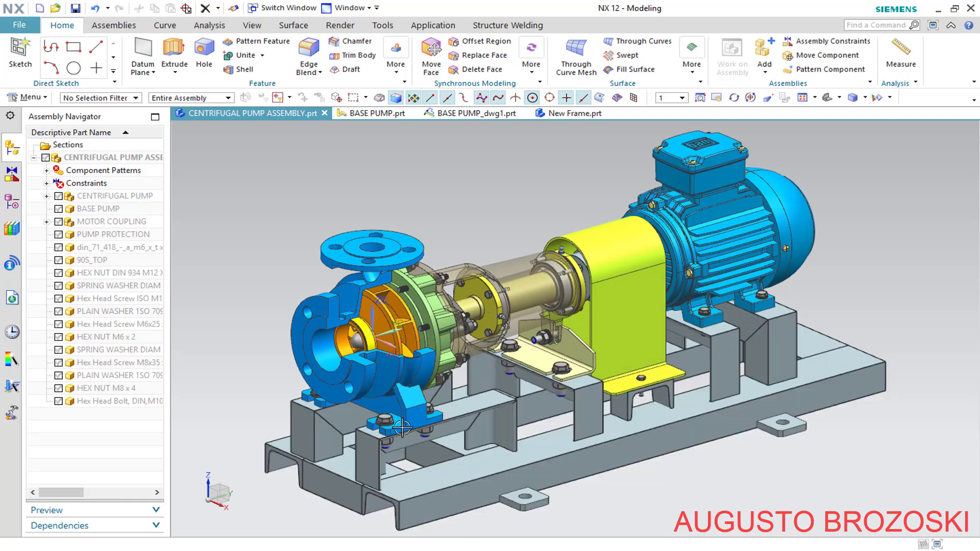
# Examine the BASE PUMP model, its BASE PUMP_dwg1 drawing and the New Frame wireframe in the open parts.
pyautogui.click(372, 118)
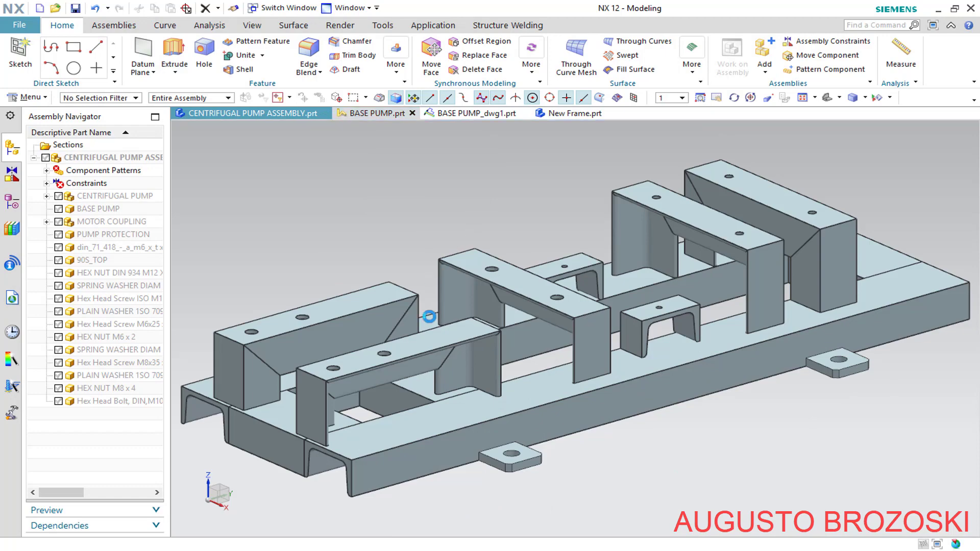
pyautogui.moveTo(516, 326)
pyautogui.mouseDown(button='middle')
pyautogui.moveTo(536, 344)
pyautogui.moveTo(516, 311)
pyautogui.mouseUp(button='middle')
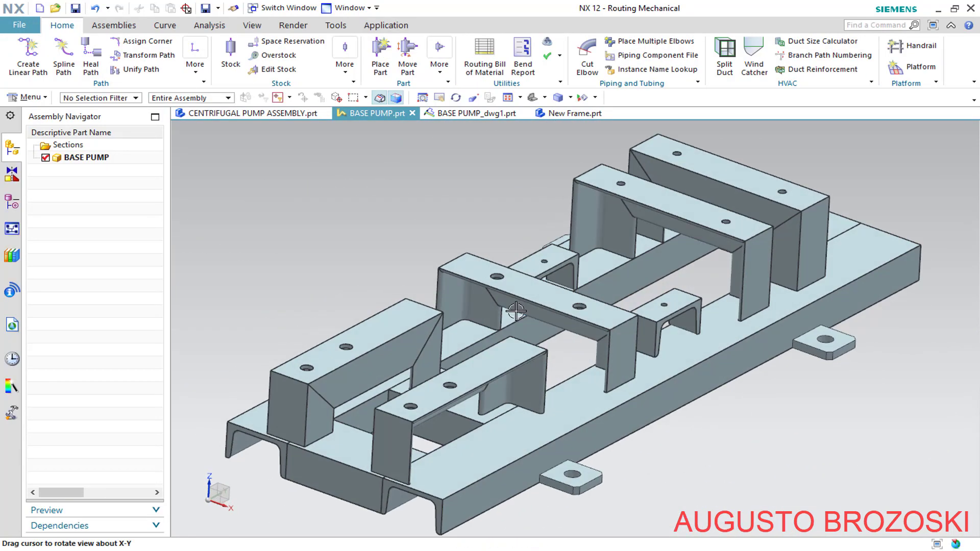
pyautogui.click(493, 113)
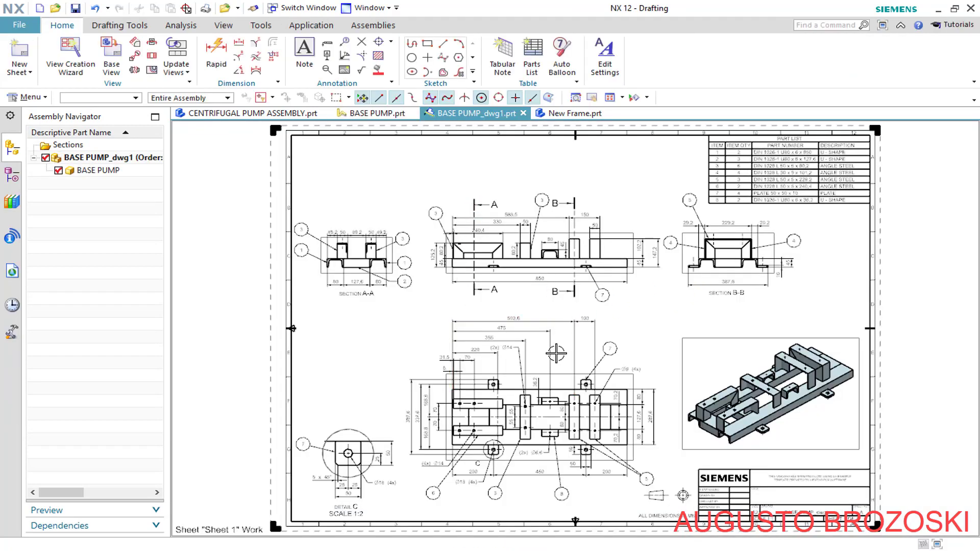
pyautogui.scroll(3, 592, 332)
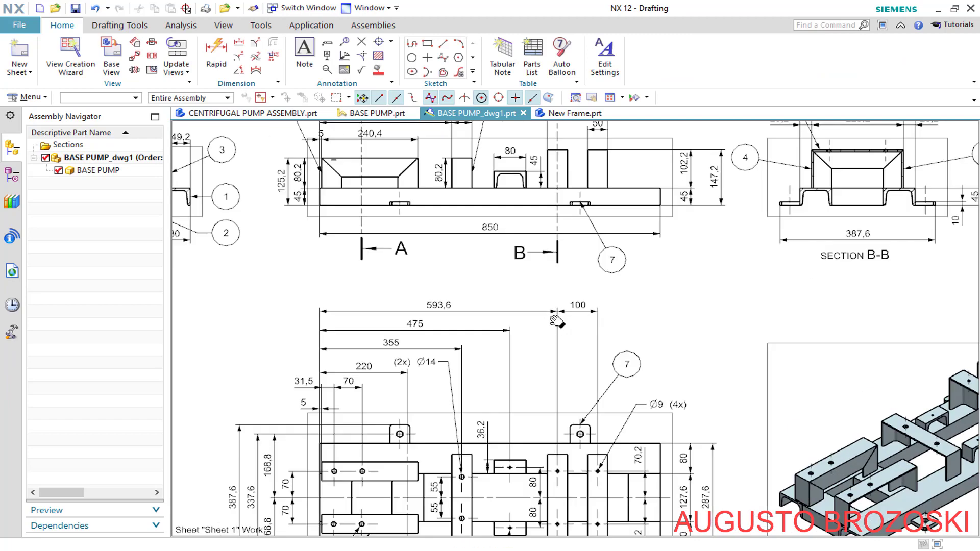
pyautogui.moveTo(558, 321)
pyautogui.keyDown('shift'); pyautogui.mouseDown(button='middle')
pyautogui.moveTo(398, 431)
pyautogui.moveTo(388, 455)
pyautogui.moveTo(467, 447)
pyautogui.mouseUp(button='middle'); pyautogui.keyUp('shift')
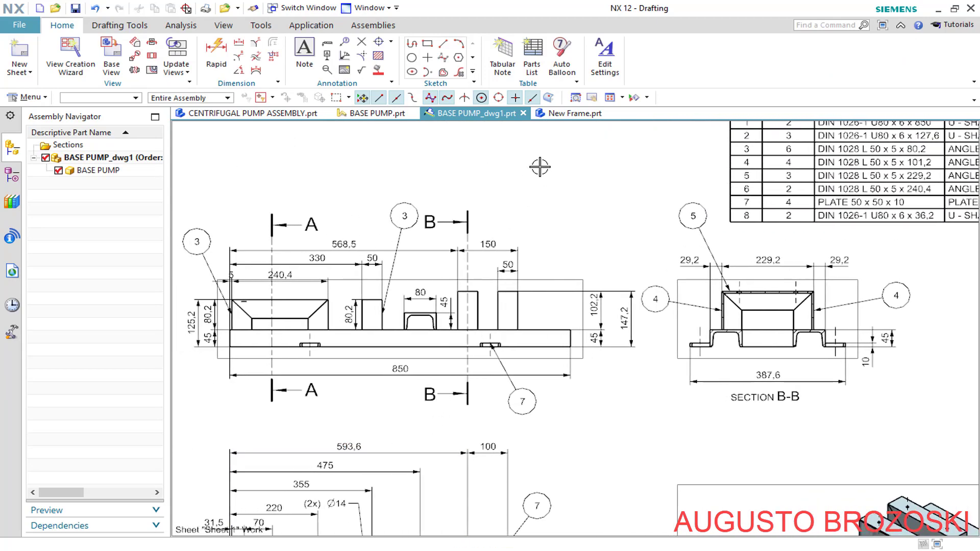
pyautogui.click(572, 118)
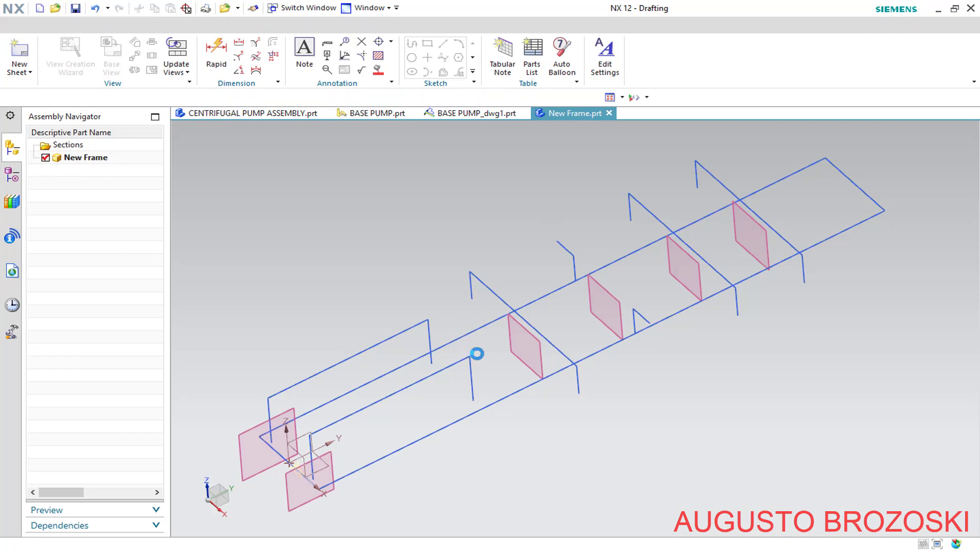
pyautogui.moveTo(484, 366); pyautogui.dragTo(522, 328, button='middle')
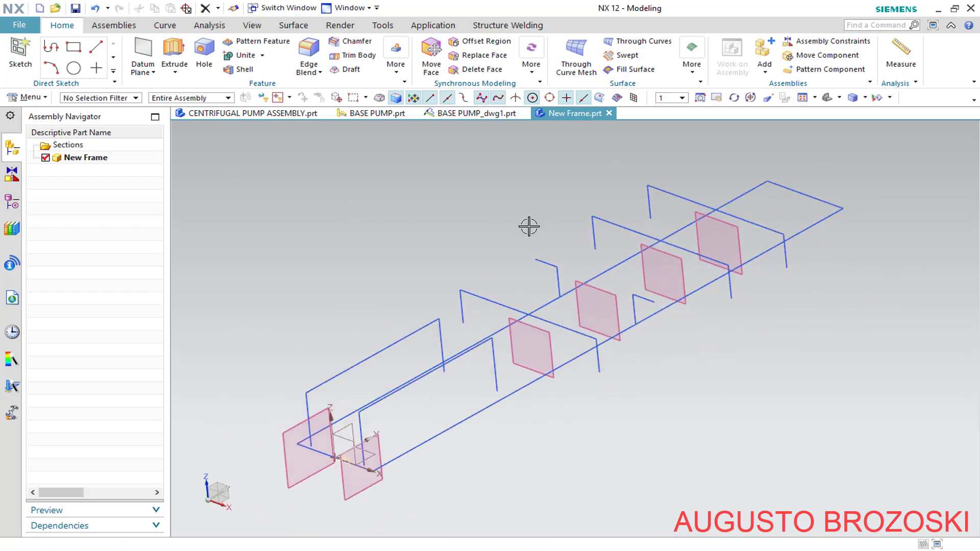
# Switch to Adobe Acrobat Reader and examine the CENTRIFUGAL PUMP NX 01.pdf sheets, including the base drawing and the frame skeleton dimensions on page 17.
pyautogui.hotkey('alt', 'Tab')
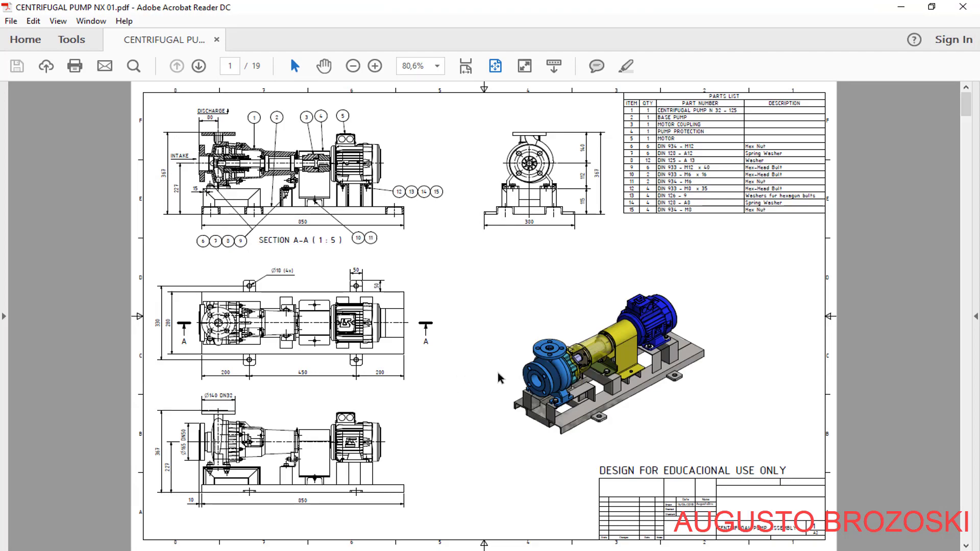
pyautogui.scroll(-8, 498, 378)
pyautogui.scroll(-8, 513, 384)
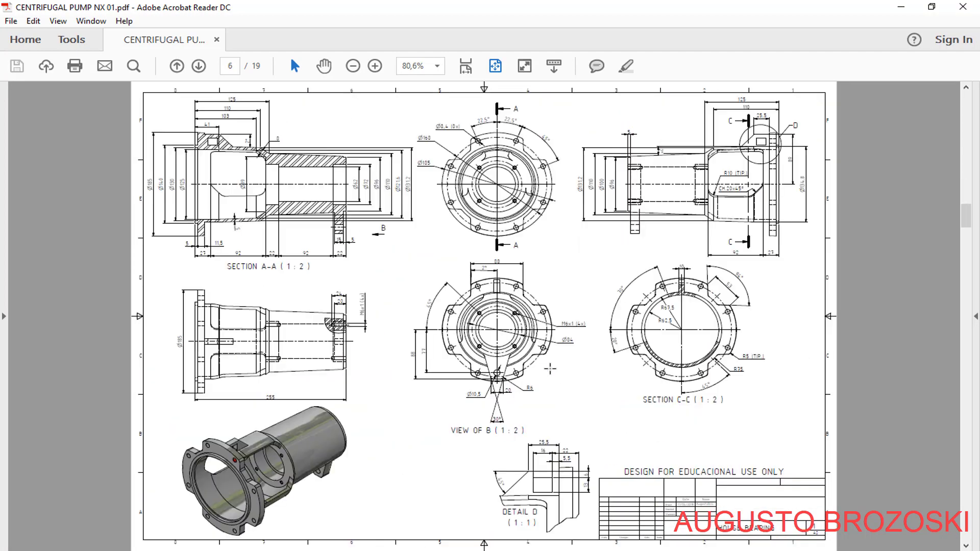
pyautogui.scroll(-12, 527, 363)
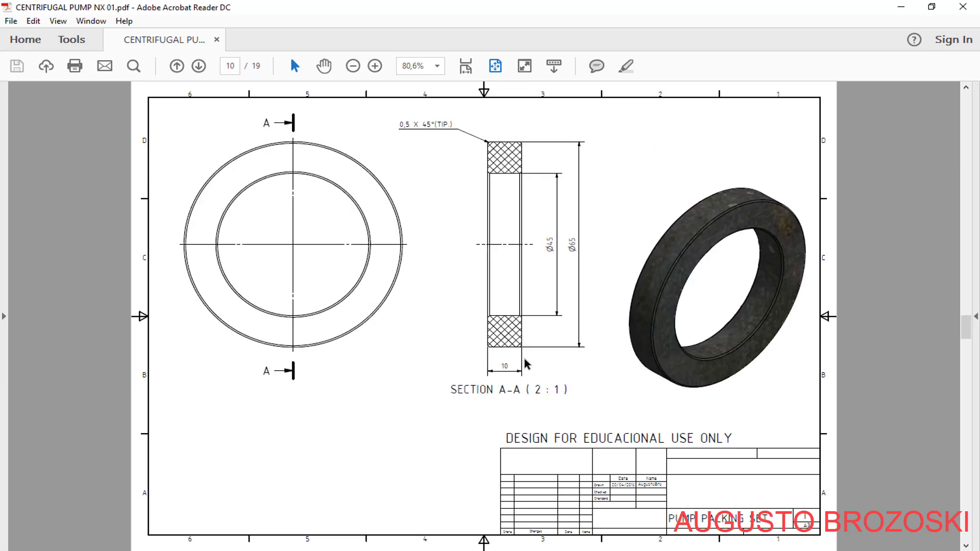
pyautogui.scroll(-2, 525, 363)
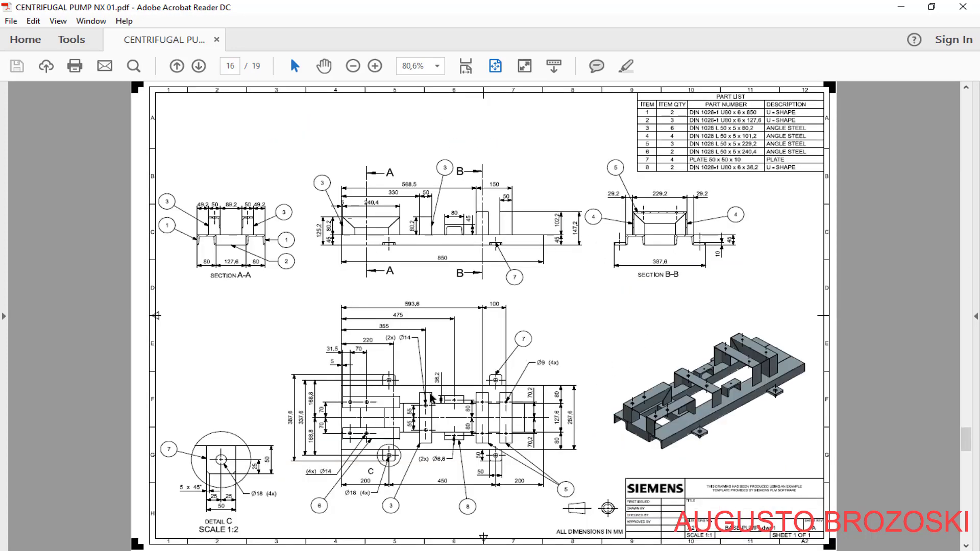
pyautogui.scroll(-2, 438, 396)
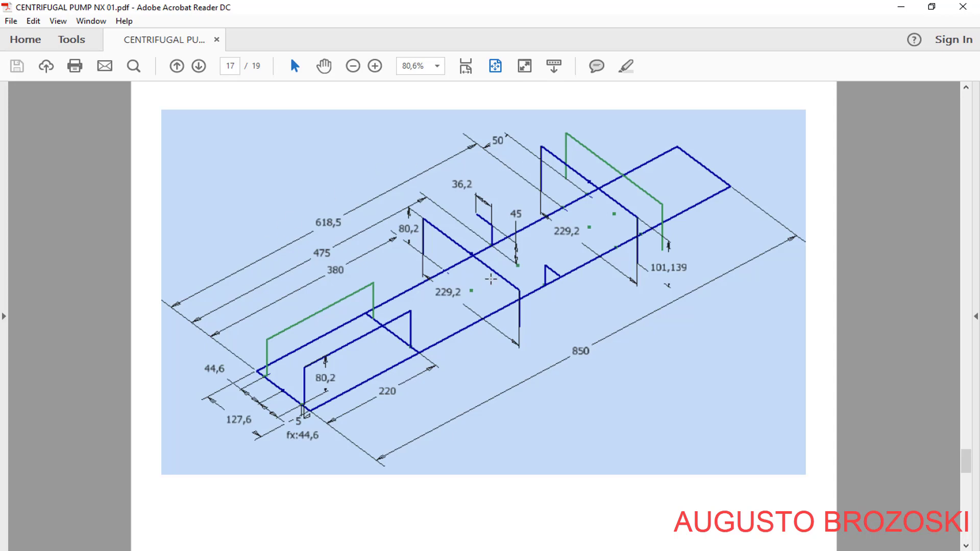
pyautogui.click(901, 7)
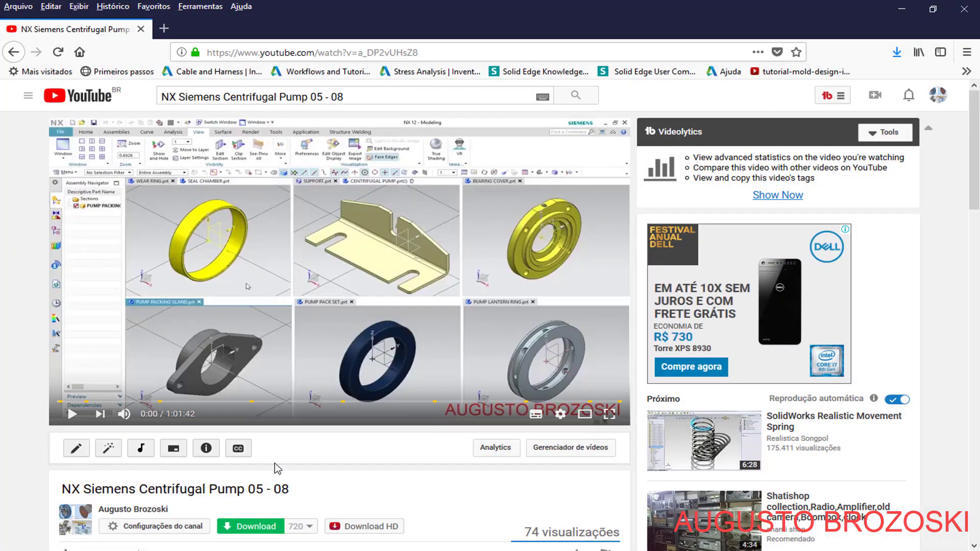
# Expand the description of the YouTube video NX Siemens Centrifugal Pump 05 - 08, examine its tutorial and PDF links, and return to NX.
pyautogui.scroll(-5, 298, 383)
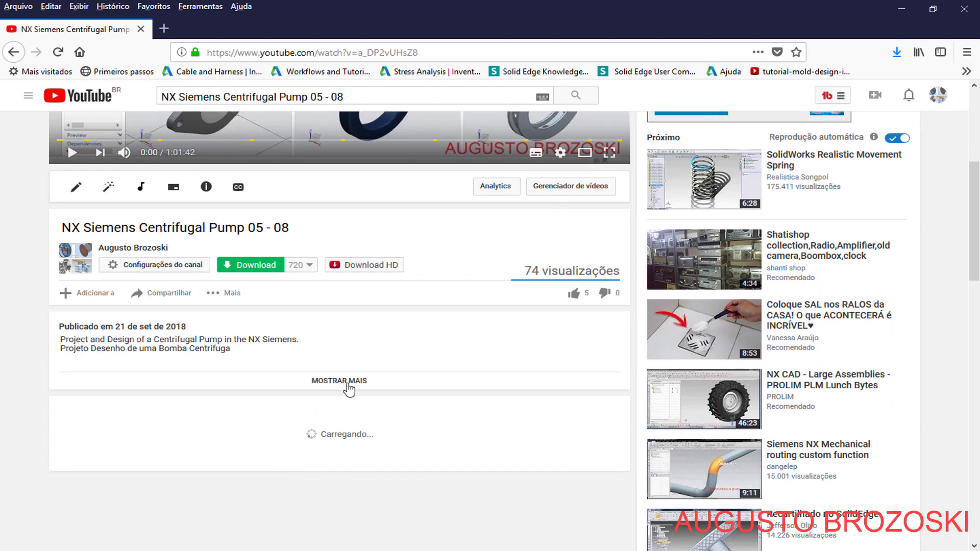
pyautogui.click(347, 384)
pyautogui.scroll(-3, 295, 396)
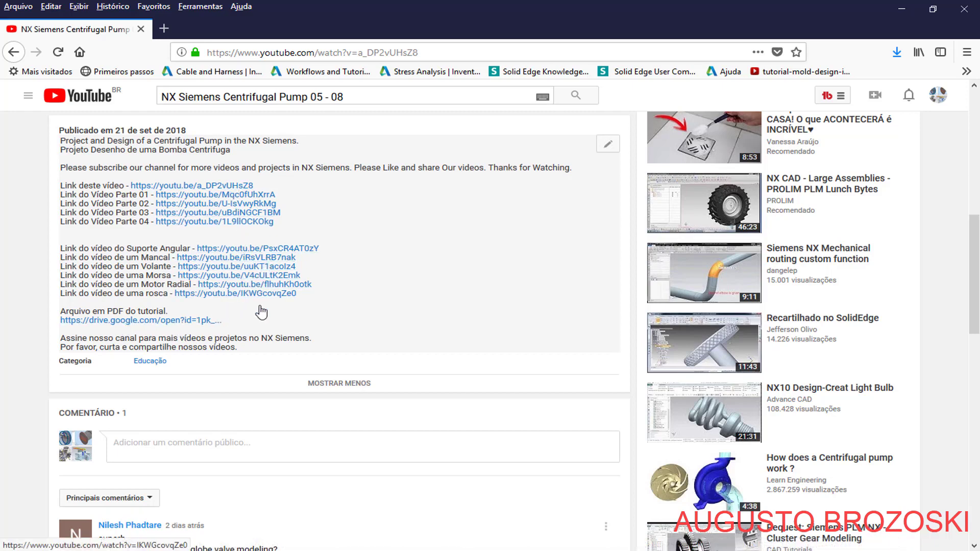
pyautogui.scroll(2, 264, 321)
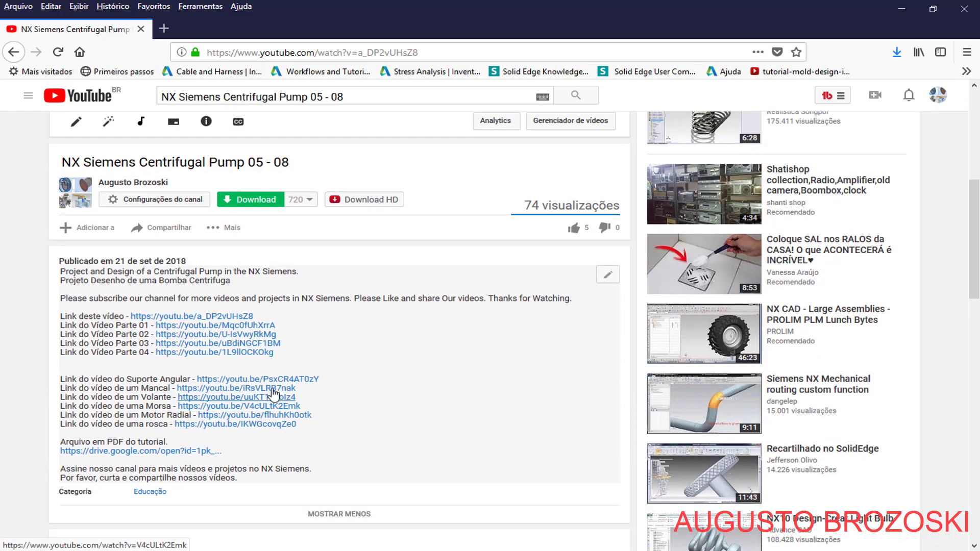
pyautogui.click(901, 11)
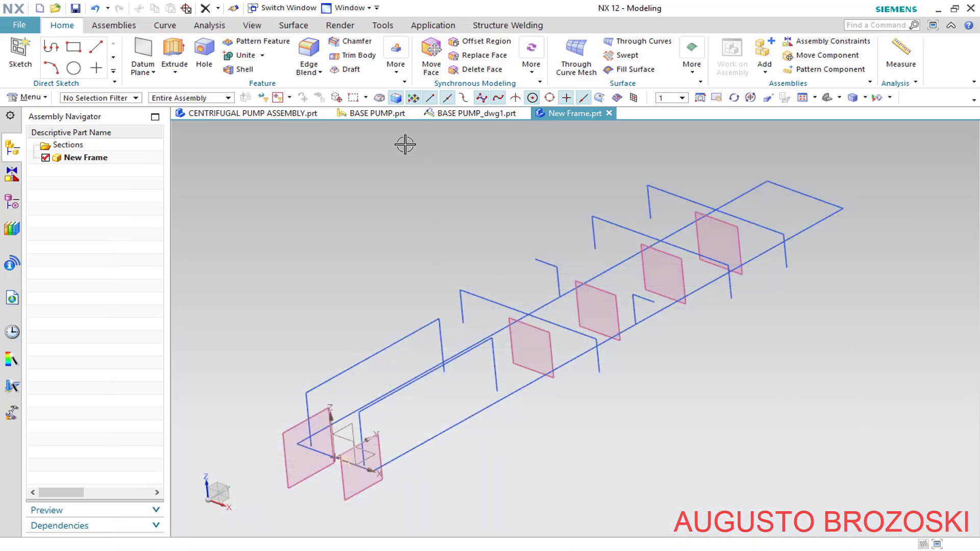
pyautogui.click(377, 114)
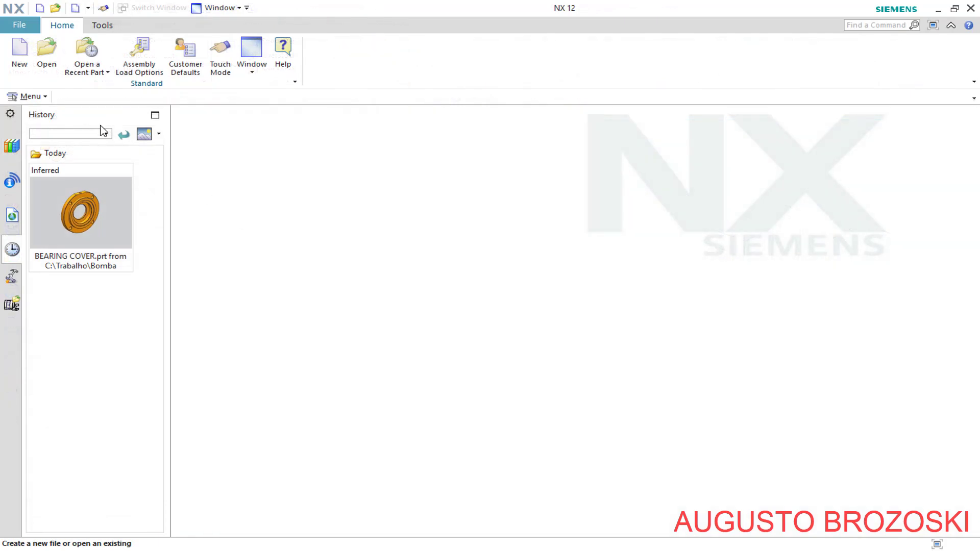
# Create a new millimetre part from the Model template and name it BASE FRAME.
pyautogui.click(20, 55)
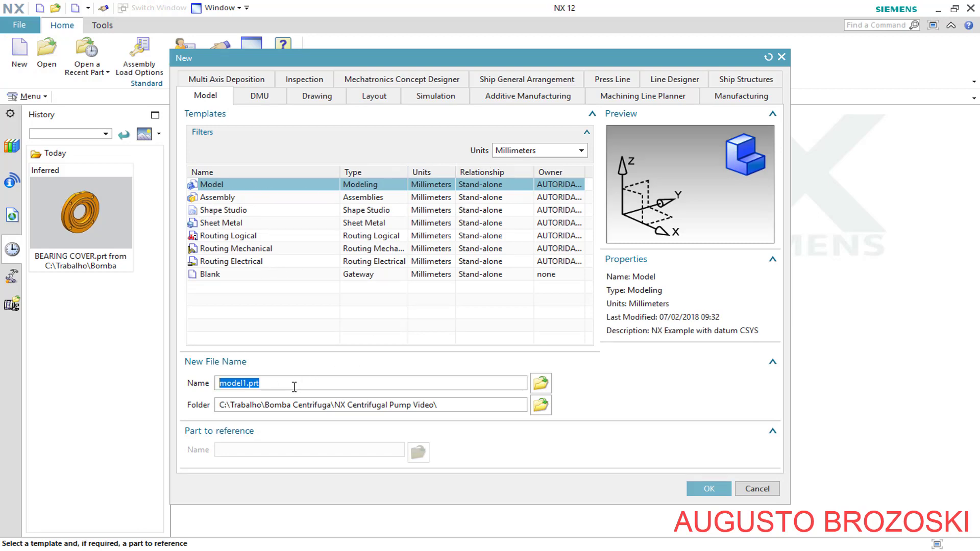
pyautogui.write('BASE FRAME')
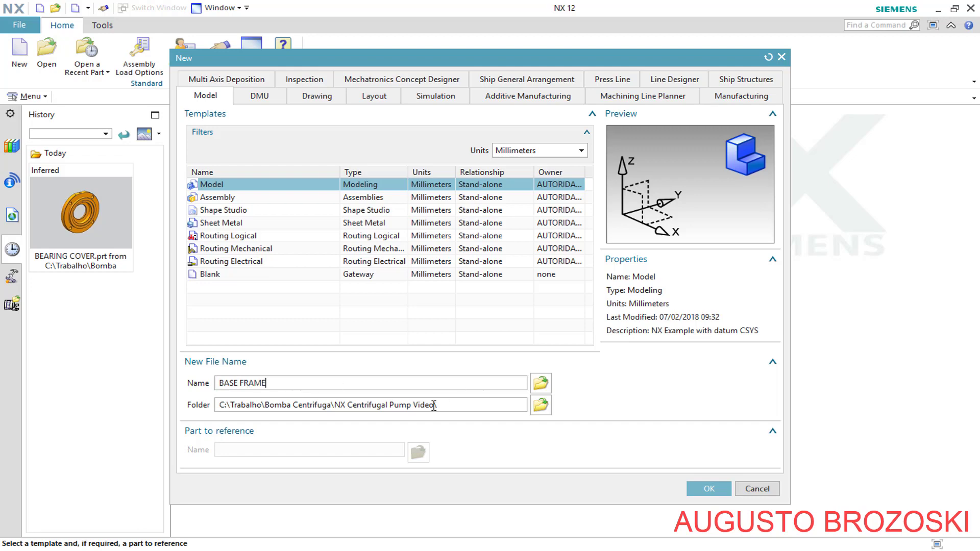
pyautogui.click(709, 489)
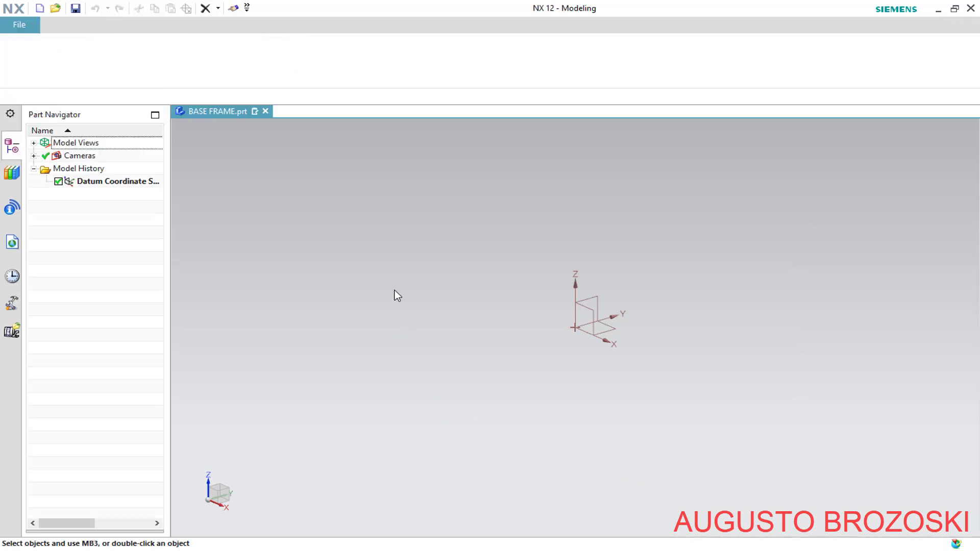
# Start a sketch on the XY plane of the datum coordinate system and consult the frame skeleton dimensions in the PDF.
pyautogui.click(23, 56)
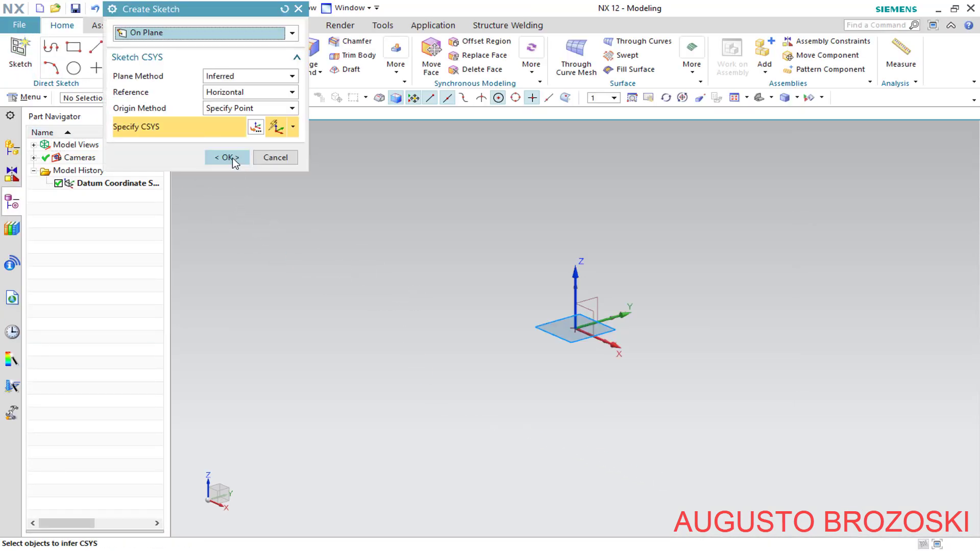
pyautogui.click(229, 158)
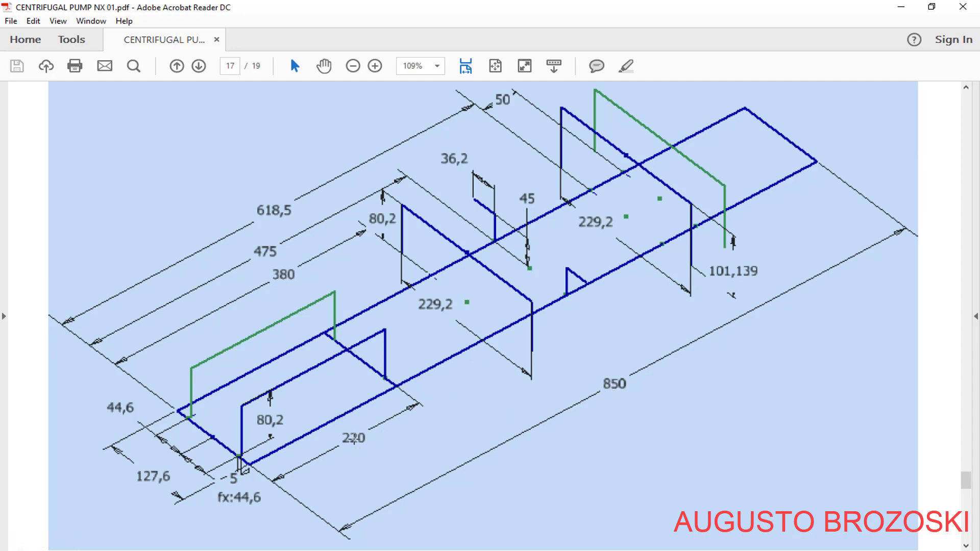
pyautogui.click(900, 7)
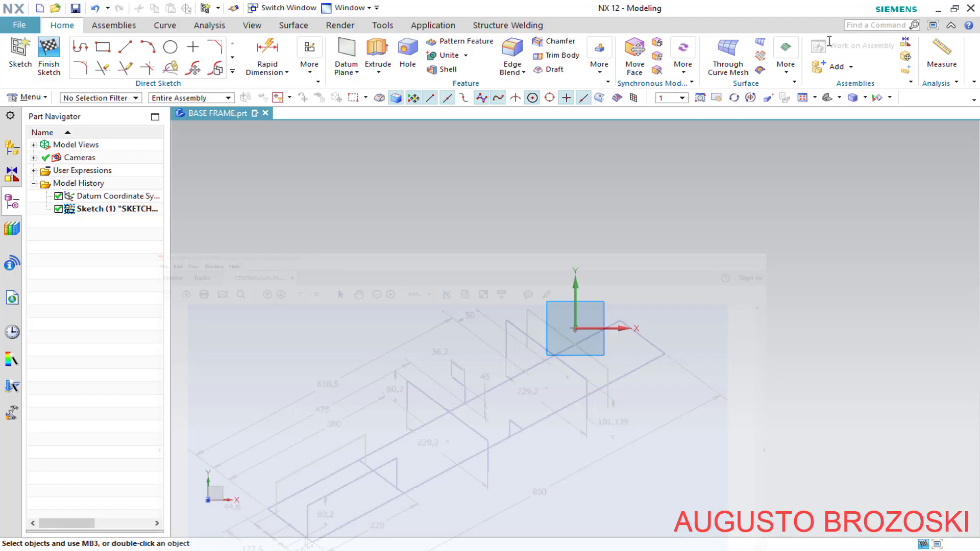
# Sketch a two-point rectangle about 121 mm wide and 97 mm high above the sketch origin.
pyautogui.click(103, 47)
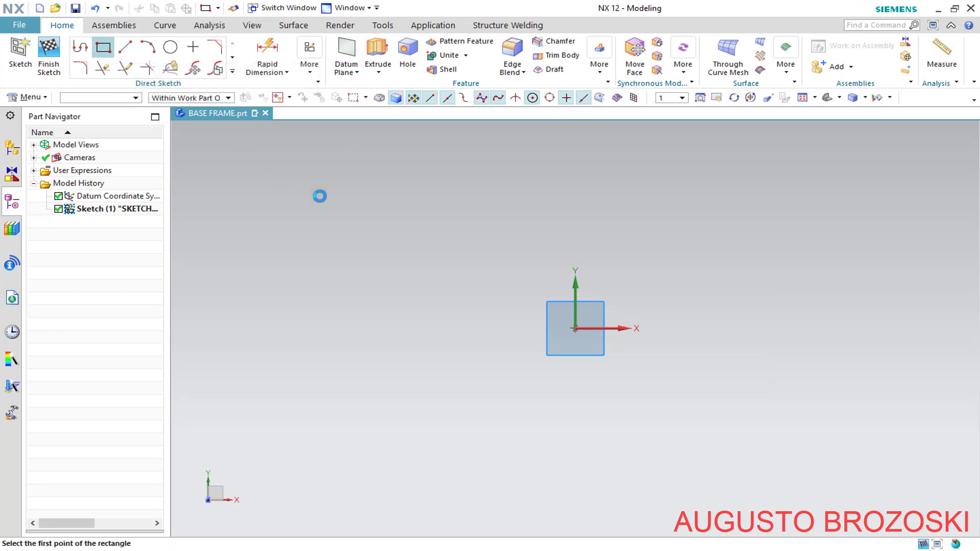
pyautogui.click(443, 299)
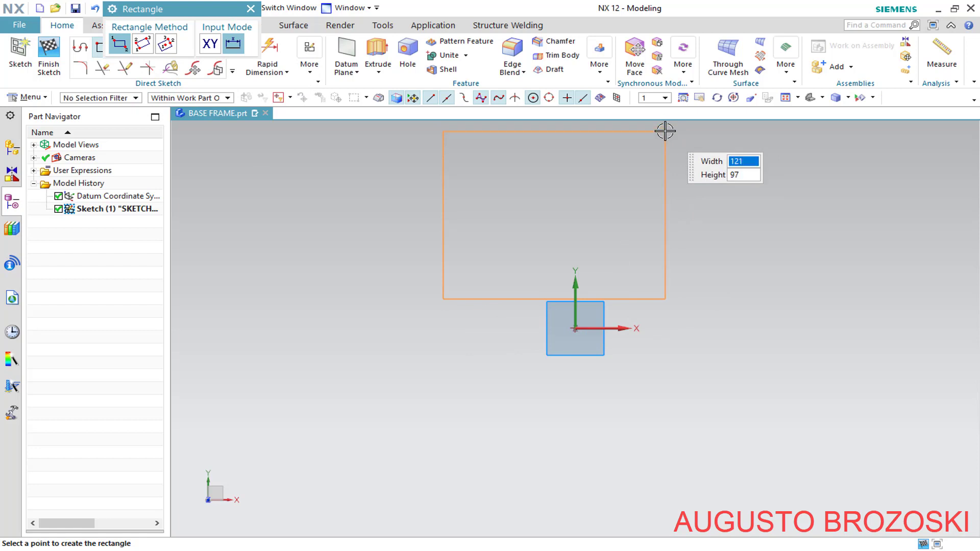
pyautogui.click(664, 130)
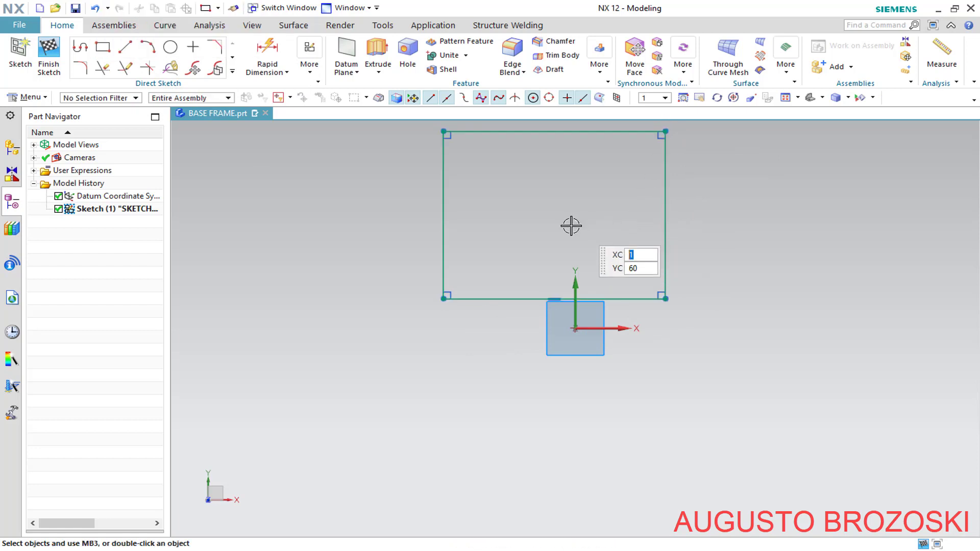
pyautogui.press('Escape')
# Constrain the midpoint of the rectangle's lower edge coincident with the sketch origin.
pyautogui.scroll(4, 592, 321)
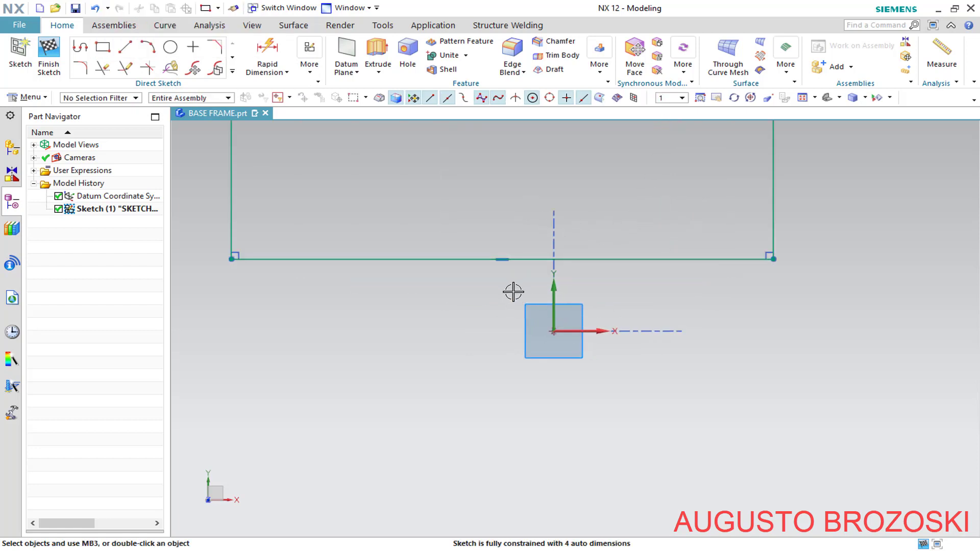
pyautogui.click(499, 260)
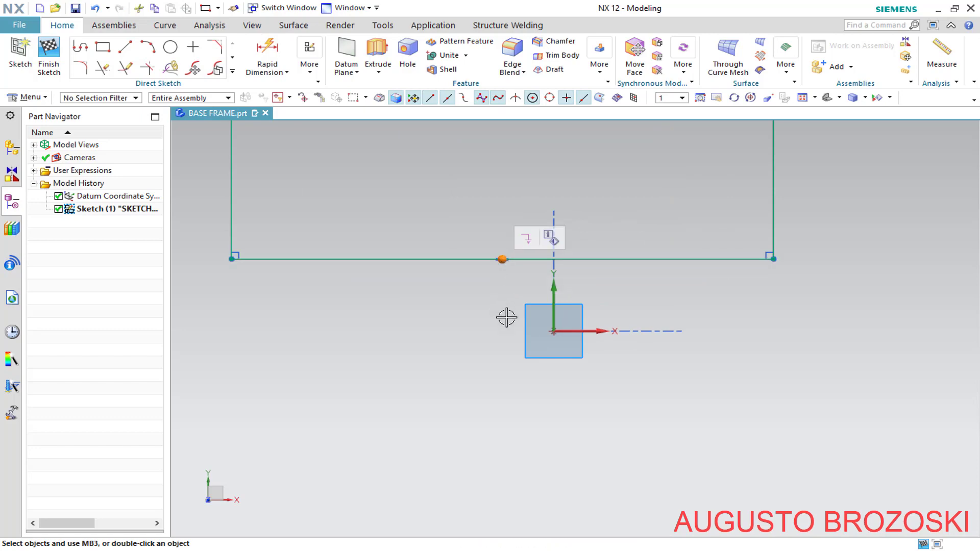
pyautogui.click(553, 331)
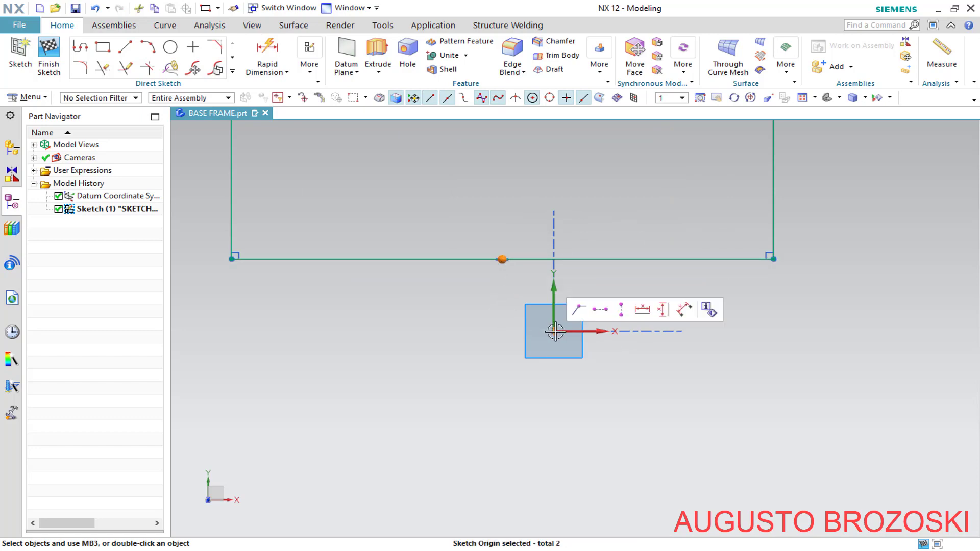
pyautogui.click(579, 310)
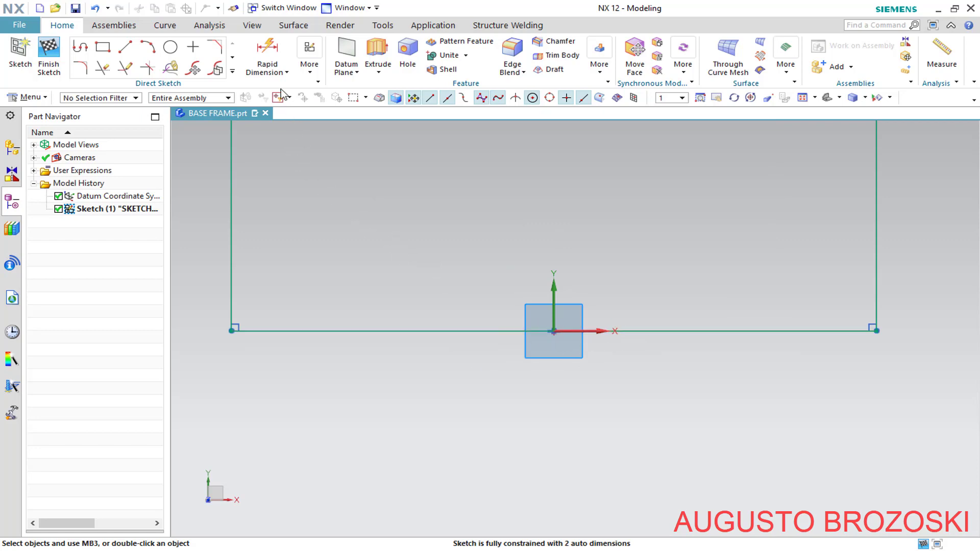
# Dimension the width of the rectangle's lower edge and set it to 127.6 mm.
pyautogui.click(267, 50)
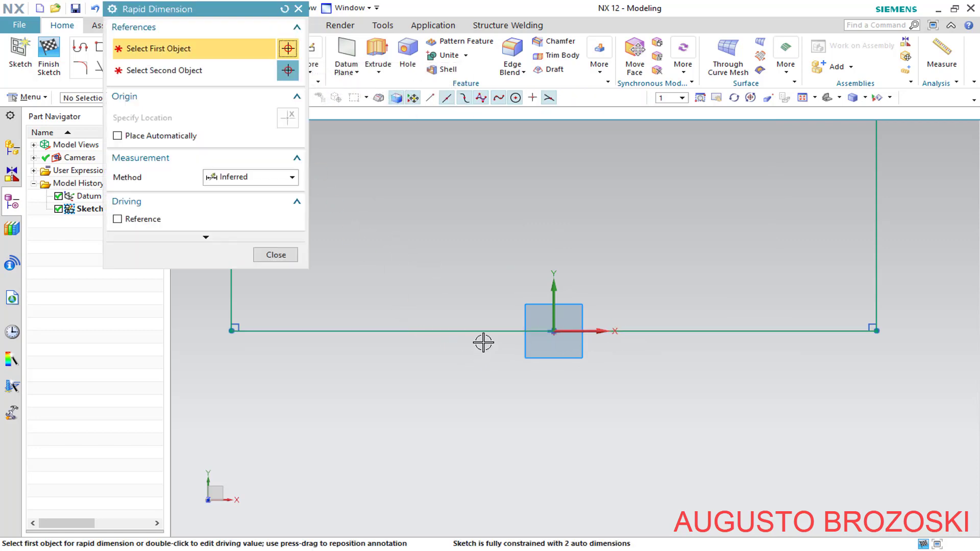
pyautogui.click(485, 333)
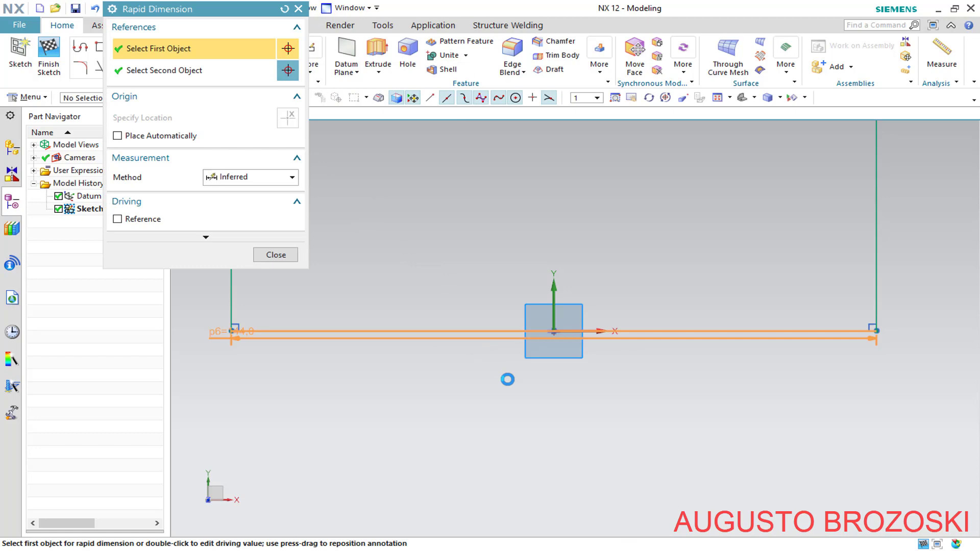
pyautogui.click(529, 397)
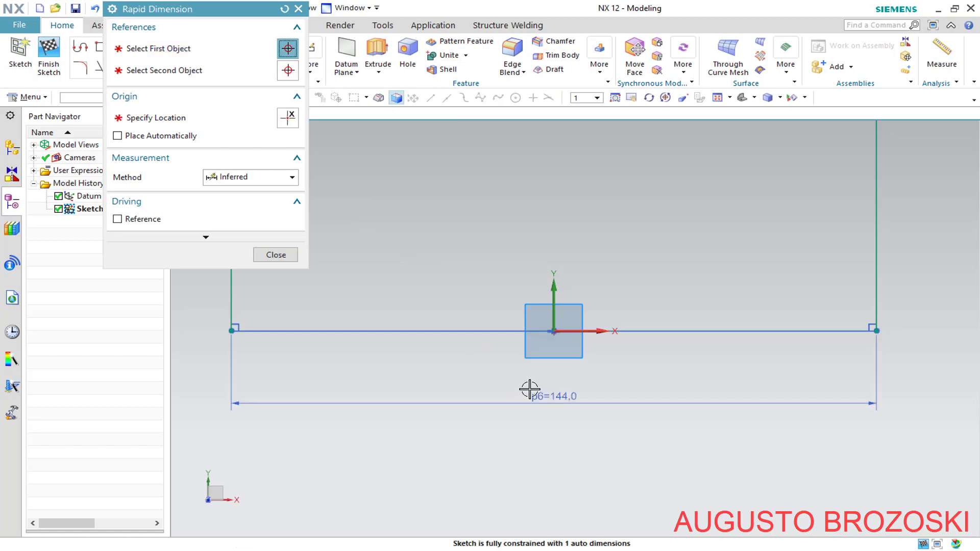
pyautogui.write('127.')
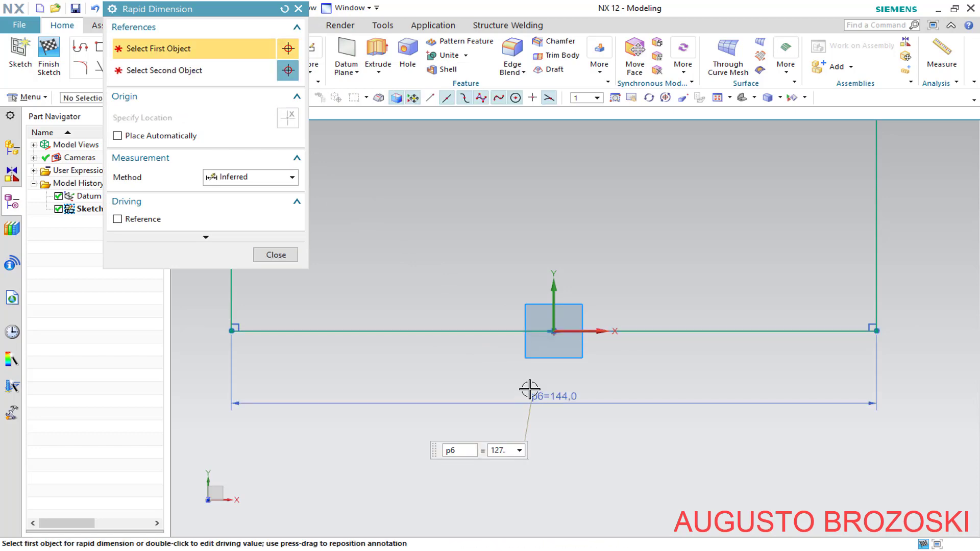
pyautogui.write('6')
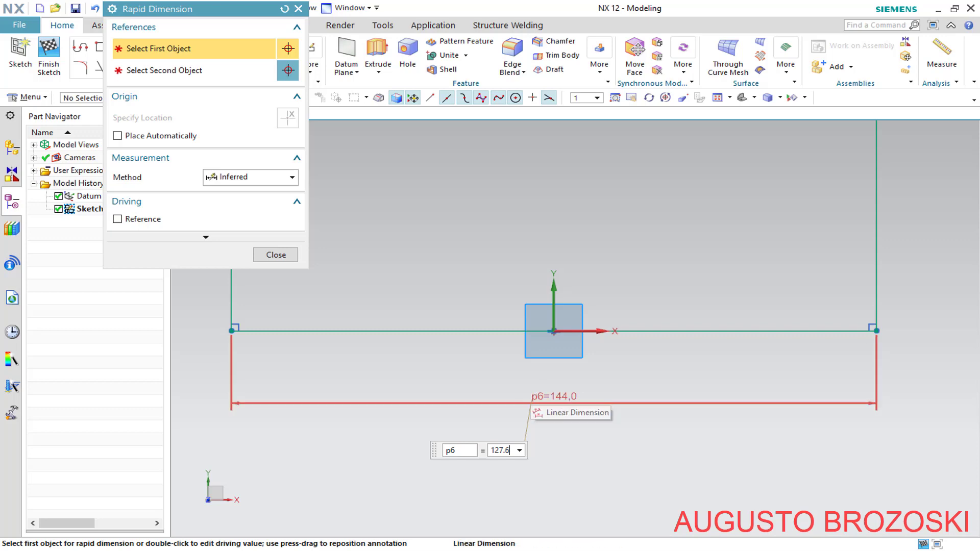
pyautogui.press('Return')
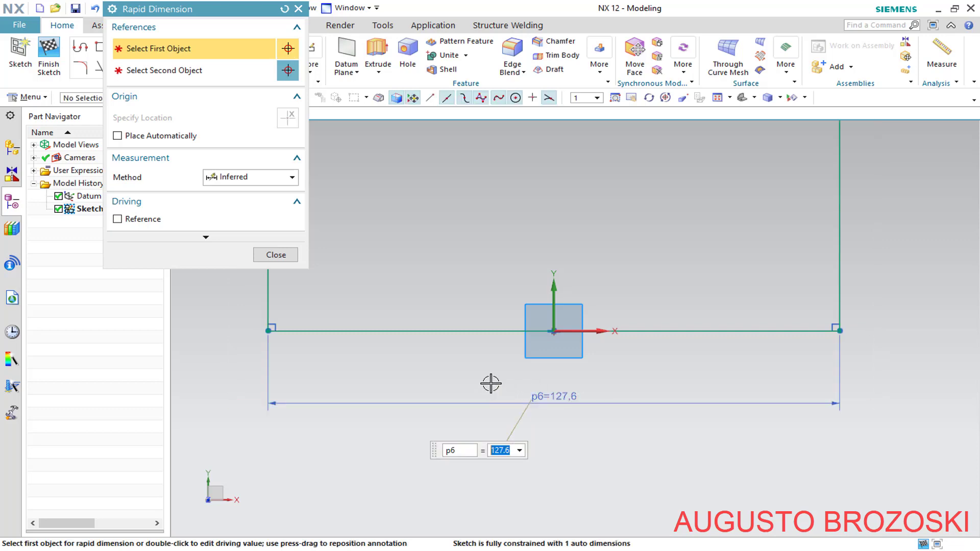
# Dimension the rectangle's long vertical side and set its length to 850 mm.
pyautogui.click(840, 228)
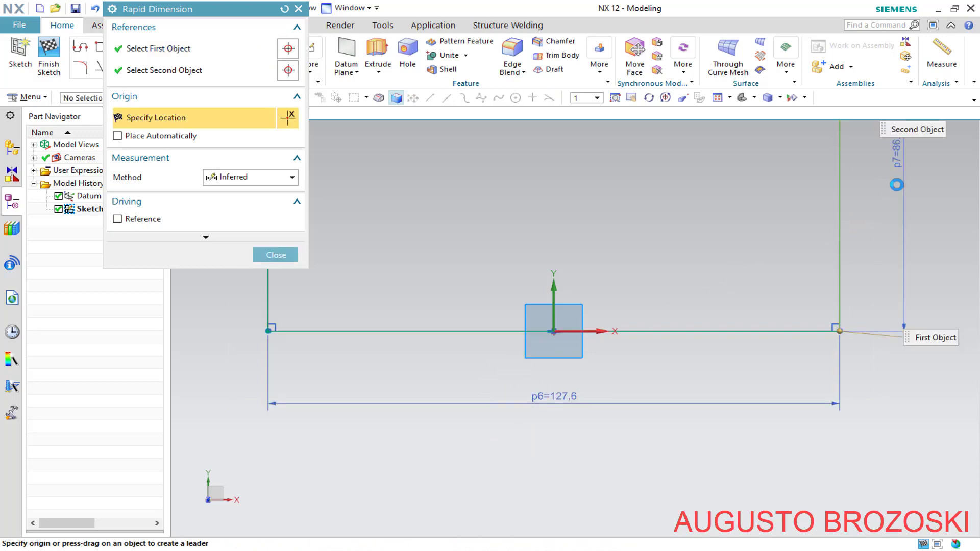
pyautogui.click(892, 190)
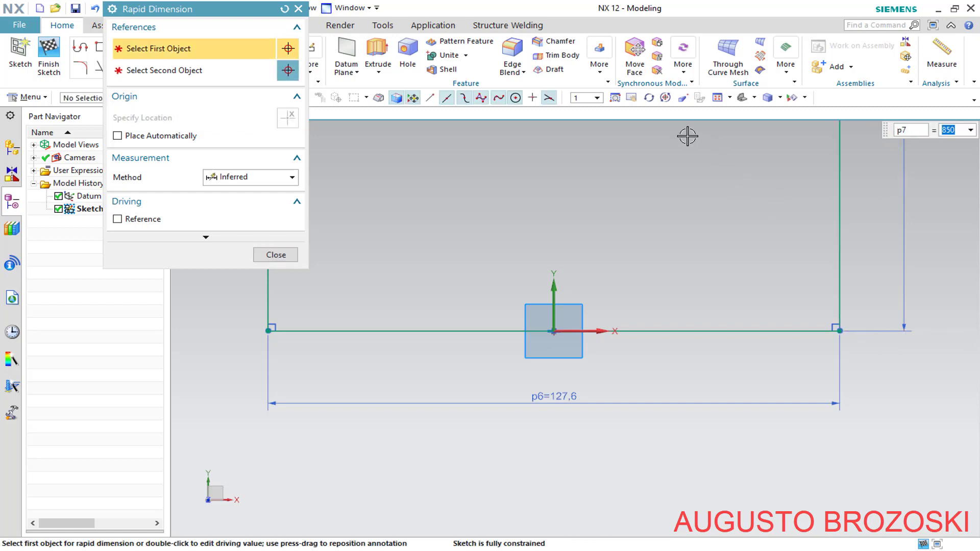
pyautogui.click(719, 99)
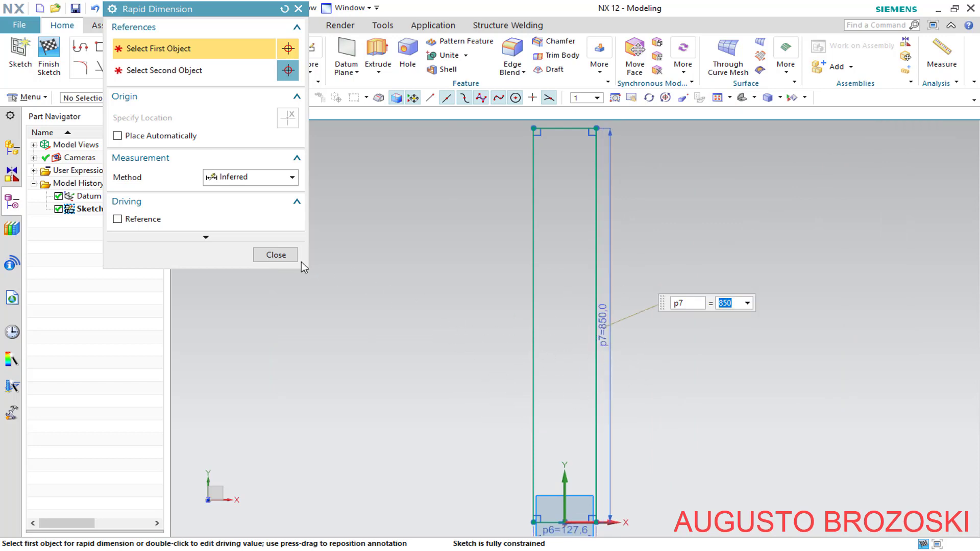
pyautogui.click(276, 255)
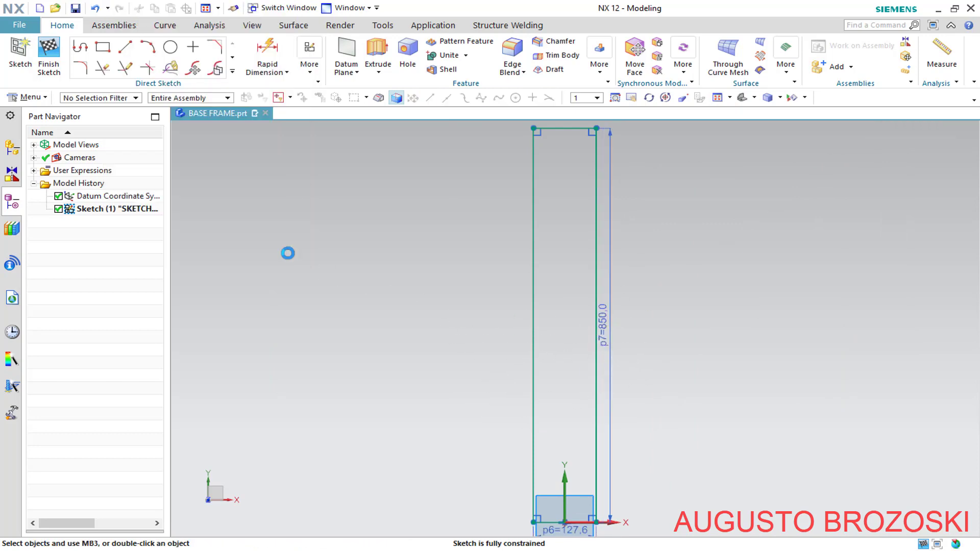
# Draw a cross line between the rectangle's two long sides near its lower end and constrain it horizontal.
pyautogui.click(131, 48)
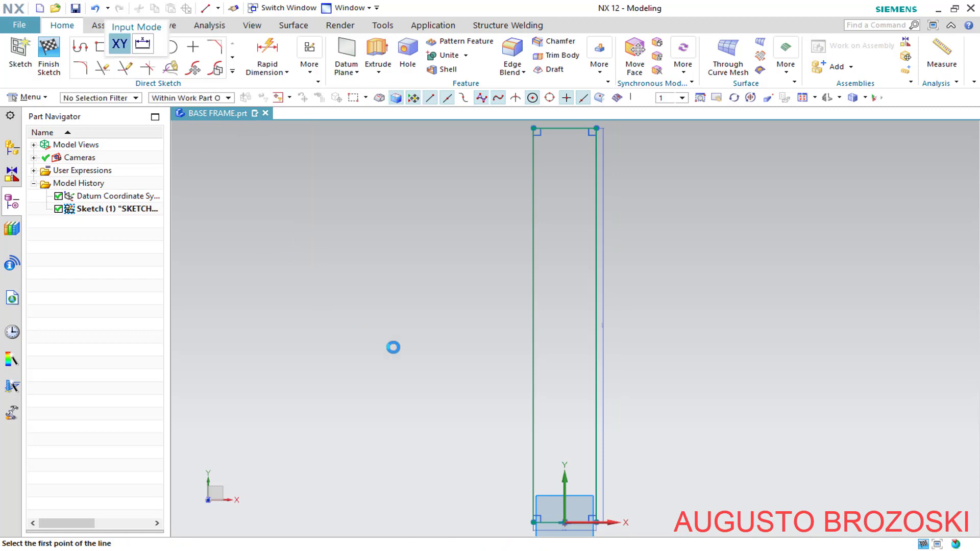
pyautogui.scroll(2, 570, 459)
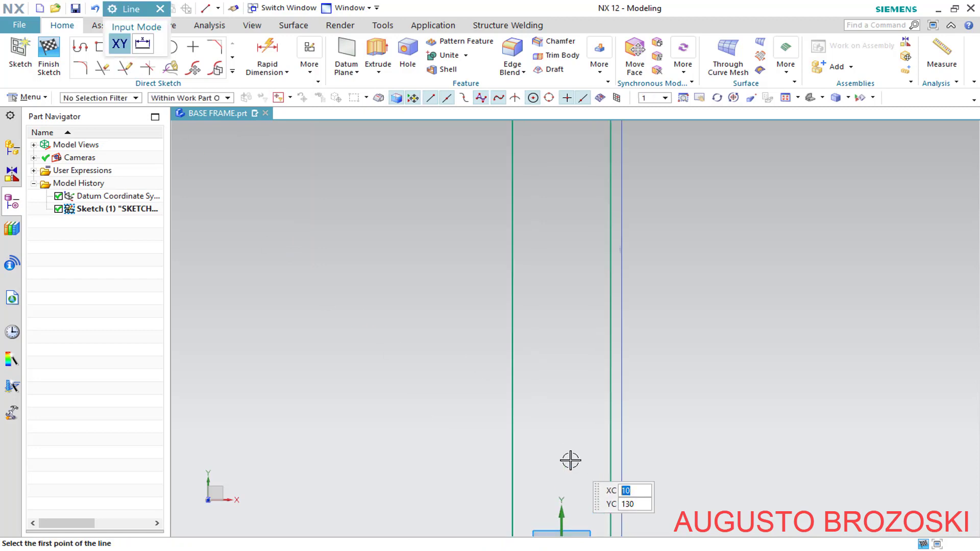
pyautogui.click(512, 435)
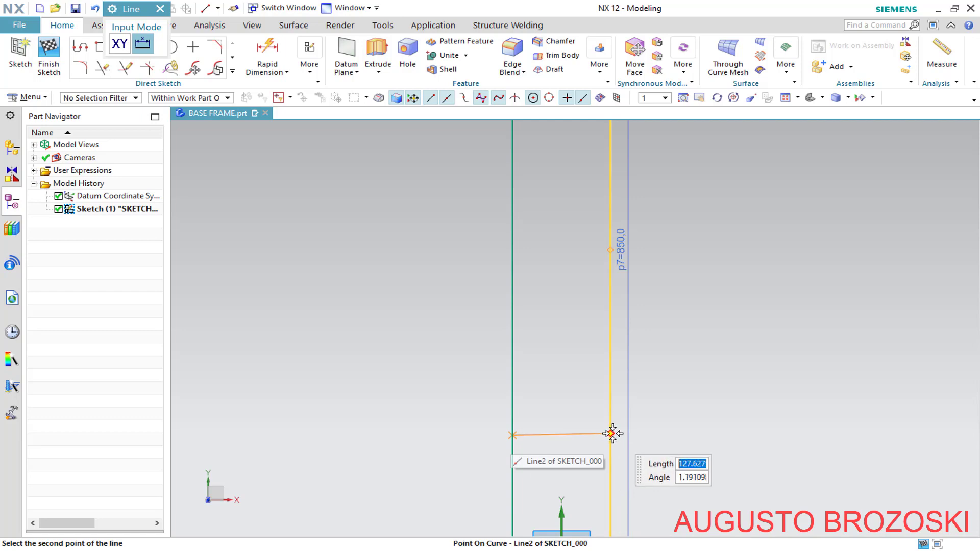
pyautogui.scroll(2, 611, 434)
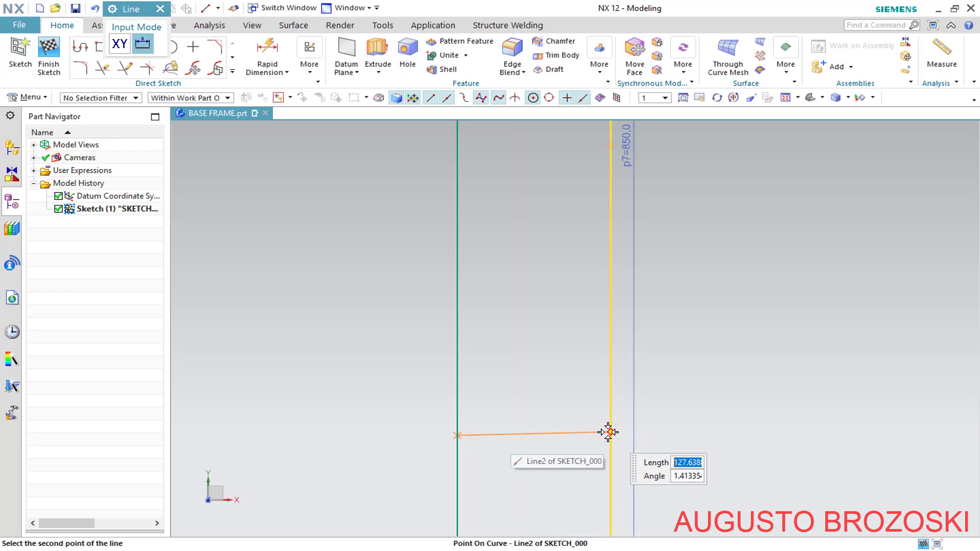
pyautogui.click(608, 432)
pyautogui.press('Escape')
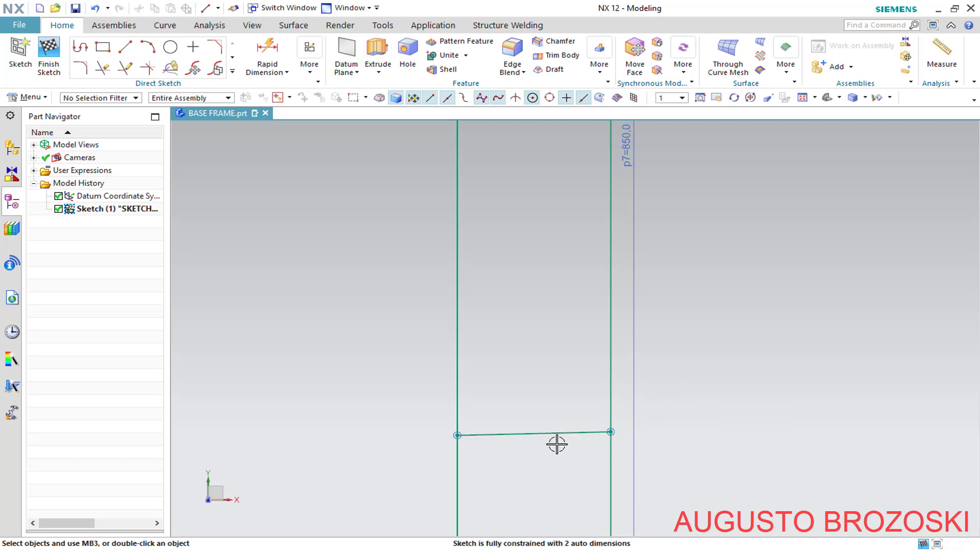
pyautogui.click(547, 434)
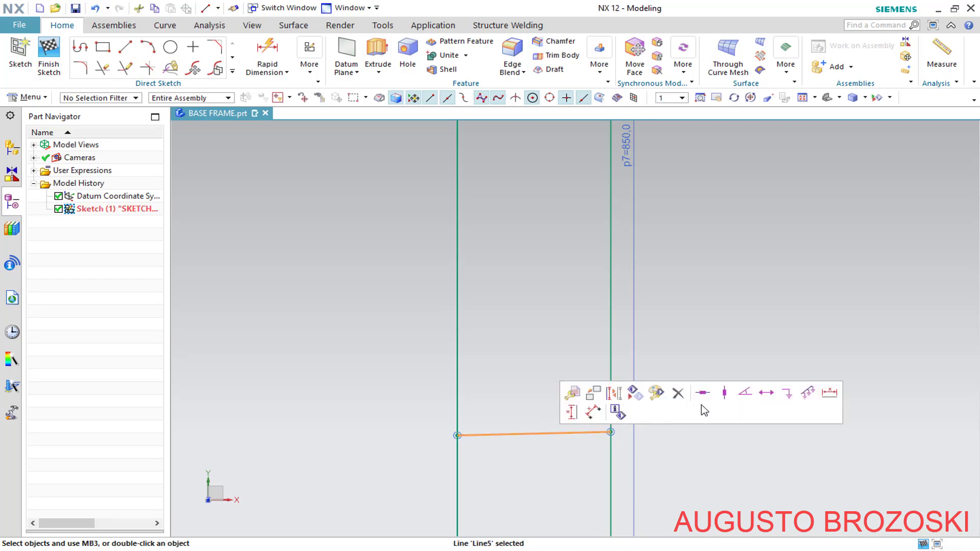
pyautogui.click(703, 394)
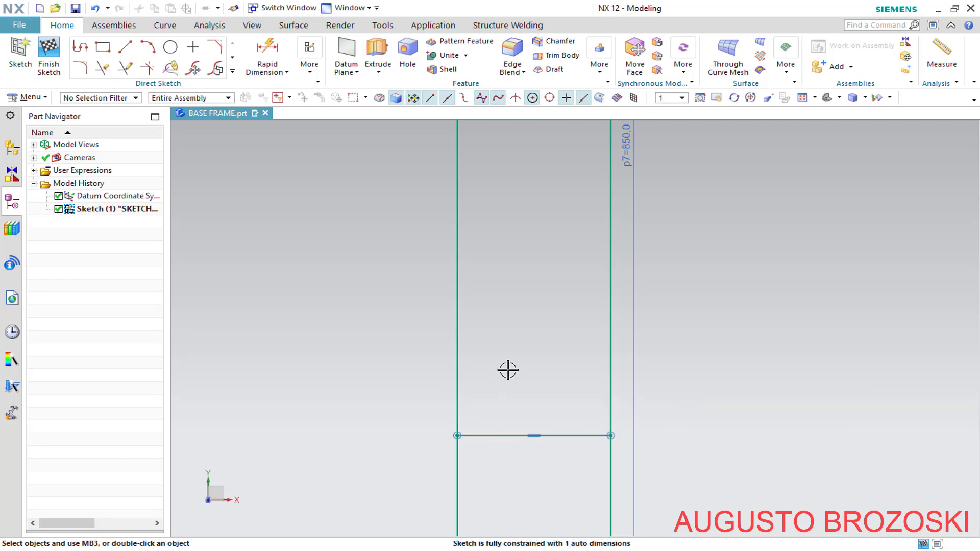
# Dimension the cross line's distance from the rectangle's lower-left corner and set it to 220 mm.
pyautogui.scroll(-4, 516, 370)
pyautogui.scroll(4, 491, 472)
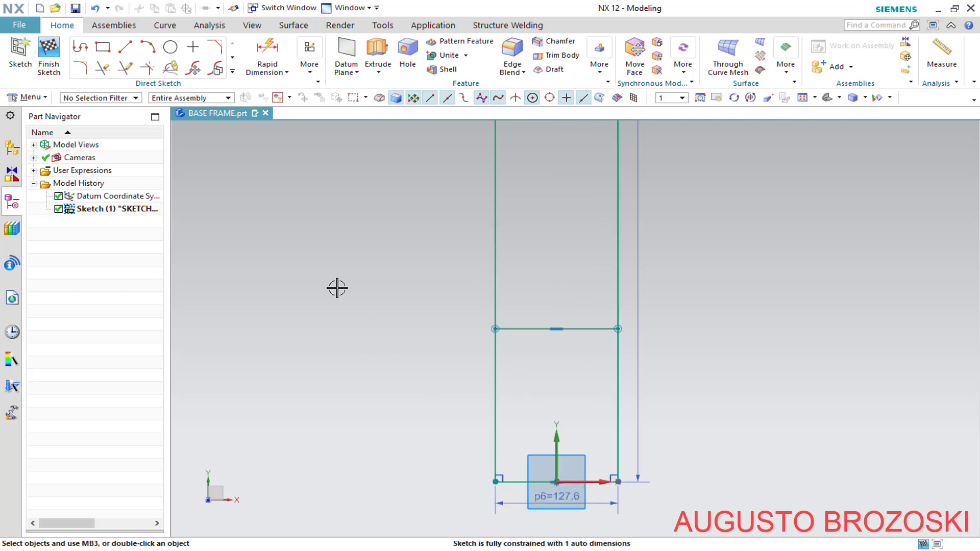
pyautogui.click(267, 56)
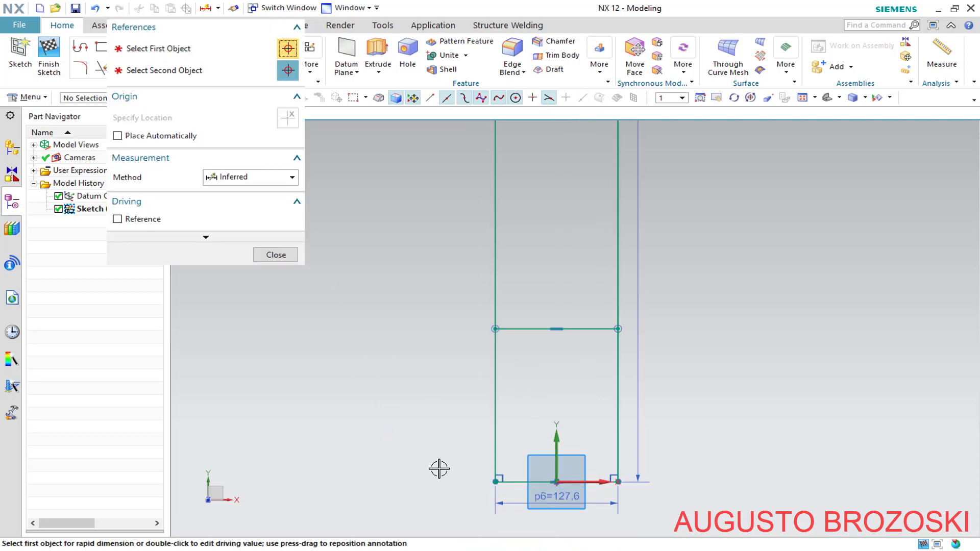
pyautogui.click(493, 482)
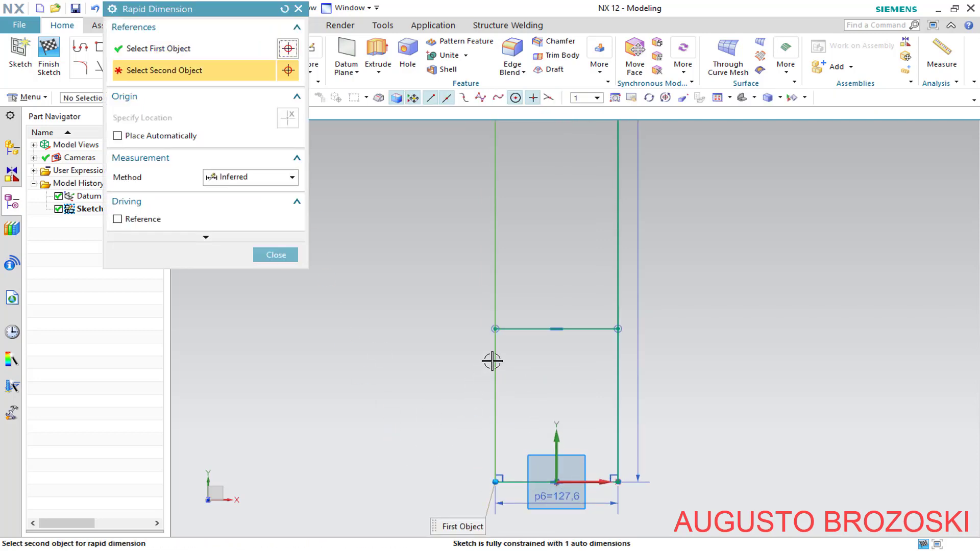
pyautogui.click(495, 329)
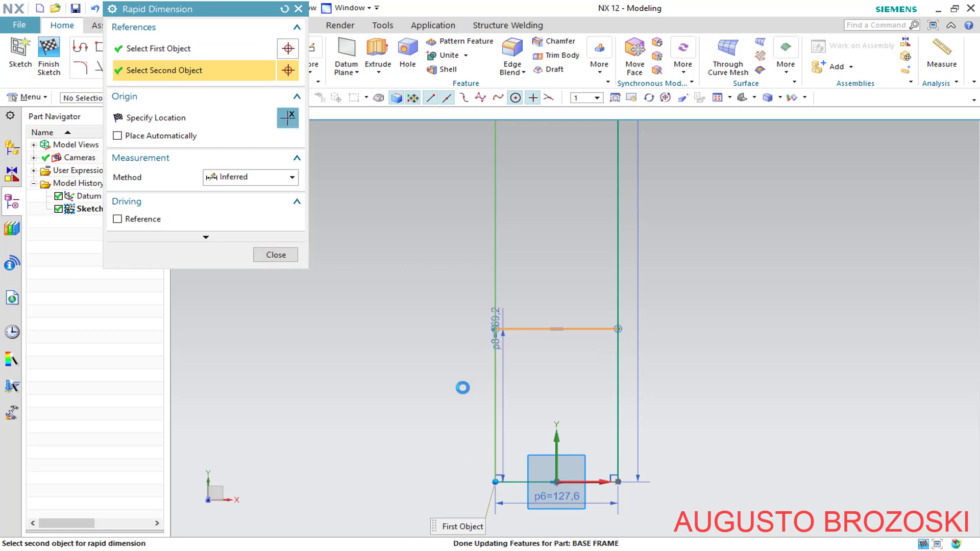
pyautogui.click(439, 401)
pyautogui.write('220')
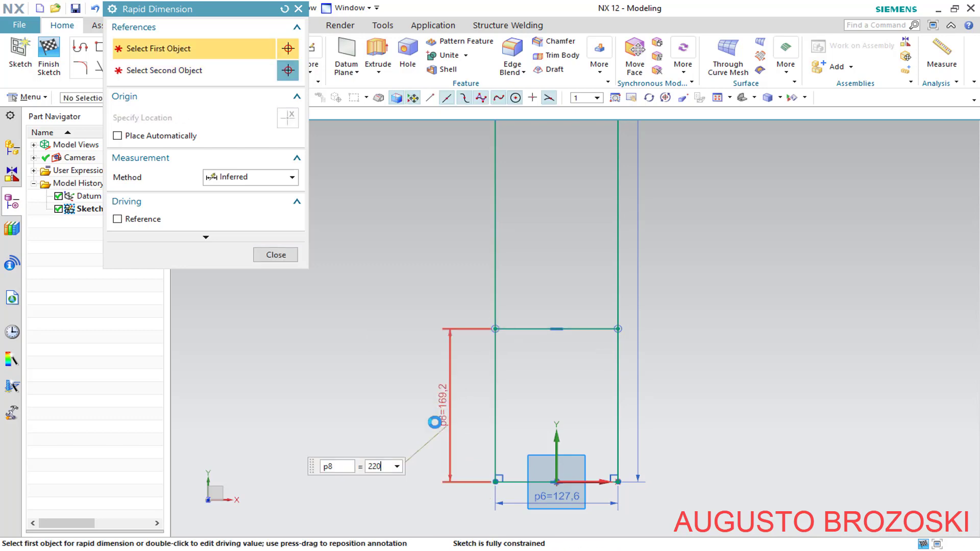
pyautogui.press('Return')
pyautogui.click(275, 254)
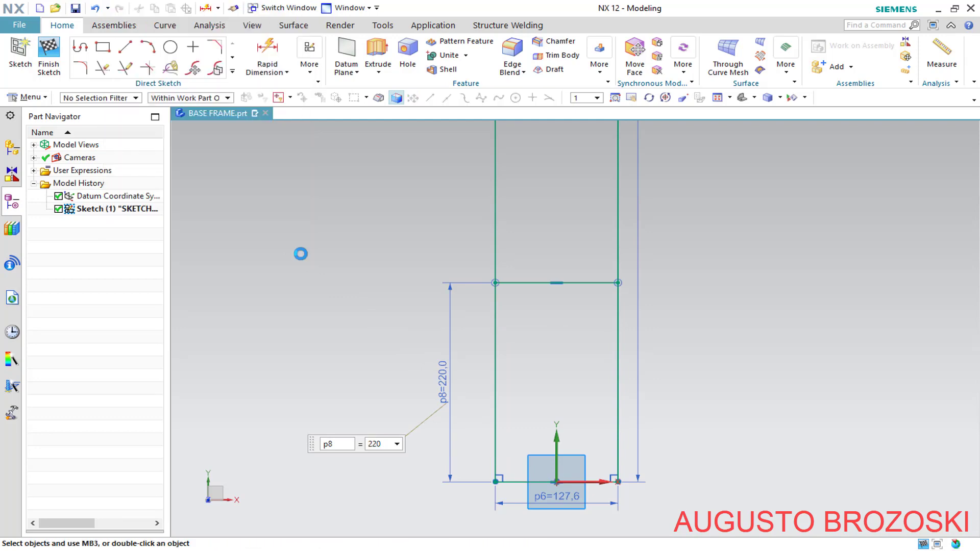
# Finish the base skeleton sketch, check it against the frame drawing in the PDF, and save the part.
pyautogui.click(827, 97)
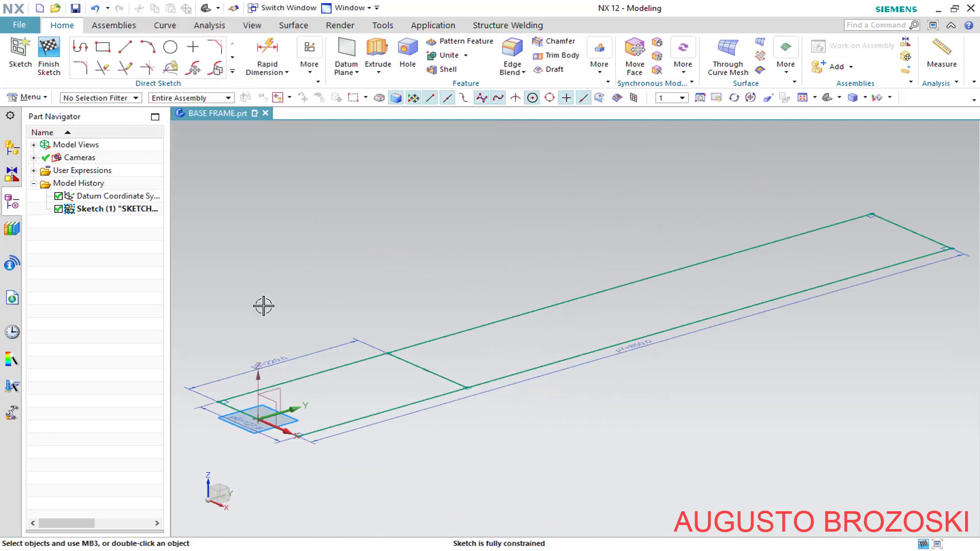
pyautogui.click(56, 66)
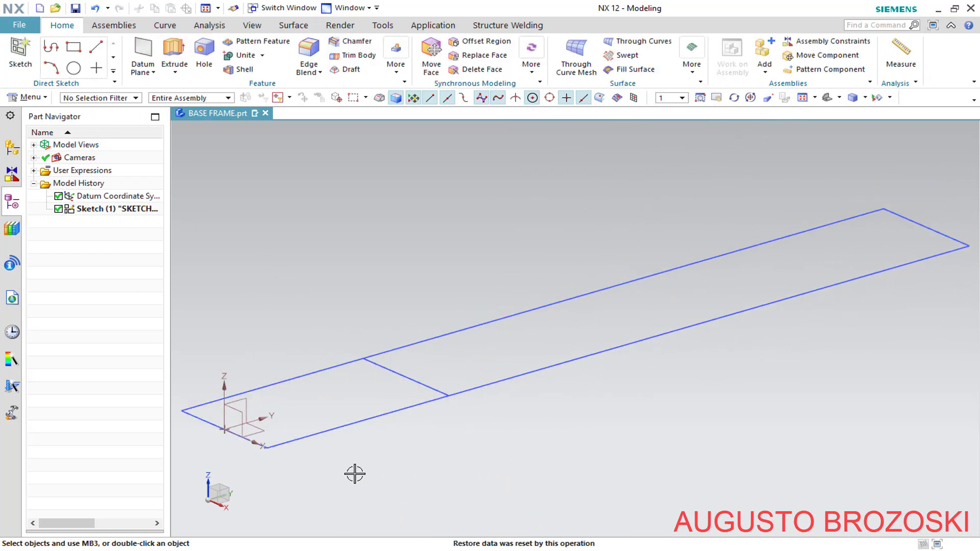
pyautogui.hotkey('alt', 'Tab')
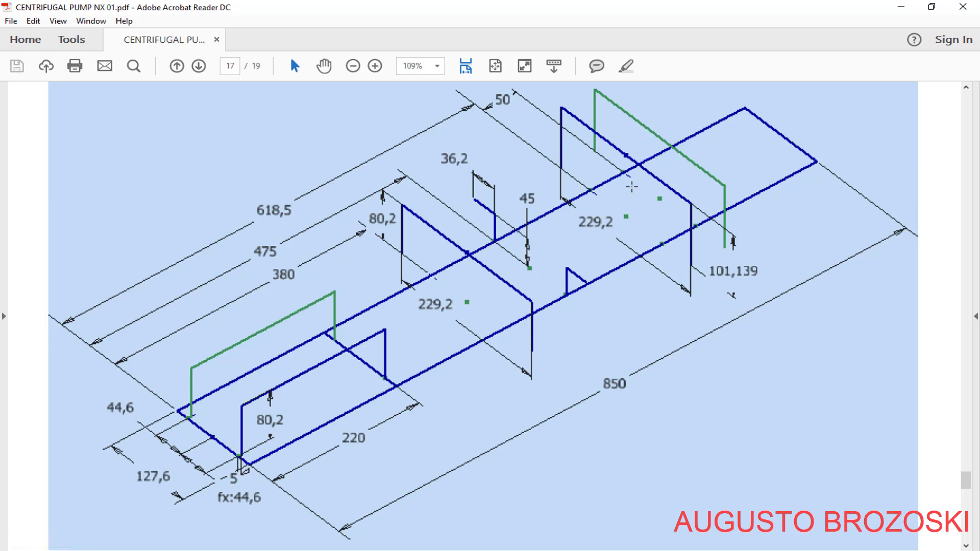
pyautogui.click(901, 7)
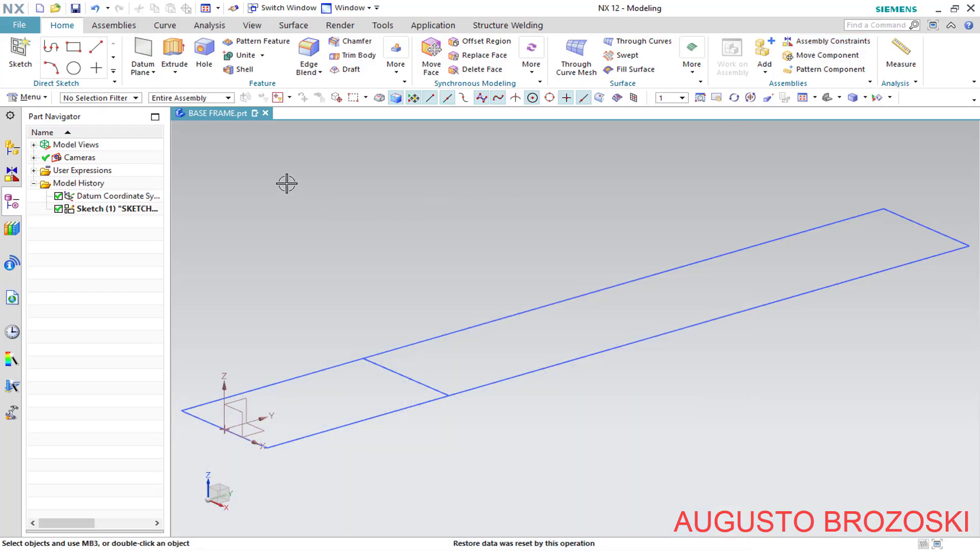
pyautogui.click(75, 8)
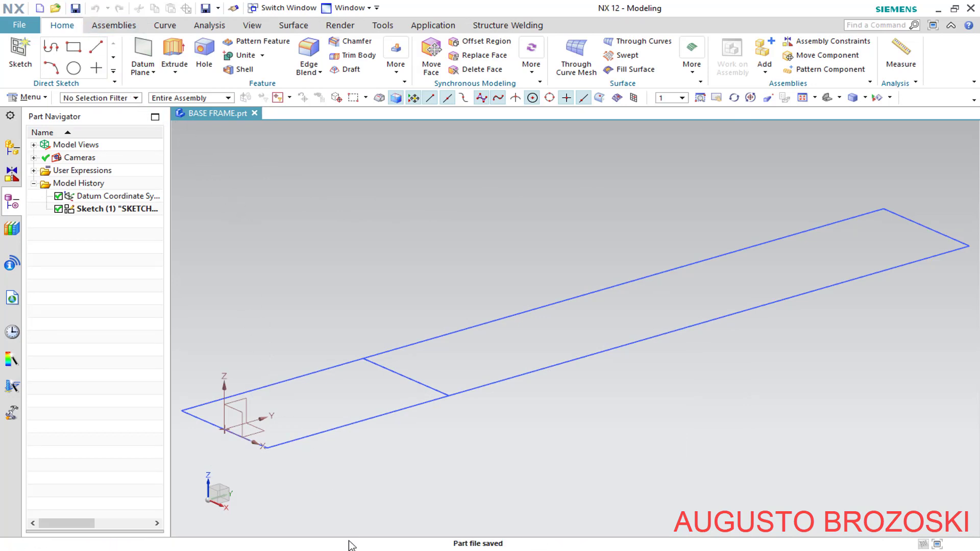
# Create a datum plane offset 44.6 mm from the YZ plane, as dimensioned in the PDF, and start a sketch on it.
pyautogui.hotkey('alt', 'Tab')
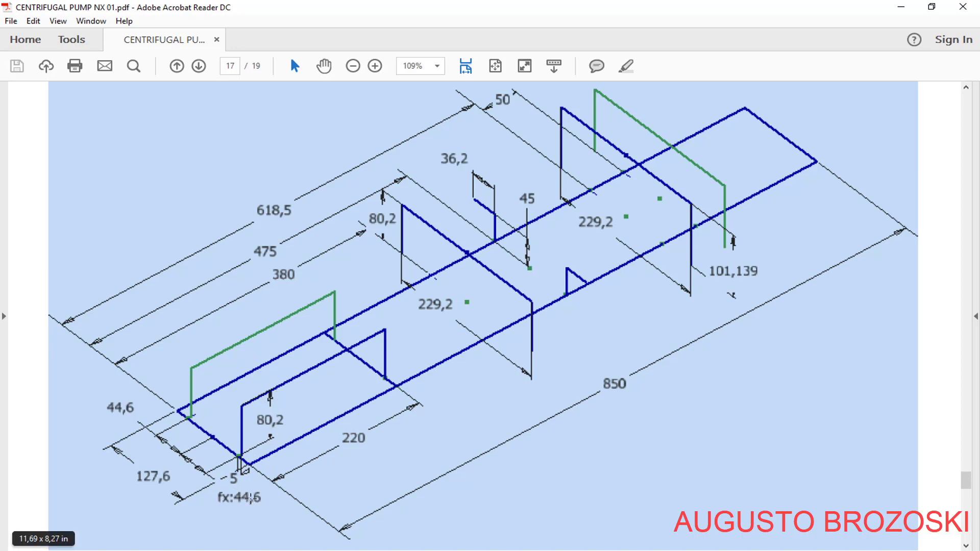
pyautogui.click(901, 8)
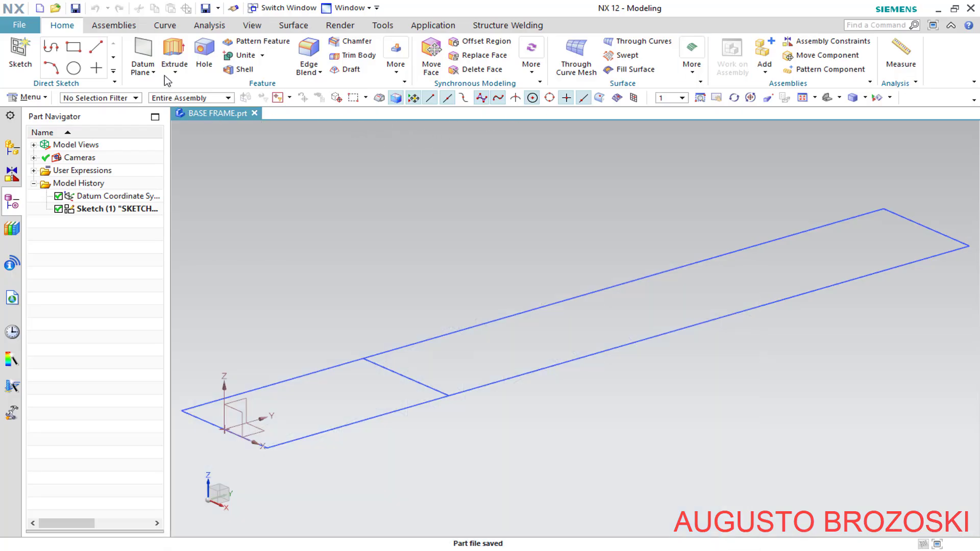
pyautogui.click(142, 51)
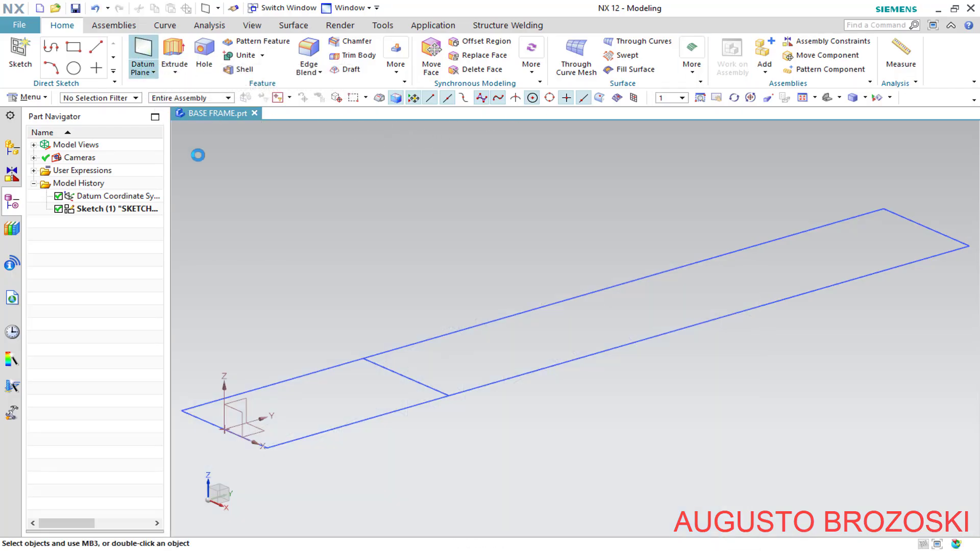
pyautogui.click(250, 402)
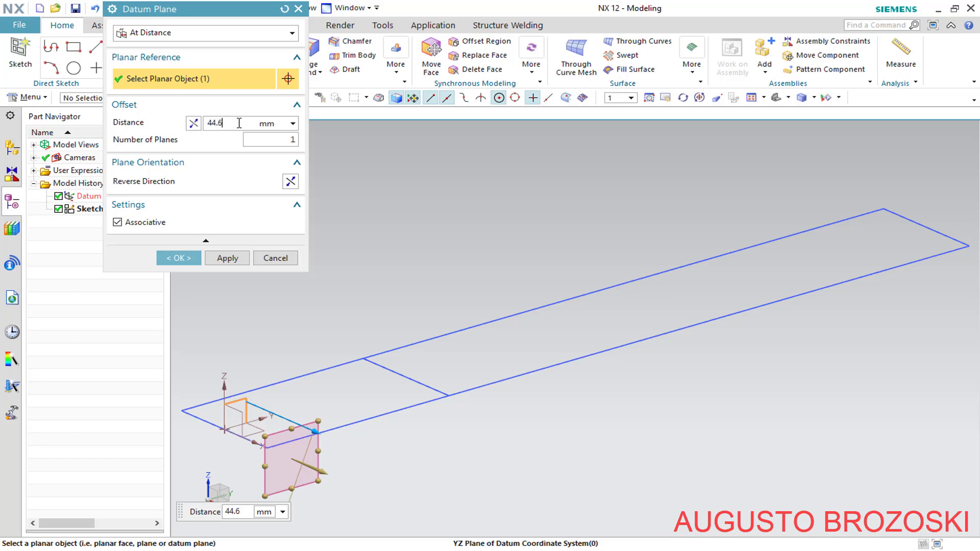
pyautogui.press('Return')
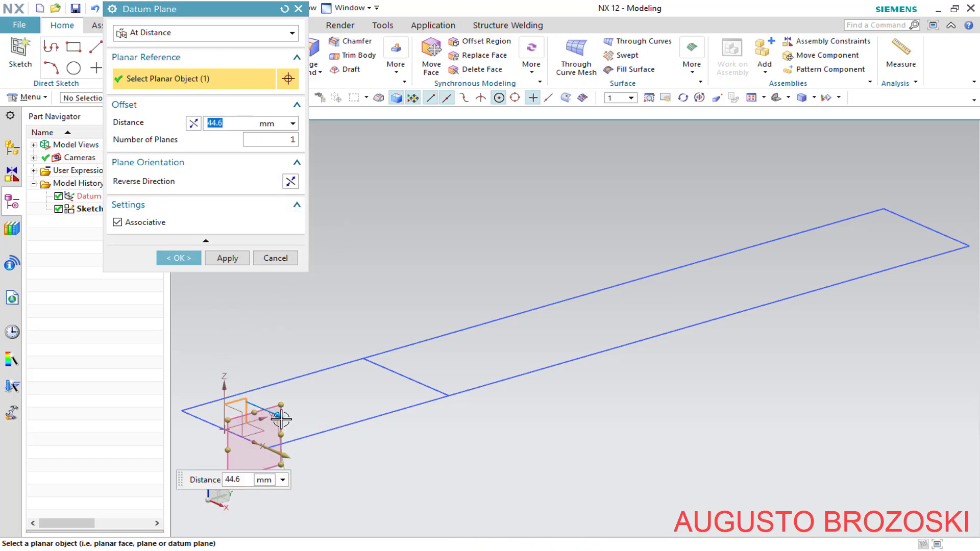
pyautogui.click(185, 258)
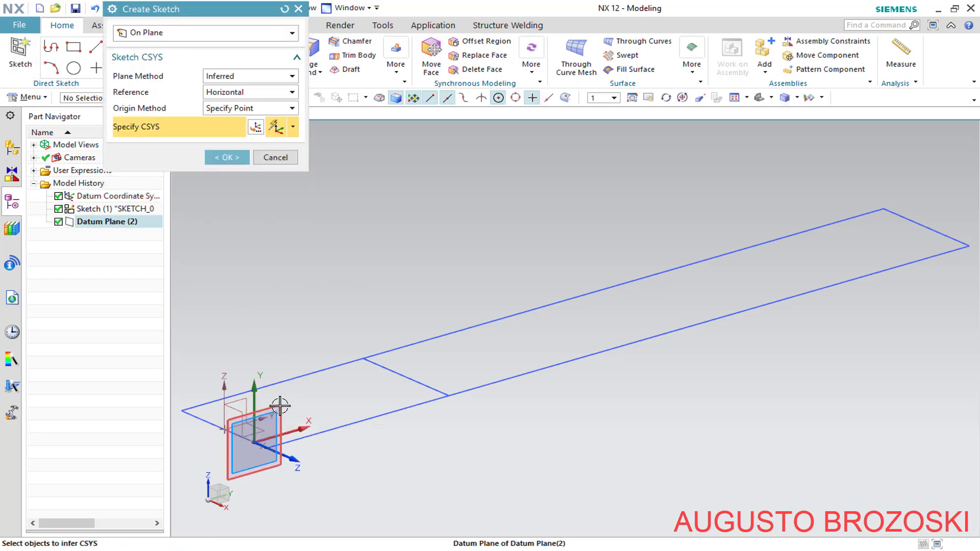
pyautogui.click(228, 158)
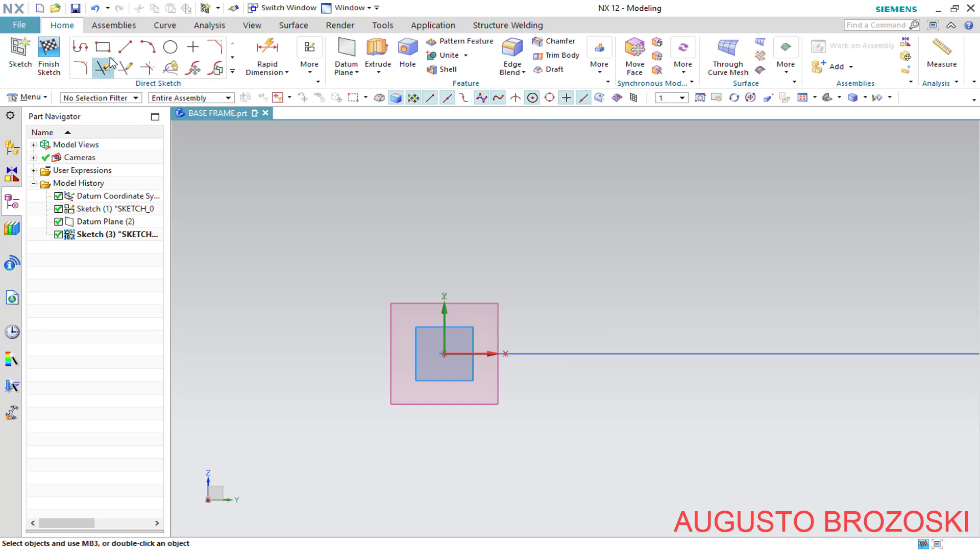
# Draw a three-line open profile starting on the base line: 80.2 mm up, 220 mm across, and straight down to the base line.
pyautogui.click(83, 50)
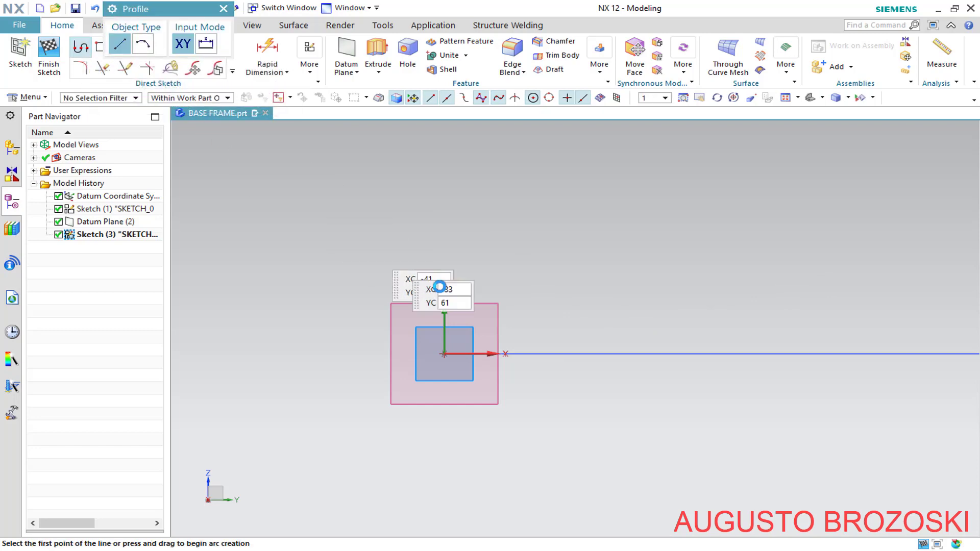
pyautogui.click(513, 353)
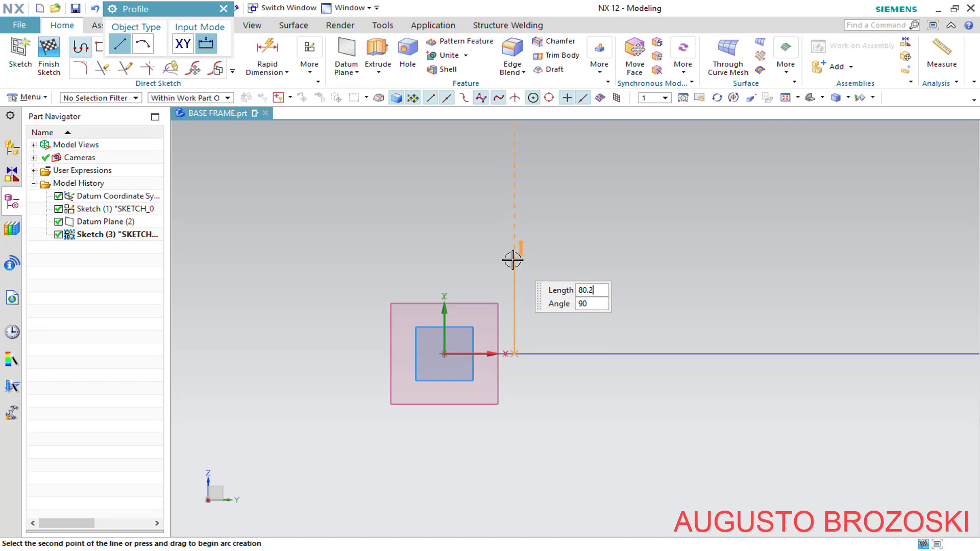
pyautogui.press('Return')
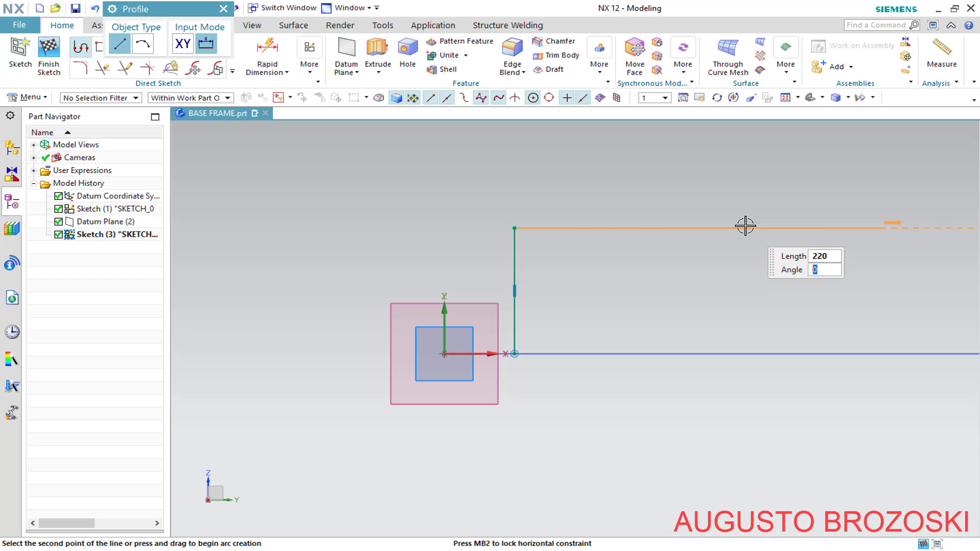
pyautogui.press('Return')
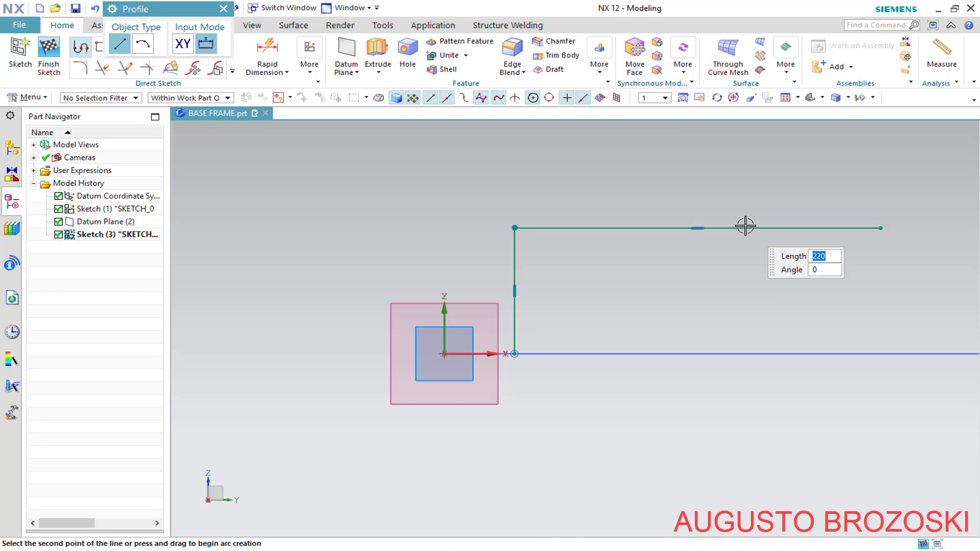
pyautogui.click(882, 352)
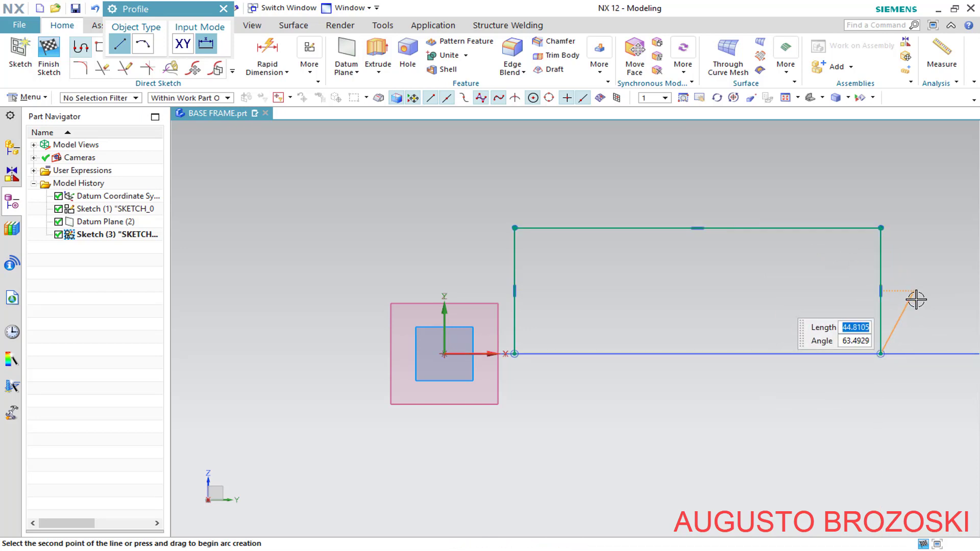
pyautogui.press('Escape')
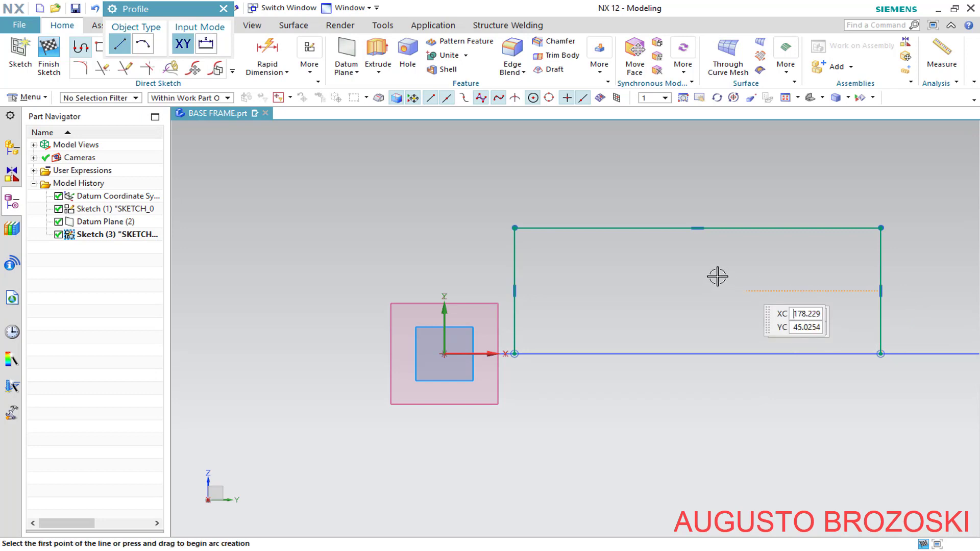
pyautogui.click(223, 10)
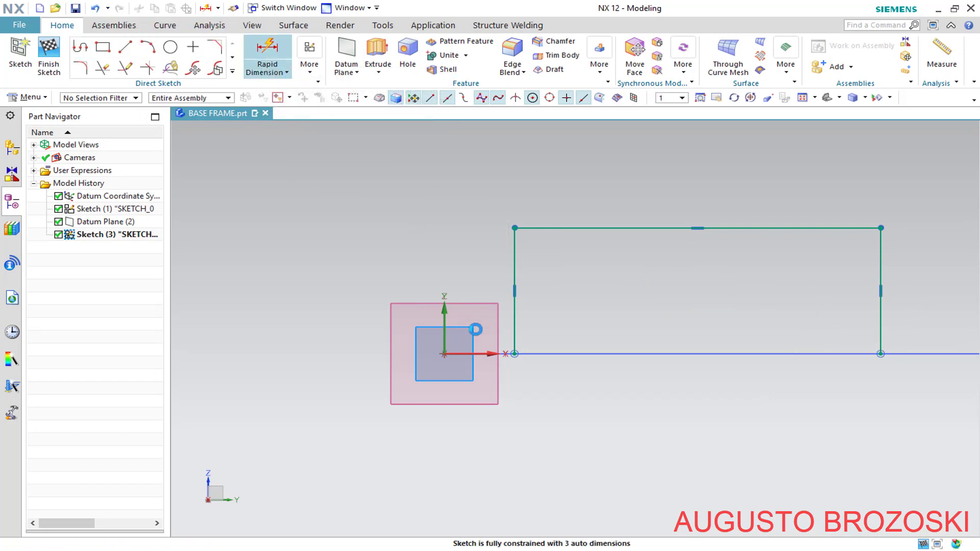
# Dimension the horizontal distance from the sketch origin to the foot of the nearest vertical line and set it to 5 mm.
pyautogui.scroll(2, 476, 379)
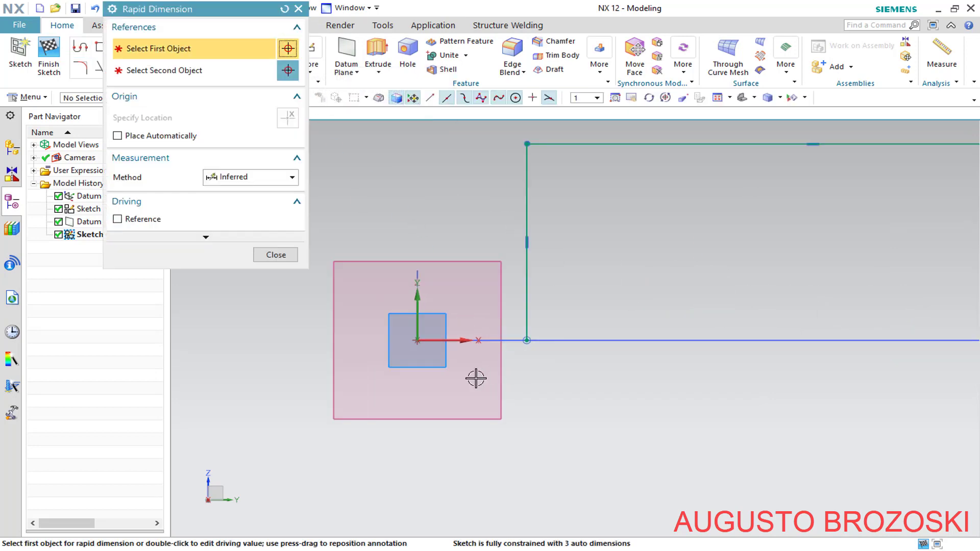
pyautogui.click(418, 340)
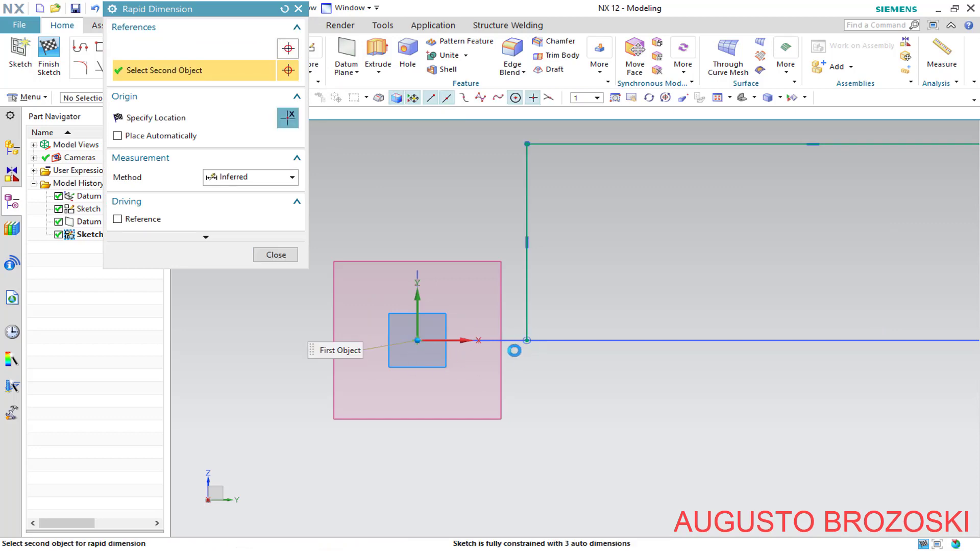
pyautogui.click(526, 340)
pyautogui.click(471, 388)
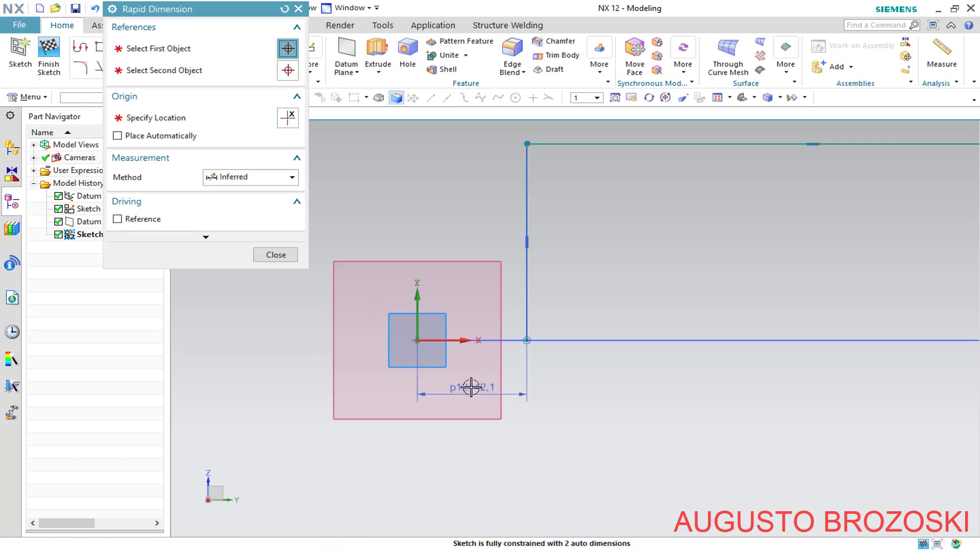
pyautogui.write('5')
pyautogui.scroll(2, 466, 409)
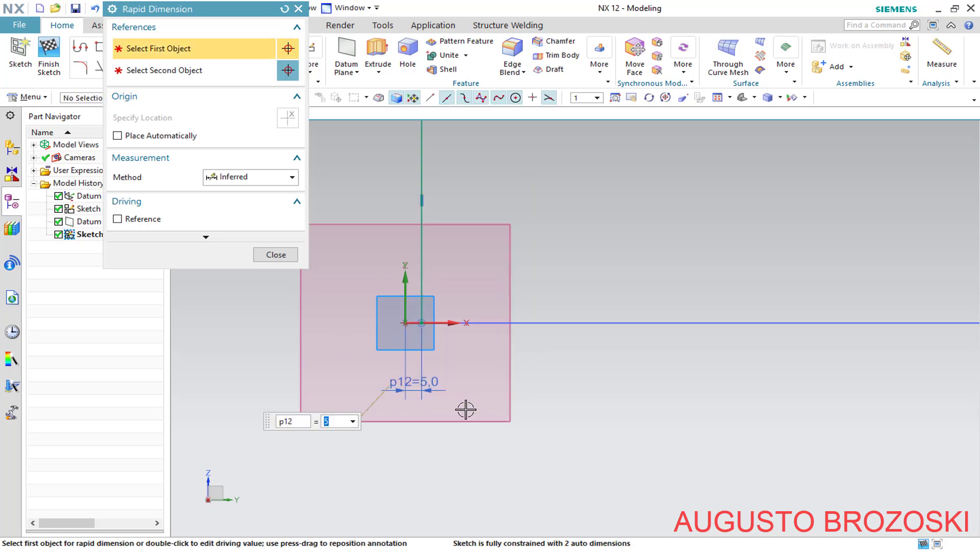
pyautogui.scroll(-3, 466, 408)
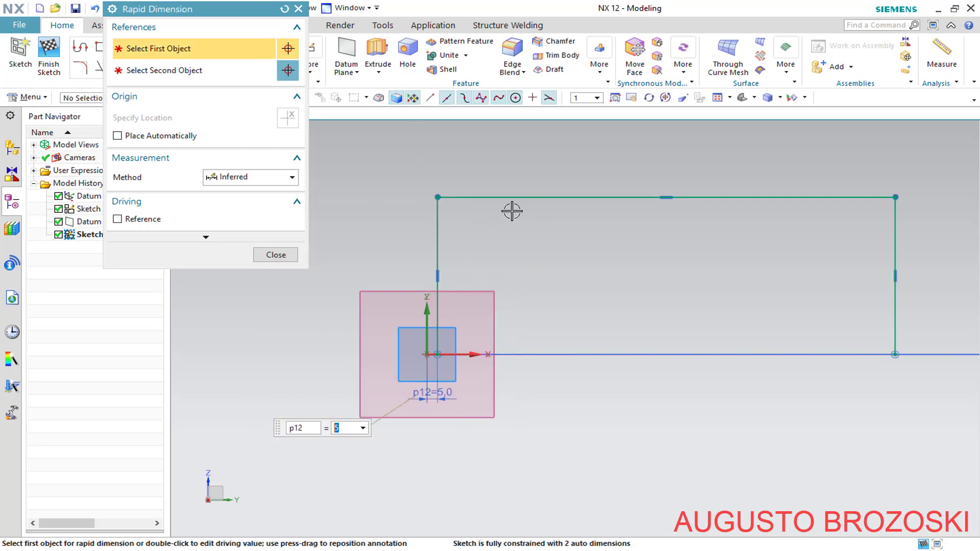
# Dimension the horizontal distance from the origin to the foot of the far vertical line and set it to 220 mm.
pyautogui.click(428, 352)
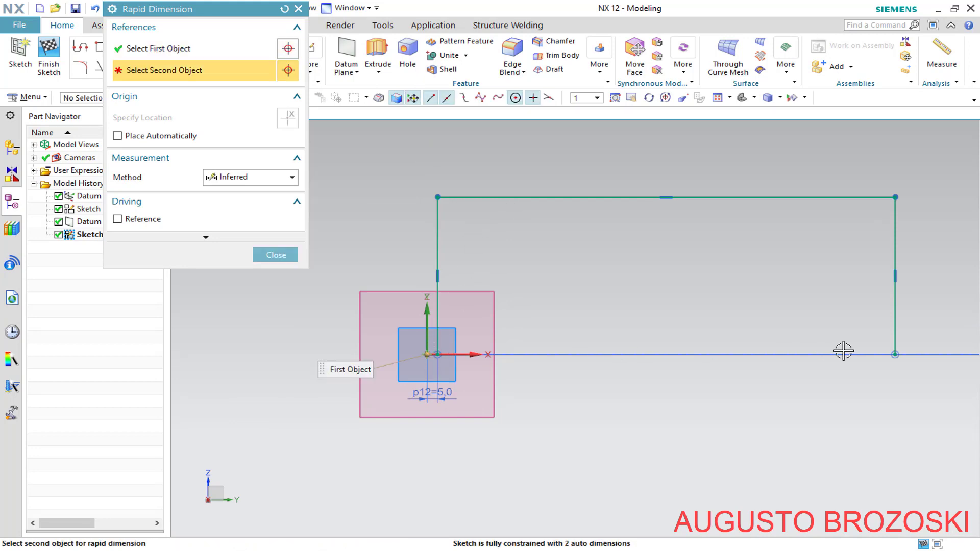
pyautogui.click(895, 354)
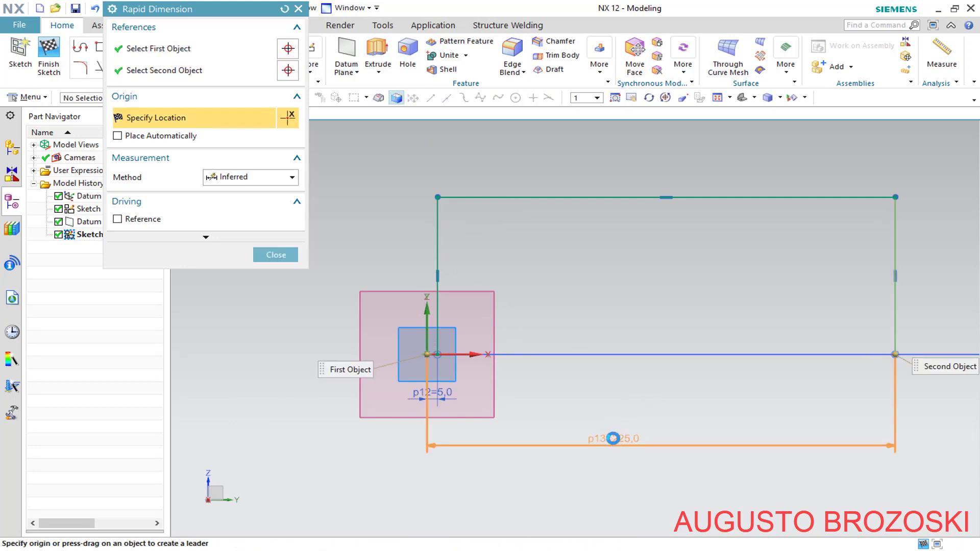
pyautogui.click(694, 424)
pyautogui.write('220')
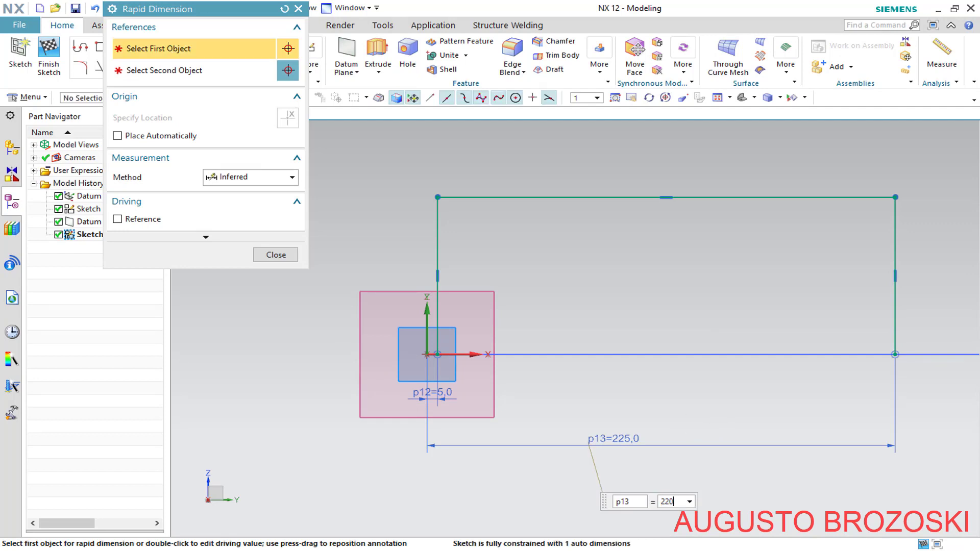
pyautogui.press('Return')
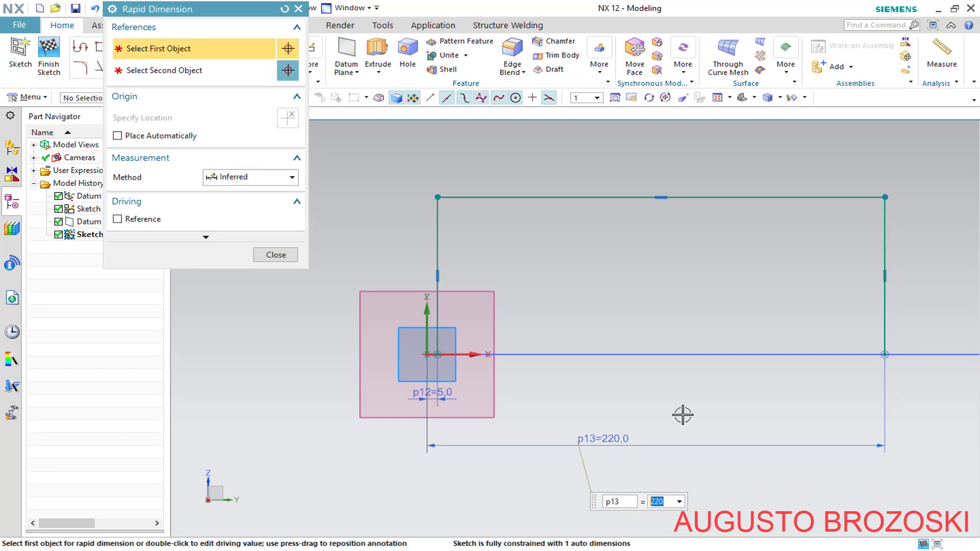
# Dimension the height of the vertical line nearest the origin and finish dimensioning.
pyautogui.click(436, 232)
pyautogui.click(388, 248)
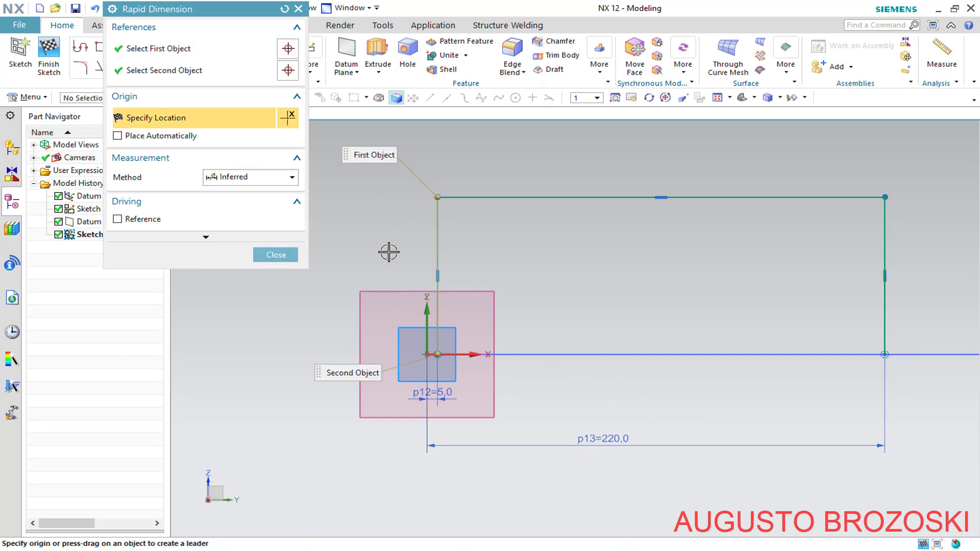
pyautogui.click(389, 254)
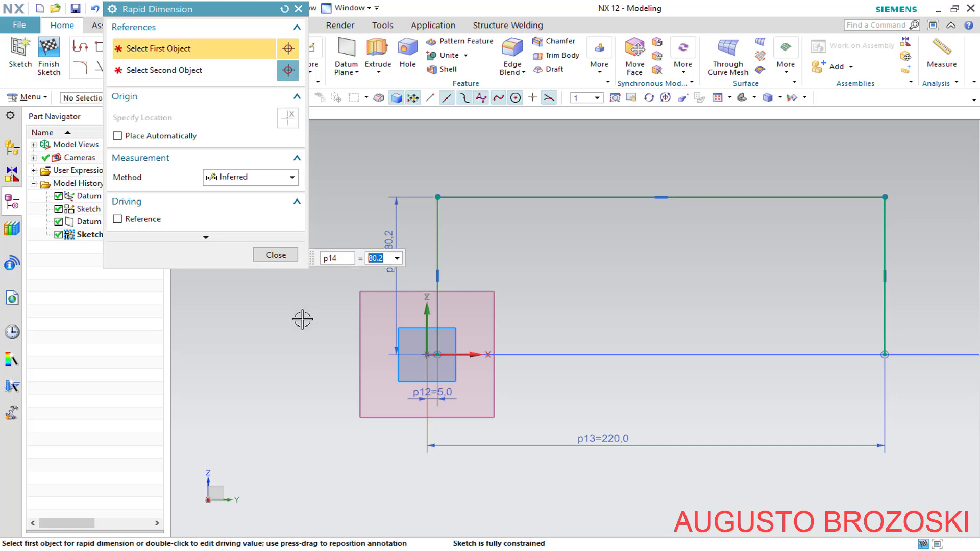
pyautogui.click(276, 255)
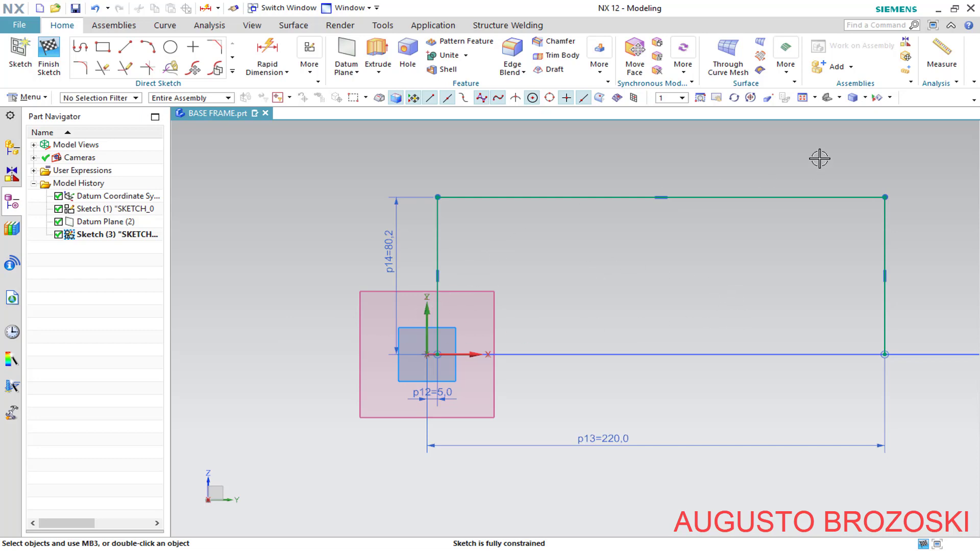
# Finish the raised profile sketch in isometric view and check the 44,6 offset of the opposite profile in the PDF drawing.
pyautogui.click(826, 98)
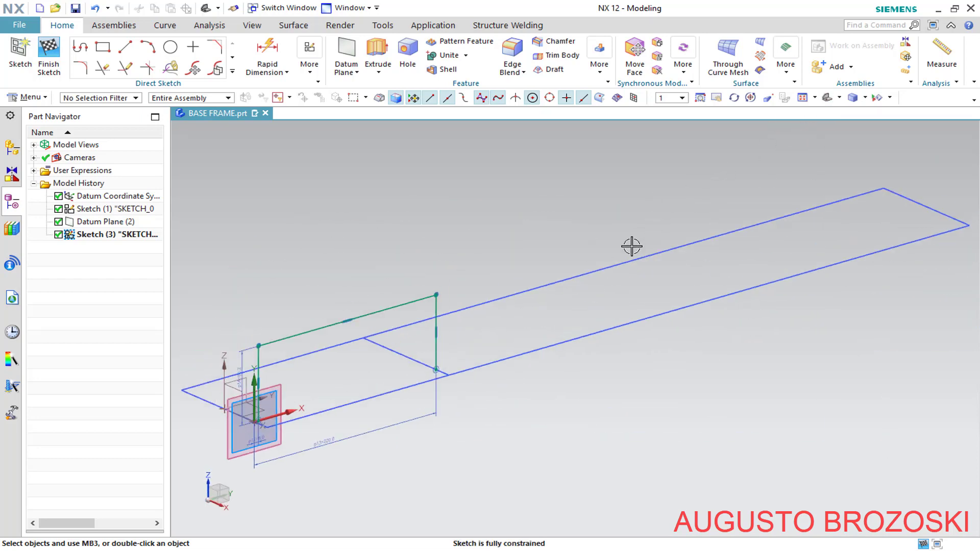
pyautogui.click(49, 51)
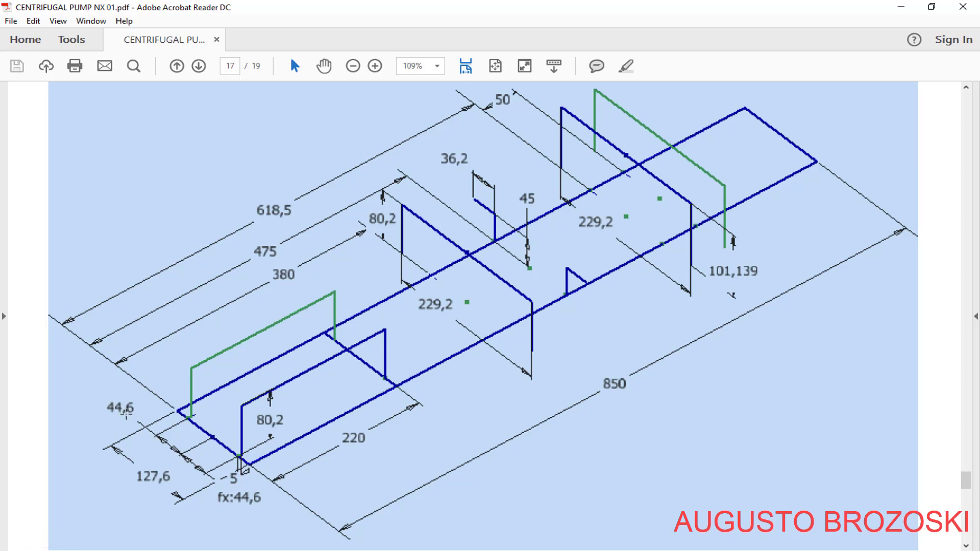
pyautogui.click(900, 7)
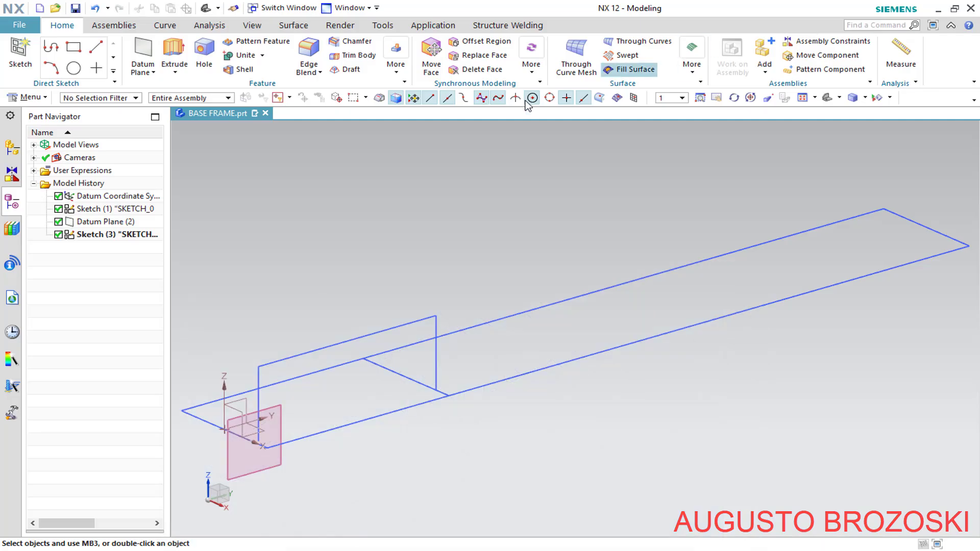
# Create a datum plane offset 44.6 mm from the YZ plane in the reversed direction, on the side opposite the existing plane.
pyautogui.click(153, 57)
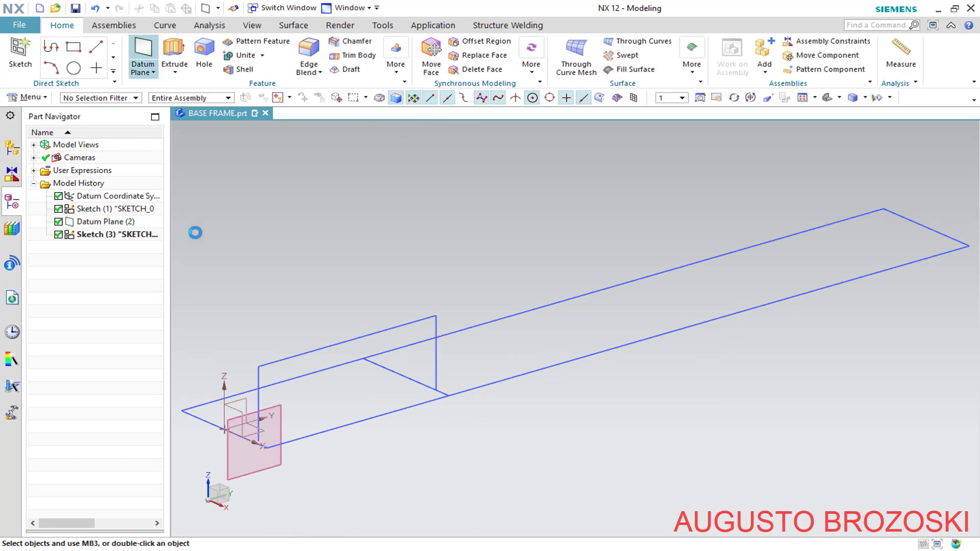
pyautogui.scroll(3, 211, 372)
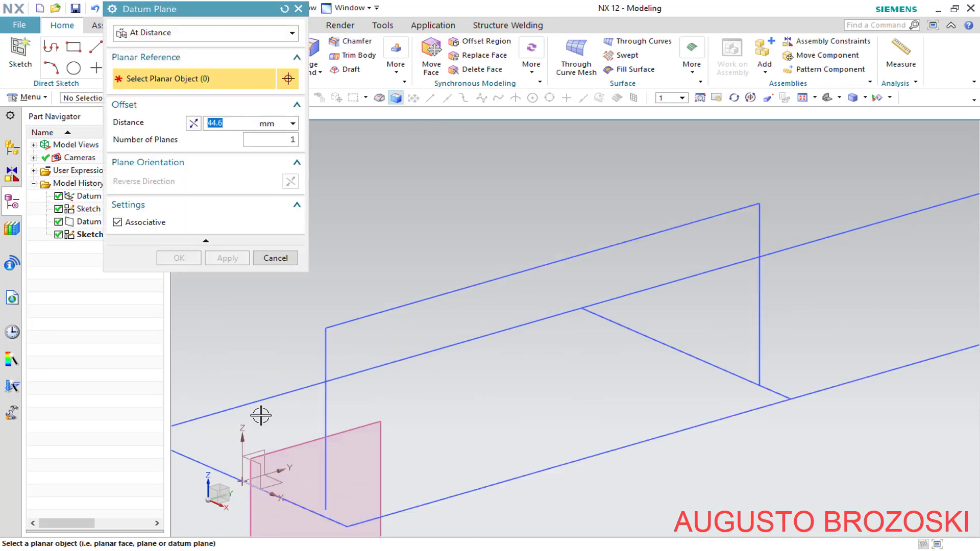
pyautogui.click(265, 450)
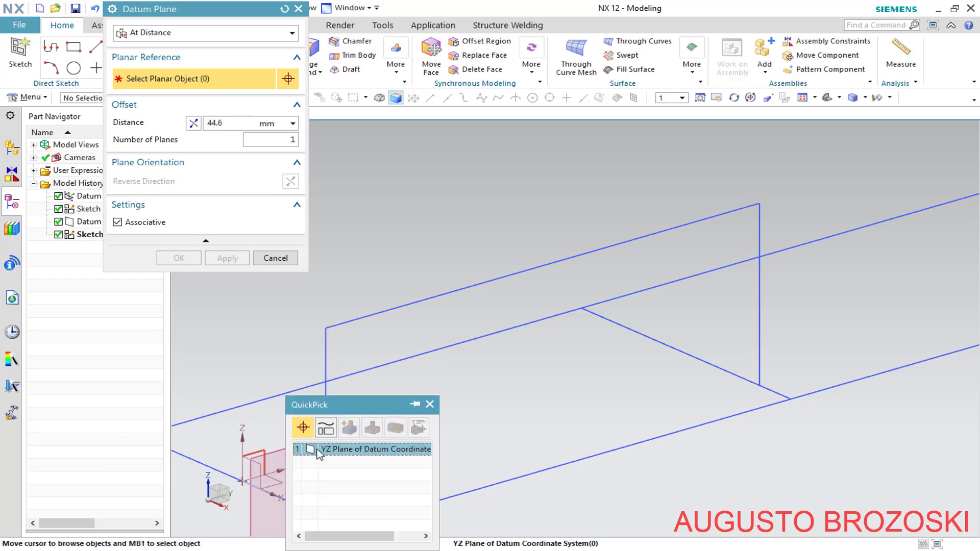
pyautogui.click(324, 451)
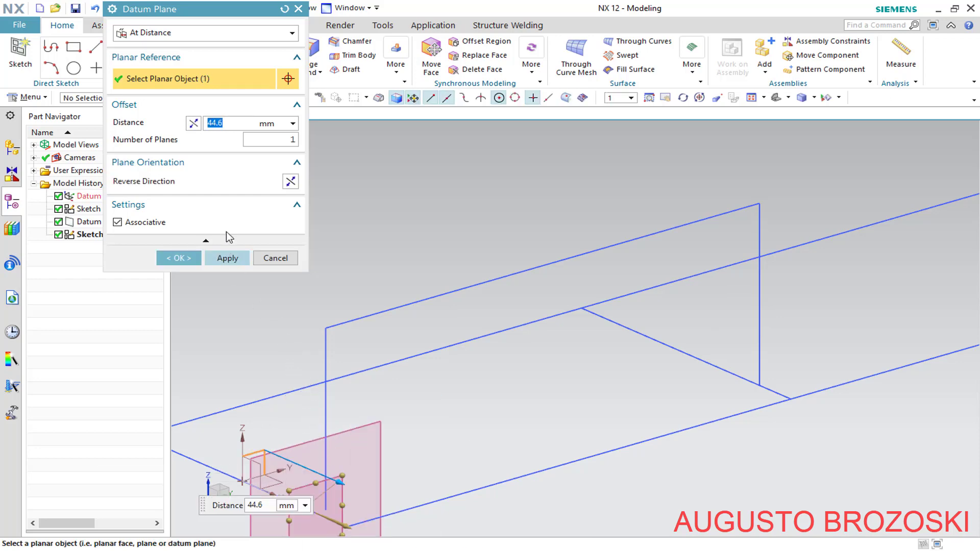
pyautogui.scroll(-2, 442, 326)
pyautogui.scroll(1, 274, 450)
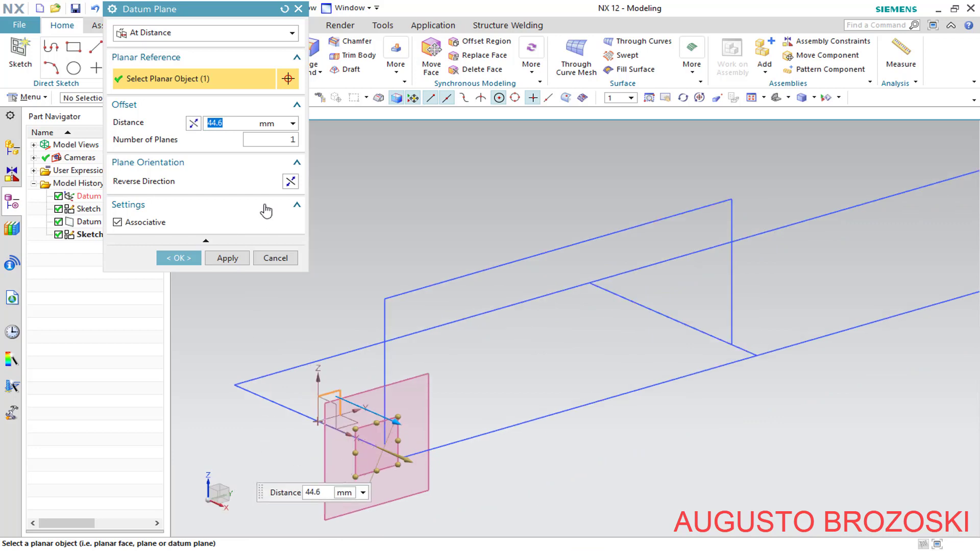
pyautogui.click(194, 124)
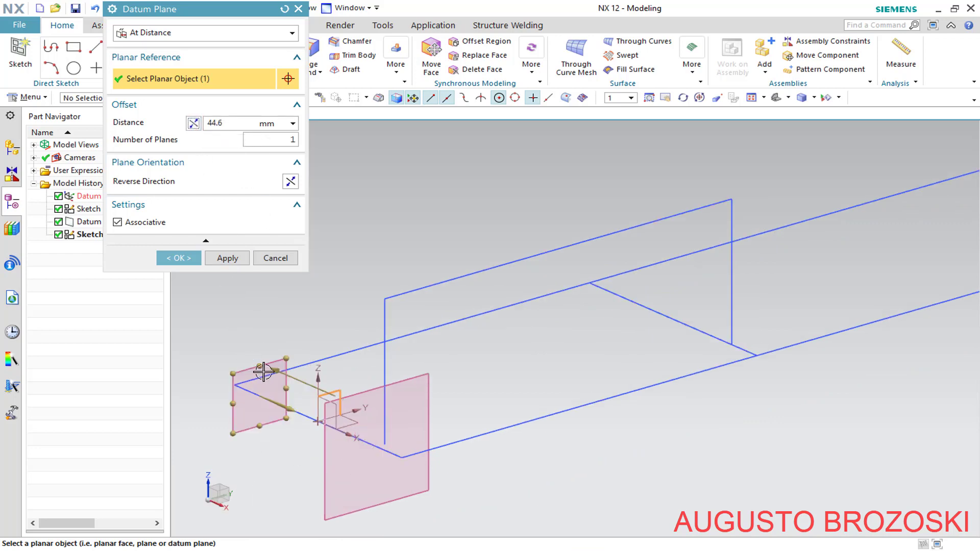
pyautogui.click(178, 258)
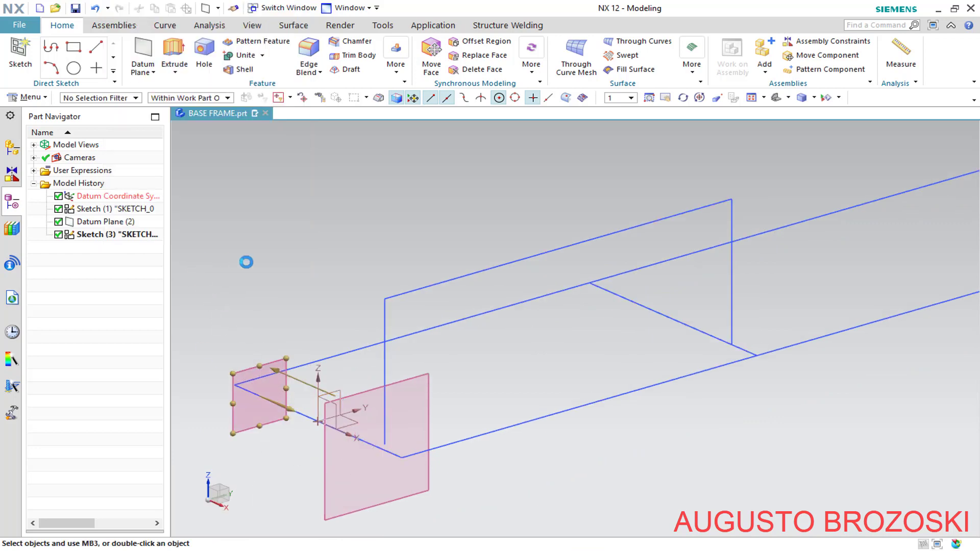
# Start a sketch on the new datum plane.
pyautogui.click(21, 57)
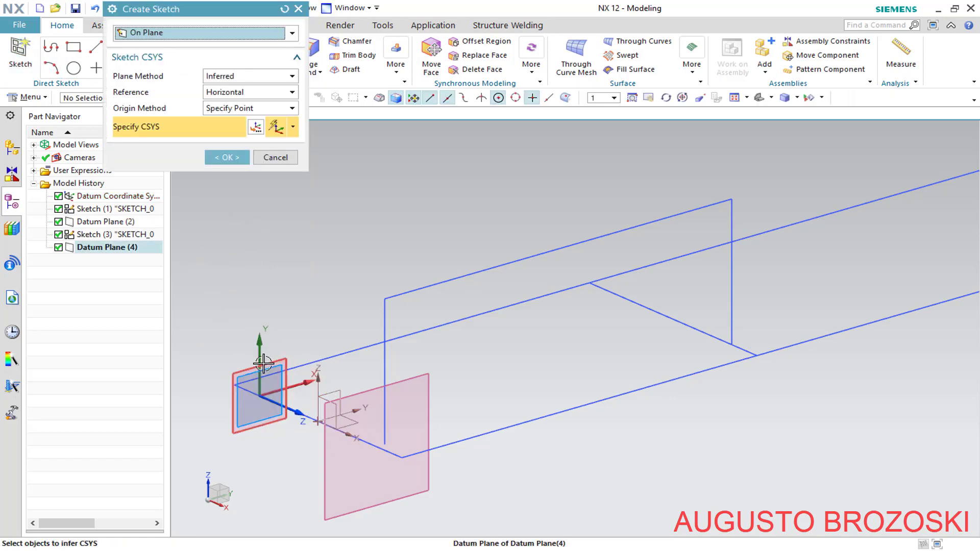
pyautogui.click(260, 380)
pyautogui.click(229, 157)
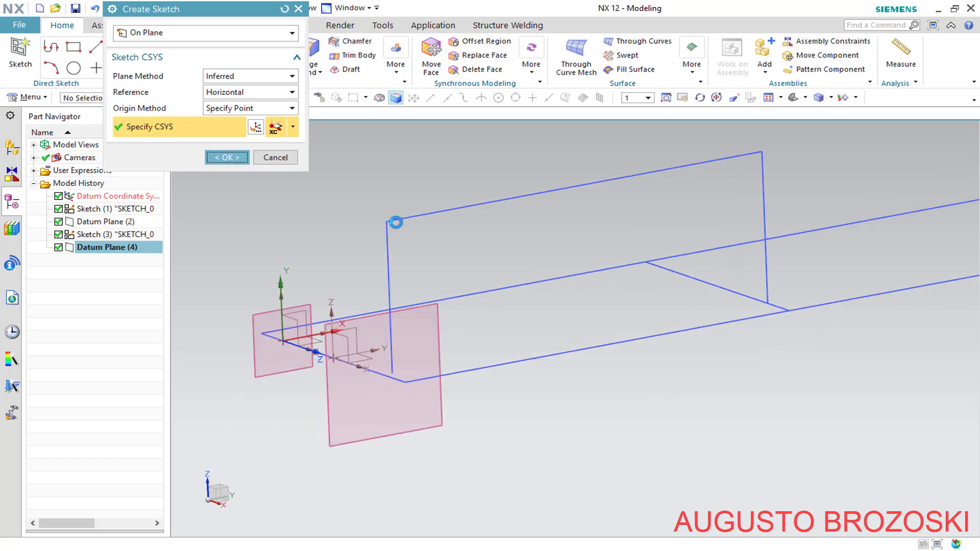
# Project the three lines of the existing raised profile onto the new sketch plane.
pyautogui.click(827, 97)
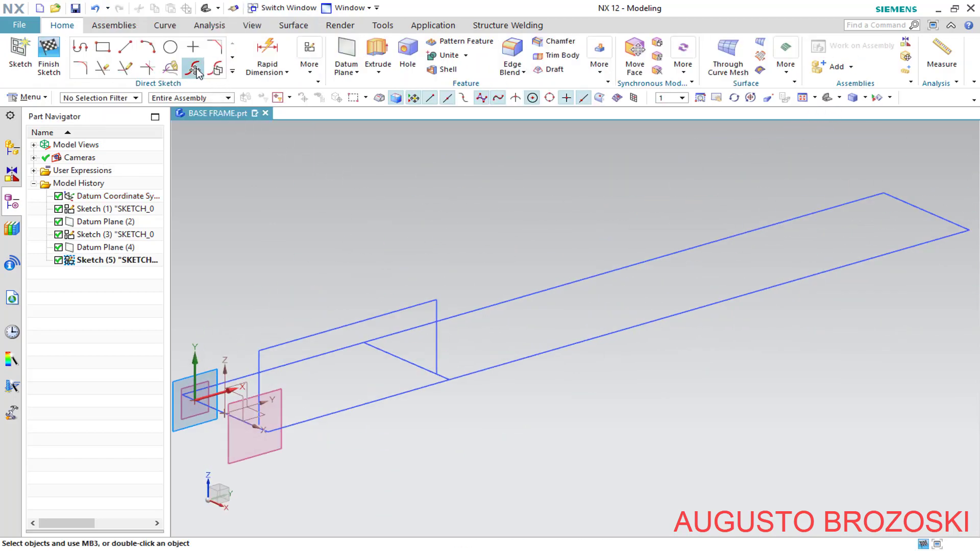
pyautogui.click(232, 71)
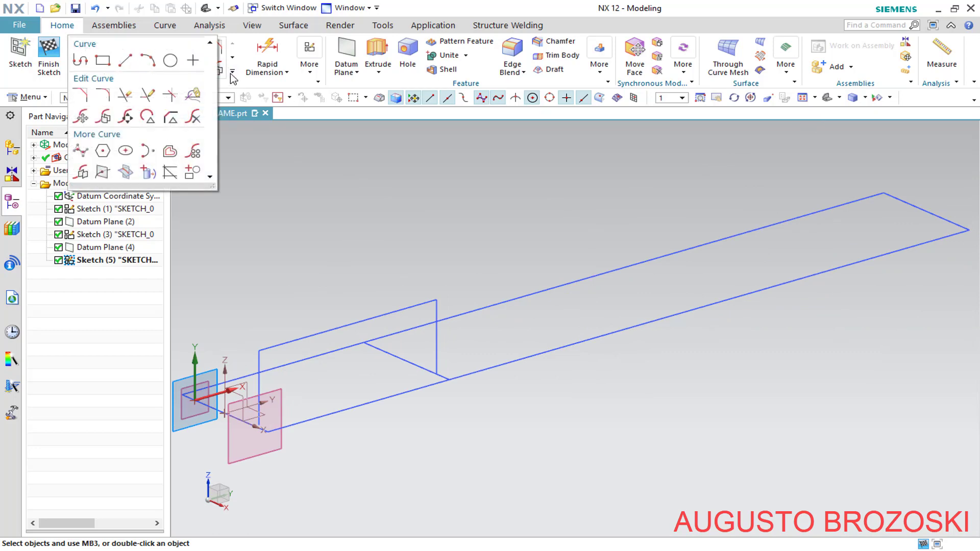
pyautogui.click(149, 175)
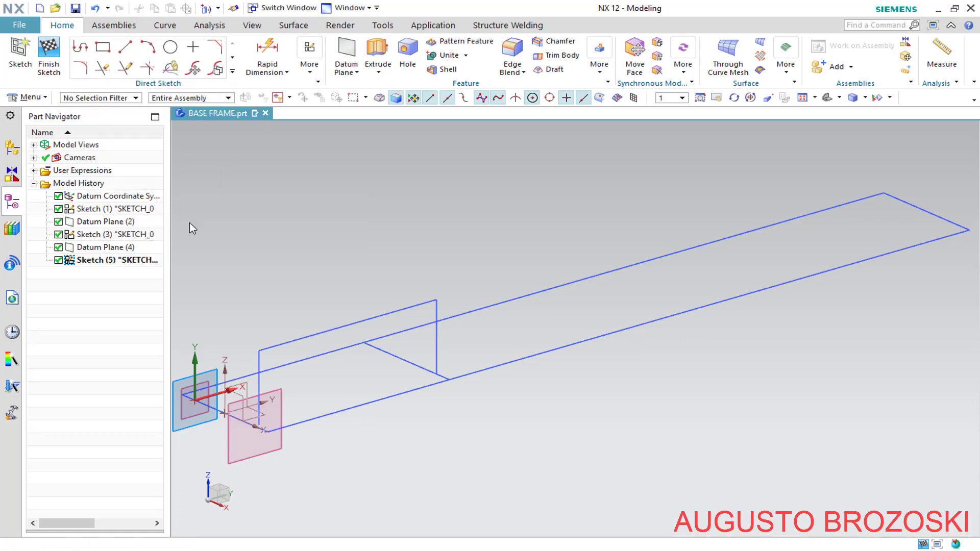
pyautogui.click(257, 362)
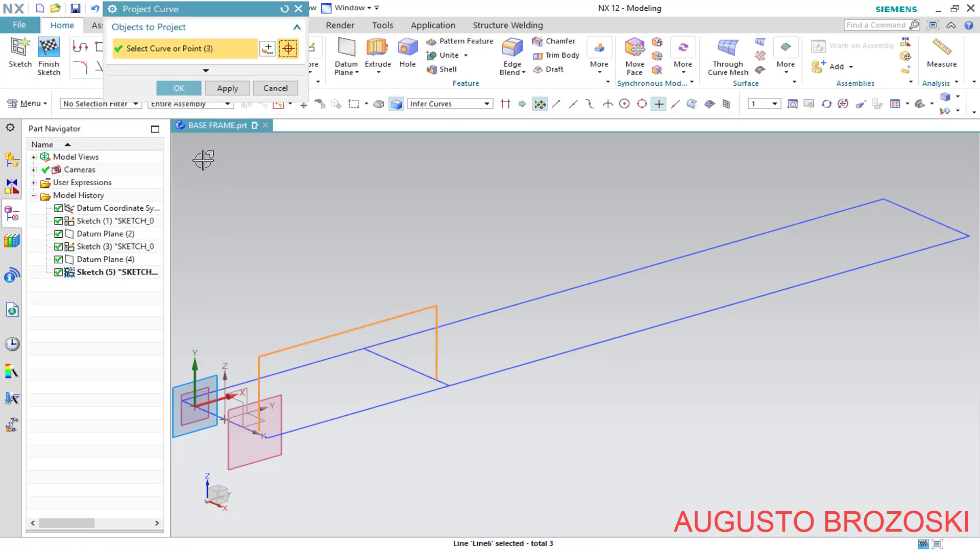
pyautogui.click(179, 88)
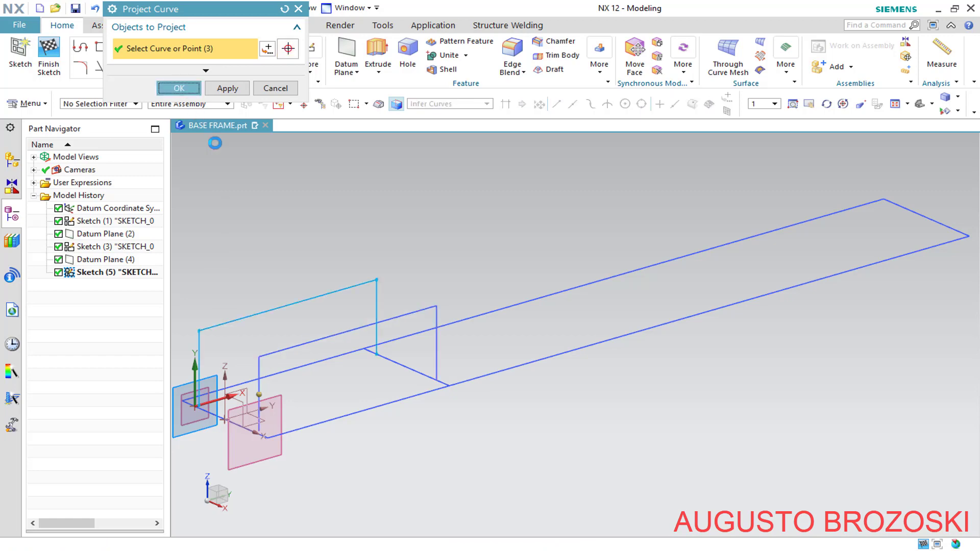
# Finish the projected profile sketch and save the part.
pyautogui.scroll(-3, 481, 323)
pyautogui.scroll(4, 315, 352)
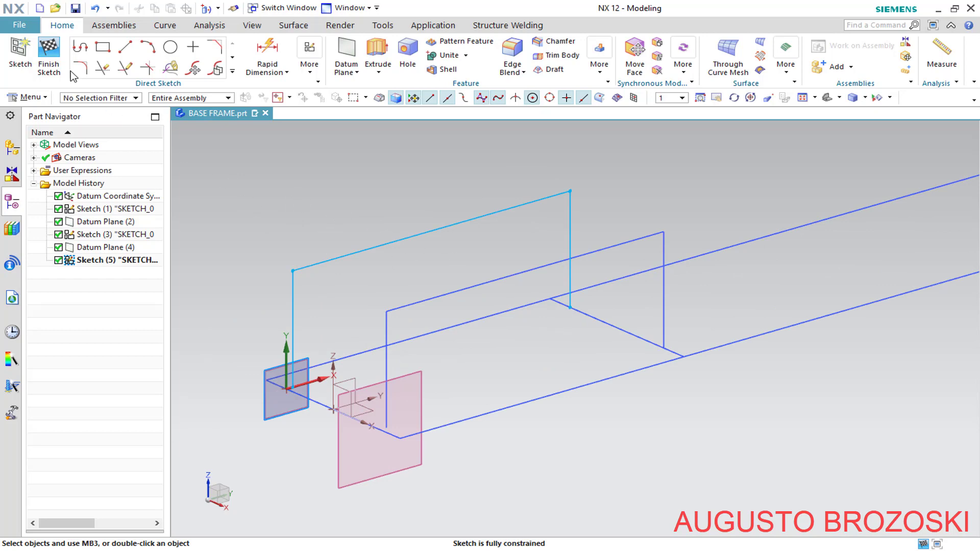
pyautogui.click(49, 55)
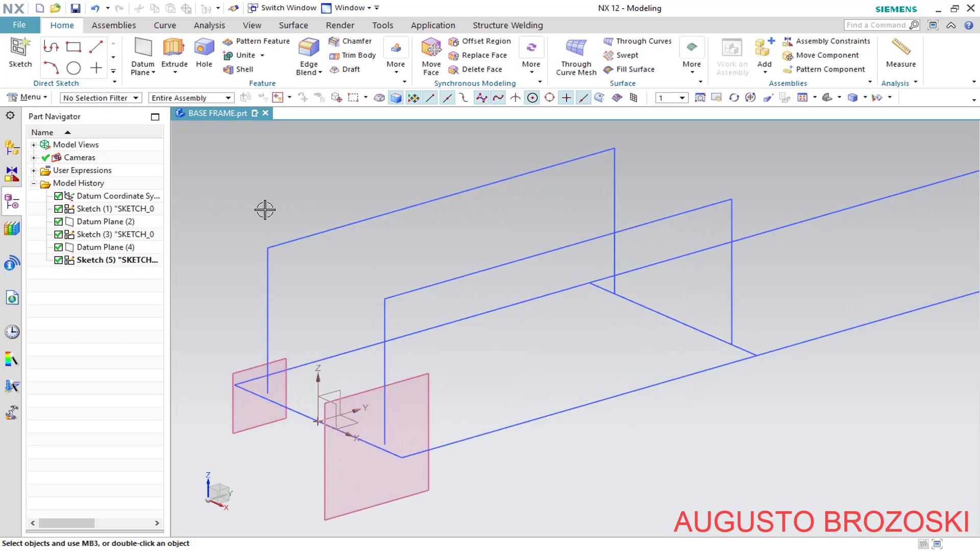
pyautogui.hotkey('ctrl', 'f')
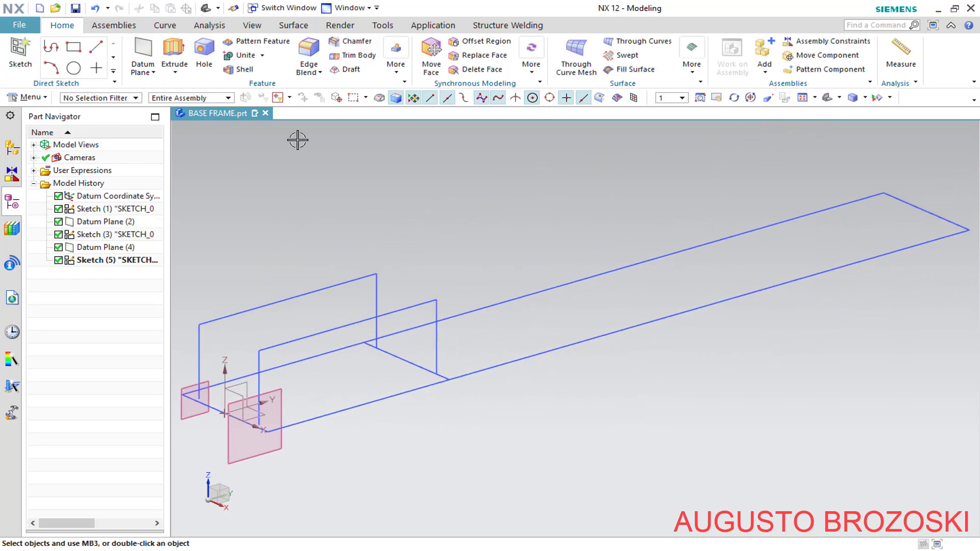
pyautogui.click(76, 9)
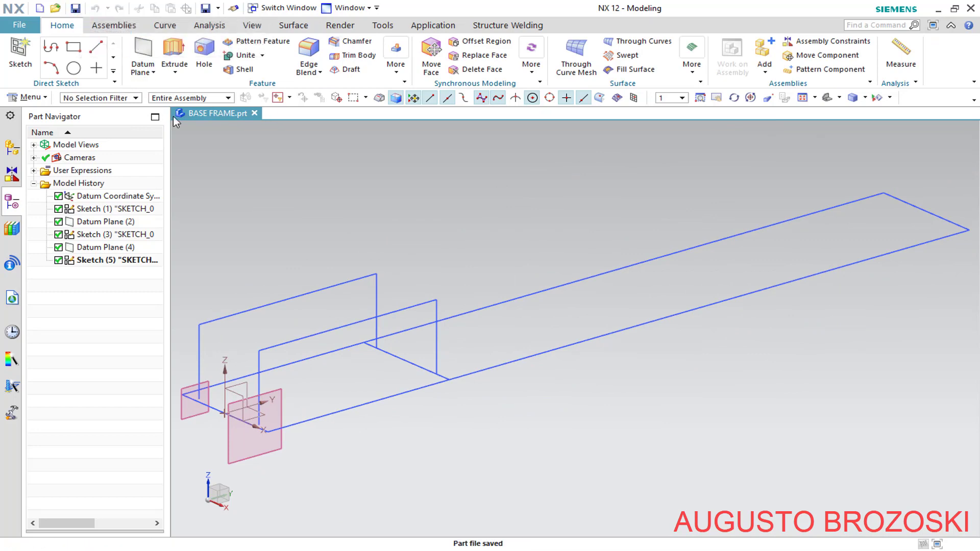
# Check the next profile's position in the PDF drawing and create a datum plane offset 380 mm from the XZ plane.
pyautogui.hotkey('alt', 'Tab')
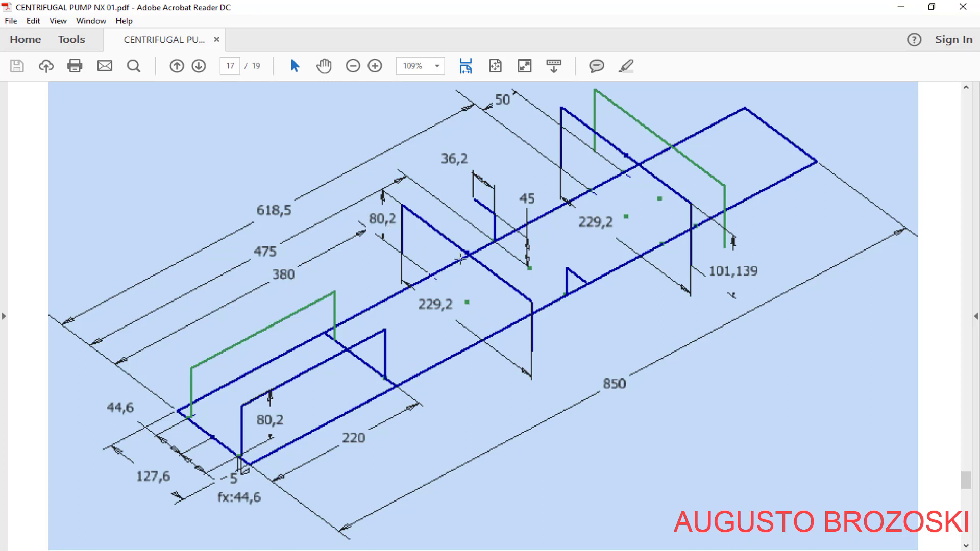
pyautogui.click(900, 7)
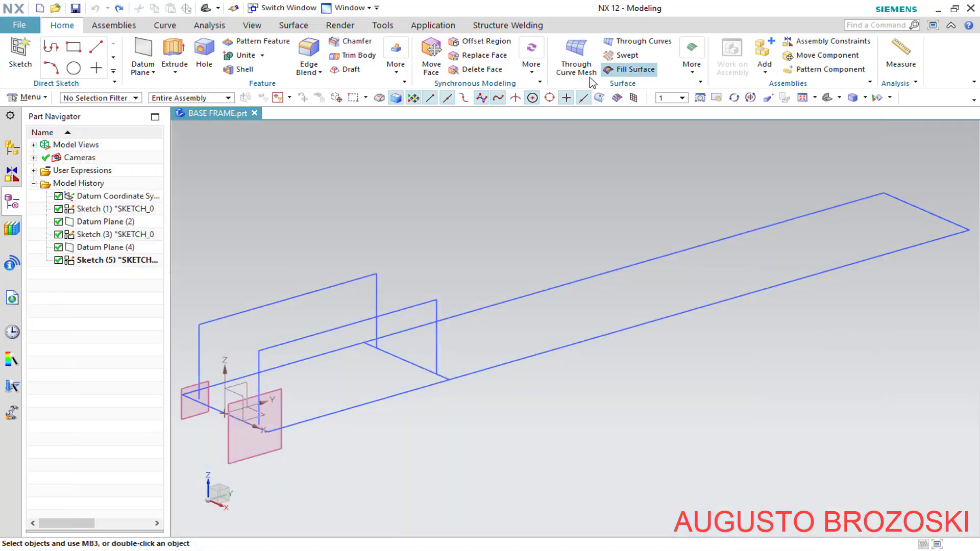
pyautogui.click(144, 51)
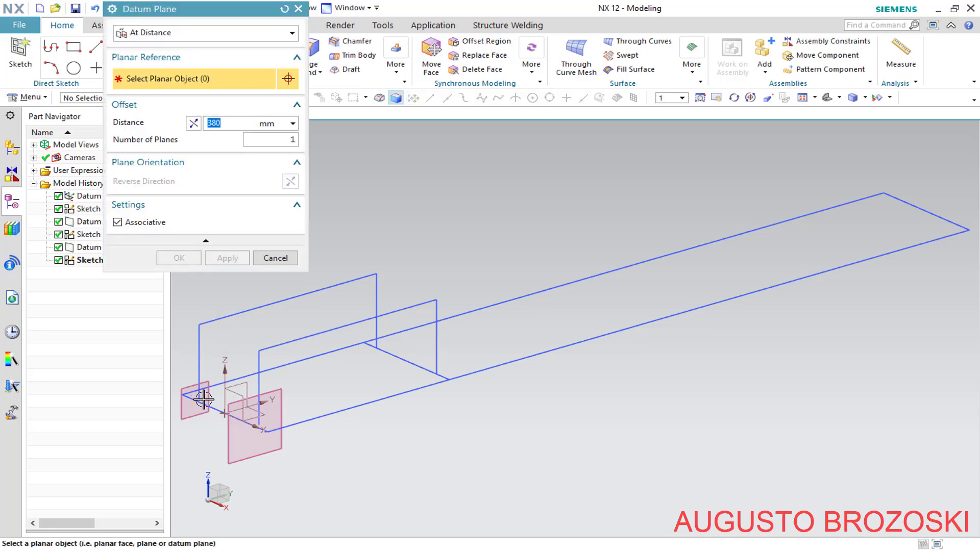
pyautogui.scroll(3, 203, 399)
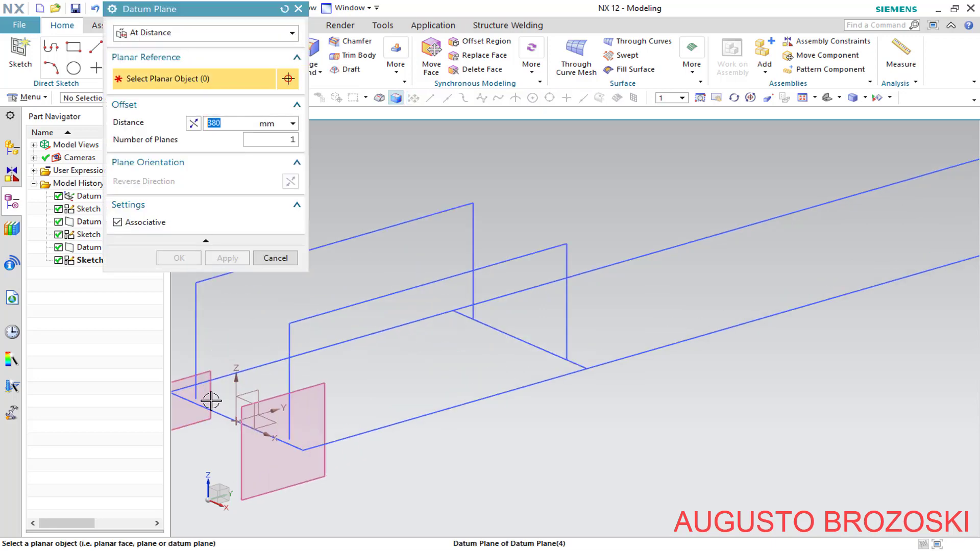
pyautogui.click(247, 402)
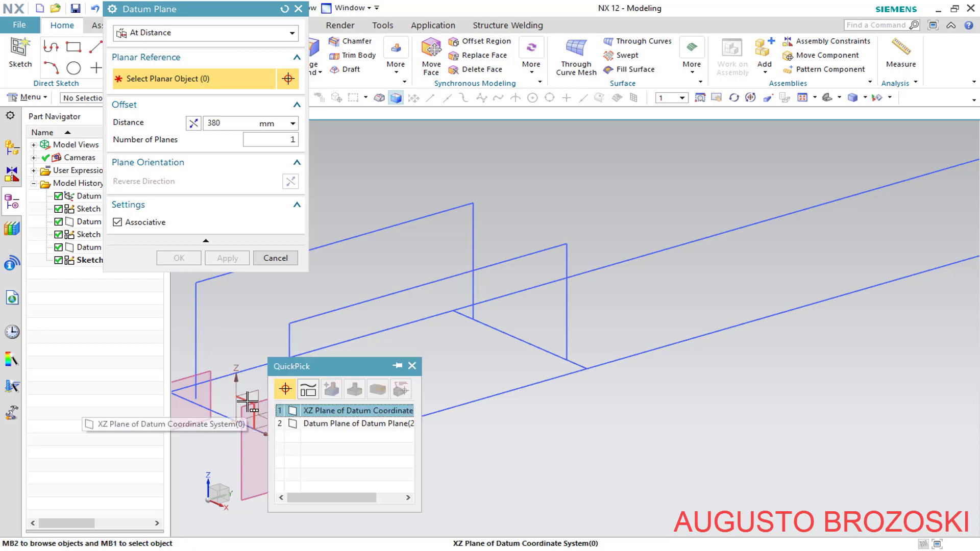
pyautogui.click(307, 410)
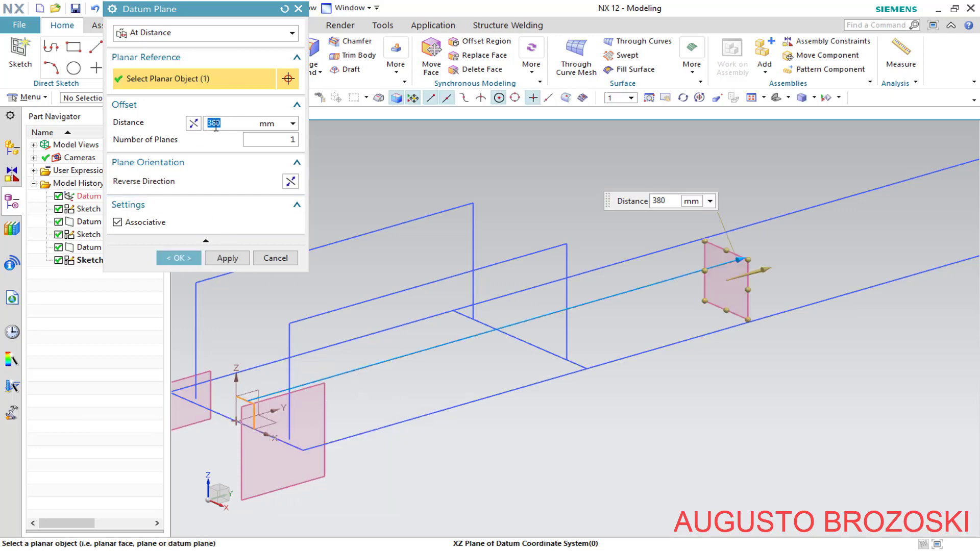
pyautogui.click(181, 258)
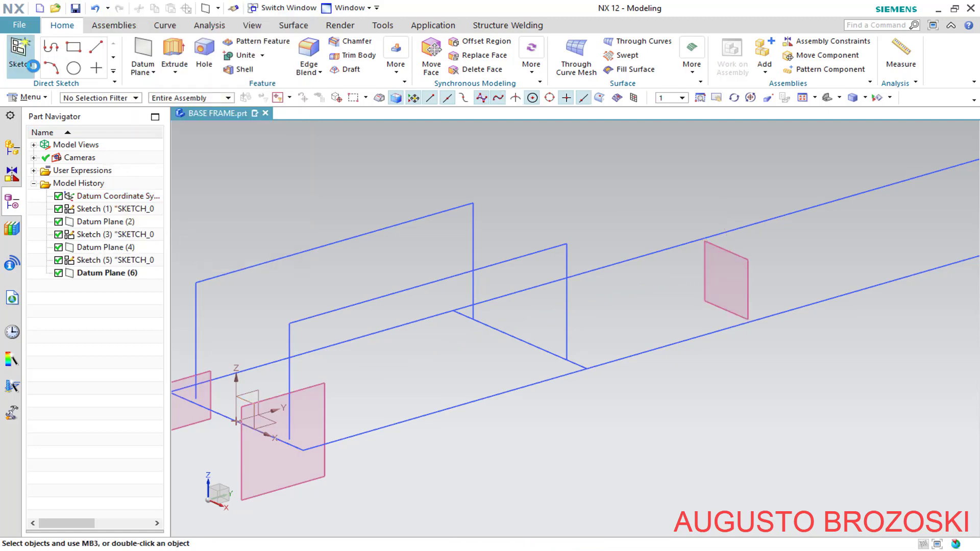
# Start a sketch on the 380 mm datum plane and orient the view to the front.
pyautogui.click(33, 66)
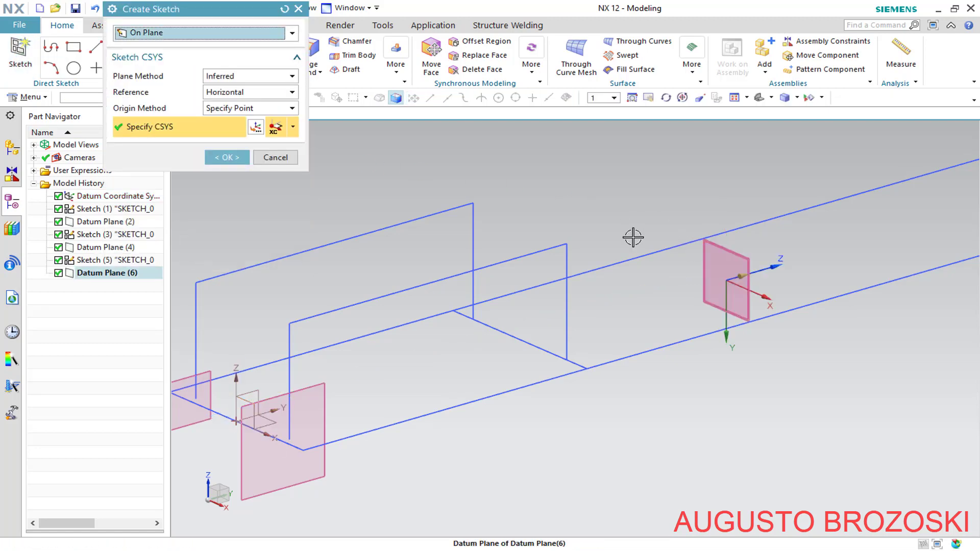
pyautogui.click(229, 159)
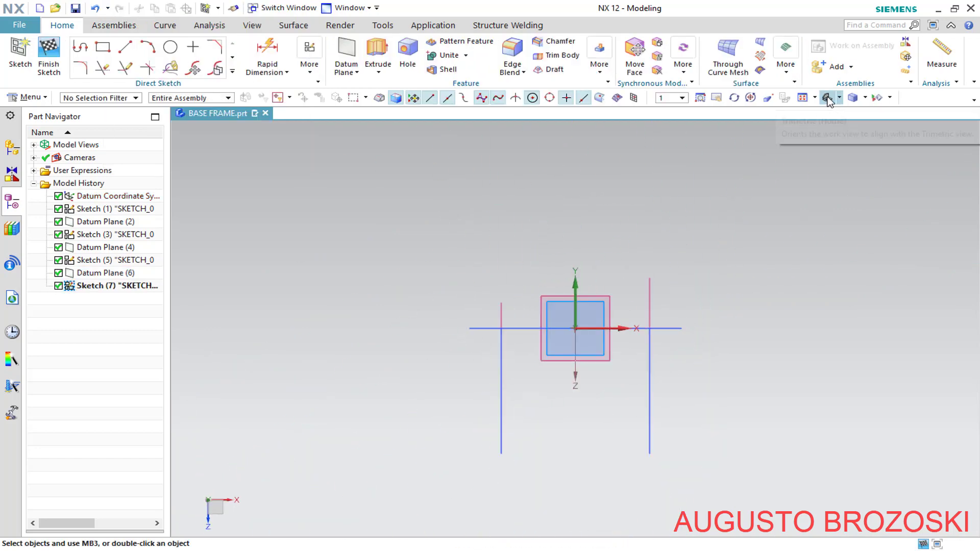
pyautogui.click(827, 98)
pyautogui.click(839, 99)
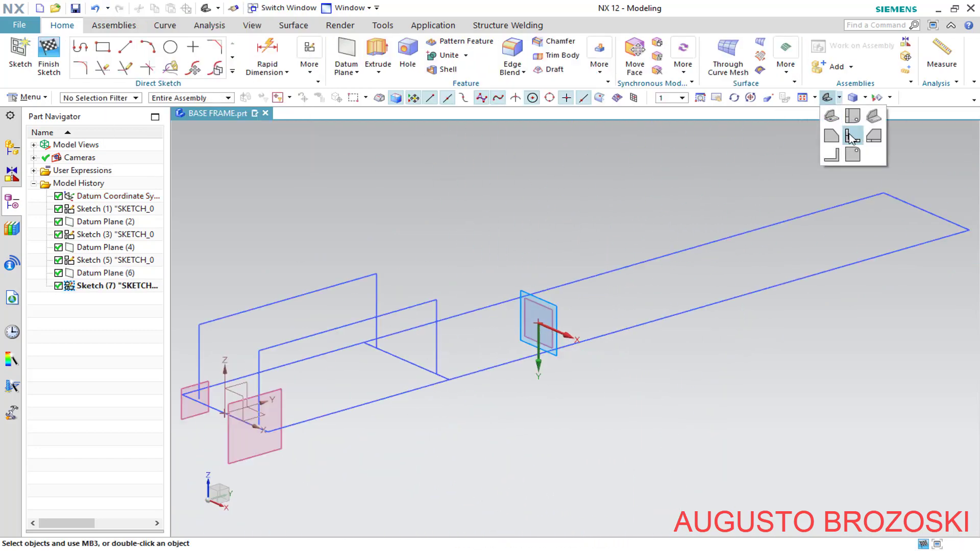
pyautogui.click(854, 137)
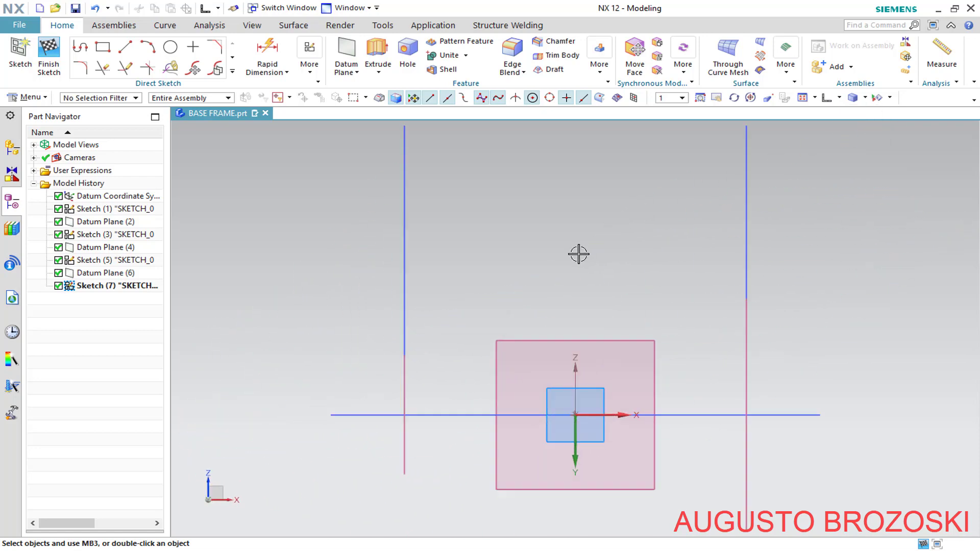
# Sketch an open three-line profile around the origin with two vertical legs about 67 mm high joined by a horizontal top line.
pyautogui.click(81, 49)
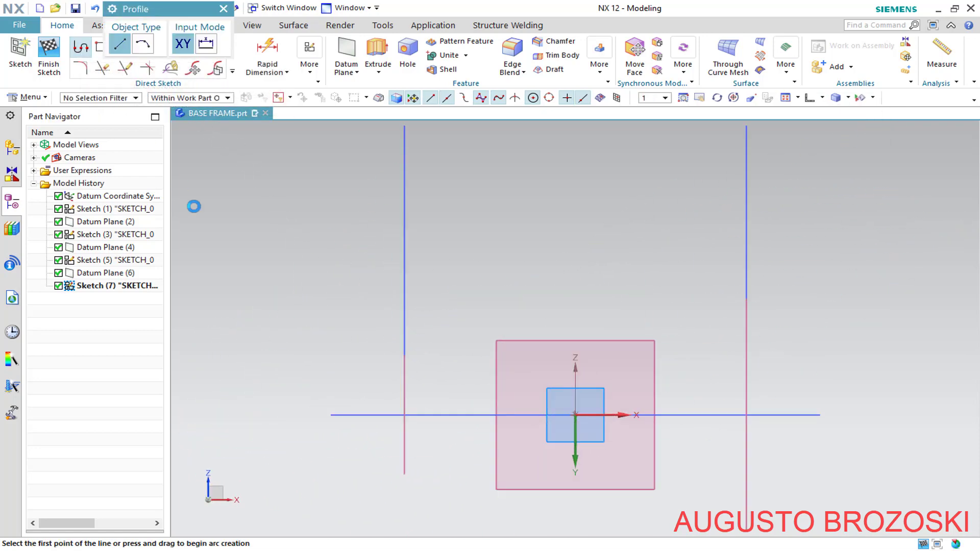
pyautogui.click(268, 414)
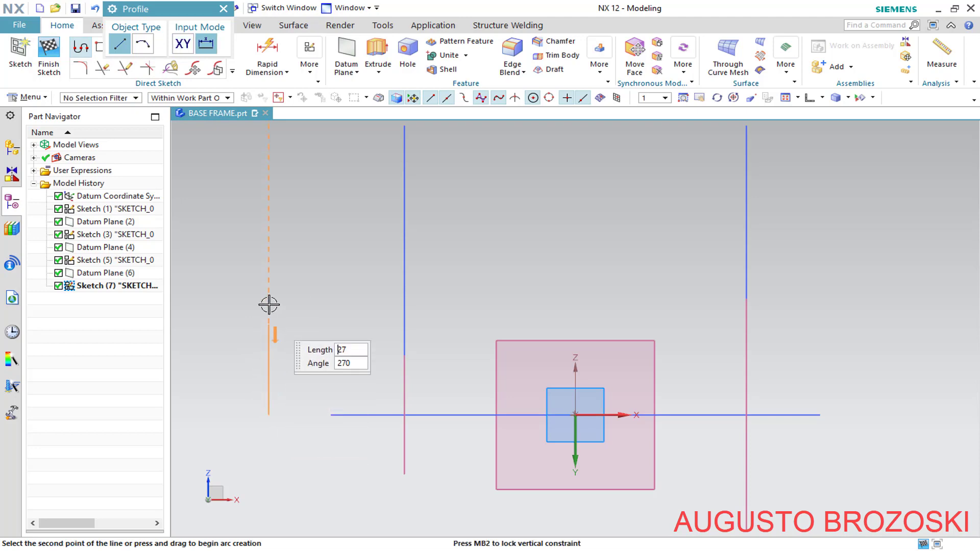
pyautogui.click(267, 174)
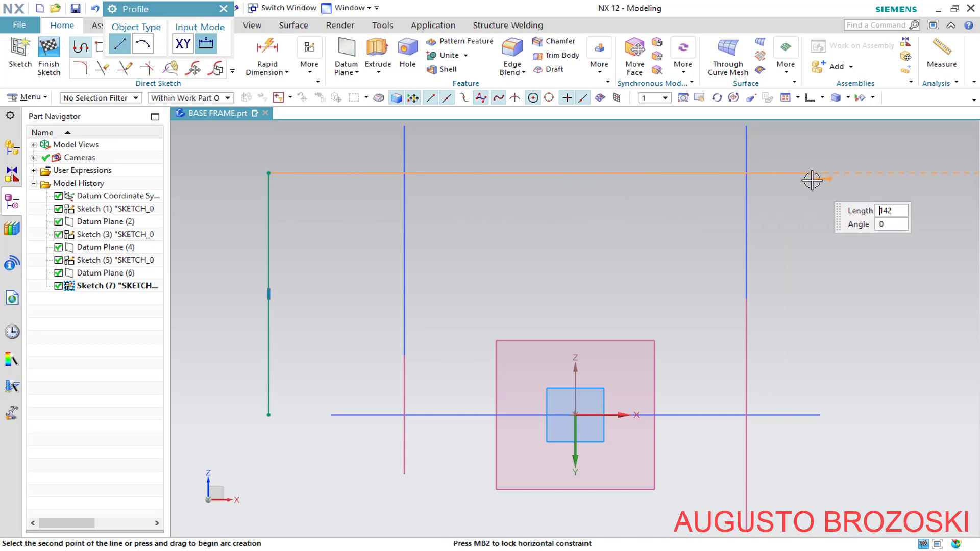
pyautogui.click(867, 175)
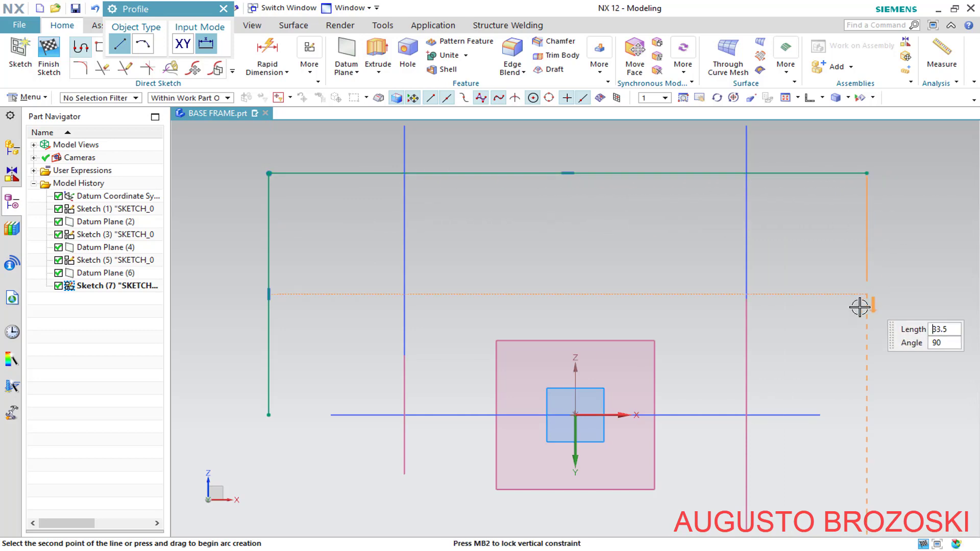
pyautogui.click(868, 415)
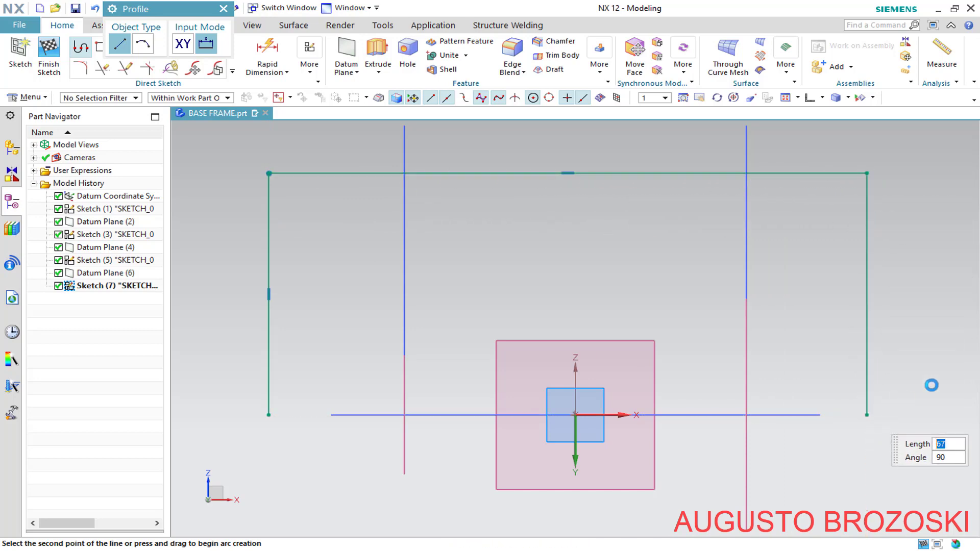
pyautogui.press('Escape')
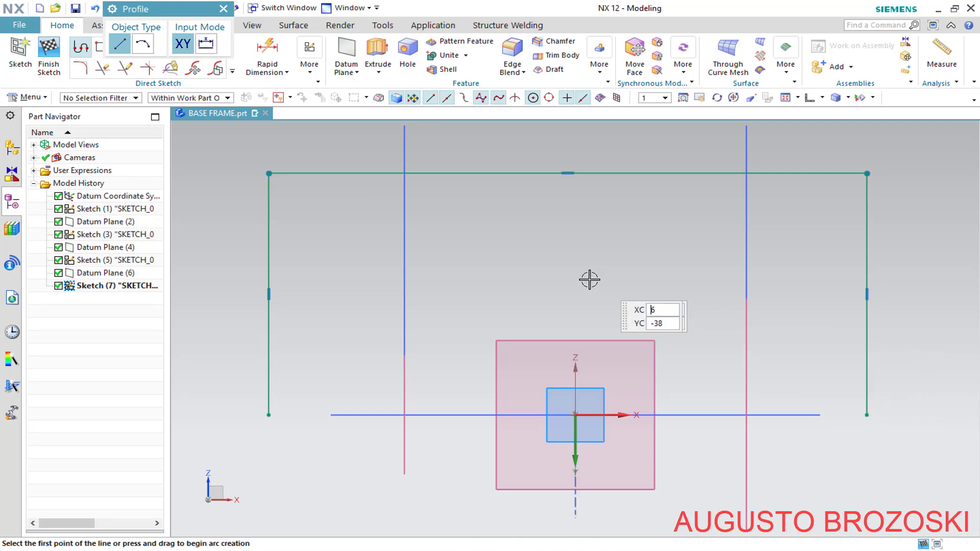
pyautogui.click(224, 8)
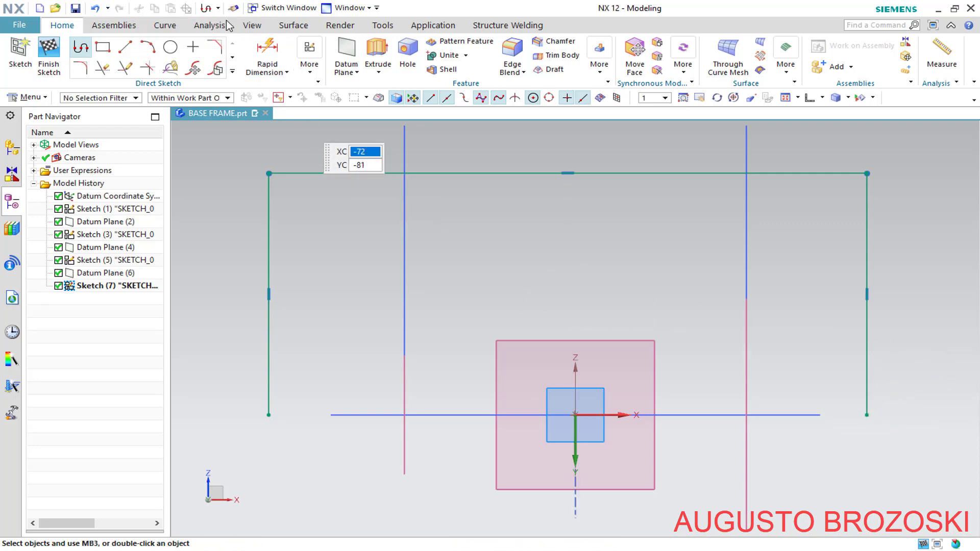
# Constrain the midpoint of the profile's top line to be vertically aligned with the sketch origin.
pyautogui.click(567, 174)
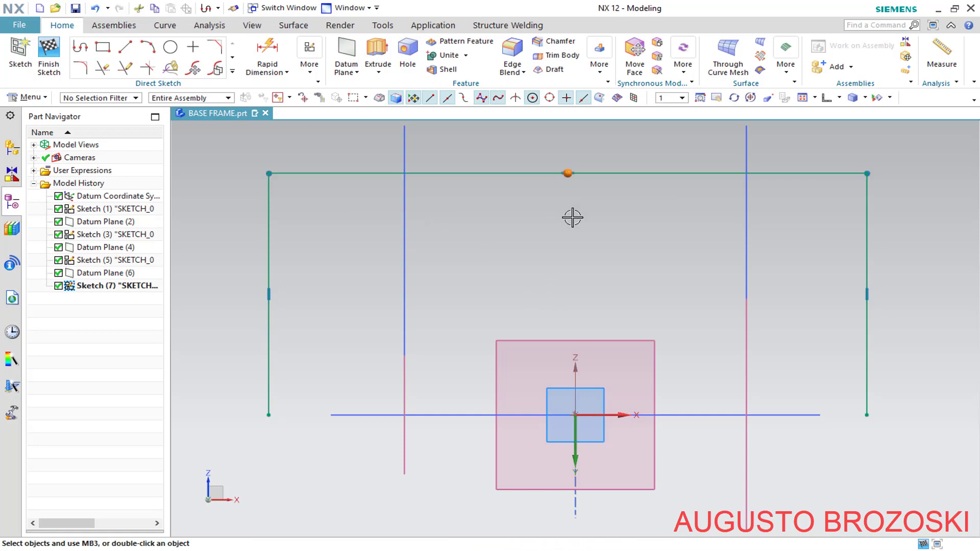
pyautogui.click(575, 415)
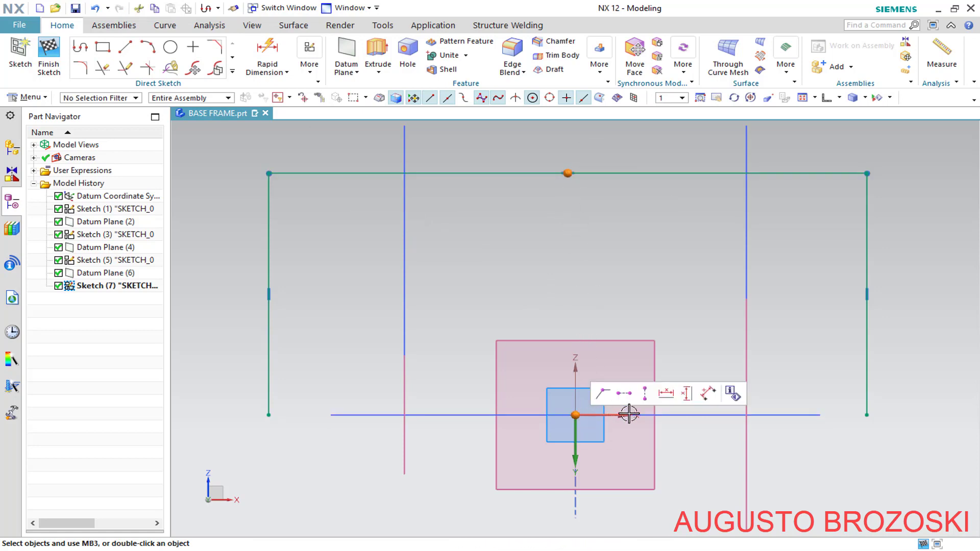
pyautogui.click(645, 394)
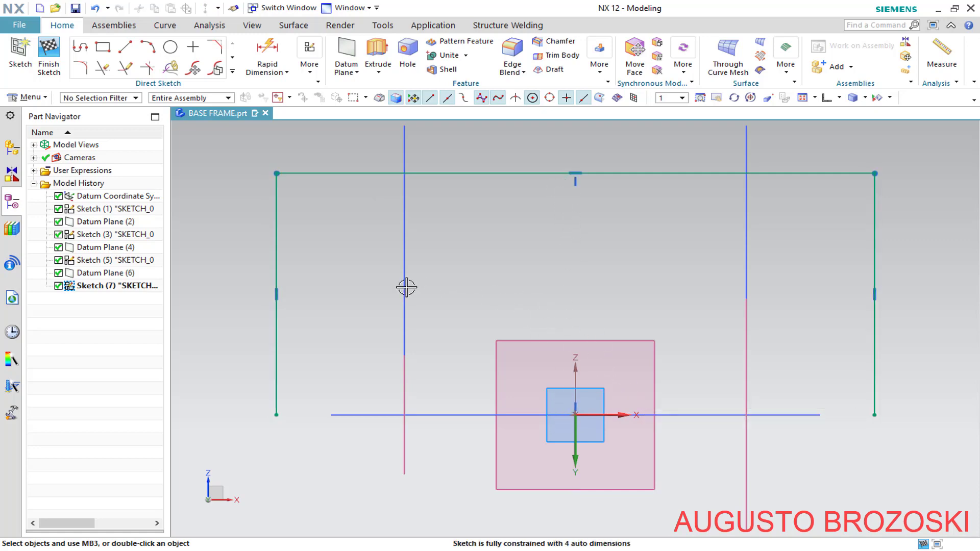
# Constrain the lower endpoints of both vertical legs to be horizontally aligned with the sketch origin.
pyautogui.click(874, 415)
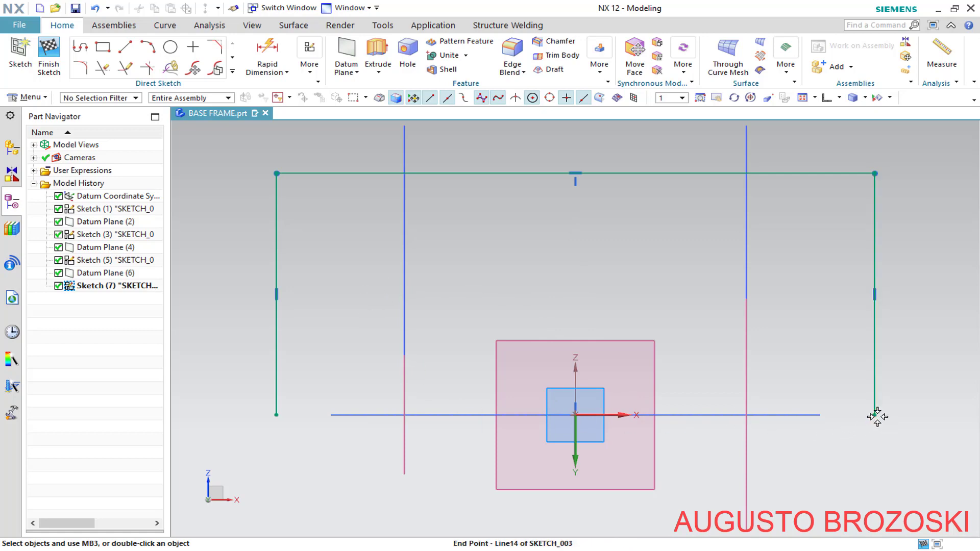
pyautogui.click(576, 416)
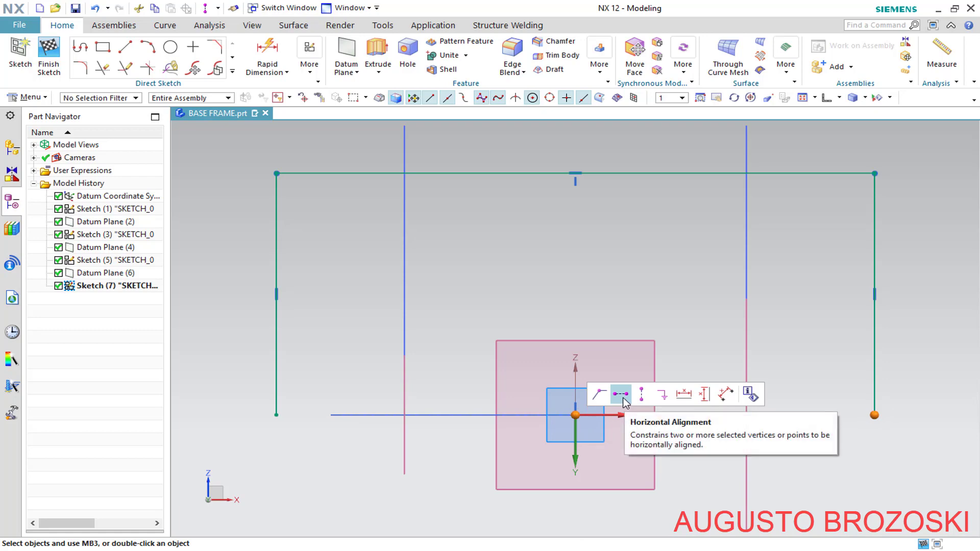
pyautogui.click(622, 395)
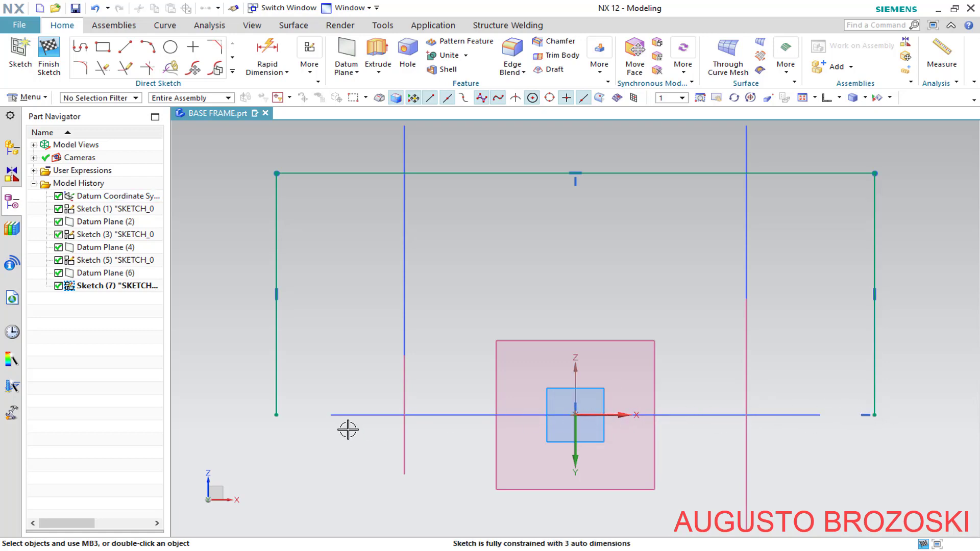
pyautogui.click(277, 415)
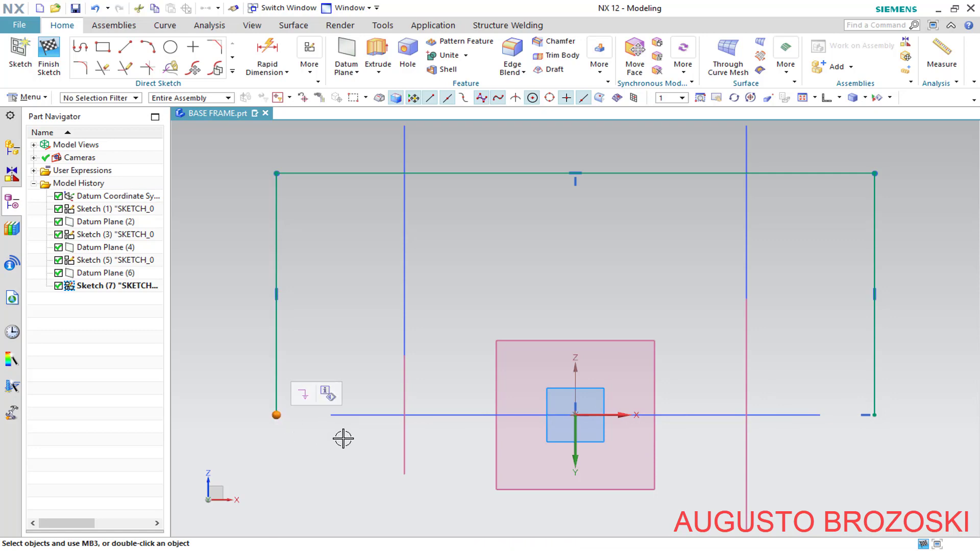
pyautogui.click(576, 415)
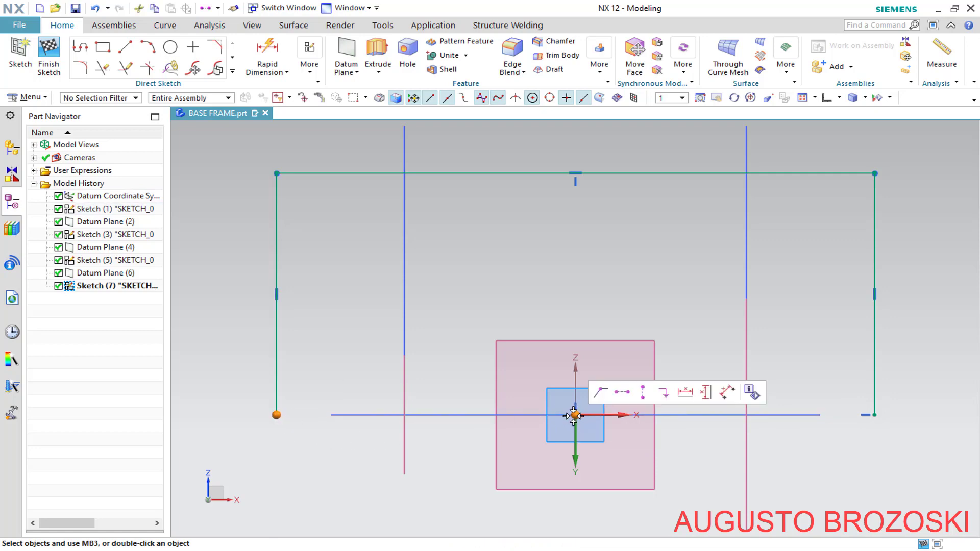
pyautogui.click(622, 392)
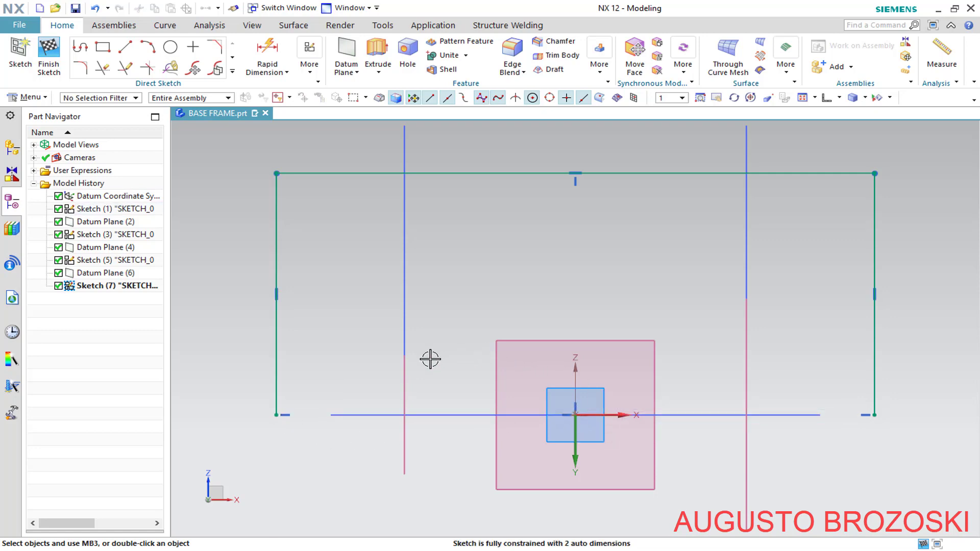
# Dimension the profile's left vertical leg, check its height in the PDF drawing, and set it to 80.2 mm.
pyautogui.scroll(-1, 441, 337)
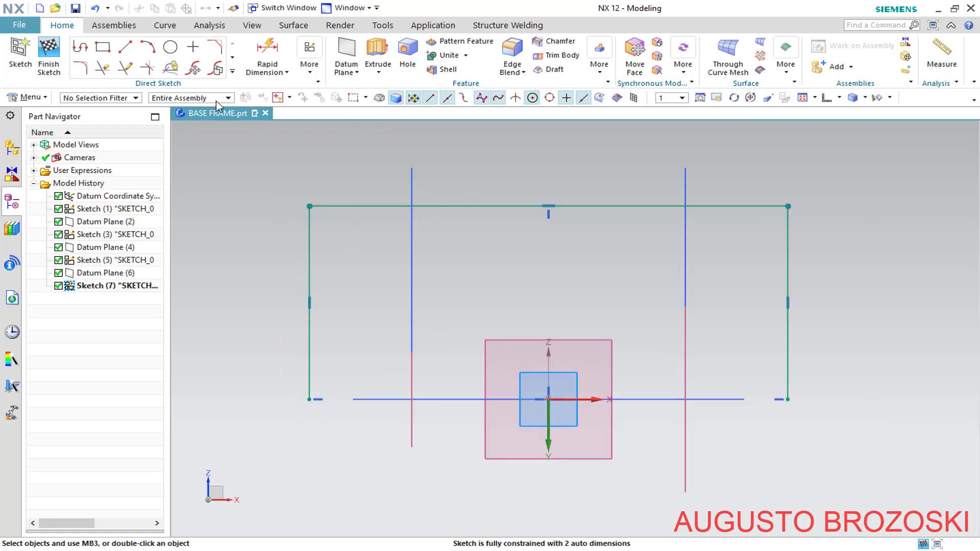
pyautogui.click(267, 53)
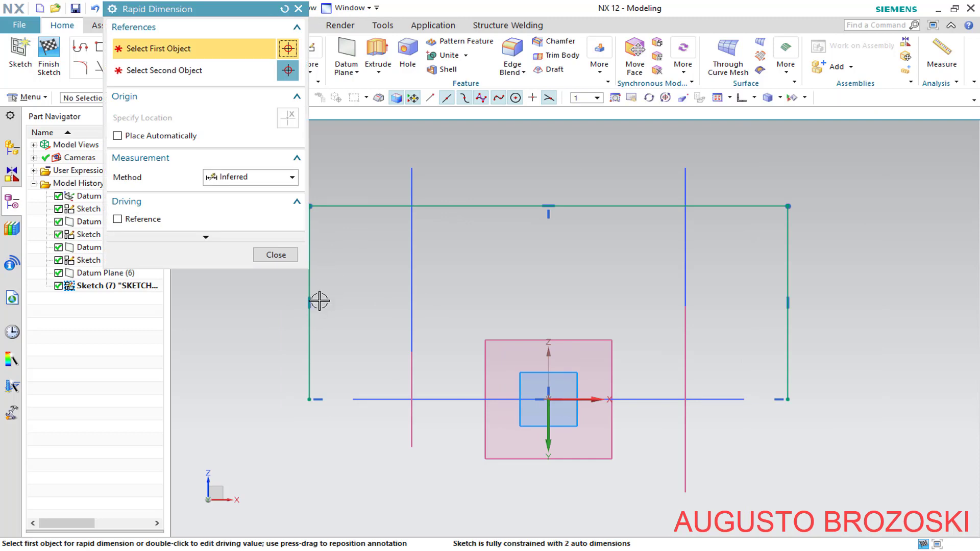
pyautogui.click(310, 326)
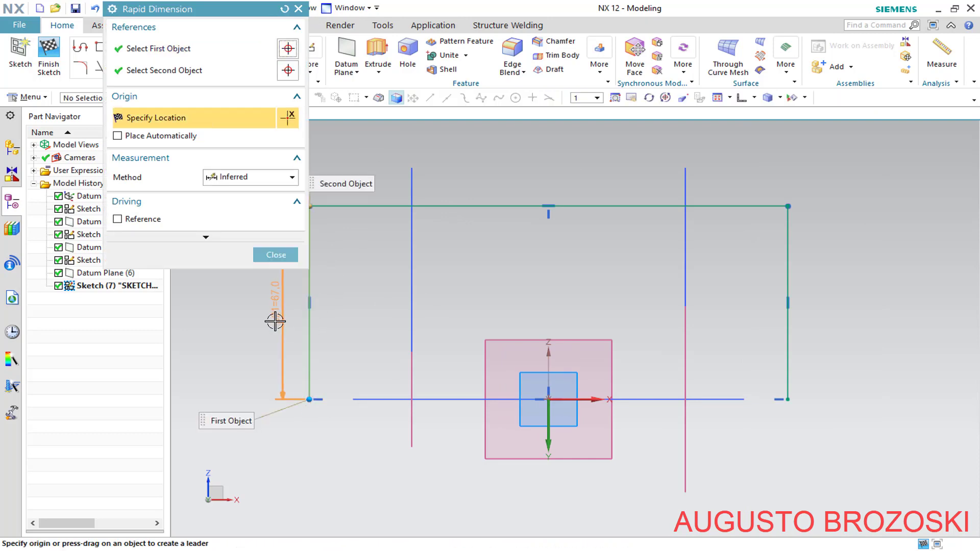
pyautogui.click(275, 321)
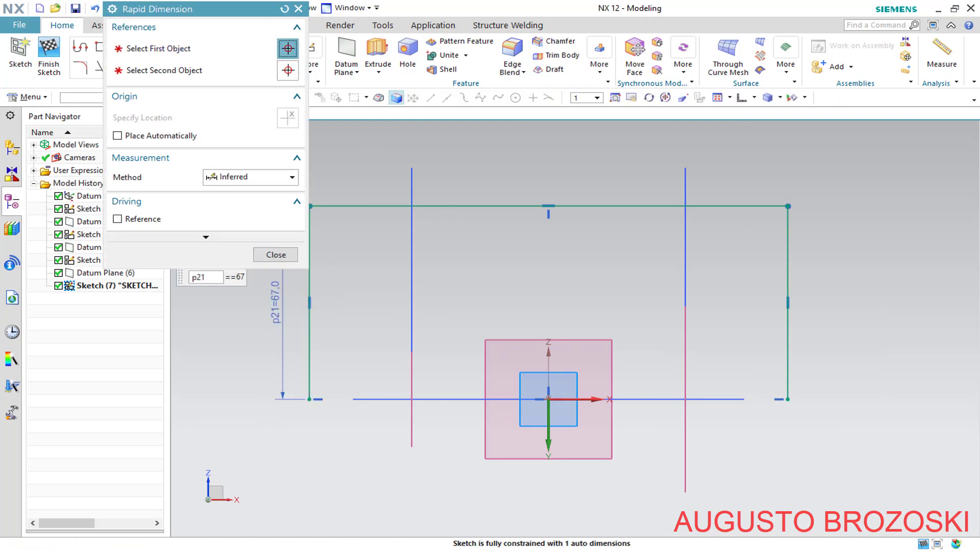
pyautogui.hotkey('alt', 'Tab')
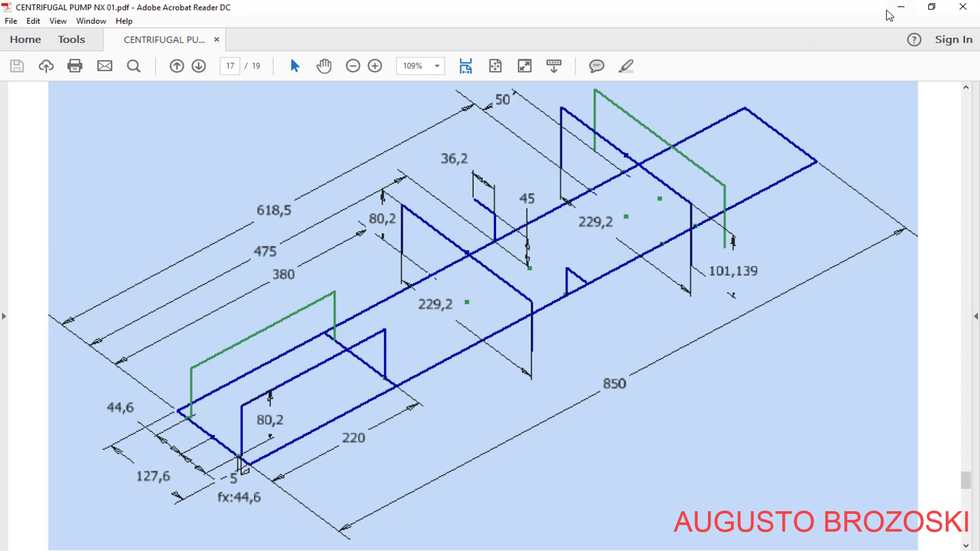
pyautogui.click(901, 7)
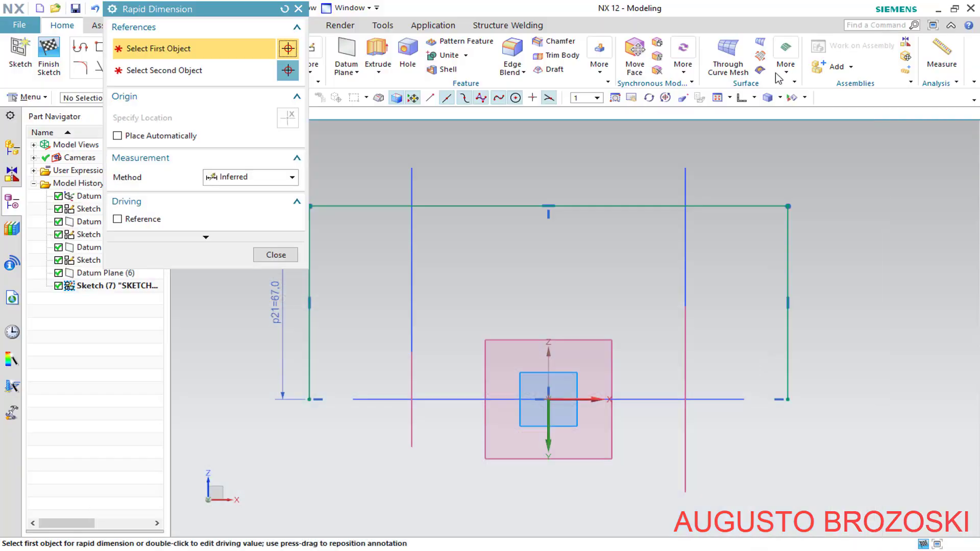
pyautogui.doubleClick(286, 309)
pyautogui.write('80.2')
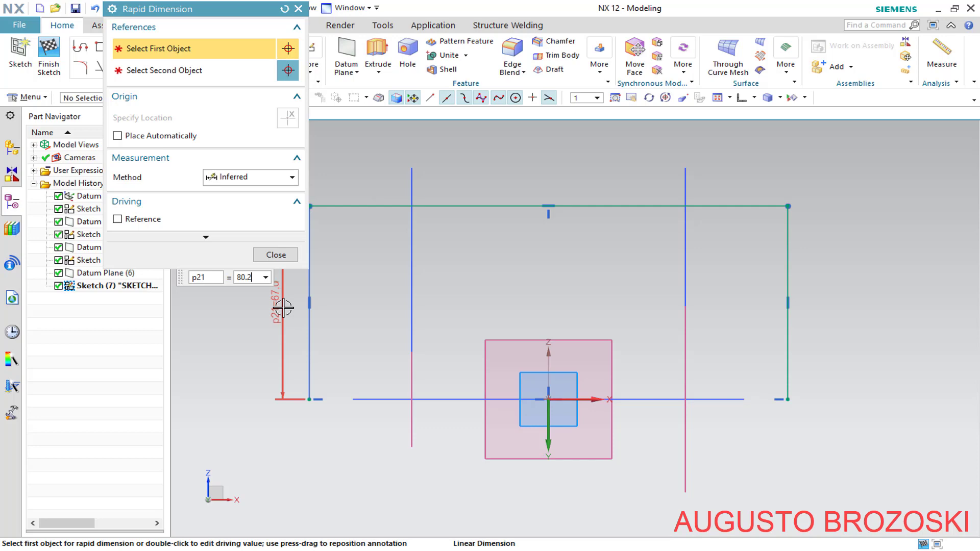
pyautogui.press('Return')
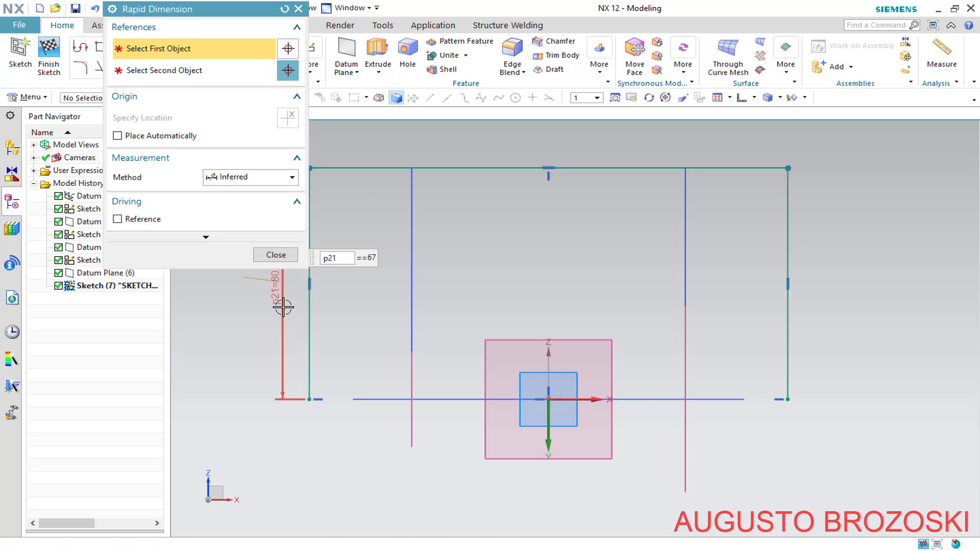
# Dimension the profile's top horizontal line at 229.2 mm and verify the value against the PDF drawing.
pyautogui.click(493, 164)
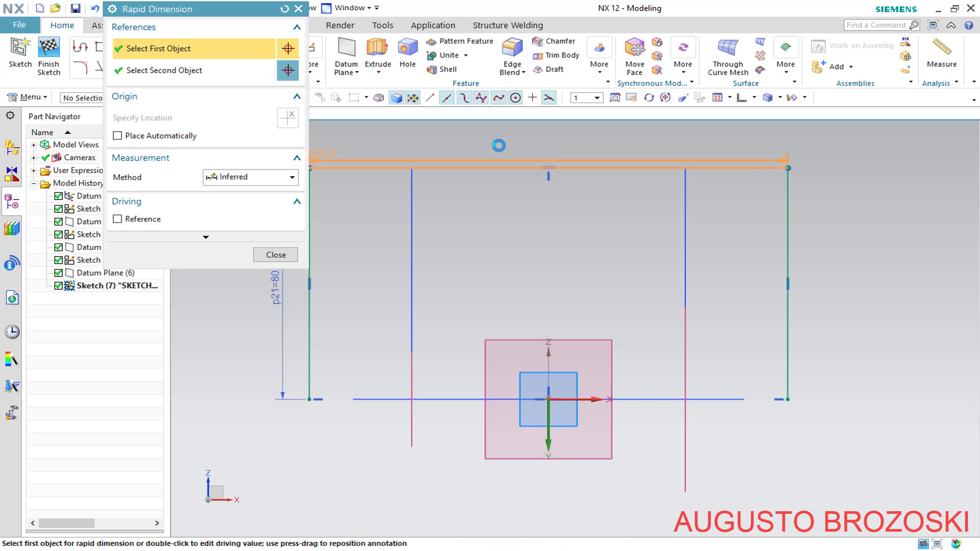
pyautogui.click(504, 149)
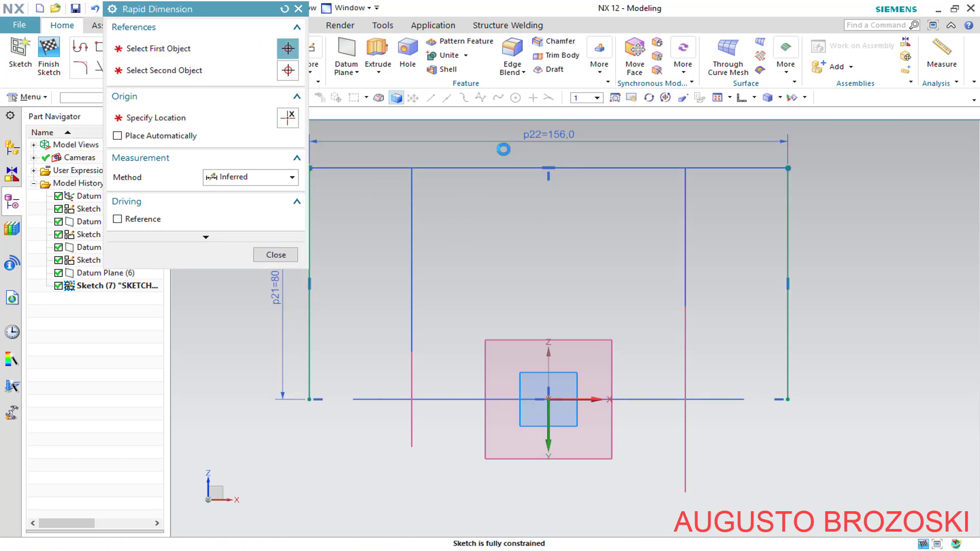
pyautogui.write('229')
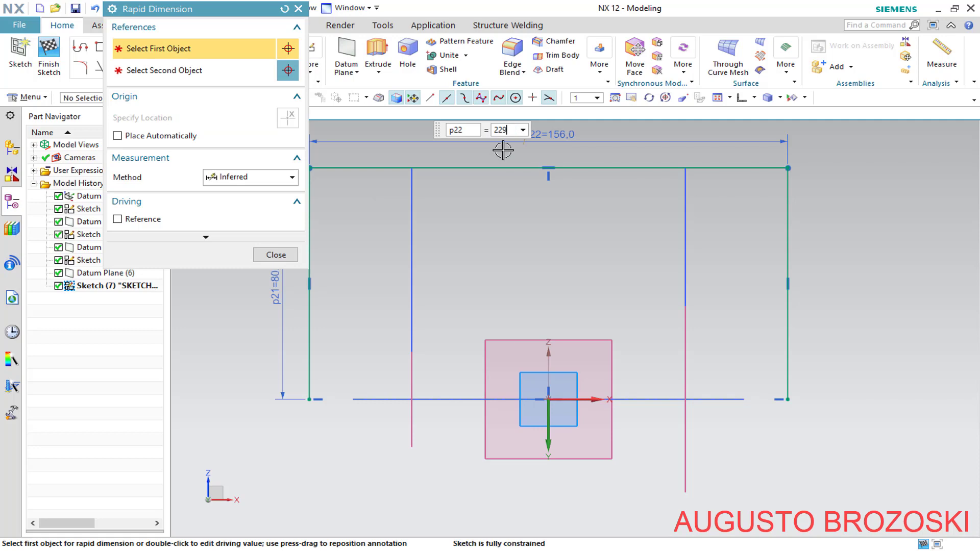
pyautogui.write('.2')
pyautogui.hotkey('alt', 'Tab')
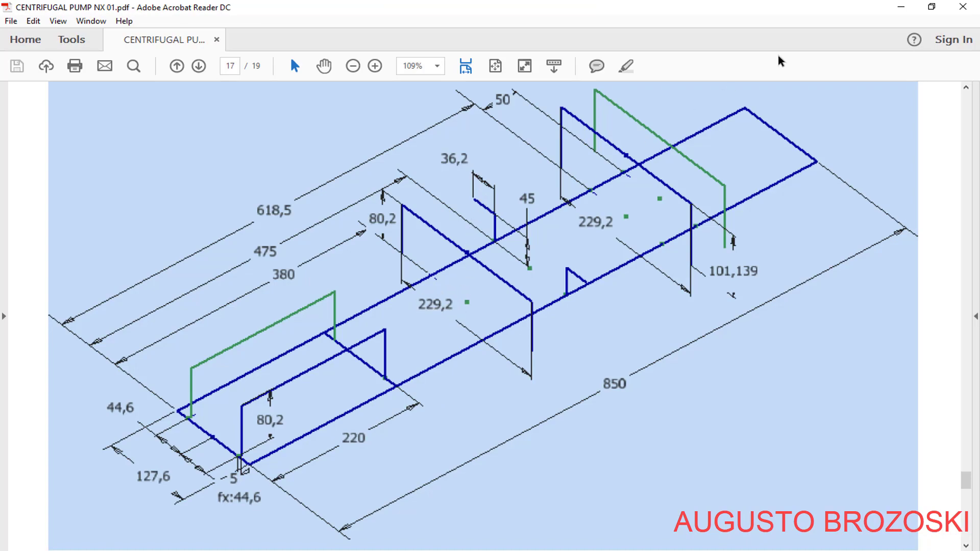
pyautogui.click(903, 10)
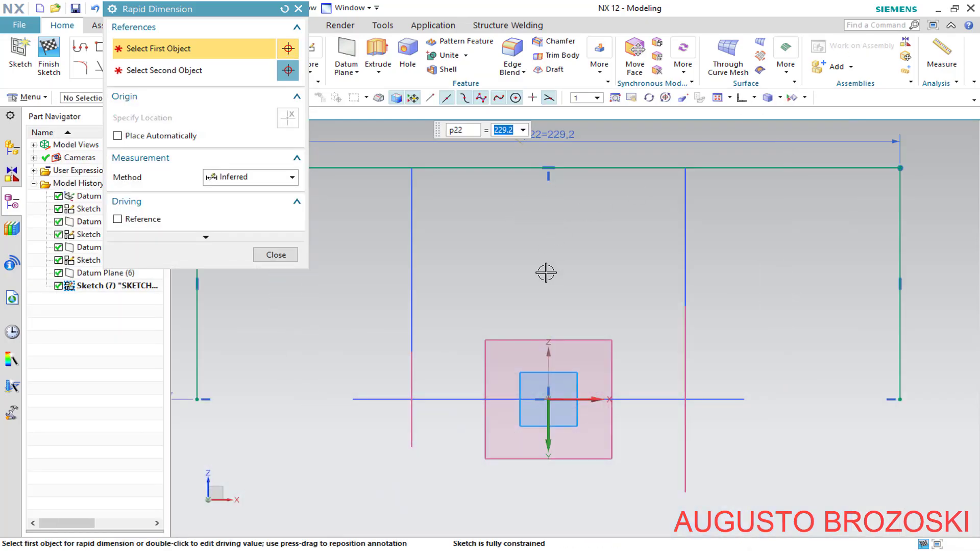
pyautogui.click(276, 255)
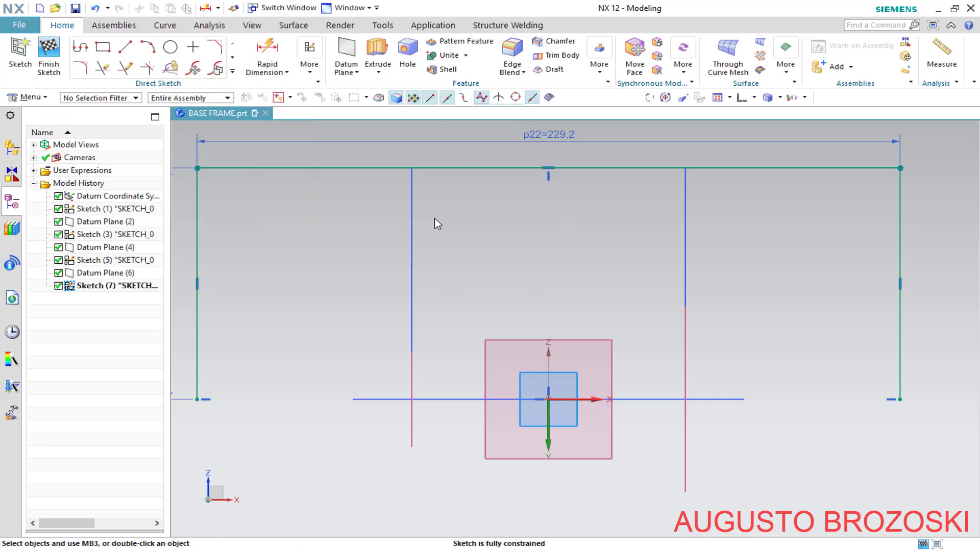
# Finish the sketch on the 380 mm datum plane and save the BASE FRAME part.
pyautogui.click(839, 98)
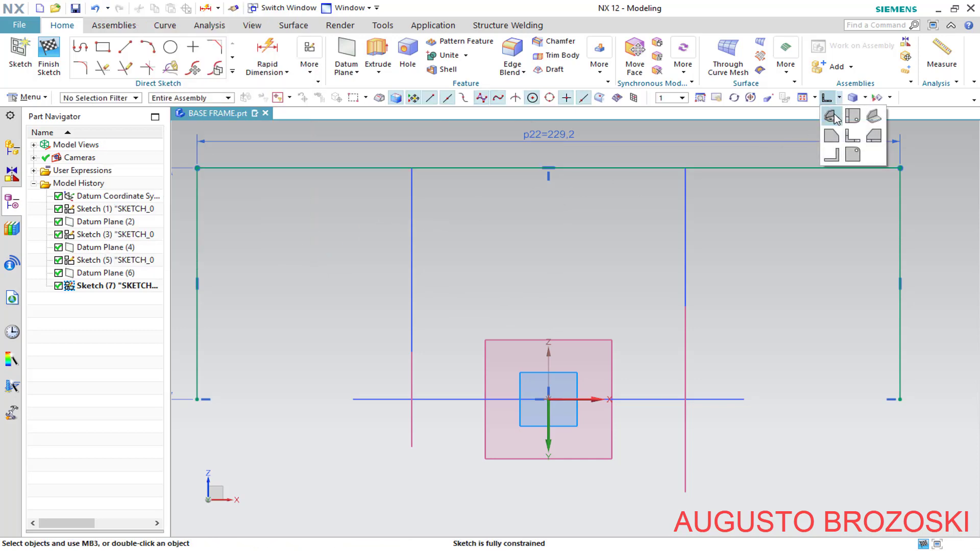
pyautogui.click(832, 116)
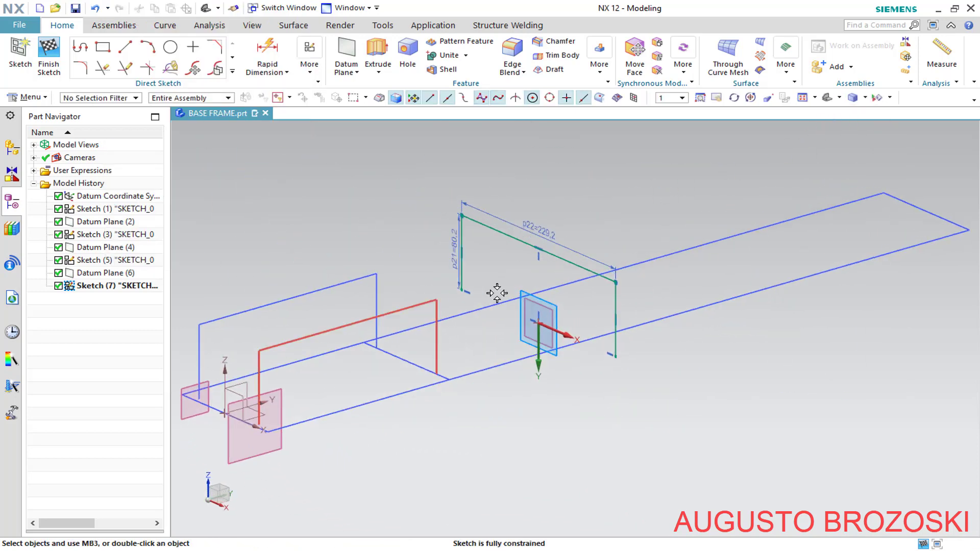
pyautogui.click(49, 56)
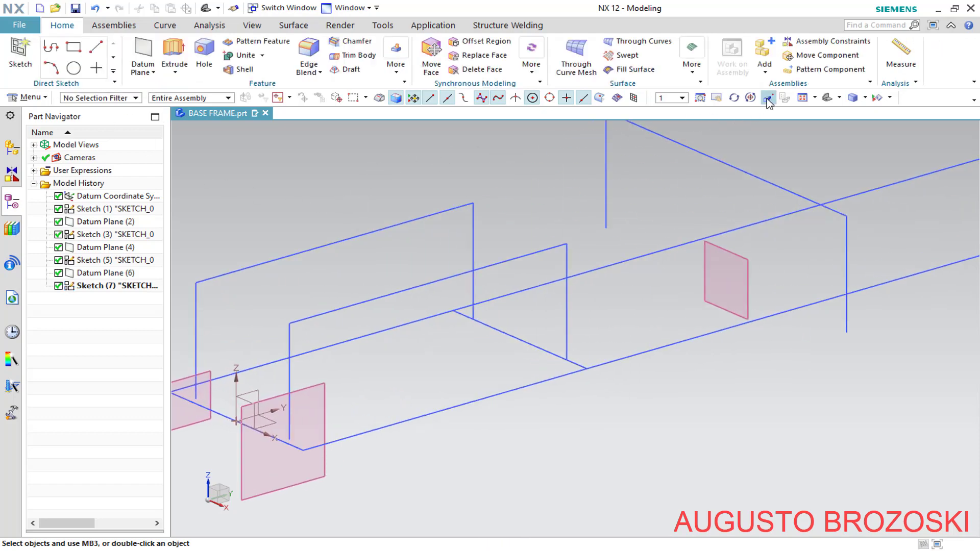
pyautogui.click(802, 98)
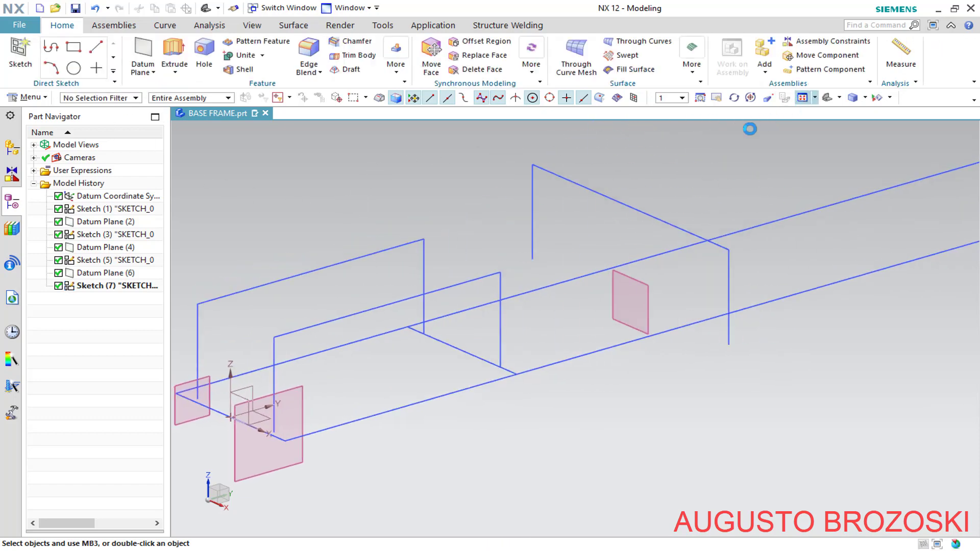
pyautogui.click(75, 9)
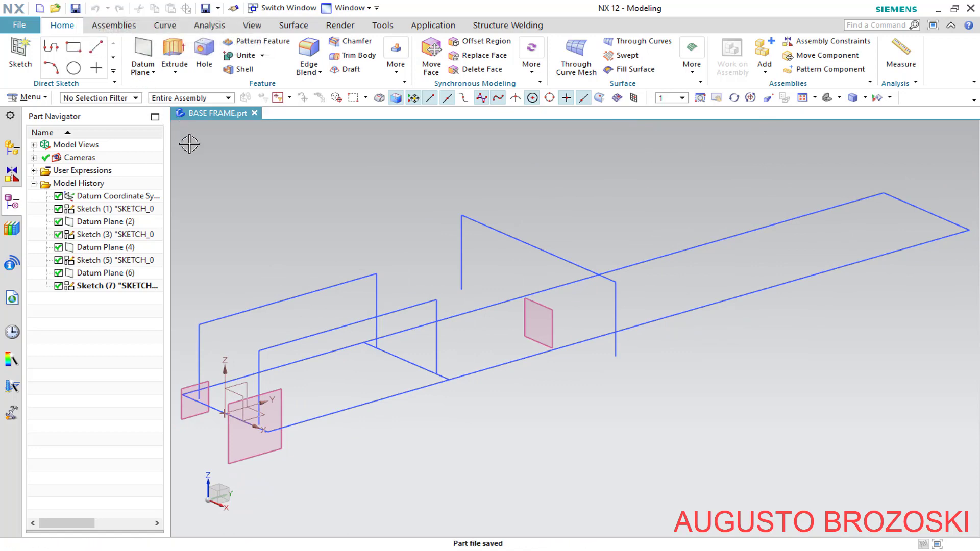
# Check the next profile's position in the PDF drawing and create a datum plane offset 475 mm from the XZ plane.
pyautogui.hotkey('alt', 'Tab')
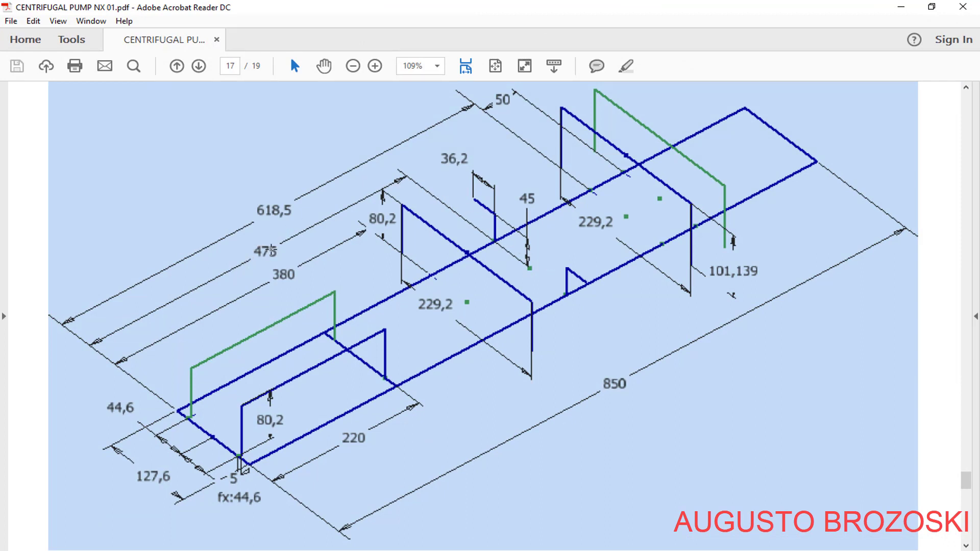
pyautogui.click(889, 12)
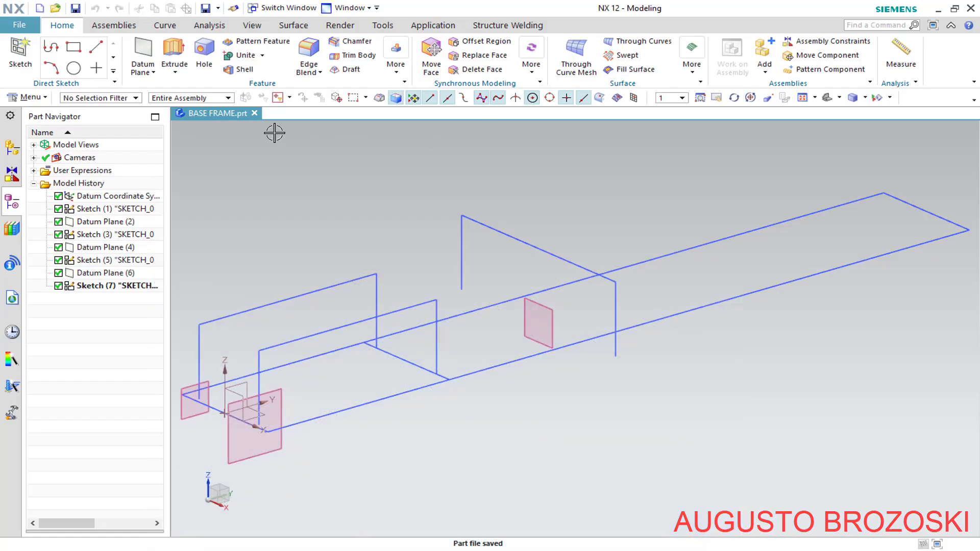
pyautogui.click(150, 54)
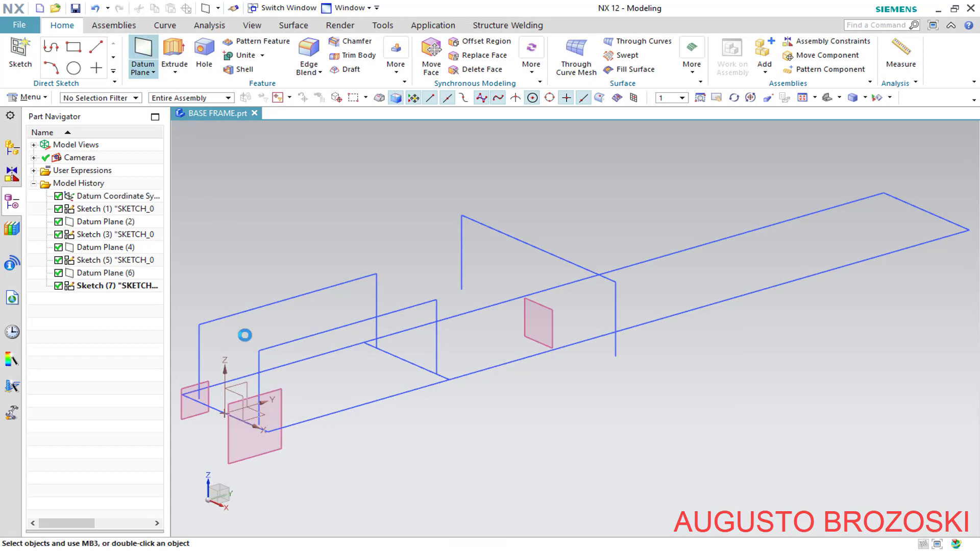
pyautogui.click(237, 394)
pyautogui.click(301, 407)
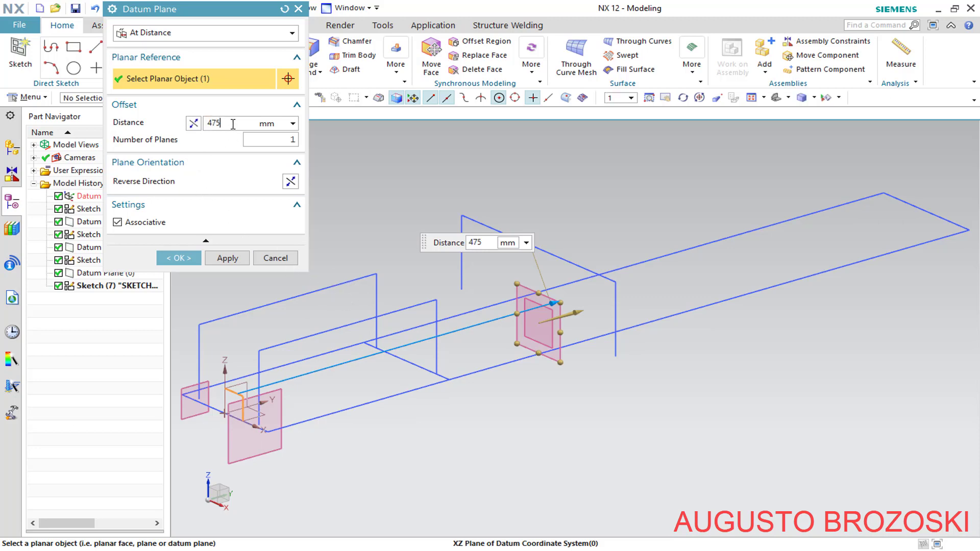
pyautogui.click(179, 258)
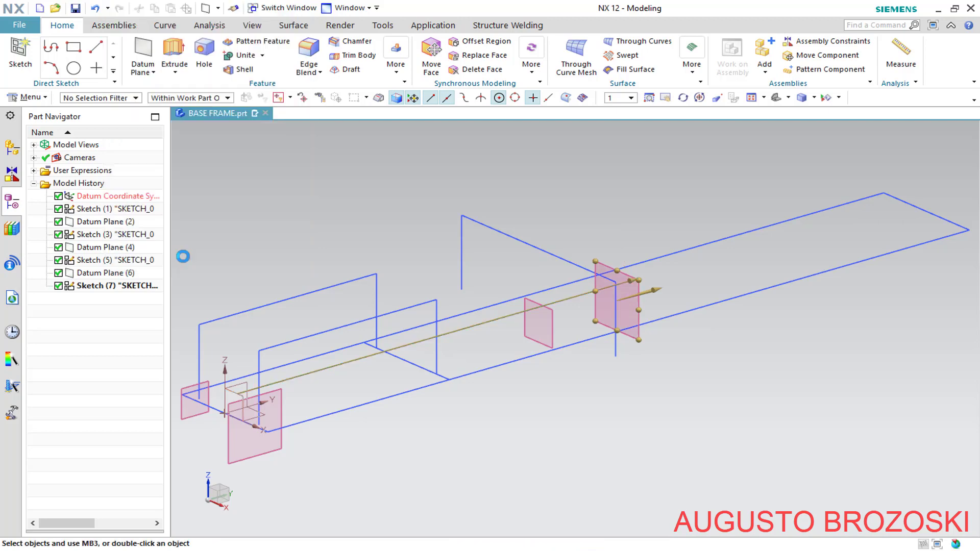
# Start a new sketch on the datum plane offset 475 mm from the XZ plane.
pyautogui.click(21, 54)
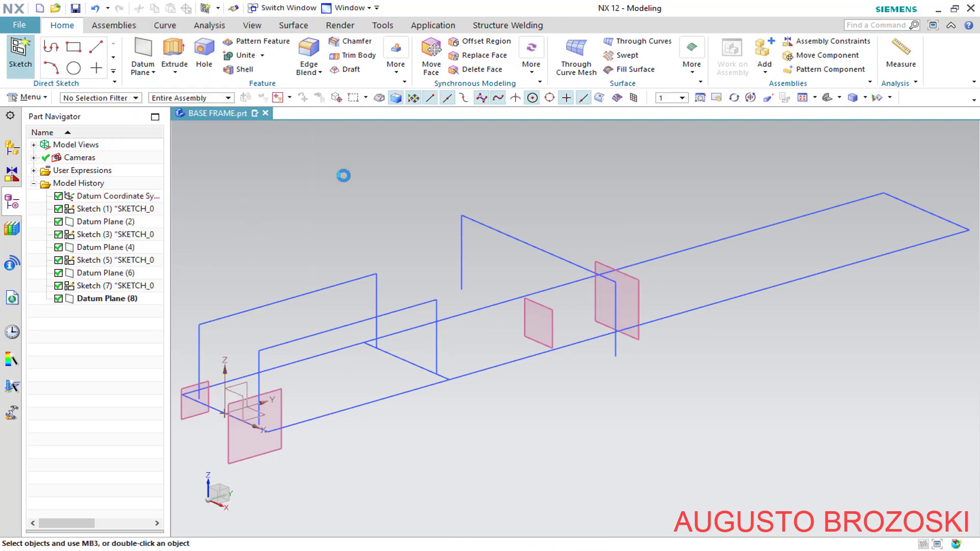
pyautogui.click(633, 280)
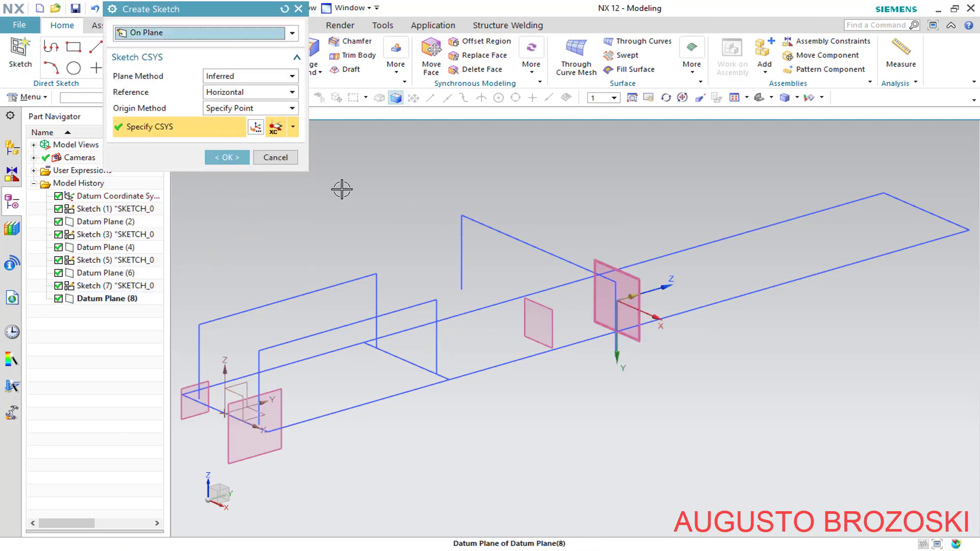
pyautogui.click(228, 158)
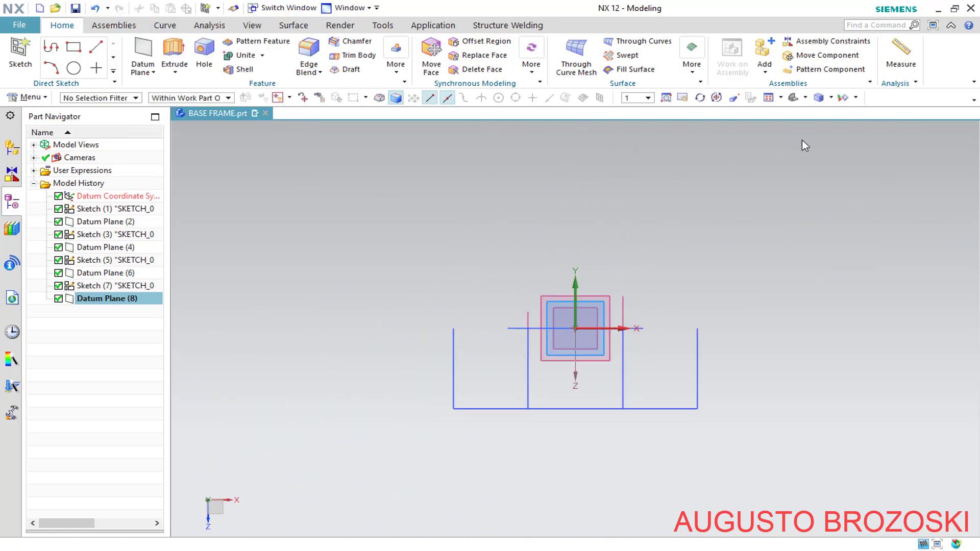
pyautogui.click(826, 97)
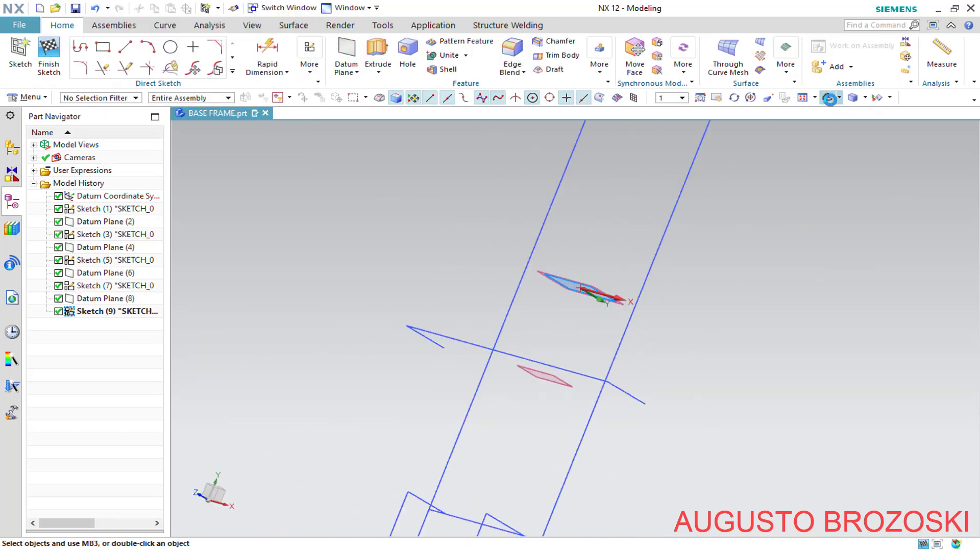
pyautogui.click(838, 100)
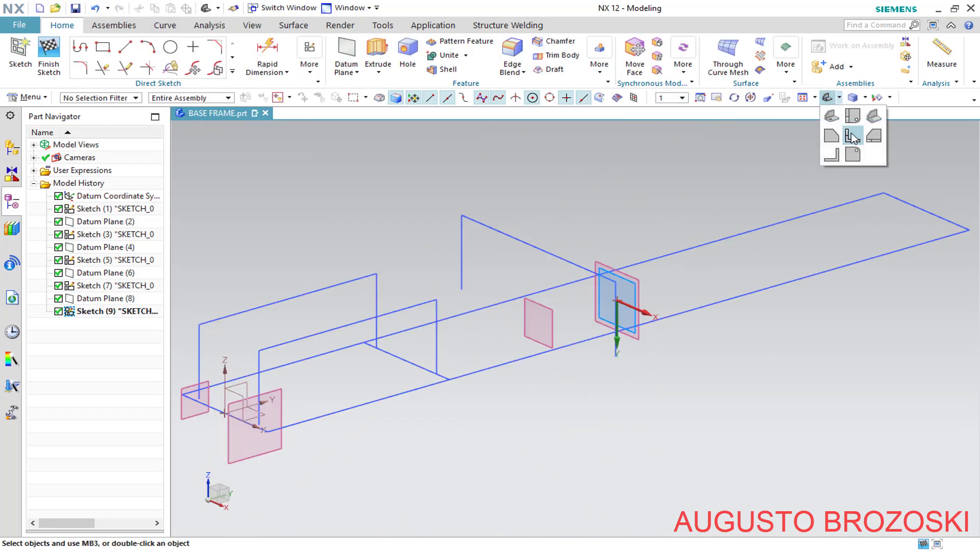
pyautogui.click(846, 129)
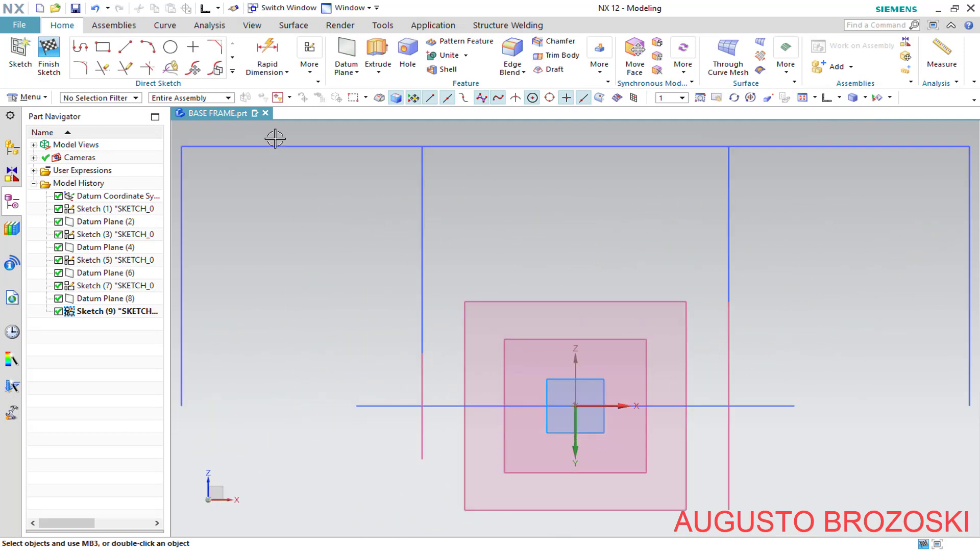
# Check the PDF drawing and draw an L-shaped profile from the base rectangle's left edge: 45 mm up, then 36.2 mm horizontally outward.
pyautogui.click(81, 47)
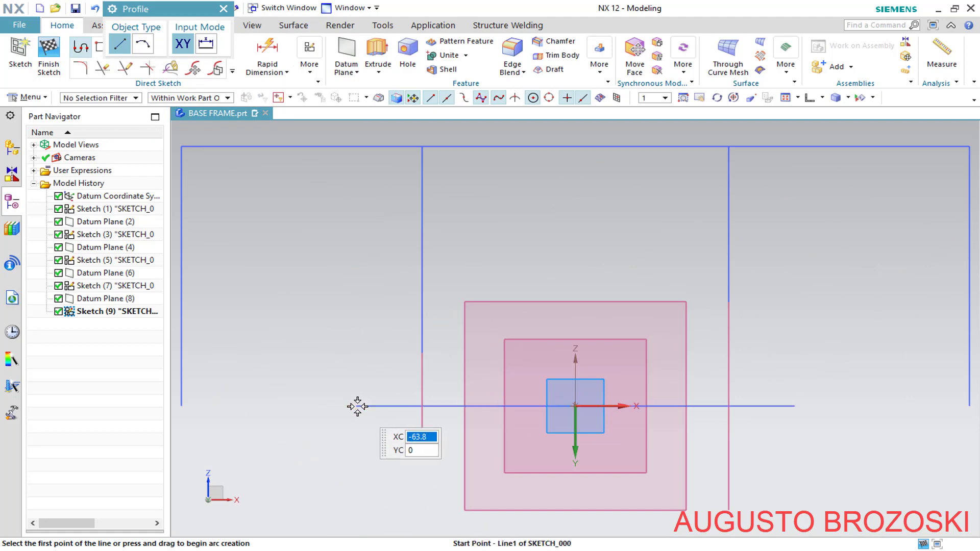
pyautogui.click(358, 406)
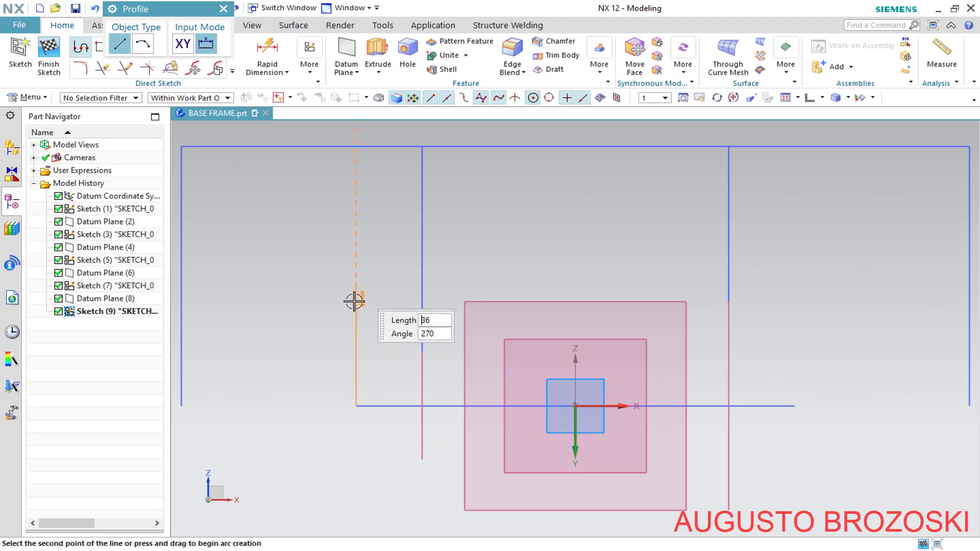
pyautogui.hotkey('alt', 'Tab')
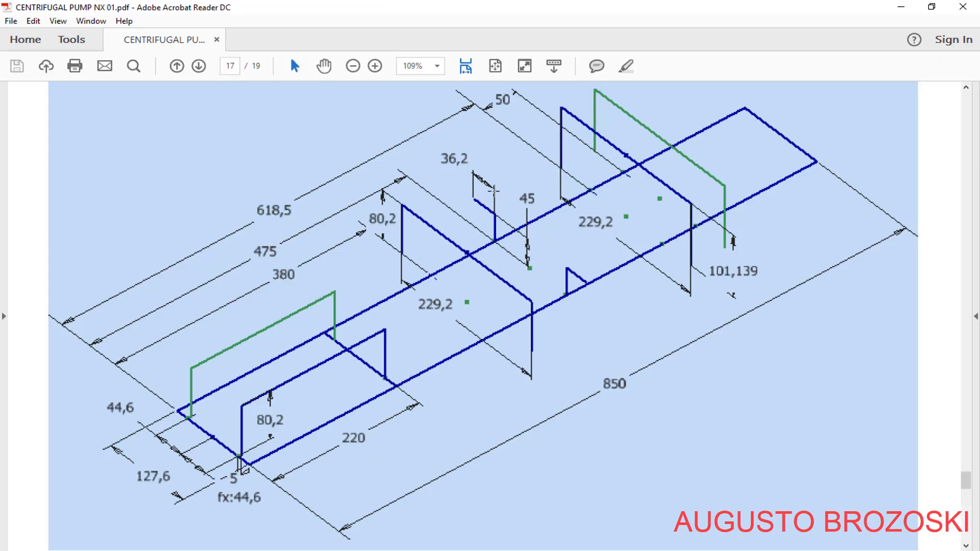
pyautogui.click(901, 7)
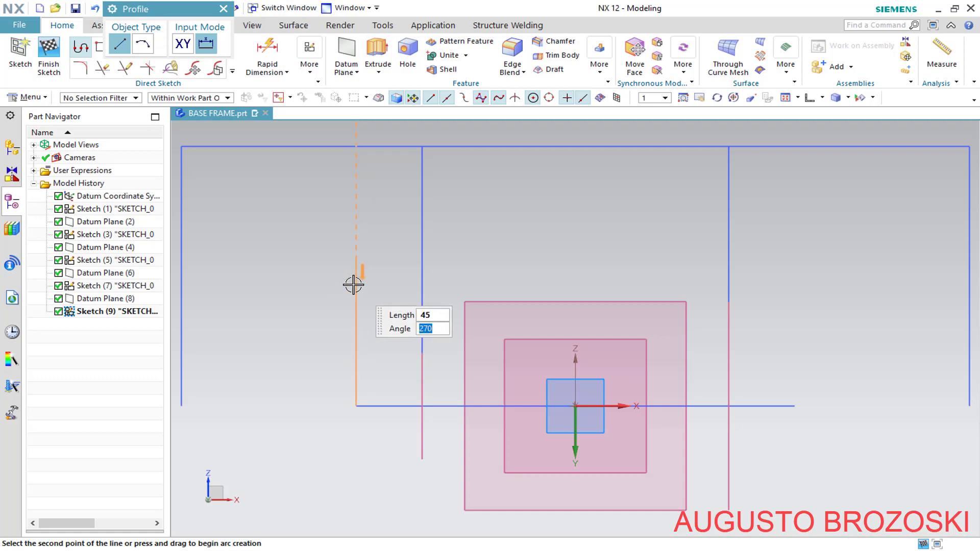
pyautogui.press('Return')
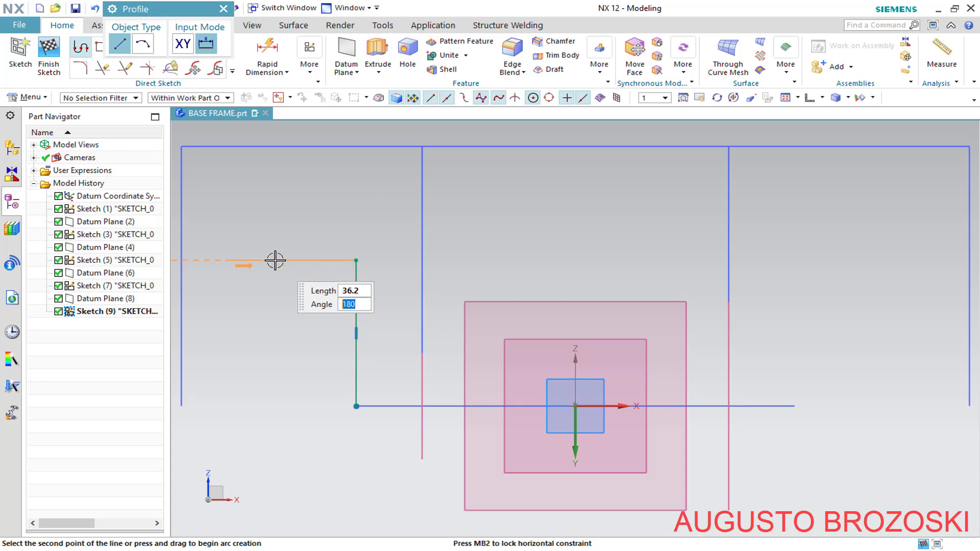
pyautogui.press('Return')
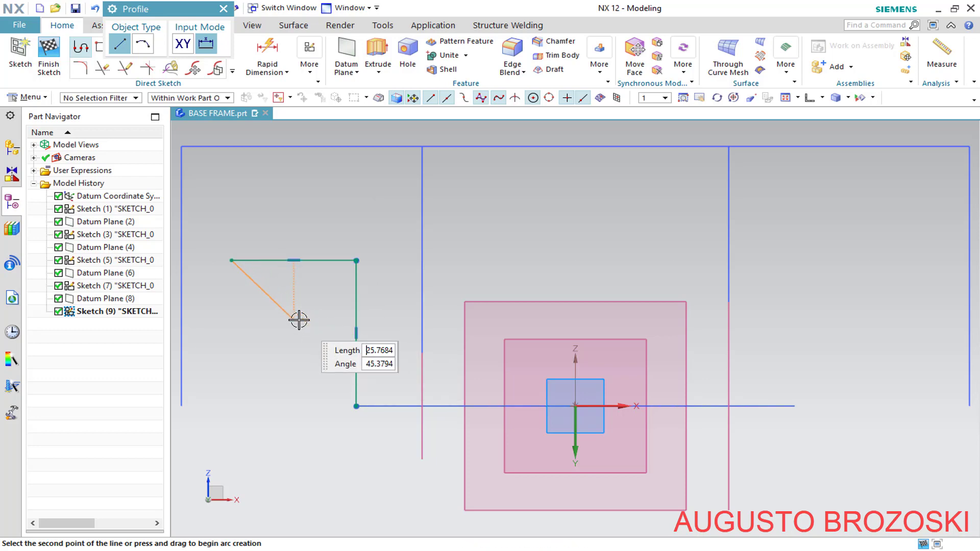
pyautogui.write('28')
pyautogui.press('Tab')
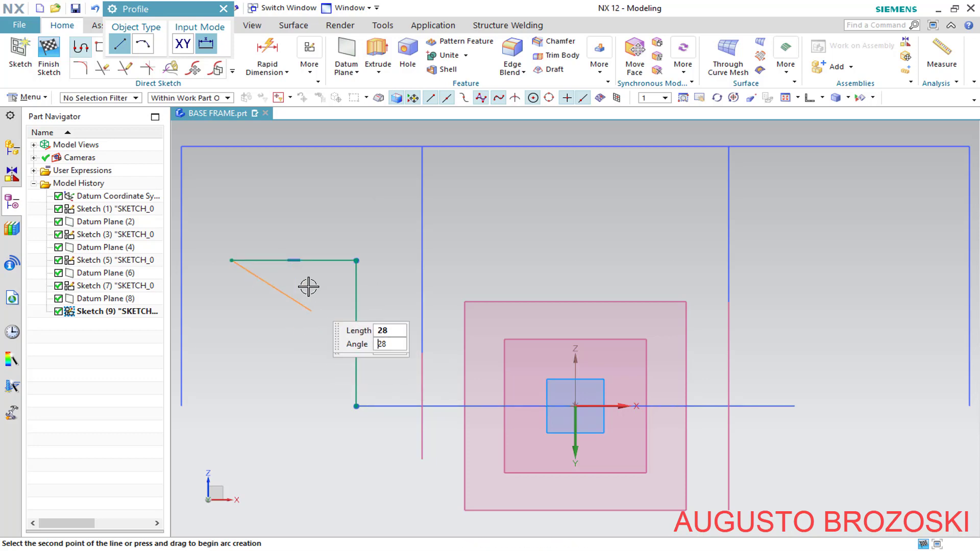
pyautogui.press('Escape')
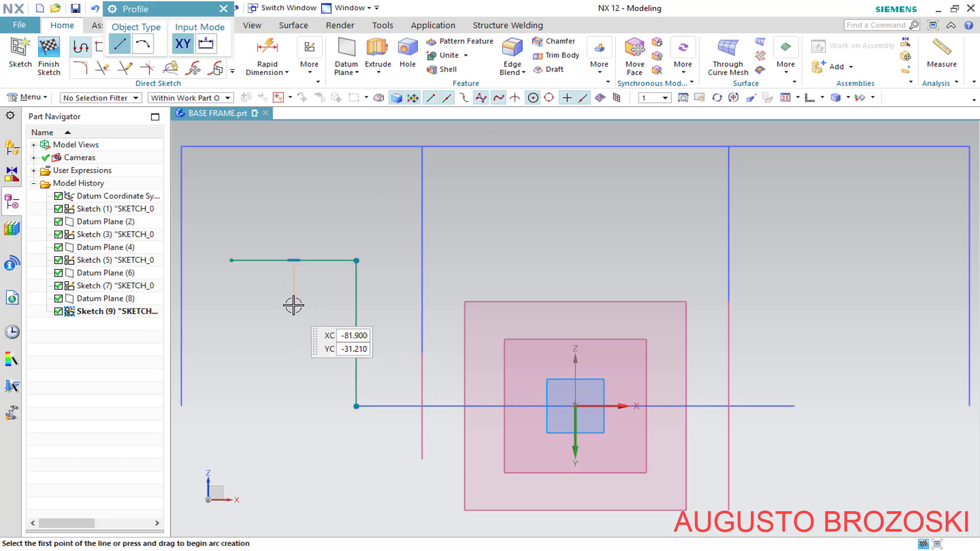
# Draw the matching profile from the base rectangle's right edge: 45 mm up, then 36.2 mm horizontally outward.
pyautogui.click(797, 405)
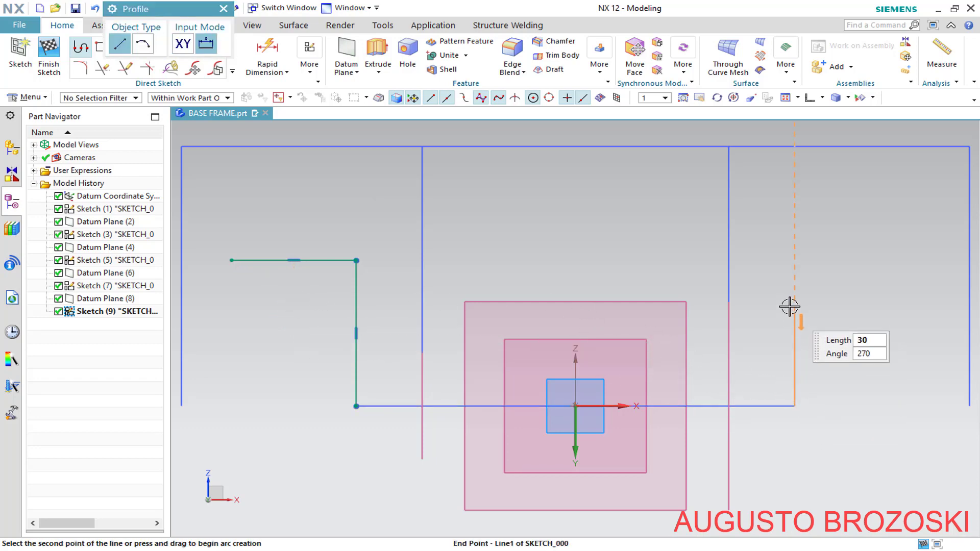
pyautogui.click(789, 261)
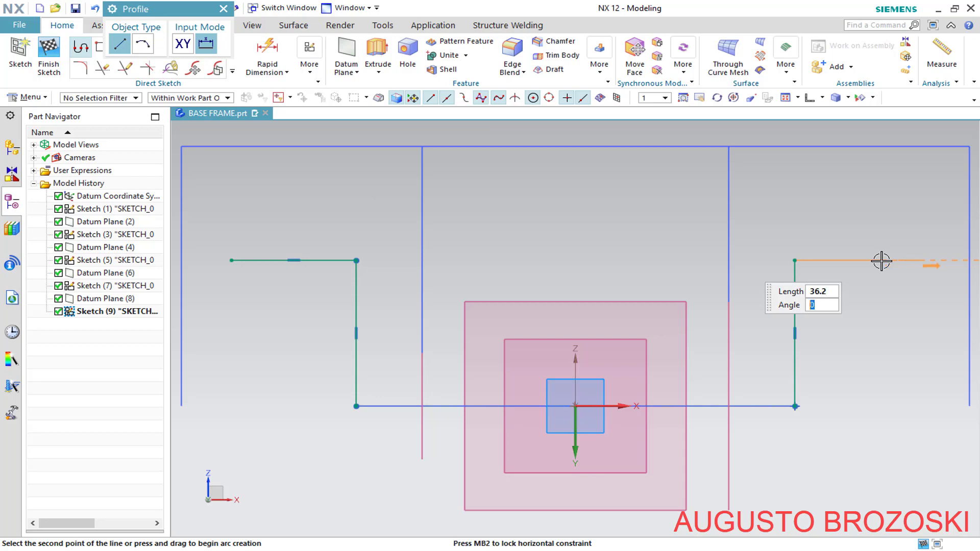
pyautogui.press('Return')
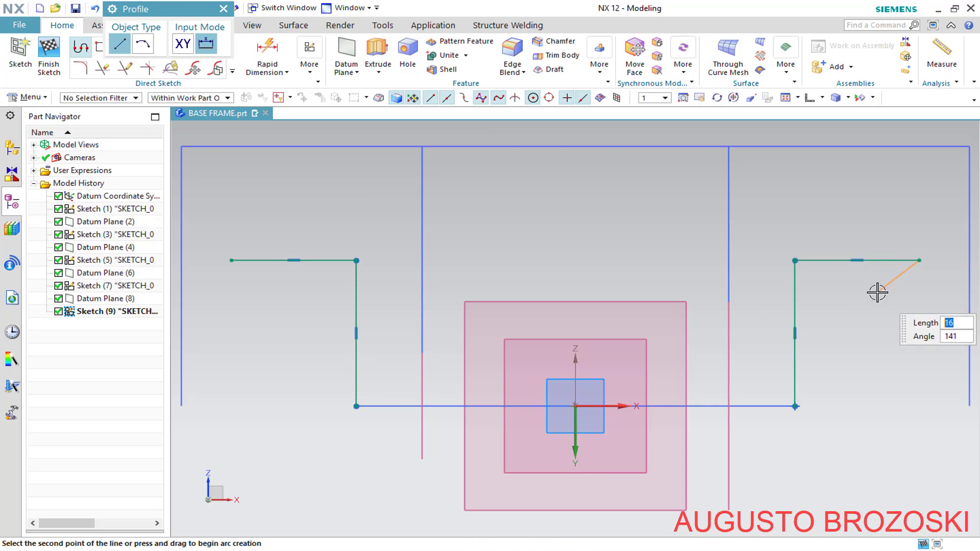
pyautogui.press('Escape')
pyautogui.press('Escape')
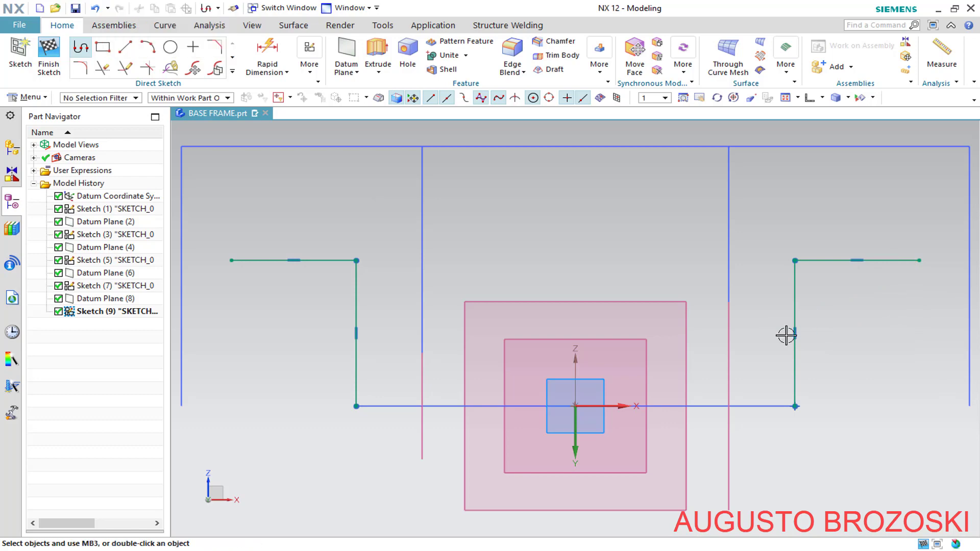
pyautogui.press('z')
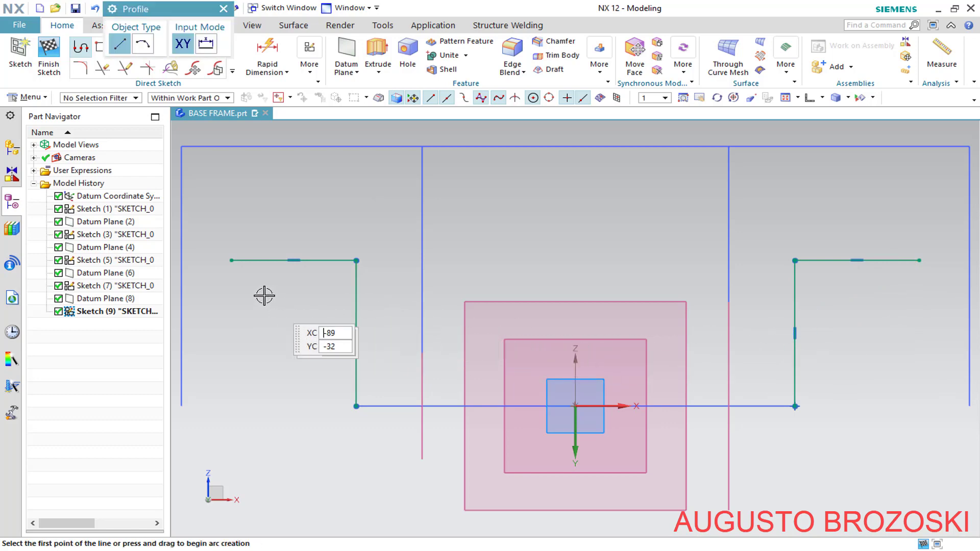
pyautogui.click(224, 10)
# Dimension the left profile's vertical leg at 45 mm and its horizontal segment at 36.2 mm.
pyautogui.click(267, 49)
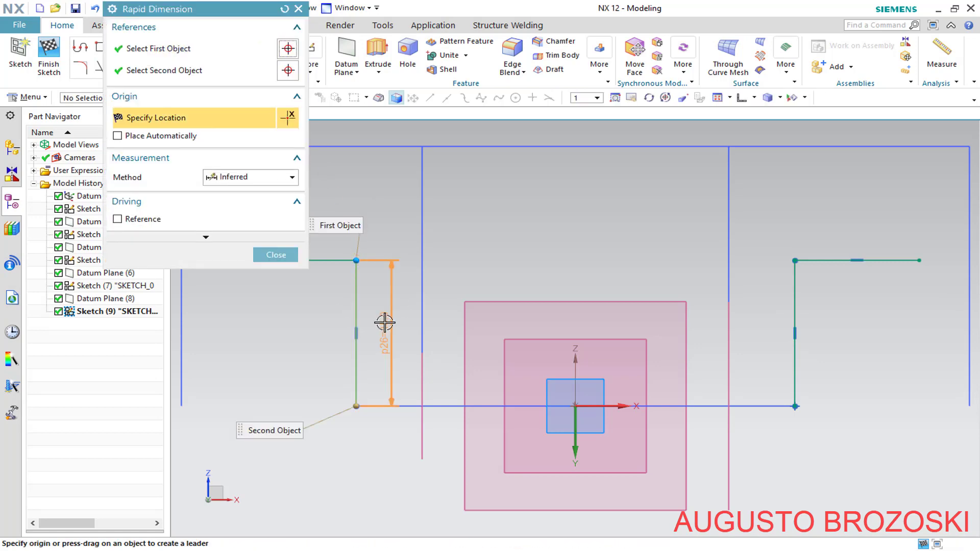
pyautogui.click(377, 345)
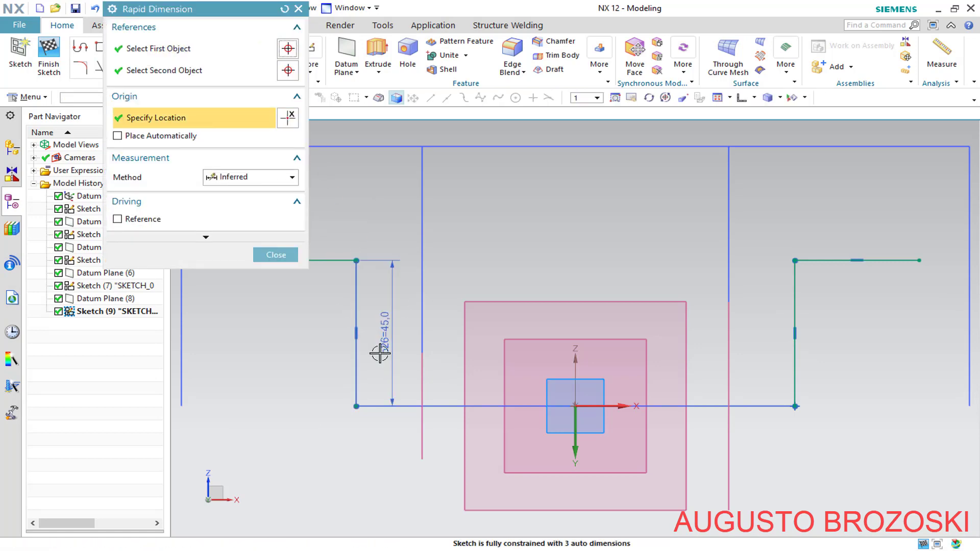
pyautogui.click(330, 259)
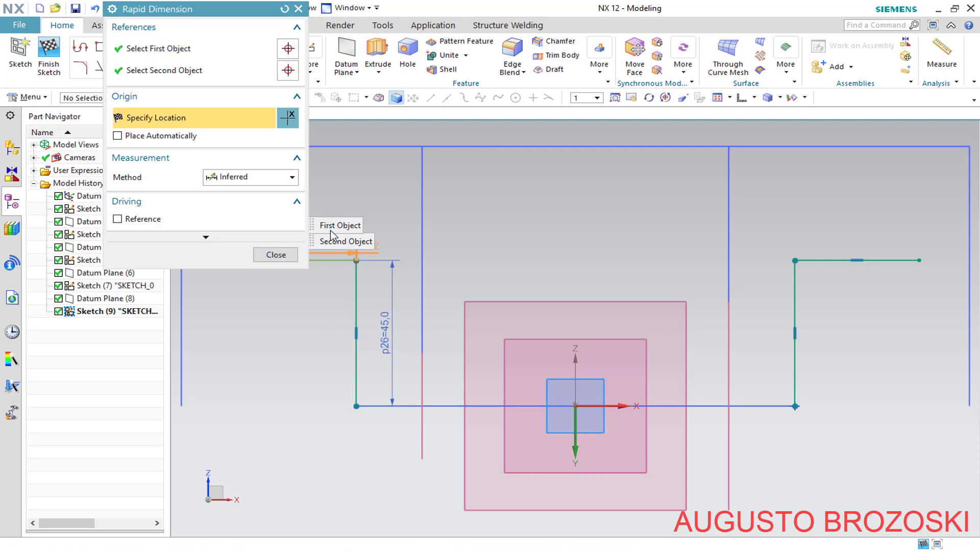
pyautogui.click(290, 259)
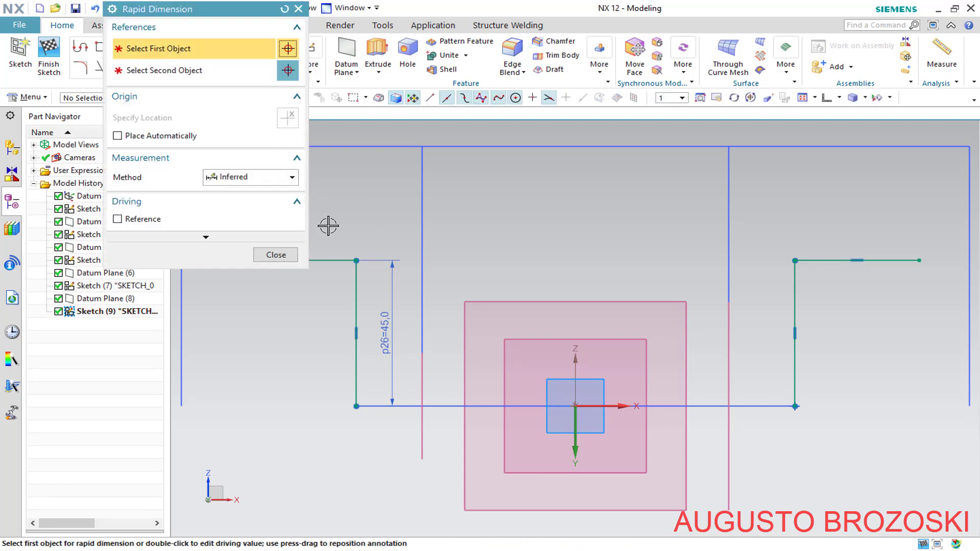
pyautogui.moveTo(234, 11); pyautogui.dragTo(154, 17)
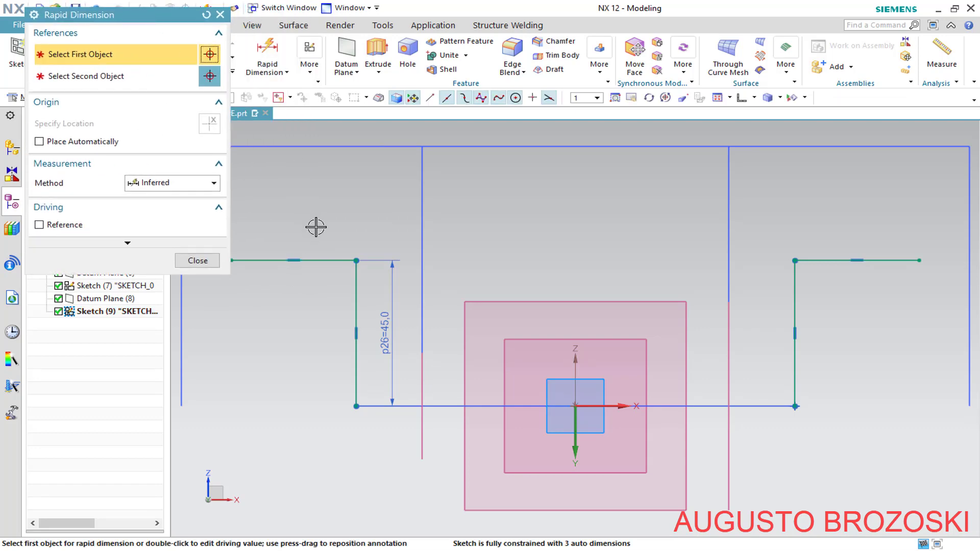
pyautogui.click(320, 260)
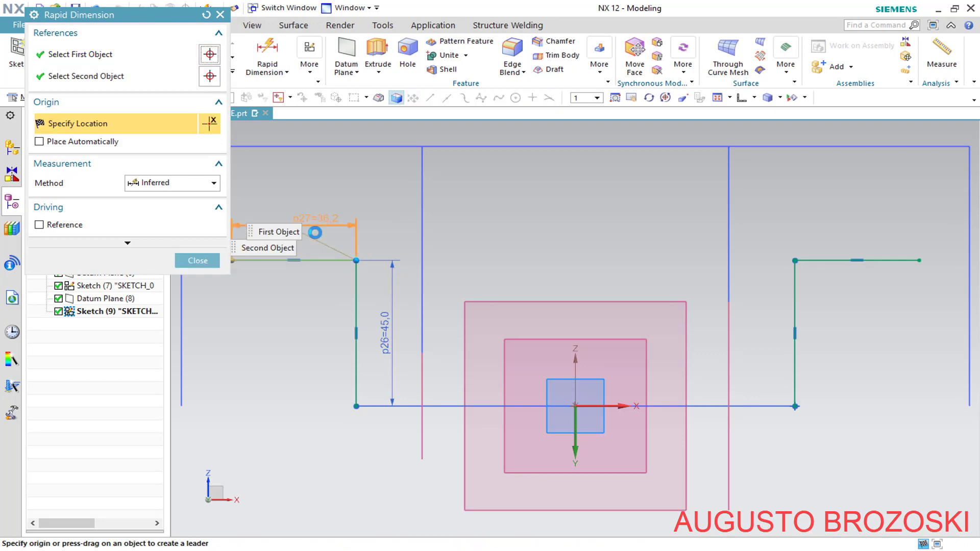
pyautogui.click(311, 241)
pyautogui.click(198, 260)
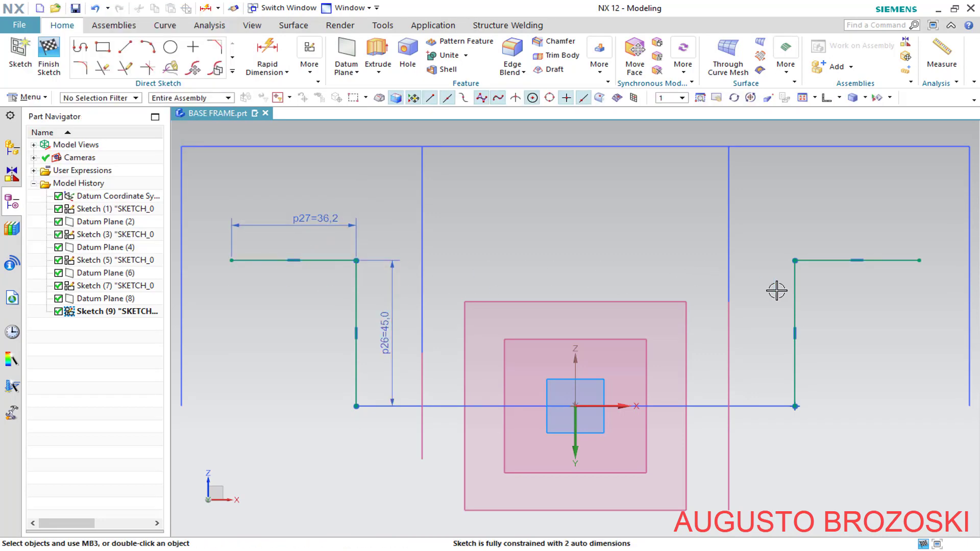
# Constrain the upper corner points of the two L-shaped profiles to align horizontally.
pyautogui.click(795, 261)
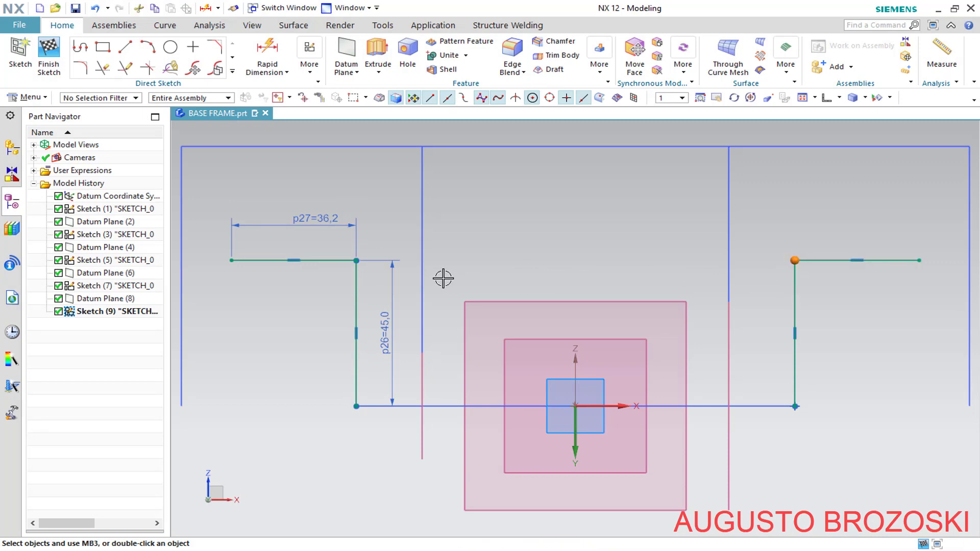
pyautogui.click(356, 260)
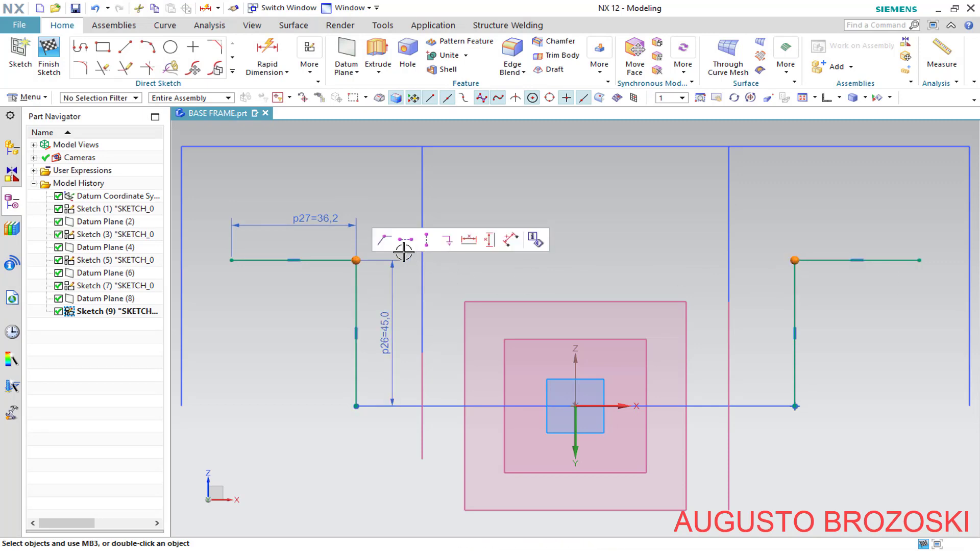
pyautogui.click(405, 239)
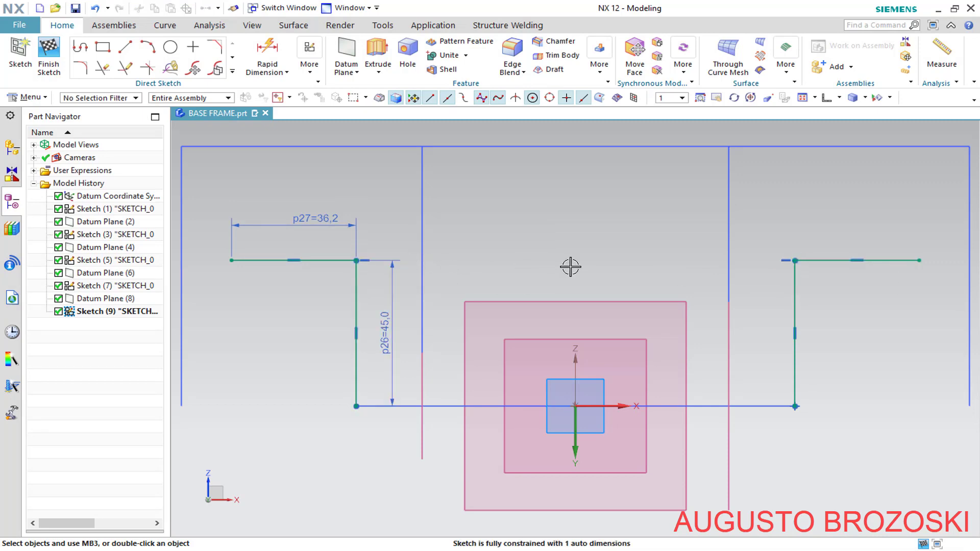
# Make the two horizontal segments equal in length, do the same for the two vertical legs, and finish the sketch.
pyautogui.click(827, 260)
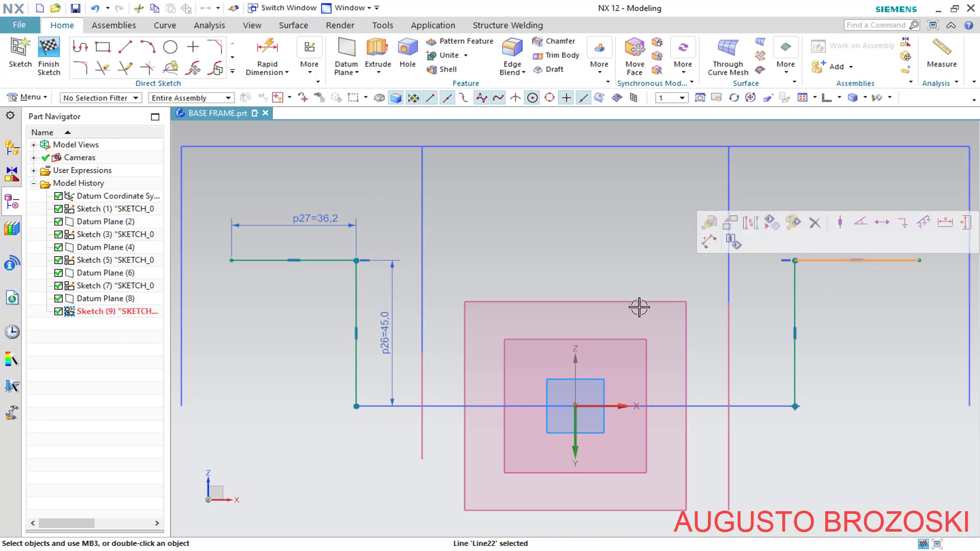
pyautogui.click(331, 261)
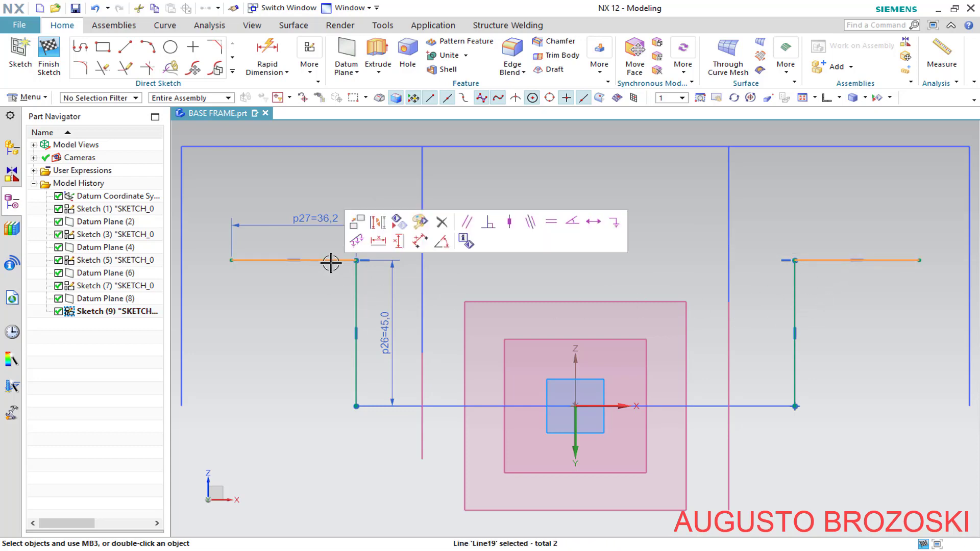
pyautogui.click(550, 221)
pyautogui.click(795, 302)
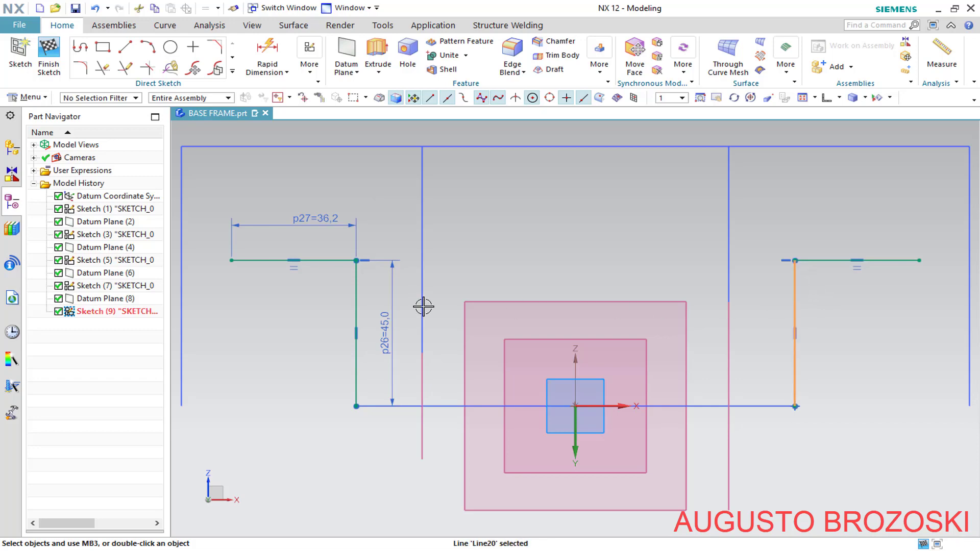
pyautogui.click(356, 295)
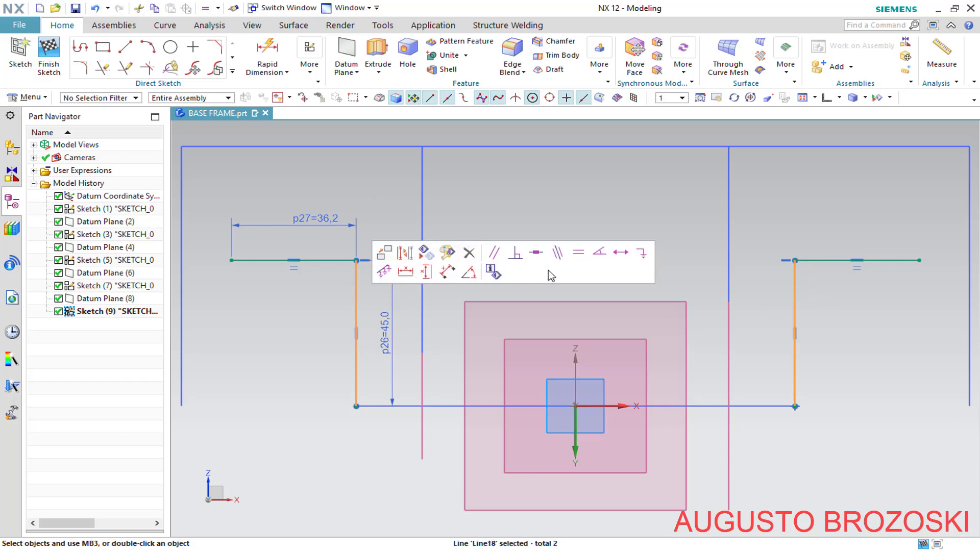
pyautogui.click(578, 252)
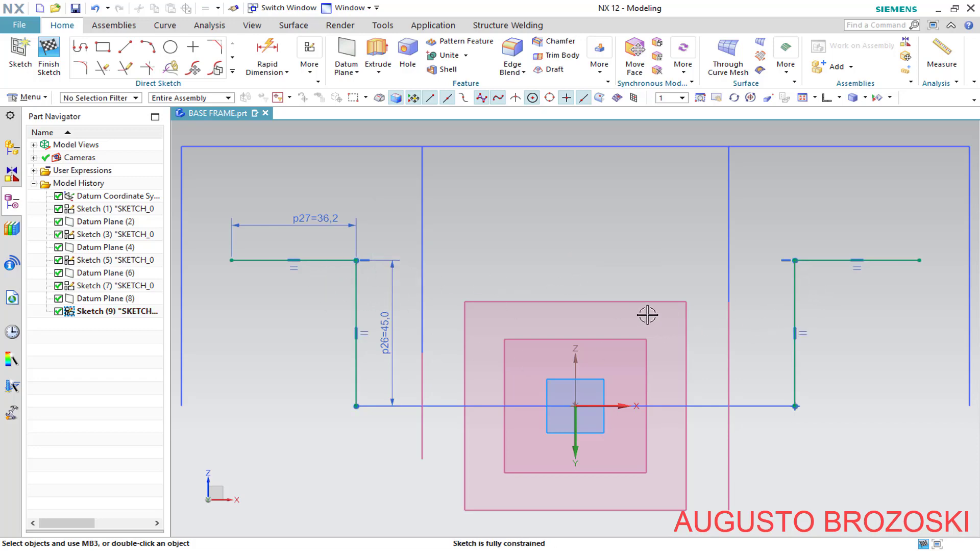
pyautogui.click(49, 55)
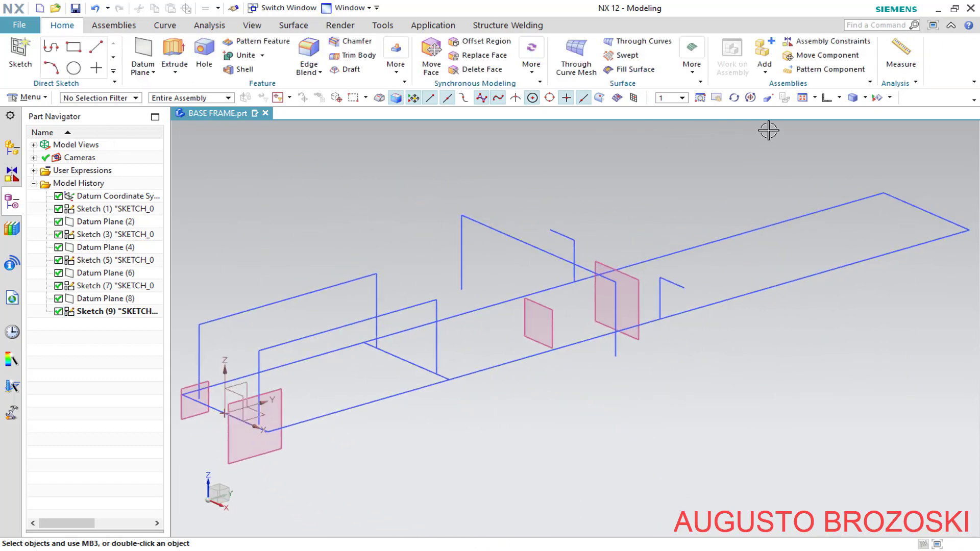
# Save the part and check the base frame drawing in the PDF for the next frame section's dimensions.
pyautogui.click(839, 98)
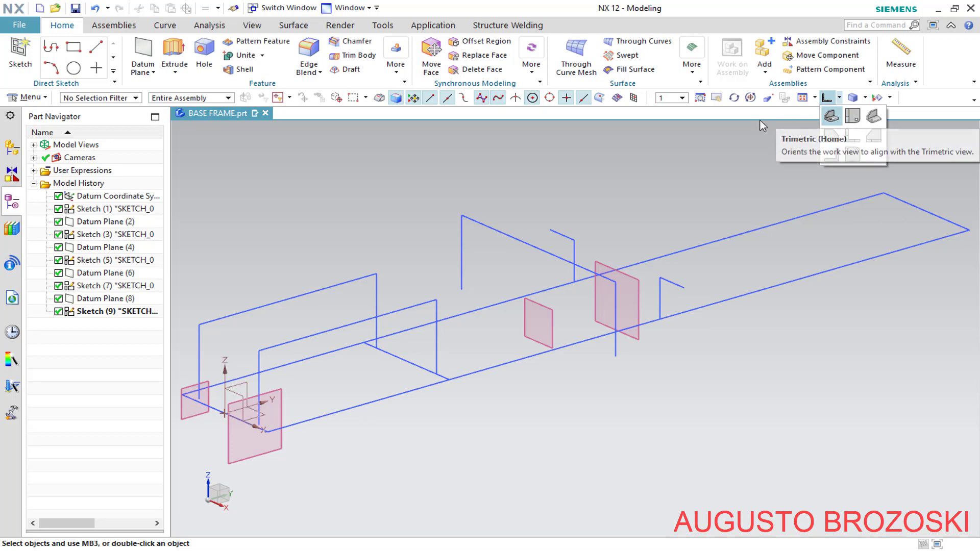
pyautogui.click(76, 8)
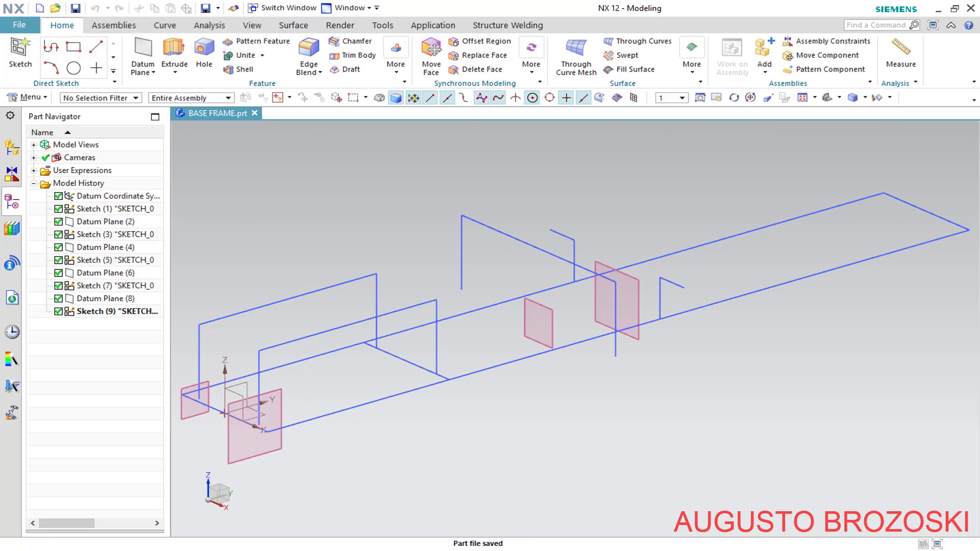
pyautogui.hotkey('alt', 'Tab')
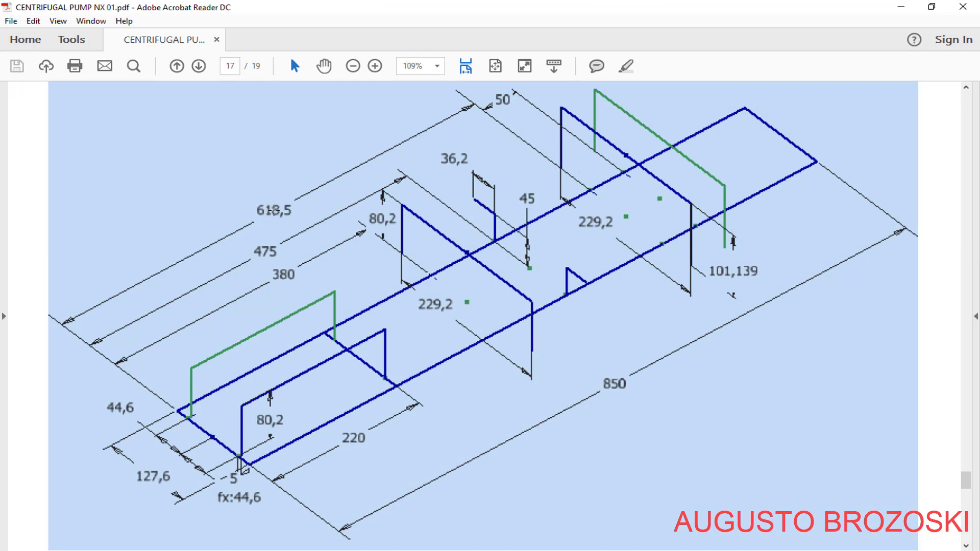
pyautogui.click(901, 8)
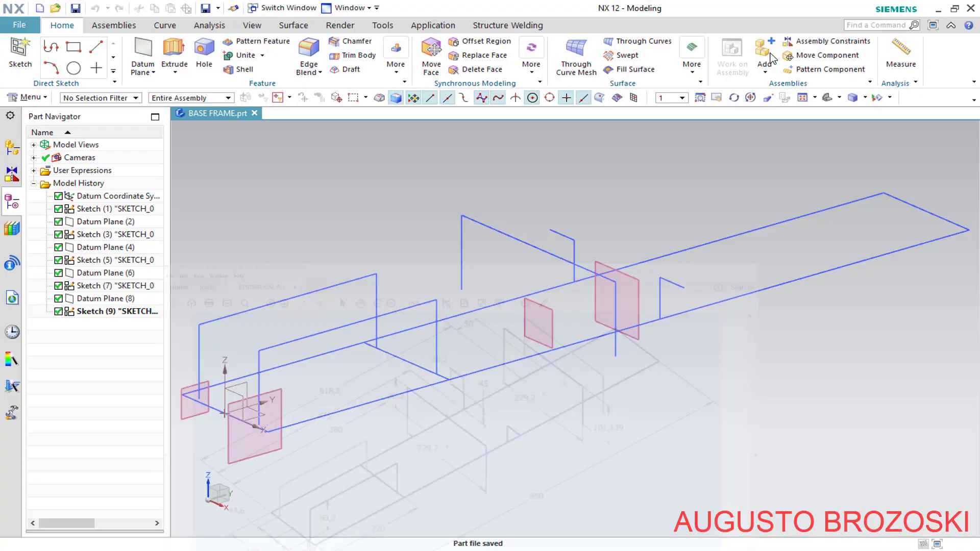
# Create a datum plane offset 618.5 mm along Y from the coordinate system's XZ plane.
pyautogui.click(143, 51)
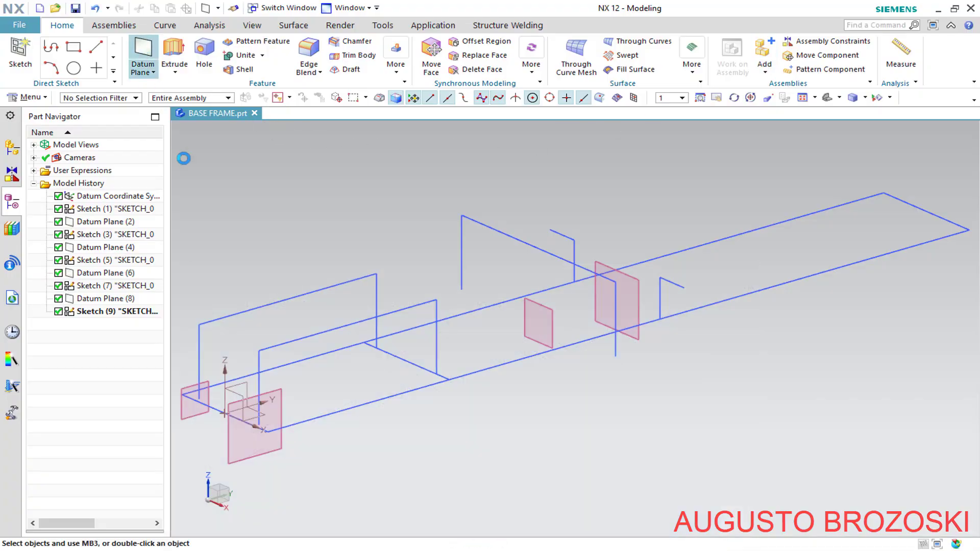
pyautogui.click(231, 396)
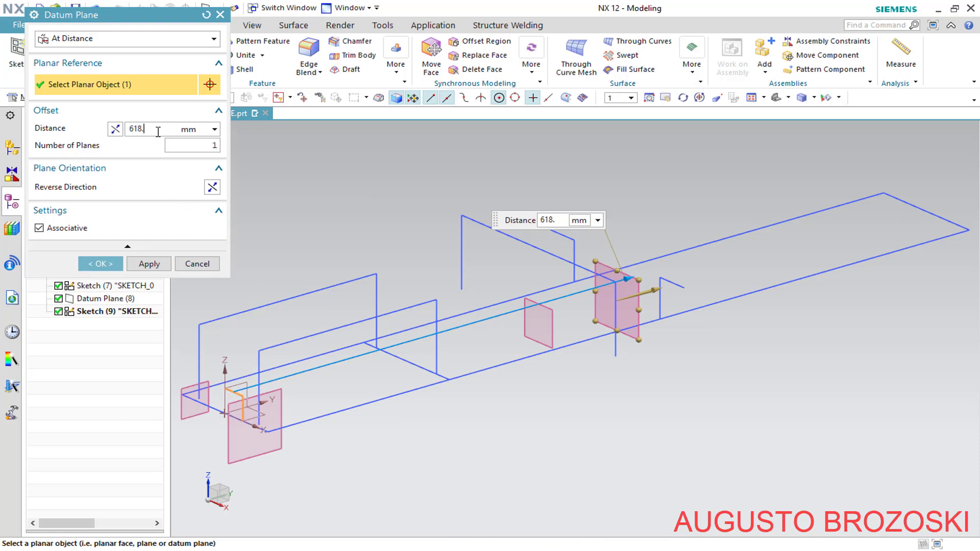
pyautogui.press('Return')
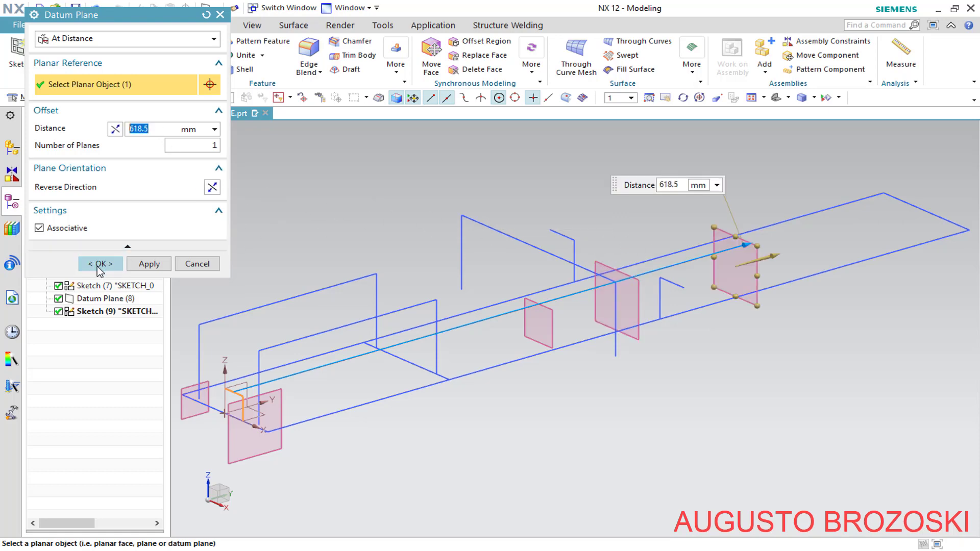
pyautogui.click(100, 264)
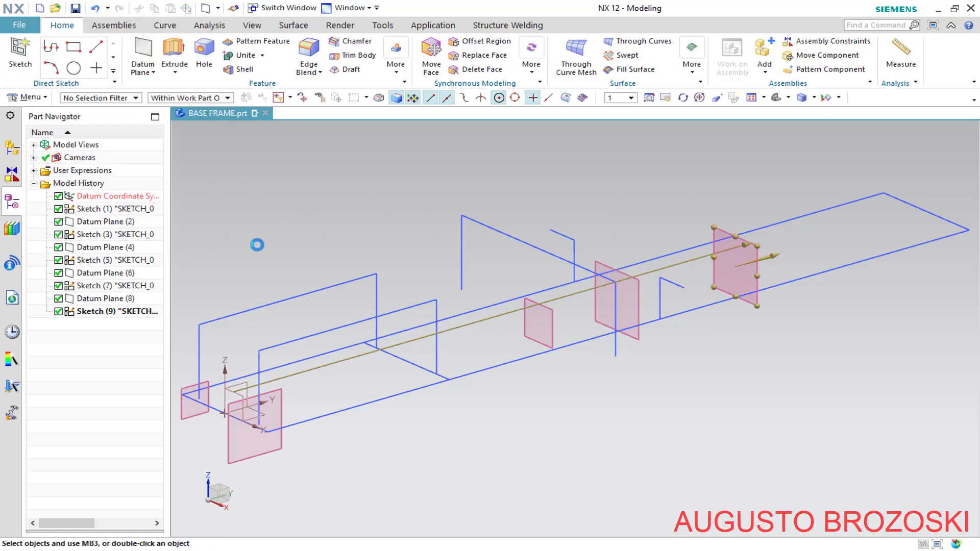
# Start a sketch on the datum plane at 618.5 mm and orient the view to the front.
pyautogui.click(20, 56)
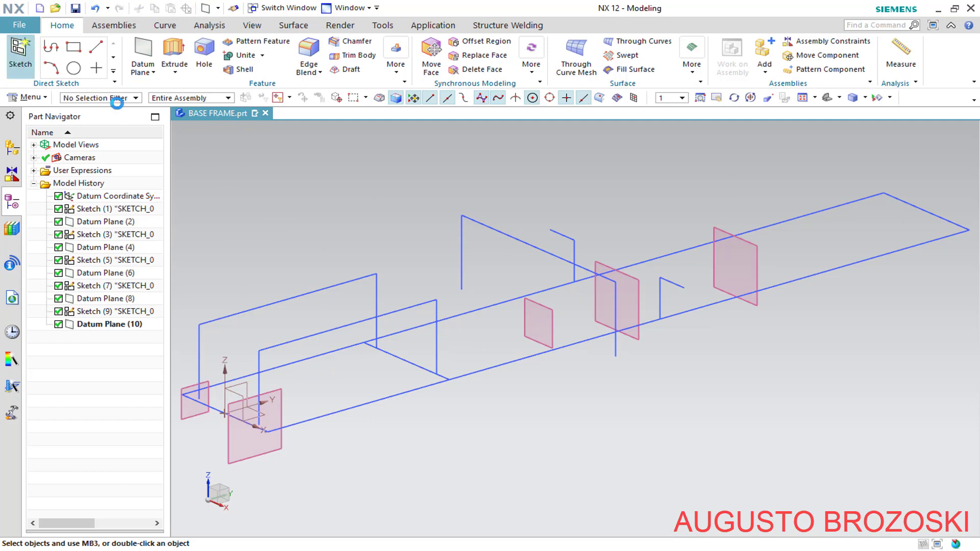
pyautogui.click(694, 224)
pyautogui.click(148, 163)
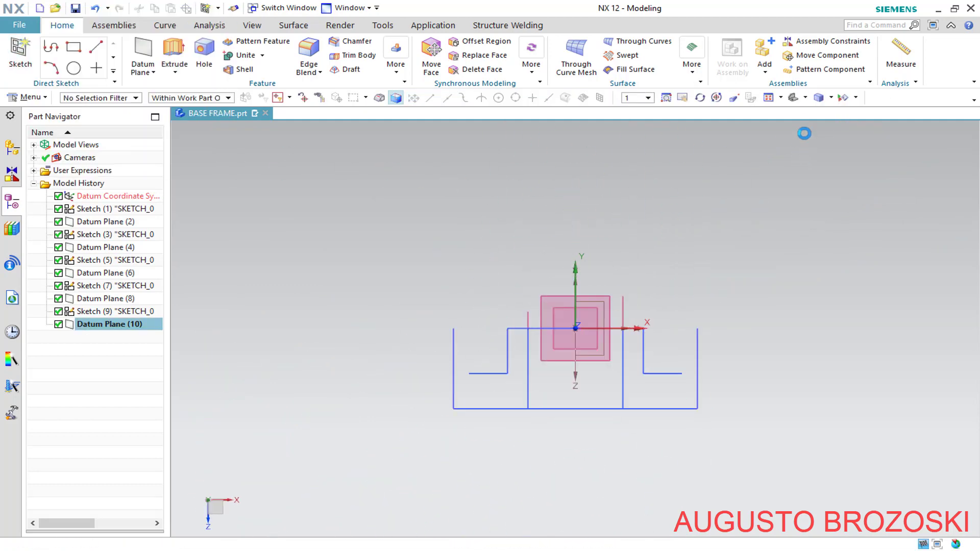
pyautogui.click(839, 97)
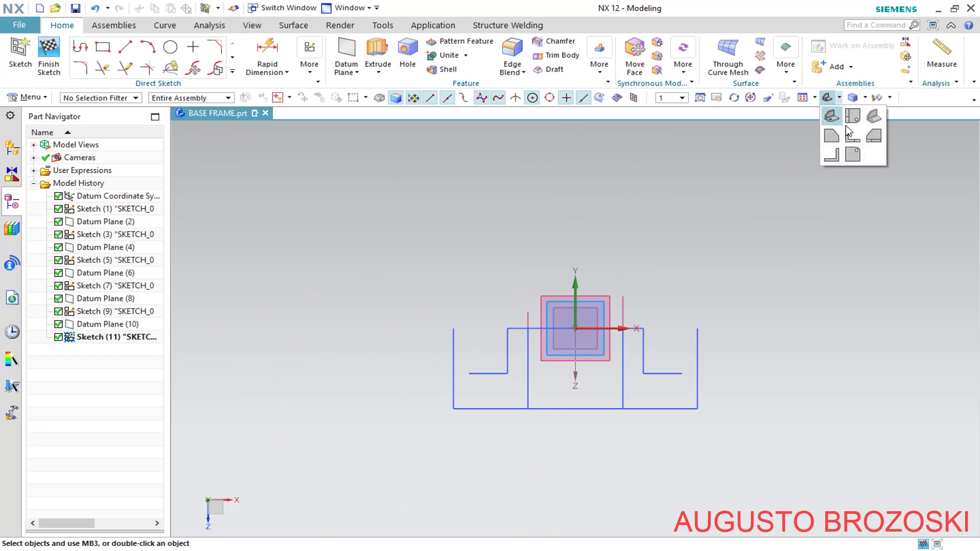
pyautogui.click(851, 135)
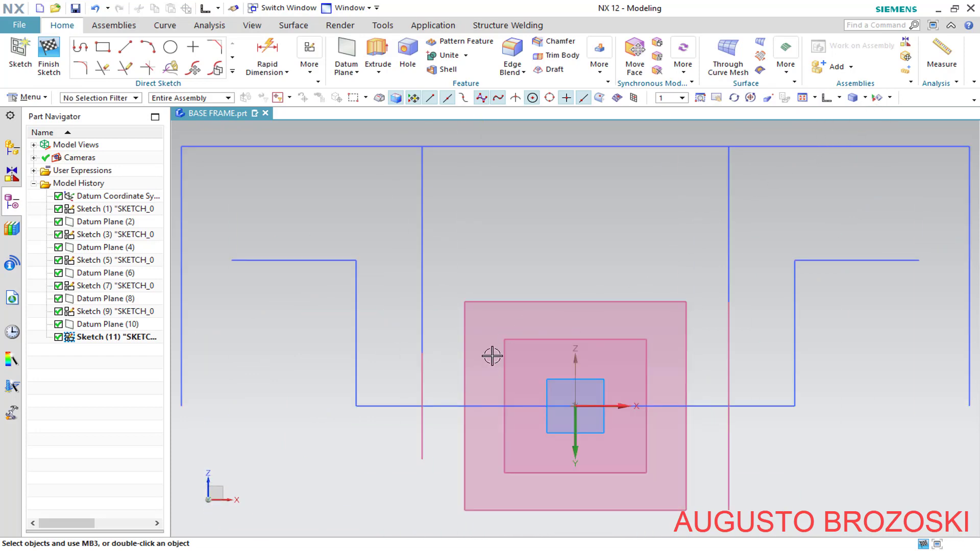
pyautogui.scroll(-1, 515, 327)
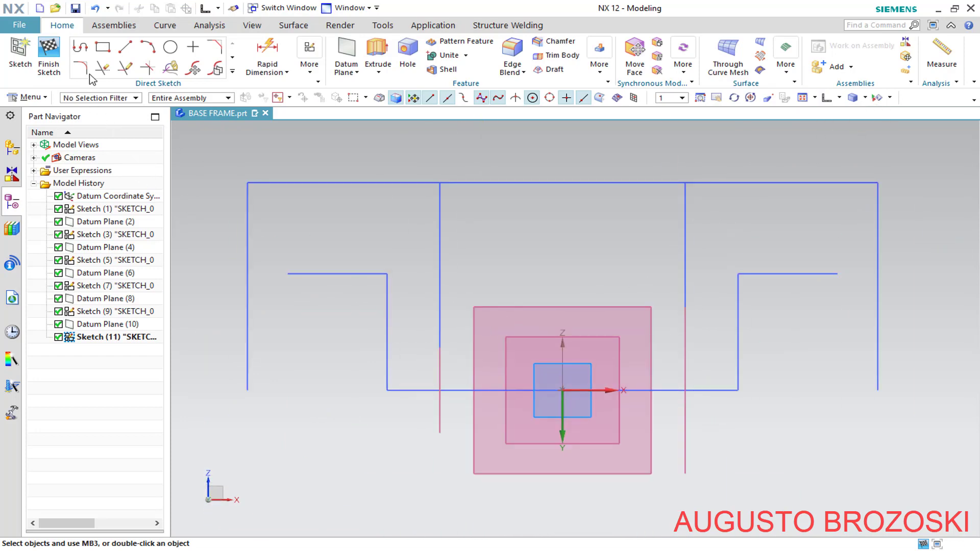
# Draw a 101.139 mm vertical line upward from the lower endpoint of the existing frame's left leg, checking the height in the PDF.
pyautogui.click(125, 47)
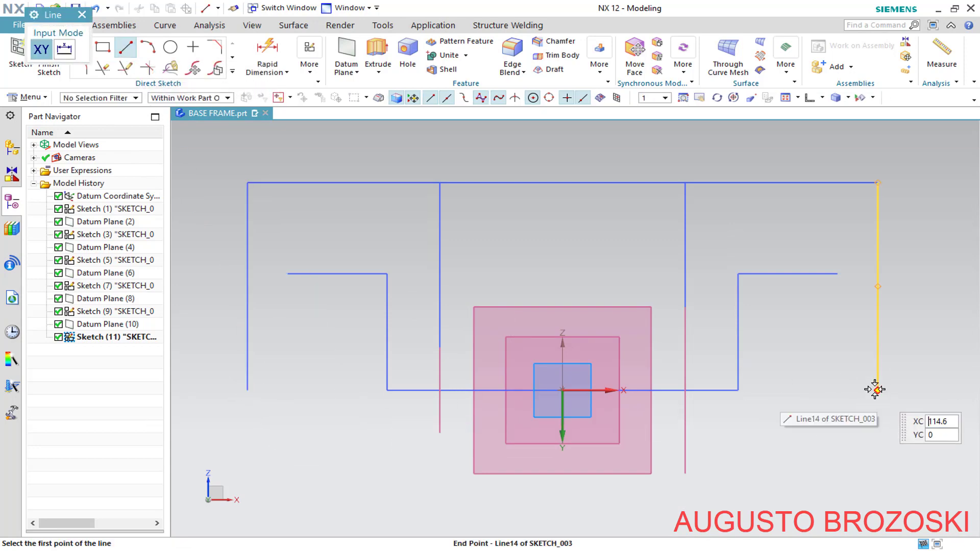
pyautogui.hotkey('alt', 'Tab')
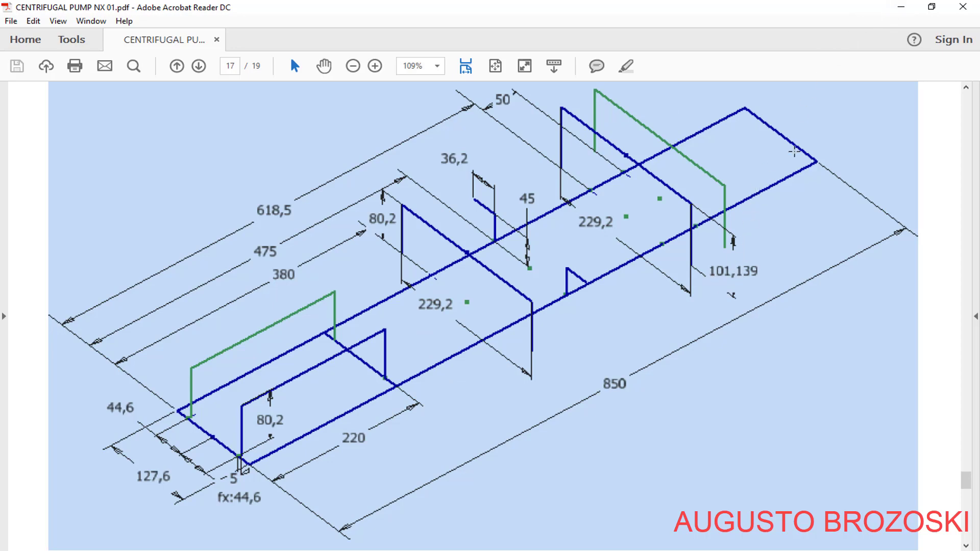
pyautogui.click(901, 8)
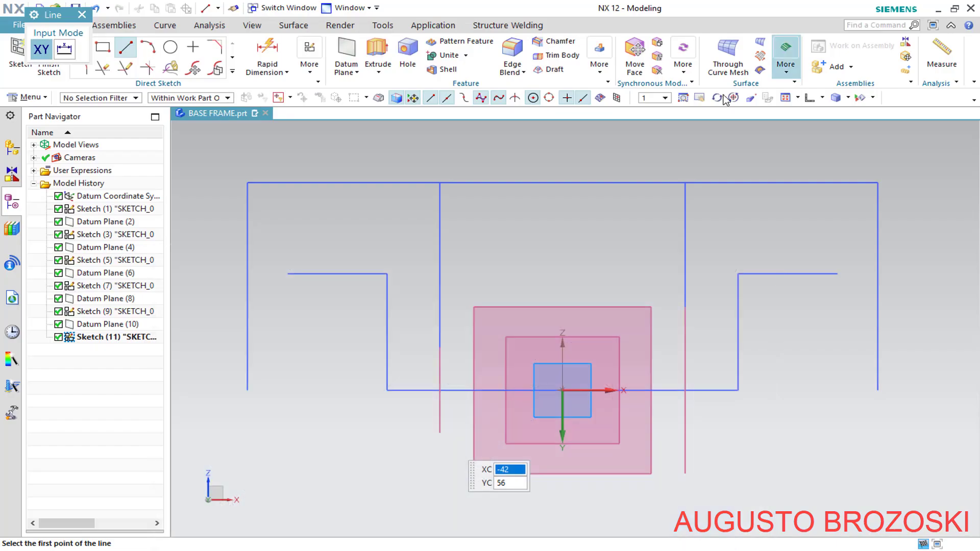
pyautogui.click(250, 385)
pyautogui.scroll(-2, 251, 367)
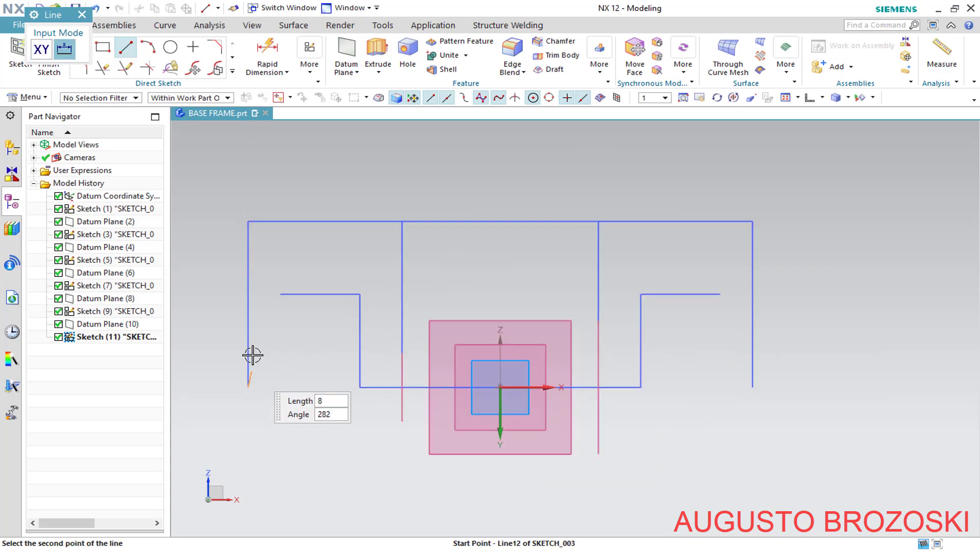
pyautogui.click(250, 175)
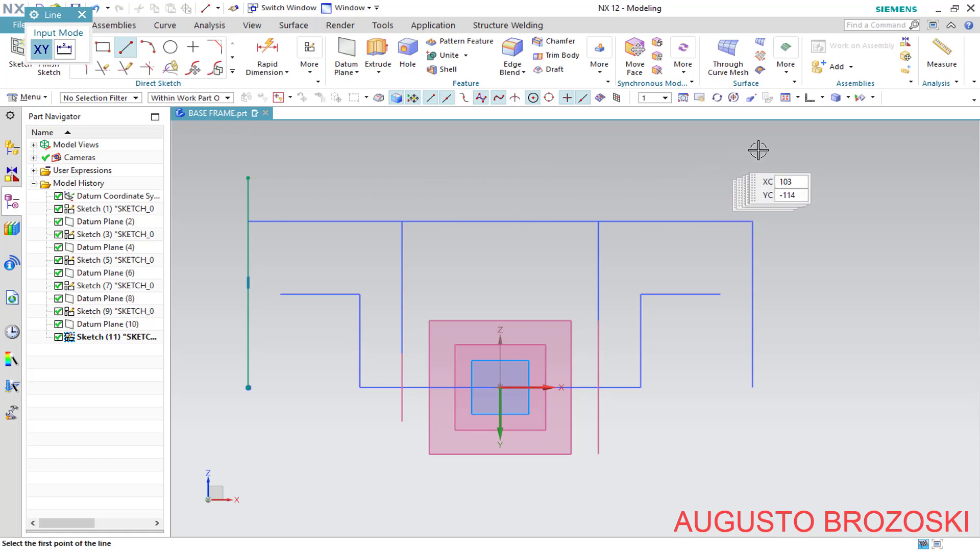
pyautogui.click(82, 16)
# Continue the outline with a 229.2 mm horizontal line from the left leg's upper end and a vertical line down to the opposite leg's lower endpoint.
pyautogui.click(79, 48)
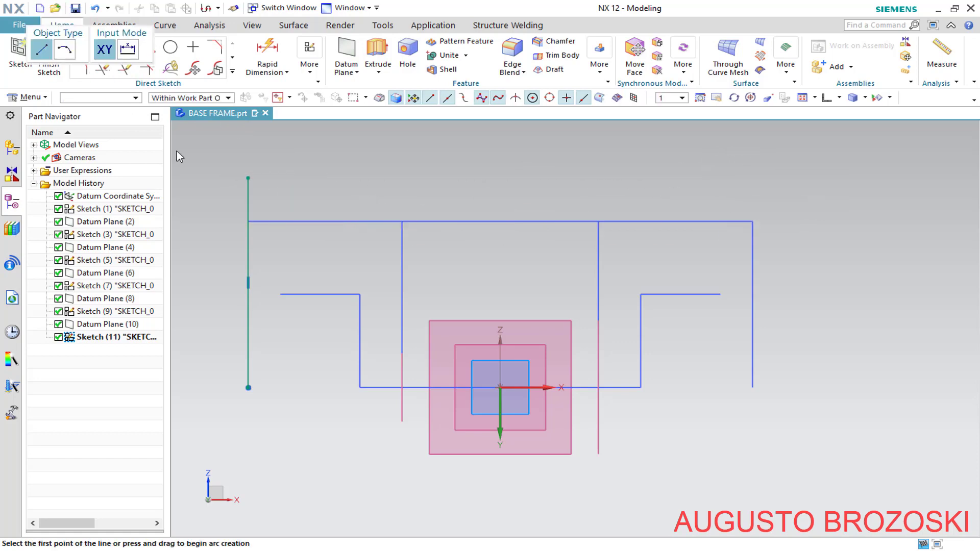
pyautogui.click(248, 178)
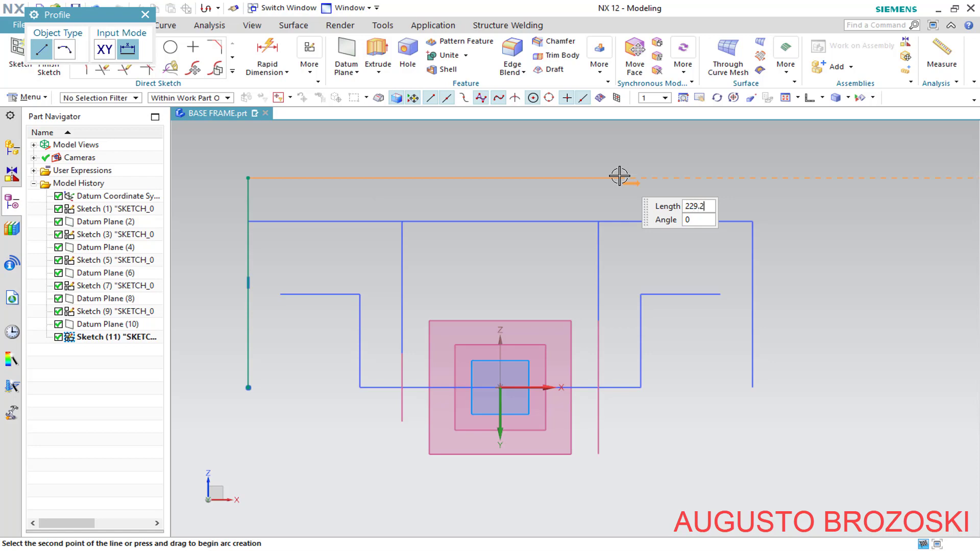
pyautogui.press('Return')
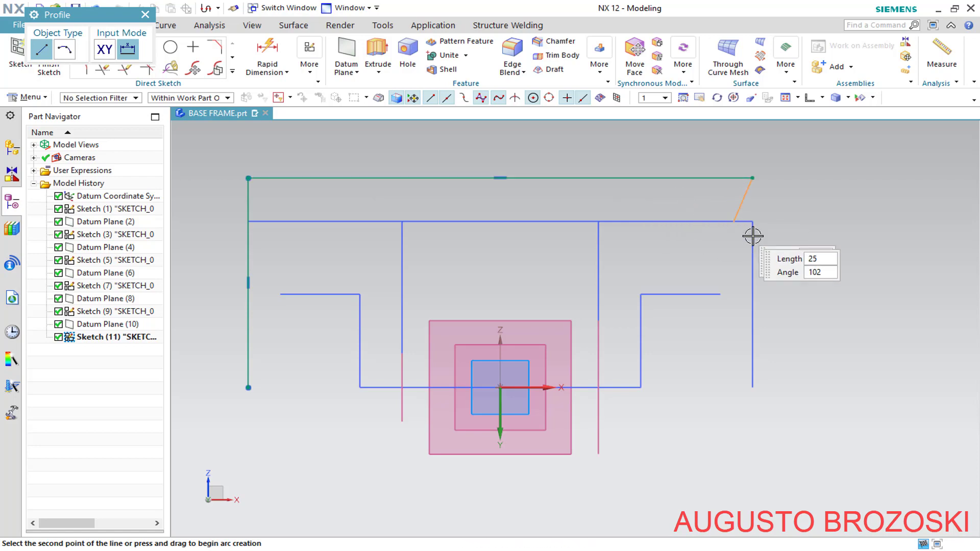
pyautogui.click(754, 388)
pyautogui.press('Escape')
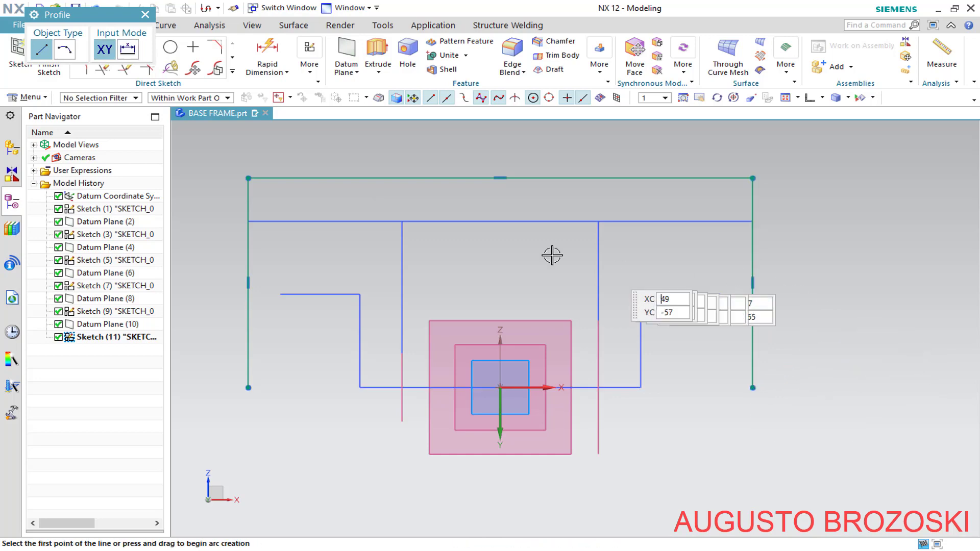
pyautogui.click(499, 177)
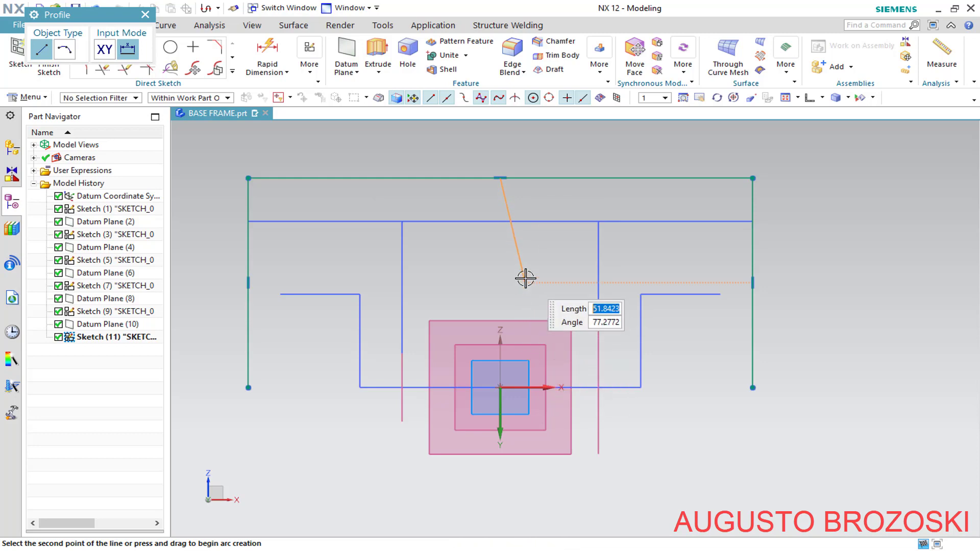
pyautogui.press('Escape')
pyautogui.press('Escape')
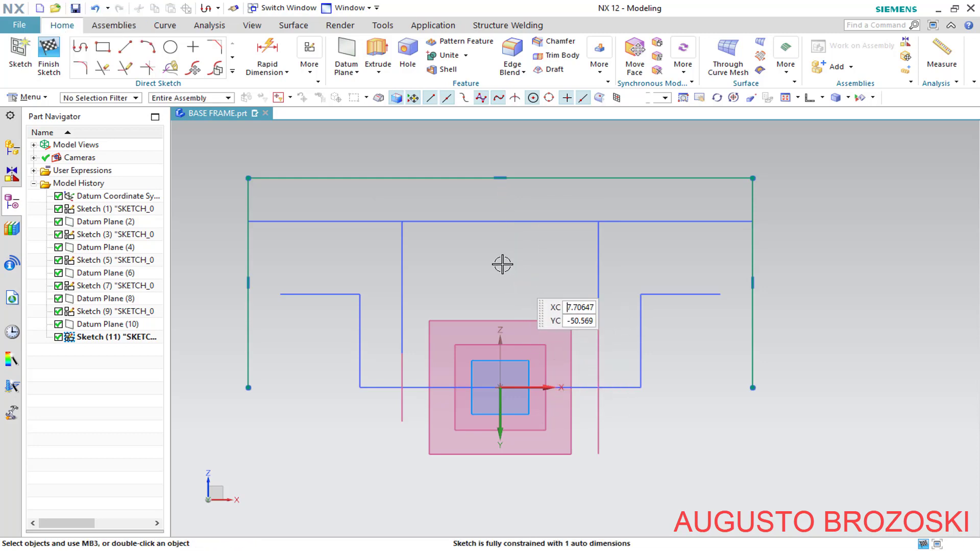
# Constrain the midpoint of the upper horizontal line to align vertically with the sketch origin.
pyautogui.click(499, 177)
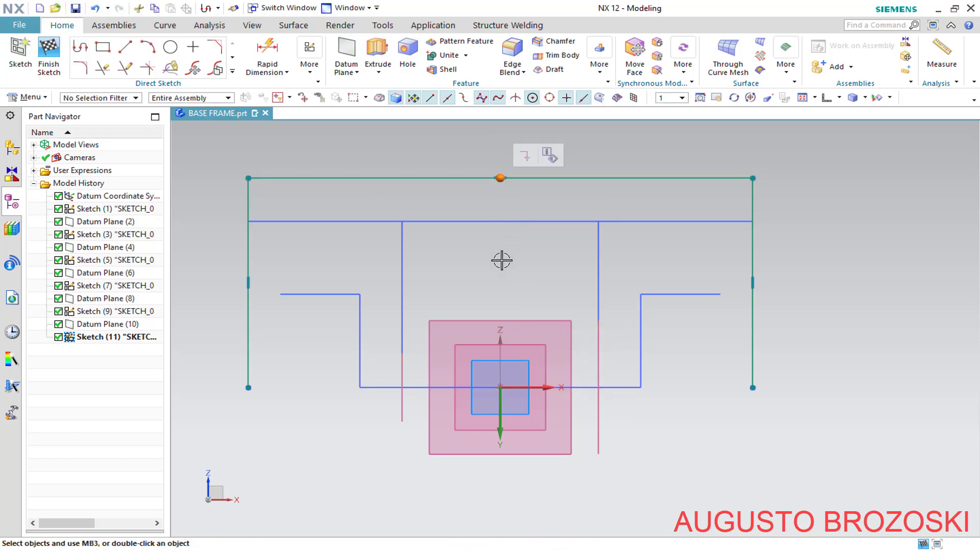
pyautogui.click(500, 388)
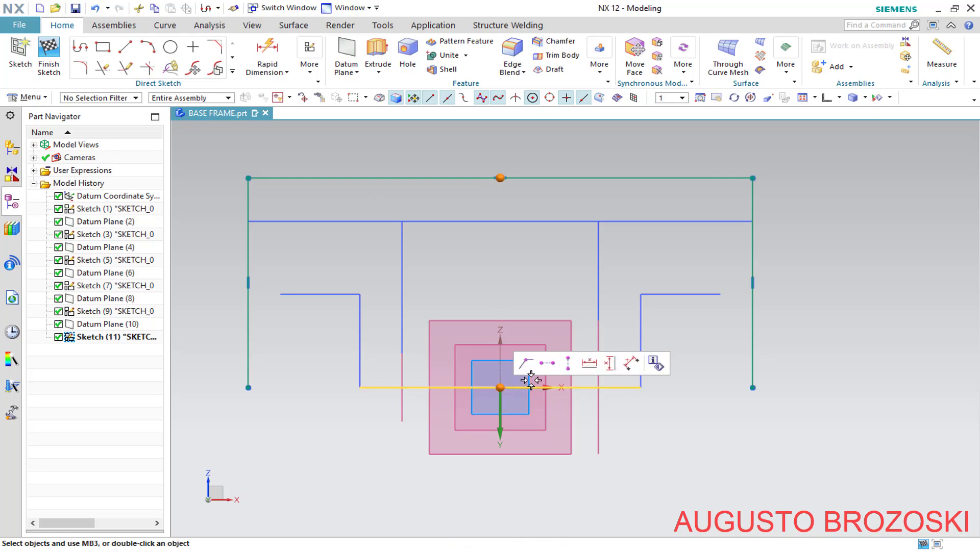
pyautogui.click(568, 363)
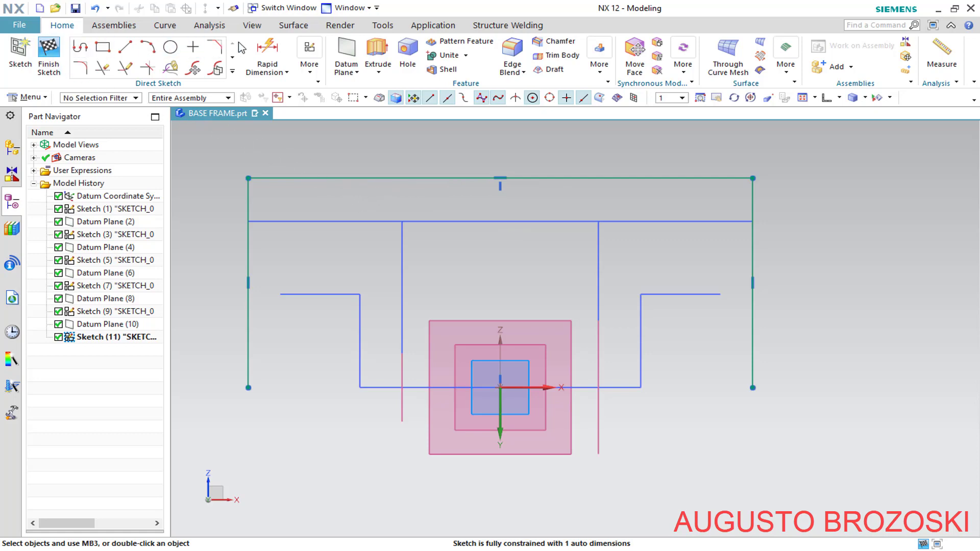
# Try to dimension the upper horizontal line's length and delete that dimension.
pyautogui.click(267, 54)
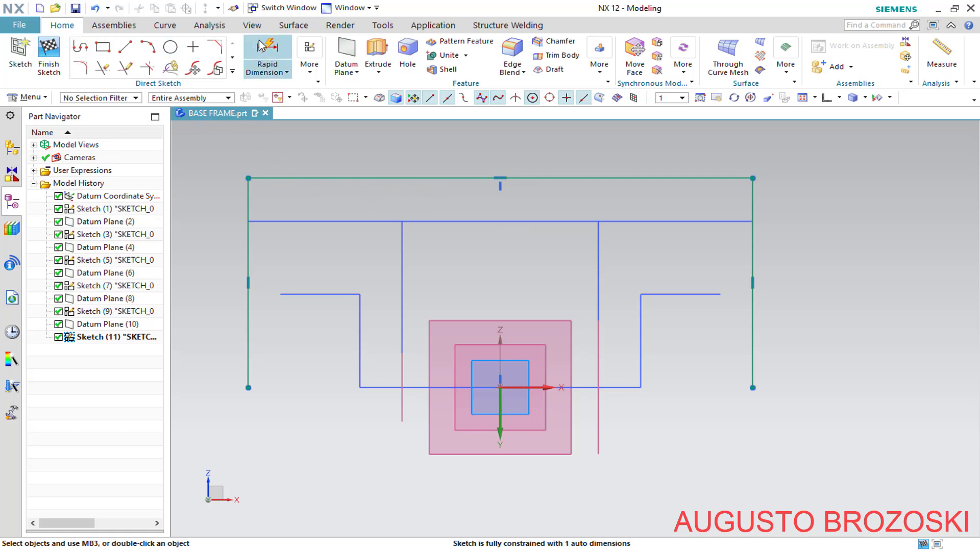
pyautogui.click(447, 178)
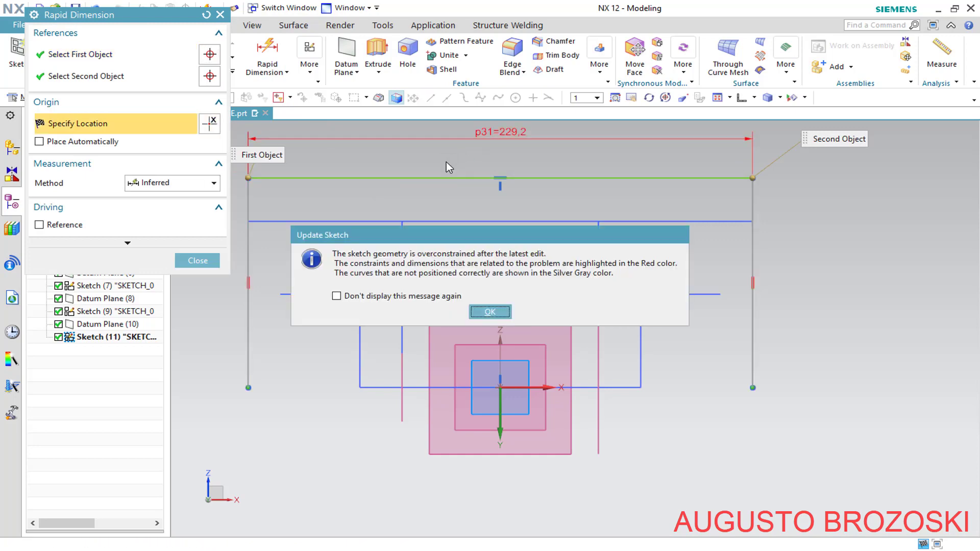
pyautogui.click(489, 312)
pyautogui.click(198, 260)
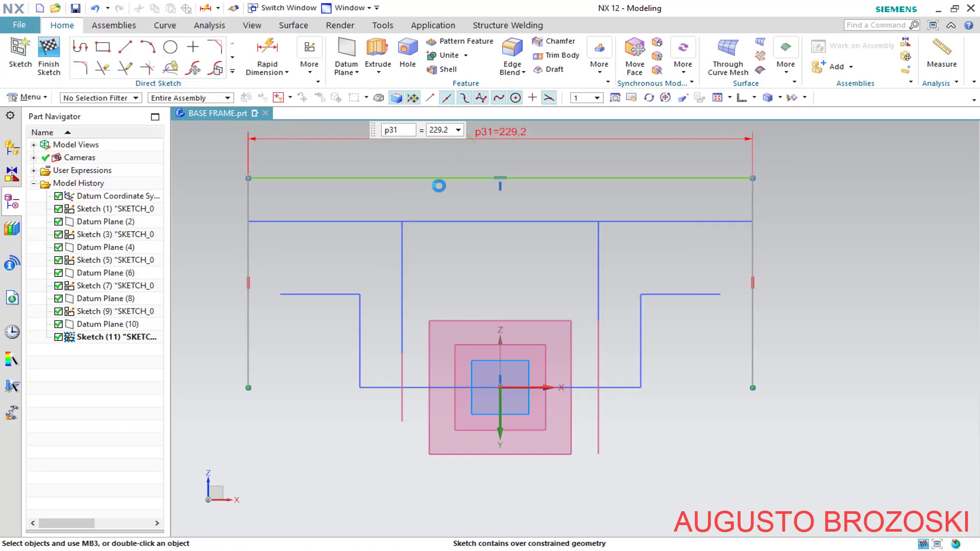
pyautogui.click(521, 138)
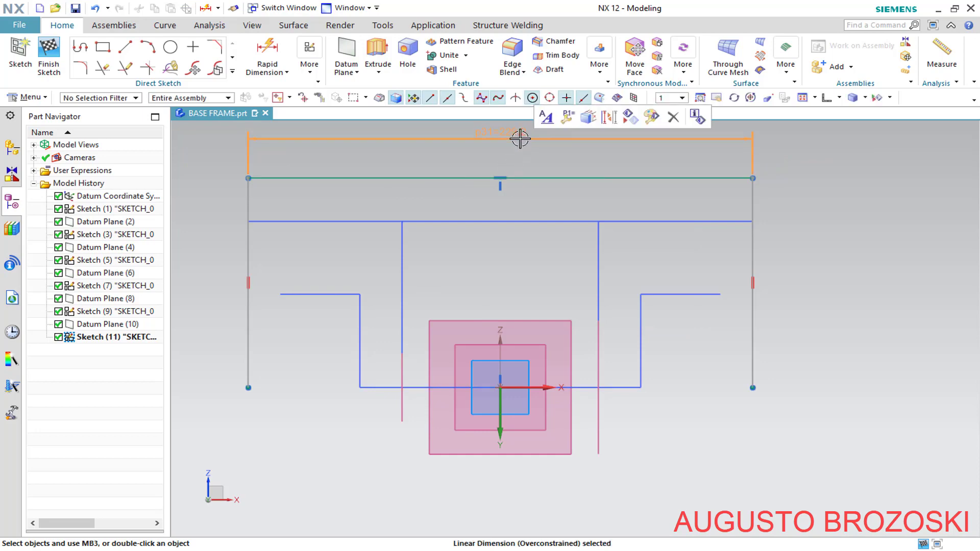
pyautogui.press('Delete')
pyautogui.click(490, 306)
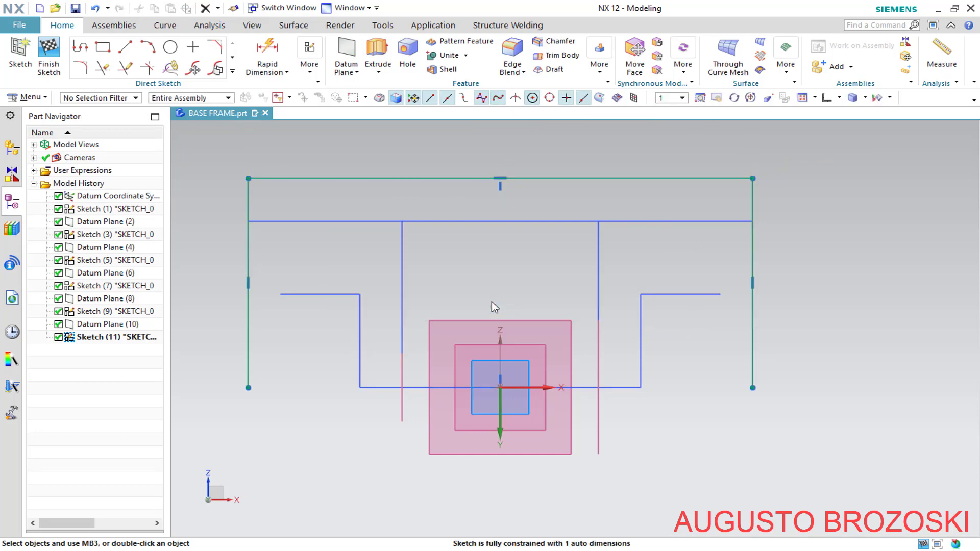
# Dimension the length of the new outline's right vertical leg.
pyautogui.click(267, 49)
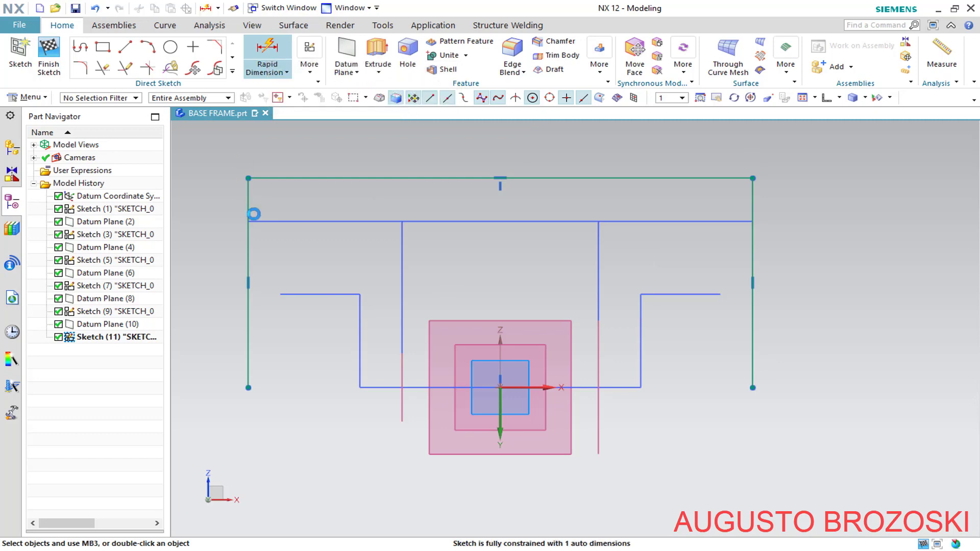
pyautogui.click(754, 207)
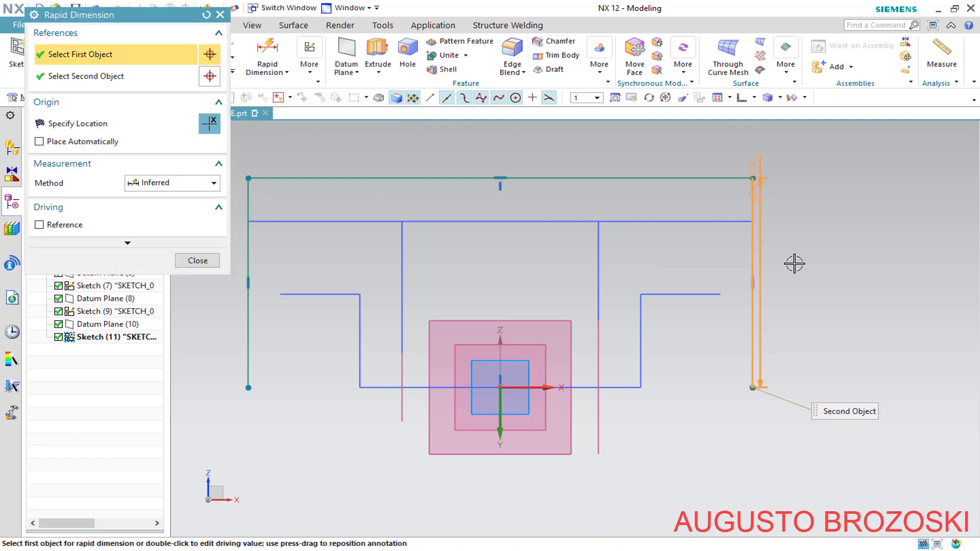
pyautogui.click(811, 268)
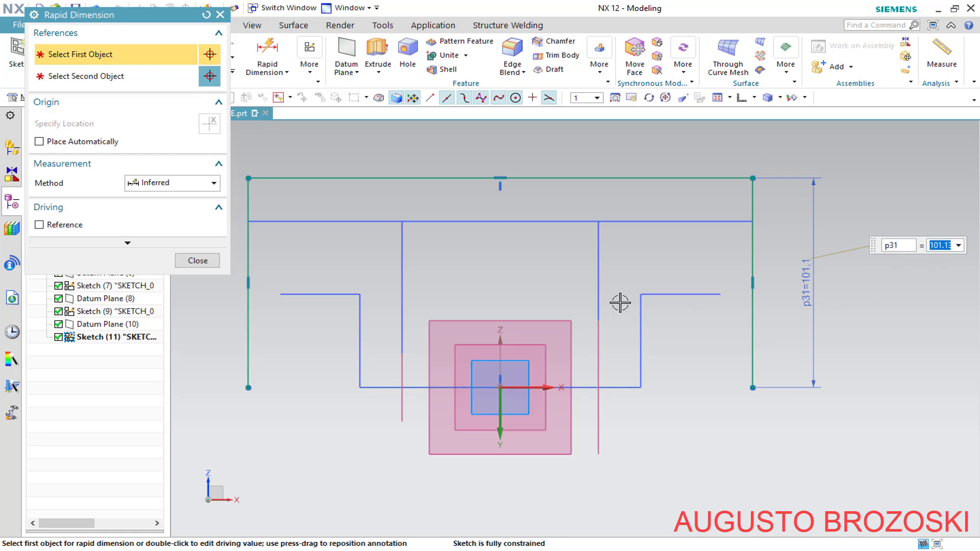
# End the dimensioning and finish the sketch of the 229.2 mm wide U-shaped outline.
pyautogui.click(198, 261)
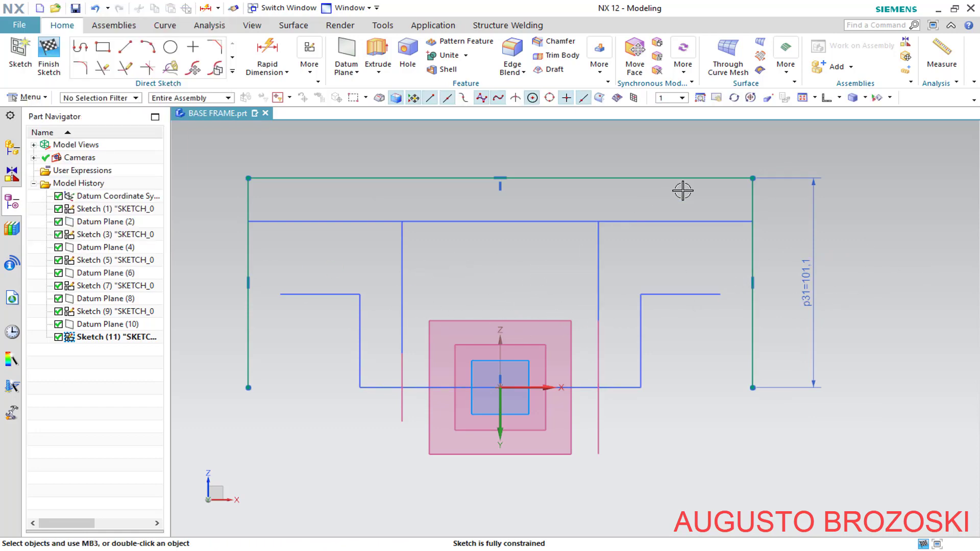
pyautogui.click(840, 98)
pyautogui.click(828, 122)
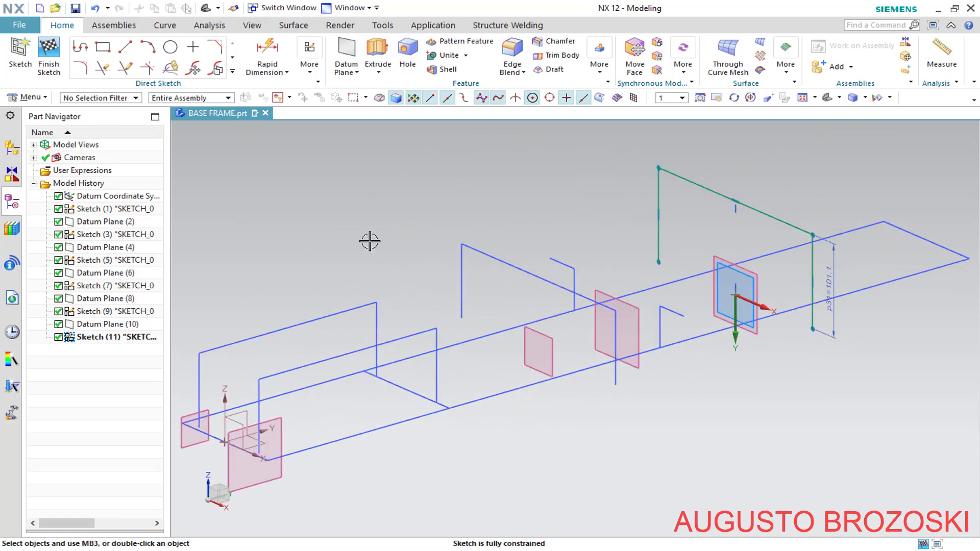
pyautogui.click(49, 55)
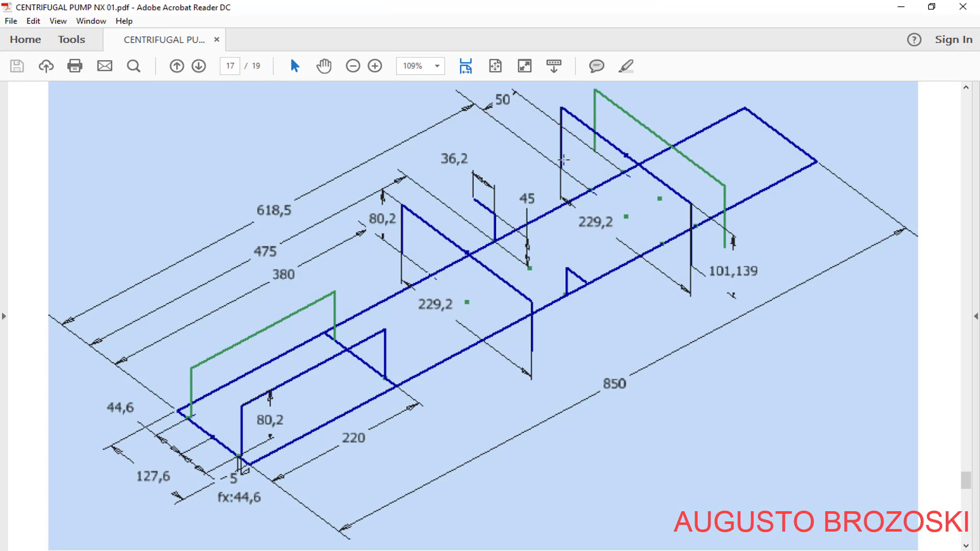
# Create an associative datum plane offset 50 mm from the finished outline's datum plane, towards the frame's far end.
pyautogui.click(901, 7)
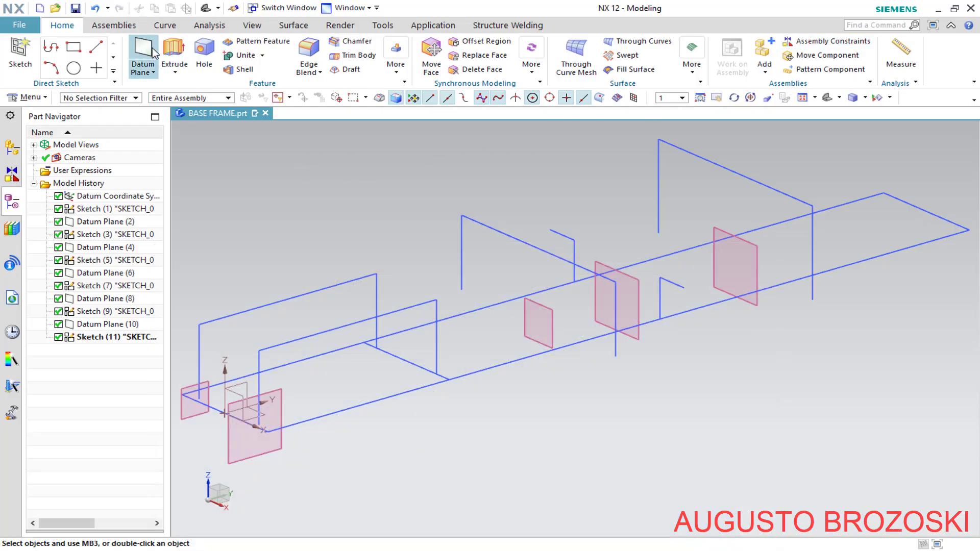
pyautogui.click(715, 226)
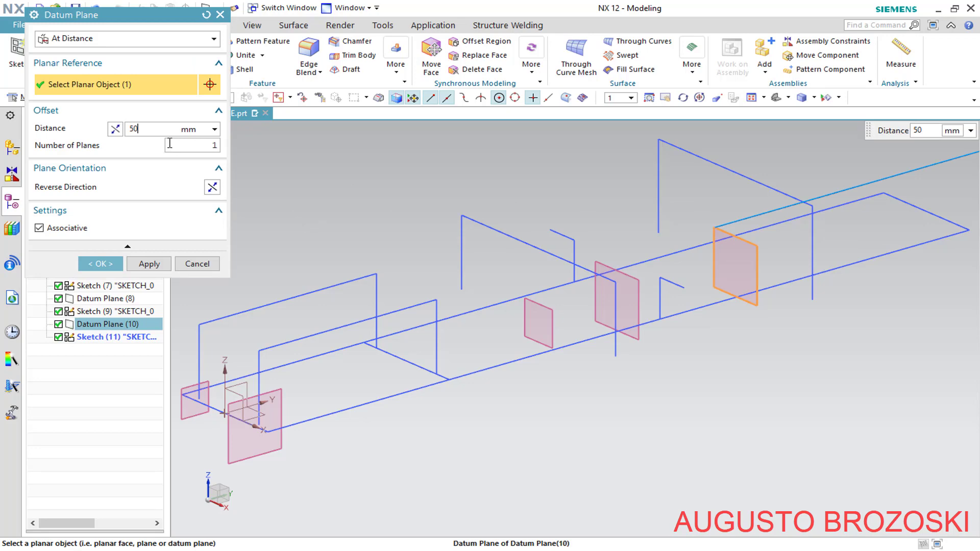
pyautogui.press('Return')
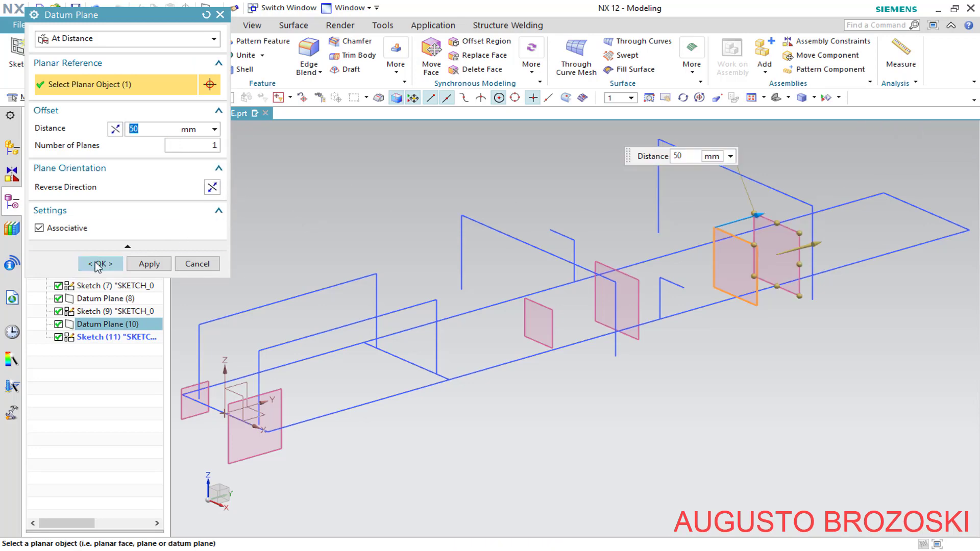
pyautogui.click(98, 266)
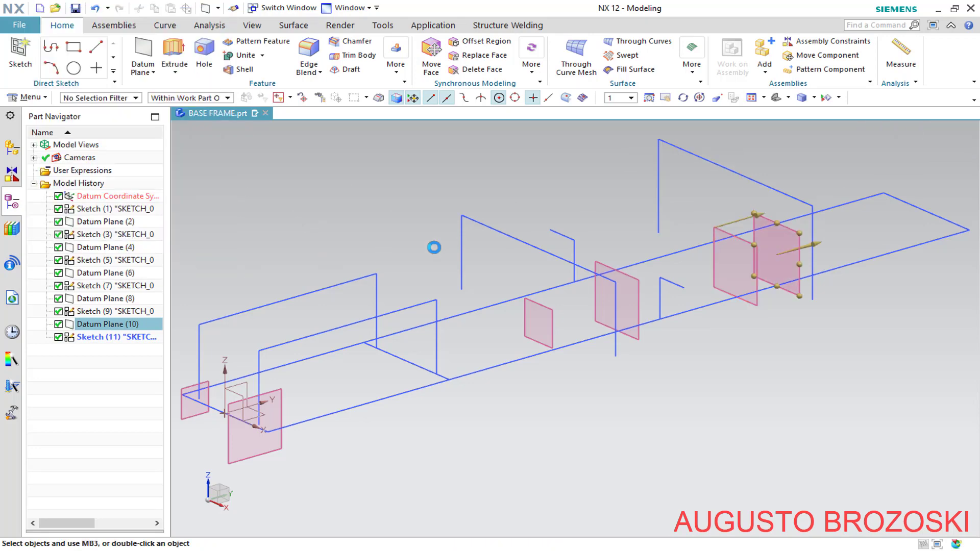
# Start a new sketch on the new 50 mm offset datum plane.
pyautogui.click(20, 57)
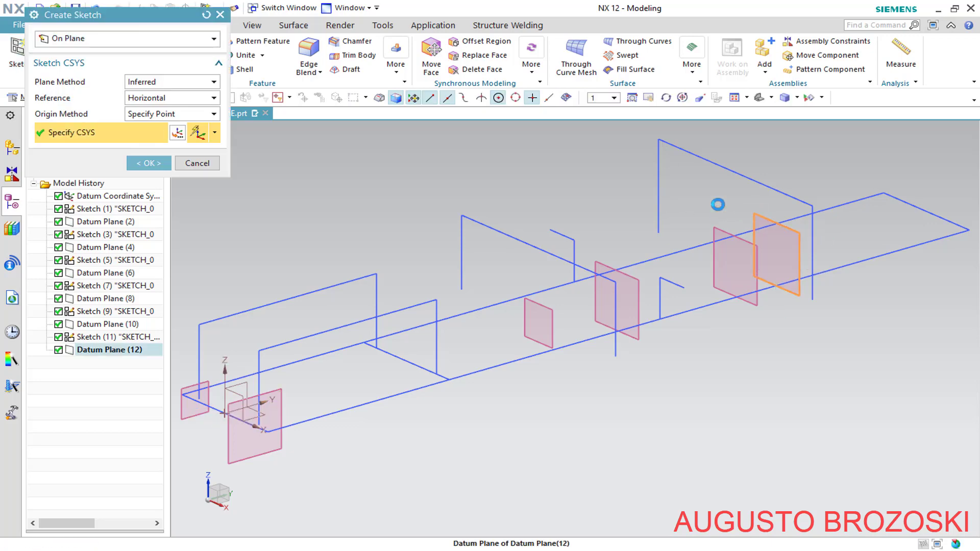
pyautogui.click(143, 163)
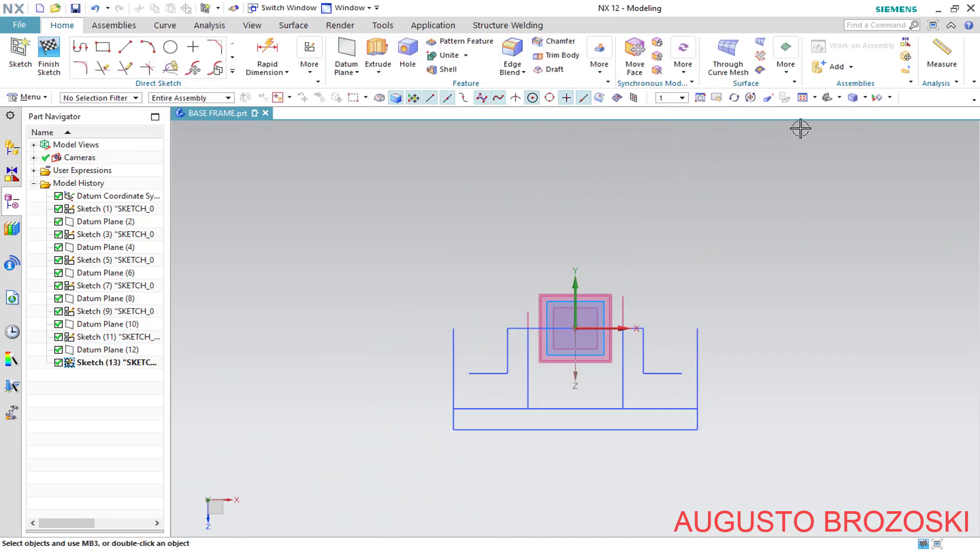
pyautogui.click(827, 98)
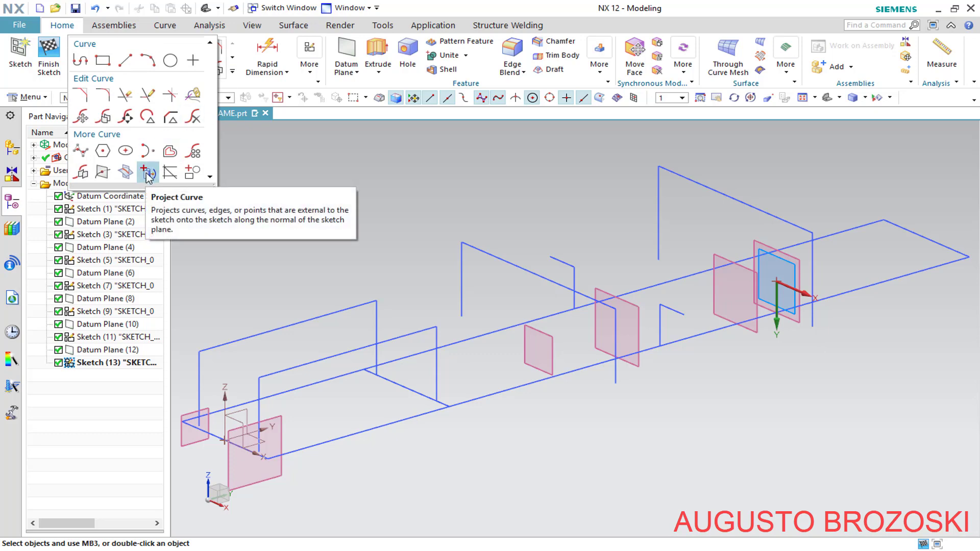
# Project the three lines of the neighbouring U-shaped outline onto the sketch plane and finish the sketch.
pyautogui.click(147, 175)
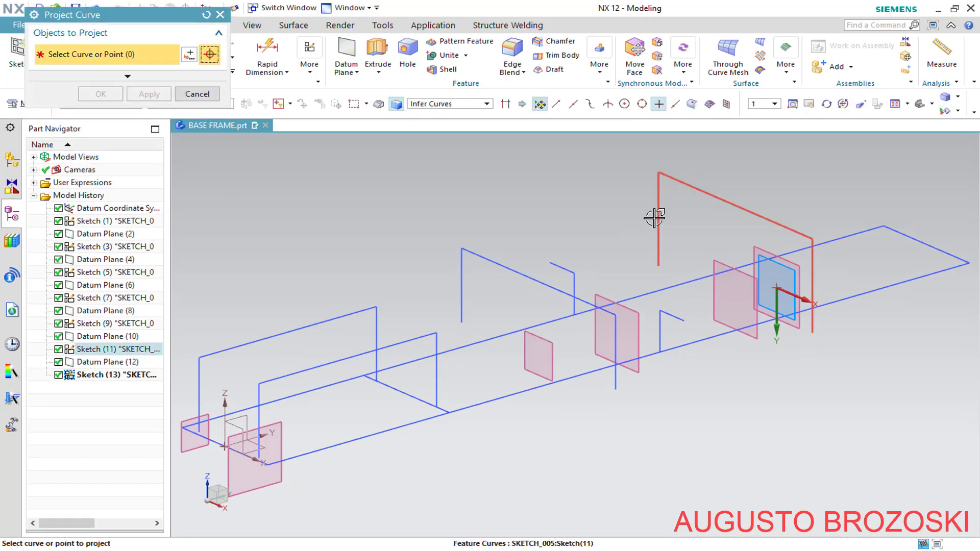
pyautogui.click(656, 218)
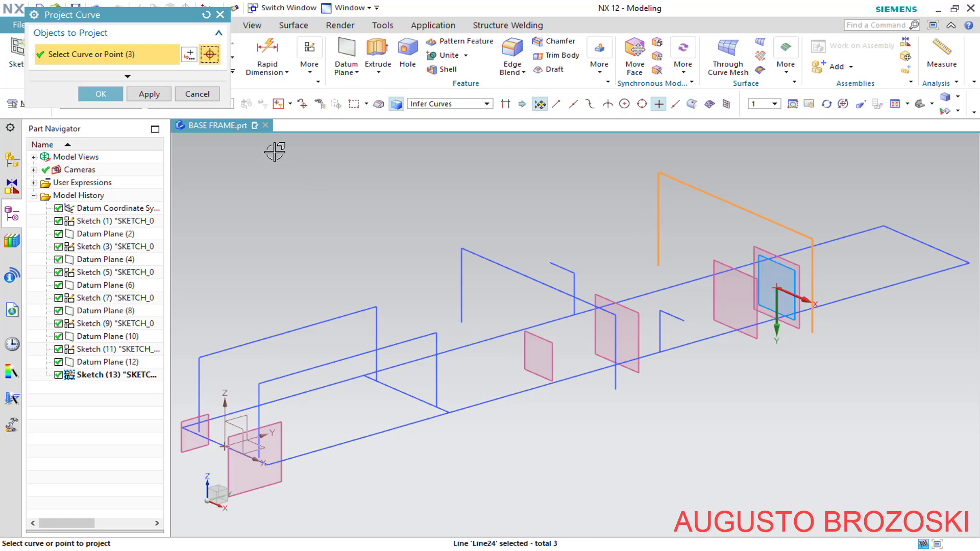
pyautogui.click(100, 95)
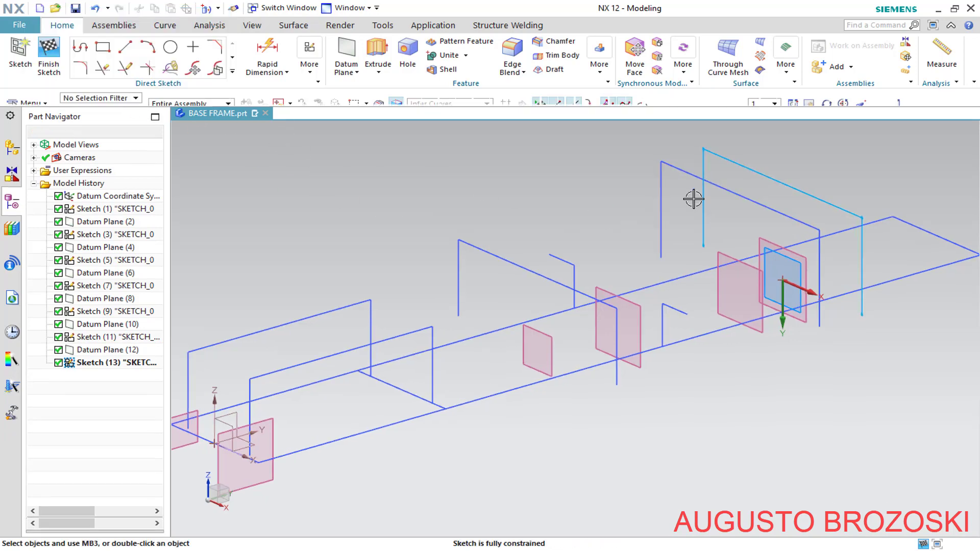
pyautogui.click(49, 57)
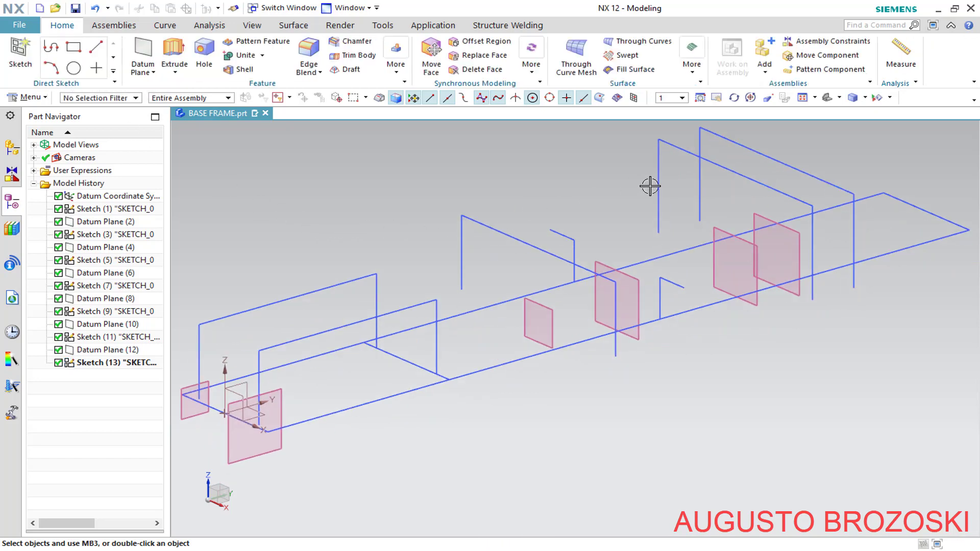
# Save the BASE FRAME part and hide all its datum planes.
pyautogui.keyDown('shift'); pyautogui.moveTo(805, 92); pyautogui.dragTo(798, 125, button='middle'); pyautogui.keyUp('shift')
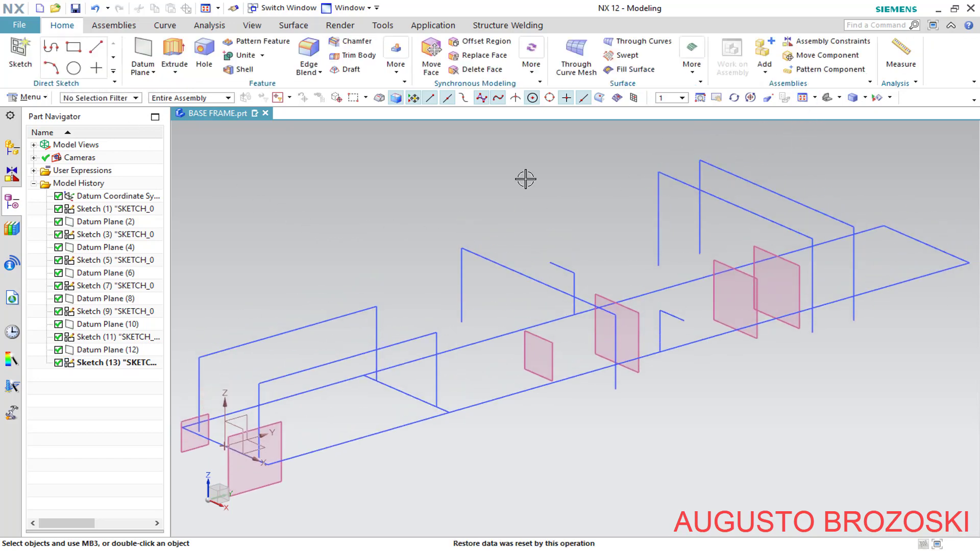
pyautogui.click(76, 8)
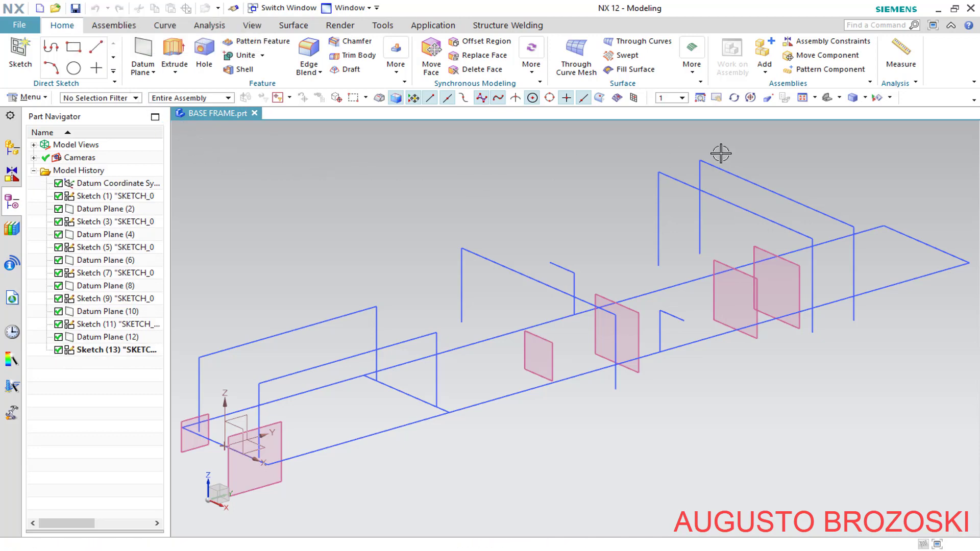
pyautogui.click(877, 97)
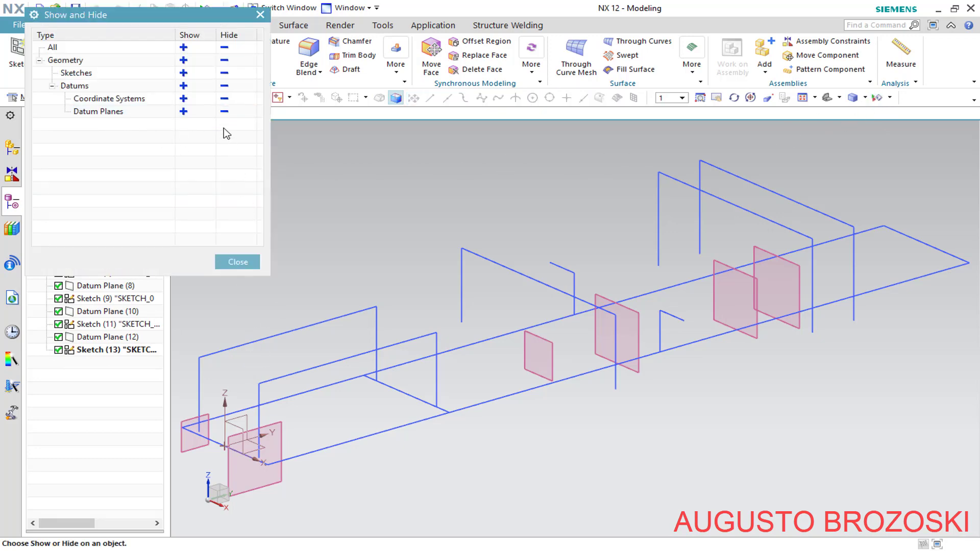
pyautogui.click(225, 112)
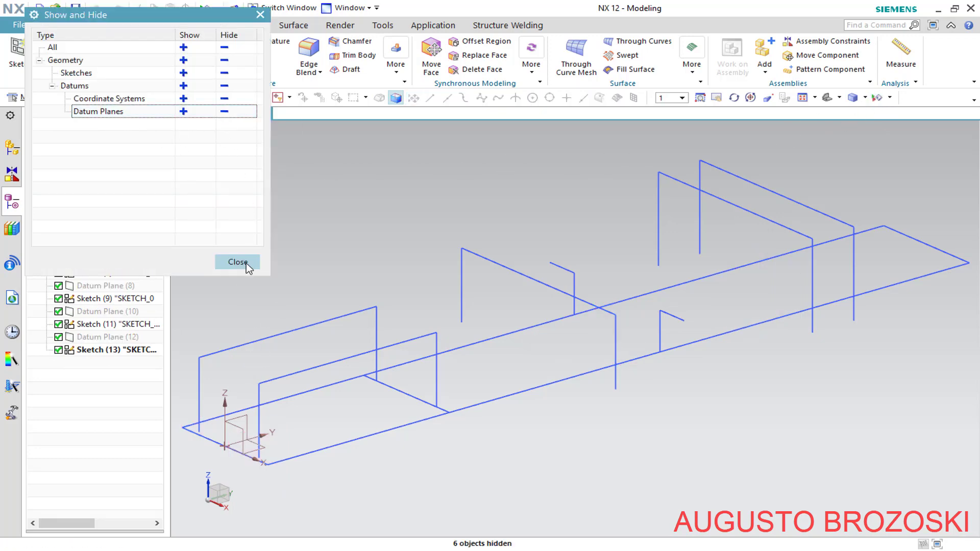
pyautogui.click(246, 262)
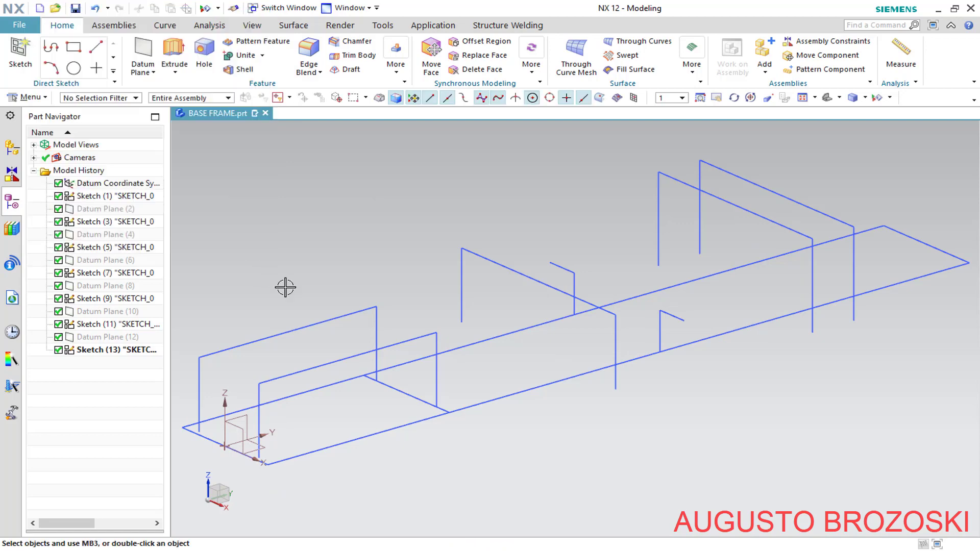
# Check the base frame's views and part list in the PDF drawing, and switch NX to the Routing Mechanical application.
pyautogui.hotkey('alt', 'Tab')
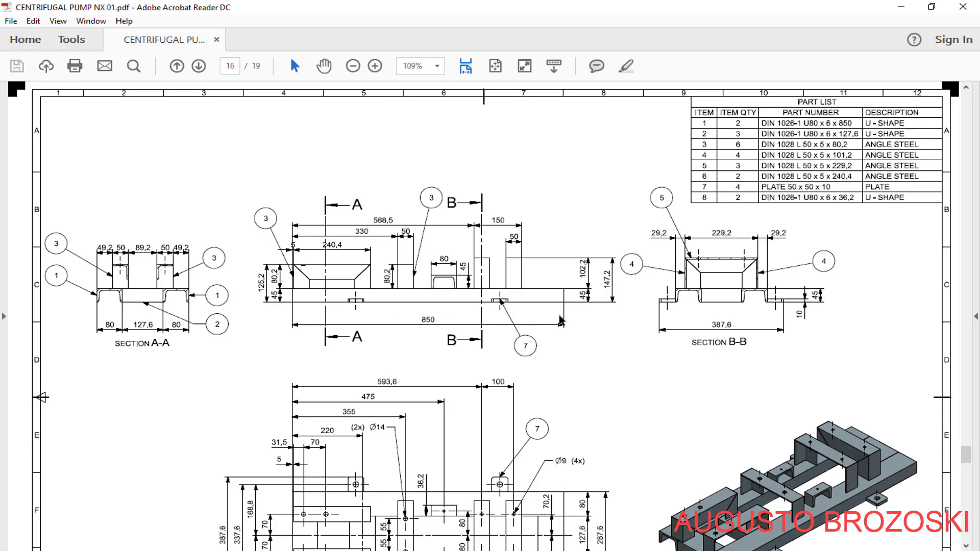
pyautogui.scroll(-3, 562, 322)
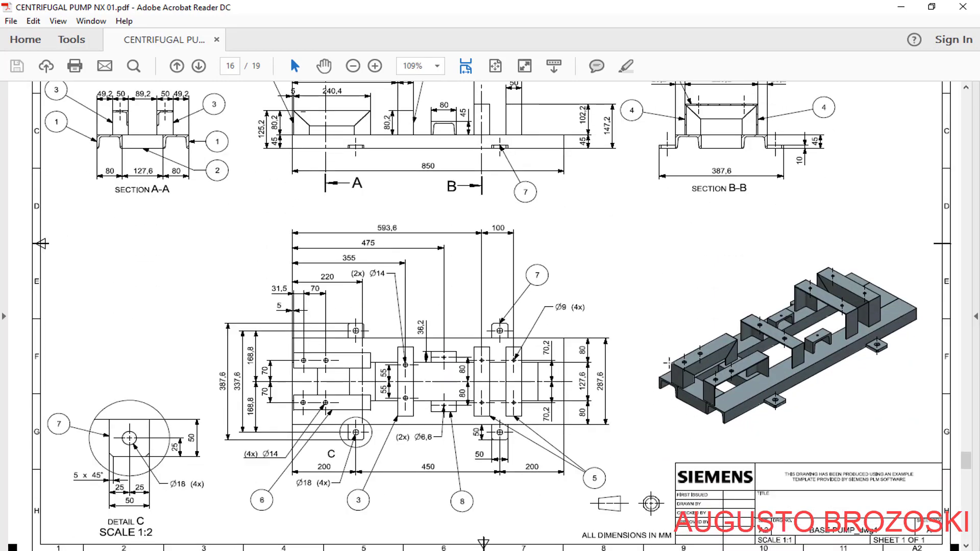
pyautogui.scroll(4, 666, 360)
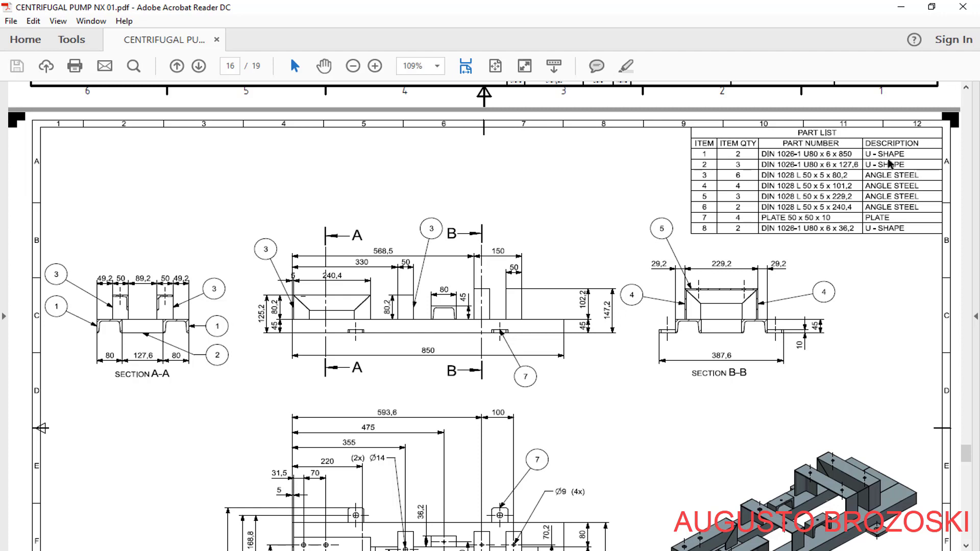
pyautogui.click(901, 7)
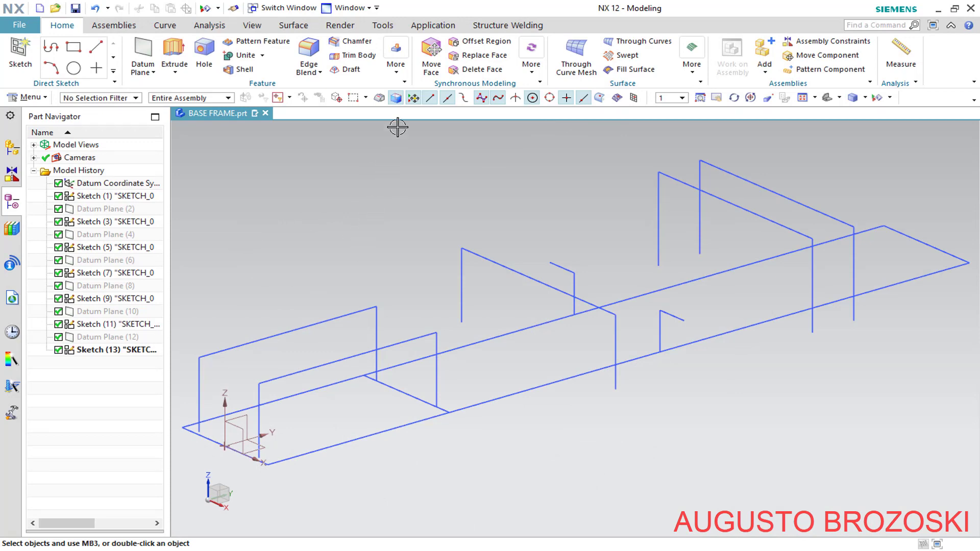
pyautogui.click(442, 26)
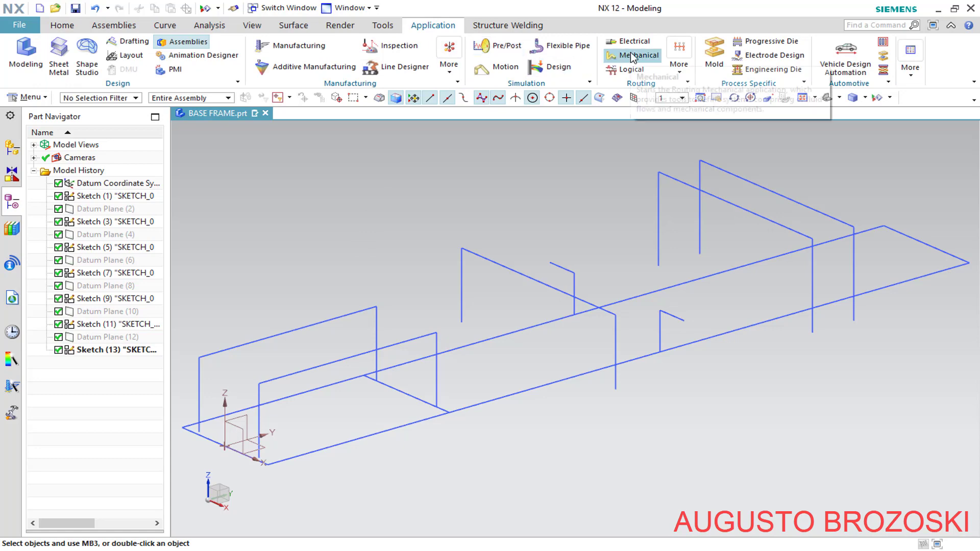
pyautogui.click(625, 56)
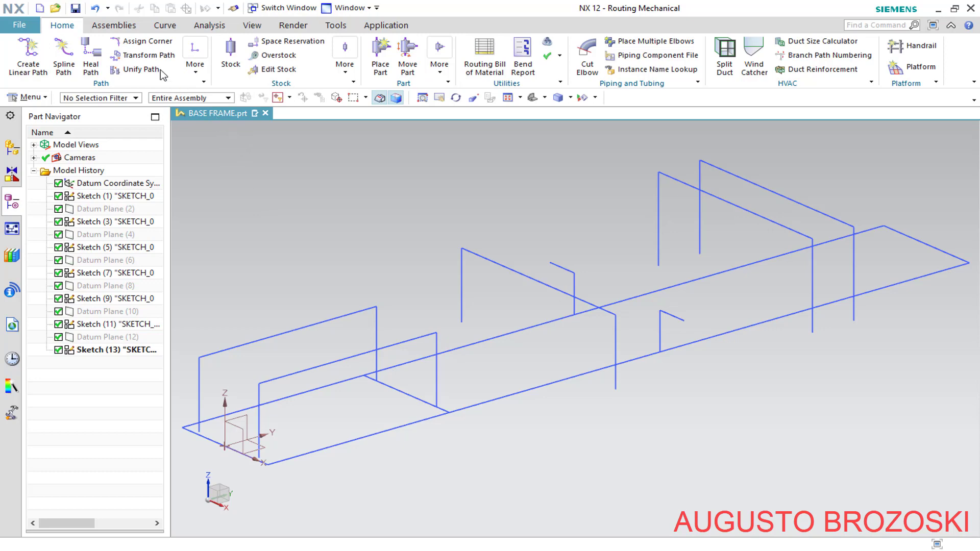
# Enable the display of connected ports in the routing preferences.
pyautogui.click(29, 26)
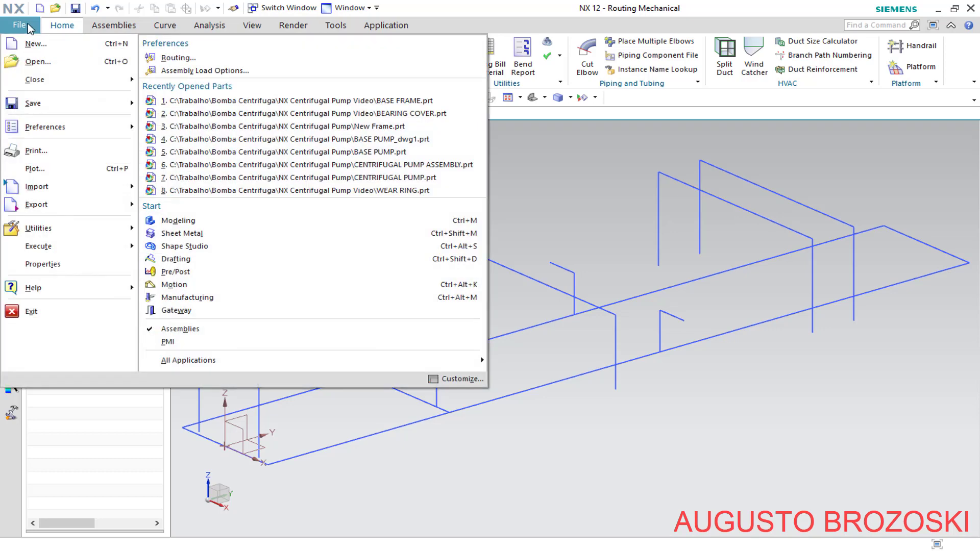
pyautogui.click(169, 58)
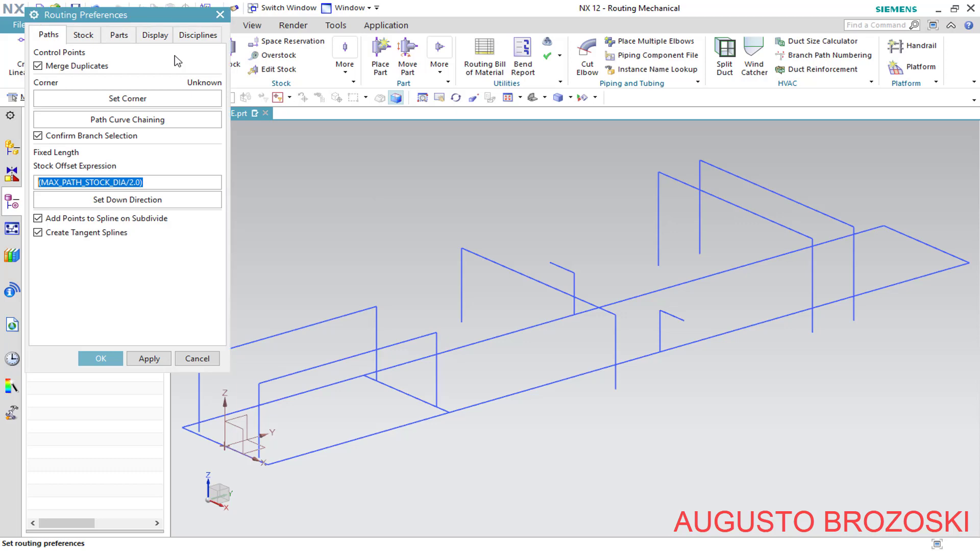
pyautogui.click(156, 36)
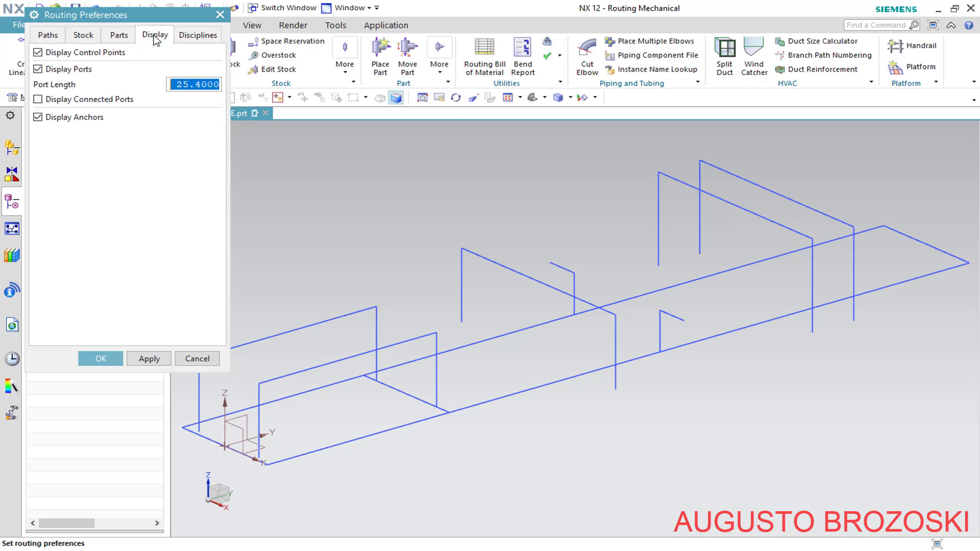
pyautogui.click(39, 100)
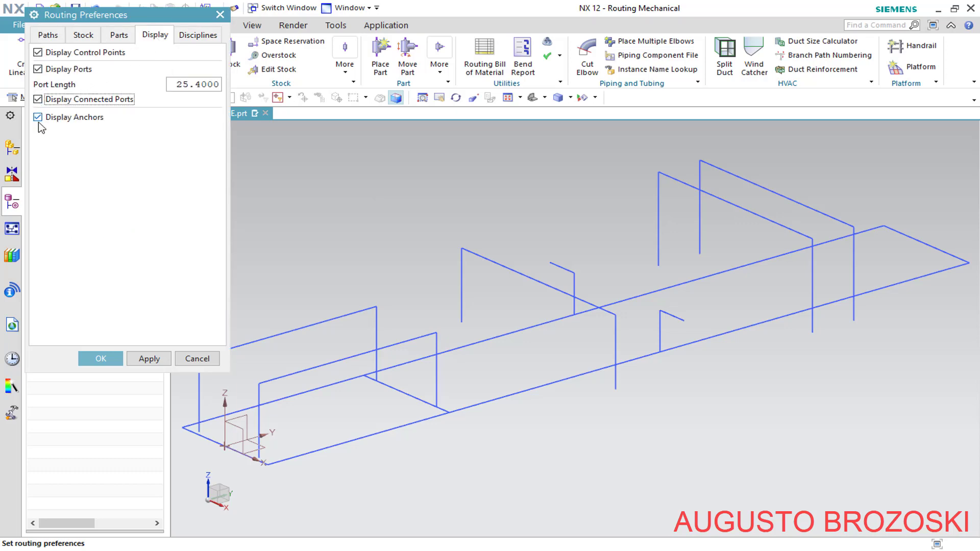
# Set the routing discipline to Steelwork and accept the routing preferences.
pyautogui.click(193, 35)
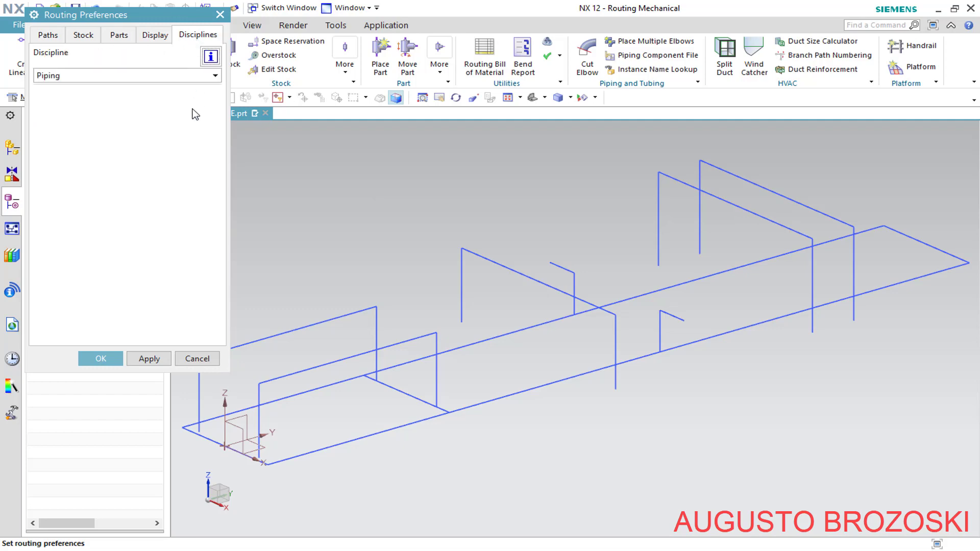
pyautogui.click(180, 78)
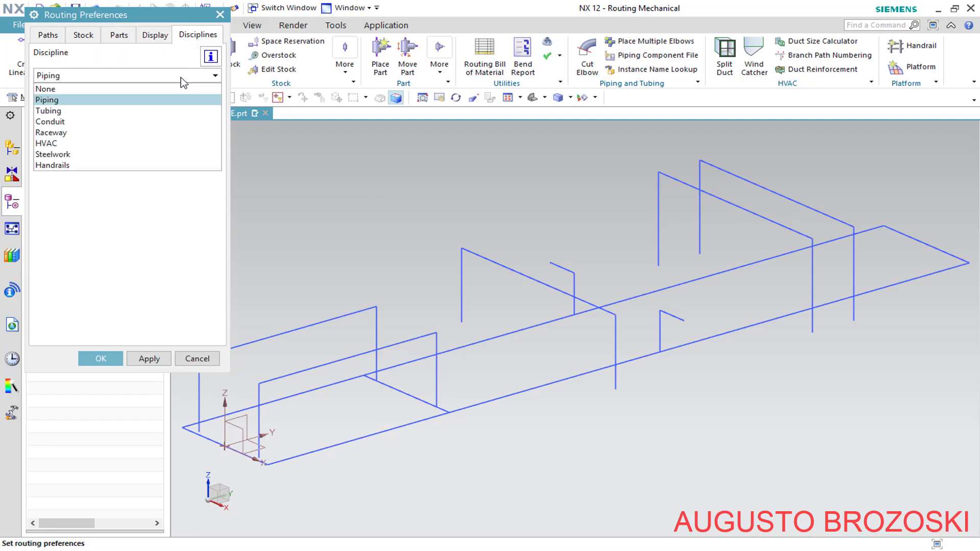
pyautogui.click(108, 155)
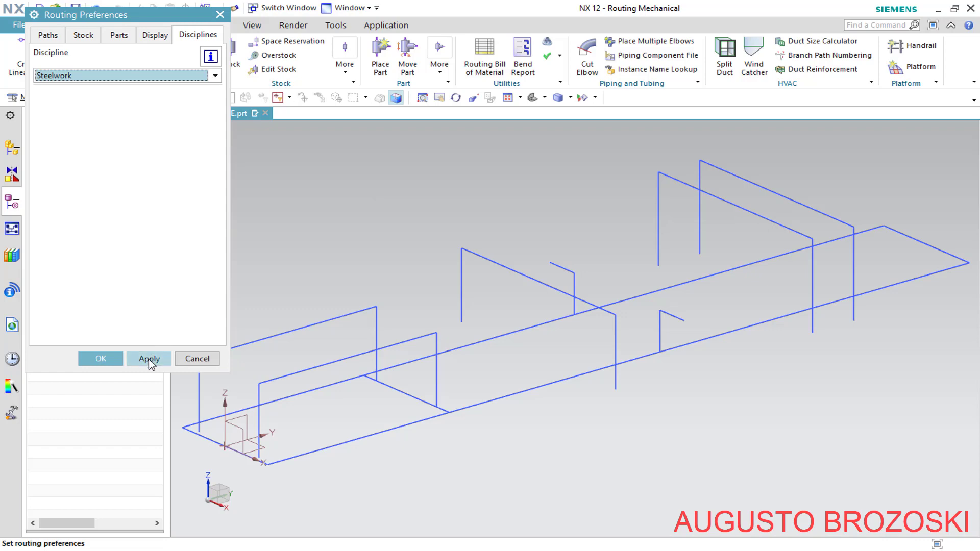
pyautogui.click(149, 359)
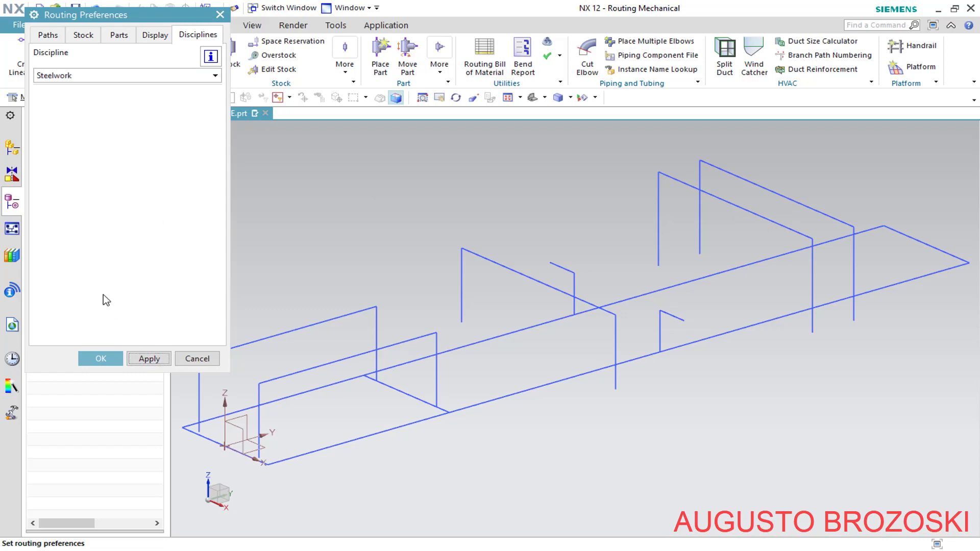
pyautogui.click(101, 359)
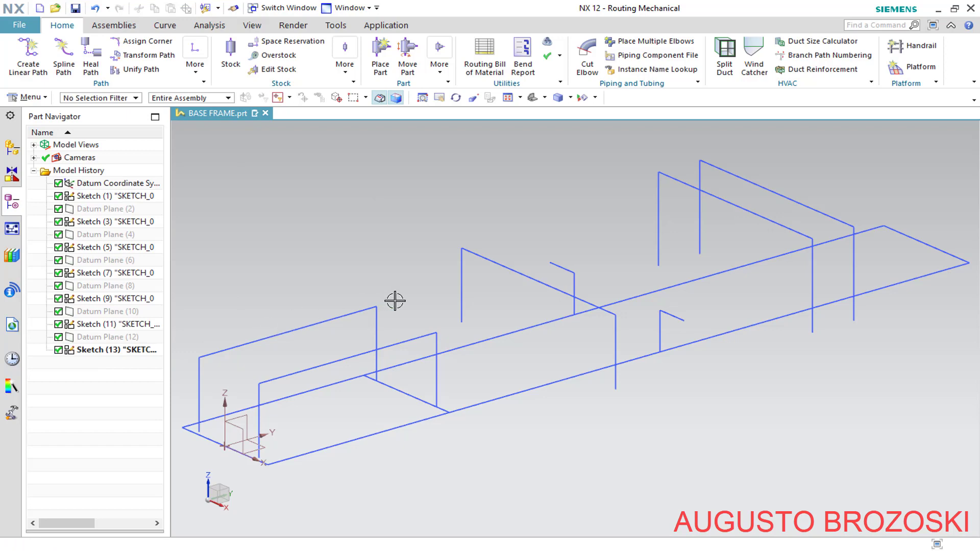
pyautogui.scroll(-2, 394, 301)
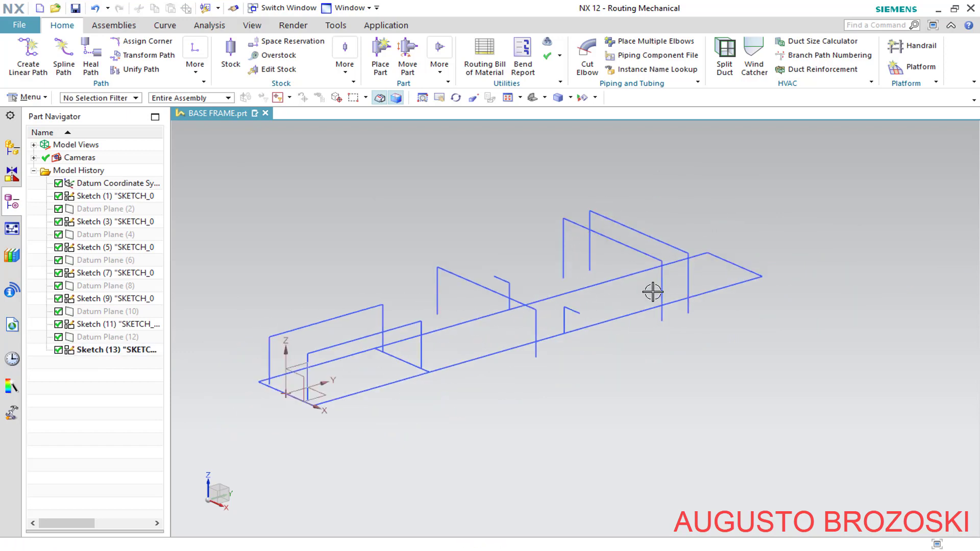
# Create routing path segments from all of the base frame's skeleton sketch curves with Connected Curves.
pyautogui.click(195, 72)
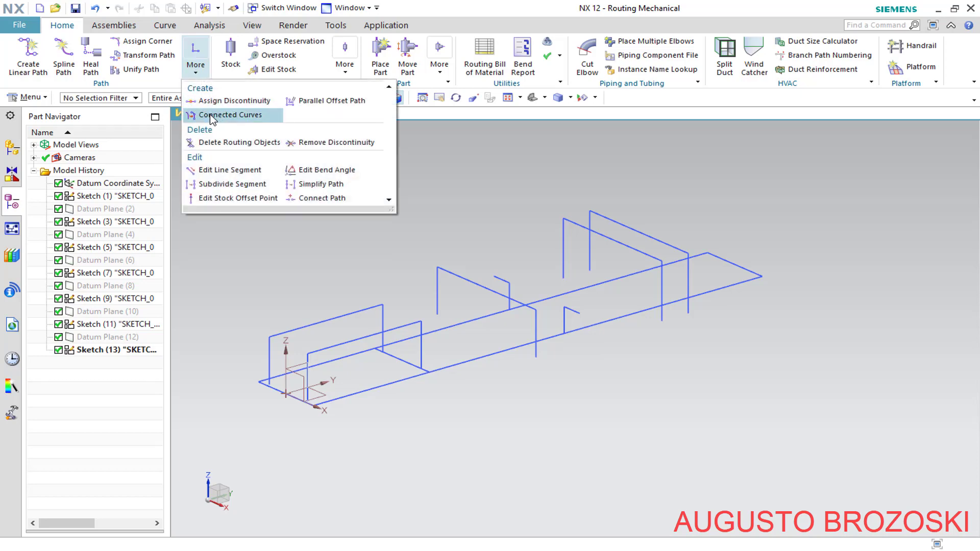
pyautogui.click(245, 119)
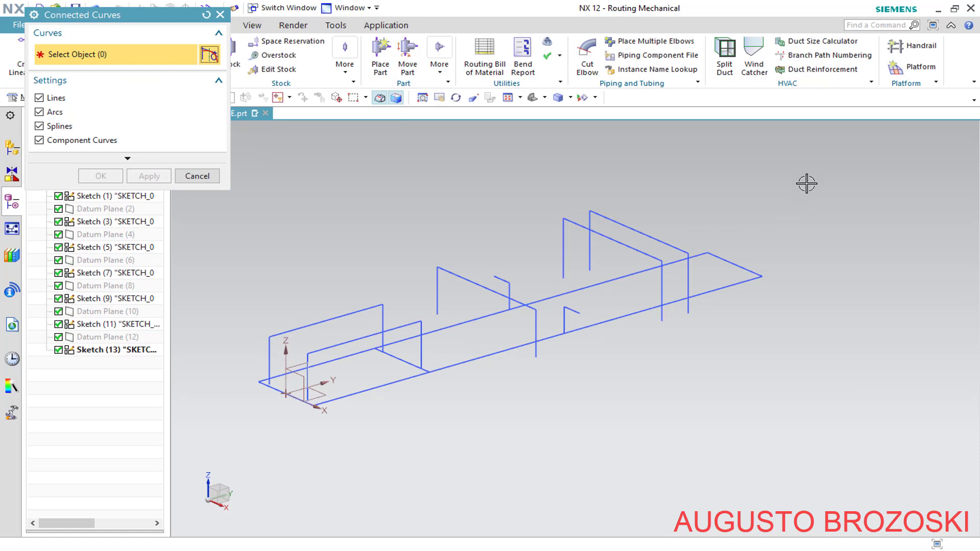
pyautogui.moveTo(807, 176); pyautogui.dragTo(212, 403)
pyautogui.click(110, 177)
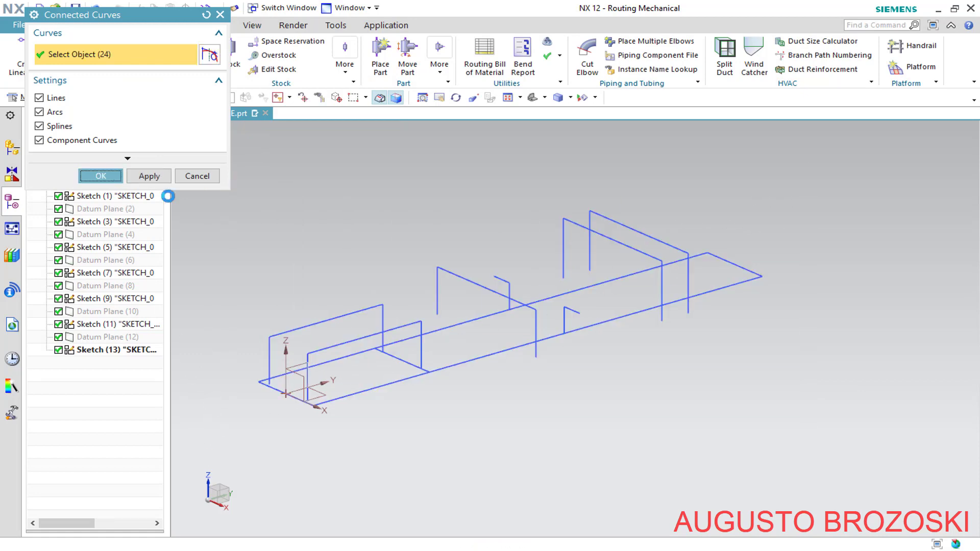
pyautogui.scroll(2, 241, 351)
pyautogui.scroll(1, 241, 352)
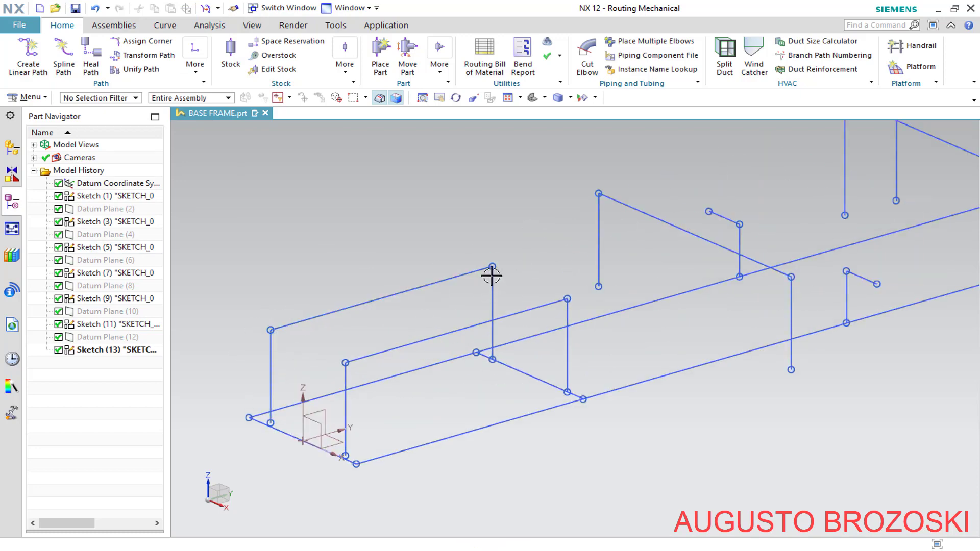
pyautogui.scroll(-1, 527, 268)
pyautogui.scroll(-1, 527, 268)
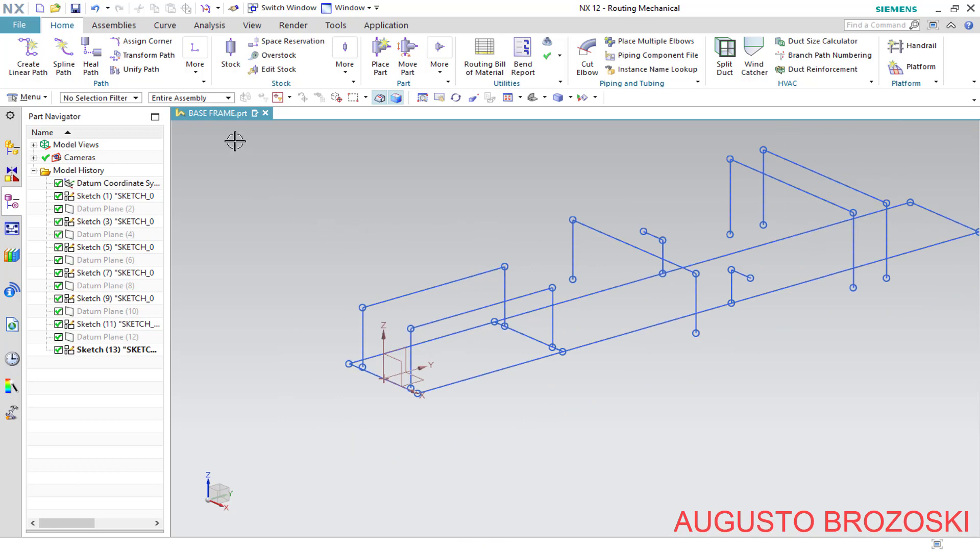
# Start the Stock command and open the item selection for specifying the steel profile.
pyautogui.click(228, 56)
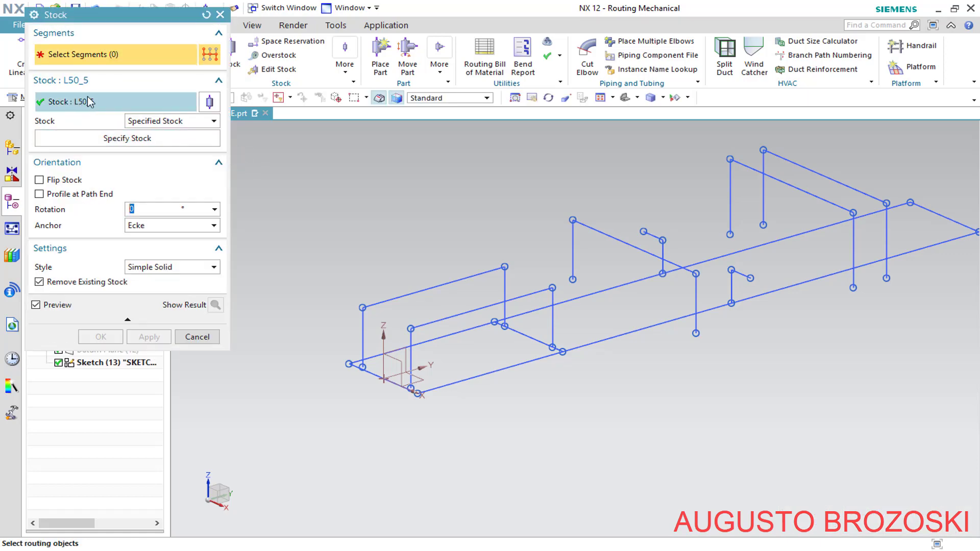
pyautogui.click(140, 140)
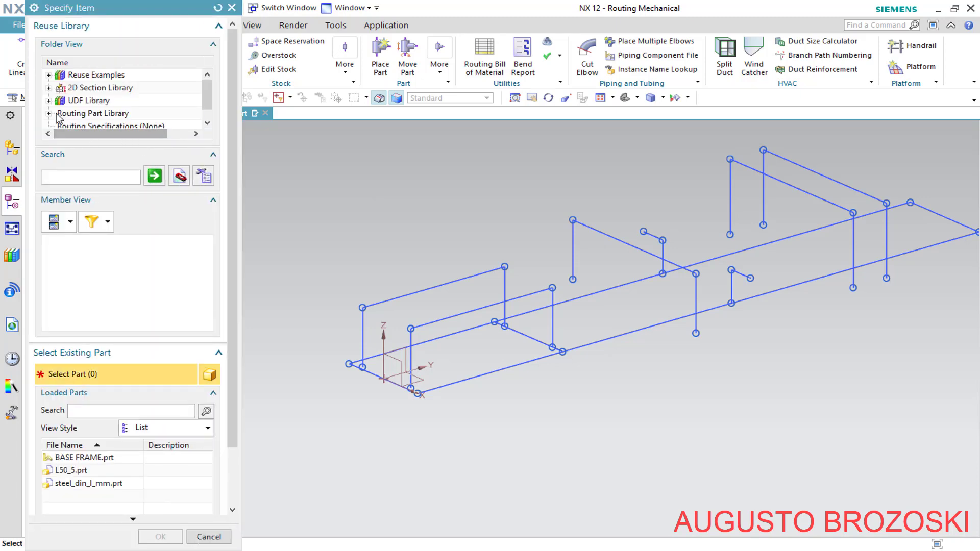
# Specify the U80 profile from the DIN 1026 U steel folder of the Routing Part Library as the stock.
pyautogui.click(50, 113)
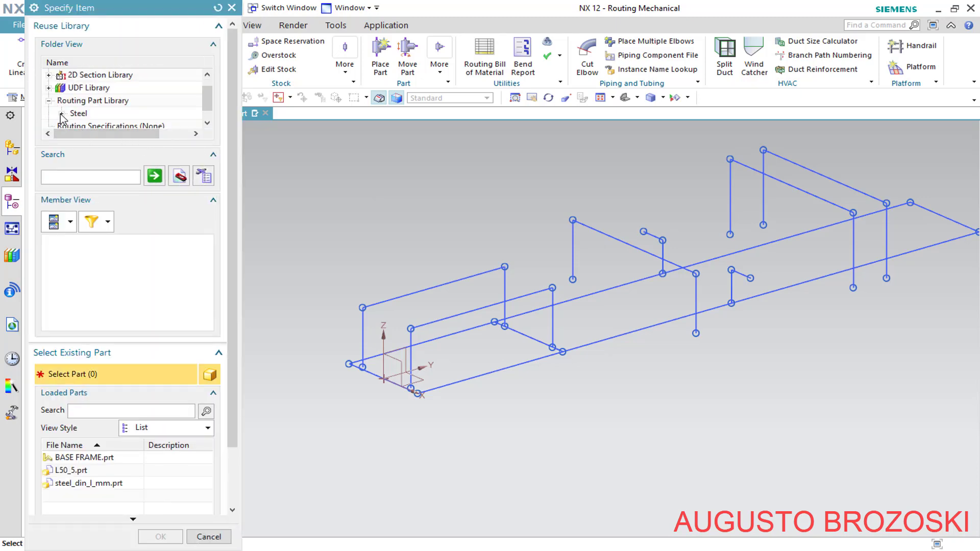
pyautogui.click(61, 114)
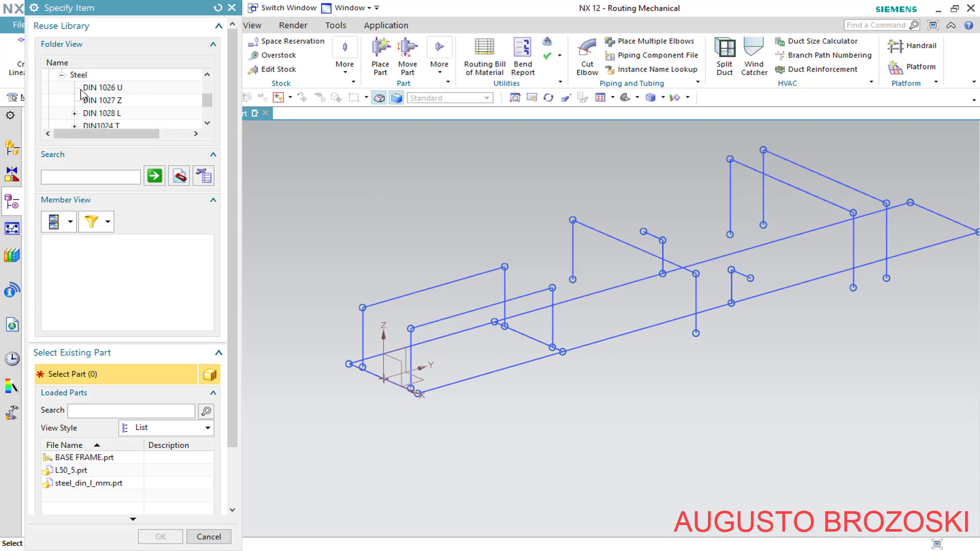
pyautogui.click(112, 89)
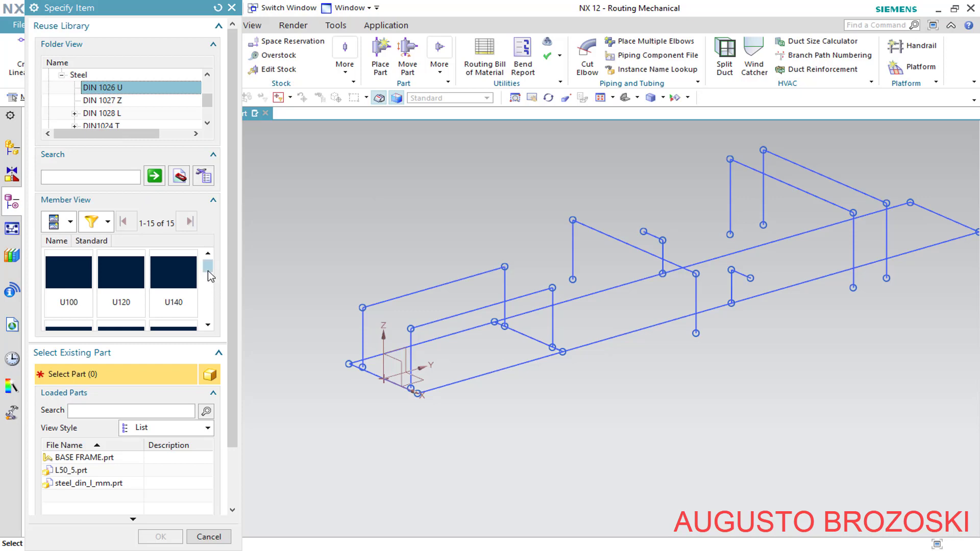
pyautogui.moveTo(208, 273); pyautogui.dragTo(208, 312)
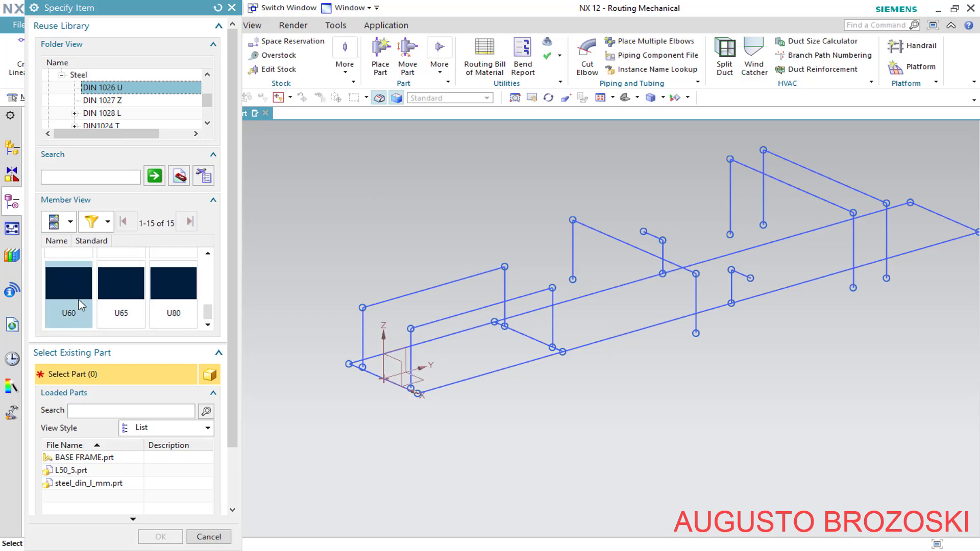
pyautogui.click(166, 300)
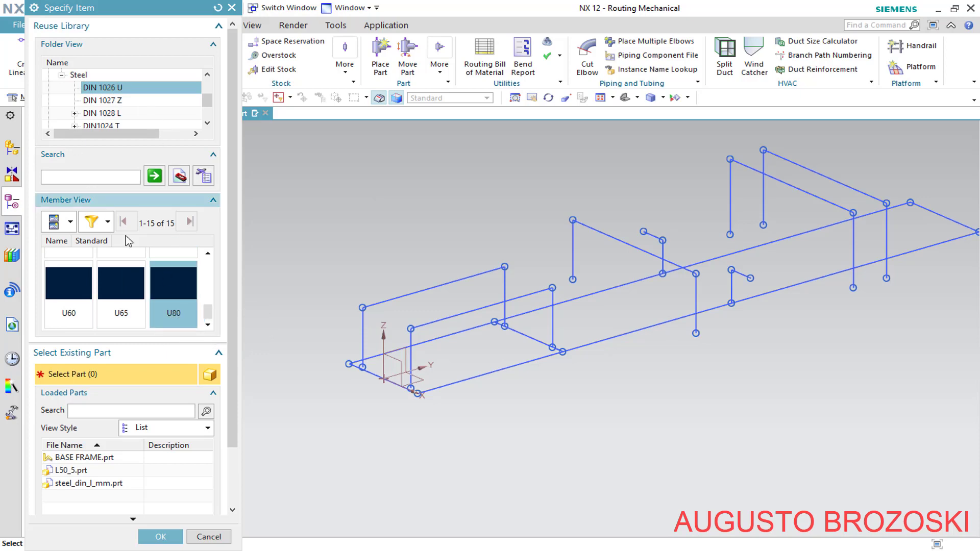
pyautogui.click(160, 537)
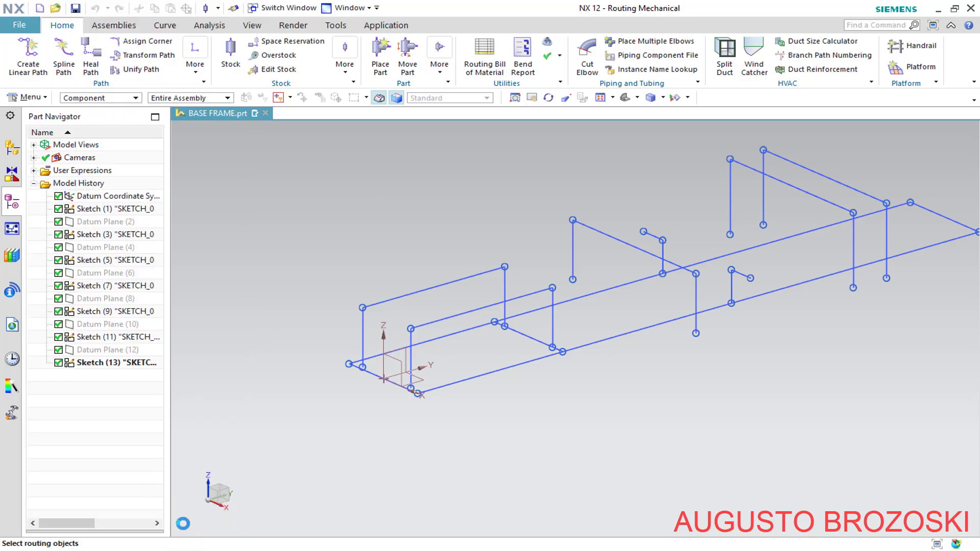
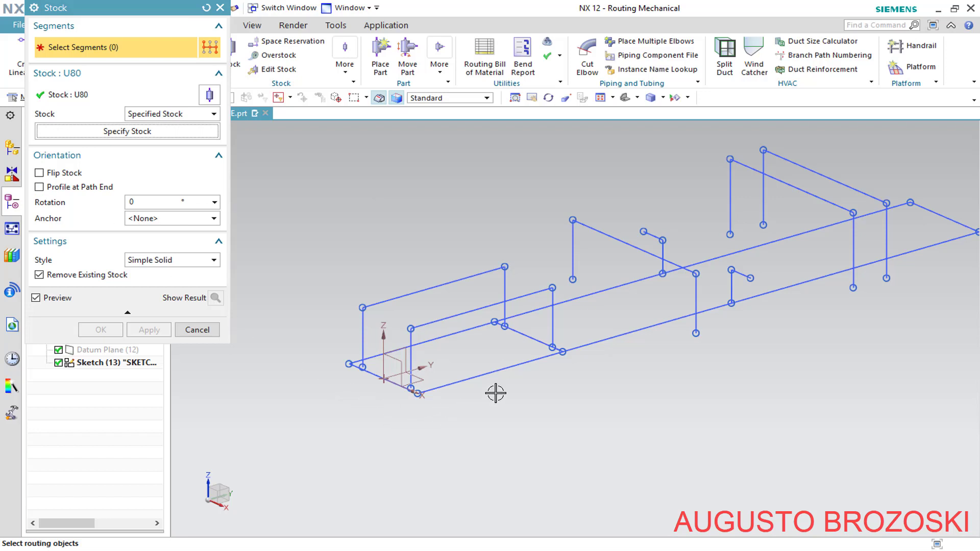
# Assign the U80 stock to the long base line on the +X side of the frame and inspect the profile's preview at its end.
pyautogui.scroll(-1, 489, 393)
pyautogui.click(481, 371)
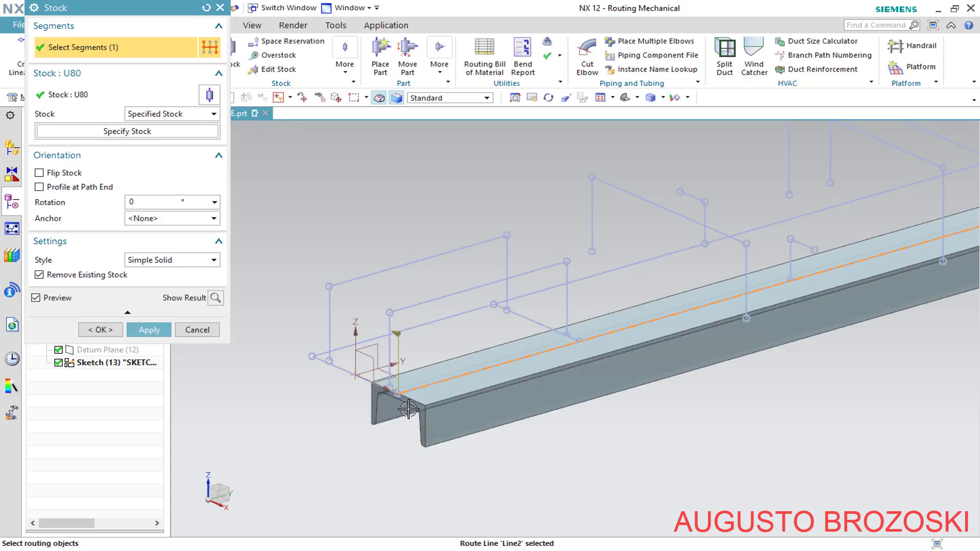
pyautogui.scroll(-2, 433, 412)
pyautogui.scroll(2, 393, 400)
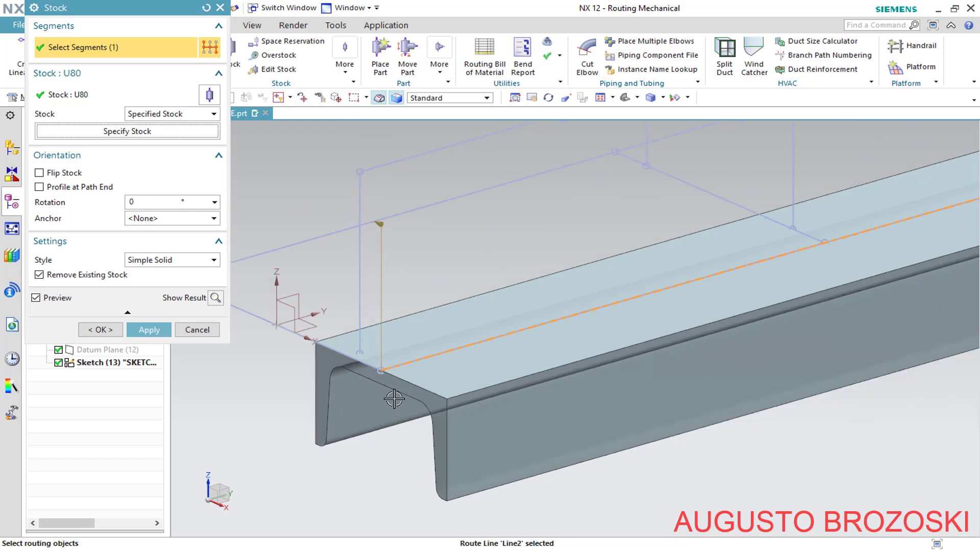
pyautogui.scroll(2, 304, 383)
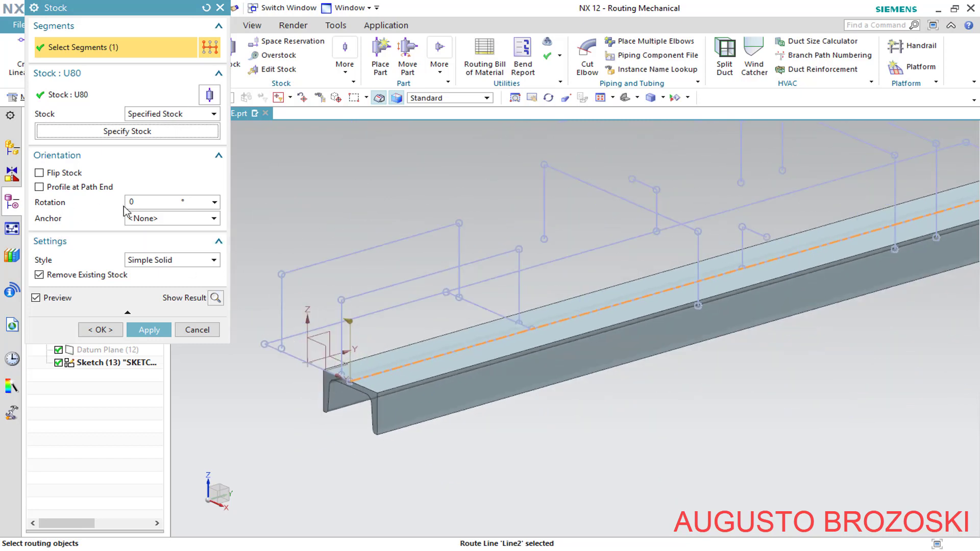
# Try a 180° rotation of the U80 profile about its path, and return the rotation to 0°.
pyautogui.click(144, 204)
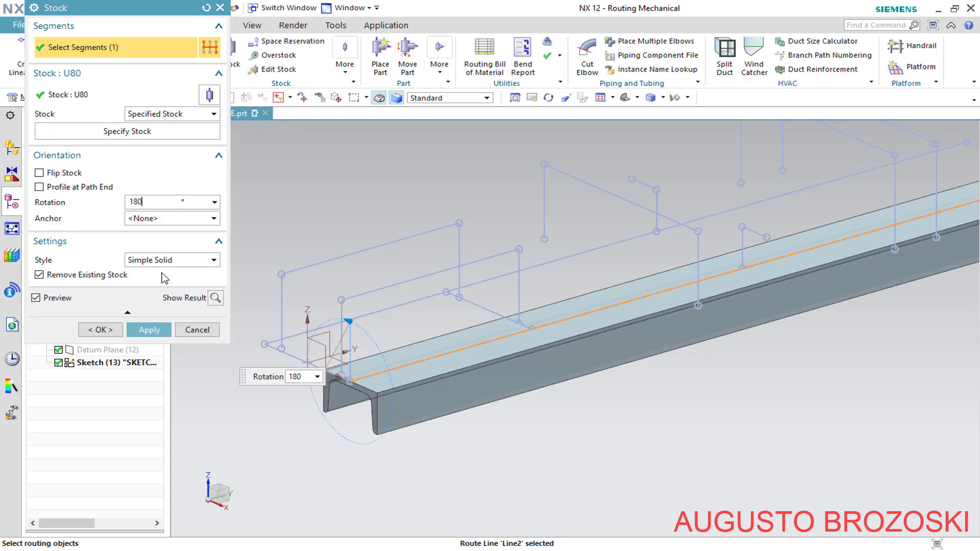
pyautogui.write('180')
pyautogui.press('Return')
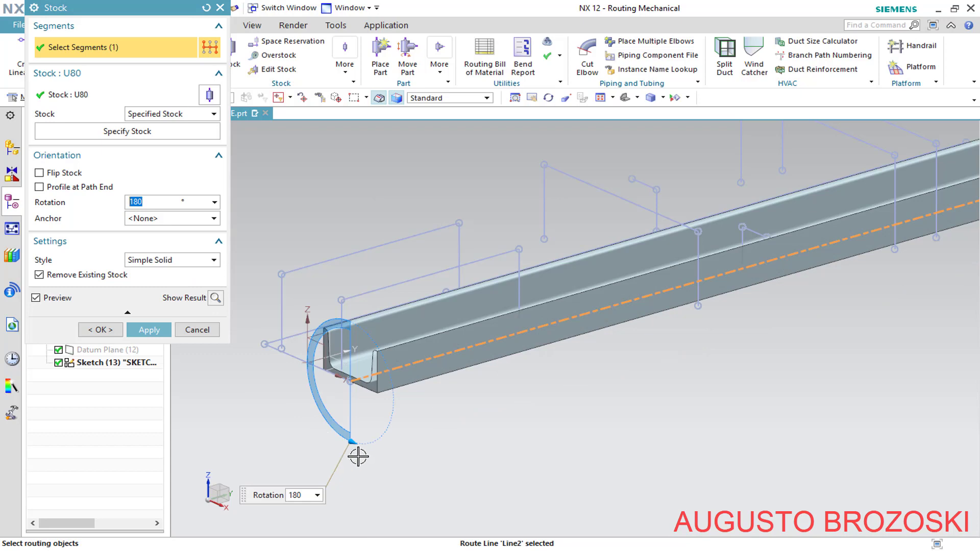
pyautogui.moveTo(350, 439); pyautogui.dragTo(353, 323)
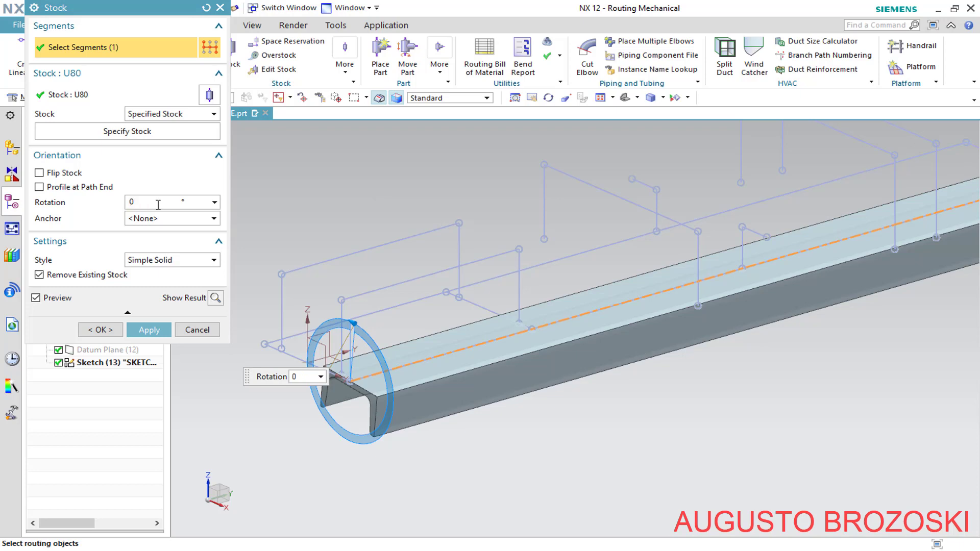
pyautogui.press('Return')
# Compare the corner anchors, set the anchor to ECKE, and apply the U80 stock to the long +X base line.
pyautogui.scroll(2, 312, 406)
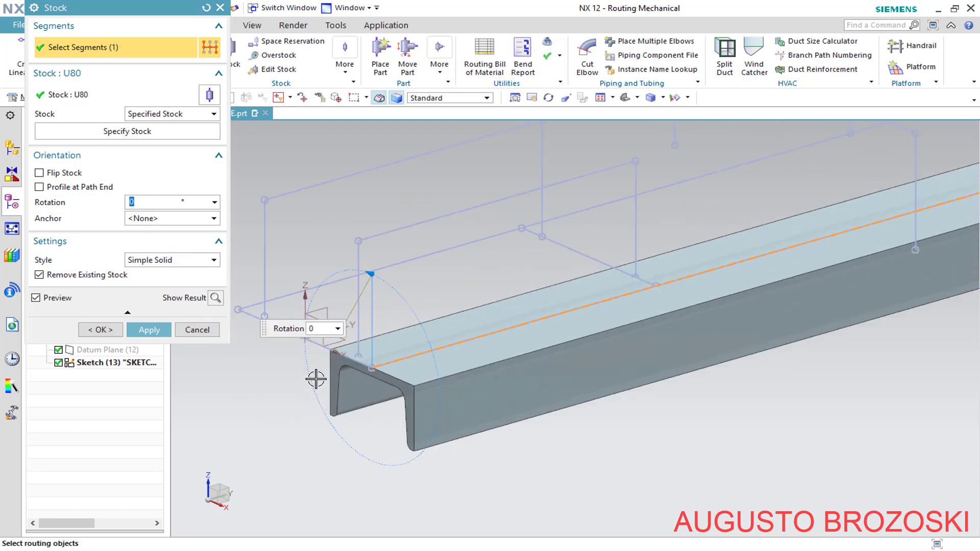
pyautogui.scroll(1, 316, 379)
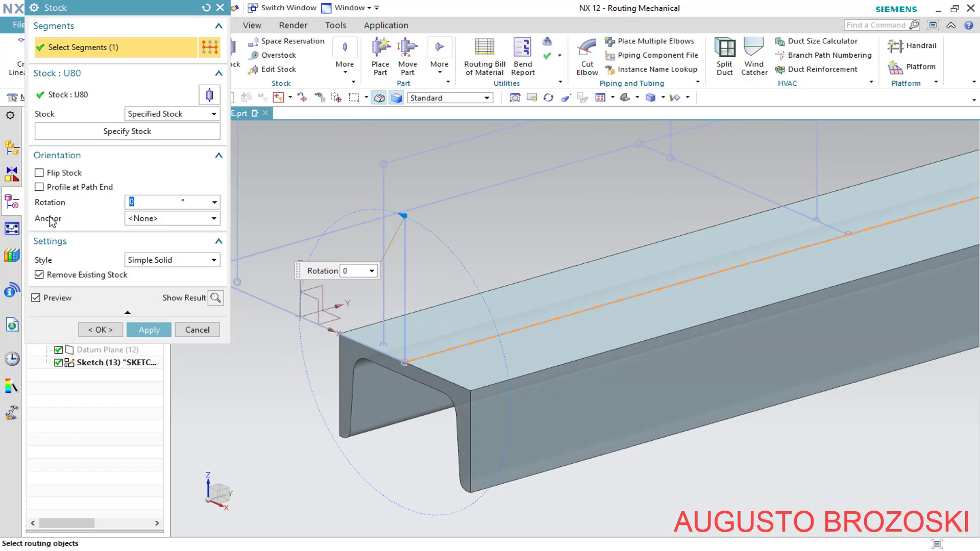
pyautogui.click(214, 219)
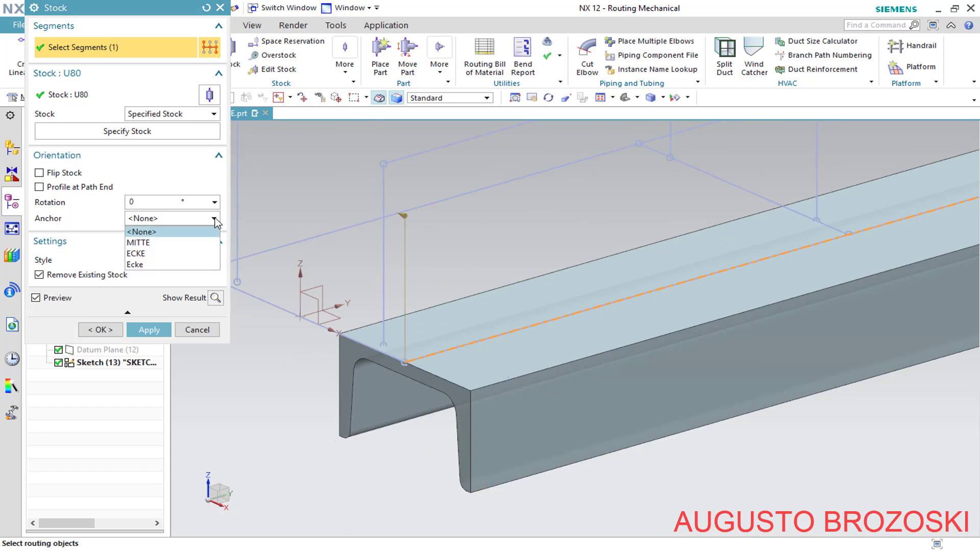
pyautogui.click(169, 265)
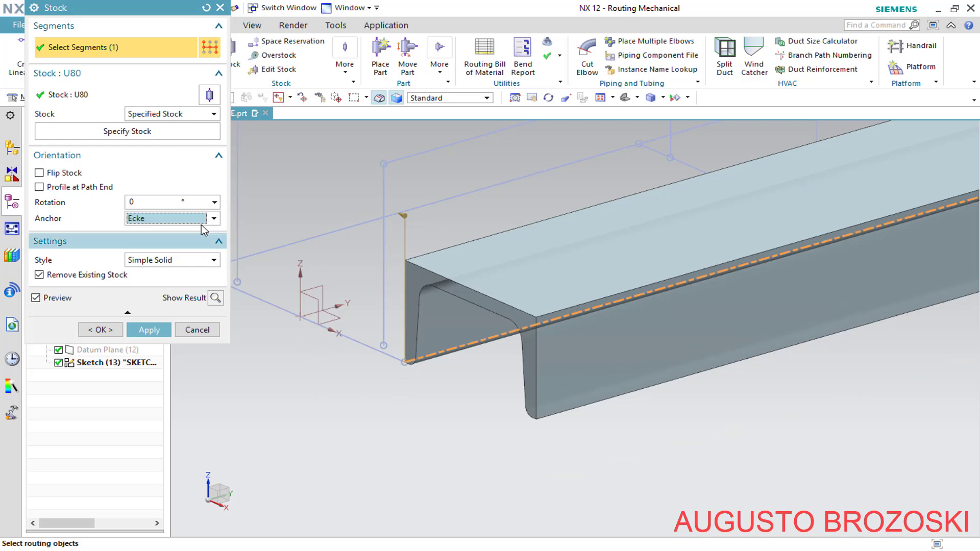
pyautogui.click(203, 218)
pyautogui.click(161, 254)
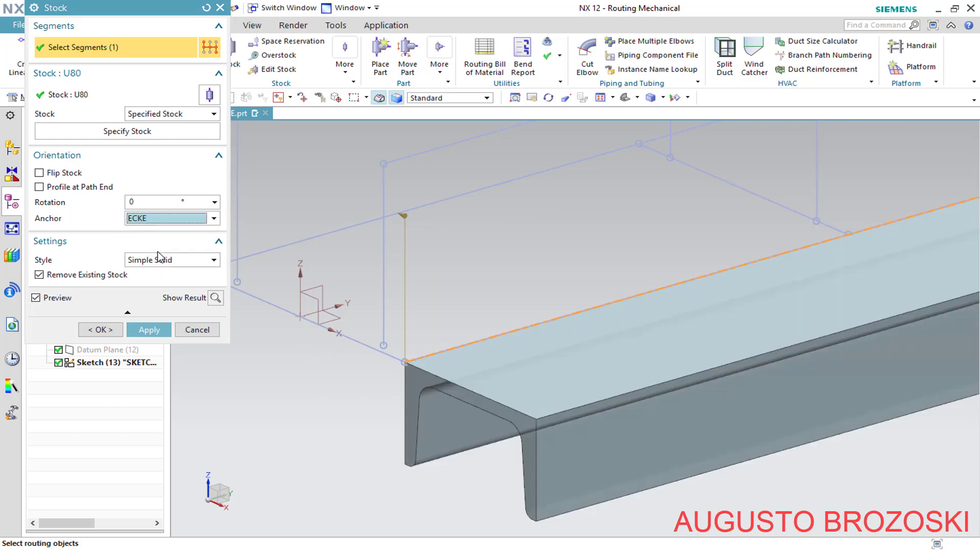
pyautogui.scroll(-2, 314, 391)
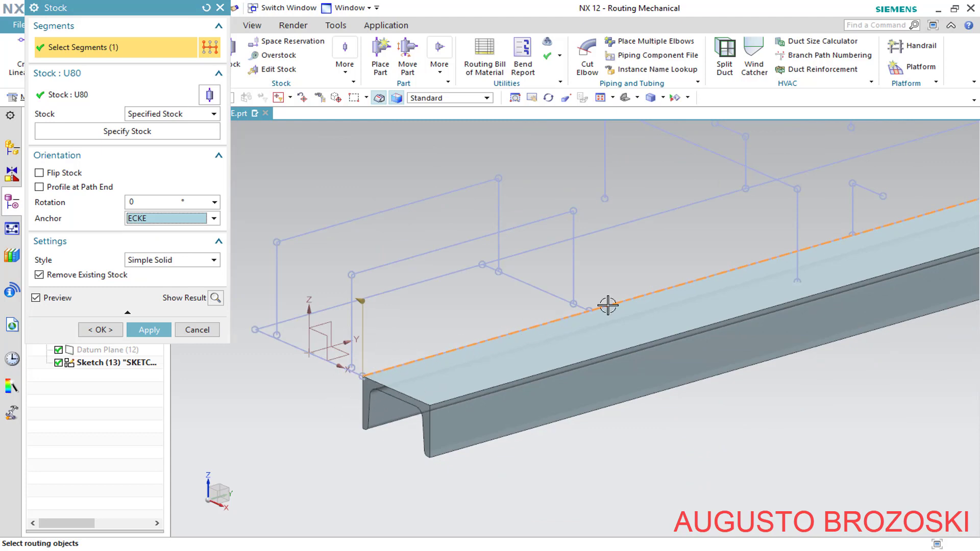
pyautogui.click(158, 333)
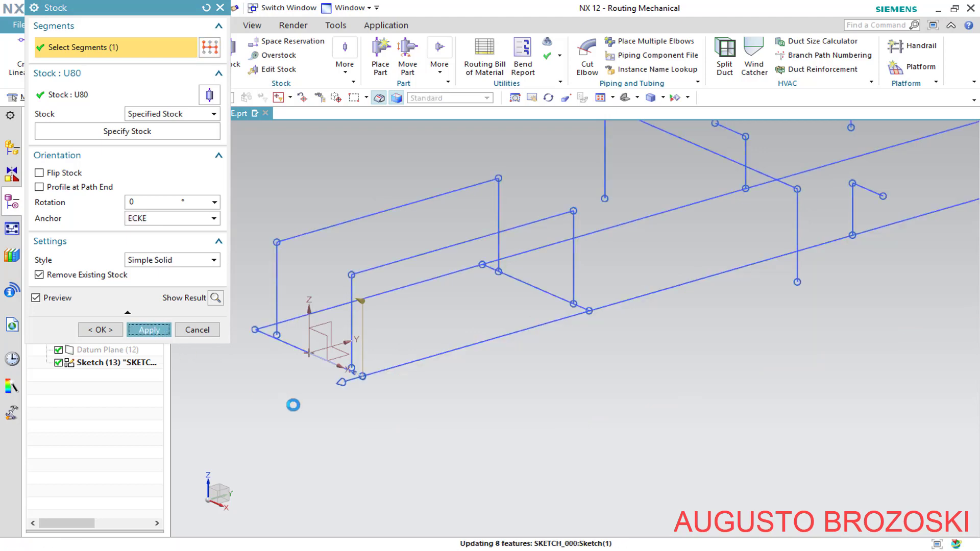
pyautogui.scroll(-2, 317, 404)
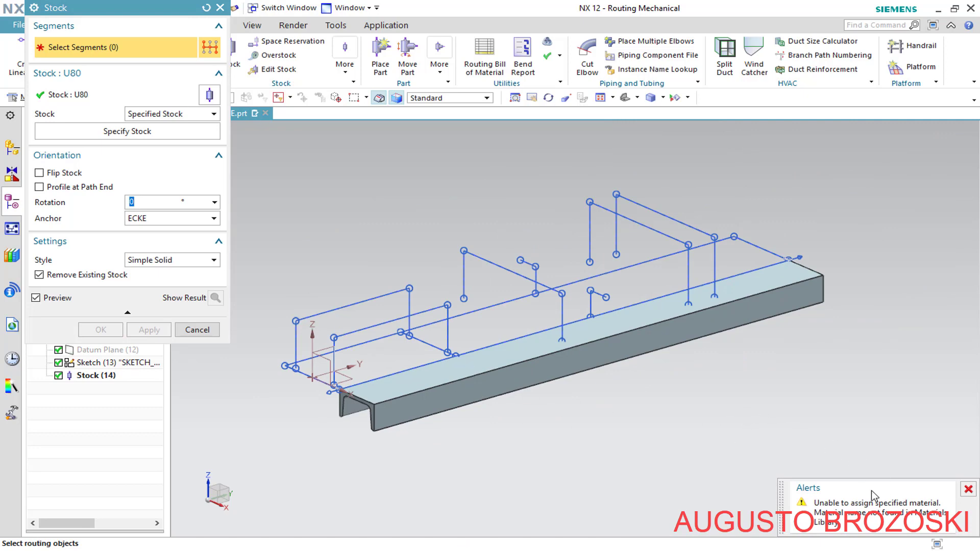
pyautogui.click(969, 490)
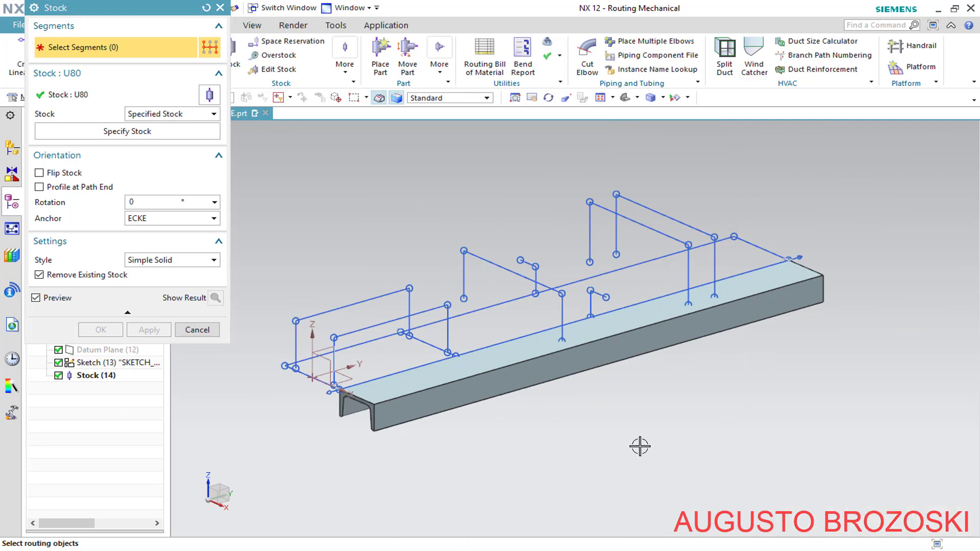
# Apply U80 stock with the ECKE anchor and 0° rotation to the opposite long base line.
pyautogui.scroll(1, 314, 391)
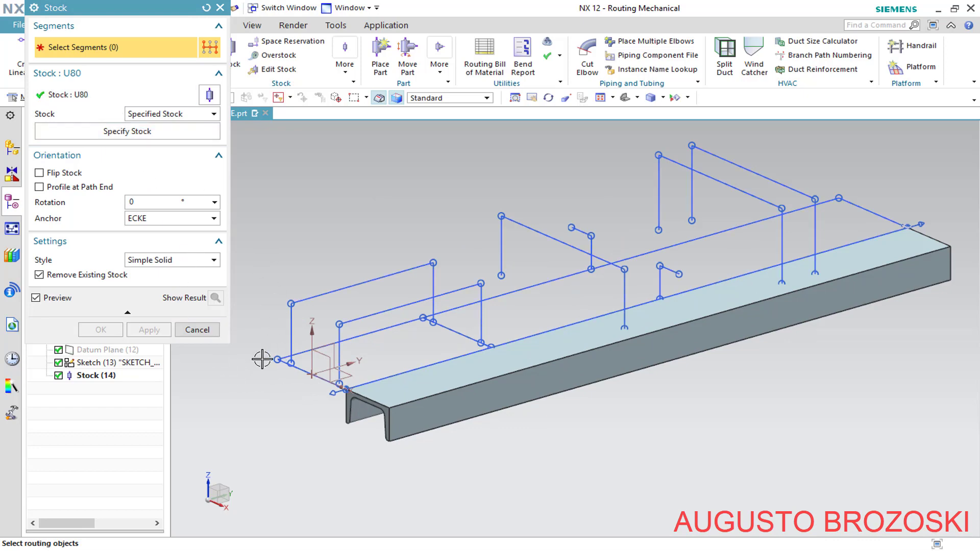
pyautogui.scroll(2, 263, 359)
pyautogui.click(323, 346)
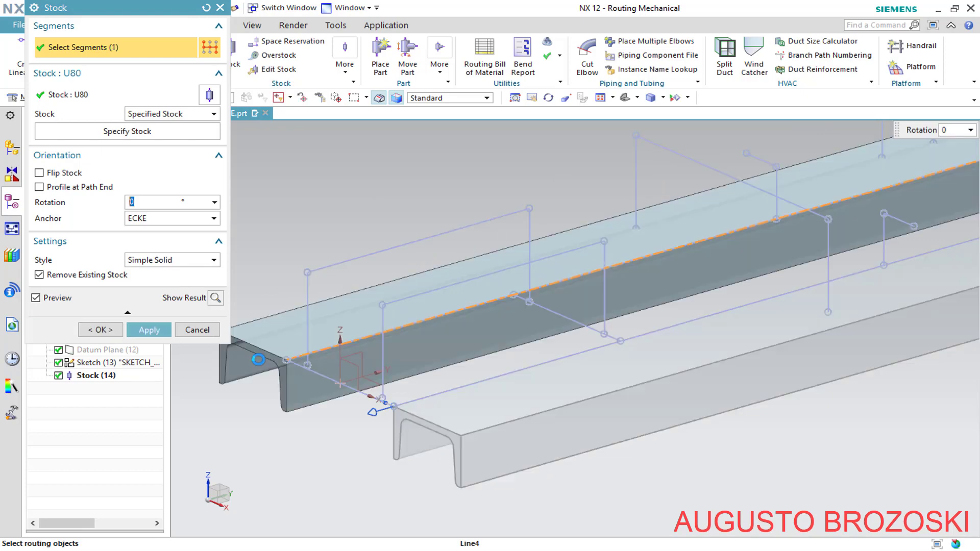
pyautogui.scroll(-3, 298, 380)
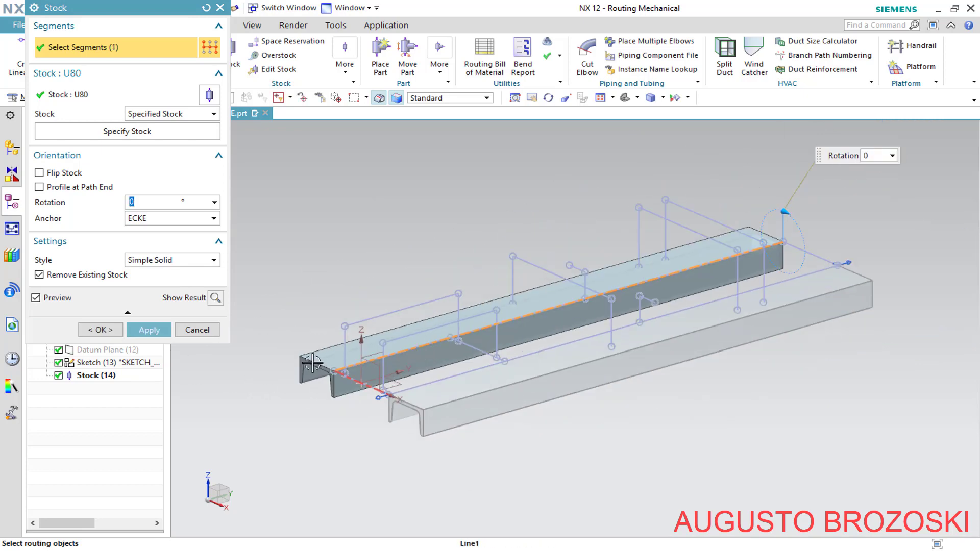
pyautogui.click(150, 330)
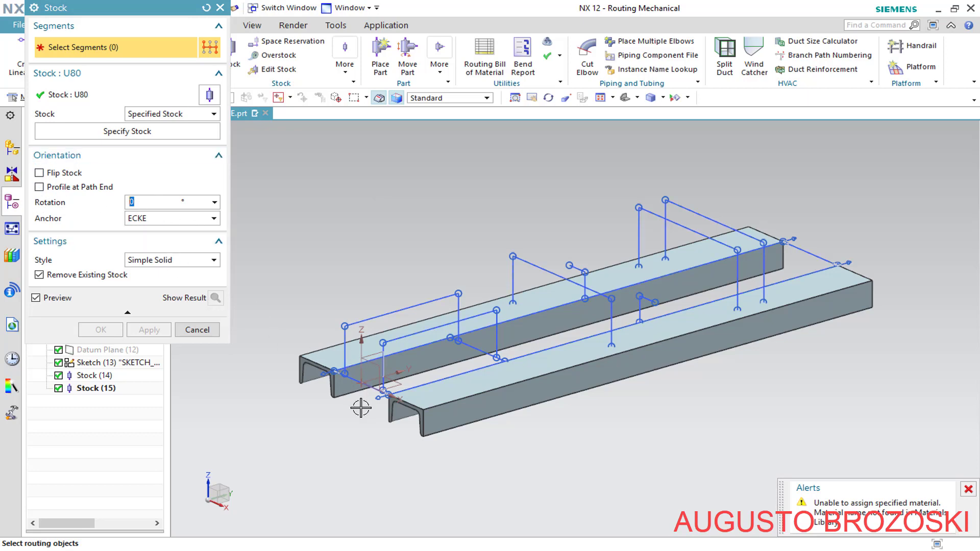
# Select the short base line at the origin end for U80 stock, try the Ecke anchor, and return to ECKE.
pyautogui.scroll(5, 370, 383)
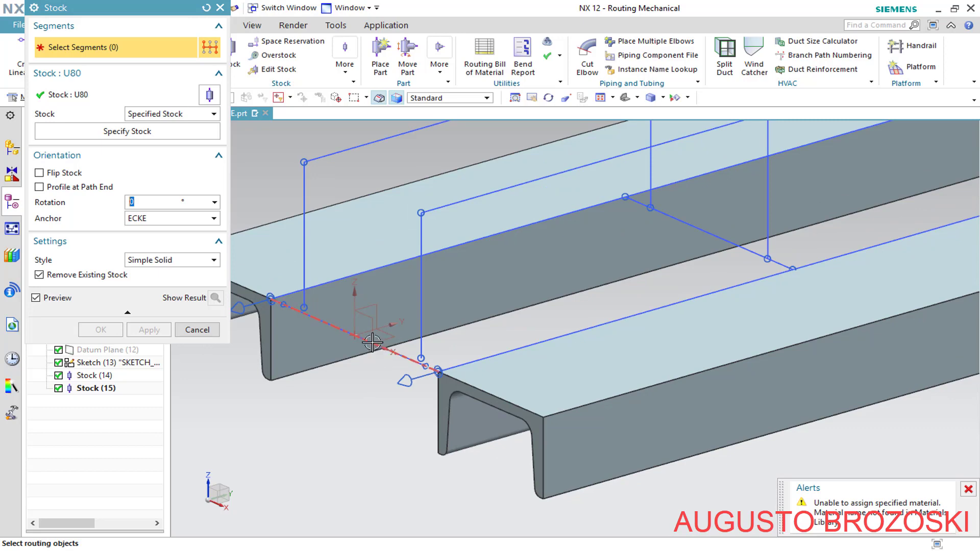
pyautogui.click(388, 347)
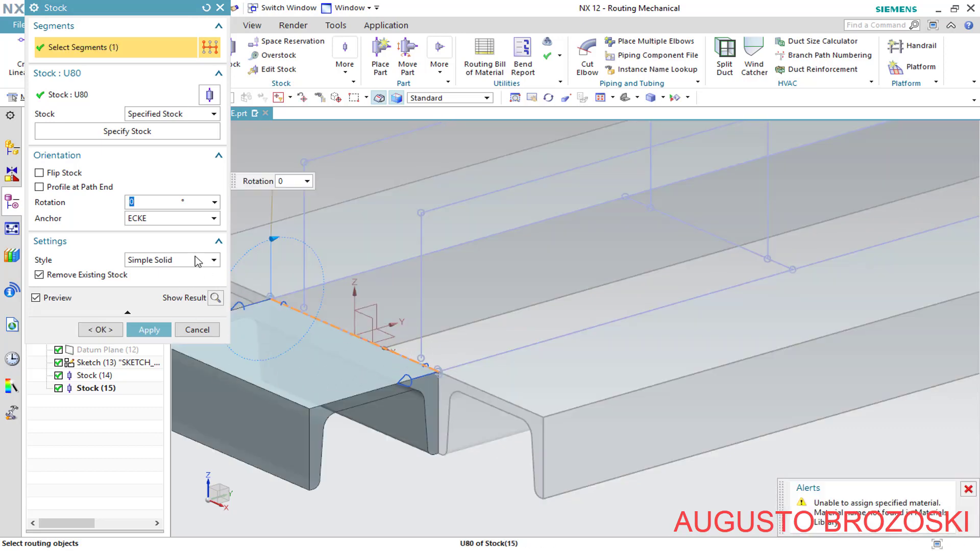
pyautogui.click(214, 218)
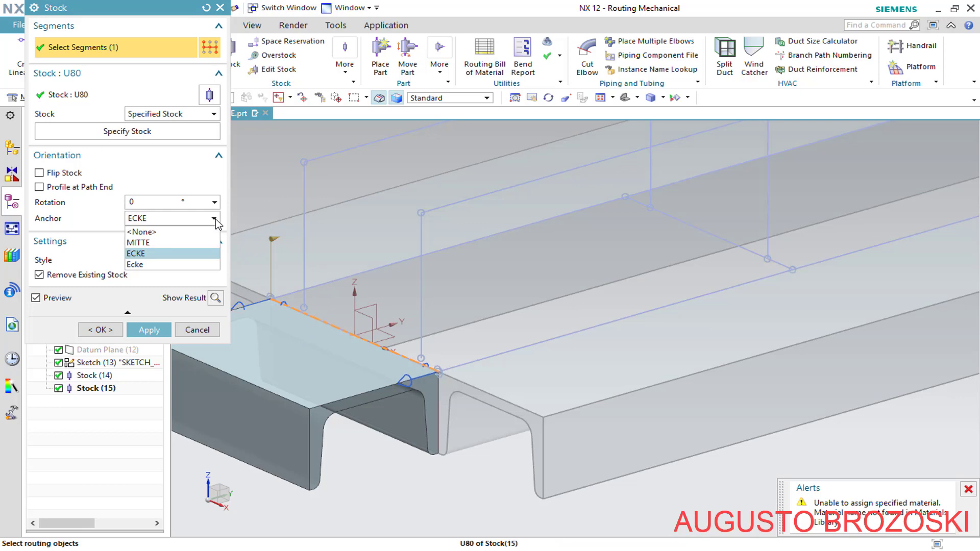
pyautogui.click(168, 265)
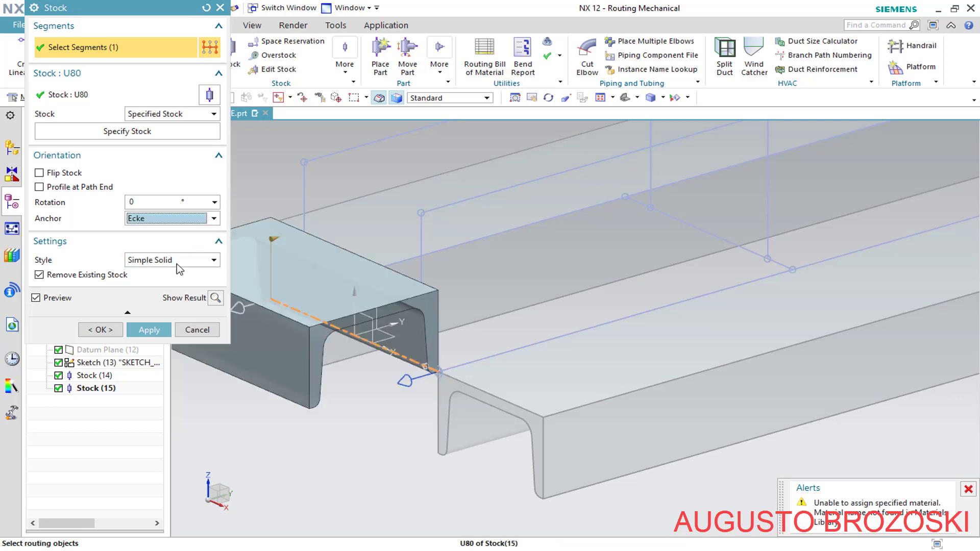
pyautogui.click(214, 219)
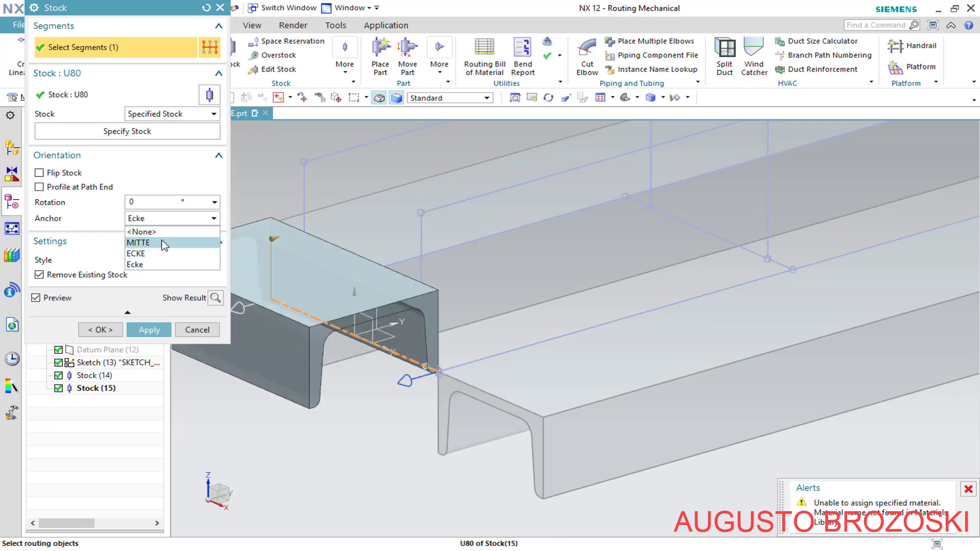
pyautogui.click(138, 253)
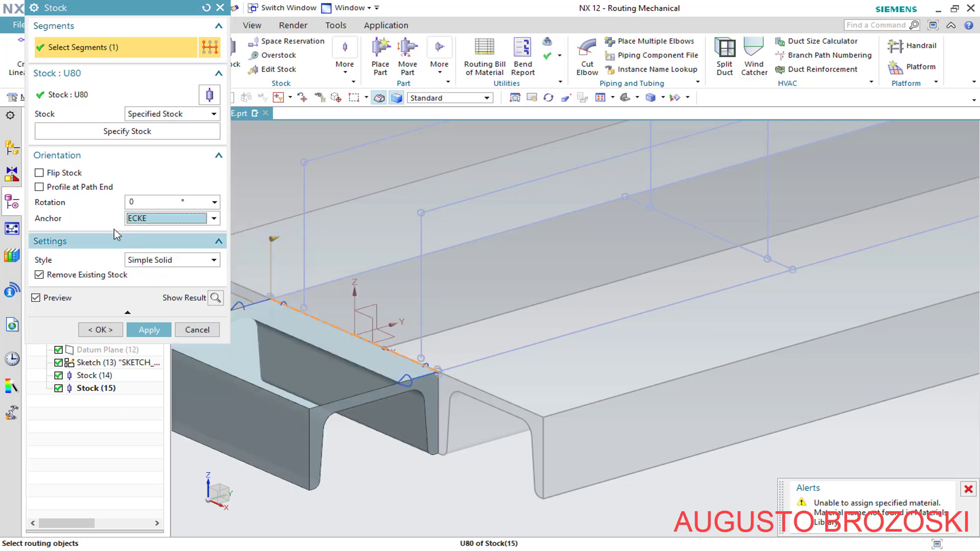
# Enable Flip Stock and Profile at Path End for the end crossmember's channel, with the rotation at 0°.
pyautogui.click(39, 173)
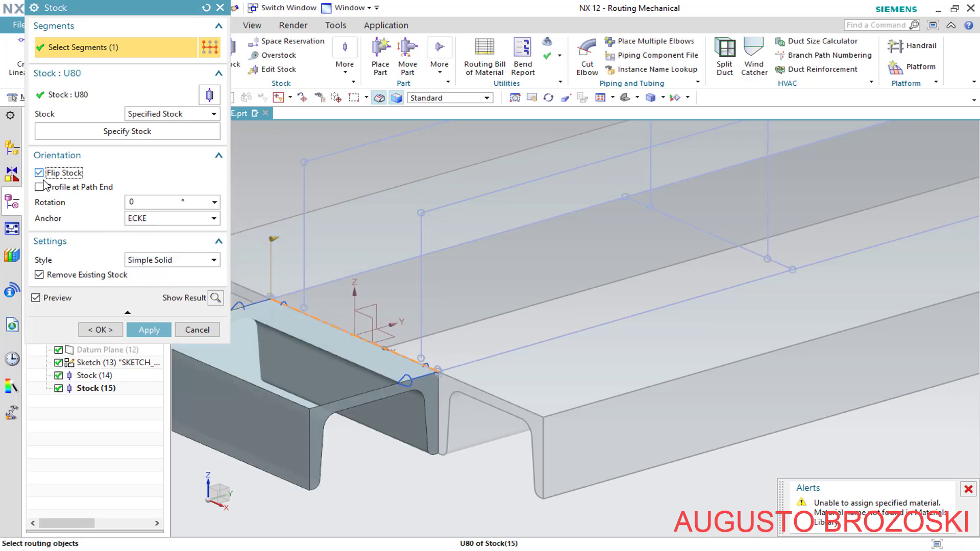
pyautogui.click(43, 187)
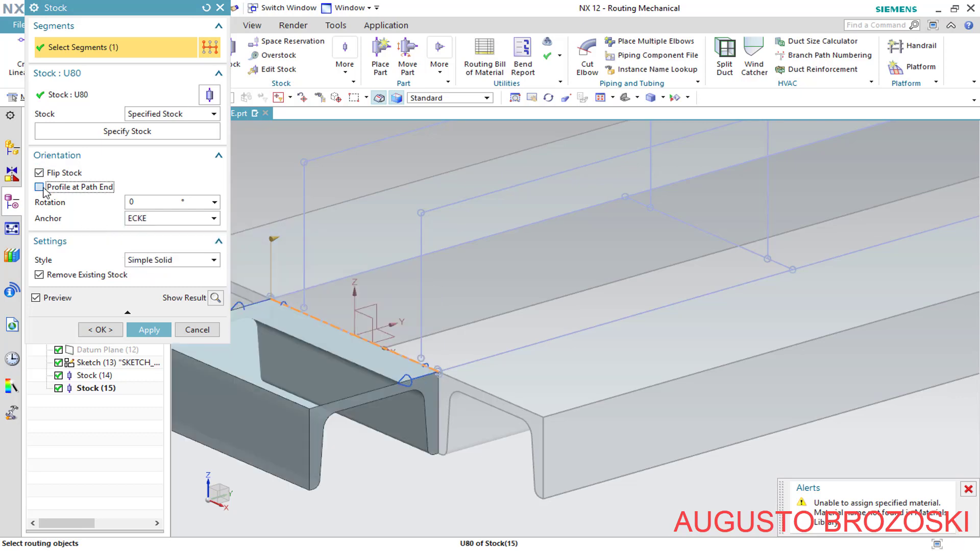
pyautogui.click(156, 200)
pyautogui.press('Return')
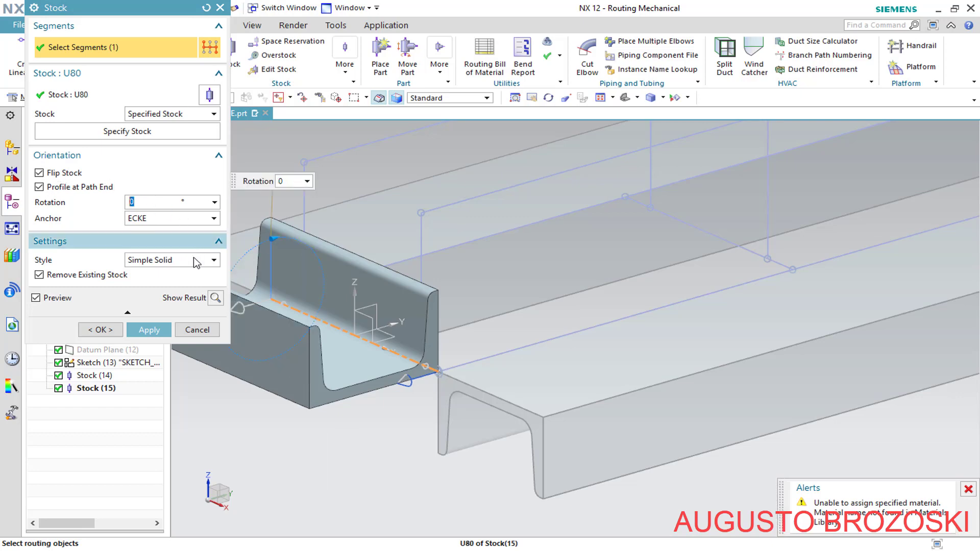
# Try the Ecke anchor for the origin-end crossmember, turn off Profile at Path End, and set the channel's rotation to 180°.
pyautogui.click(203, 219)
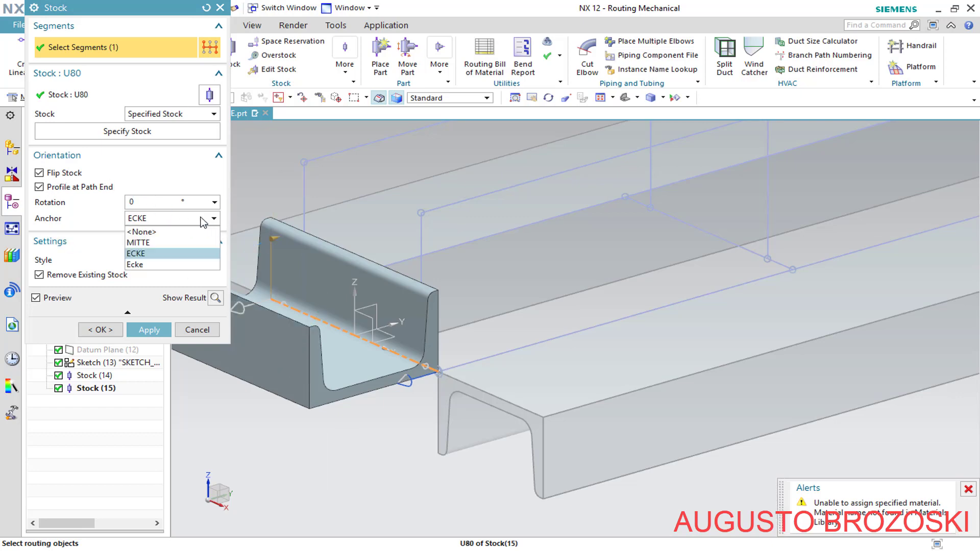
pyautogui.click(149, 265)
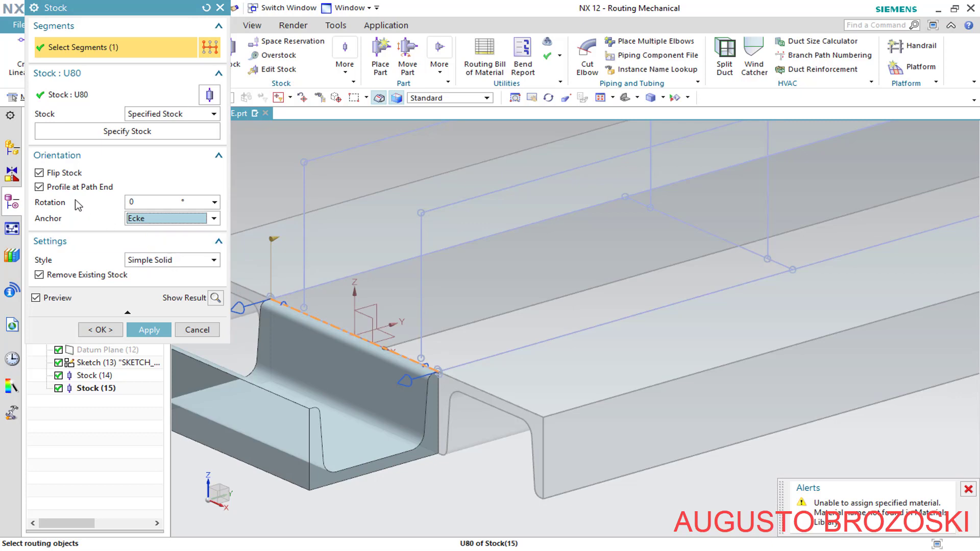
pyautogui.click(49, 187)
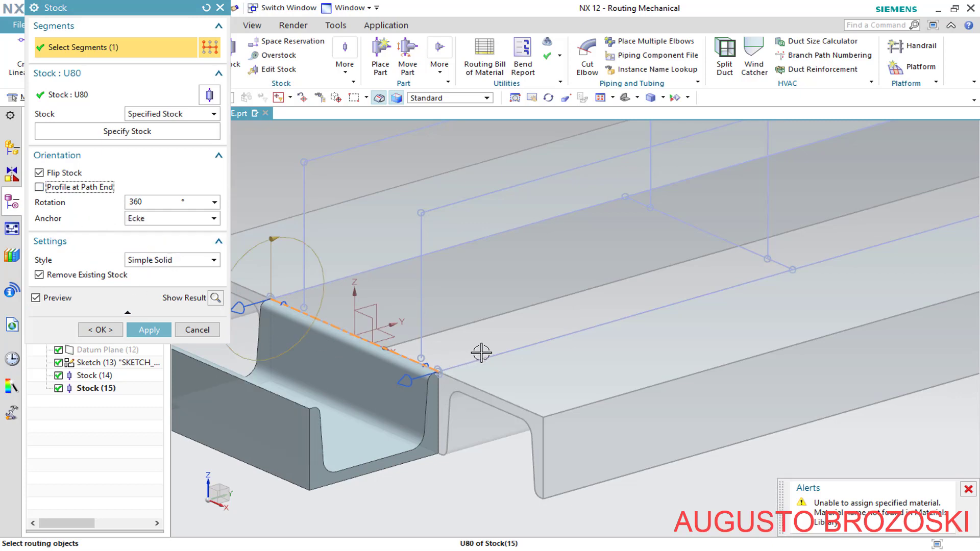
pyautogui.scroll(1, 481, 352)
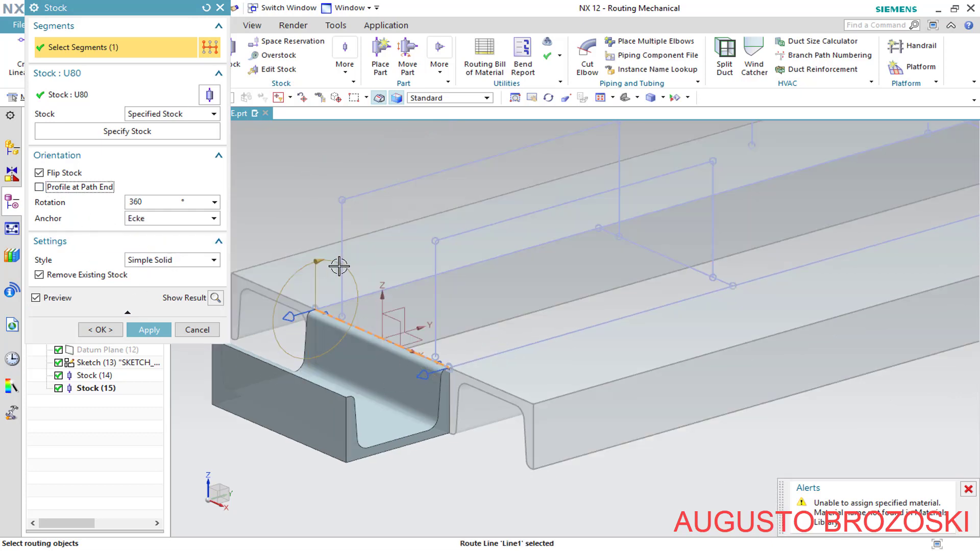
pyautogui.moveTo(324, 265); pyautogui.dragTo(316, 415)
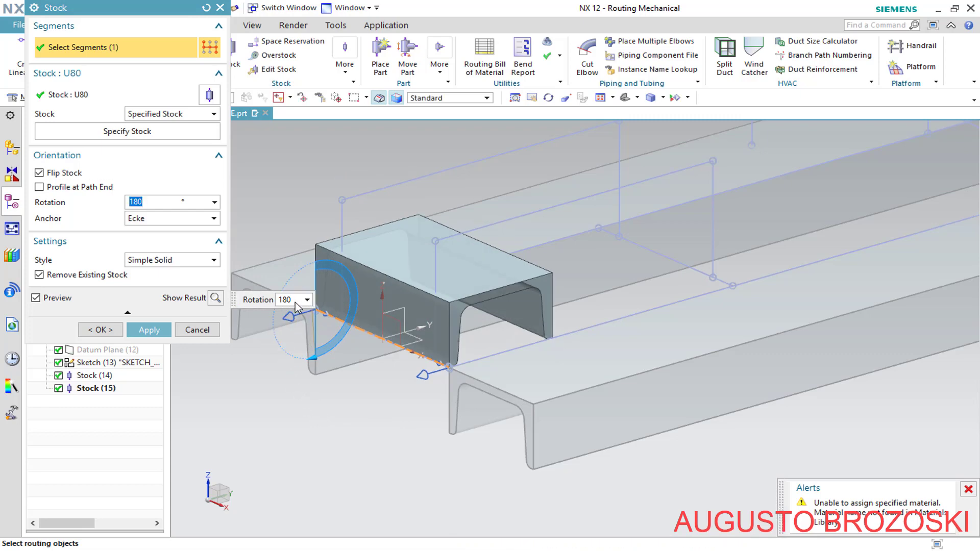
# Set the anchor to ECKE and apply the U80 stock to the origin-end crossmember line.
pyautogui.click(211, 219)
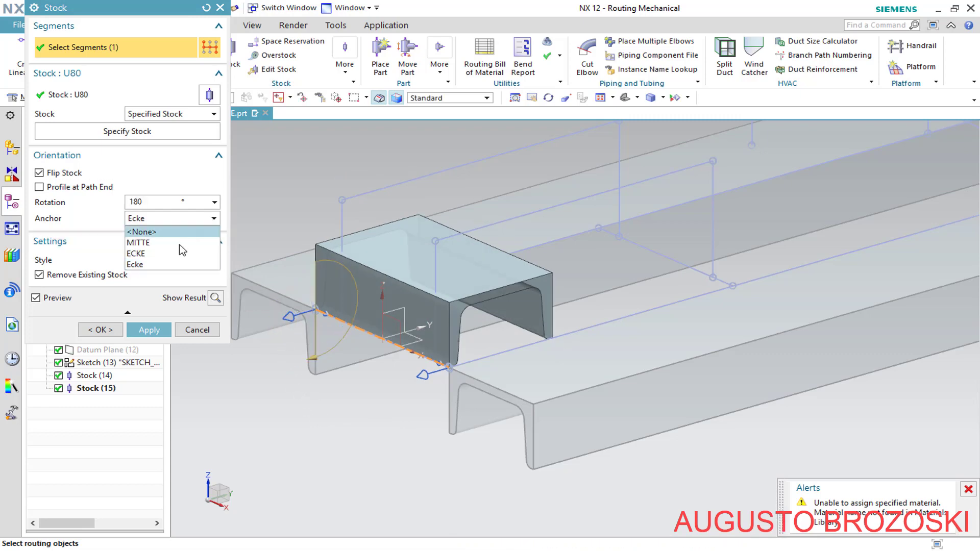
pyautogui.click(171, 254)
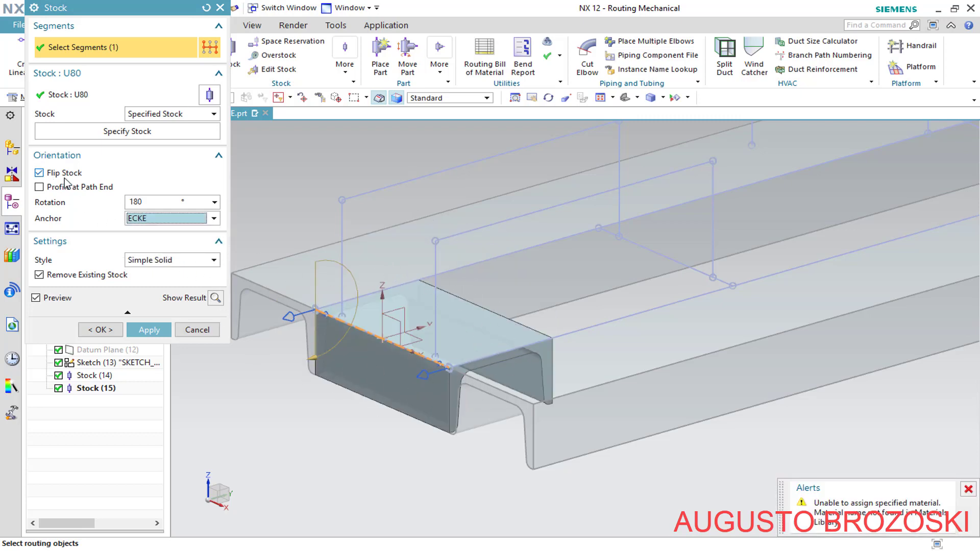
pyautogui.click(149, 330)
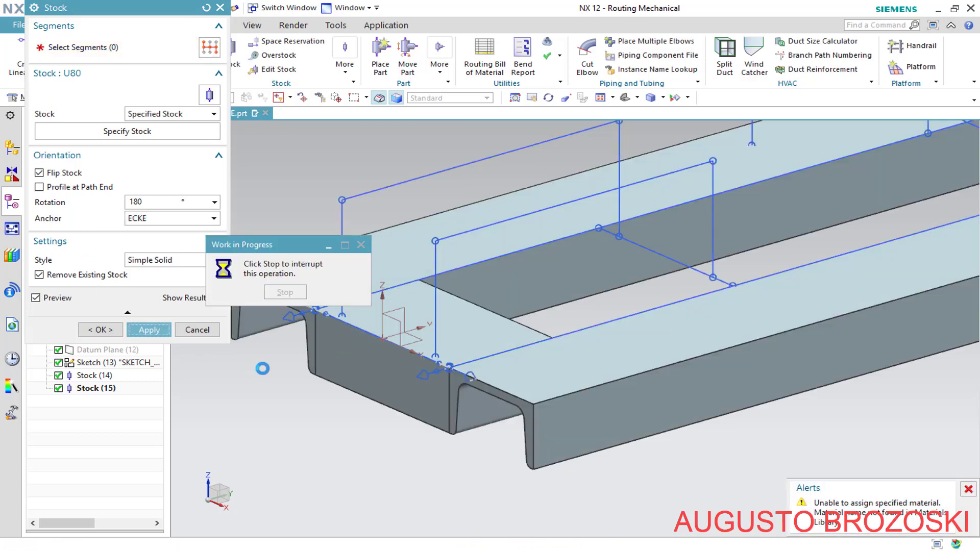
# Apply U80 stock with the MITTE anchor and 180° rotation to the intermediate crossmember line between the long channels.
pyautogui.scroll(6, 558, 306)
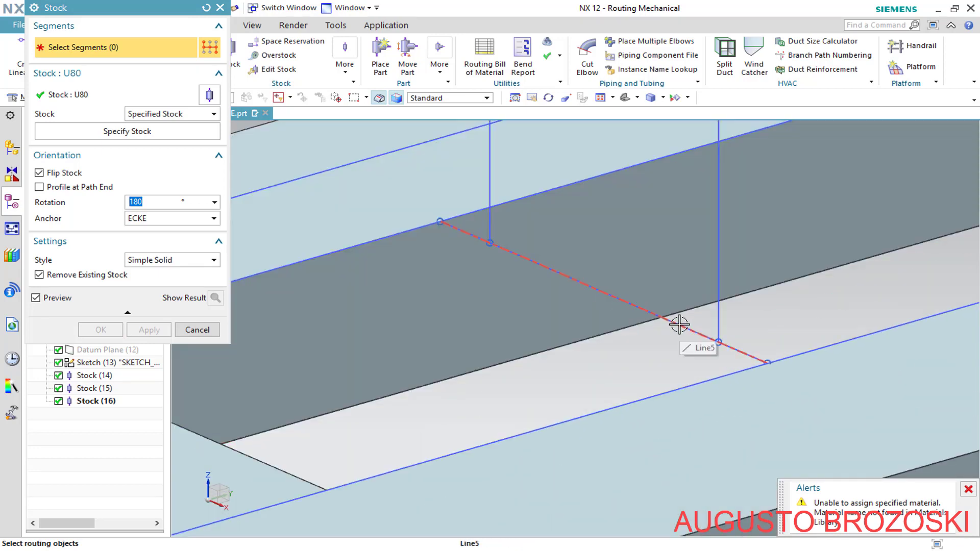
pyautogui.click(638, 310)
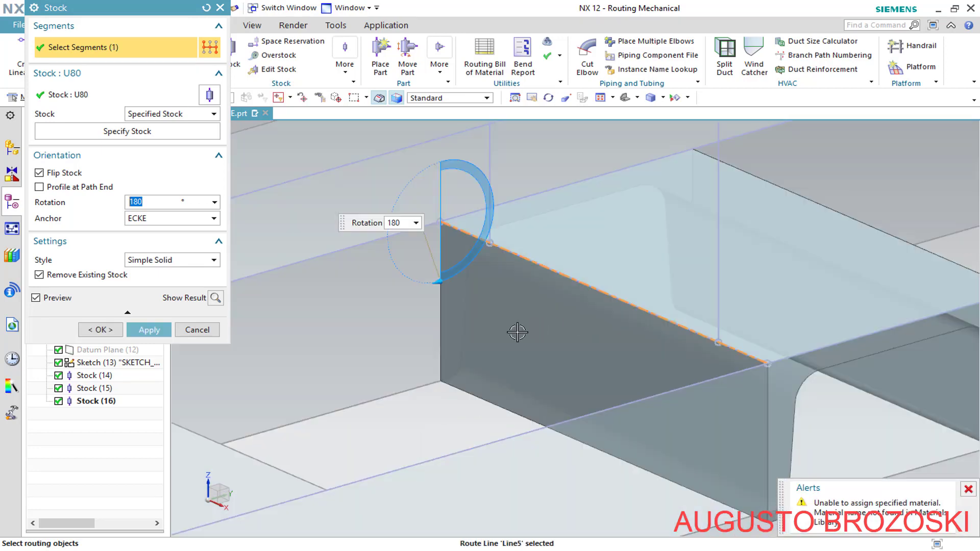
pyautogui.click(214, 218)
pyautogui.click(153, 243)
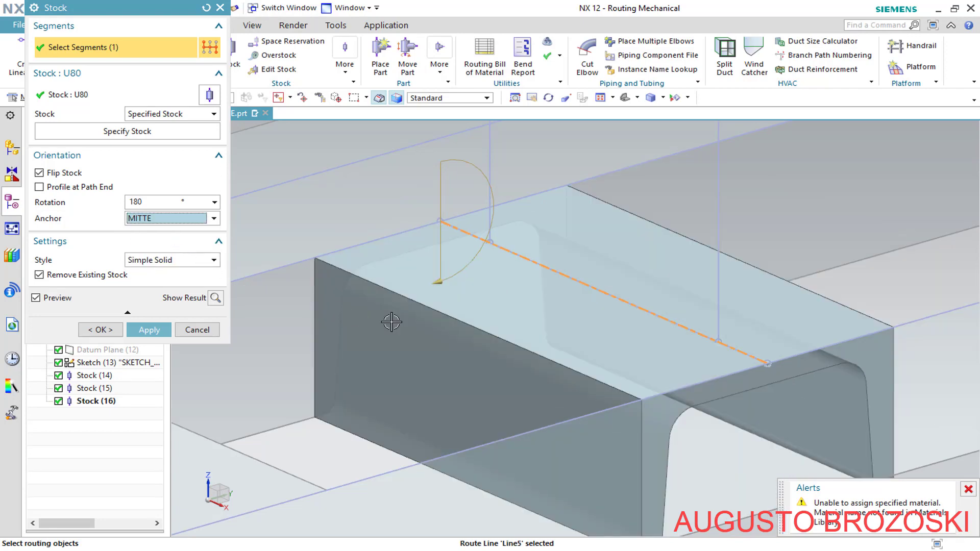
pyautogui.scroll(-3, 508, 309)
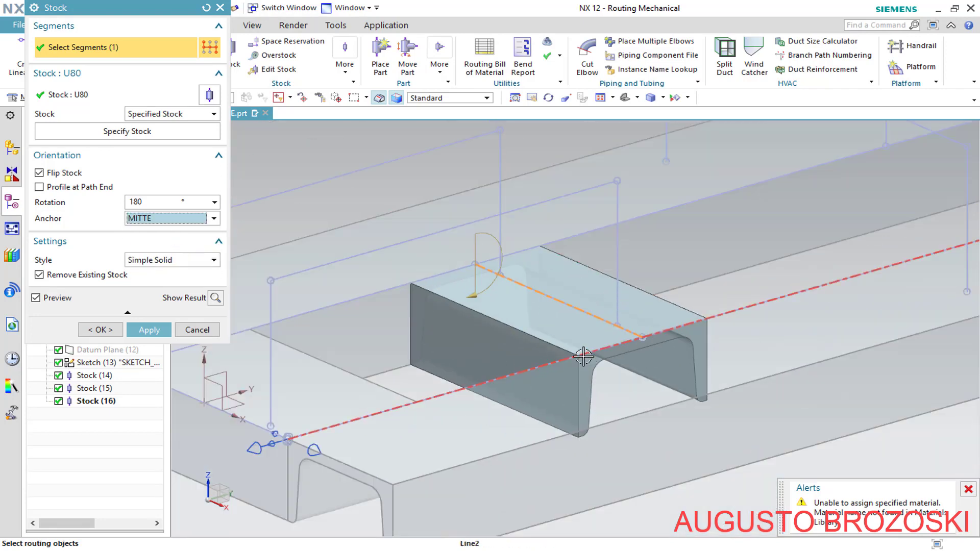
pyautogui.click(154, 330)
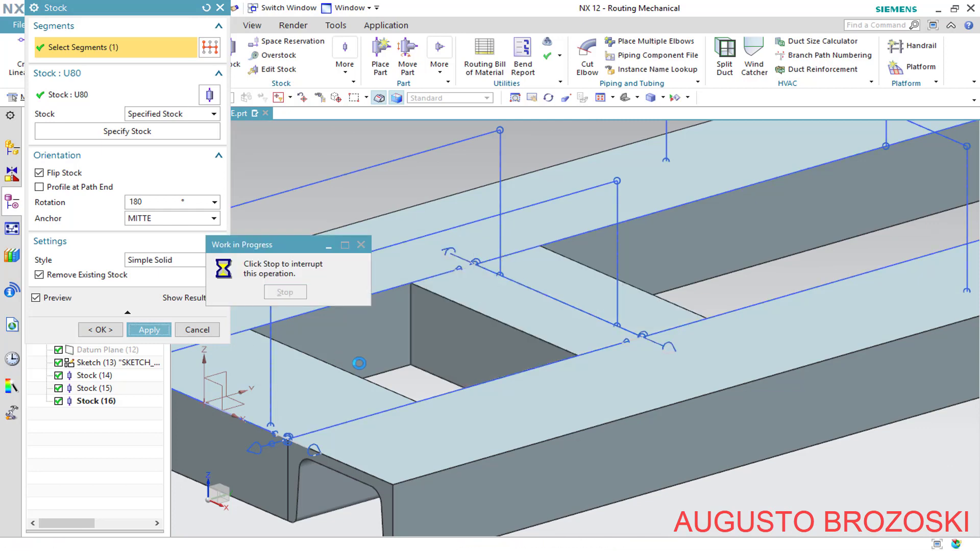
# Apply U80 stock with 180° rotation and the ECKE anchor to the short base line at the far end.
pyautogui.scroll(-5, 359, 364)
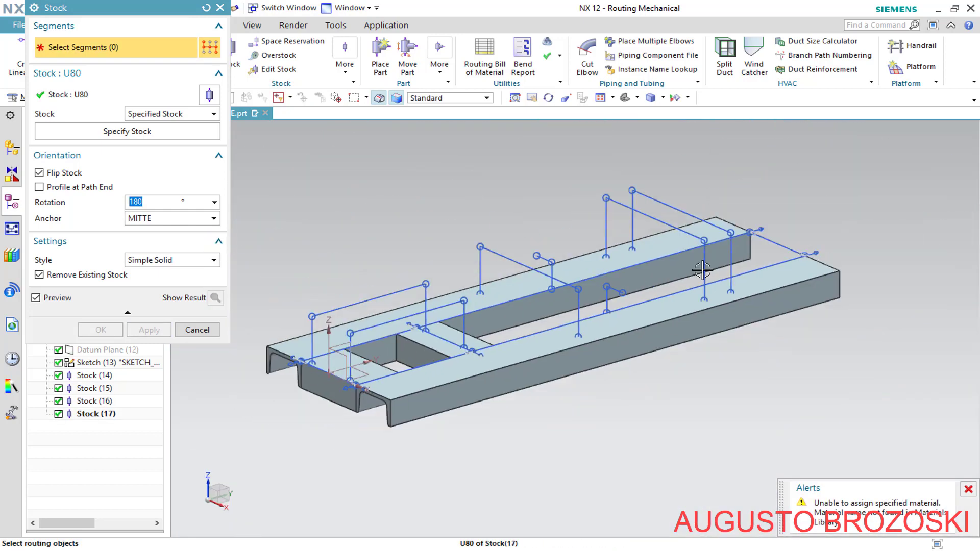
pyautogui.scroll(5, 776, 243)
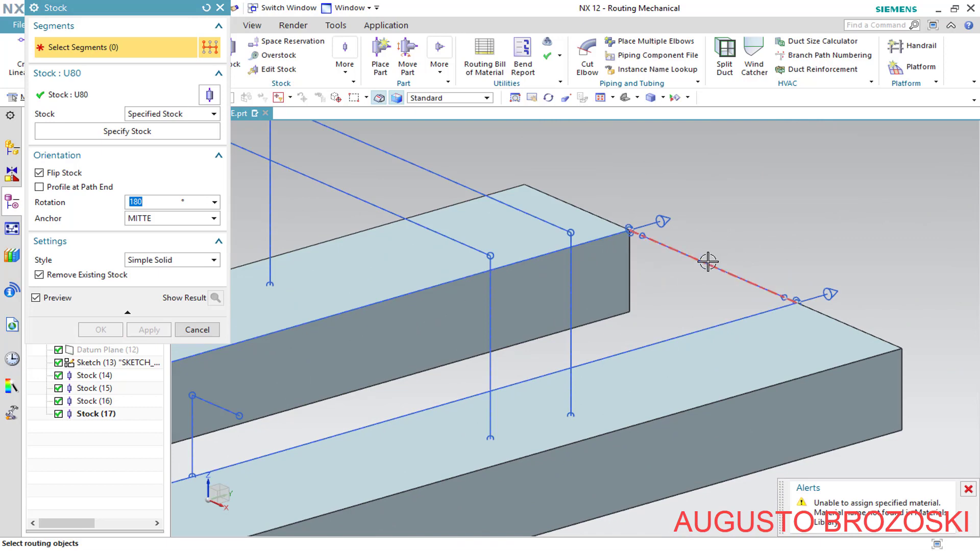
pyautogui.click(708, 261)
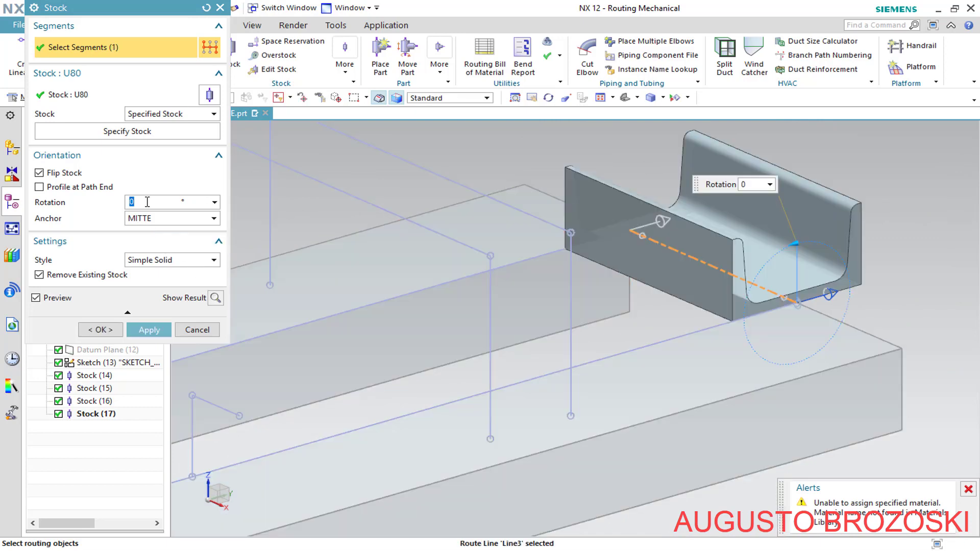
pyautogui.press('Return')
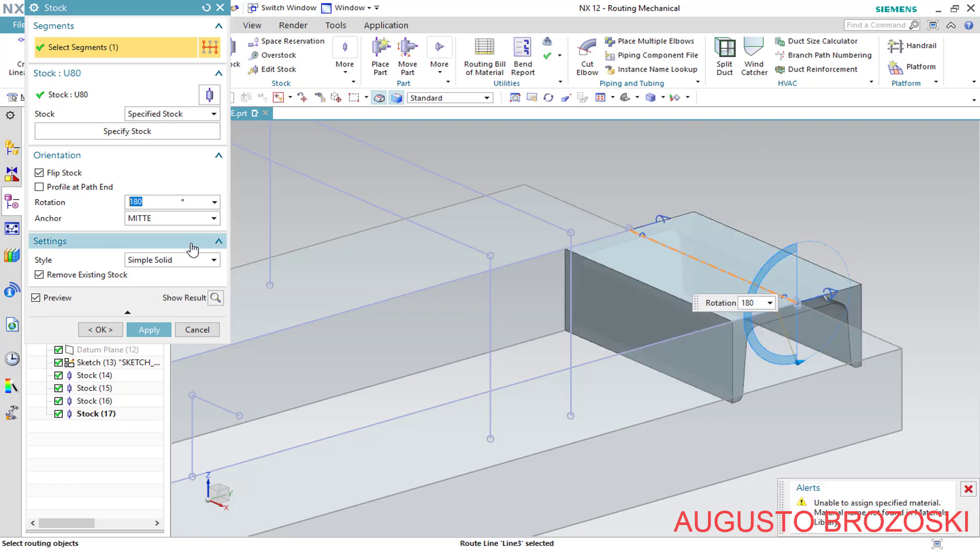
pyautogui.click(214, 219)
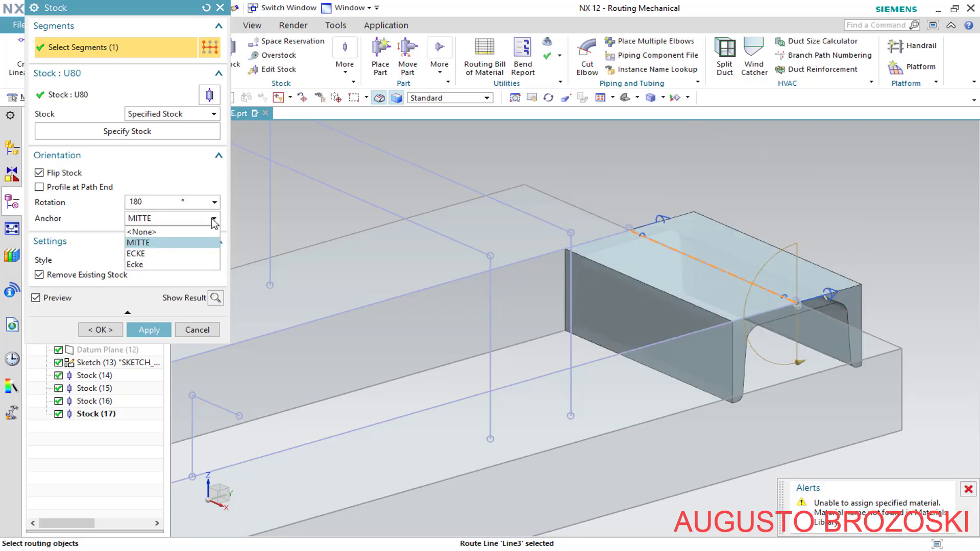
pyautogui.click(161, 253)
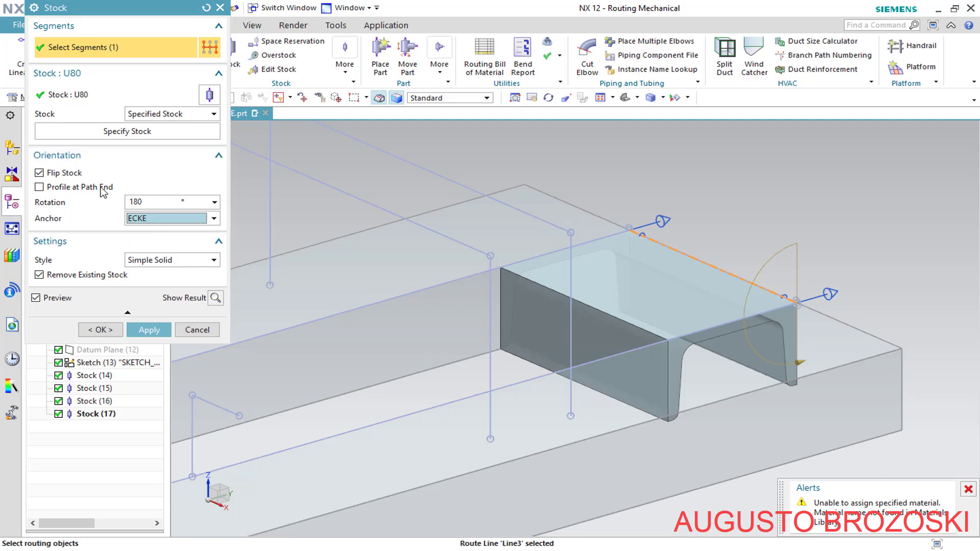
pyautogui.click(155, 331)
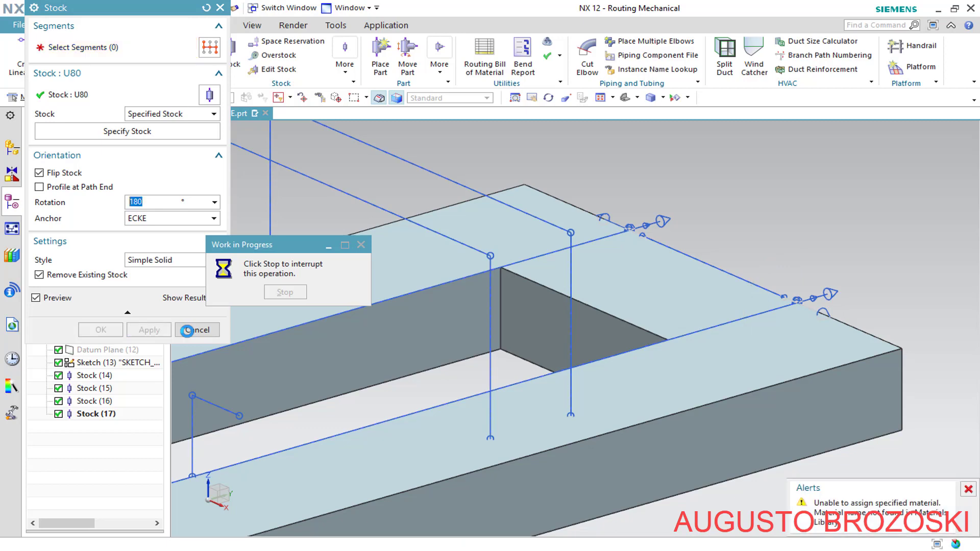
# Close the Stock command and save the BASE FRAME part.
pyautogui.click(197, 330)
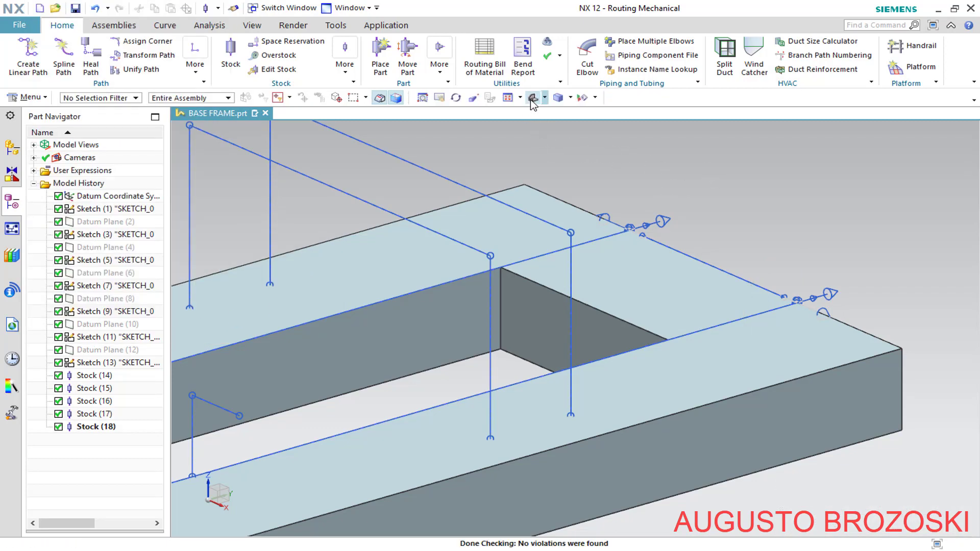
pyautogui.click(533, 98)
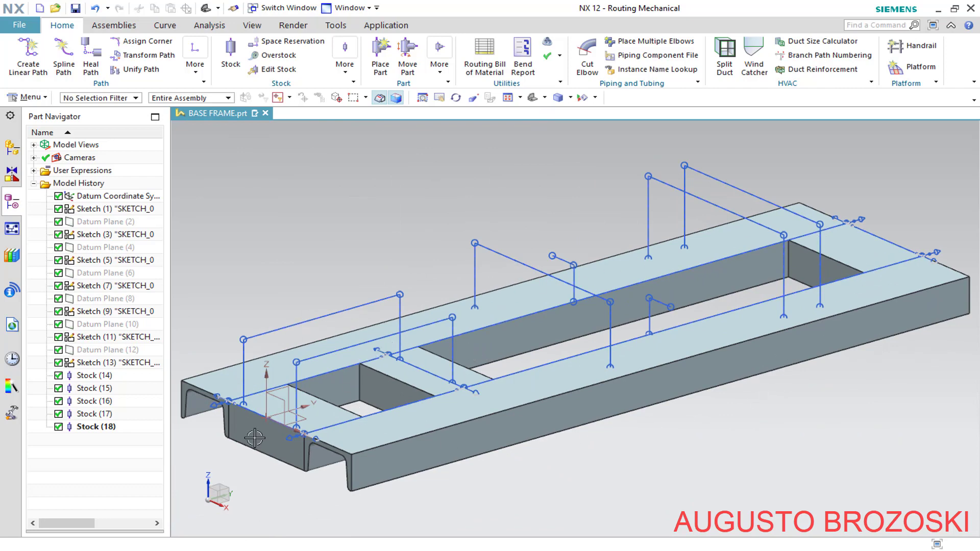
pyautogui.click(75, 8)
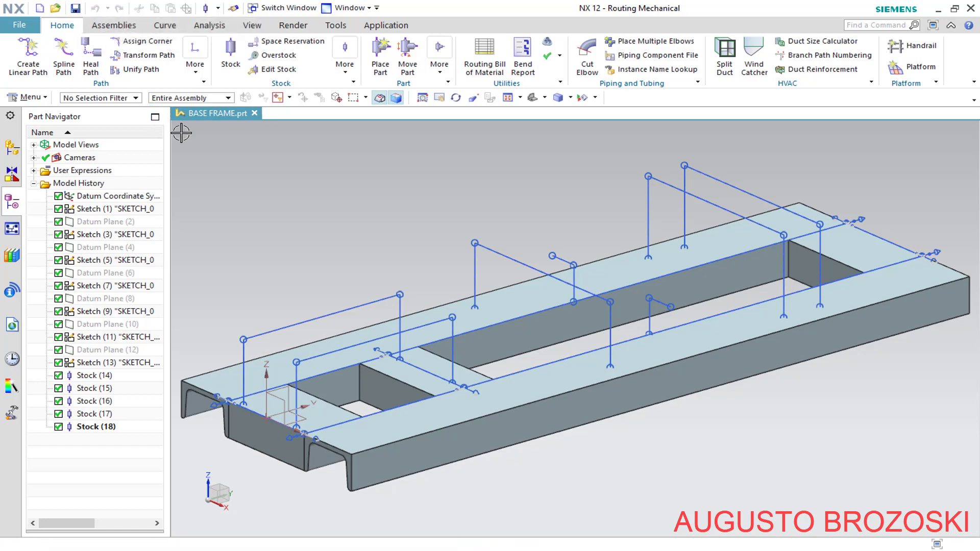
# Check the angle steel sizes in the centrifugal pump PDF's part list, and return to NX to open the stock specification.
pyautogui.click(357, 550)
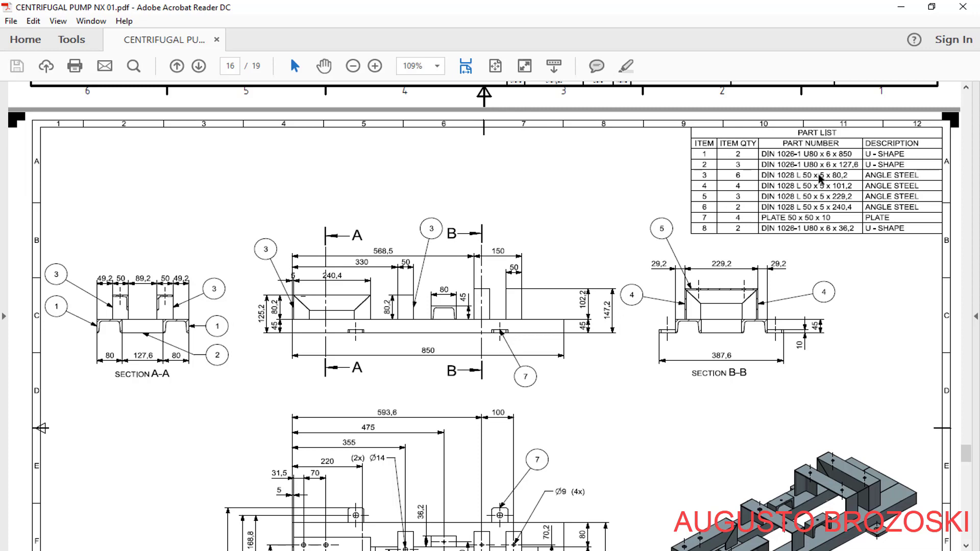
pyautogui.click(901, 7)
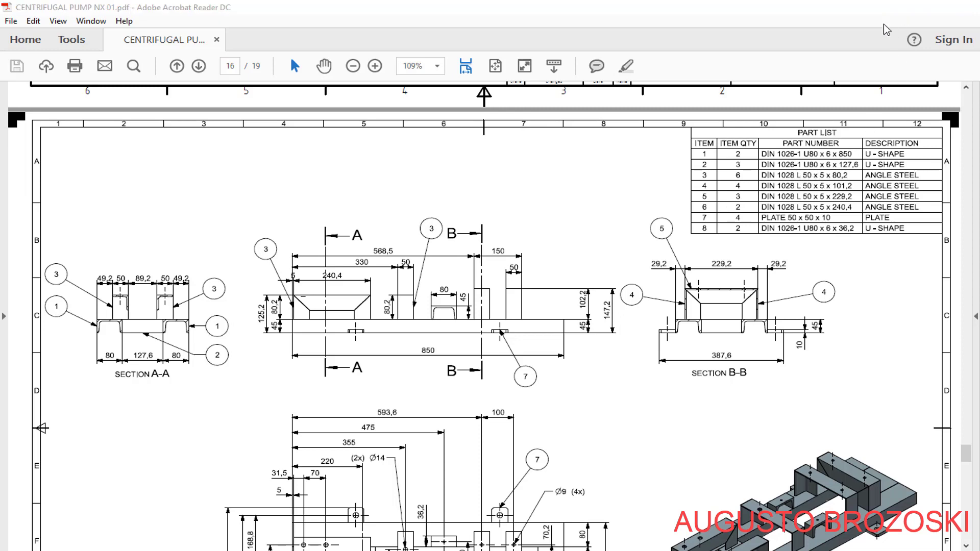
pyautogui.click(230, 56)
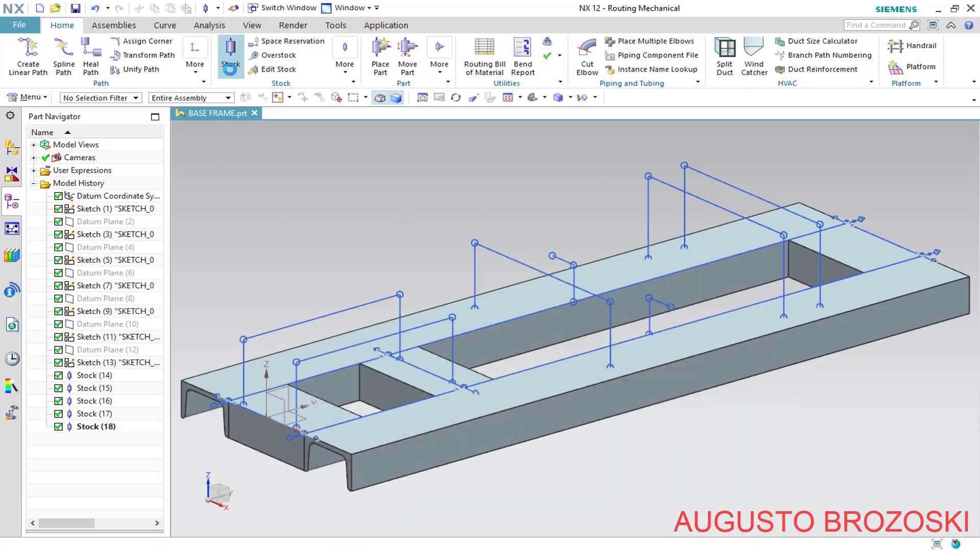
pyautogui.click(131, 137)
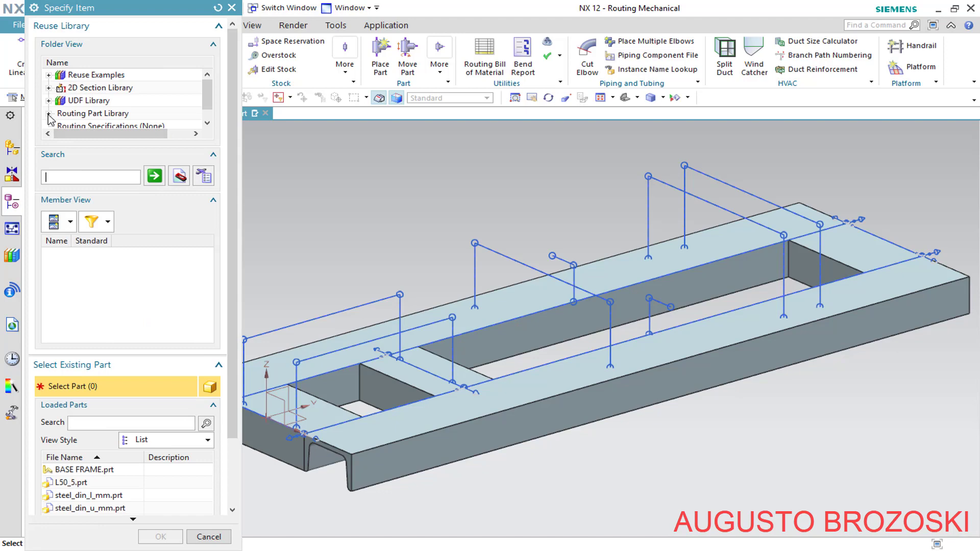
# Specify L50_5 from the GENERAL group of the DIN 1028 L steel library as the stock.
pyautogui.click(49, 113)
pyautogui.click(62, 113)
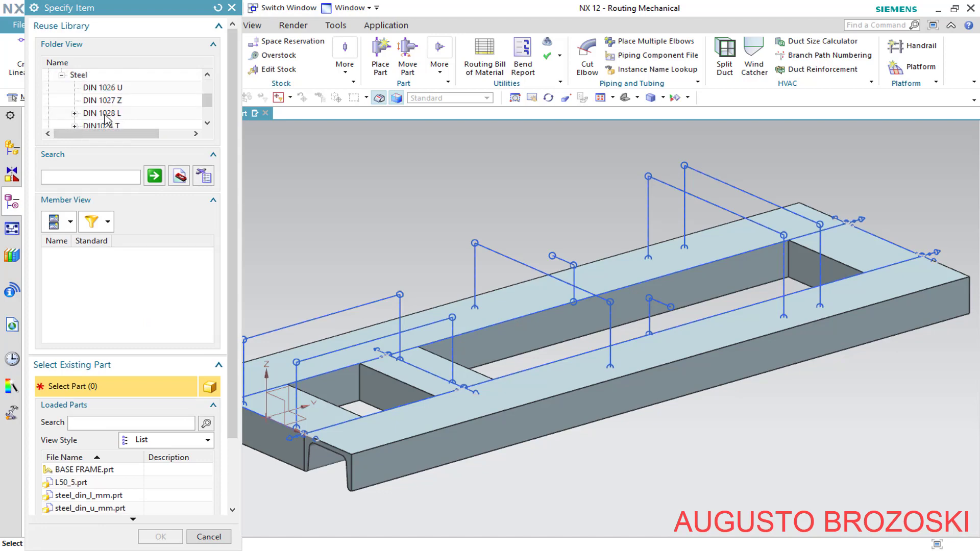
pyautogui.click(82, 115)
pyautogui.click(75, 114)
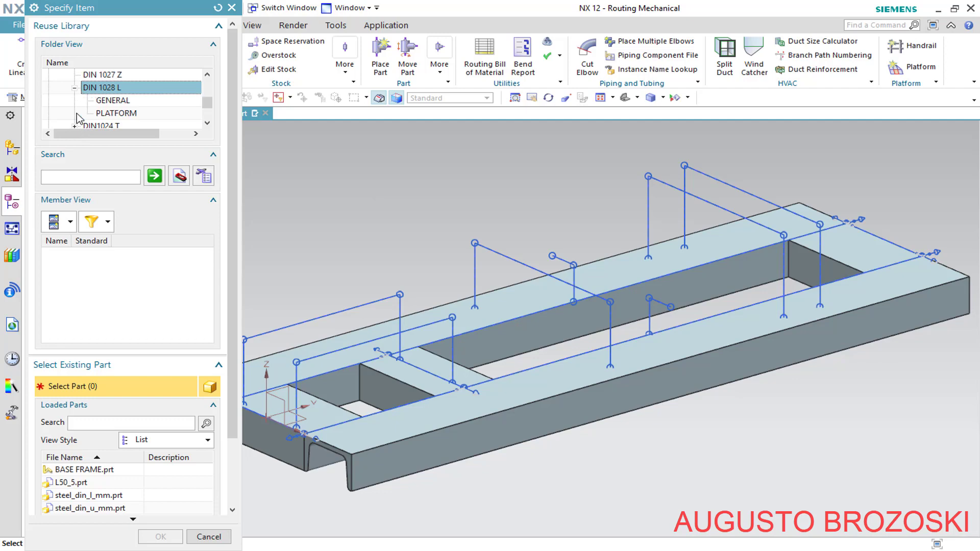
pyautogui.click(117, 105)
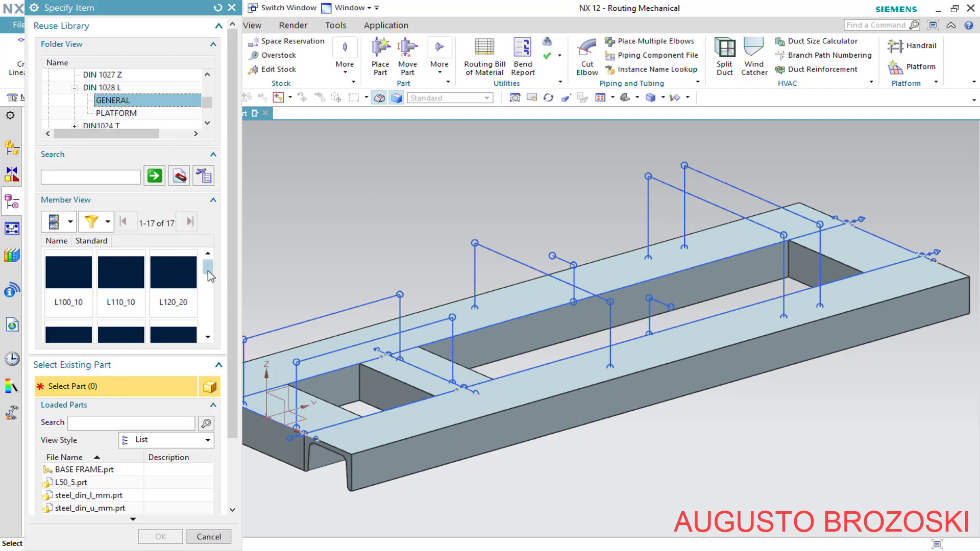
pyautogui.scroll(-3, 207, 315)
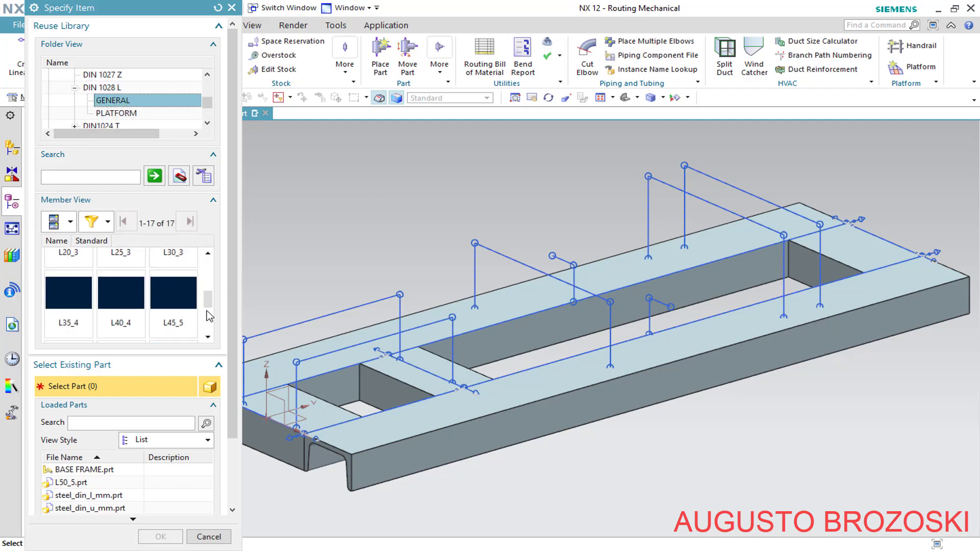
pyautogui.scroll(-2, 209, 316)
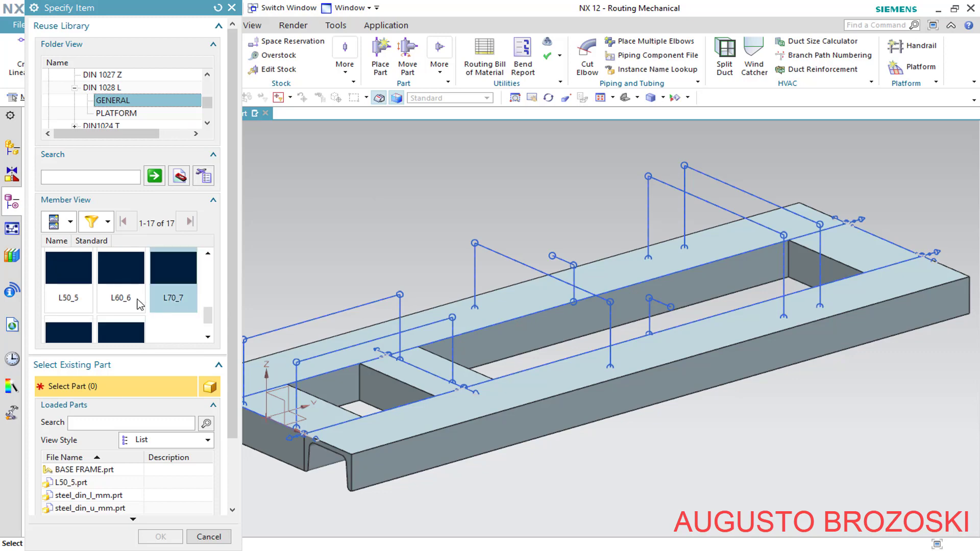
pyautogui.click(72, 270)
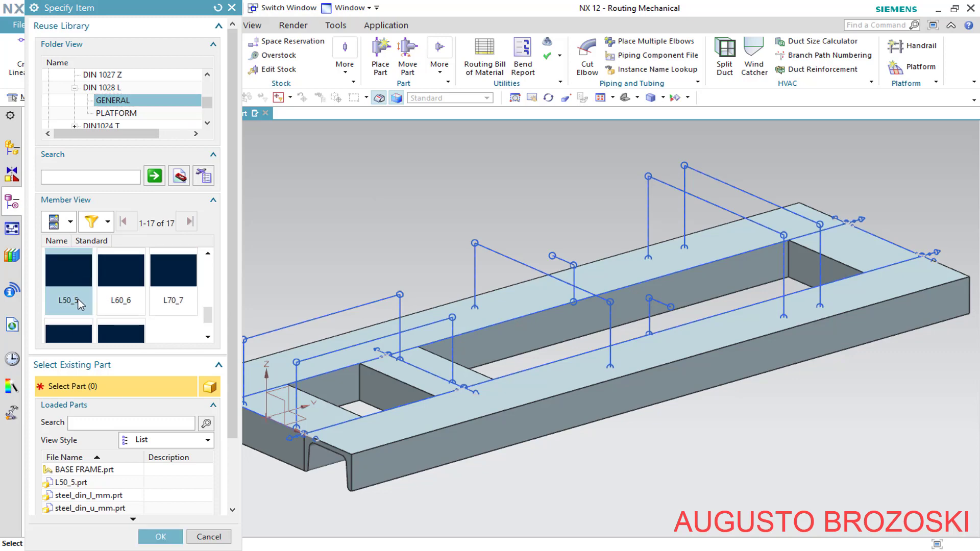
pyautogui.click(161, 537)
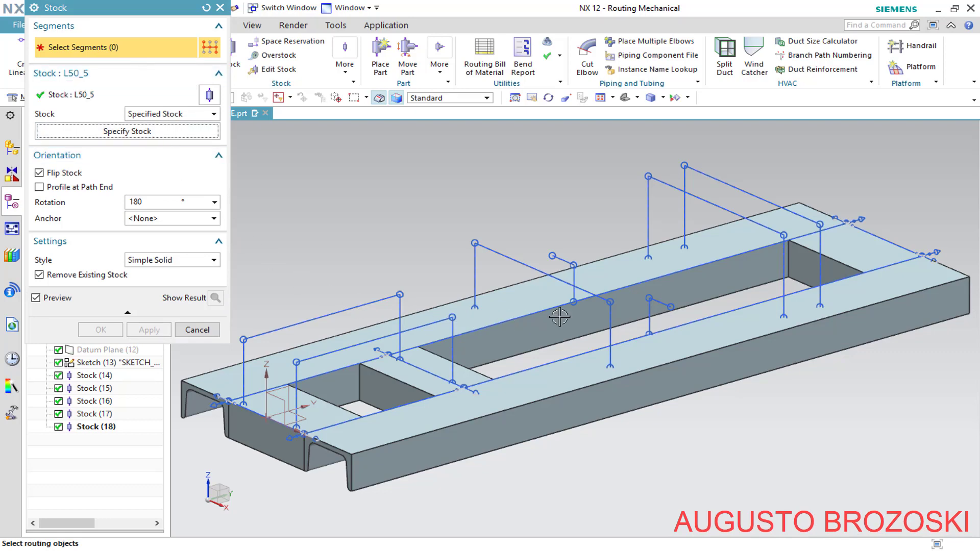
# Select the front upright line of the nearer longitudinal support, and check the base drawing's plan and isometric views in the centrifugal pump PDF.
pyautogui.scroll(-3, 604, 322)
pyautogui.scroll(5, 443, 357)
pyautogui.scroll(3, 444, 368)
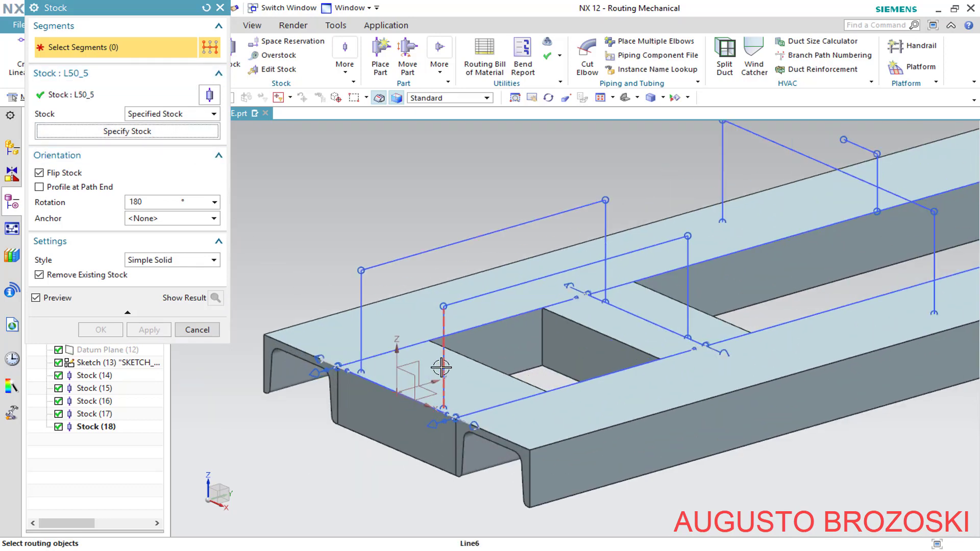
pyautogui.click(446, 299)
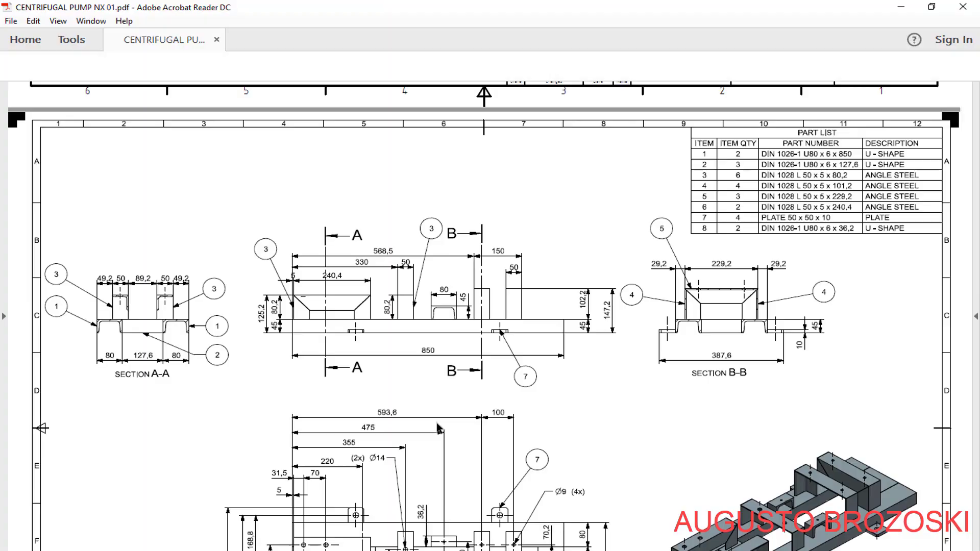
pyautogui.scroll(-5, 489, 316)
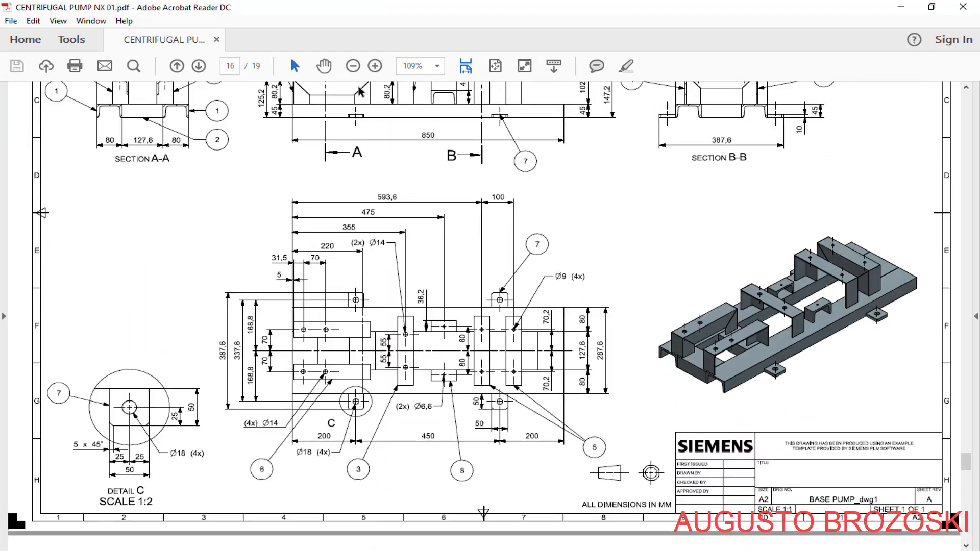
pyautogui.click(374, 66)
pyautogui.click(375, 66)
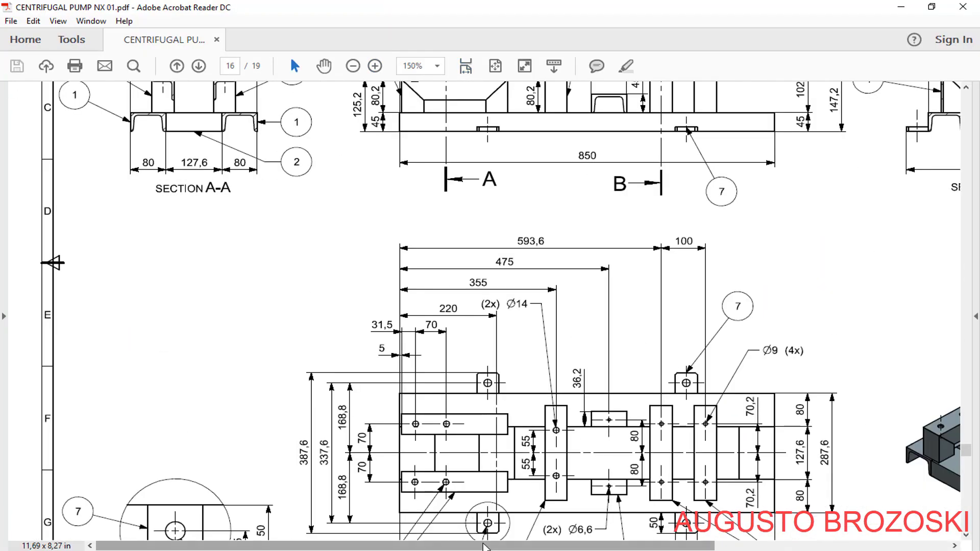
pyautogui.hscroll(7, 476, 526)
pyautogui.scroll(-2, 618, 412)
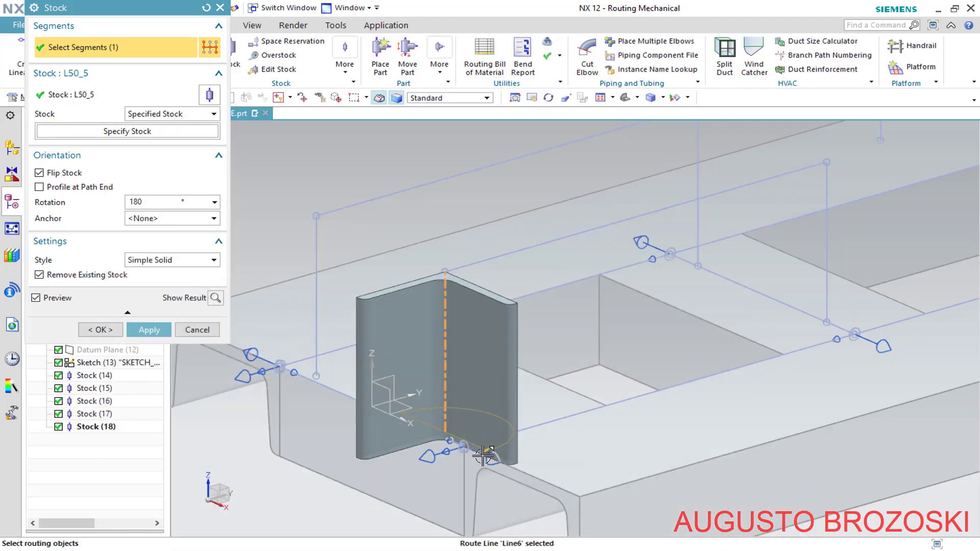
# Set the L50_5 stock rotation to 90° on the selected front upright of the nearer longitudinal support and apply it.
pyautogui.moveTo(490, 452); pyautogui.dragTo(547, 405)
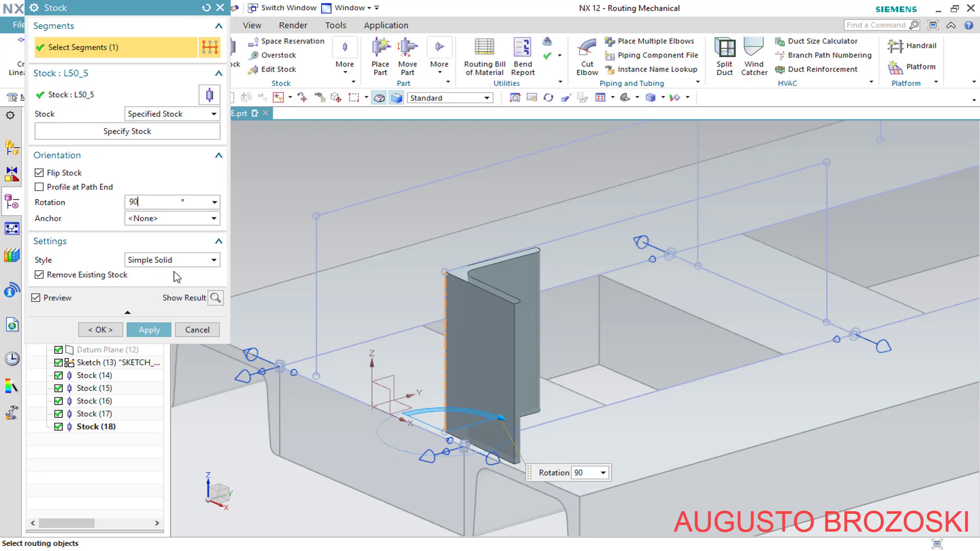
pyautogui.press('Return')
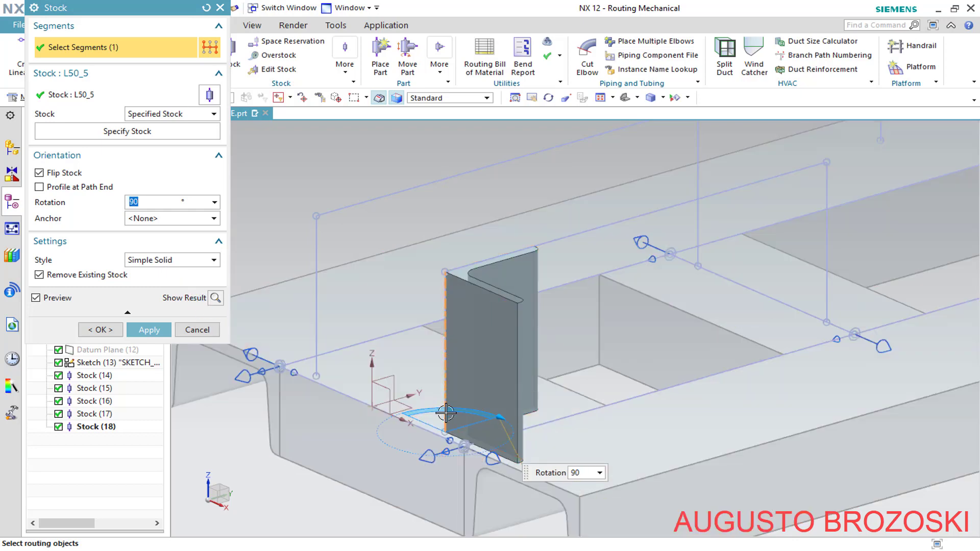
pyautogui.click(153, 329)
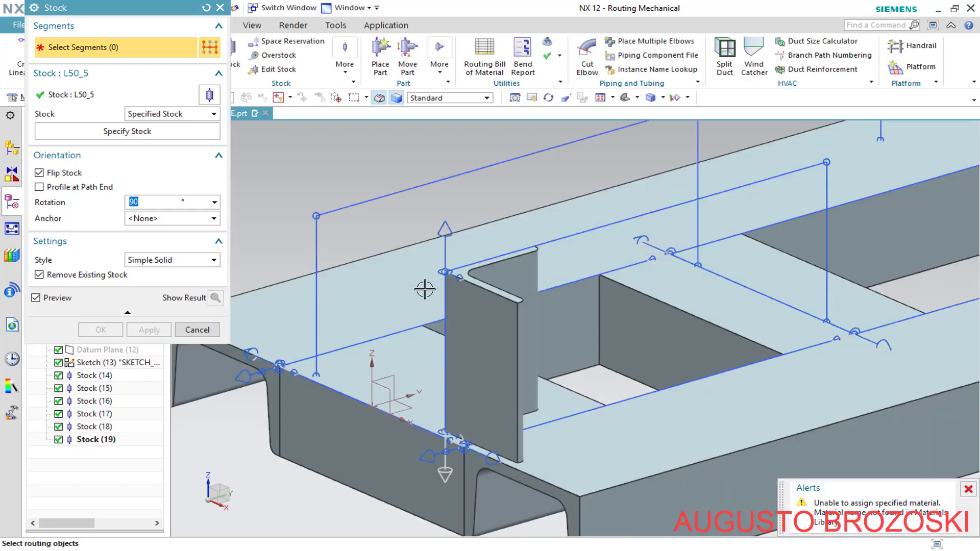
# Apply L50_5 stock to the nearer longitudinal support's top line with 180° rotation and its rear upright with 90° rotation.
pyautogui.click(590, 226)
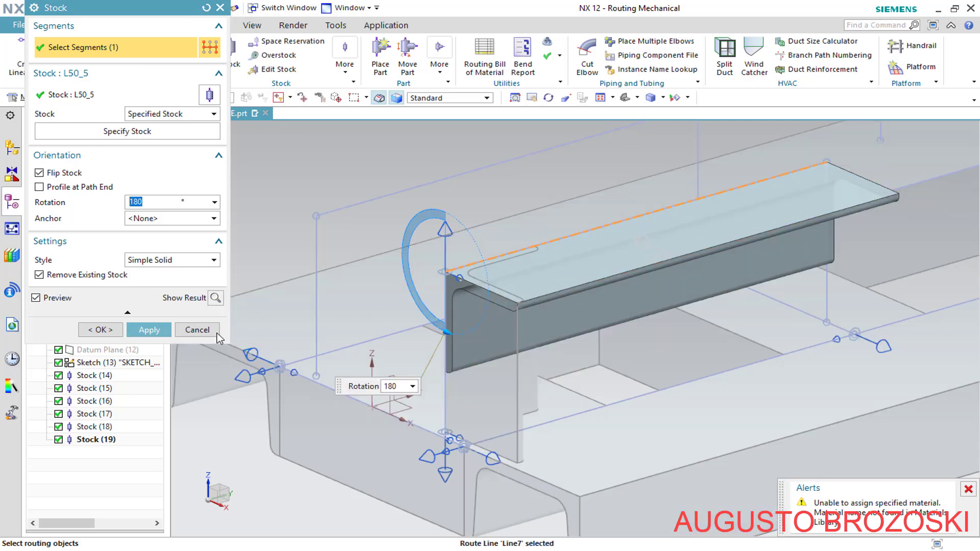
pyautogui.click(149, 330)
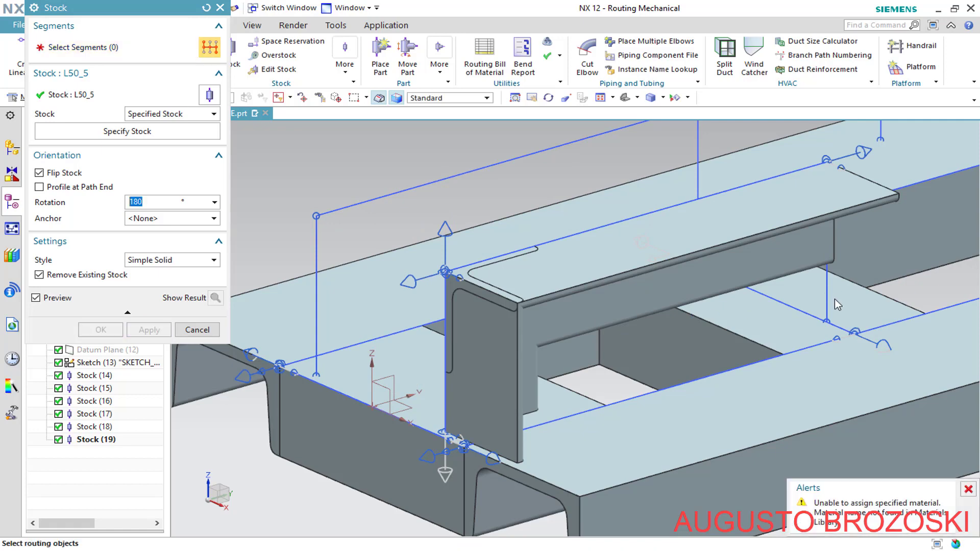
pyautogui.click(818, 283)
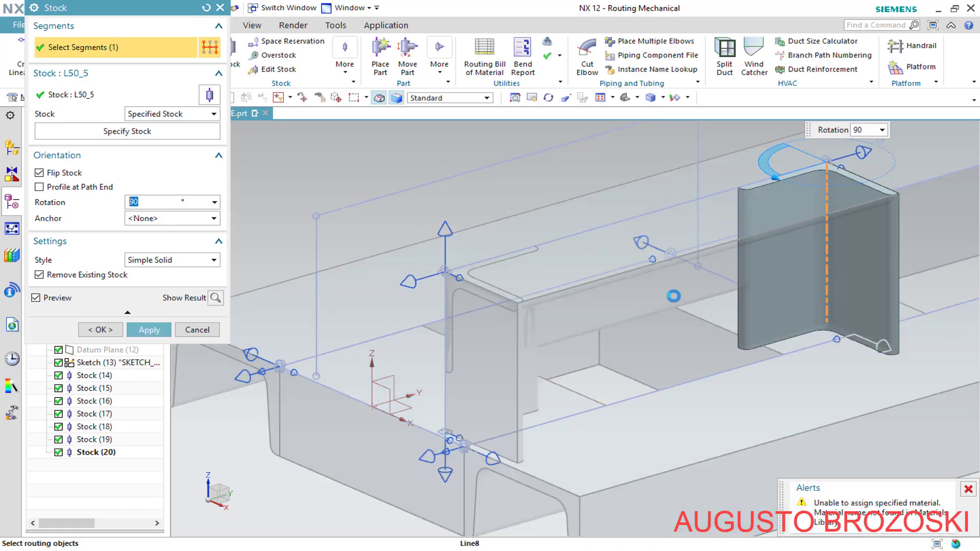
pyautogui.click(140, 329)
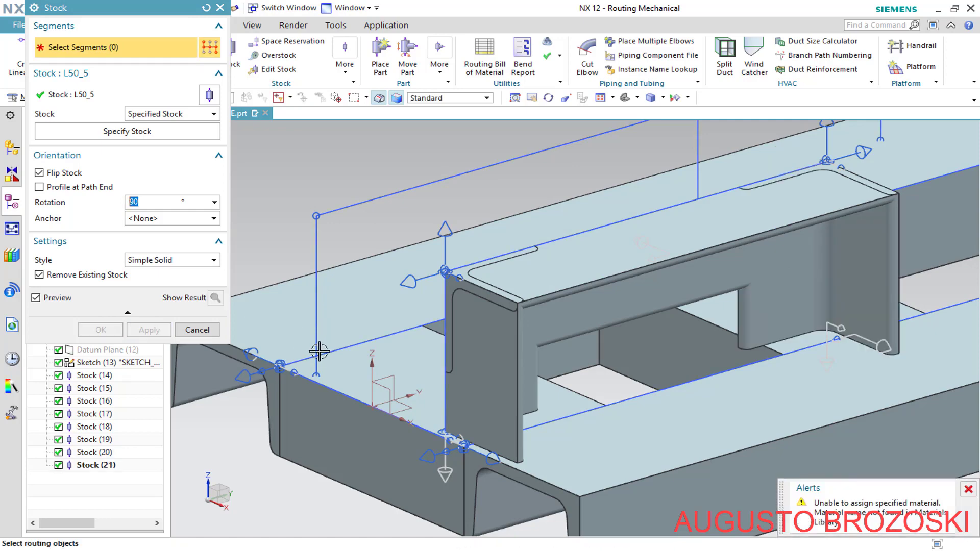
# Apply L50_5 stock with 0° rotation to the front upright line of the farther longitudinal support.
pyautogui.scroll(3, 359, 361)
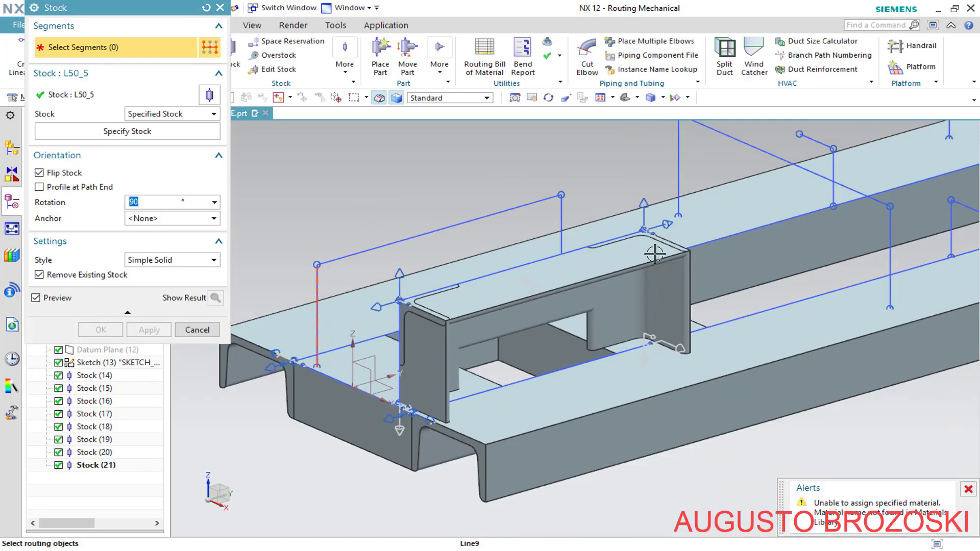
pyautogui.scroll(-2, 401, 309)
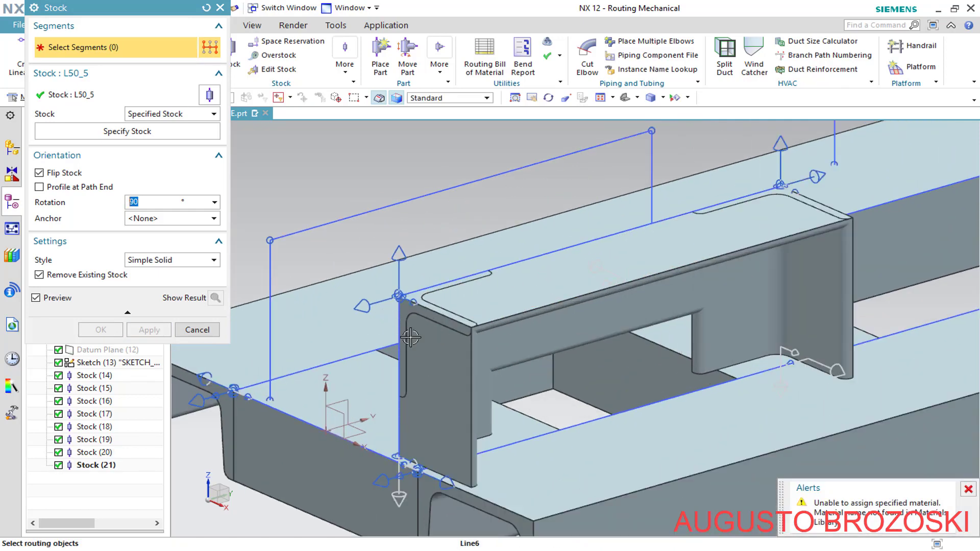
pyautogui.click(273, 264)
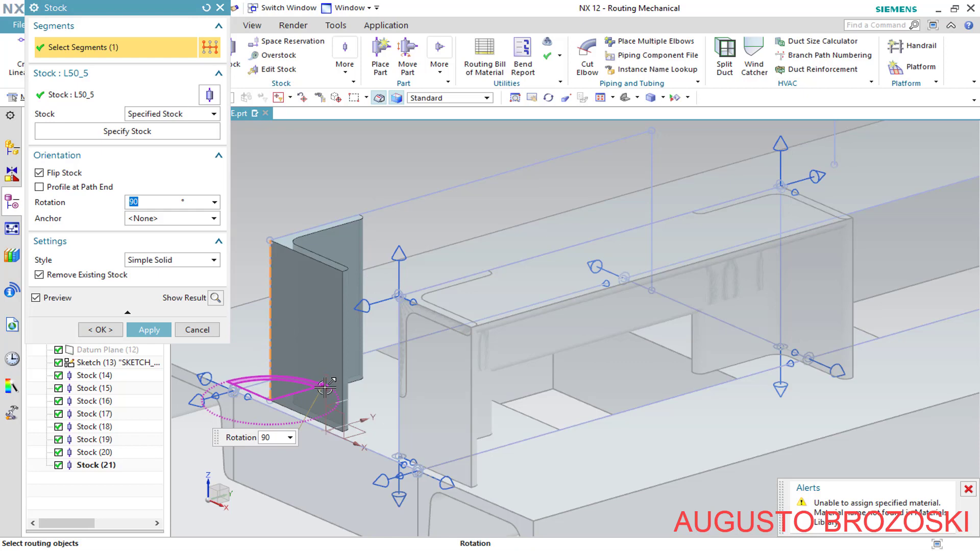
pyautogui.moveTo(327, 388); pyautogui.dragTo(182, 345)
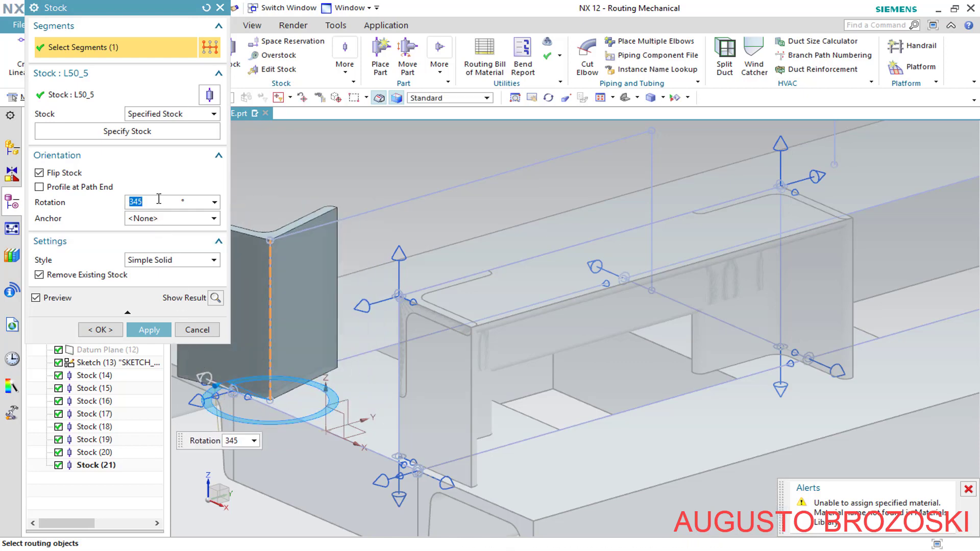
pyautogui.press('Return')
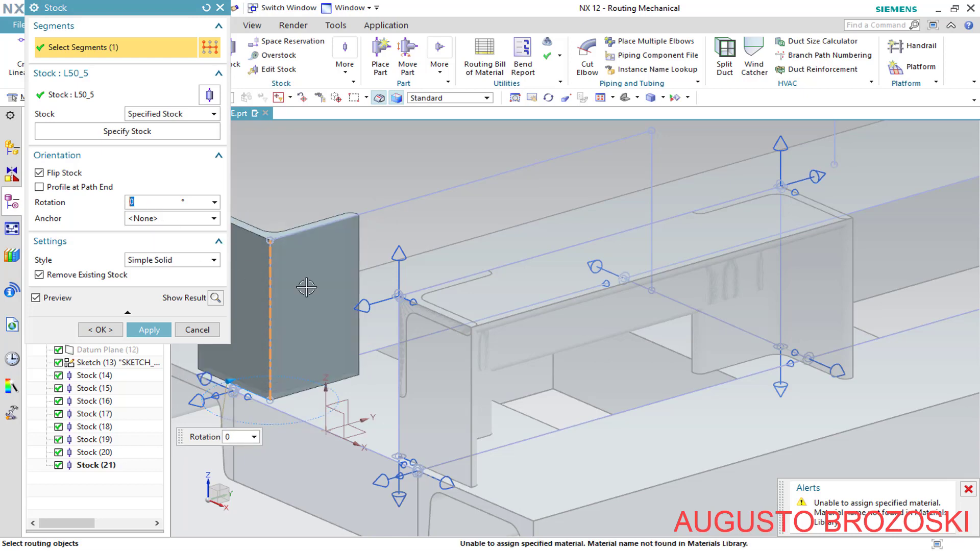
pyautogui.scroll(-2, 481, 320)
pyautogui.scroll(2, 332, 298)
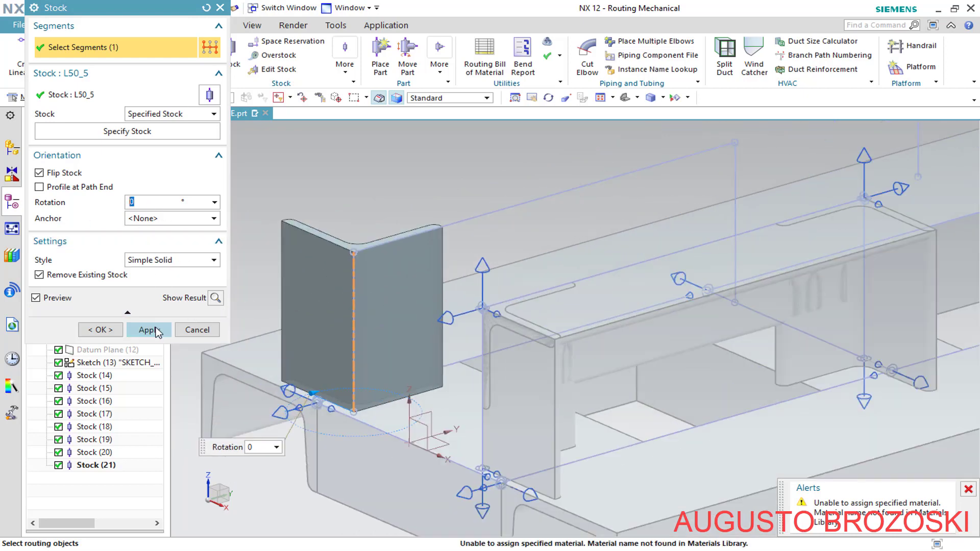
pyautogui.click(148, 330)
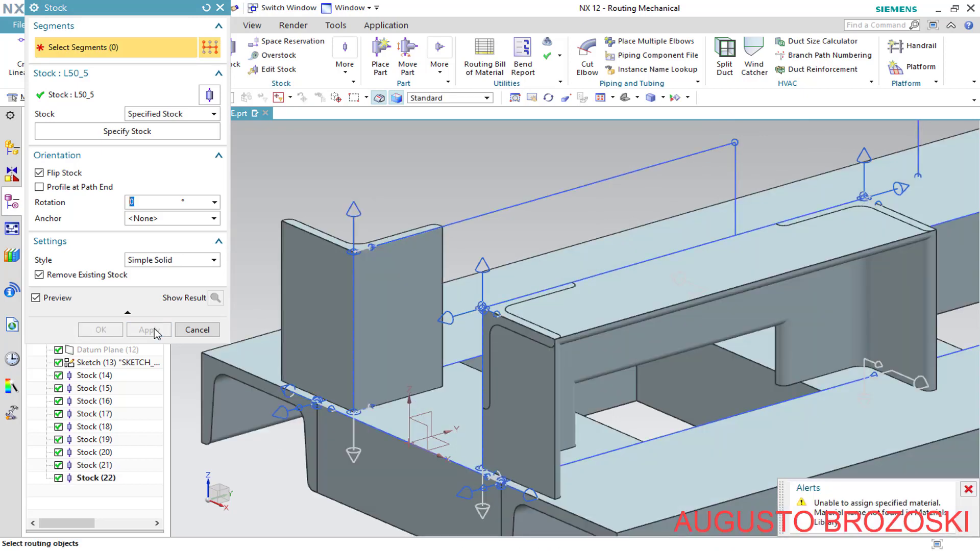
# Apply L50_5 stock to the farther longitudinal support's top line with 90° rotation and its rear upright with 0° rotation.
pyautogui.click(513, 202)
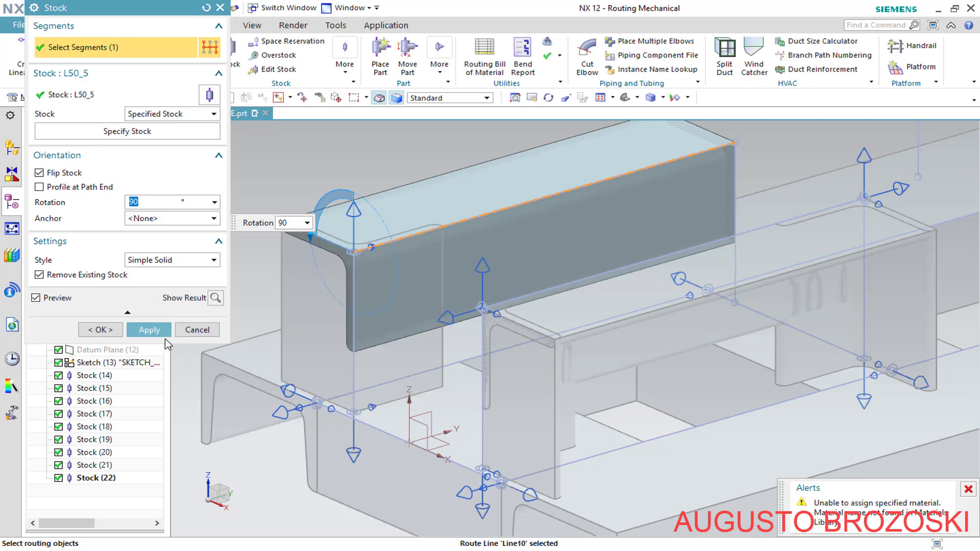
pyautogui.click(149, 330)
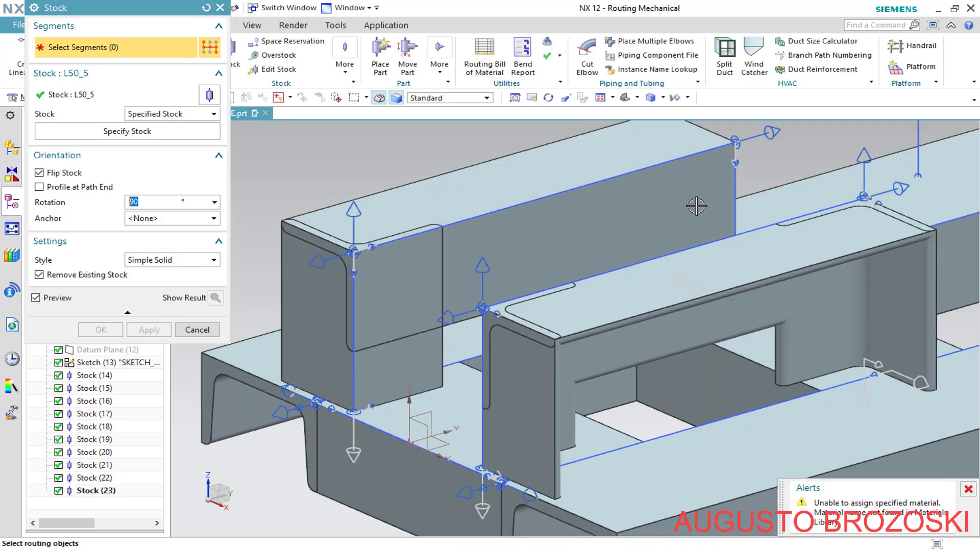
pyautogui.click(736, 203)
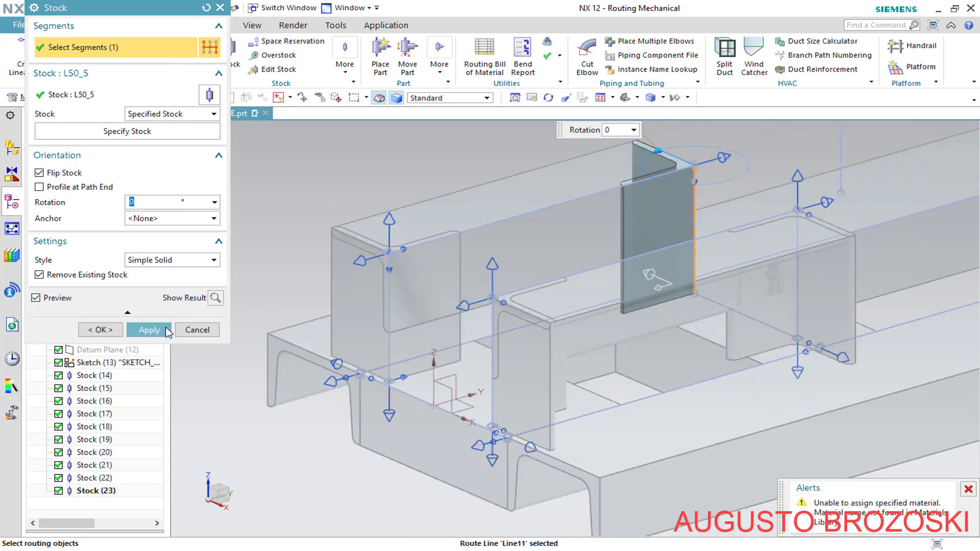
pyautogui.click(149, 330)
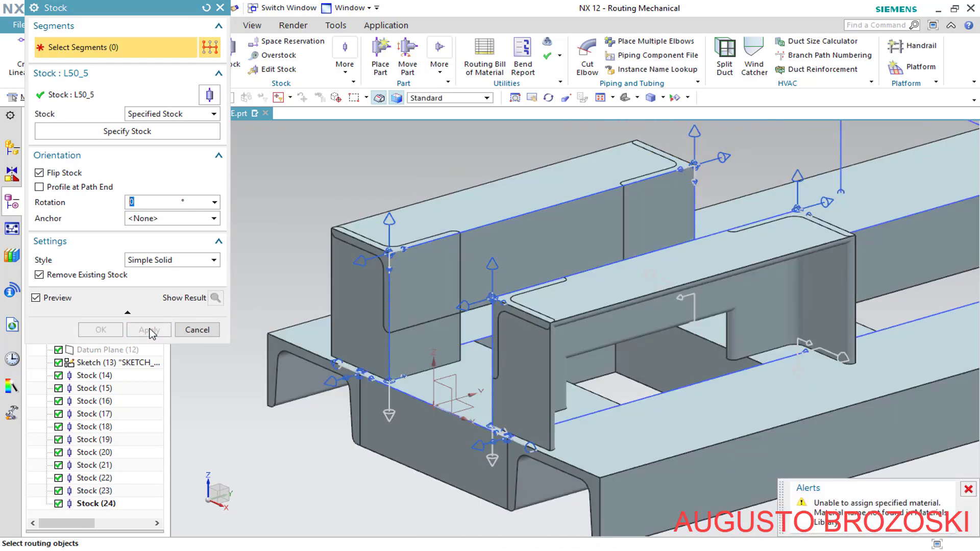
# Close the Stock command, fit the whole frame in view, and save the BASE FRAME part.
pyautogui.click(197, 330)
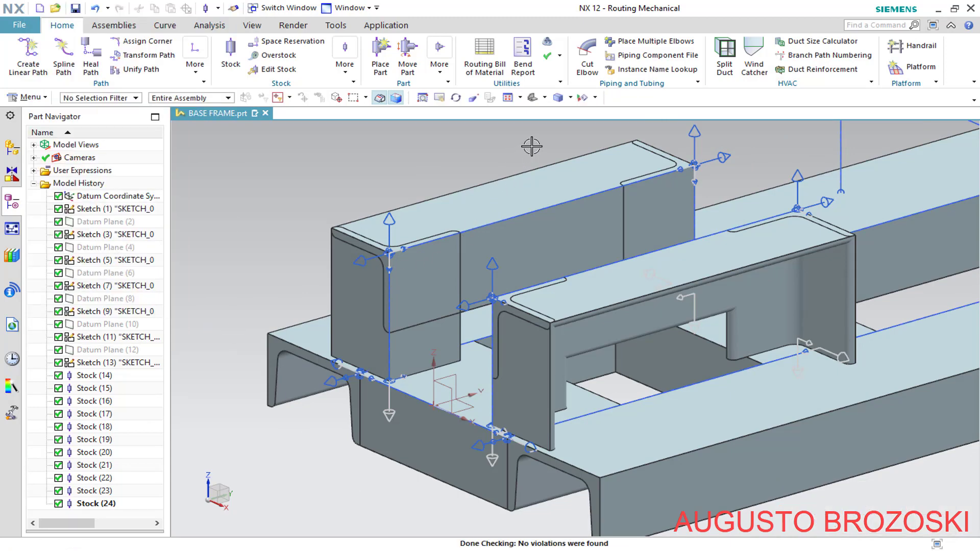
pyautogui.click(508, 98)
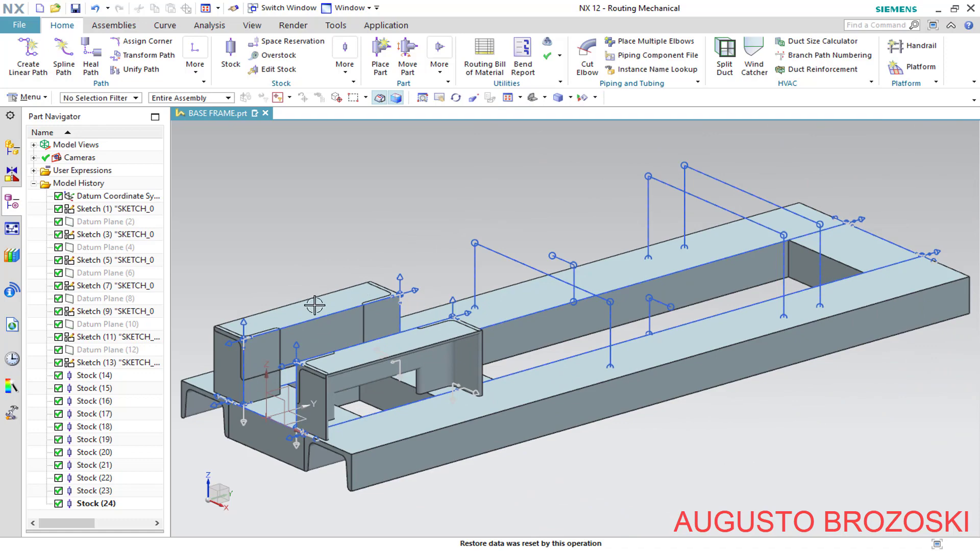
pyautogui.moveTo(302, 355)
pyautogui.mouseDown(button='middle')
pyautogui.moveTo(392, 376)
pyautogui.moveTo(313, 371)
pyautogui.moveTo(312, 349)
pyautogui.mouseUp(button='middle')
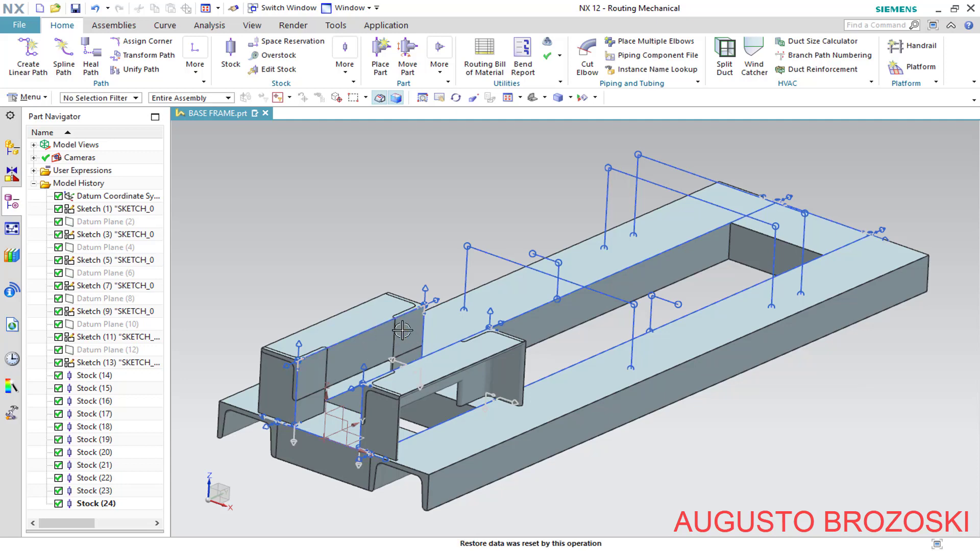
pyautogui.moveTo(524, 115); pyautogui.dragTo(367, 146, button='middle')
pyautogui.click(77, 9)
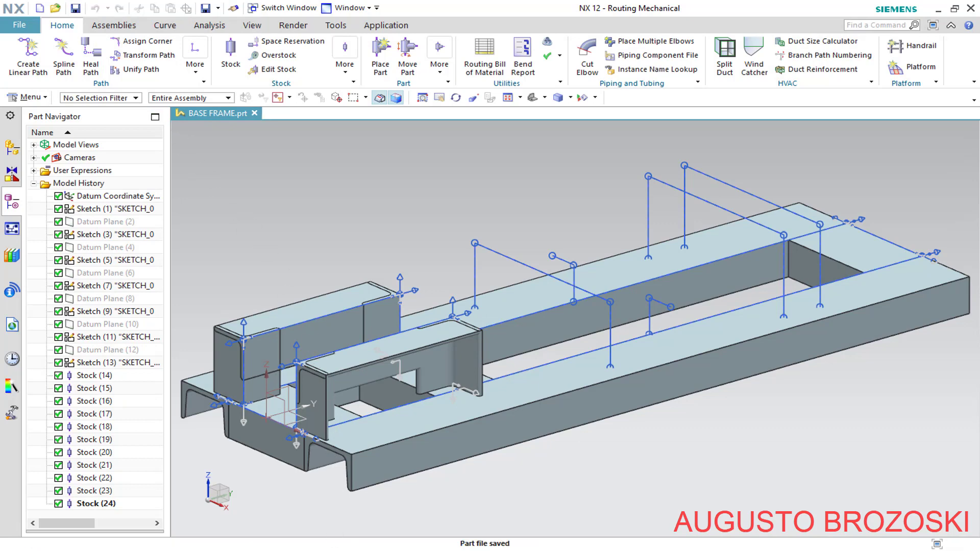
# Check the orientation of the cross supports in the centrifugal pump PDF's isometric view at 300% zoom, and return to NX.
pyautogui.hotkey('alt', 'Tab')
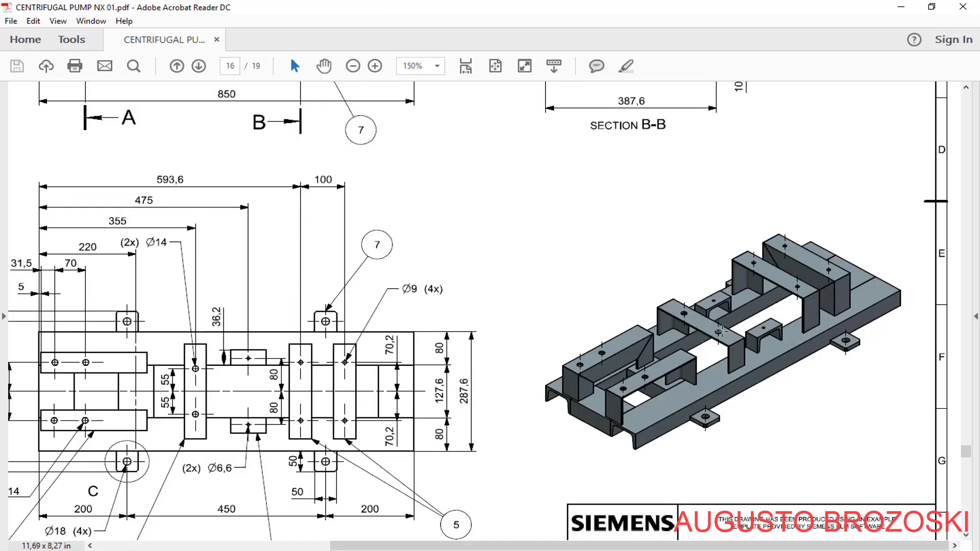
pyautogui.click(375, 66)
pyautogui.moveTo(507, 545); pyautogui.dragTo(805, 545)
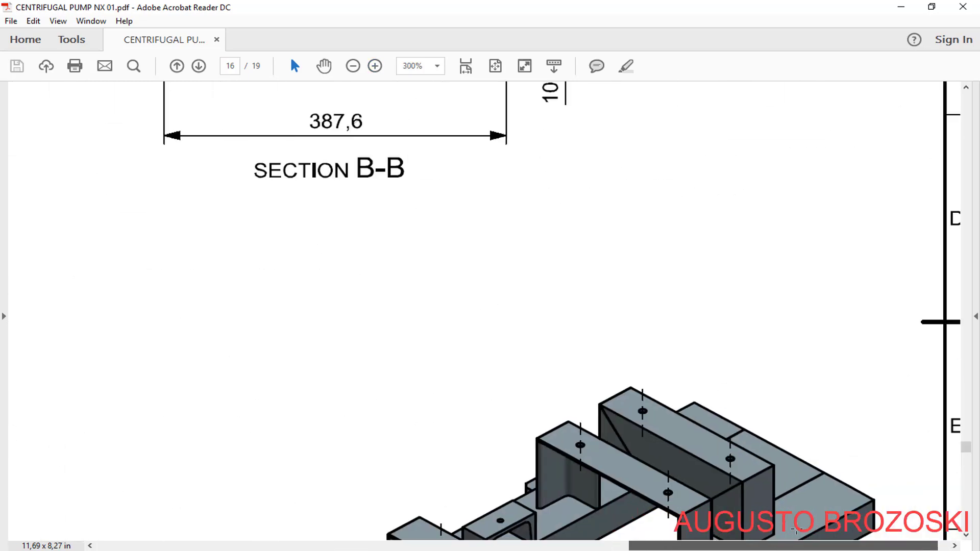
pyautogui.scroll(-4, 587, 359)
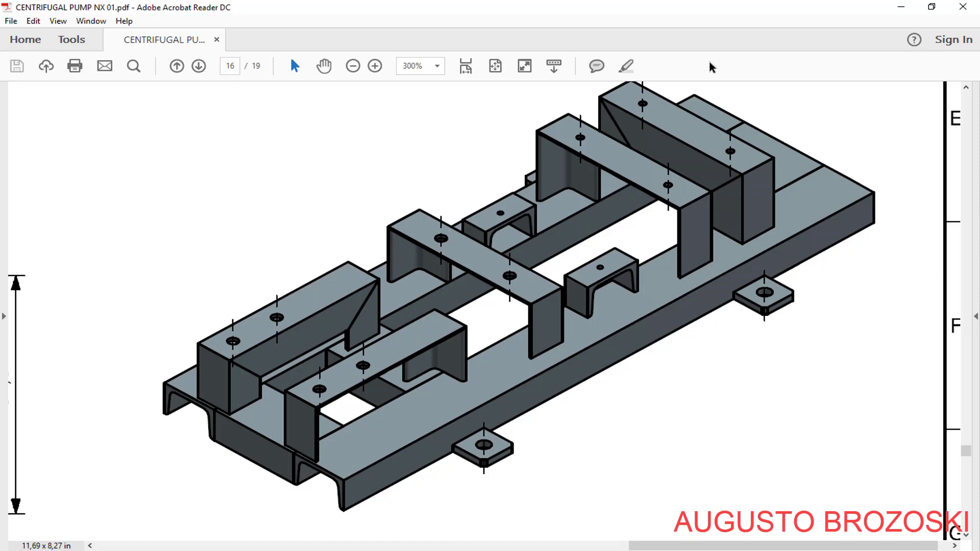
pyautogui.click(904, 10)
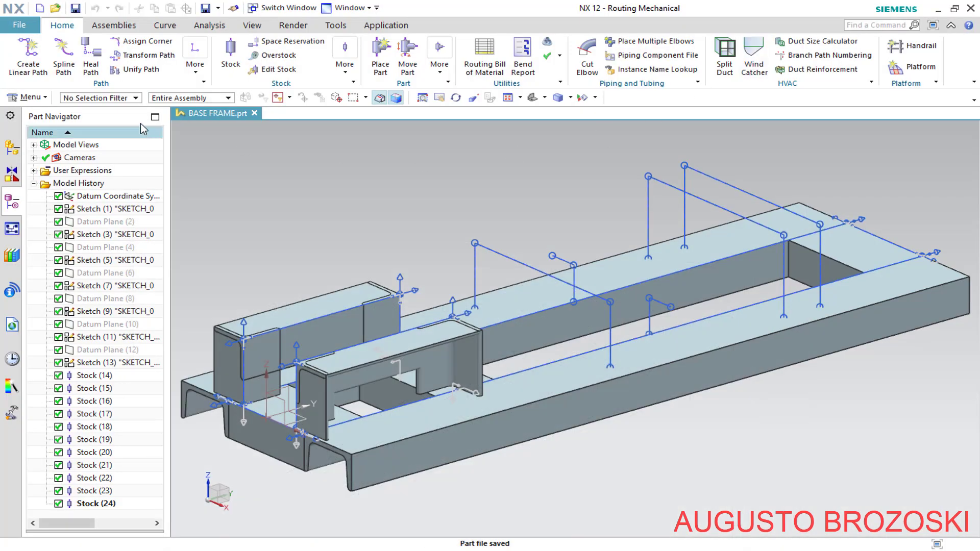
# Apply L50_5 stock with 0° rotation to the near-side upright line of the middle cross support.
pyautogui.click(230, 57)
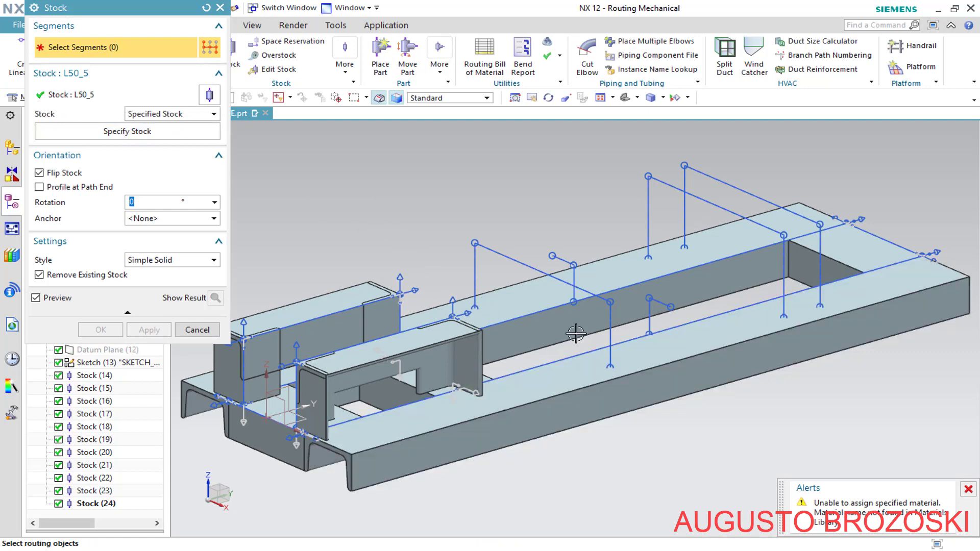
pyautogui.click(610, 339)
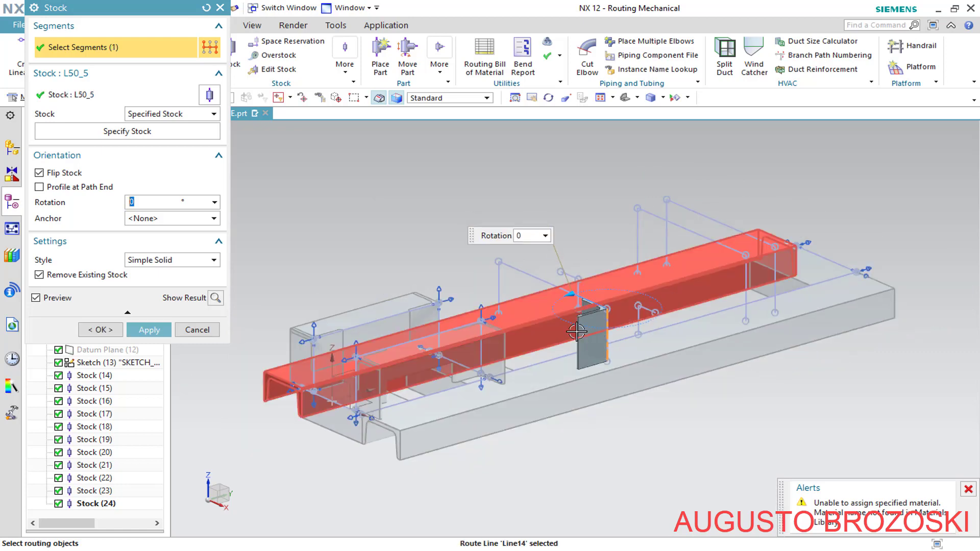
pyautogui.moveTo(575, 329); pyautogui.dragTo(566, 358, button='middle')
pyautogui.click(149, 330)
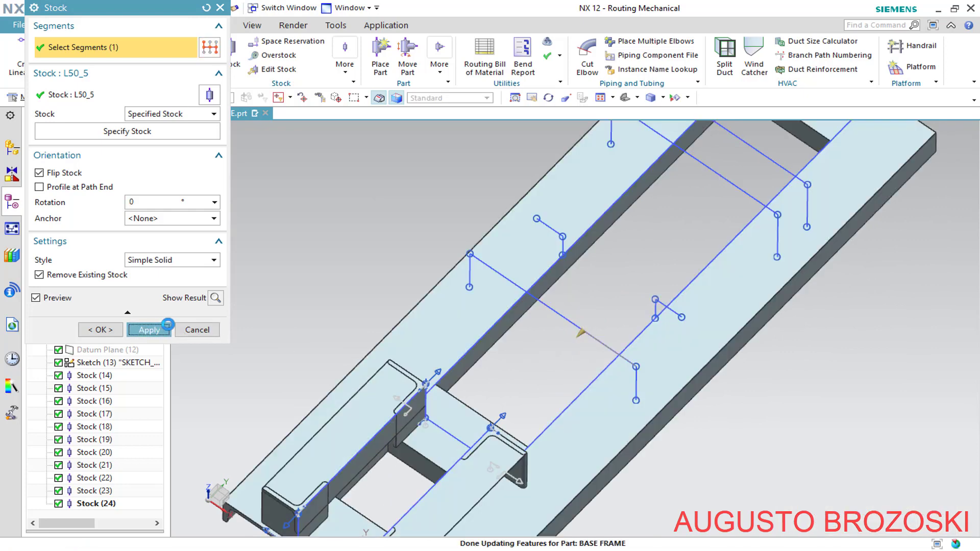
# Apply L50_5 stock with 180° rotation to the middle cross support's top line and its far-side upright, checking the orientation against the PDF.
pyautogui.click(564, 322)
pyautogui.moveTo(538, 356); pyautogui.dragTo(524, 330, button='middle')
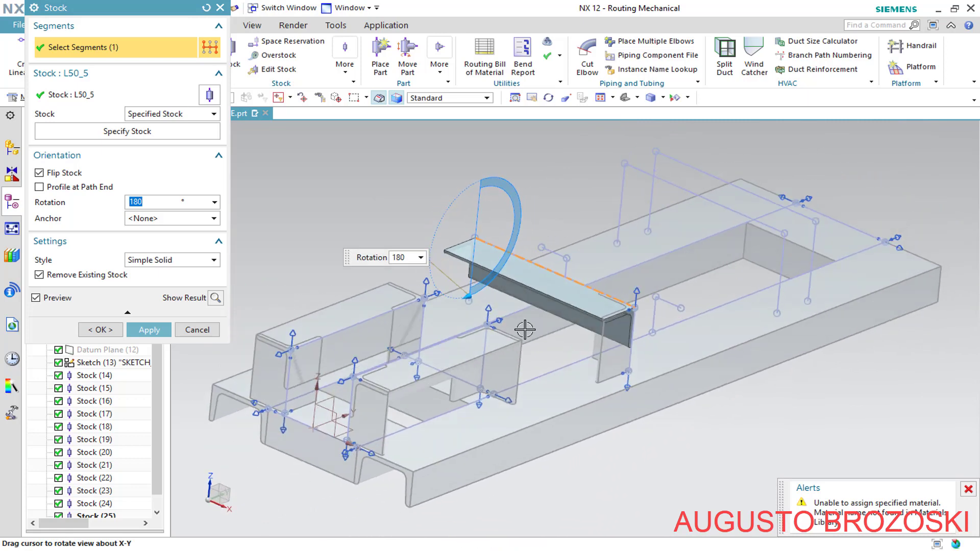
pyautogui.click(149, 330)
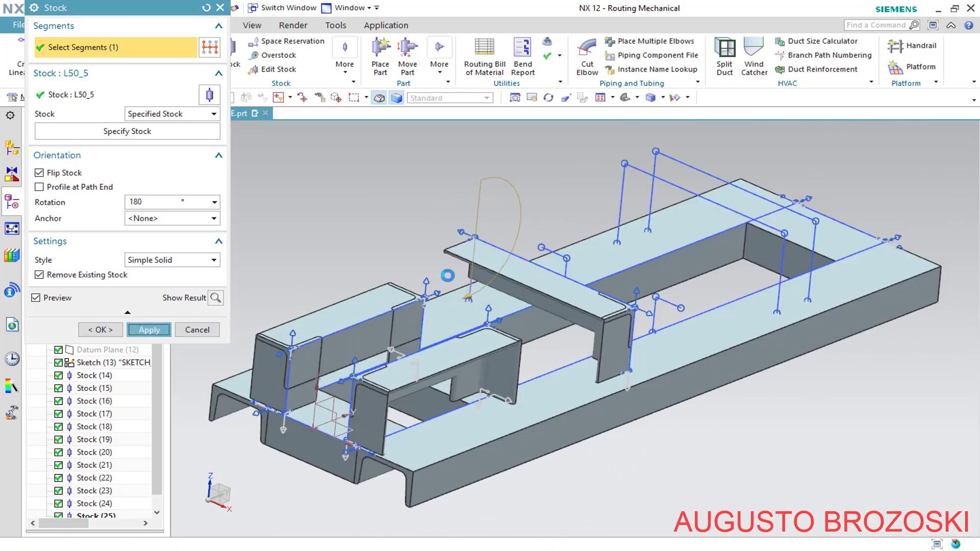
pyautogui.scroll(5, 468, 289)
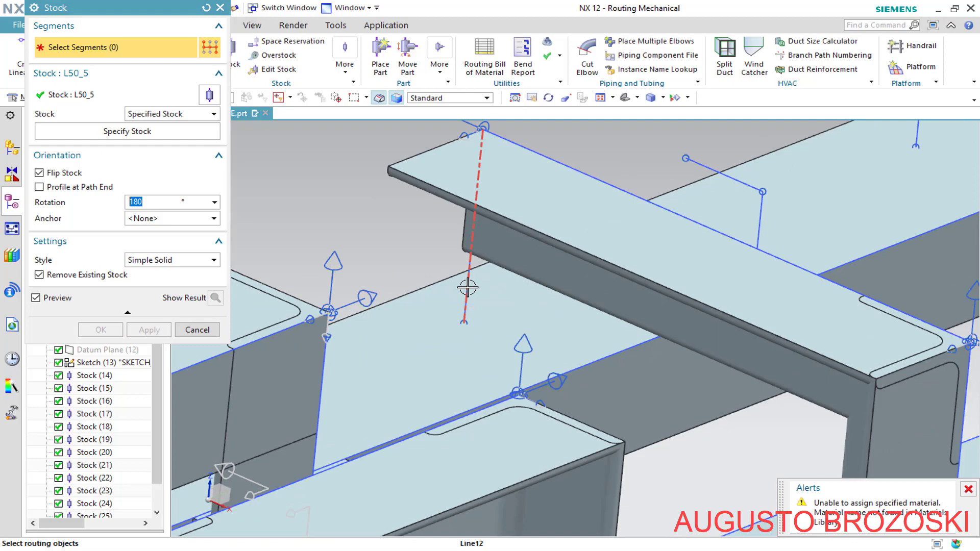
pyautogui.click(467, 288)
pyautogui.scroll(-3, 377, 285)
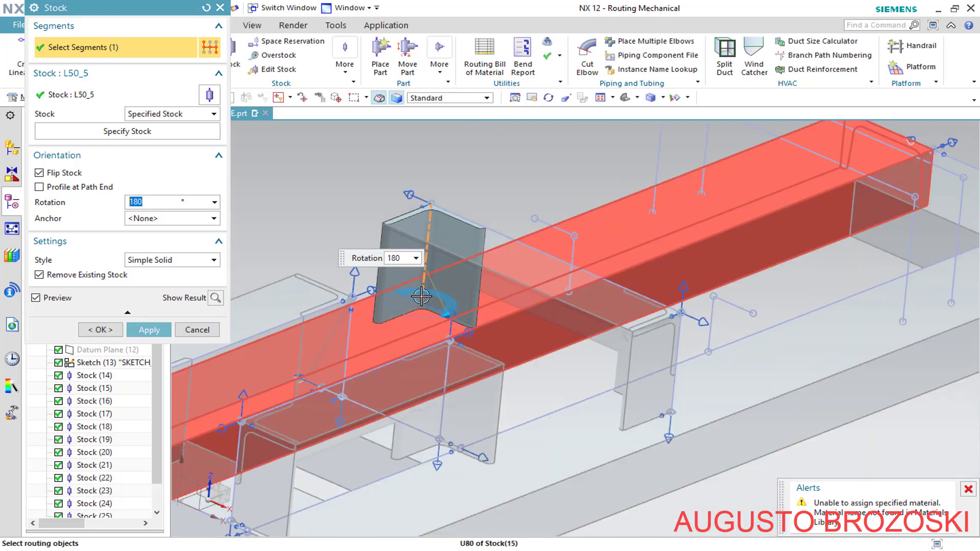
pyautogui.moveTo(422, 296); pyautogui.dragTo(398, 305, button='middle')
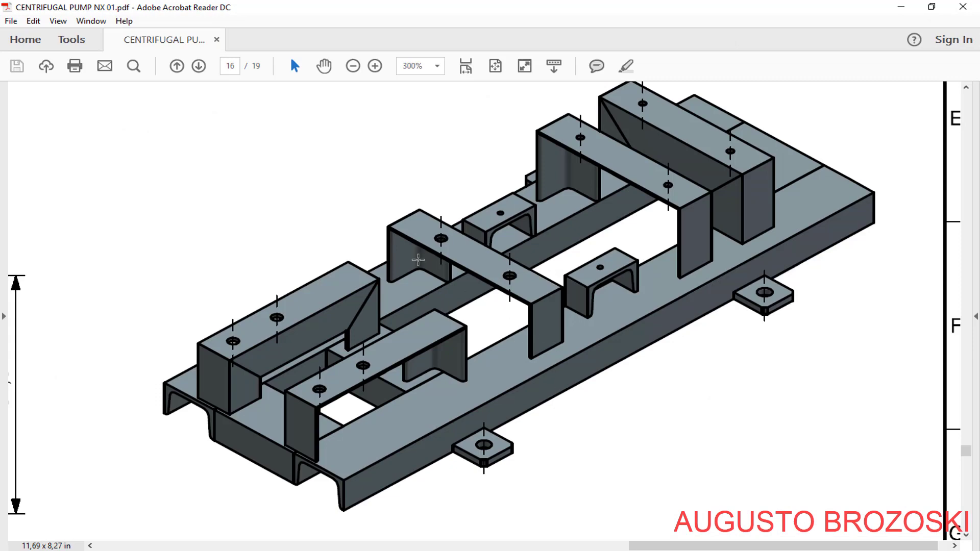
pyautogui.click(898, 7)
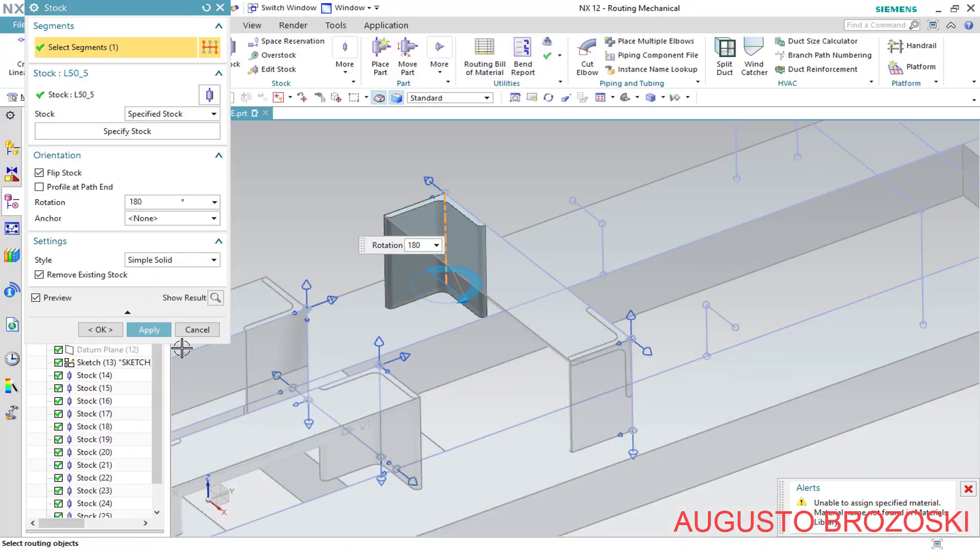
pyautogui.click(149, 330)
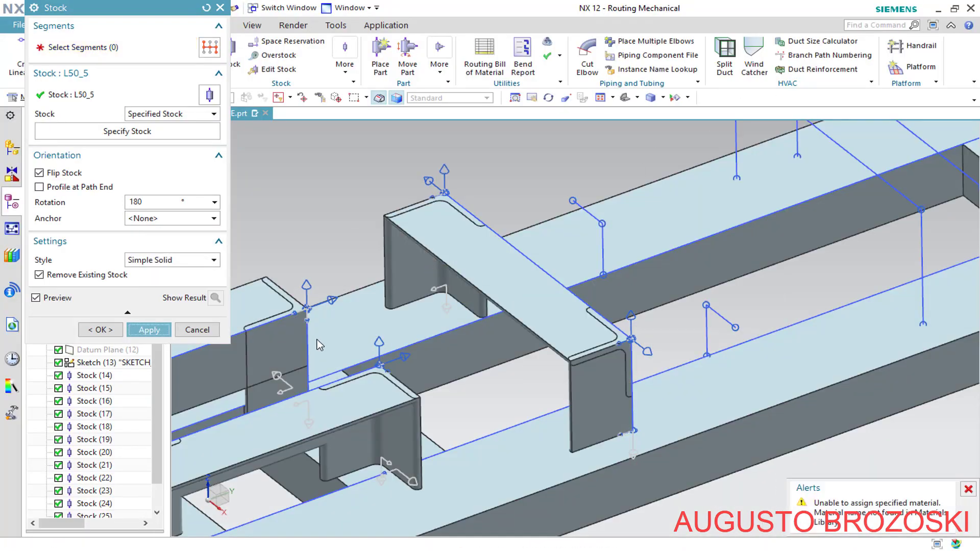
# Apply L50_5 stock with 0° rotation to the near-side upright of the inner of the two cross supports at the far end.
pyautogui.scroll(-4, 317, 339)
pyautogui.scroll(3, 520, 291)
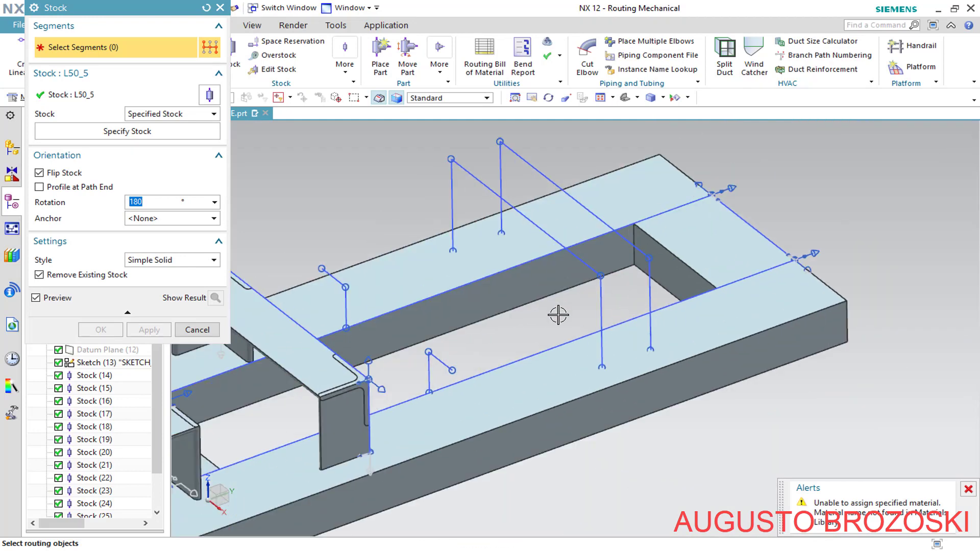
pyautogui.scroll(2, 568, 322)
pyautogui.click(620, 297)
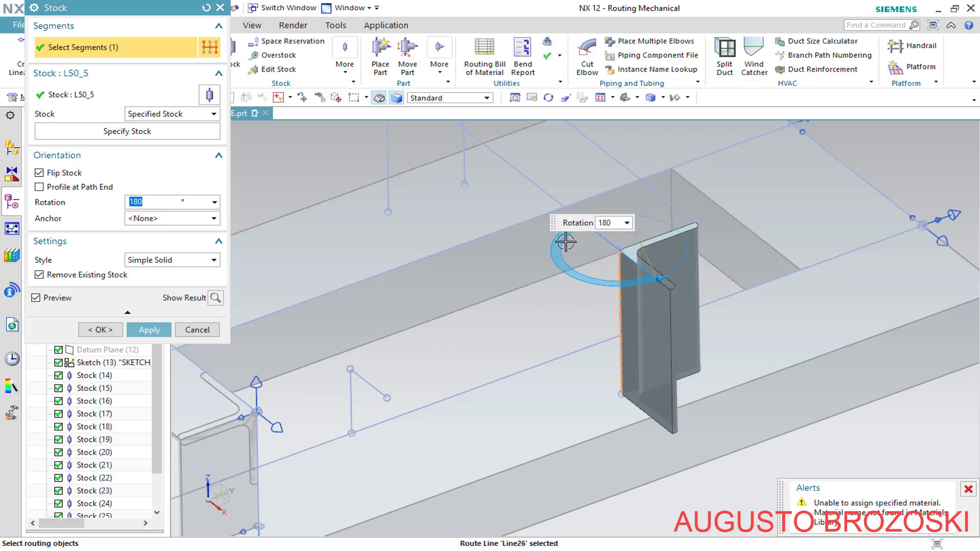
pyautogui.moveTo(621, 278); pyautogui.dragTo(555, 206)
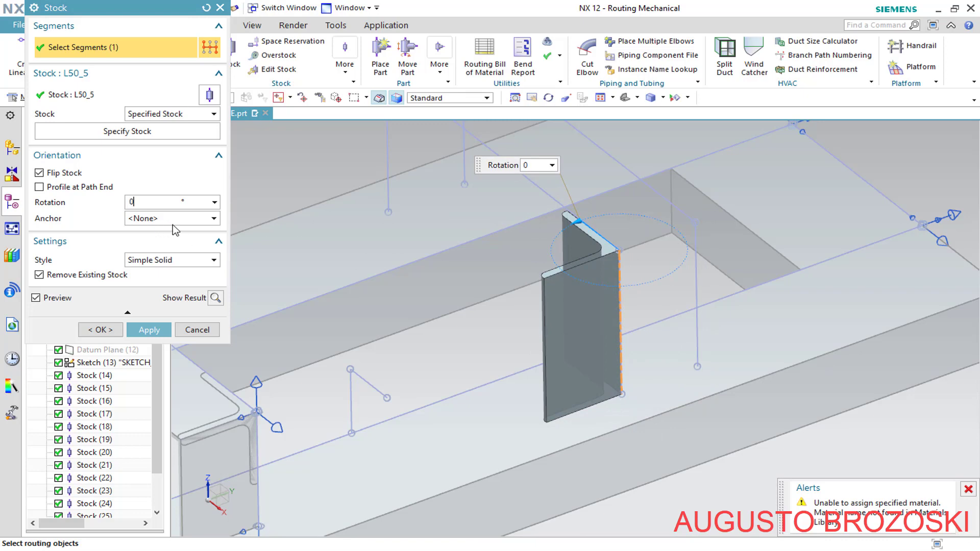
pyautogui.press('Return')
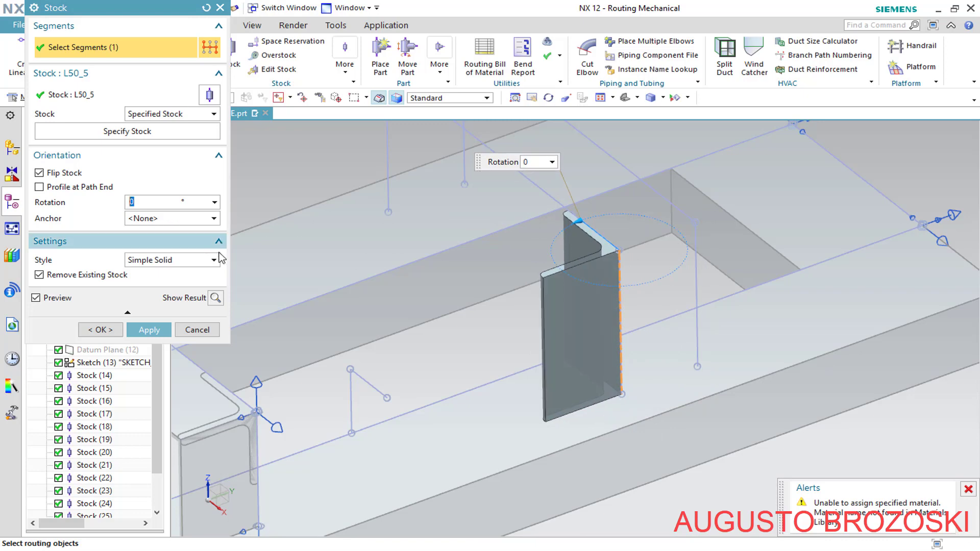
pyautogui.click(149, 329)
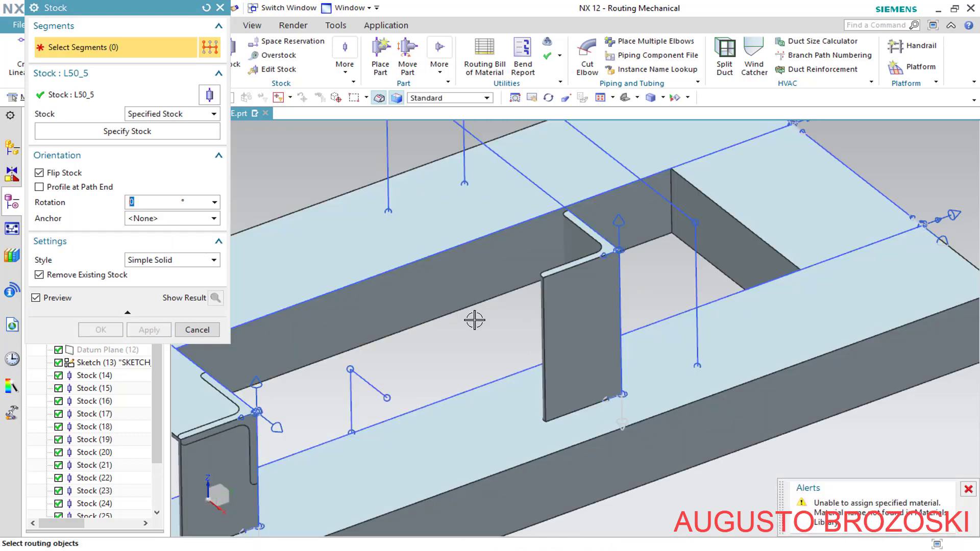
# Apply L50_5 stock with 180° rotation to the top line and far-side upright of the inner far-end cross support.
pyautogui.scroll(-5, 477, 327)
pyautogui.scroll(5, 490, 230)
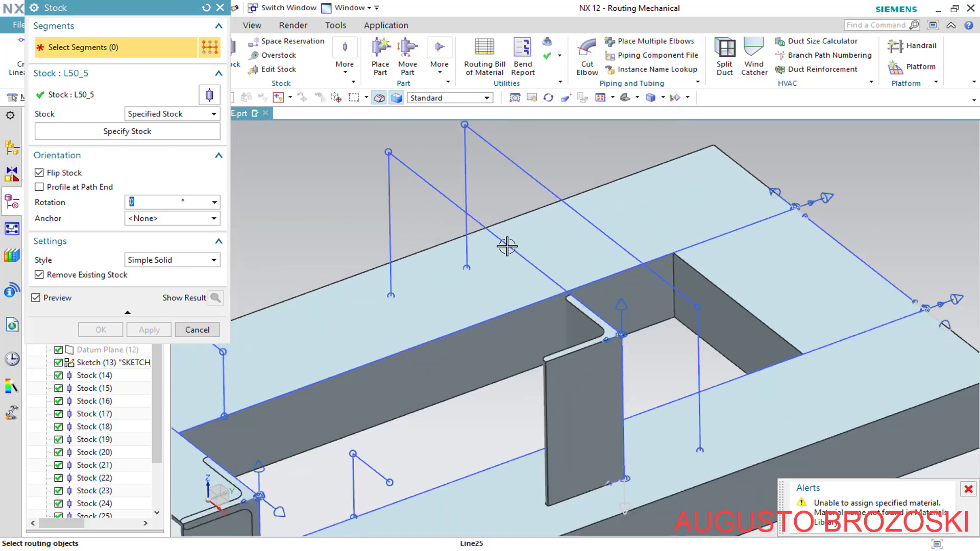
pyautogui.click(507, 246)
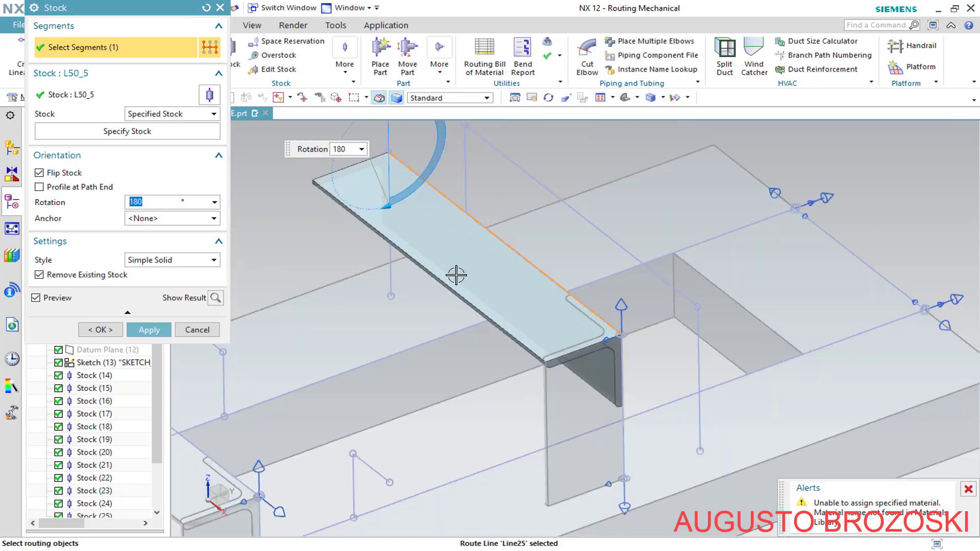
pyautogui.click(168, 329)
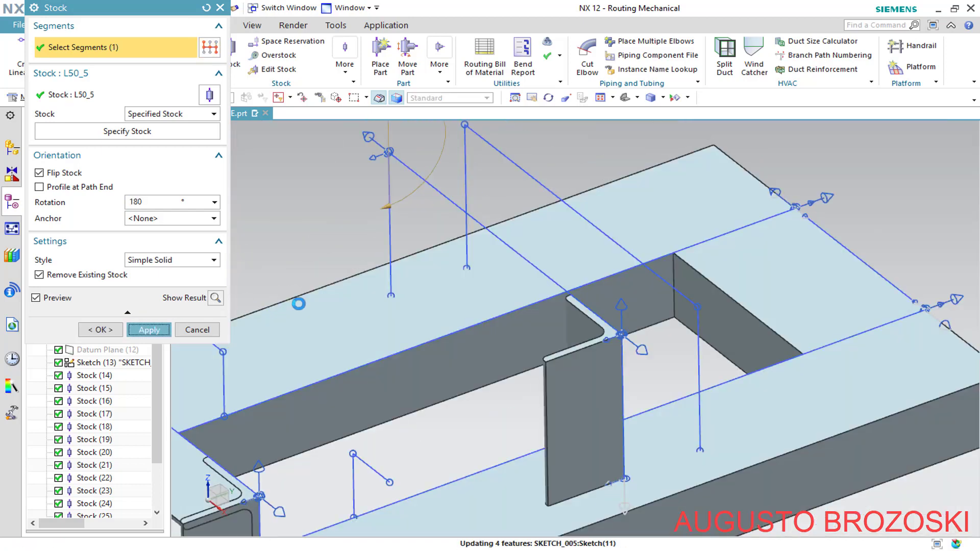
pyautogui.click(391, 276)
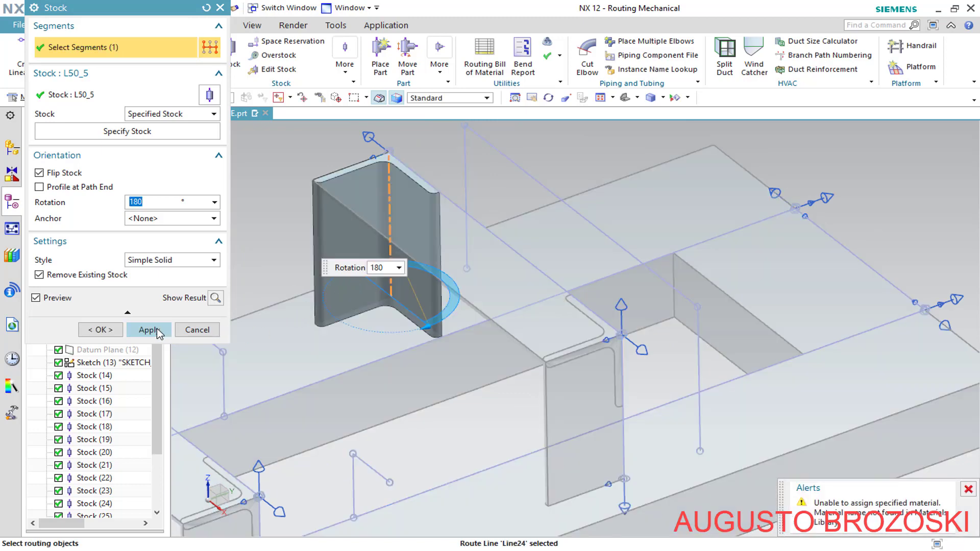
pyautogui.click(149, 330)
# Apply L50_5 stock with 90° rotation to the far-side upright of the outermost far-end cross support.
pyautogui.scroll(1, 299, 314)
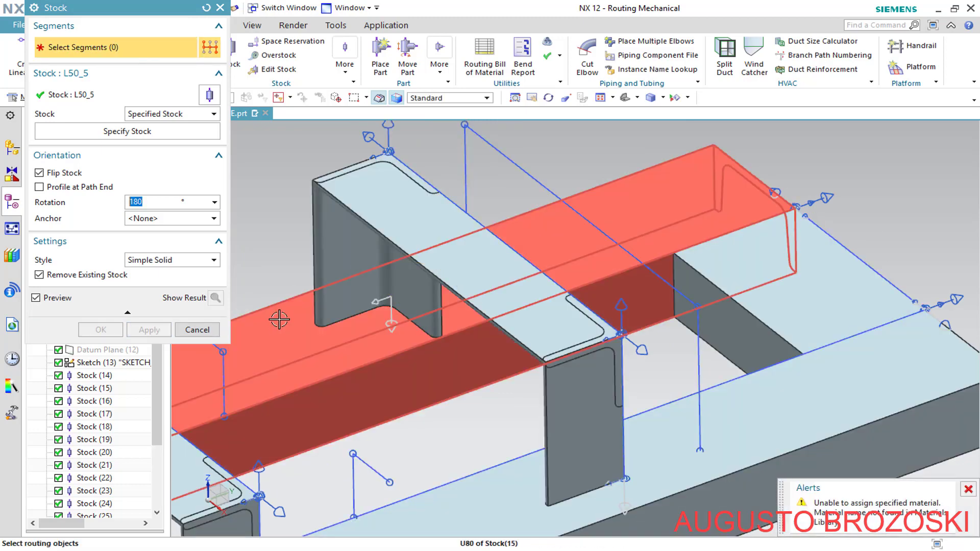
pyautogui.scroll(2, 618, 357)
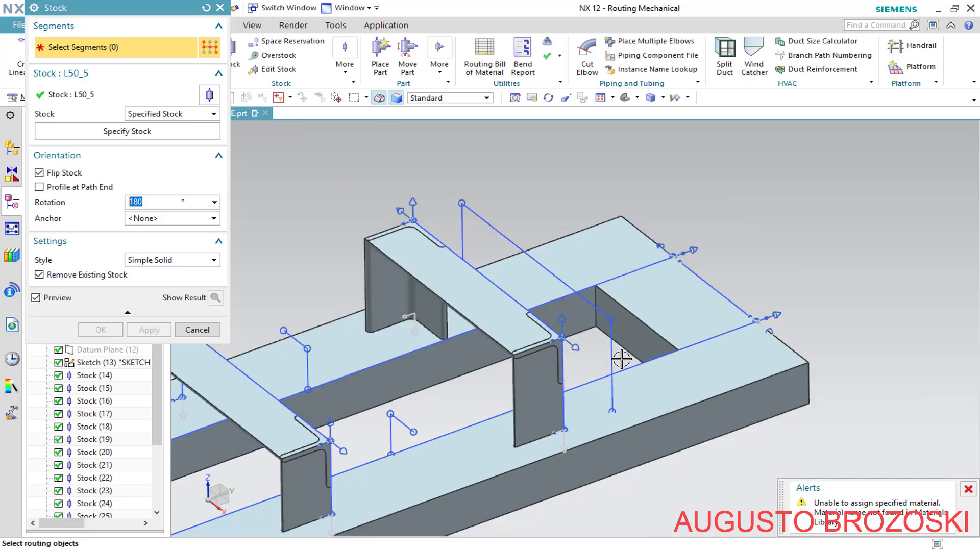
pyautogui.scroll(-2, 647, 363)
pyautogui.scroll(-1, 647, 363)
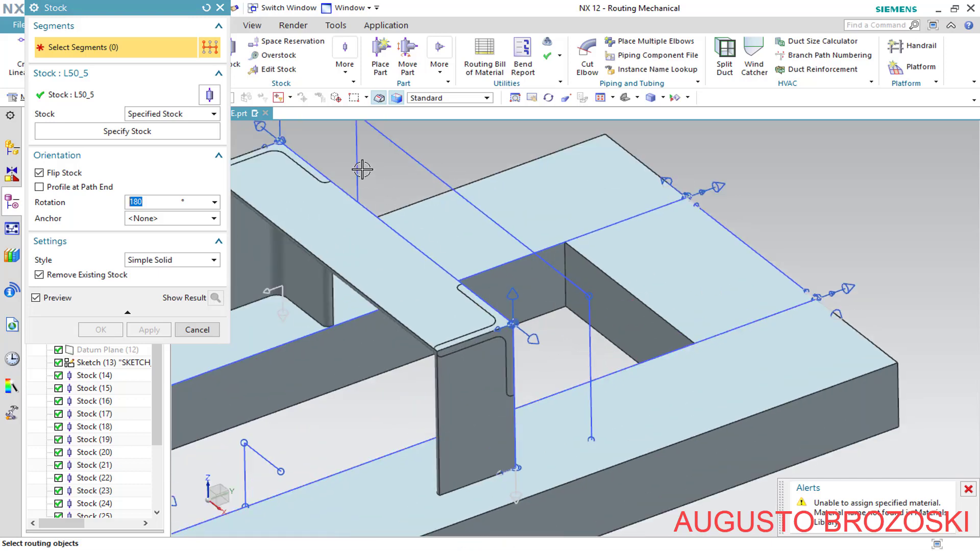
pyautogui.scroll(2, 388, 194)
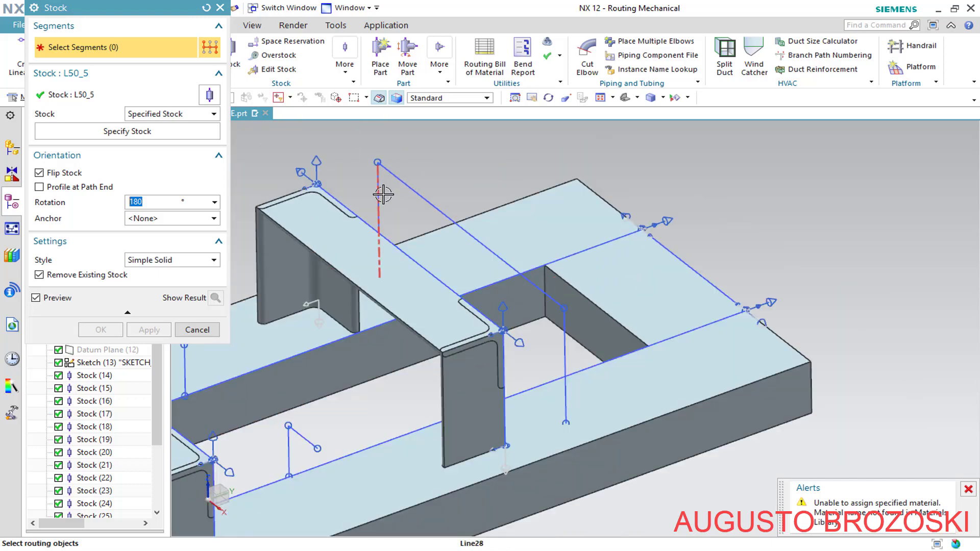
pyautogui.click(382, 194)
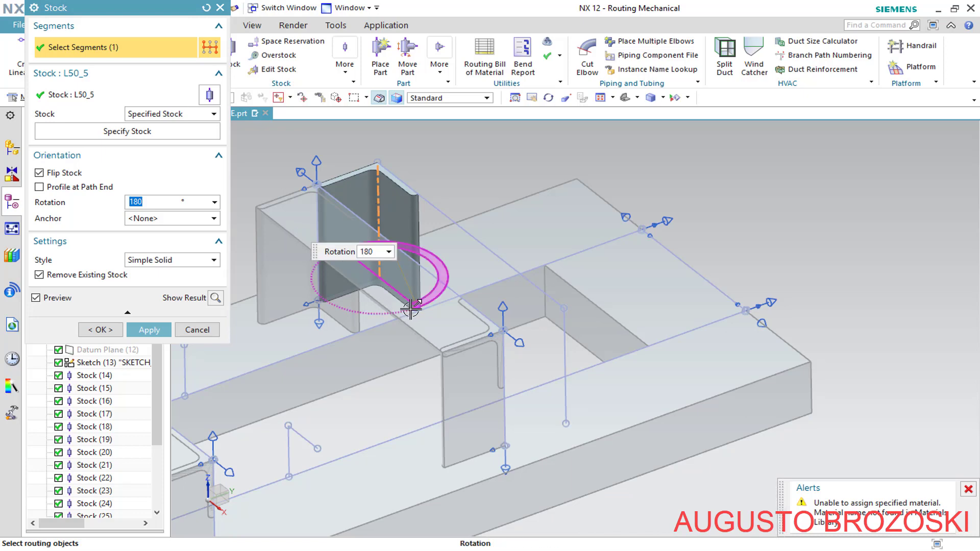
pyautogui.moveTo(404, 307); pyautogui.dragTo(438, 236)
pyautogui.doubleClick(144, 202)
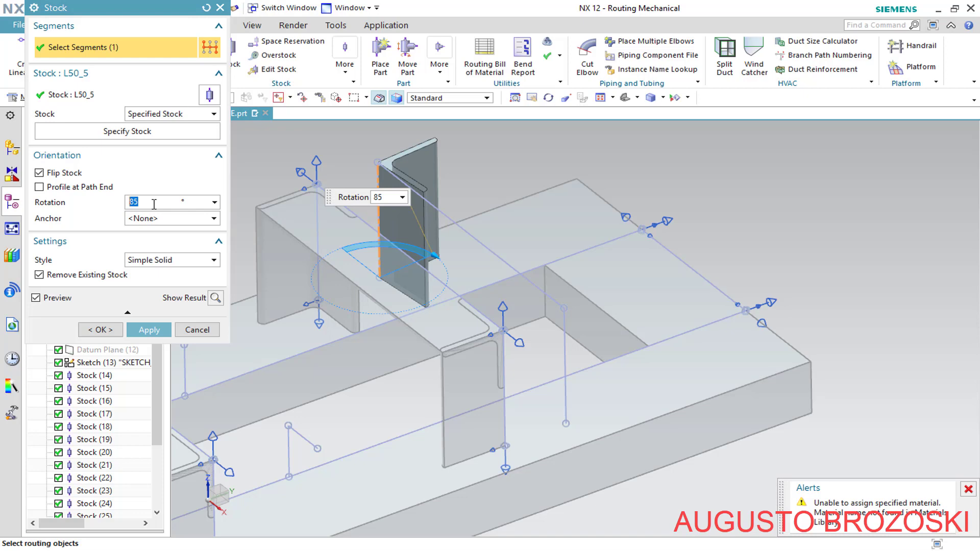
pyautogui.press('Return')
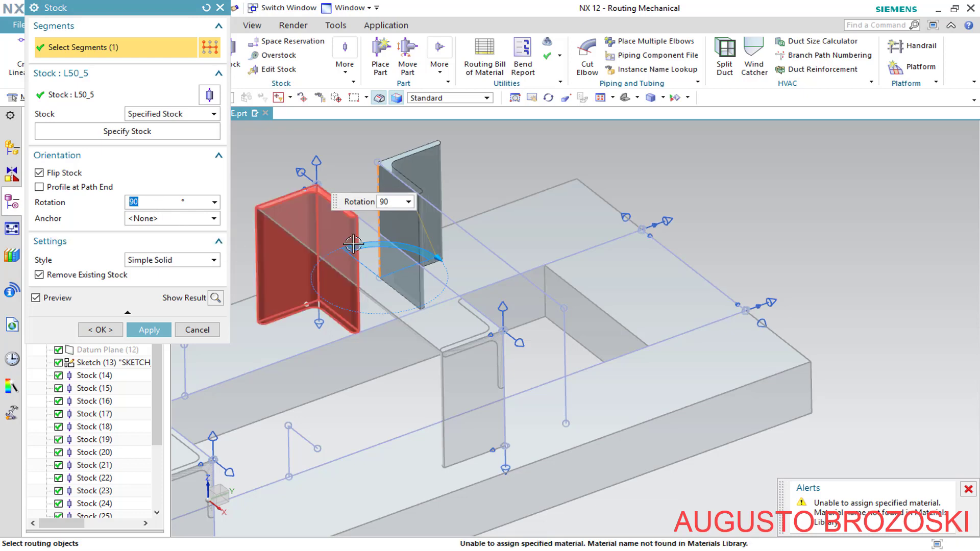
pyautogui.click(149, 330)
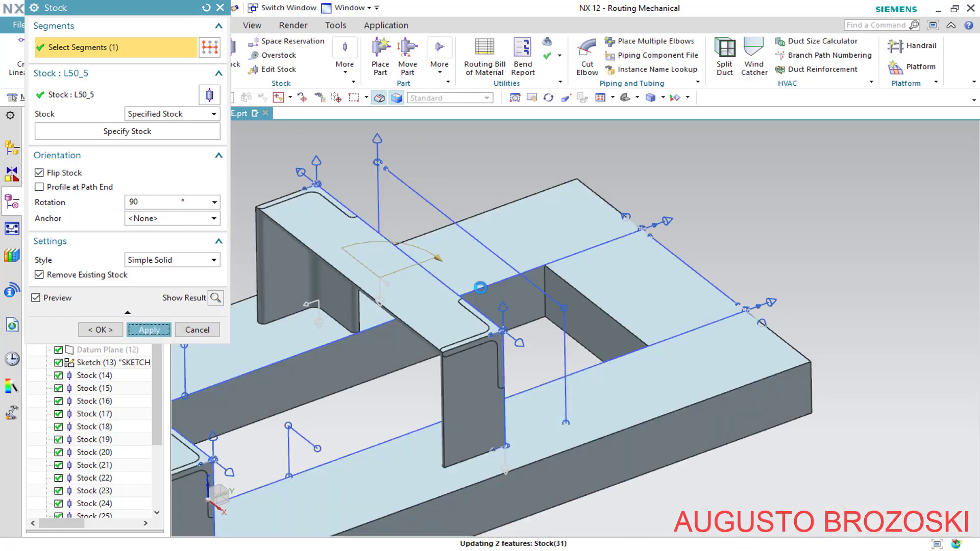
# Apply L50_5 stock to the outermost cross support's top line with 90° rotation and its near-side upright with 270° rotation.
pyautogui.click(479, 241)
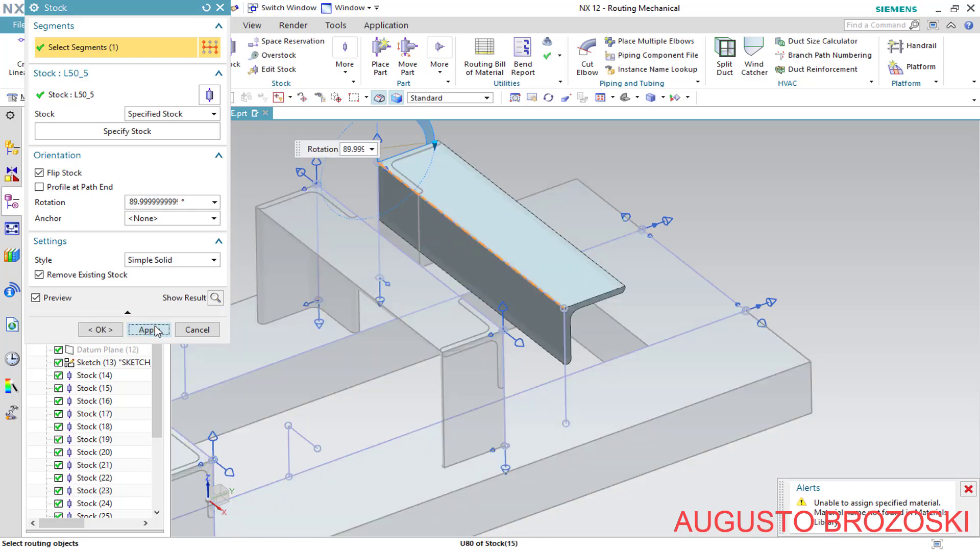
pyautogui.click(149, 329)
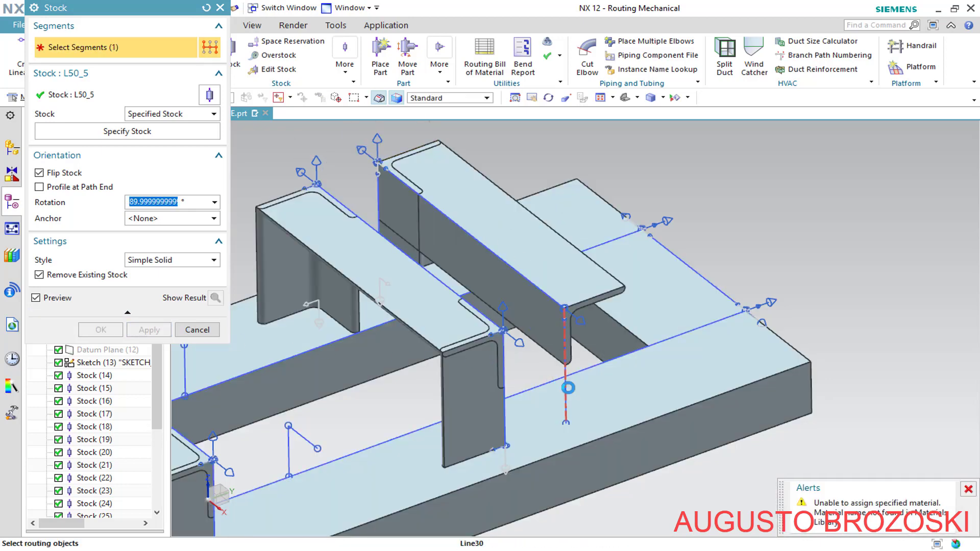
pyautogui.click(149, 330)
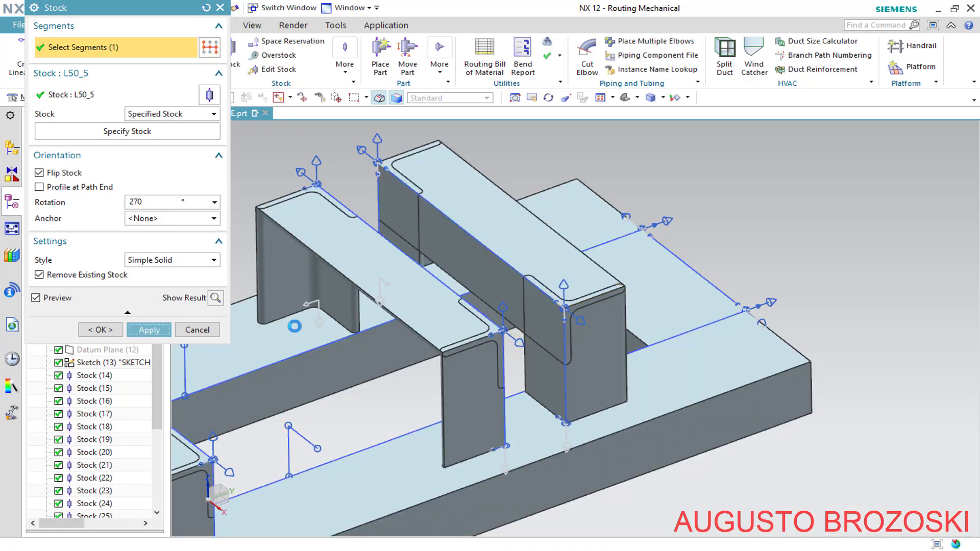
# Close the Stock command, fit the whole frame in a trimetric view, and save the BASE FRAME part.
pyautogui.click(197, 330)
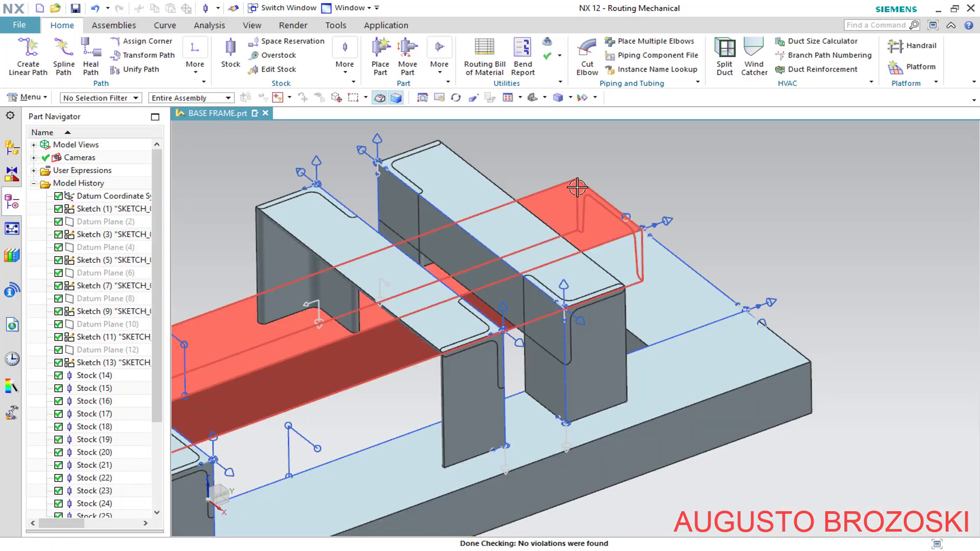
pyautogui.click(508, 98)
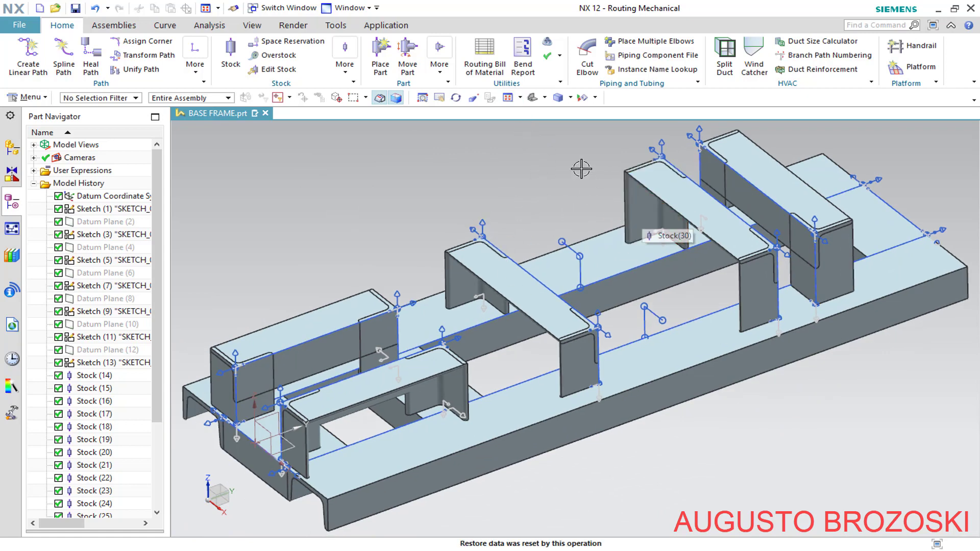
pyautogui.click(532, 98)
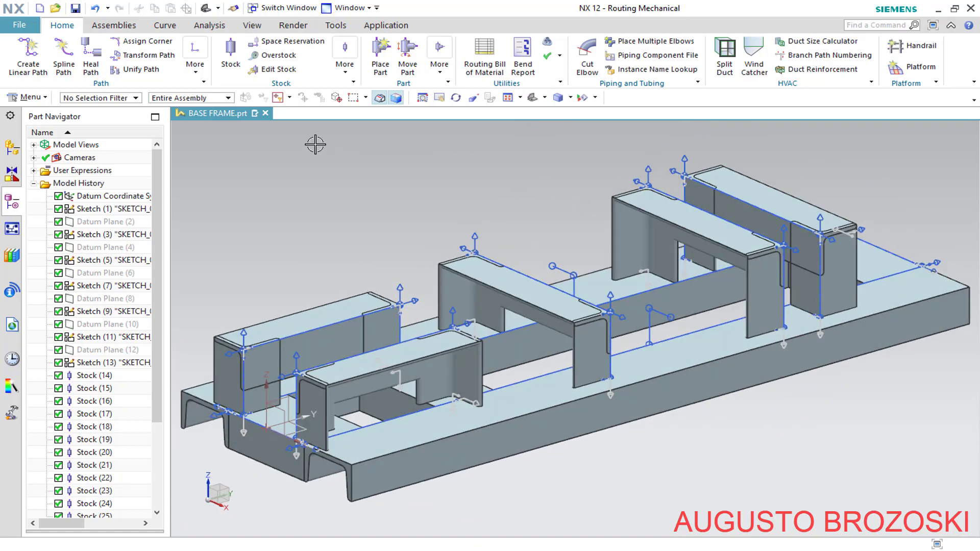
pyautogui.click(75, 9)
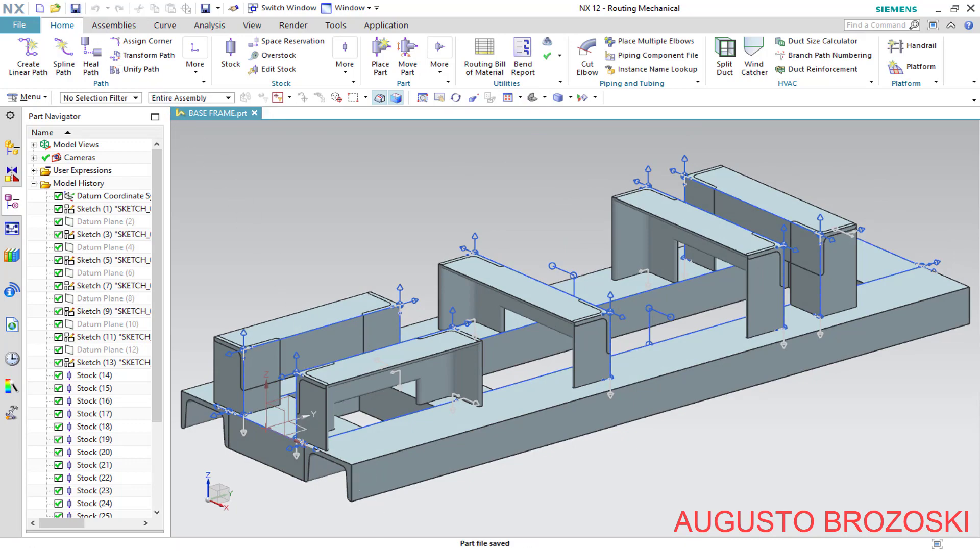
# Check the bracket orientation in the PDF drawing, return to NX and specify U80 from the DIN 1026 U library as stock.
pyautogui.hotkey('alt', 'Tab')
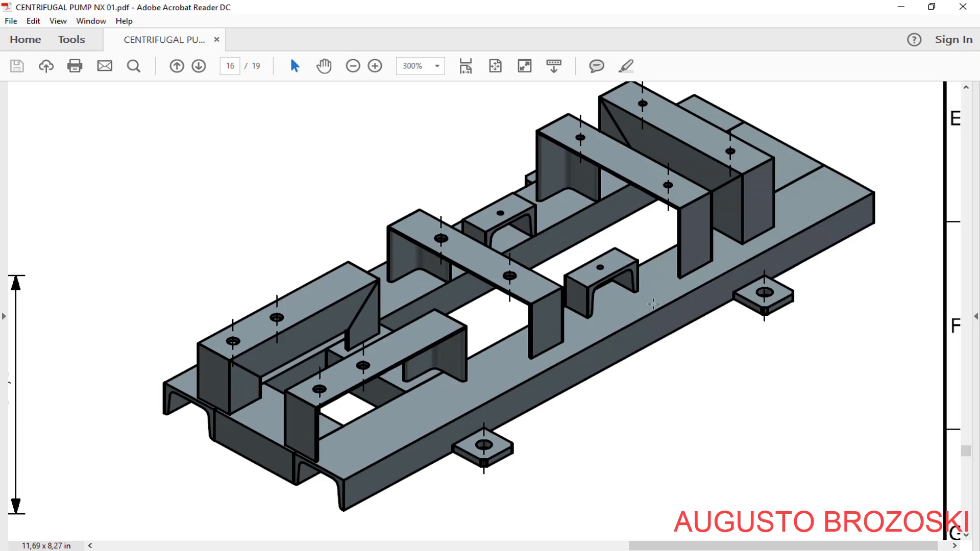
pyautogui.click(911, 10)
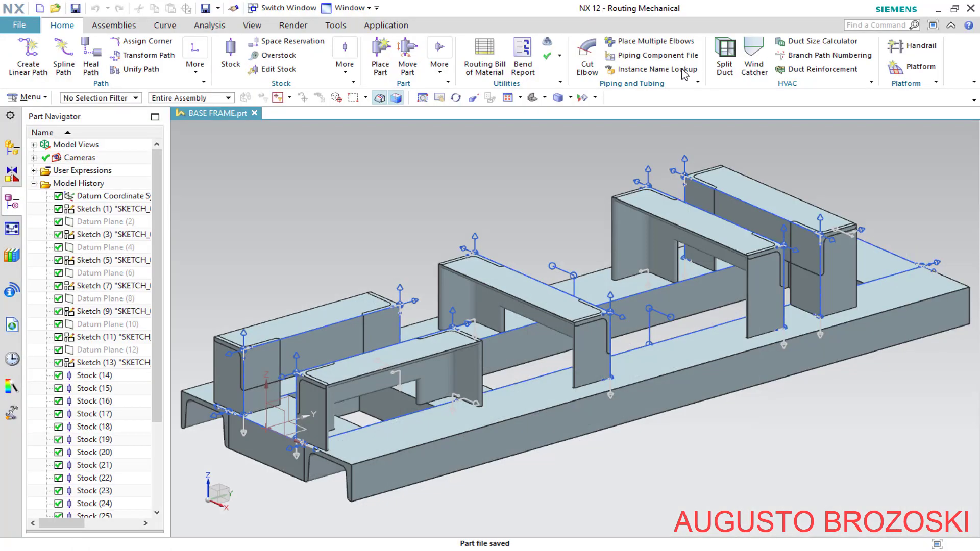
pyautogui.click(230, 51)
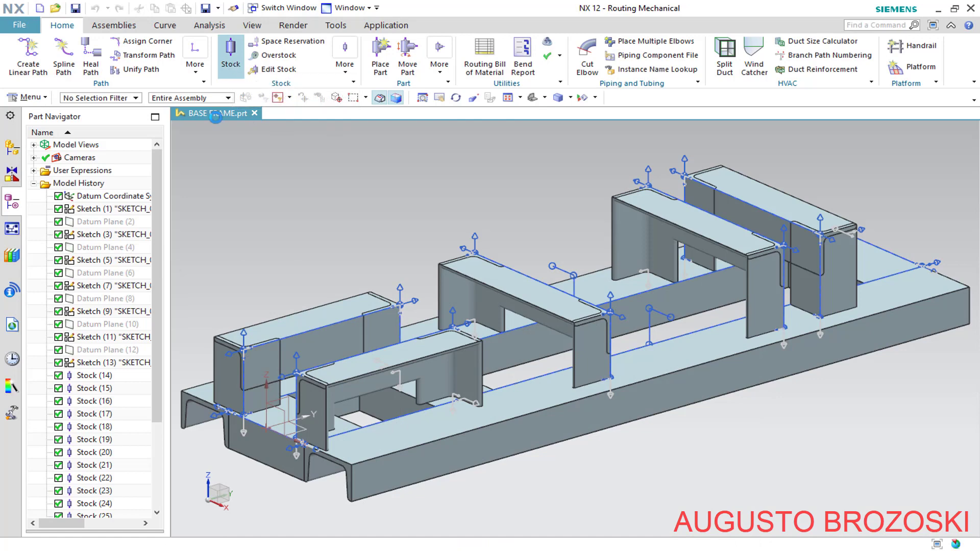
pyautogui.click(147, 133)
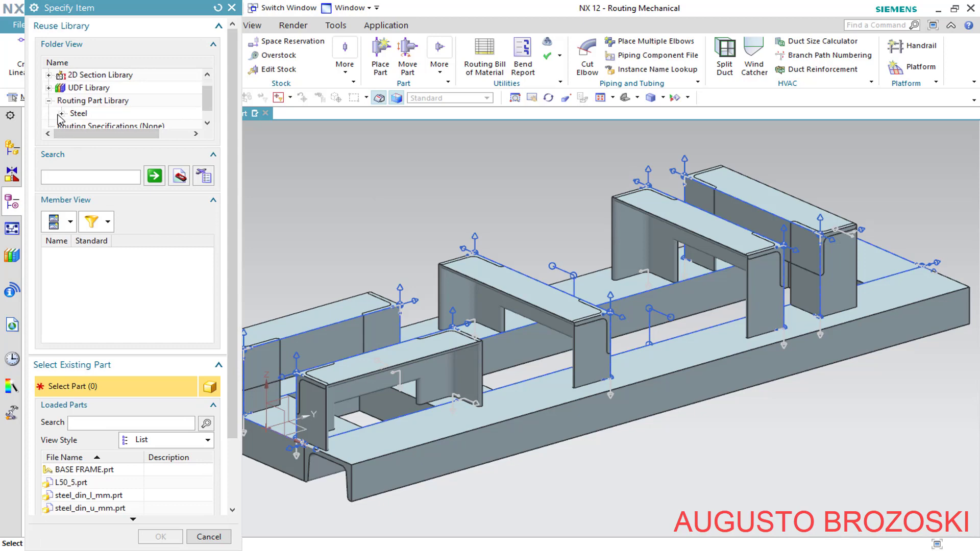
pyautogui.click(61, 114)
pyautogui.click(91, 89)
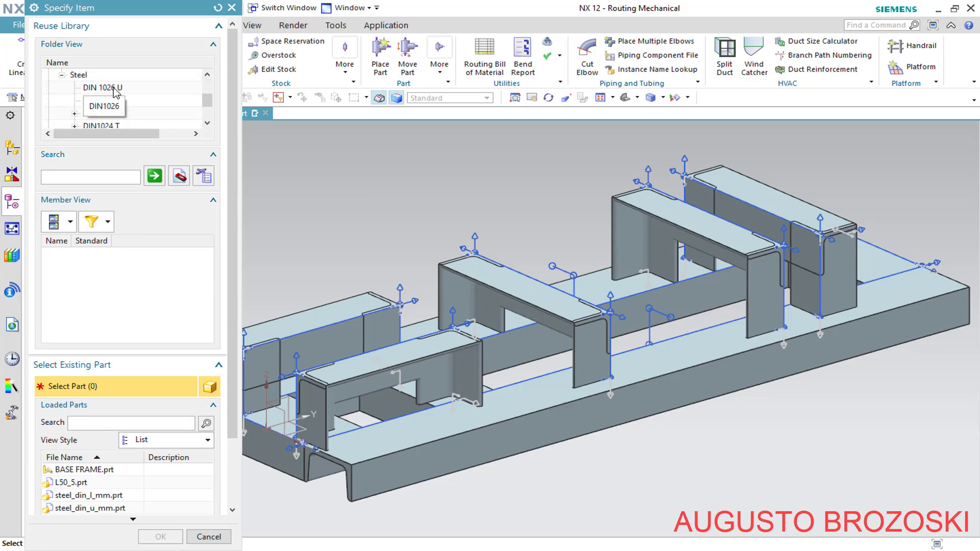
pyautogui.scroll(-3, 210, 280)
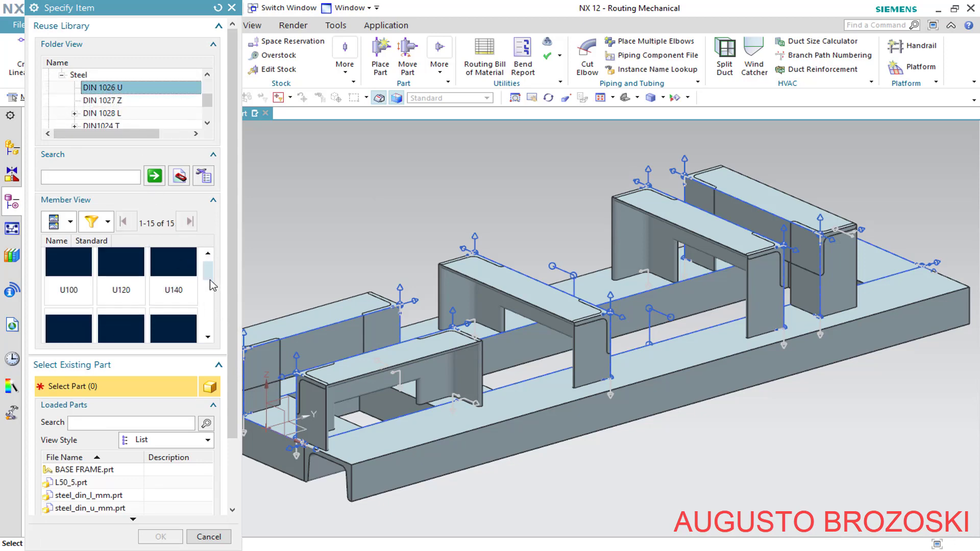
pyautogui.click(175, 312)
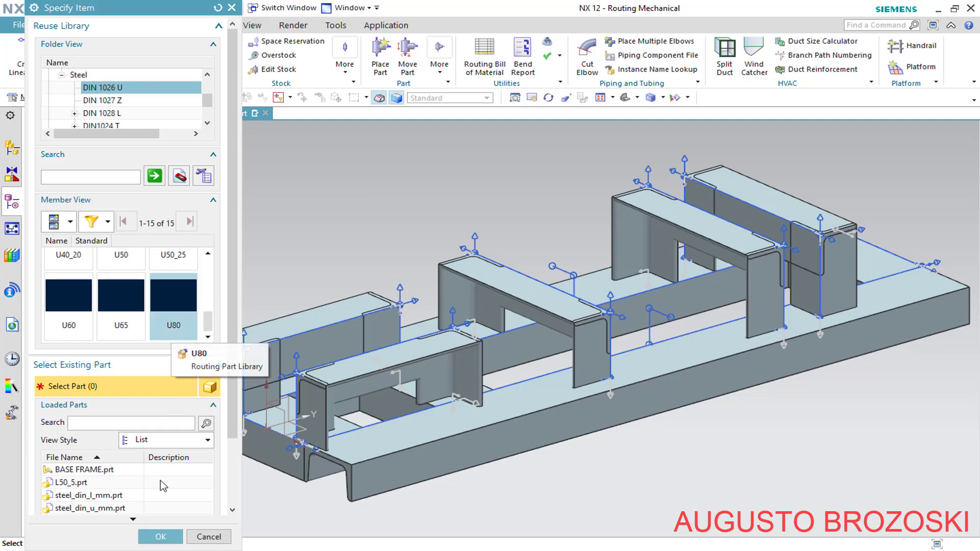
pyautogui.click(160, 536)
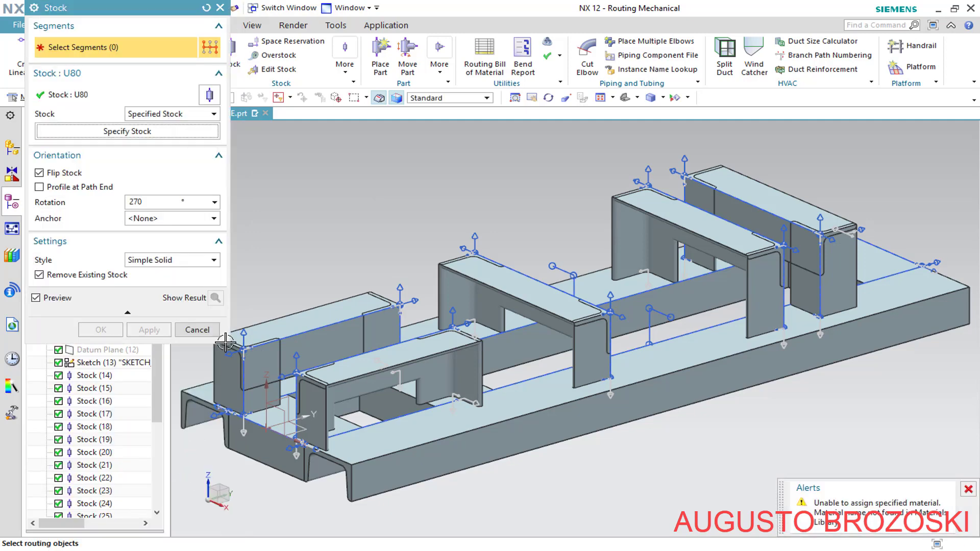
# Apply U80 stock to the far-side small bracket's top line with 0° rotation and Flip Stock turned off.
pyautogui.scroll(5, 593, 246)
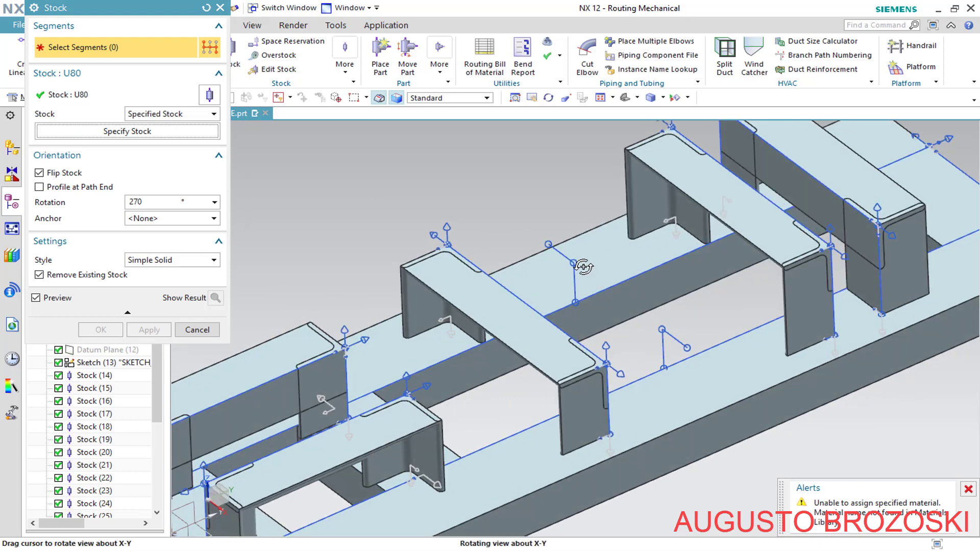
pyautogui.click(558, 252)
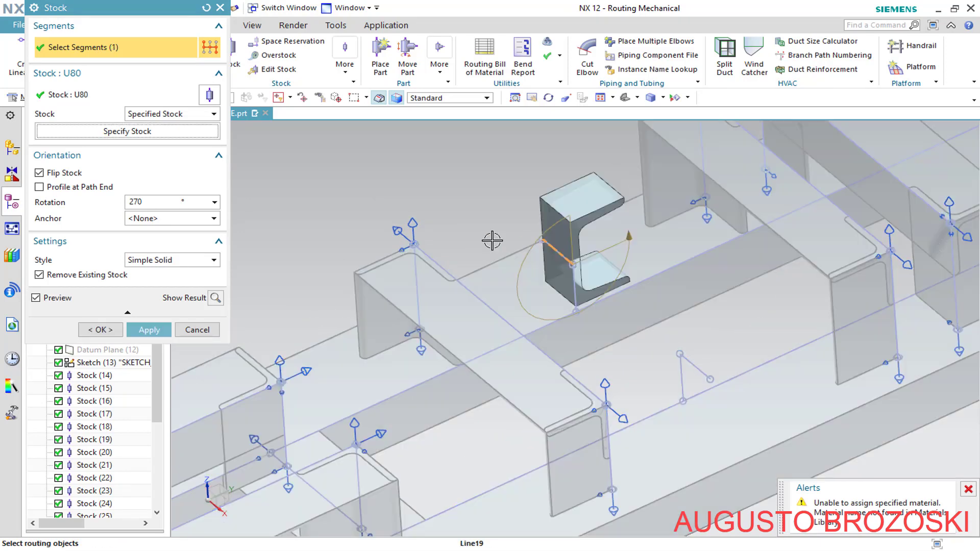
pyautogui.click(157, 202)
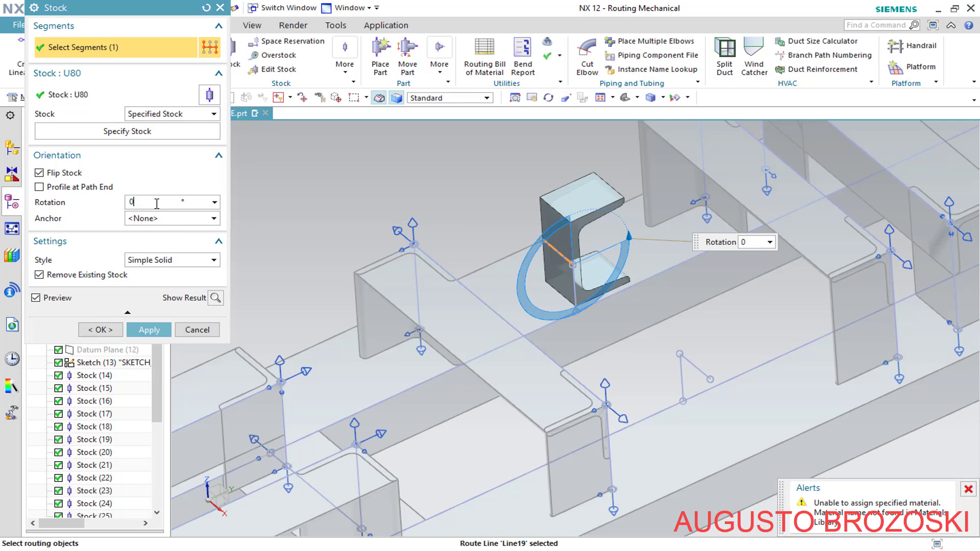
pyautogui.write('0')
pyautogui.press('Return')
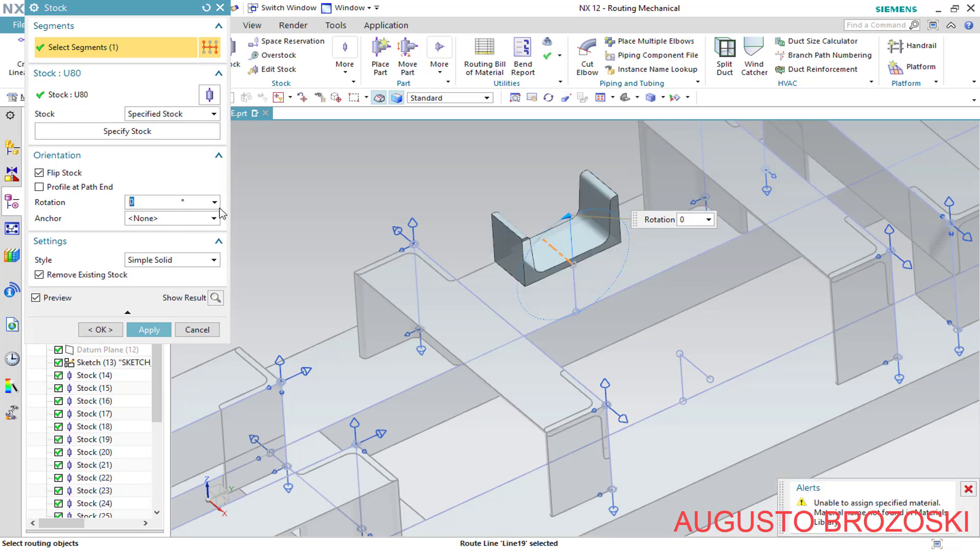
pyautogui.click(41, 173)
pyautogui.click(159, 204)
pyautogui.press('Return')
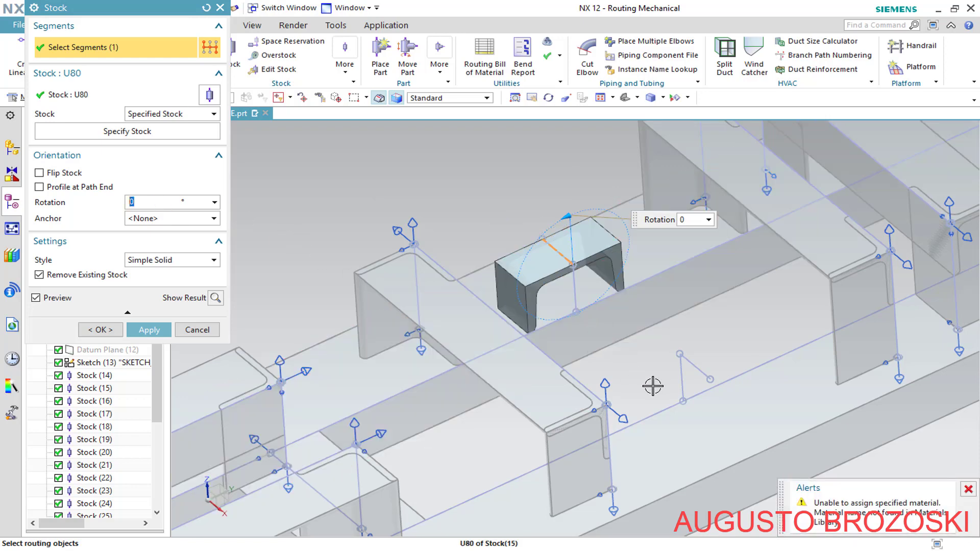
pyautogui.click(149, 330)
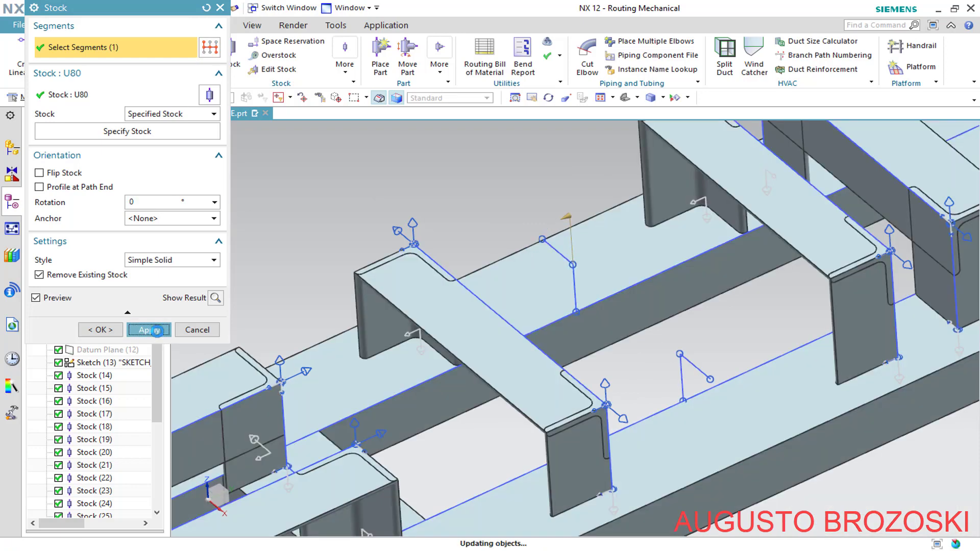
# Apply U80 stock with 0° rotation to the near-side small bracket's top line, and save the BASE FRAME part.
pyautogui.click(700, 371)
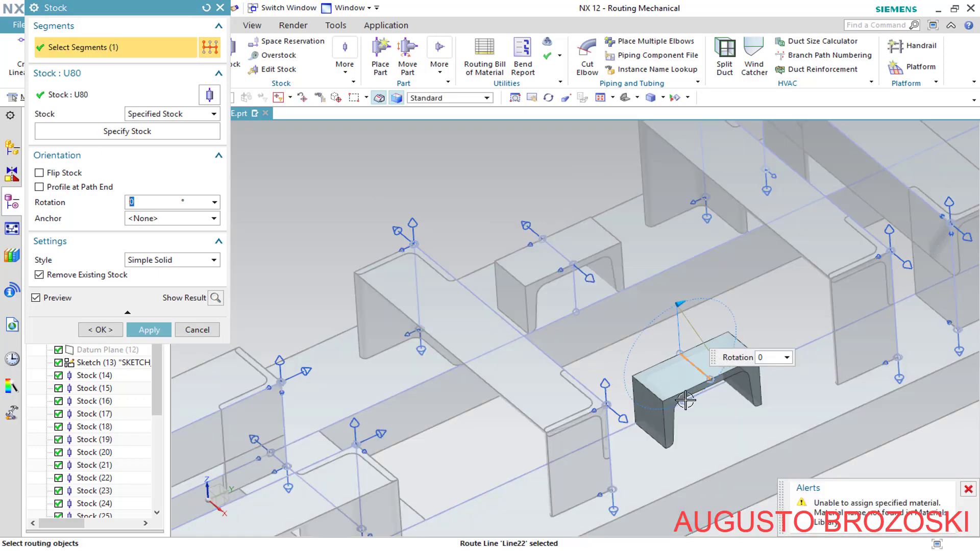
pyautogui.click(149, 330)
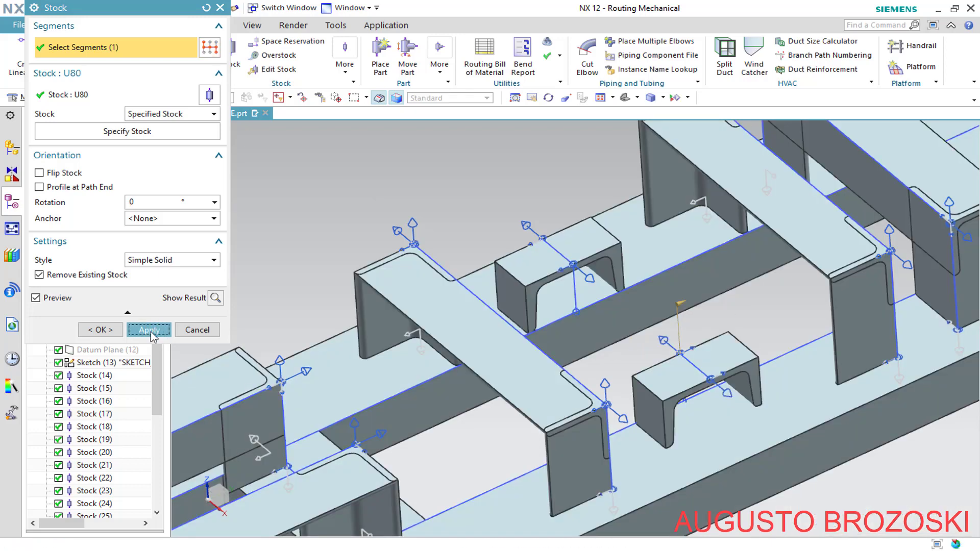
pyautogui.click(197, 330)
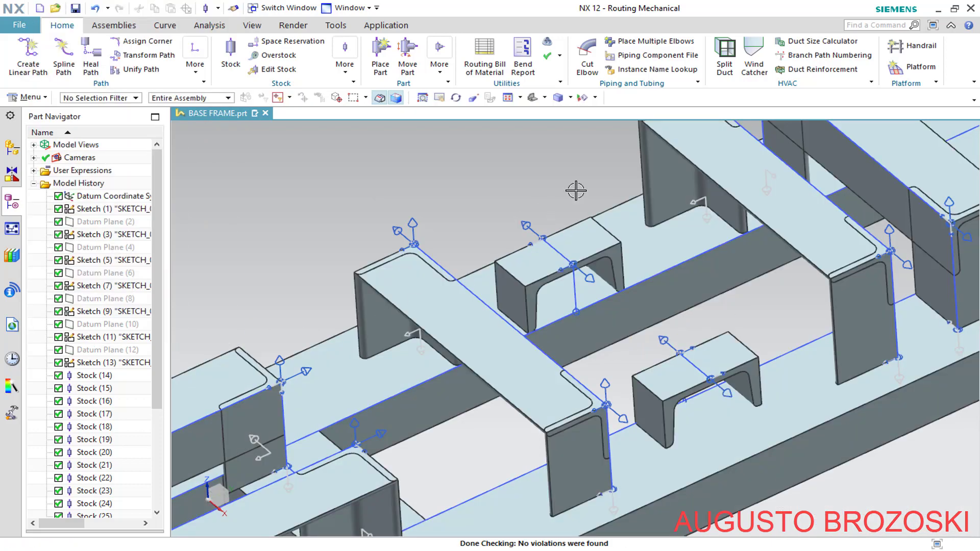
pyautogui.click(508, 97)
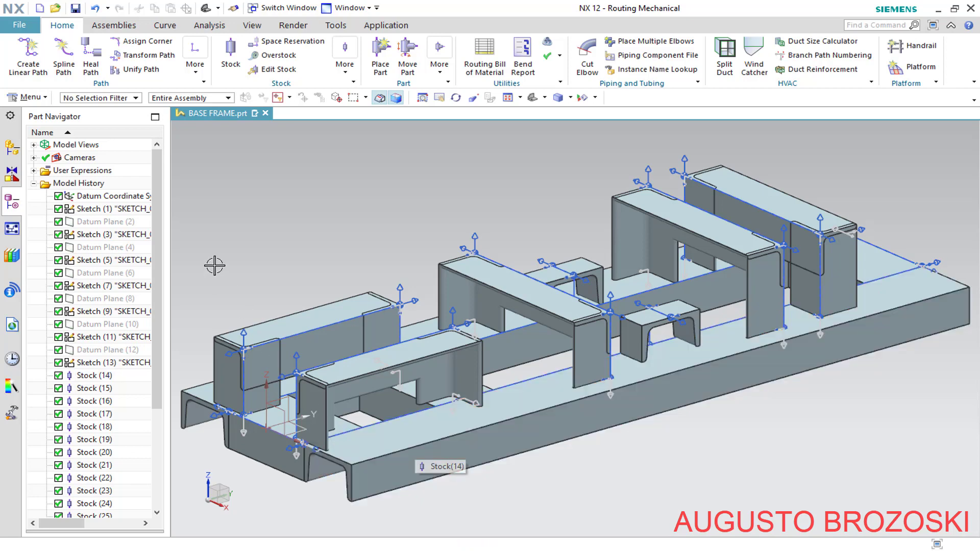
pyautogui.click(75, 8)
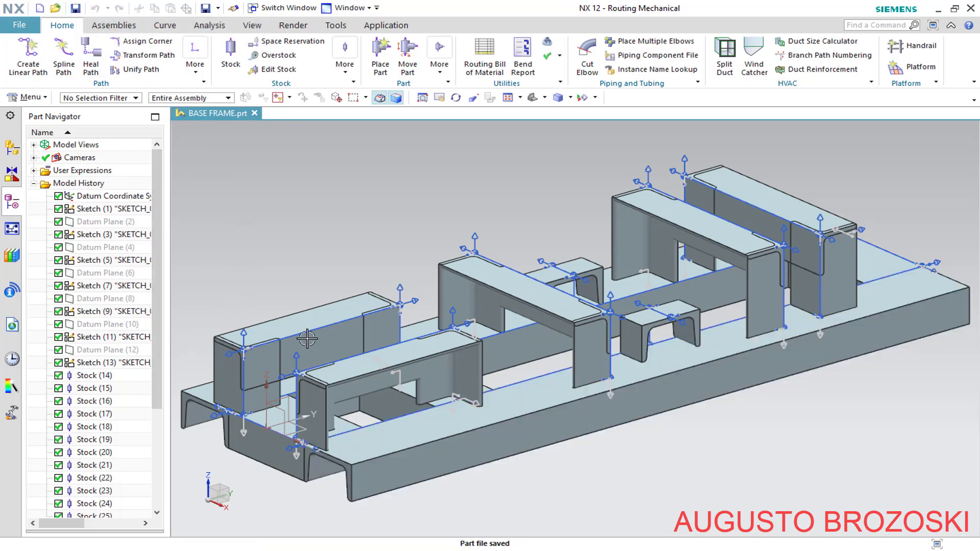
# Assign a Miter corner to the outer-end control point of the far-side lengthwise L50_5 support.
pyautogui.scroll(-3, 215, 362)
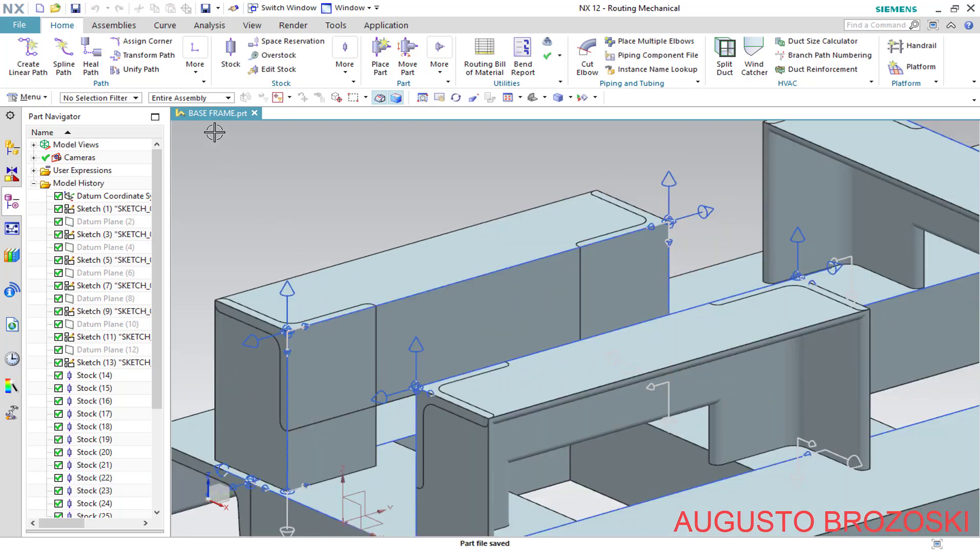
pyautogui.click(158, 44)
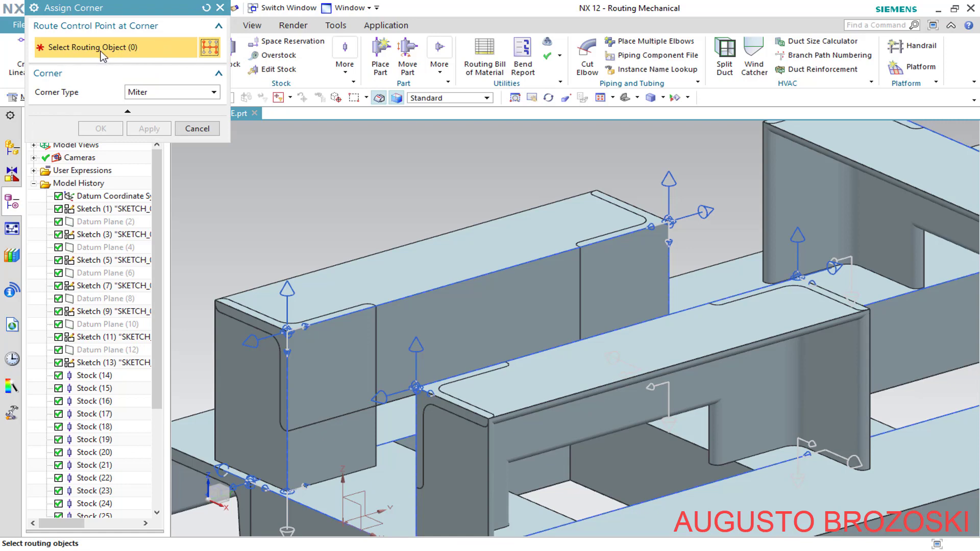
pyautogui.scroll(4, 244, 353)
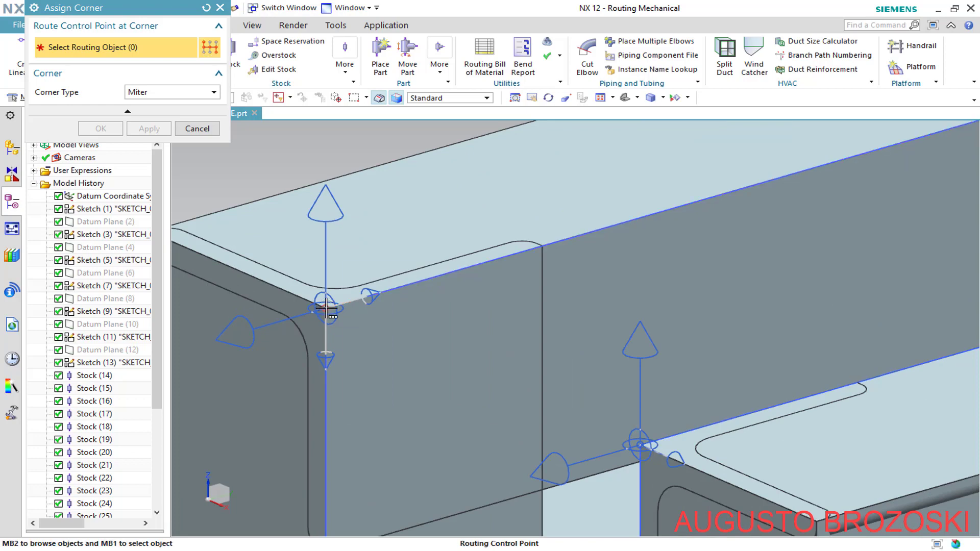
pyautogui.click(326, 308)
pyautogui.click(395, 317)
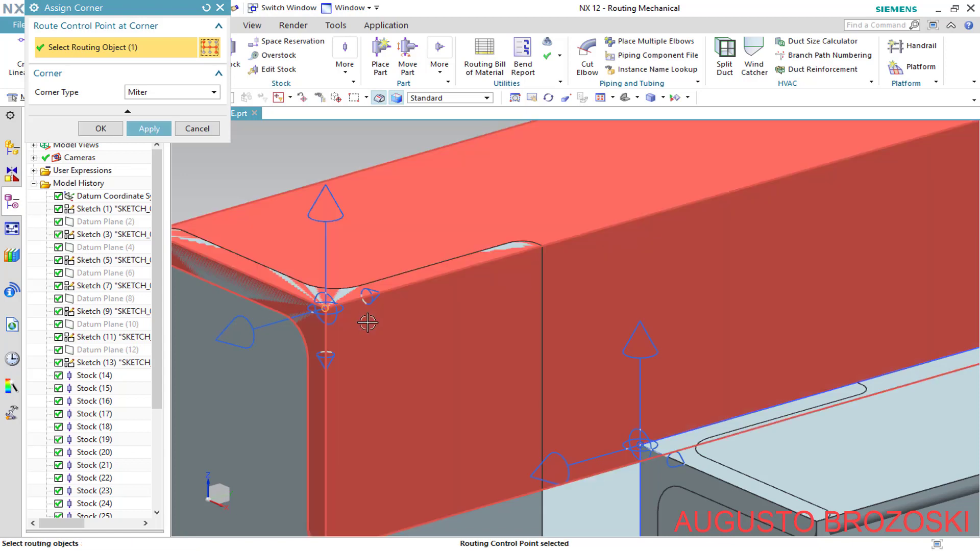
pyautogui.click(148, 128)
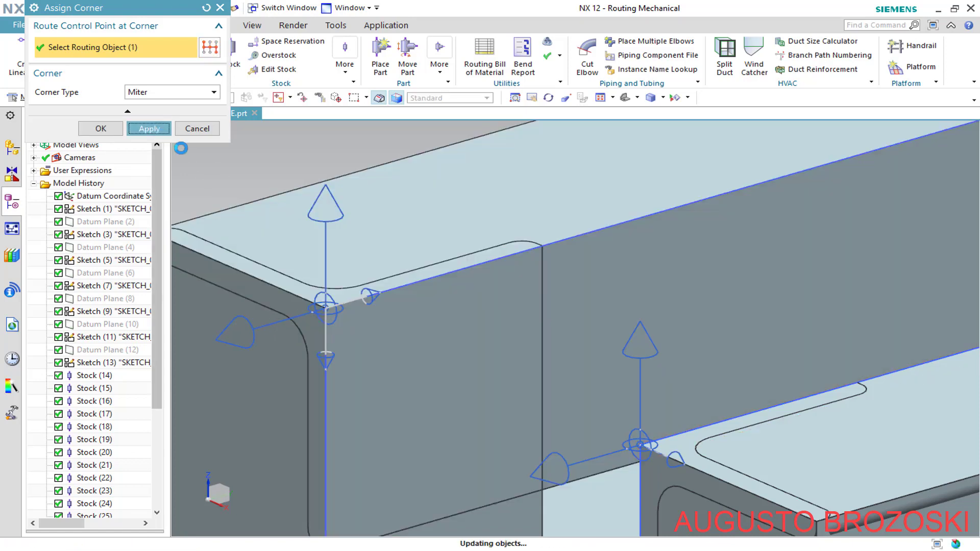
# Assign a Miter corner to the inner-end control point of the far-side lengthwise L50_5 support.
pyautogui.scroll(-2, 345, 257)
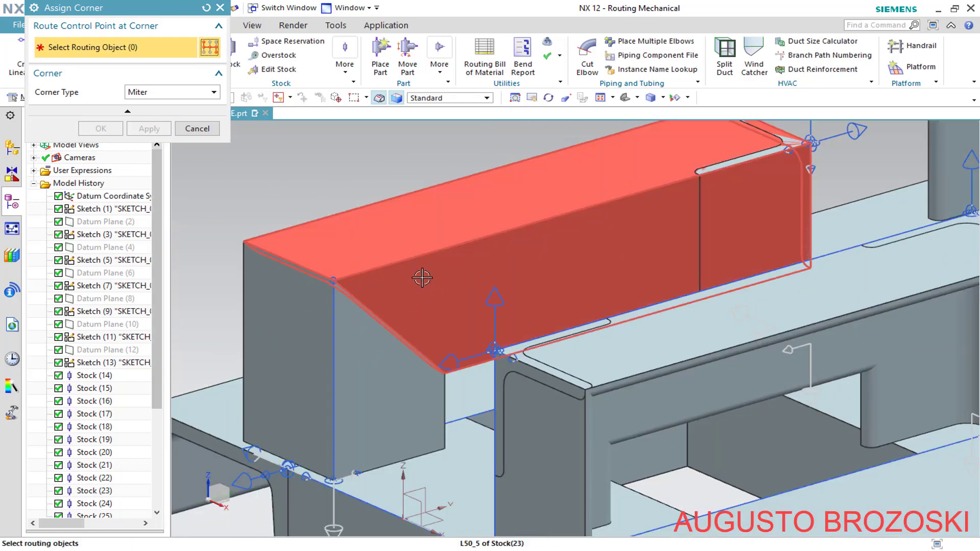
pyautogui.scroll(-2, 228, 280)
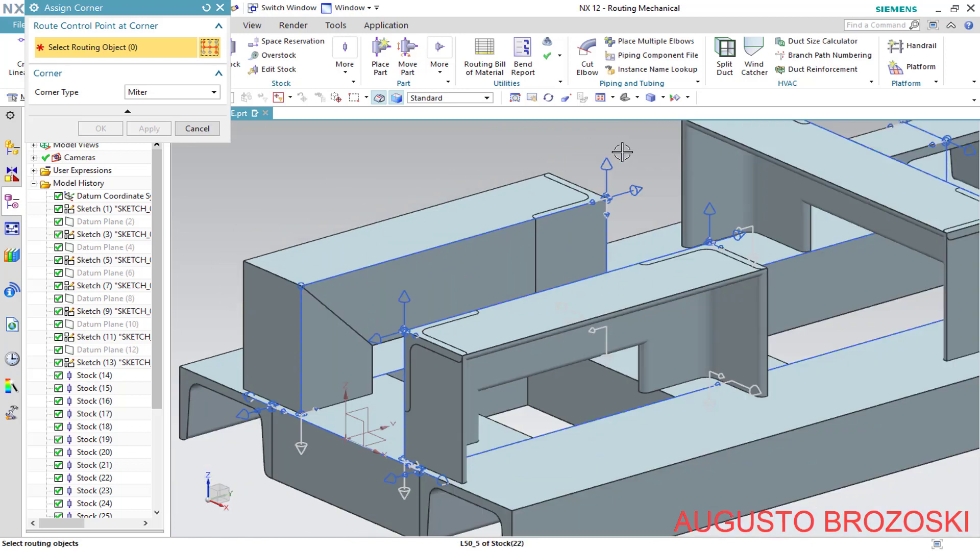
pyautogui.scroll(3, 647, 188)
pyautogui.scroll(3, 647, 188)
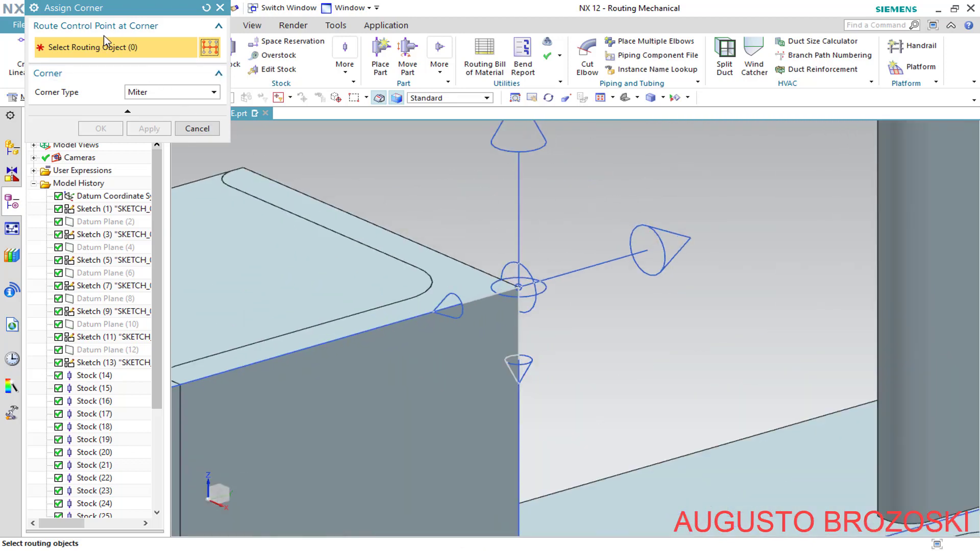
pyautogui.click(520, 288)
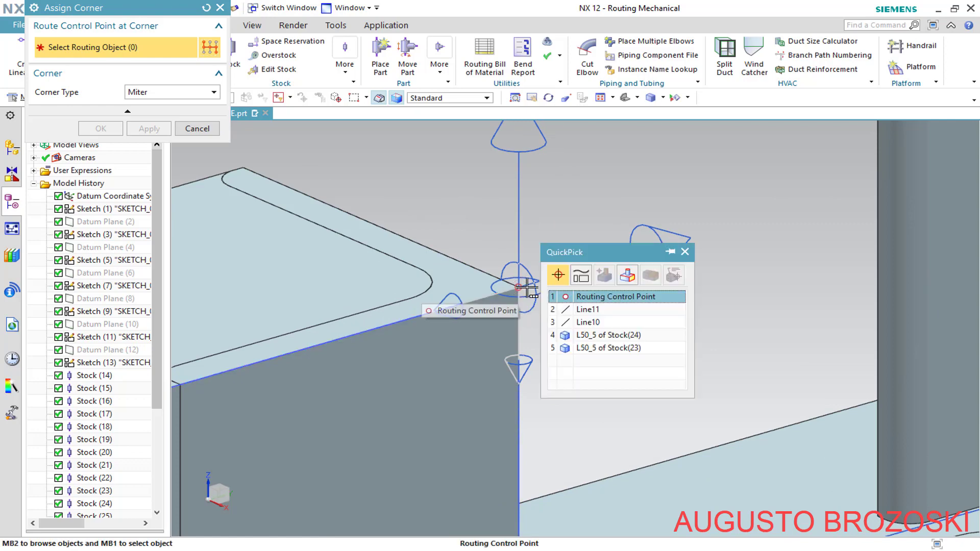
pyautogui.click(580, 297)
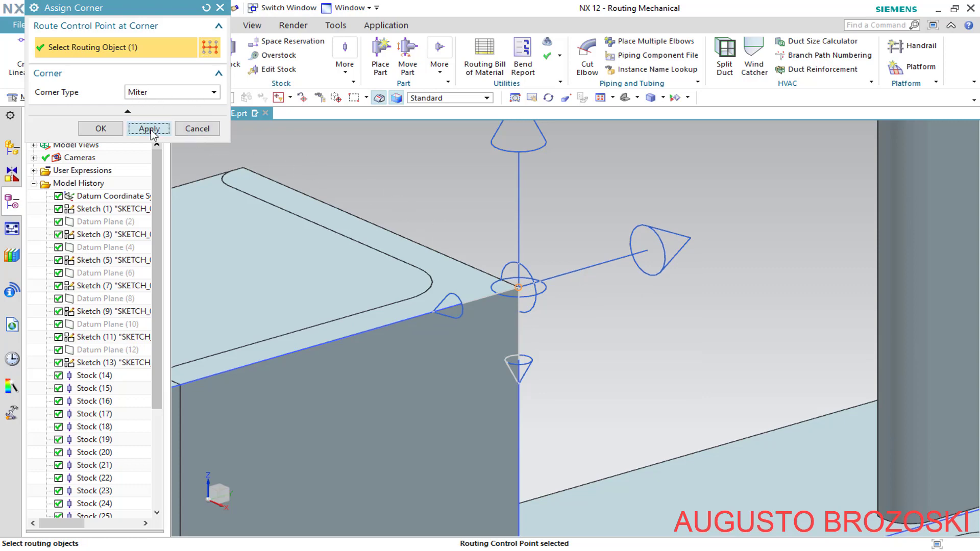
pyautogui.click(148, 128)
# Assign a Miter corner to the outer-end control point of the near-side lengthwise L50_5 support.
pyautogui.scroll(-8, 473, 223)
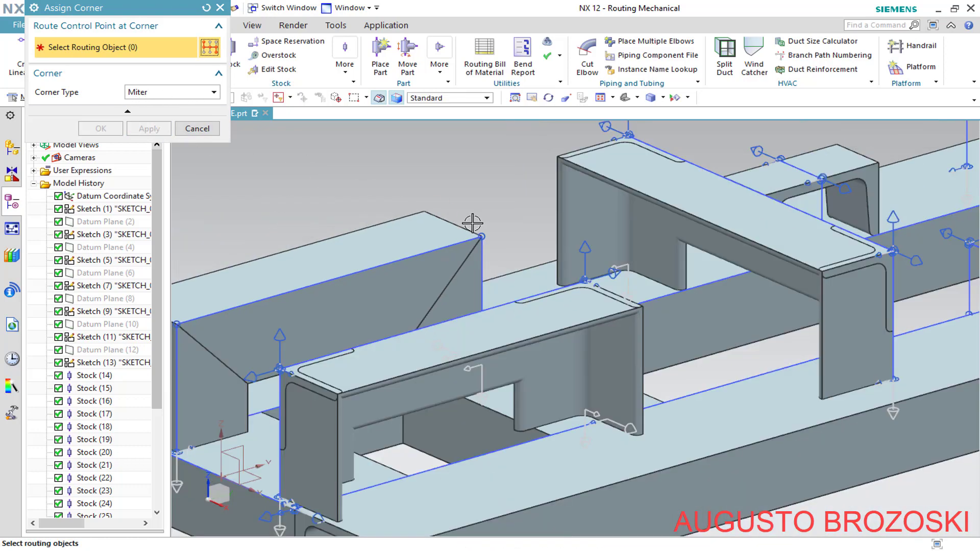
pyautogui.scroll(5, 305, 355)
pyautogui.scroll(2, 333, 332)
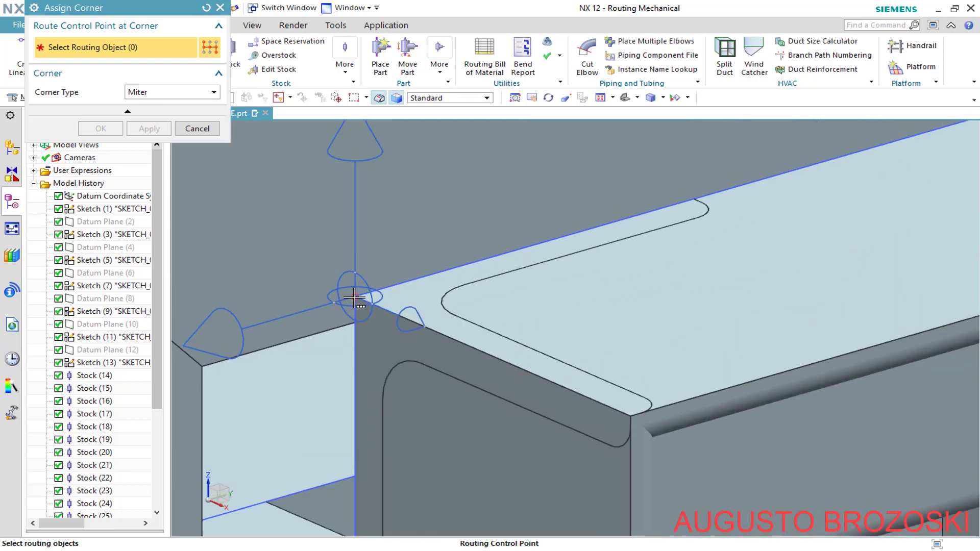
pyautogui.click(355, 298)
pyautogui.click(418, 307)
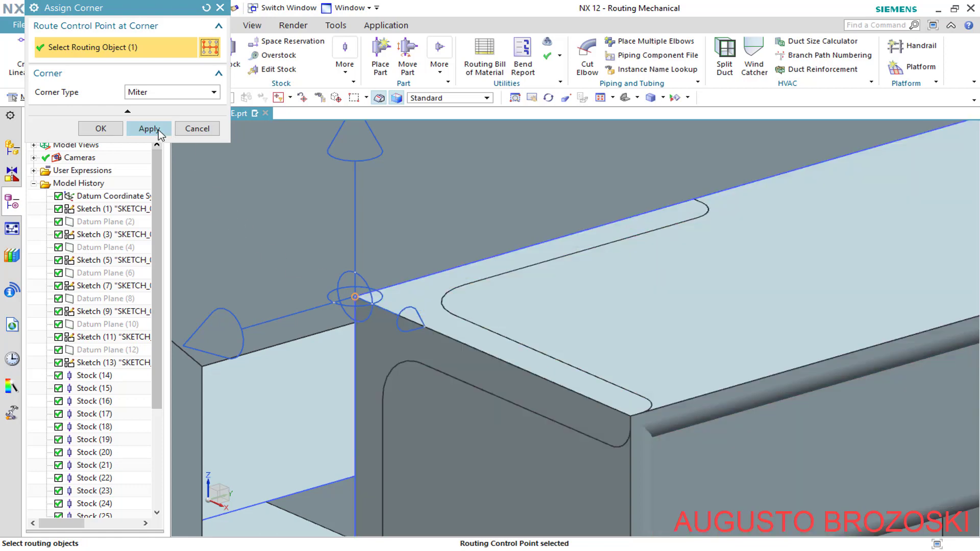
pyautogui.click(149, 129)
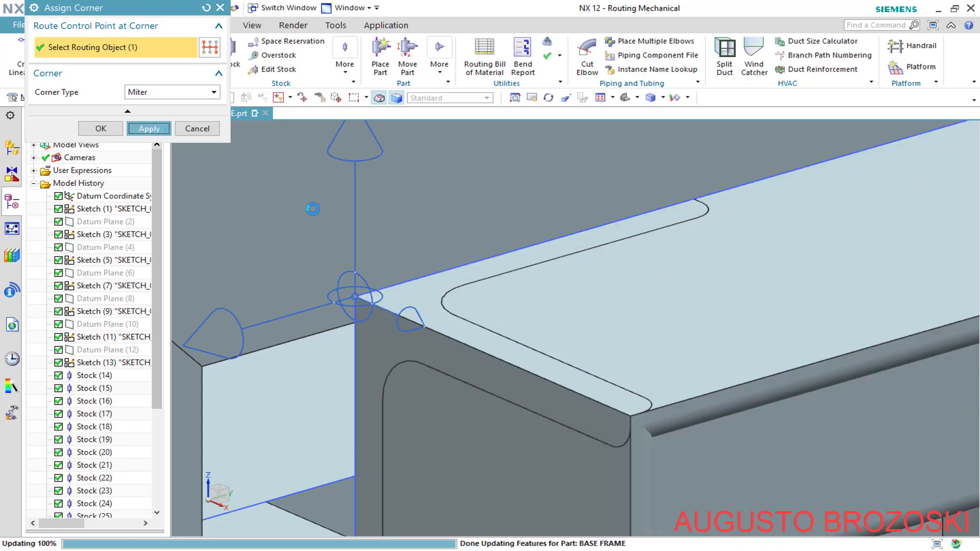
# Assign a Miter corner to the inner-end control point of the near-side lengthwise L50_5 support.
pyautogui.scroll(-7, 312, 238)
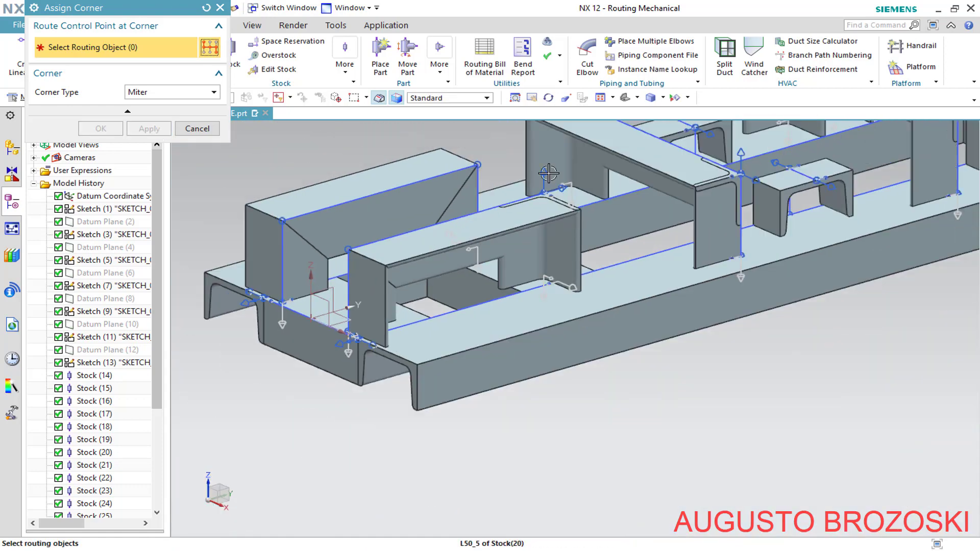
pyautogui.scroll(8, 549, 175)
pyautogui.scroll(2, 533, 226)
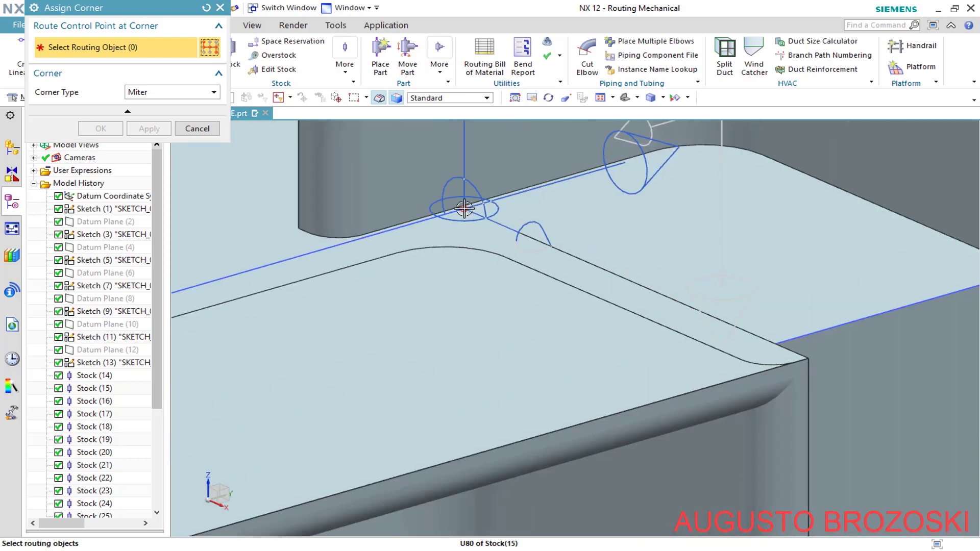
pyautogui.click(465, 208)
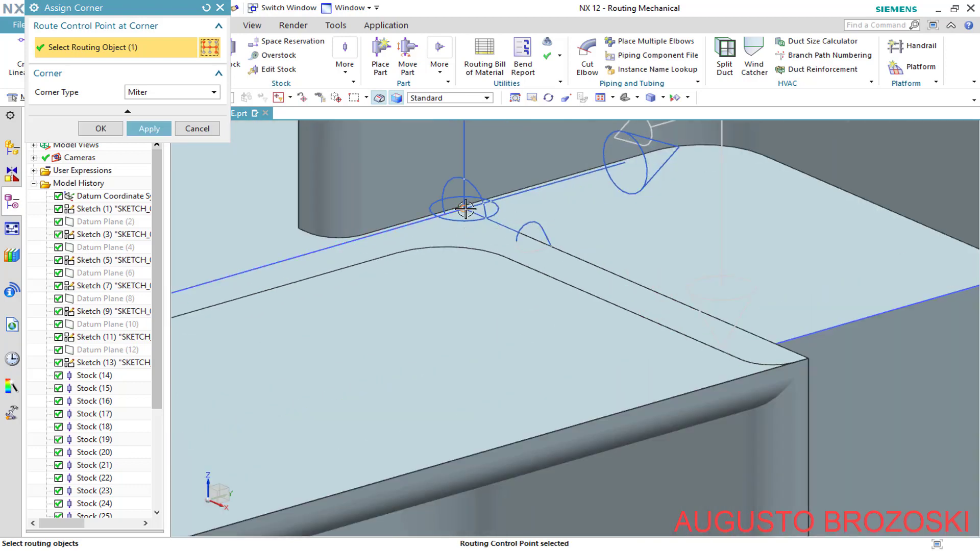
pyautogui.click(149, 129)
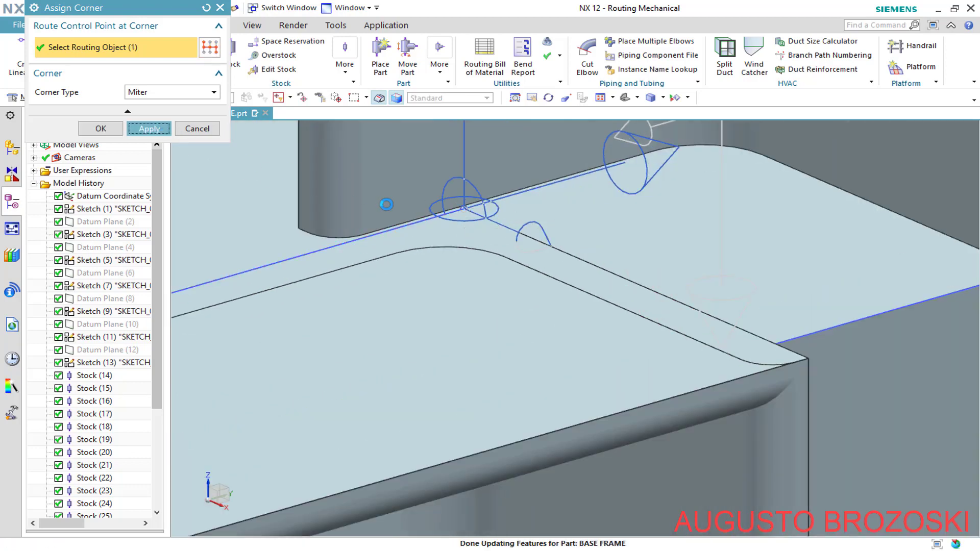
# Assign a Miter corner to the far-side control point of the crosswise L50_5 support closest to the lengthwise supports.
pyautogui.scroll(-5, 523, 216)
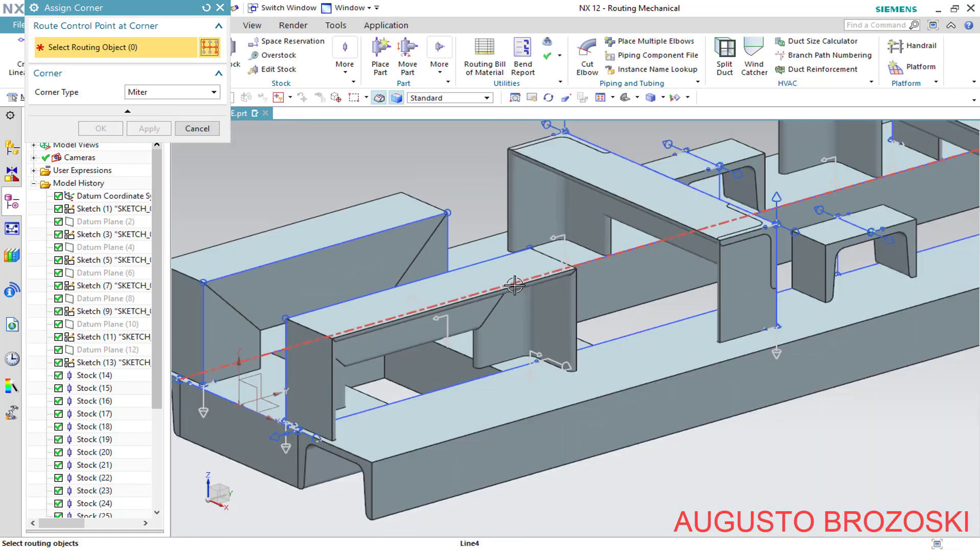
pyautogui.scroll(5, 547, 218)
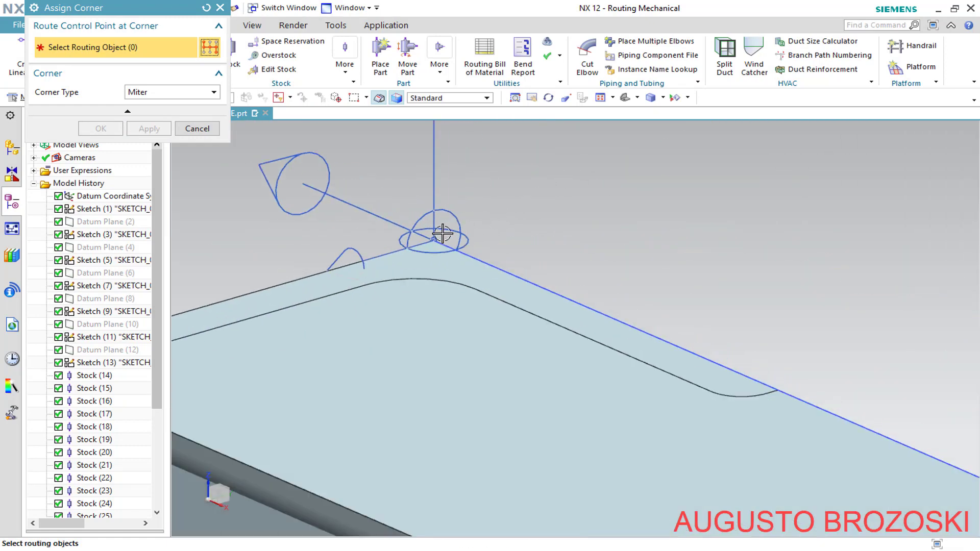
pyautogui.click(432, 239)
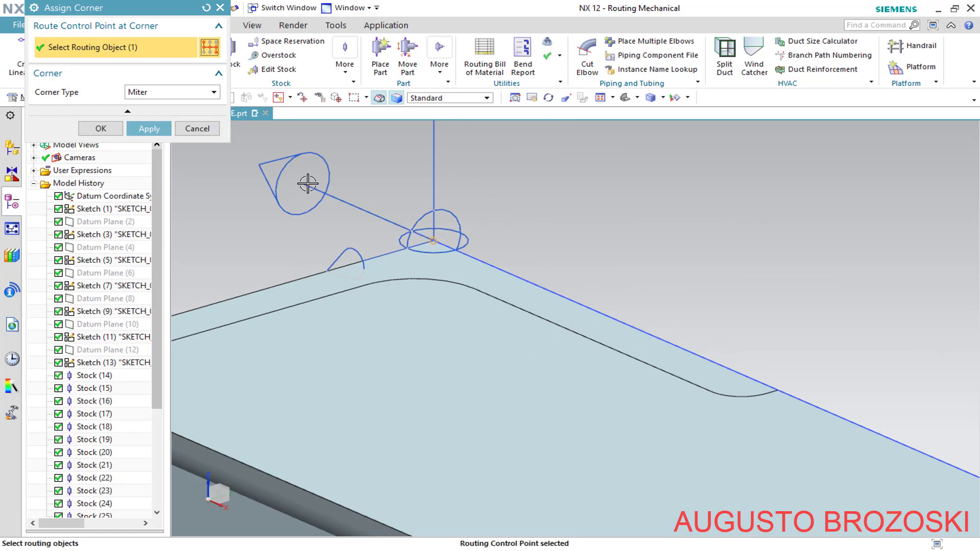
pyautogui.click(148, 129)
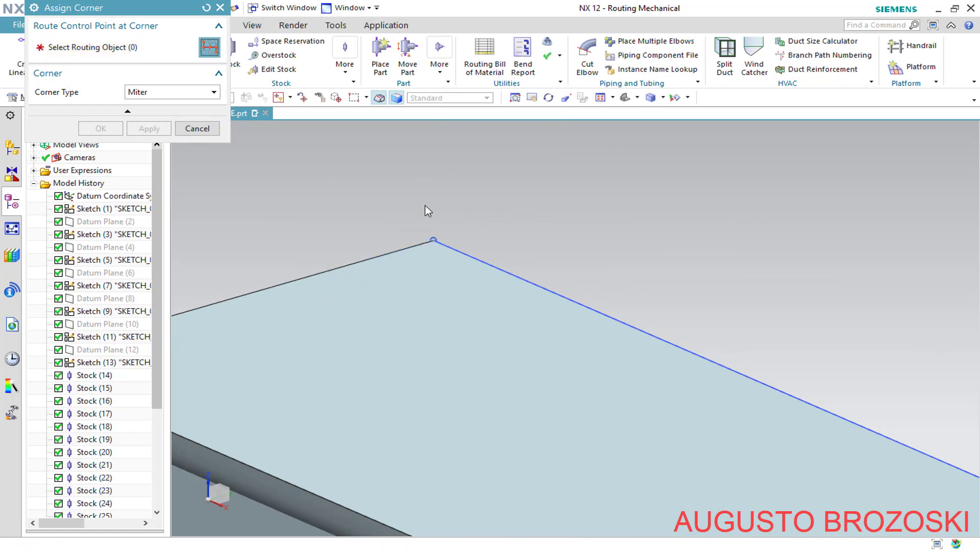
# Assign a Miter corner to the near-side control point of the crosswise L50_5 support closest to the lengthwise supports.
pyautogui.scroll(-5, 427, 211)
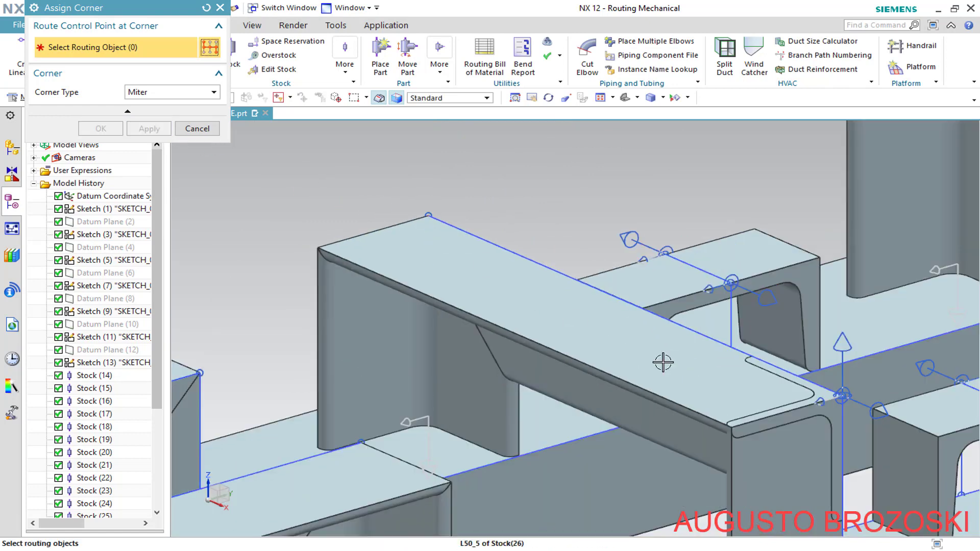
pyautogui.scroll(-2, 856, 422)
pyautogui.scroll(8, 881, 423)
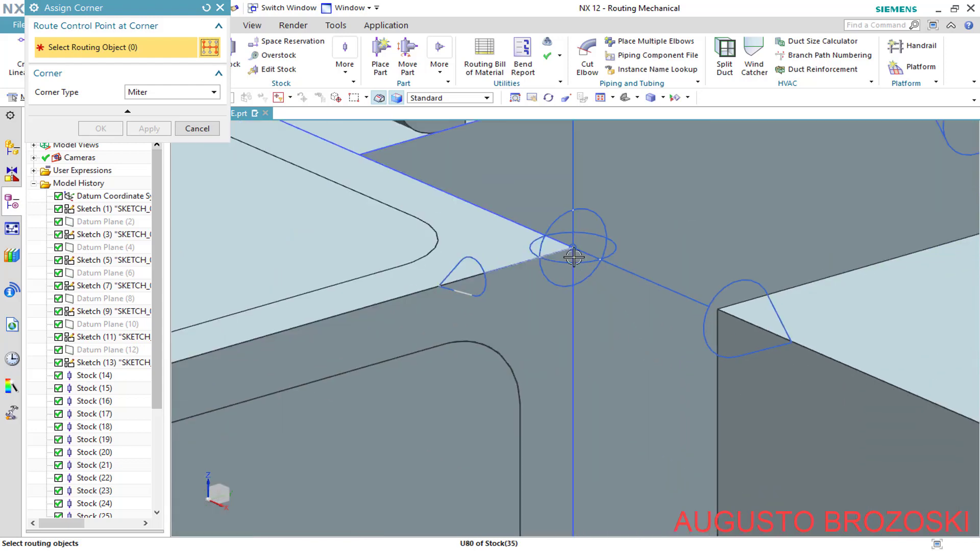
pyautogui.click(572, 247)
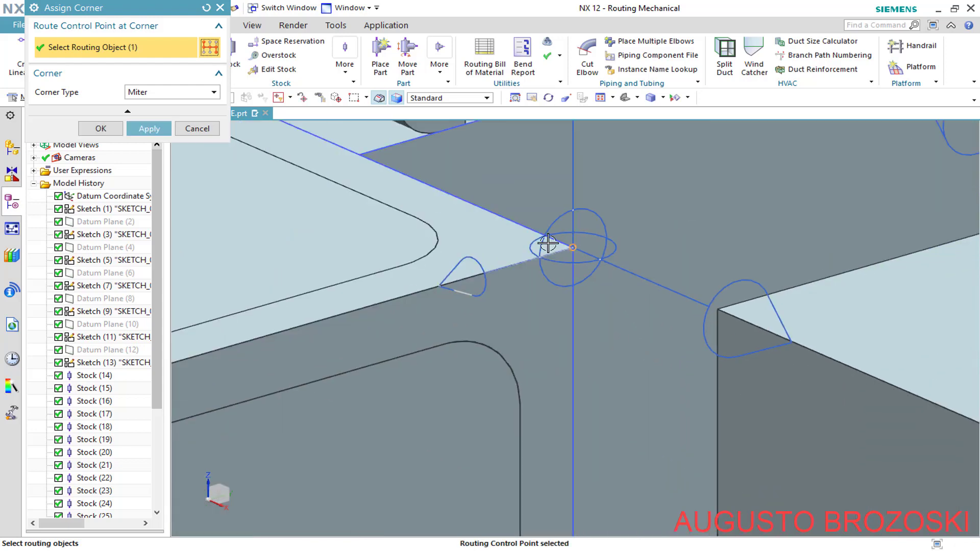
pyautogui.click(148, 128)
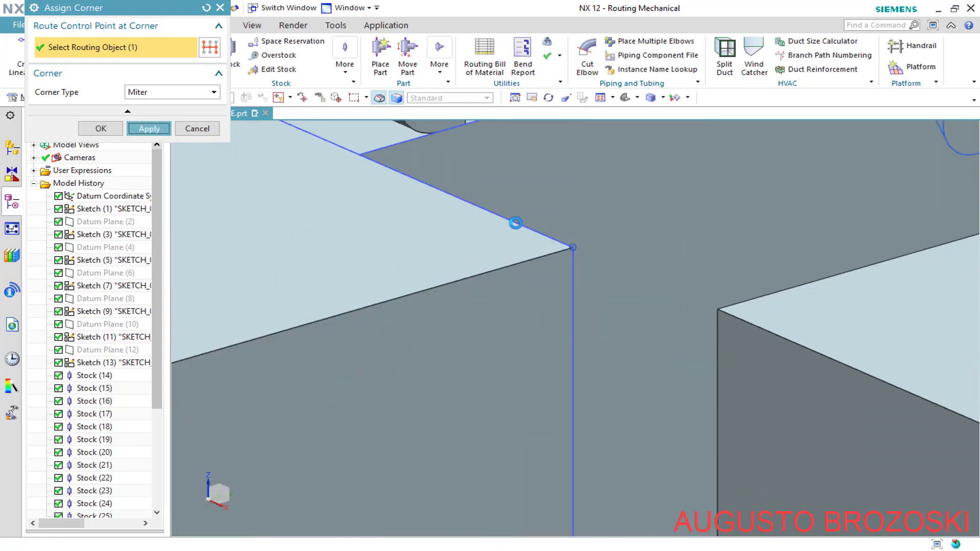
# Assign Miter corners to the near-side control points of the two crosswise L50_5 supports beyond the small brackets.
pyautogui.scroll(-5, 534, 258)
pyautogui.scroll(-5, 534, 260)
pyautogui.scroll(10, 585, 247)
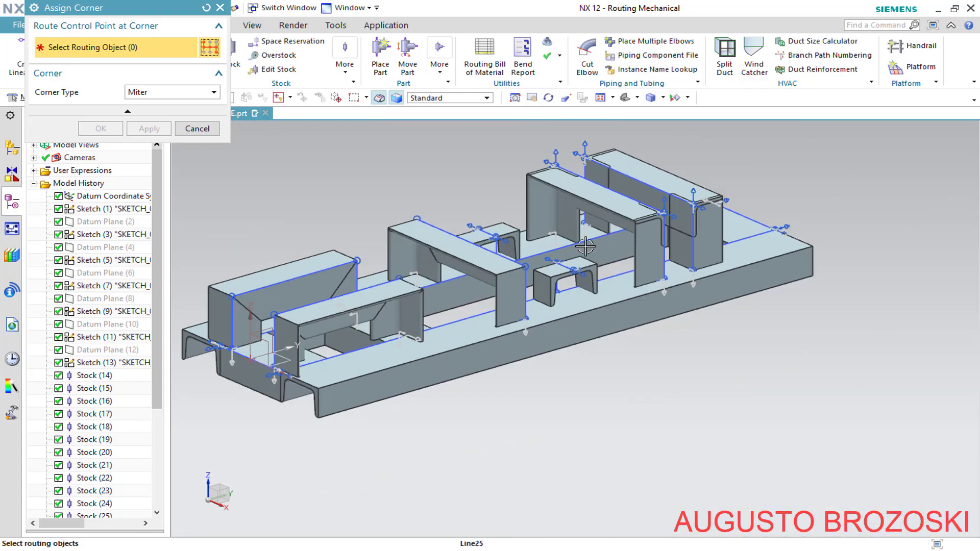
pyautogui.scroll(-5, 669, 191)
pyautogui.scroll(10, 561, 230)
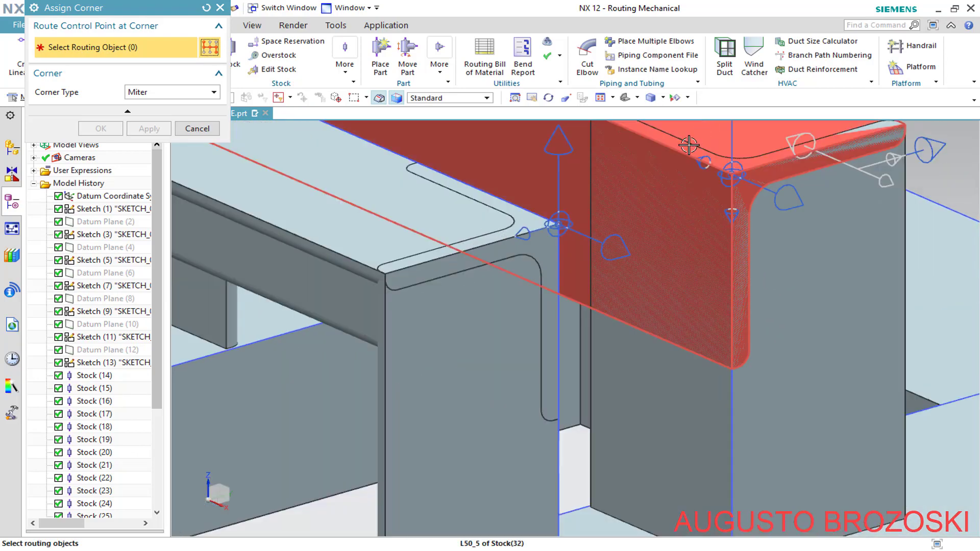
pyautogui.click(482, 273)
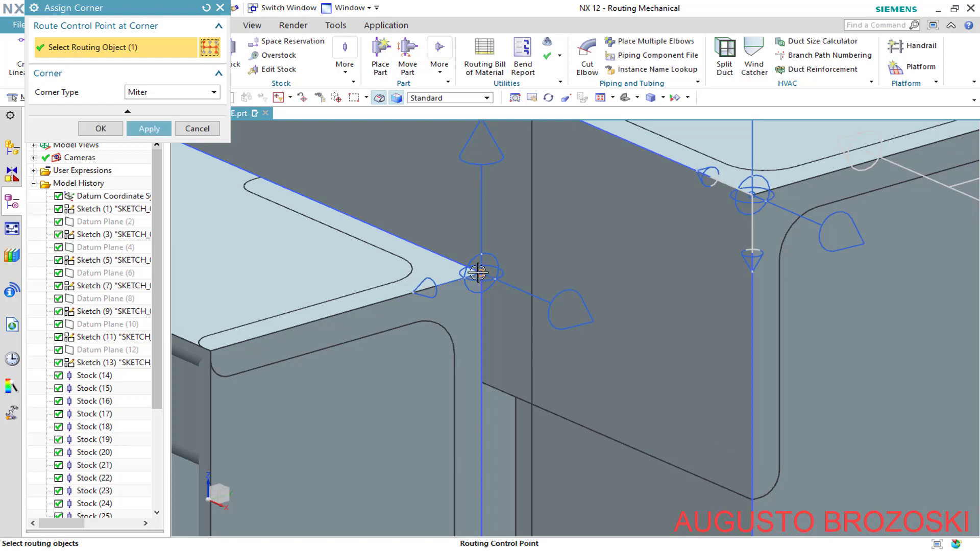
pyautogui.click(149, 129)
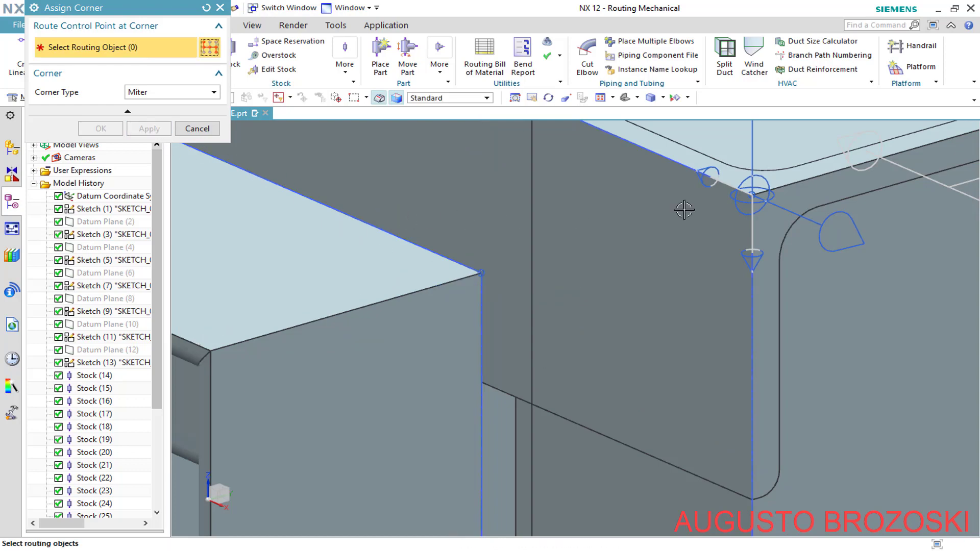
pyautogui.click(753, 197)
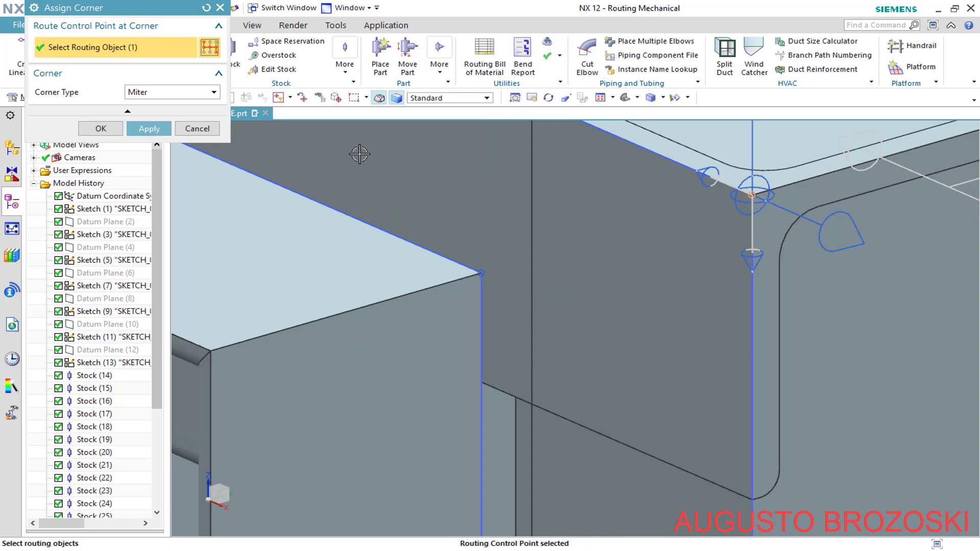
pyautogui.click(166, 132)
# Assign Miter corners to the far-side control points of the two crosswise L50_5 supports beyond the small brackets, and finish corner assignment.
pyautogui.scroll(-5, 558, 230)
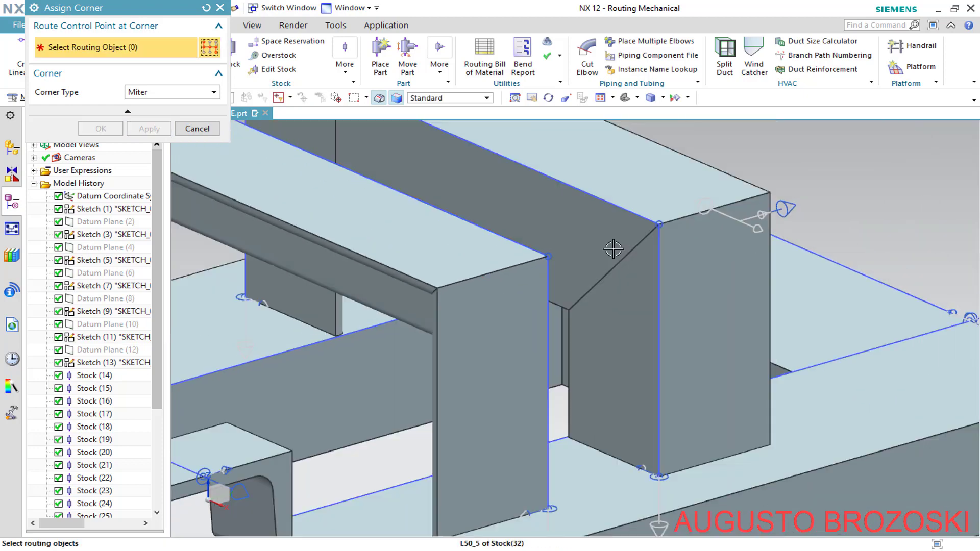
pyautogui.scroll(8, 410, 150)
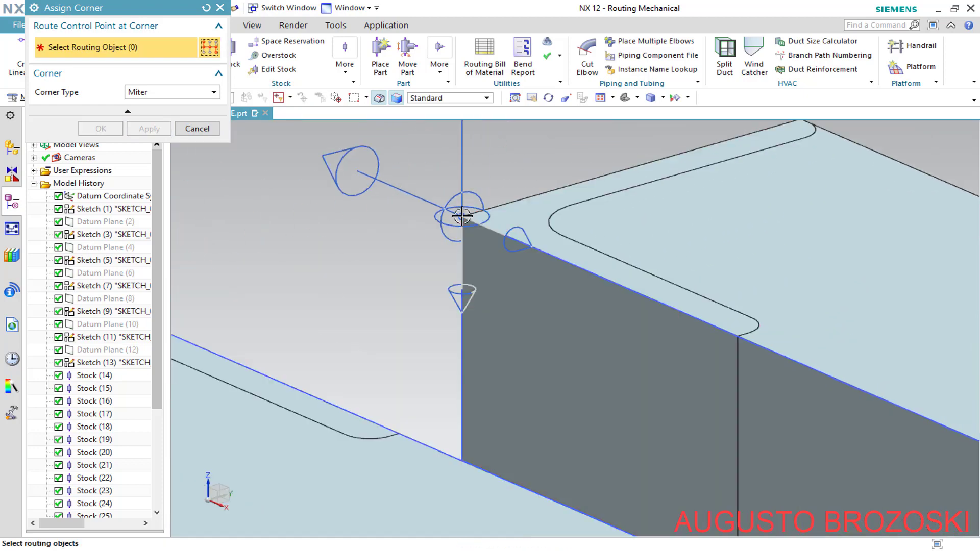
pyautogui.click(455, 216)
pyautogui.click(149, 128)
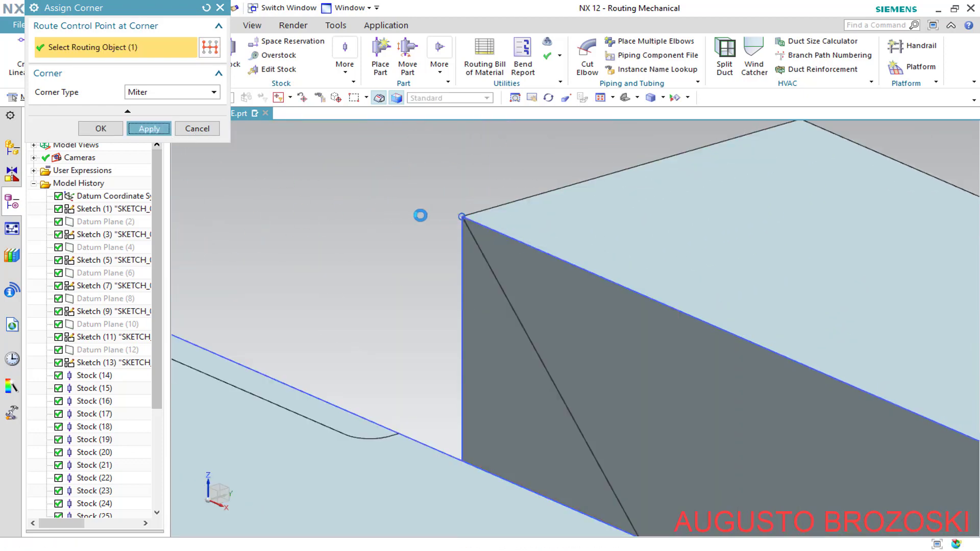
pyautogui.scroll(-3, 429, 227)
pyautogui.click(308, 256)
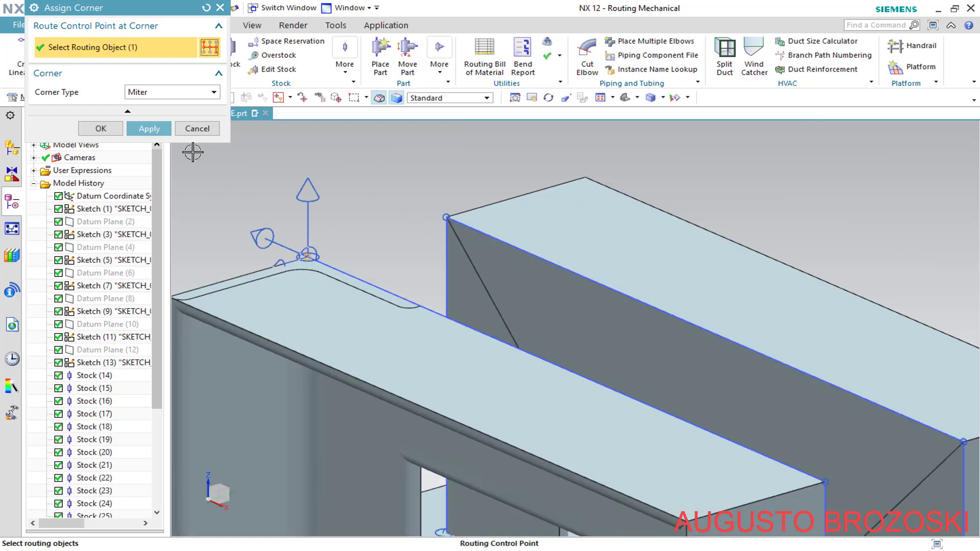
pyautogui.click(149, 129)
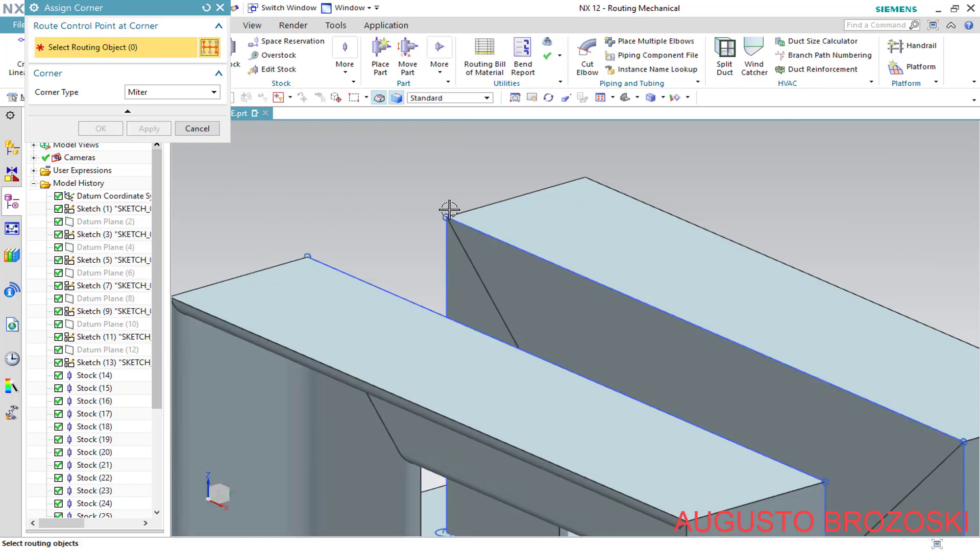
pyautogui.scroll(-6, 449, 212)
pyautogui.scroll(-1, 324, 253)
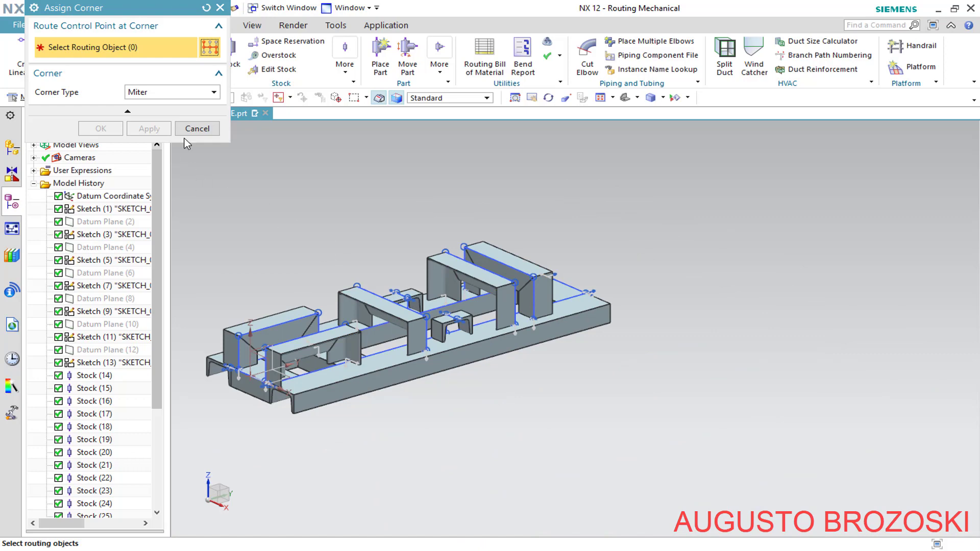
pyautogui.click(197, 128)
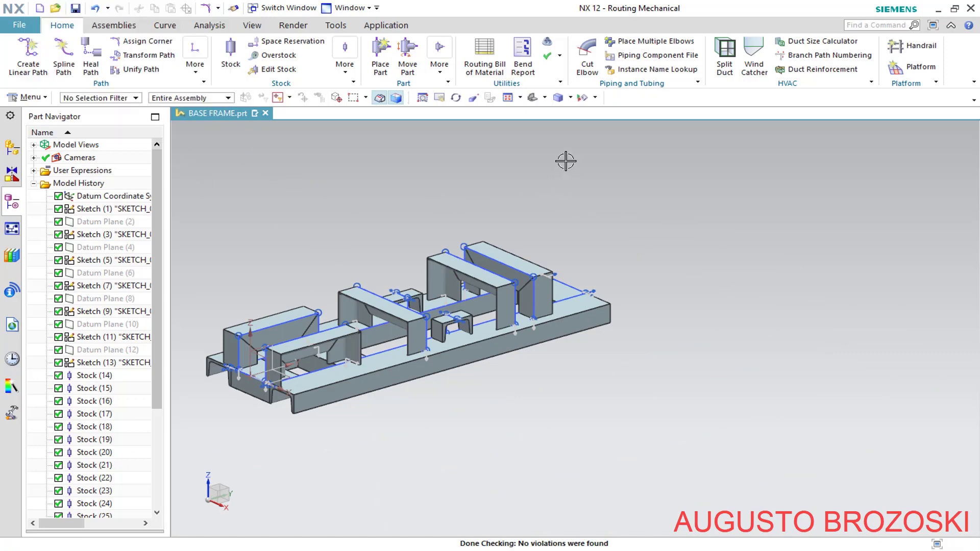
# Turn off the display of control points, ports and anchors in the Routing preferences.
pyautogui.scroll(3, 461, 166)
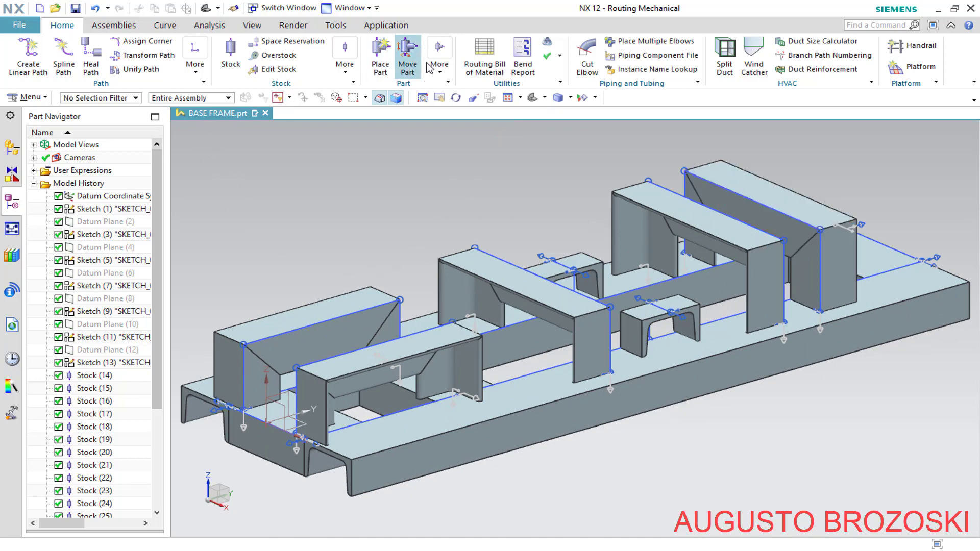
pyautogui.click(389, 26)
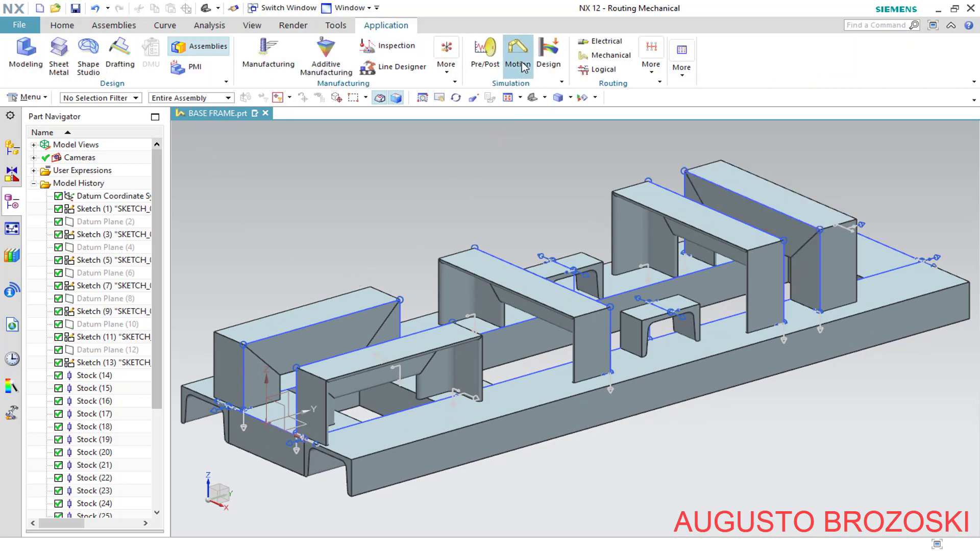
pyautogui.click(25, 26)
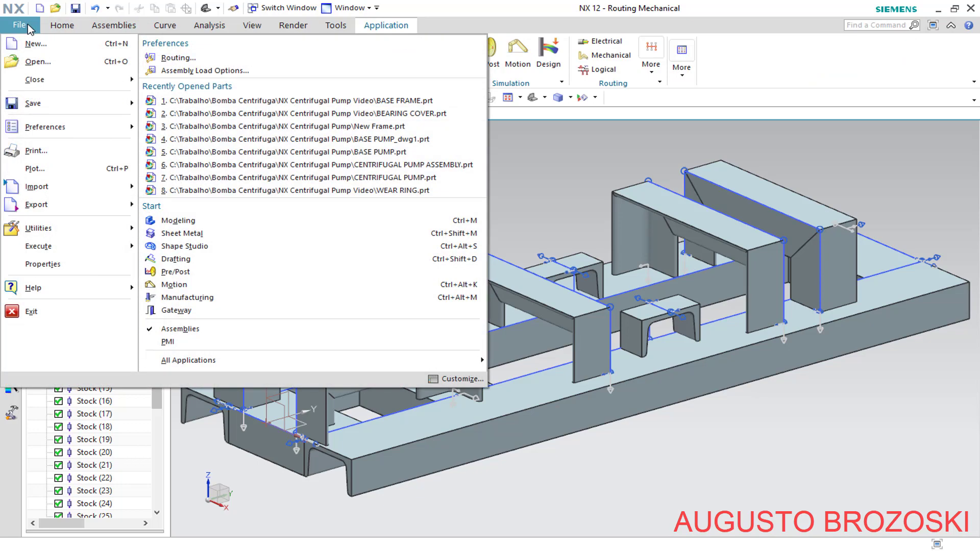
pyautogui.click(177, 58)
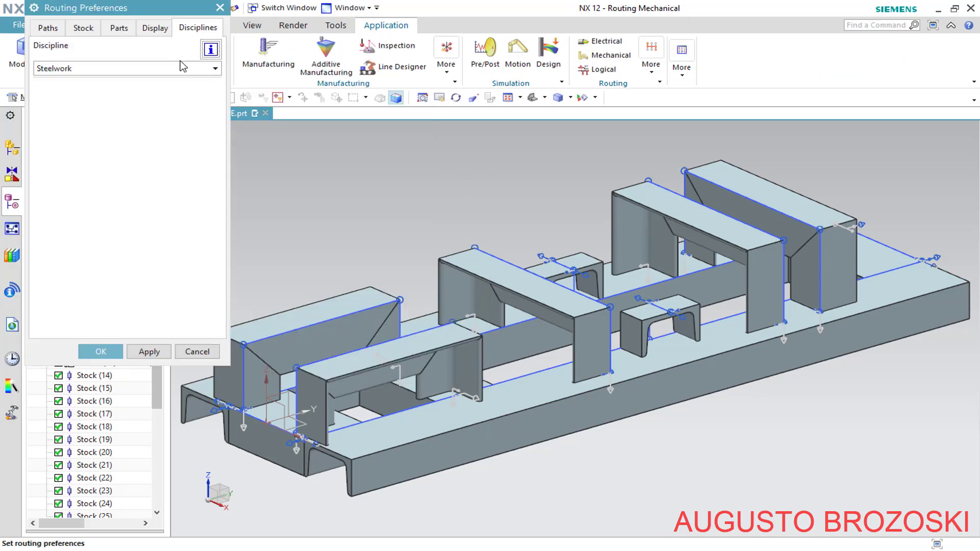
pyautogui.click(154, 30)
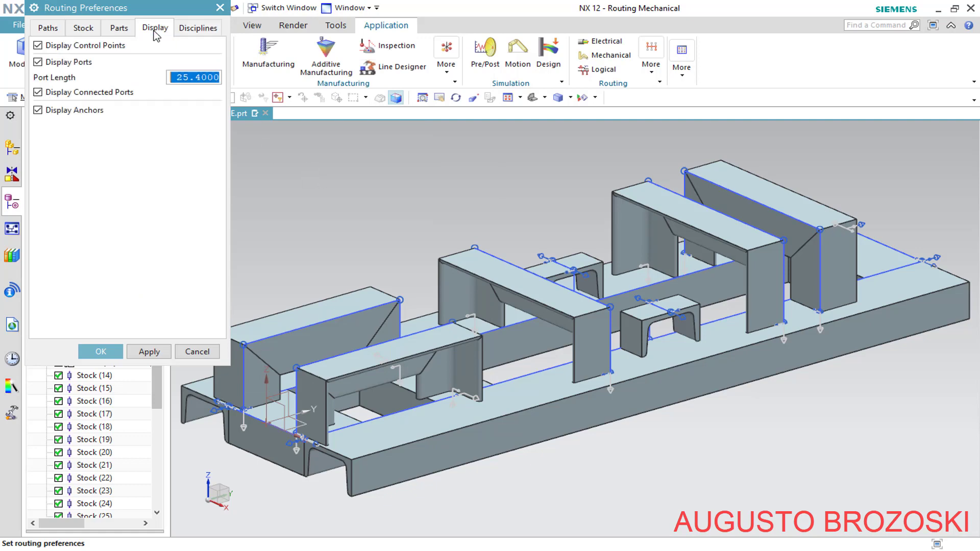
pyautogui.click(38, 62)
pyautogui.click(38, 46)
pyautogui.click(38, 110)
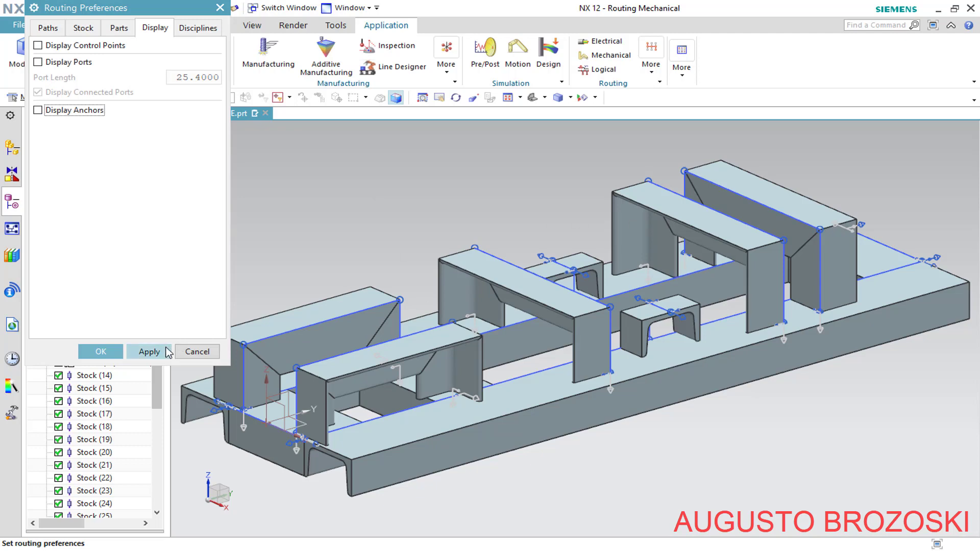
pyautogui.click(149, 352)
pyautogui.click(101, 351)
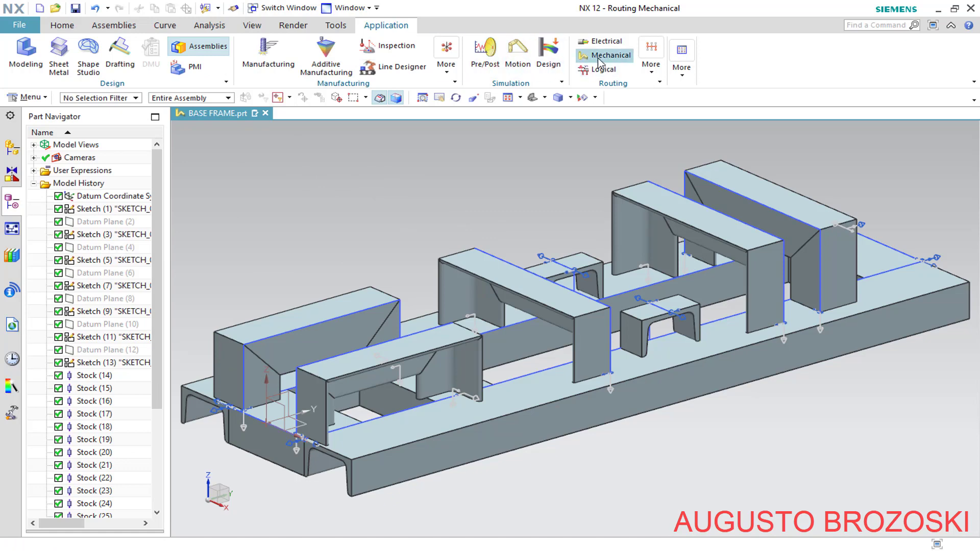
pyautogui.click(26, 54)
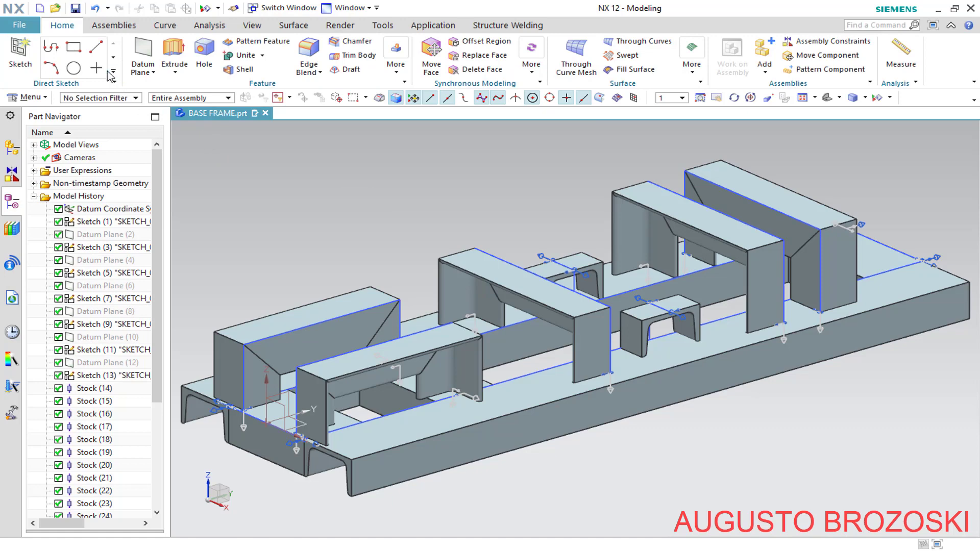
pyautogui.click(22, 26)
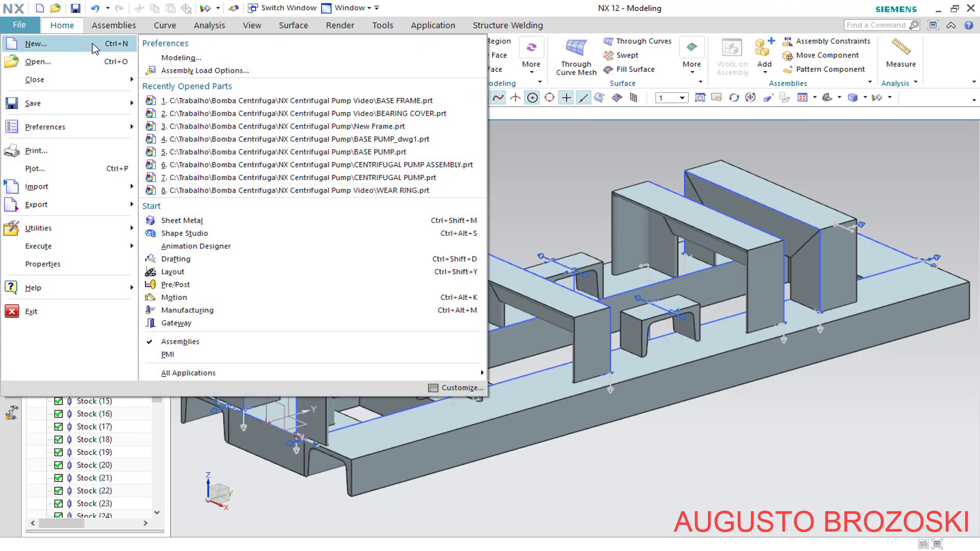
pyautogui.click(505, 161)
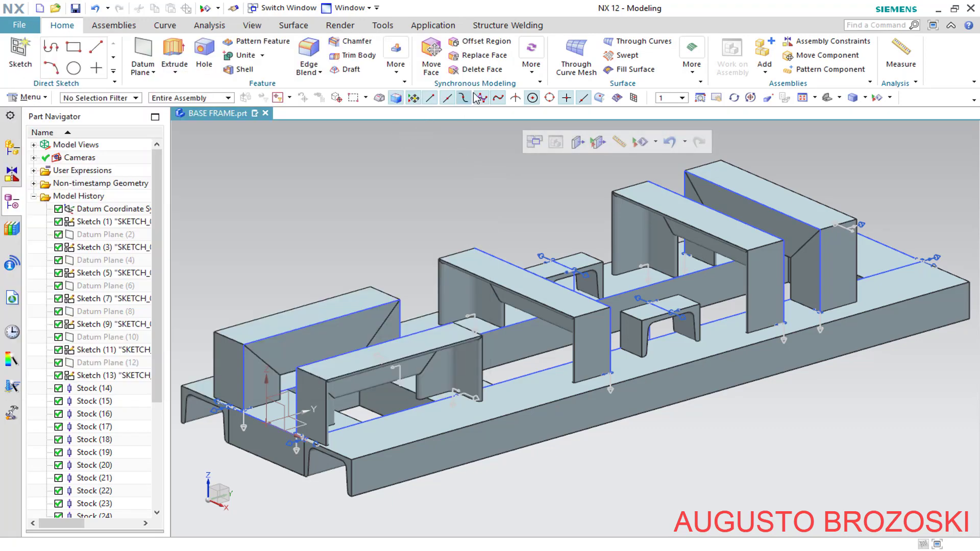
pyautogui.click(431, 26)
pyautogui.click(635, 55)
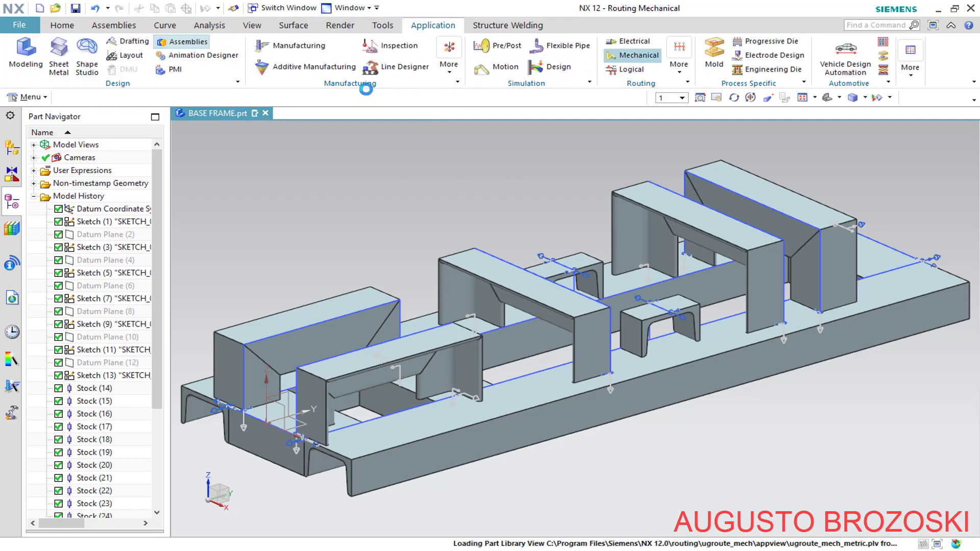
# Reopen the Routing preferences and apply the display settings with control points, ports and anchors all turned off.
pyautogui.click(30, 26)
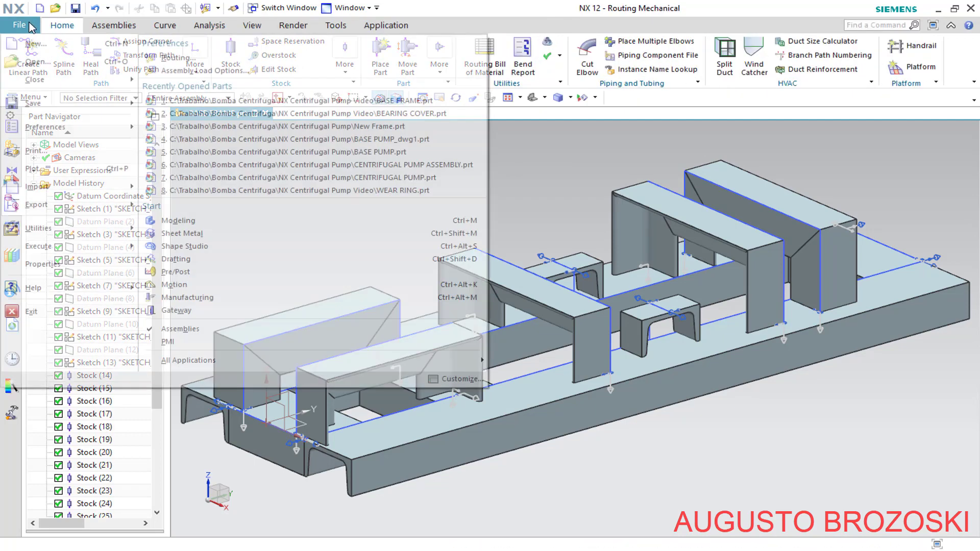
pyautogui.click(176, 57)
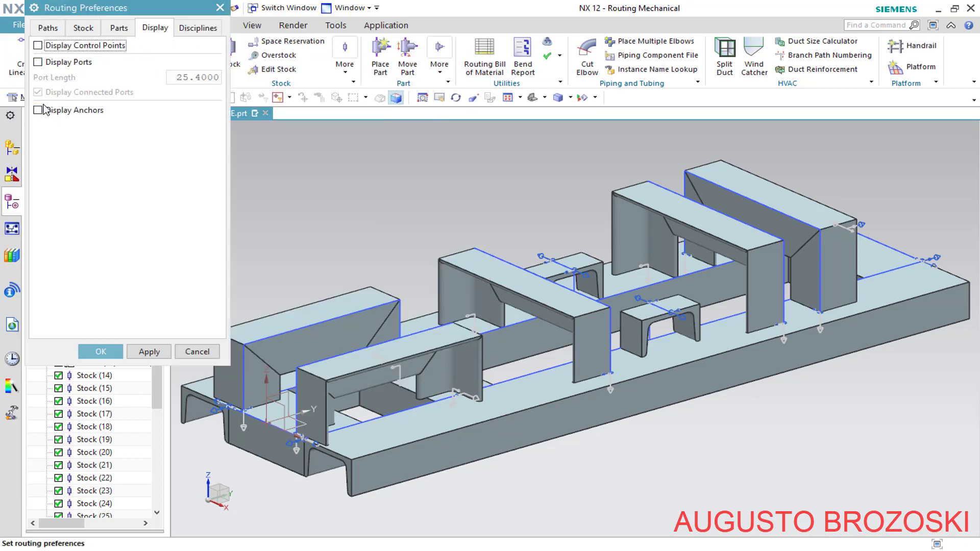
pyautogui.click(38, 62)
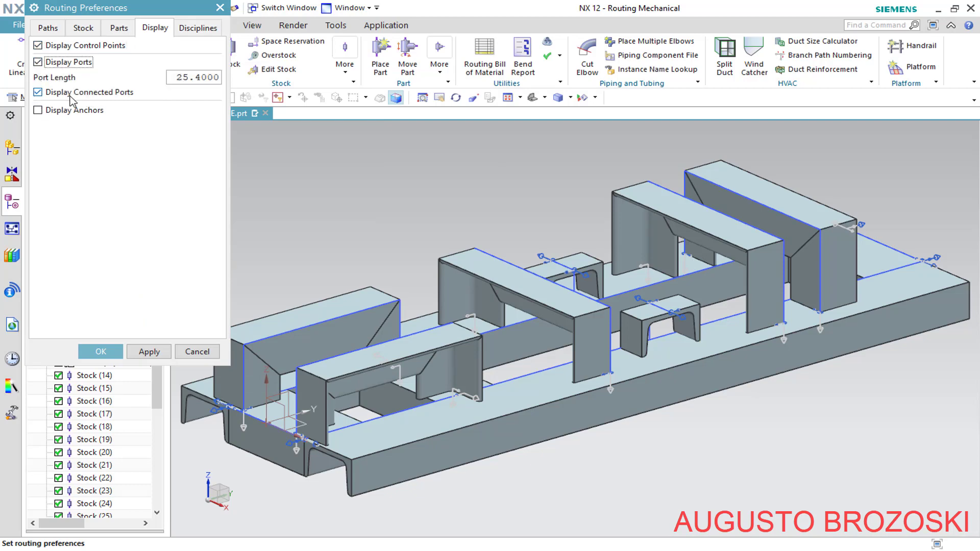
pyautogui.click(38, 92)
pyautogui.click(38, 62)
pyautogui.click(38, 46)
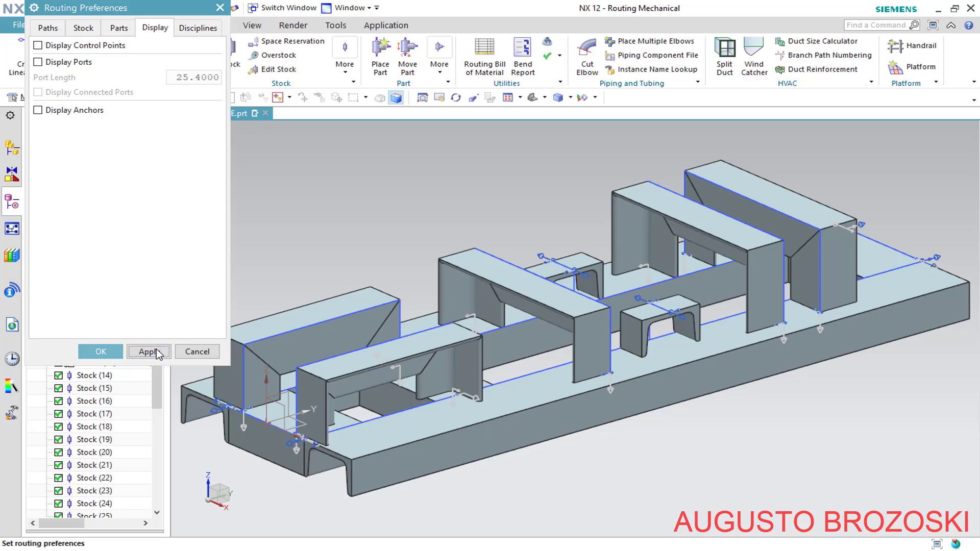
pyautogui.click(153, 352)
pyautogui.click(109, 351)
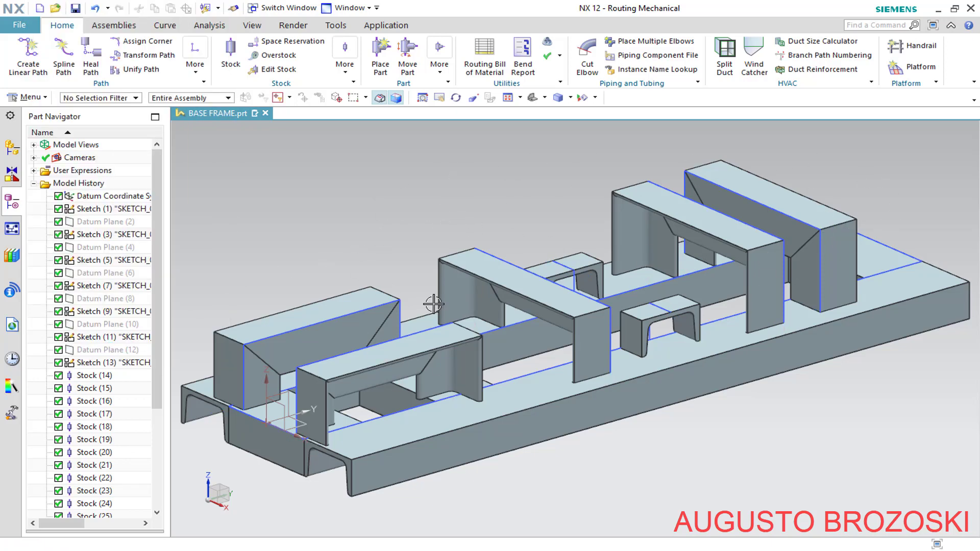
# Return to the Modeling application, hide all datum planes and sketches, and save the part.
pyautogui.click(388, 25)
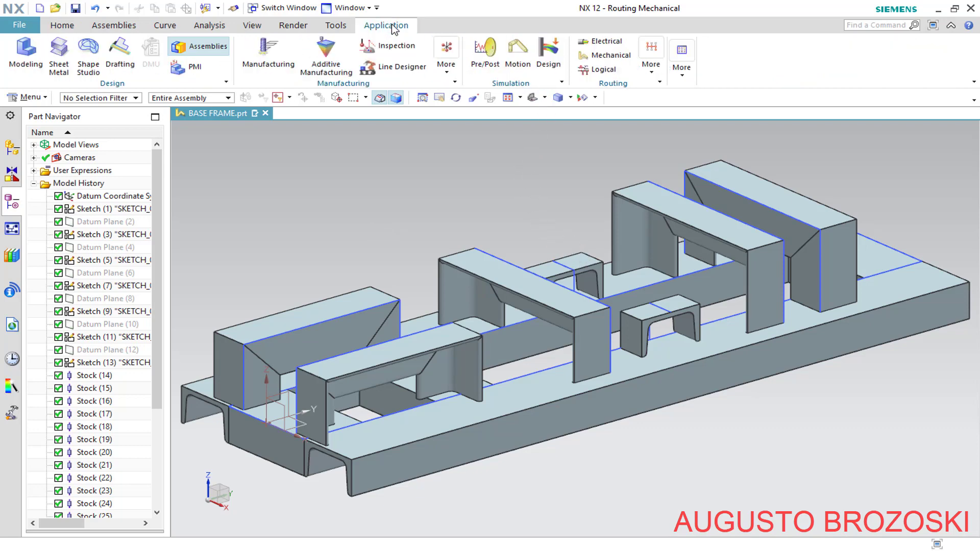
pyautogui.click(26, 51)
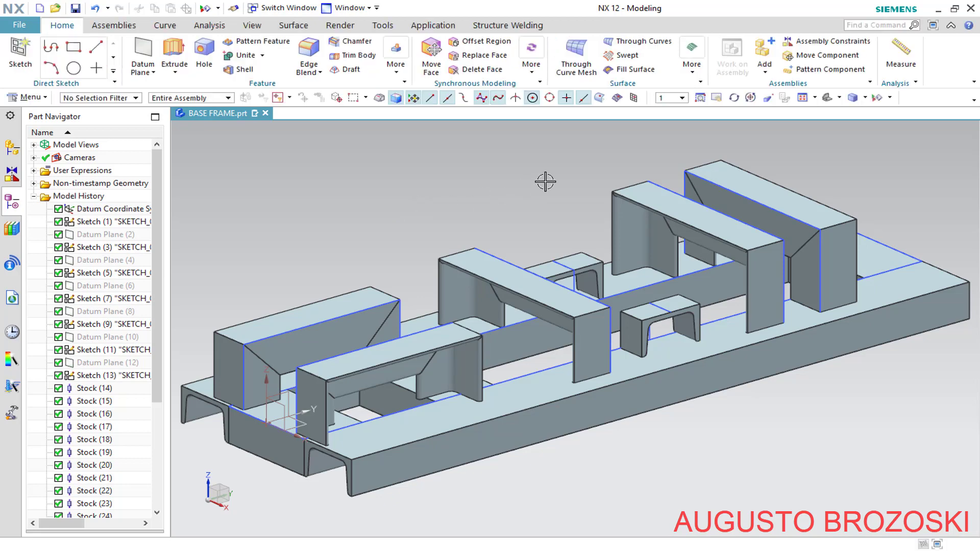
pyautogui.click(874, 98)
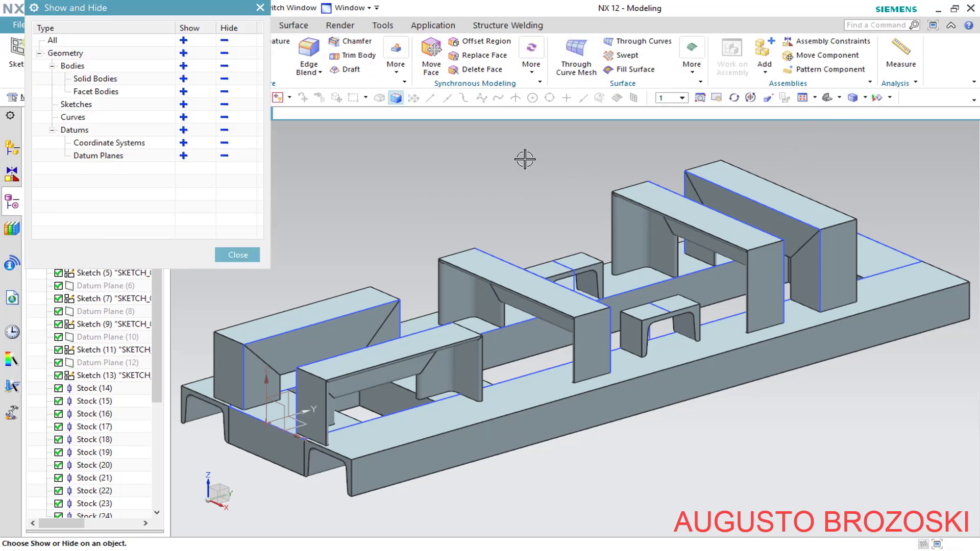
pyautogui.click(225, 156)
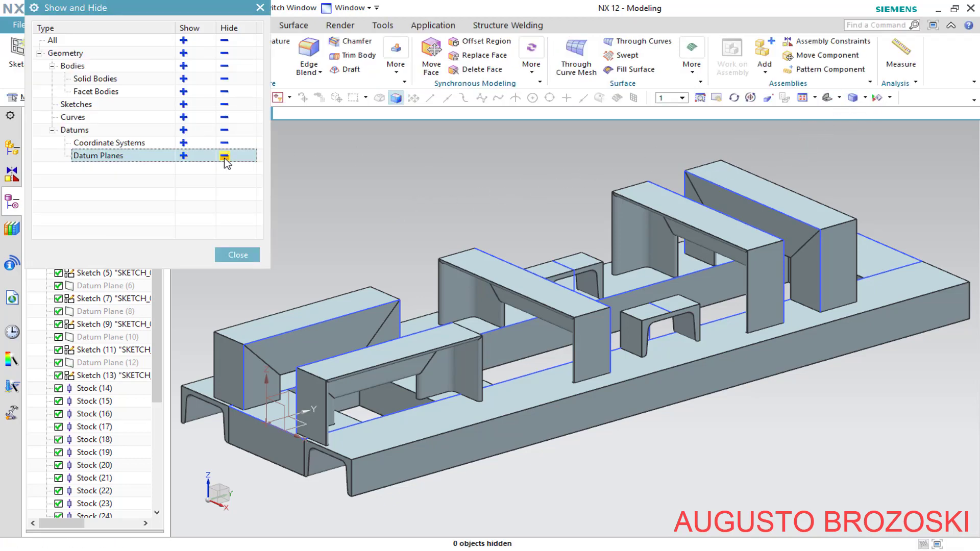
pyautogui.click(225, 106)
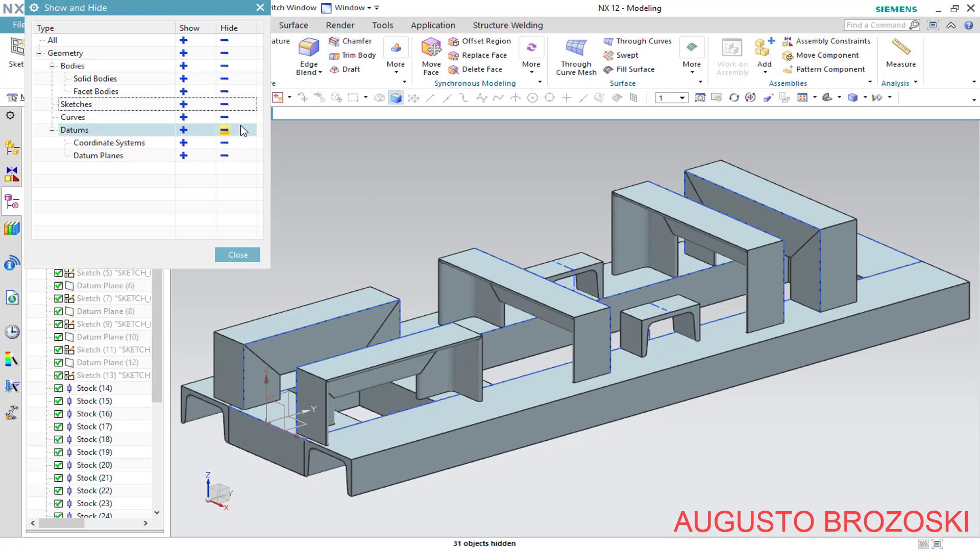
pyautogui.click(240, 255)
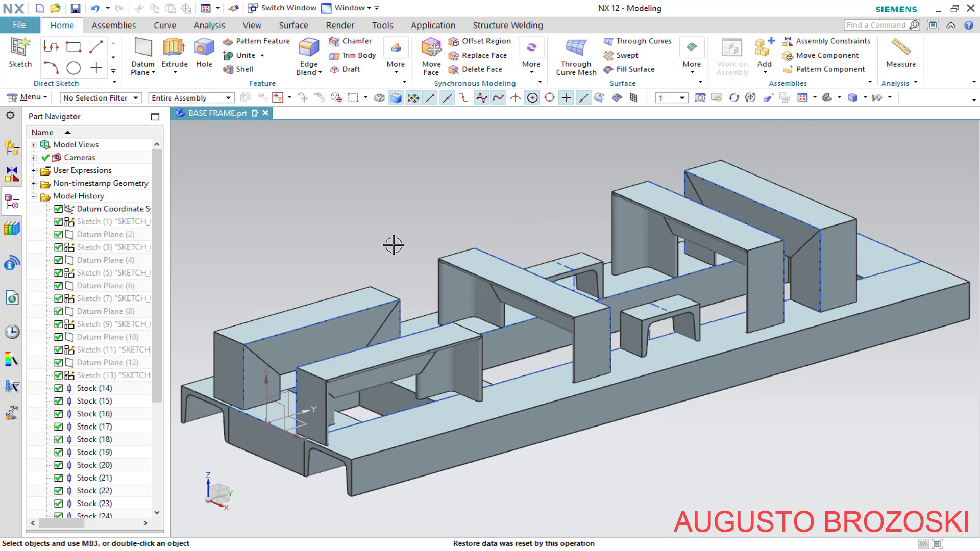
pyautogui.click(75, 9)
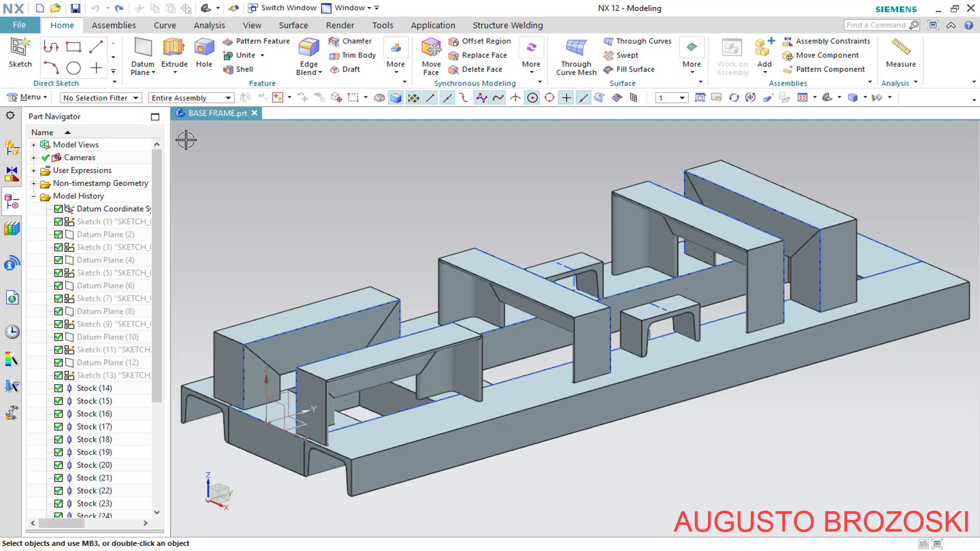
# Check the hole layout drawing and start a 14 mm M12 screw clearance hole sketch on the top face of the near-side lengthwise L50_5 support.
pyautogui.hotkey('alt', 'Tab')
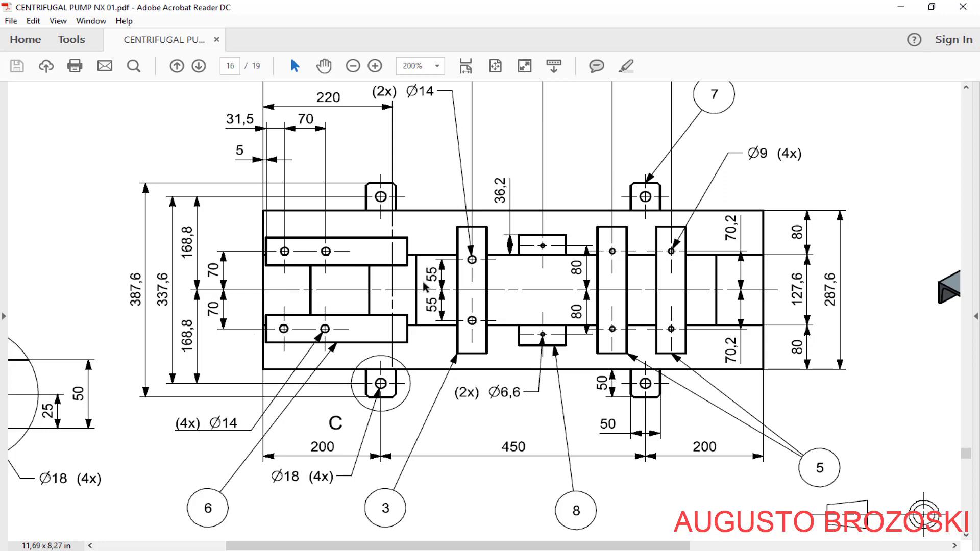
pyautogui.click(901, 7)
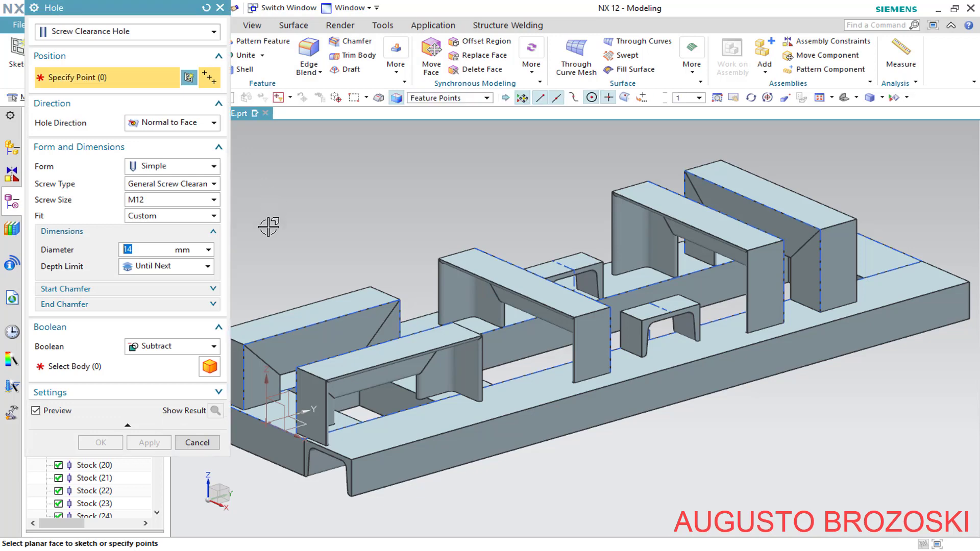
pyautogui.click(190, 78)
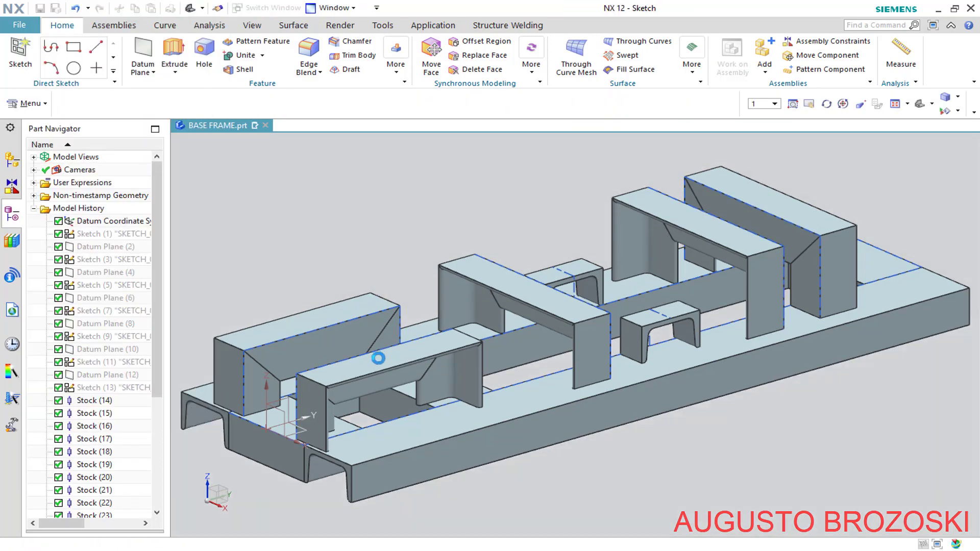
pyautogui.click(355, 364)
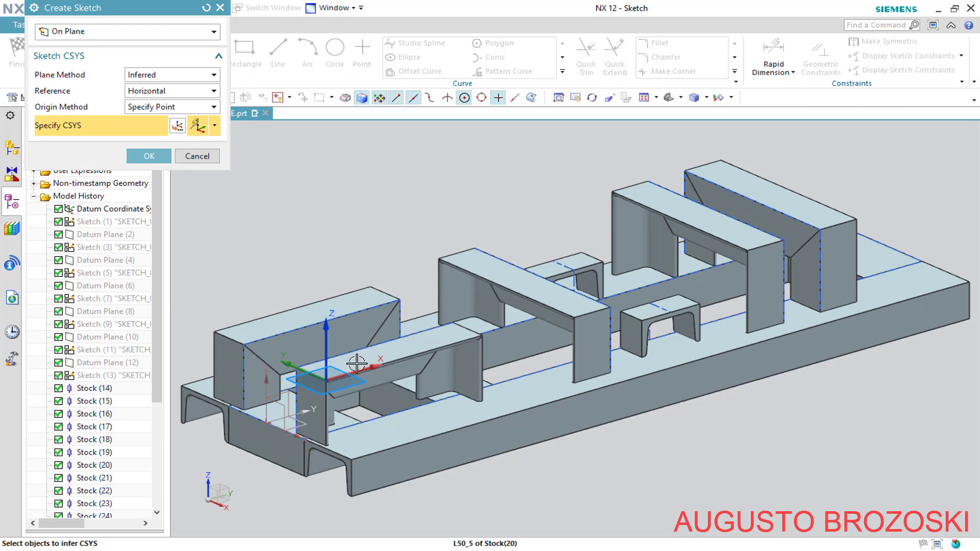
pyautogui.click(149, 156)
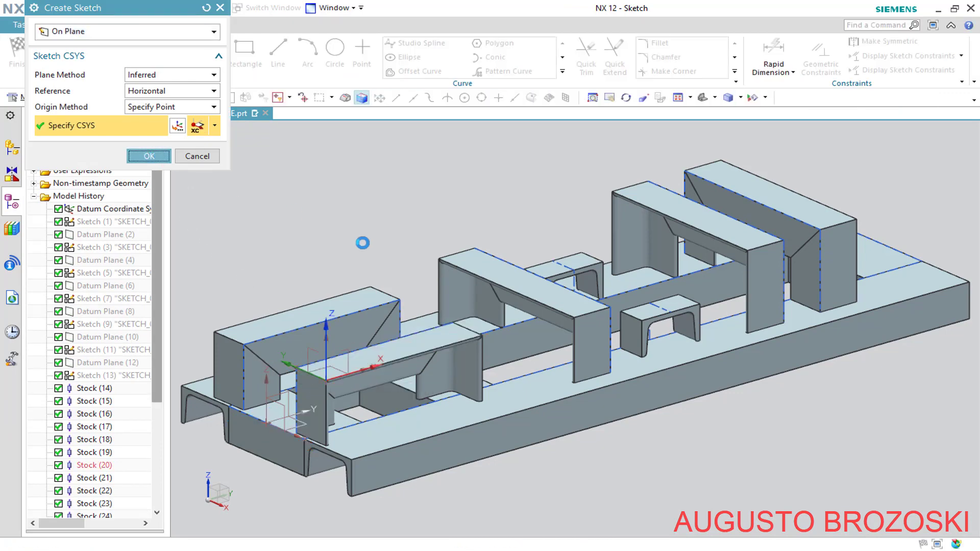
# Place two hole points on the support's top face, about 109 mm apart, with the first about 47 mm from the frame's end.
pyautogui.scroll(5, 738, 282)
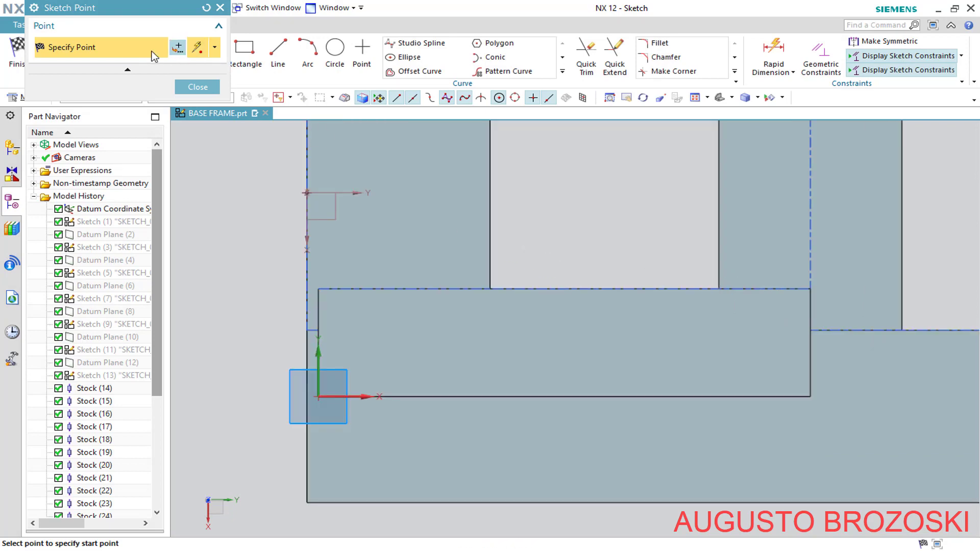
pyautogui.click(415, 347)
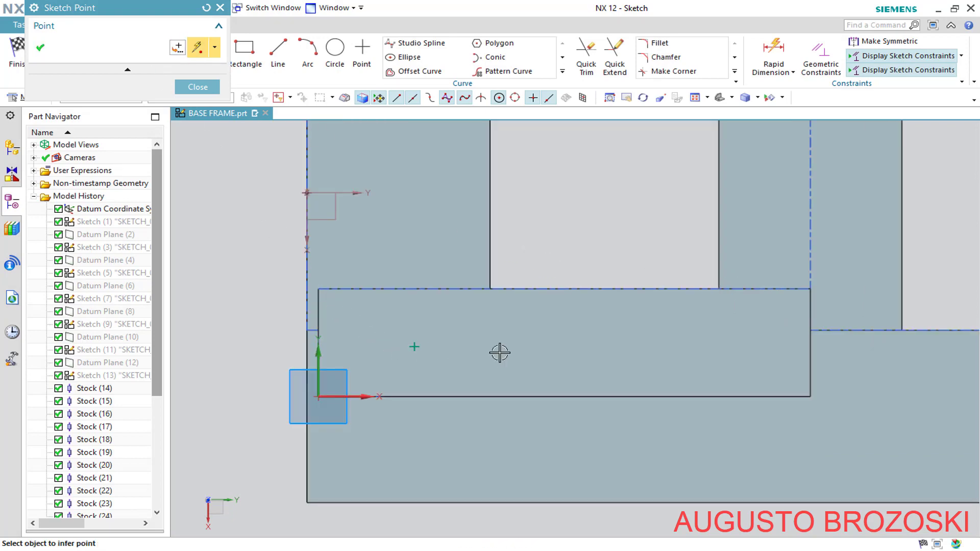
pyautogui.click(663, 347)
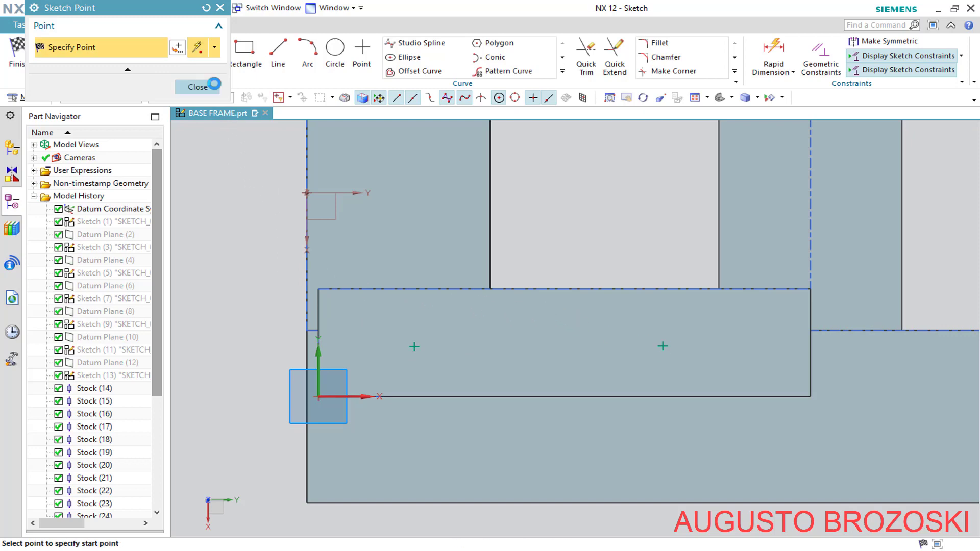
pyautogui.click(197, 87)
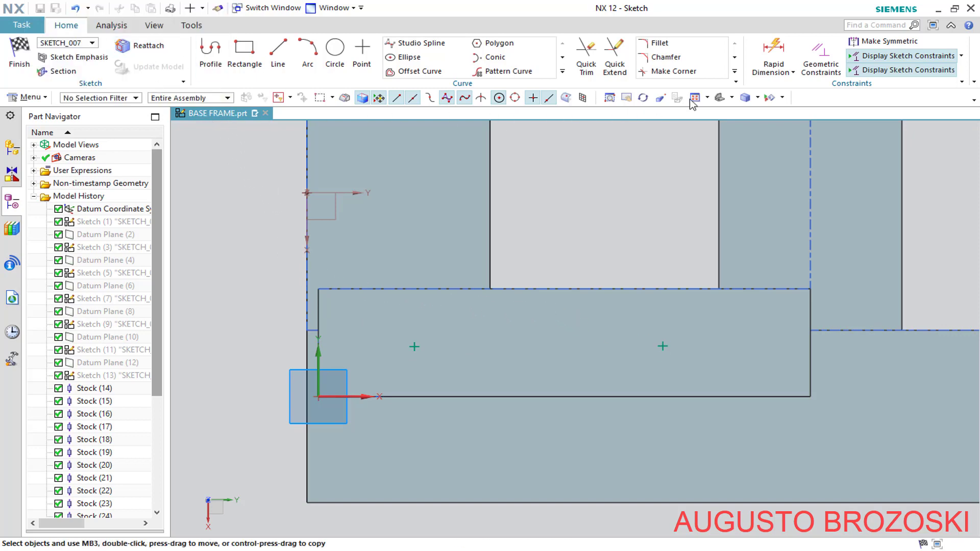
# Dimension the first hole point 70 mm from the frame's origin, measured across the frame.
pyautogui.click(774, 51)
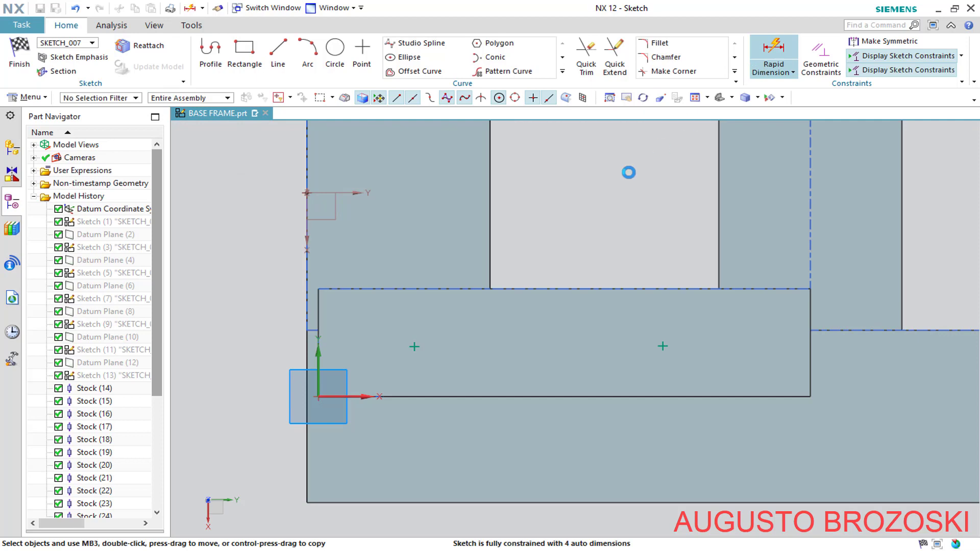
pyautogui.click(308, 192)
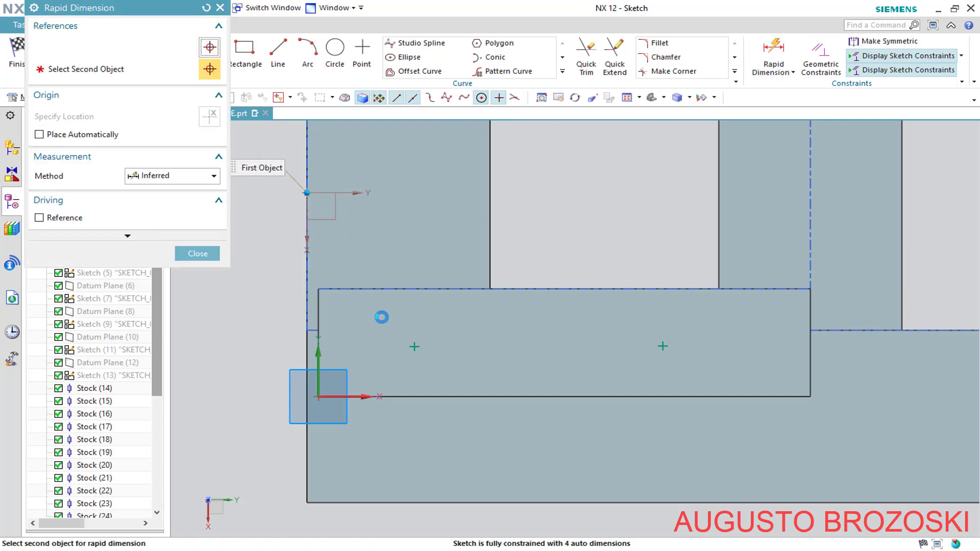
pyautogui.click(414, 346)
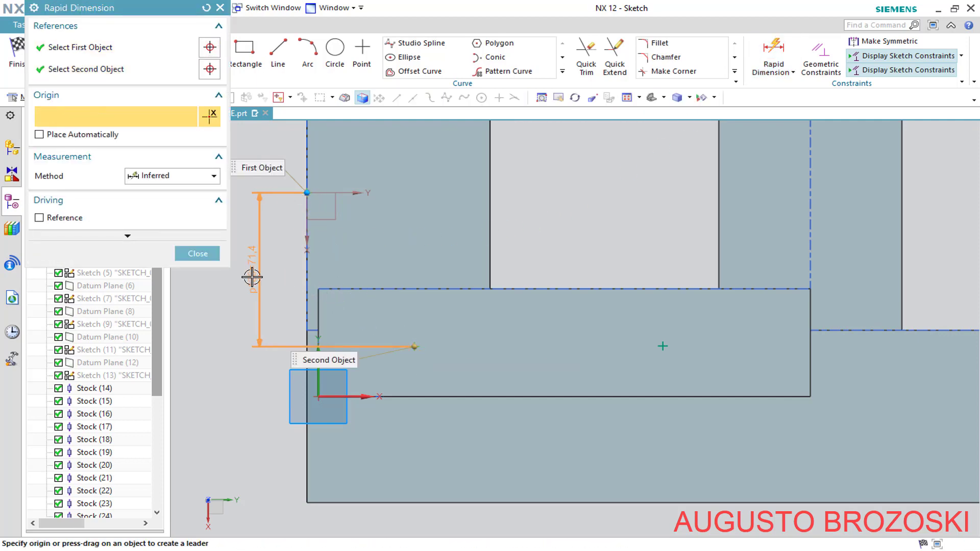
pyautogui.click(251, 277)
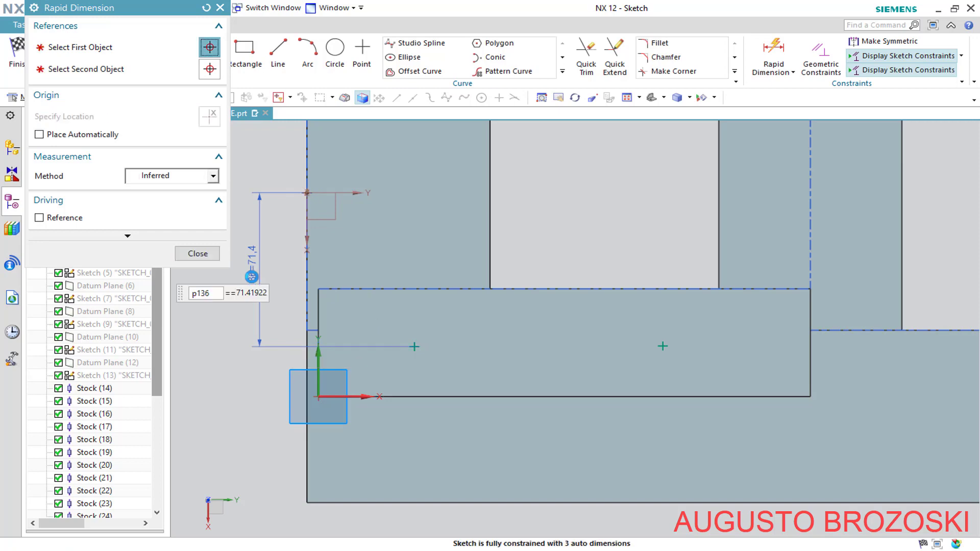
pyautogui.write('70')
pyautogui.press('Return')
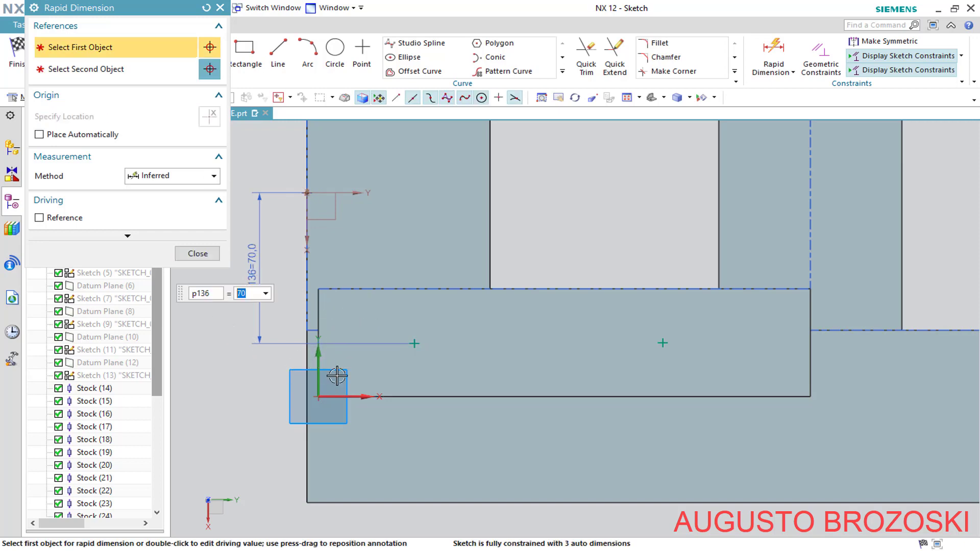
# Dimension the first hole point lengthwise from the frame's origin and, after checking the drawing, set the distance to 36.5 mm.
pyautogui.click(414, 344)
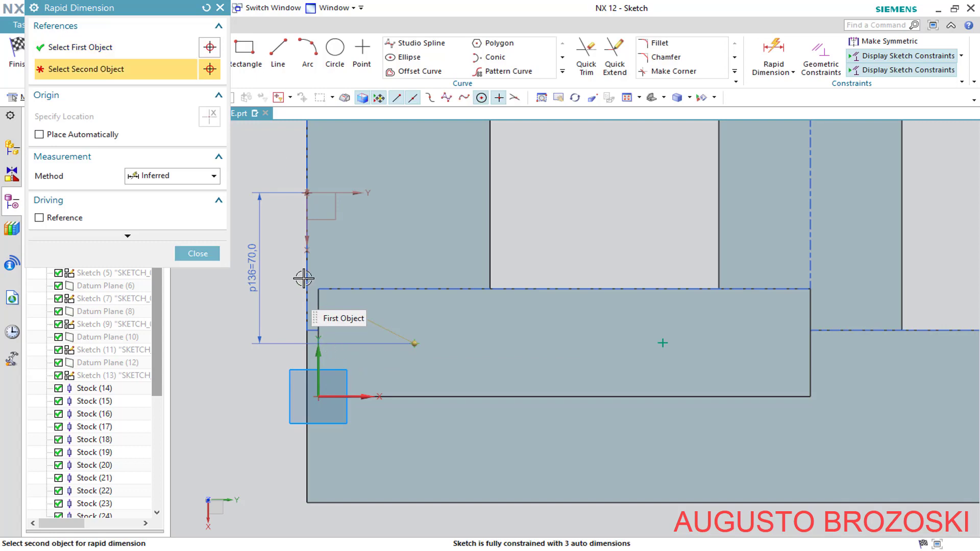
pyautogui.click(306, 193)
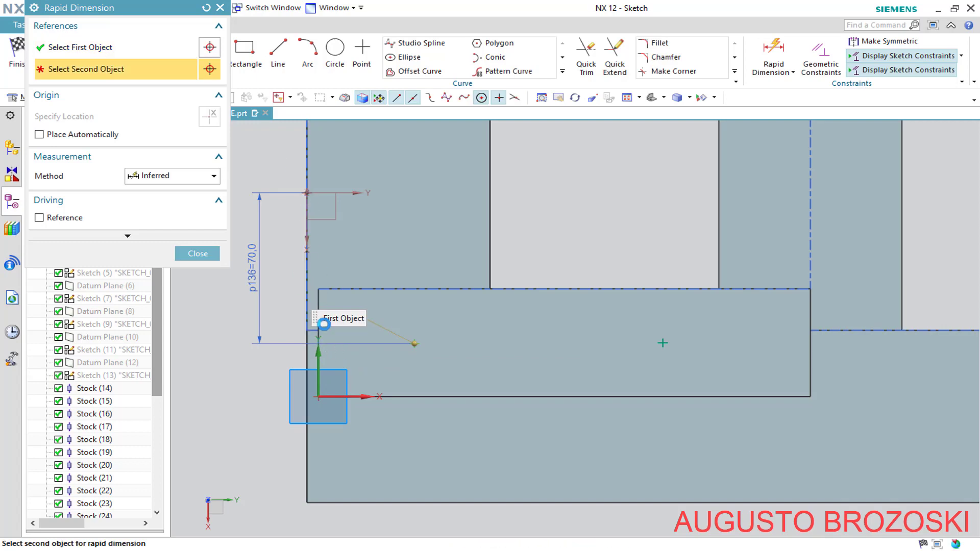
pyautogui.click(337, 451)
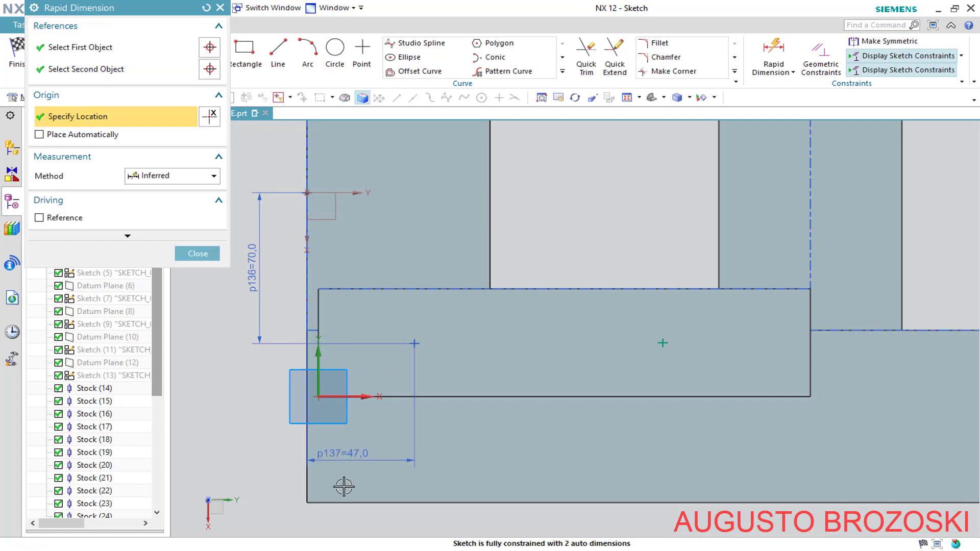
pyautogui.hotkey('alt', 'Tab')
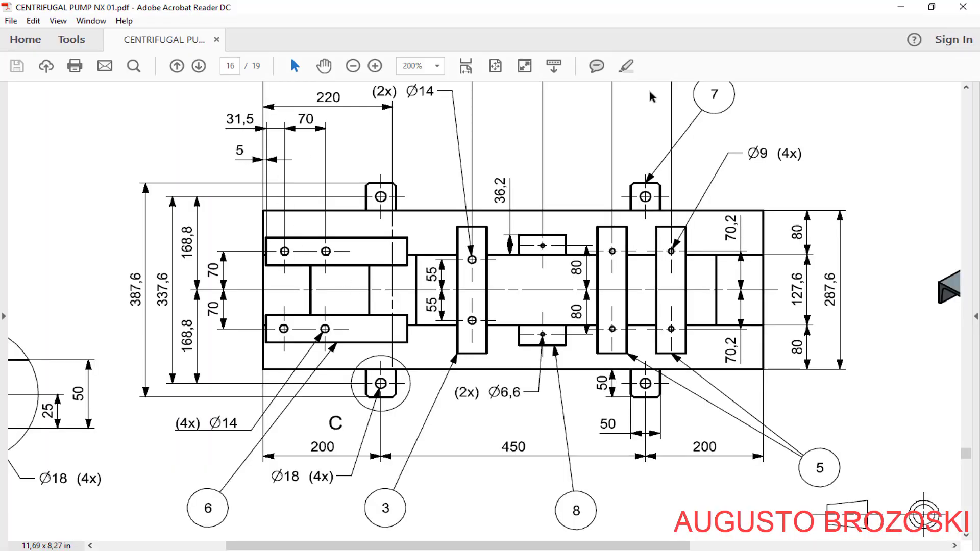
pyautogui.hotkey('alt', 'Tab')
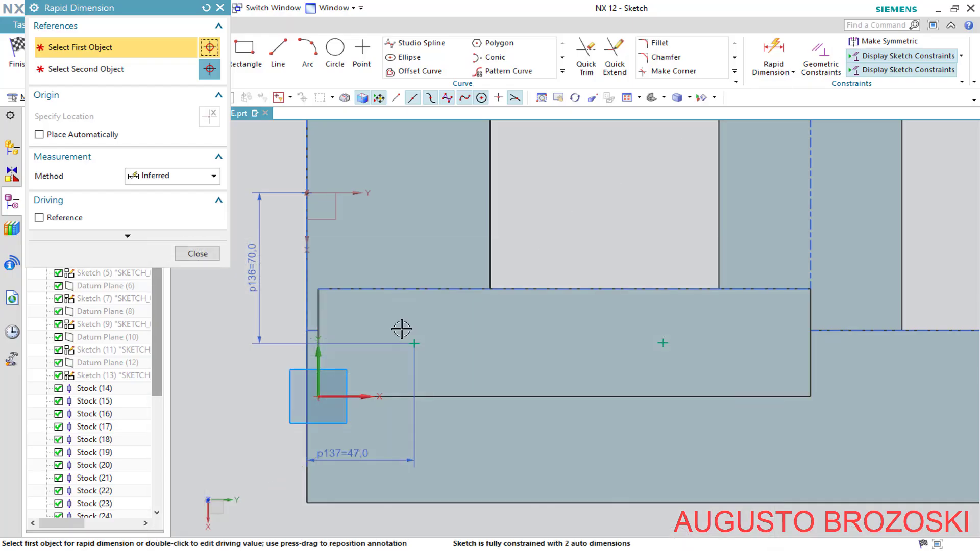
pyautogui.doubleClick(358, 450)
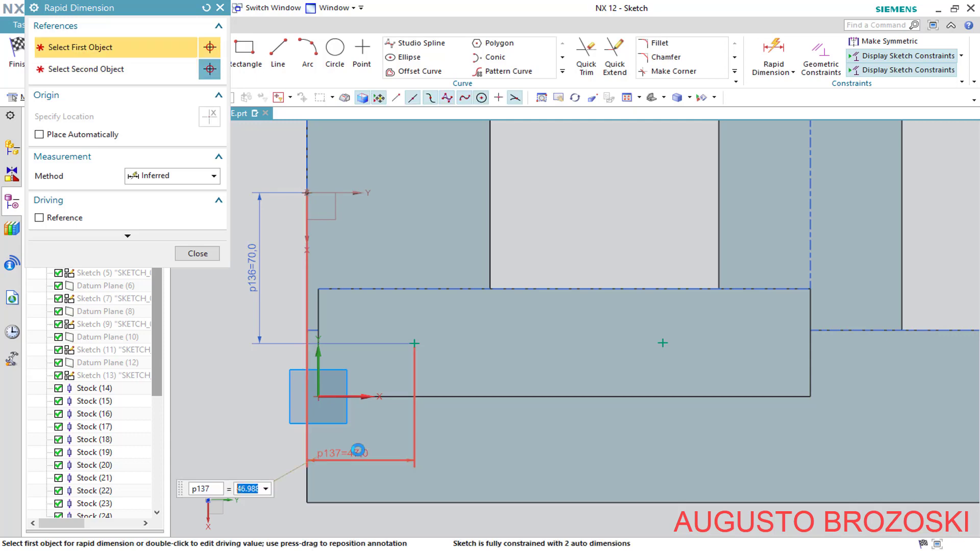
pyautogui.write('36.5')
pyautogui.press('Return')
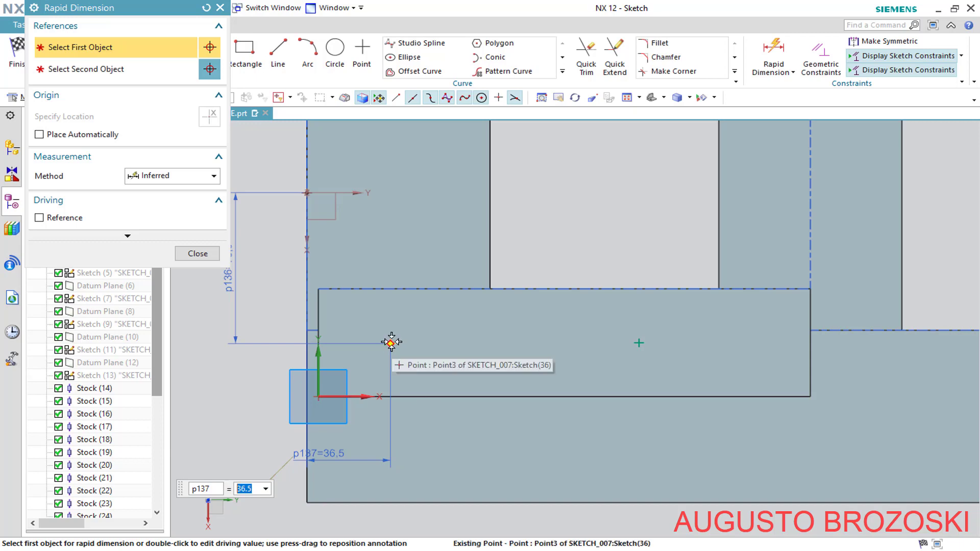
# Dimension the lengthwise spacing between the two hole points on the near-side support as 70 mm.
pyautogui.click(391, 342)
pyautogui.click(639, 342)
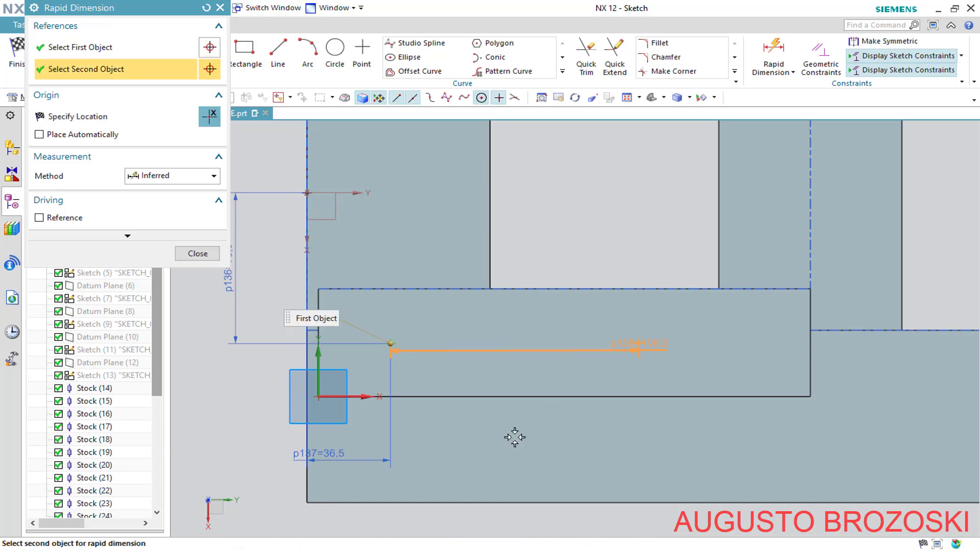
pyautogui.click(509, 447)
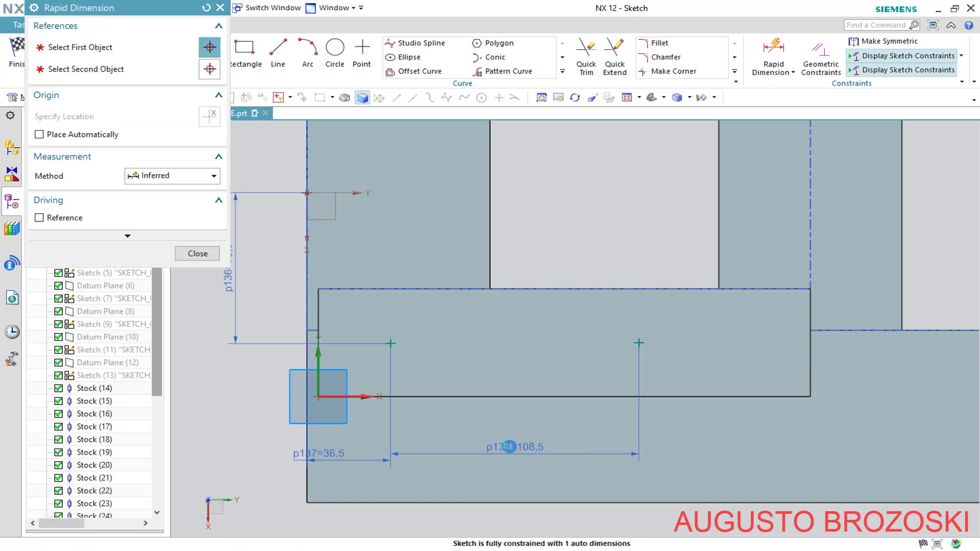
pyautogui.write('70')
pyautogui.press('Return')
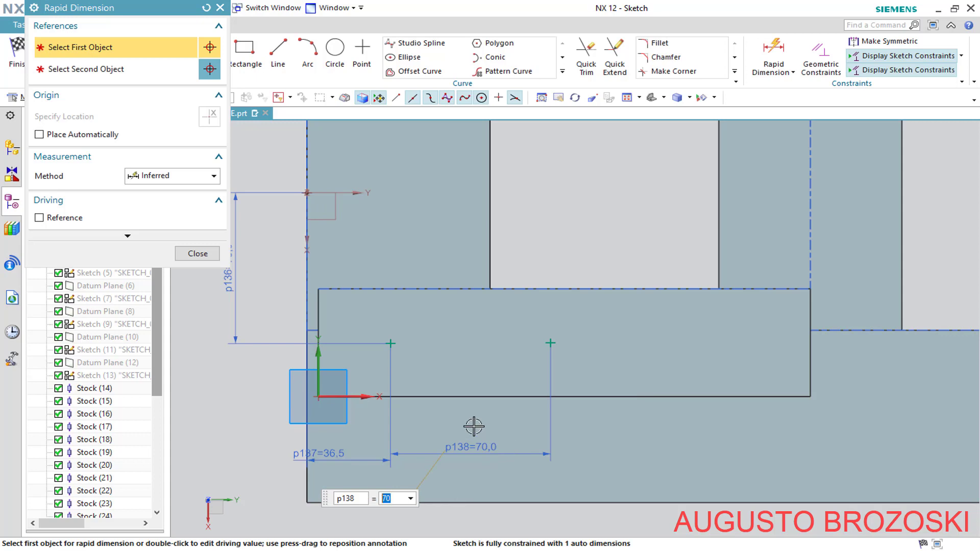
pyautogui.click(205, 256)
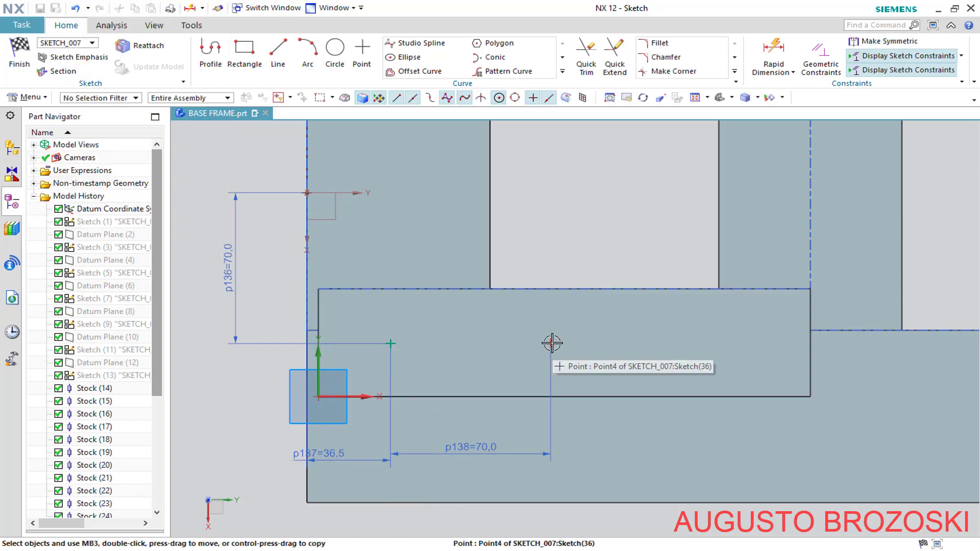
# Constrain the two hole points to horizontal alignment and finish the hole sketch.
pyautogui.click(551, 343)
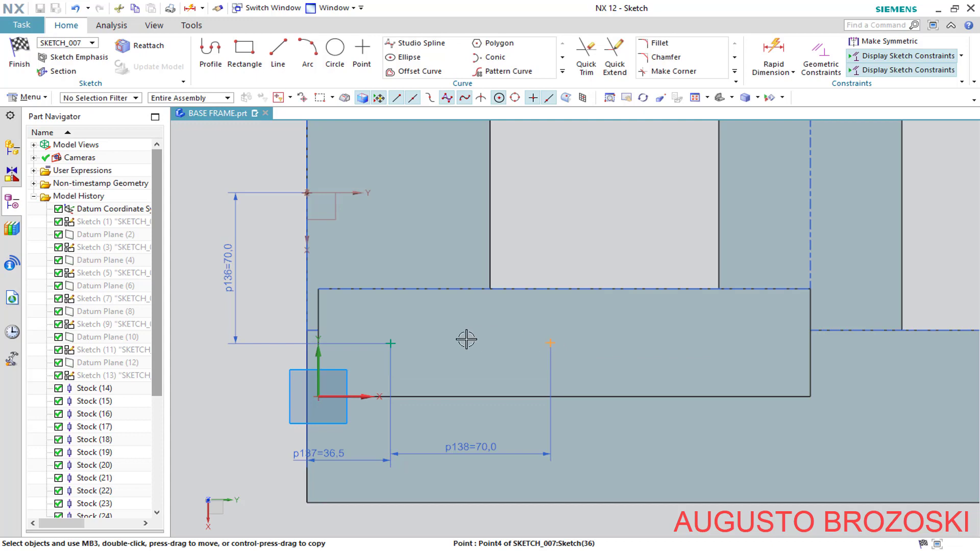
pyautogui.click(390, 343)
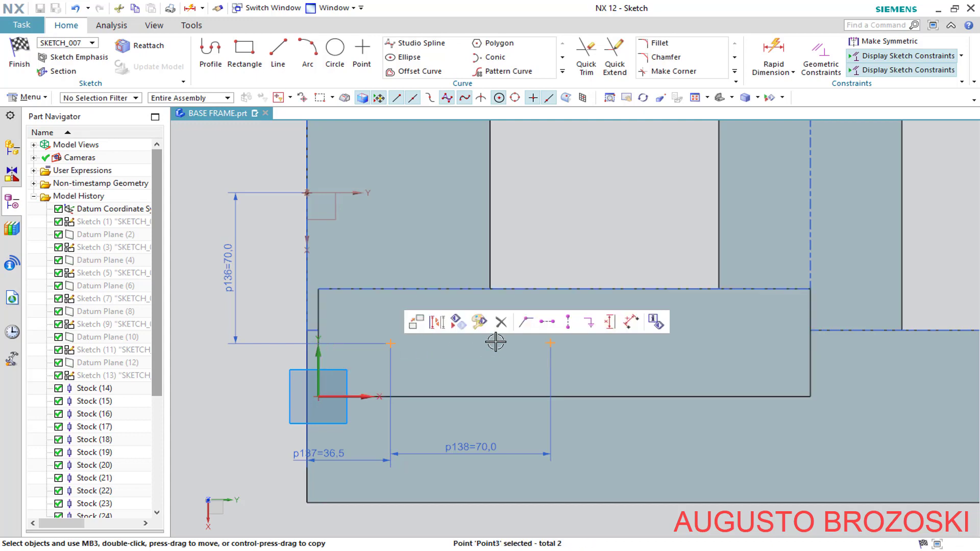
pyautogui.click(547, 322)
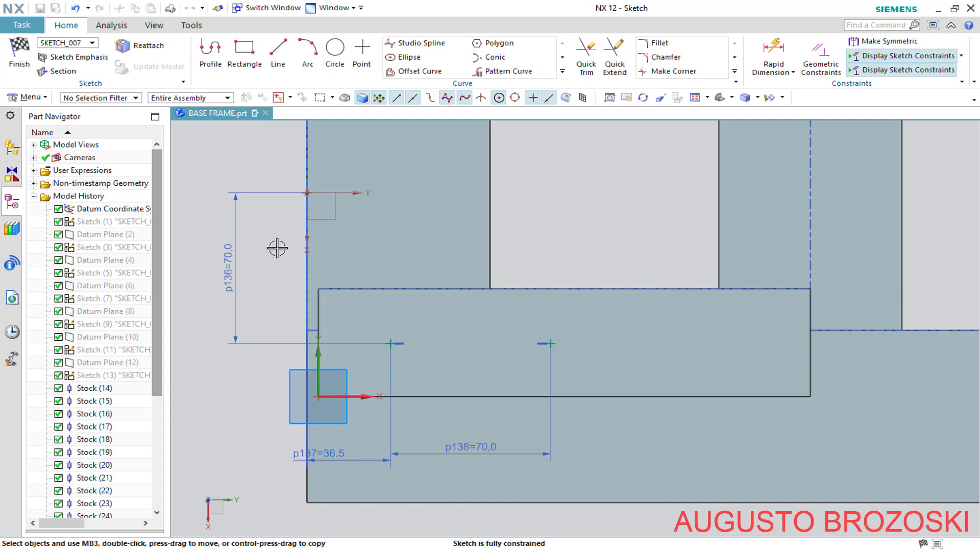
pyautogui.click(19, 65)
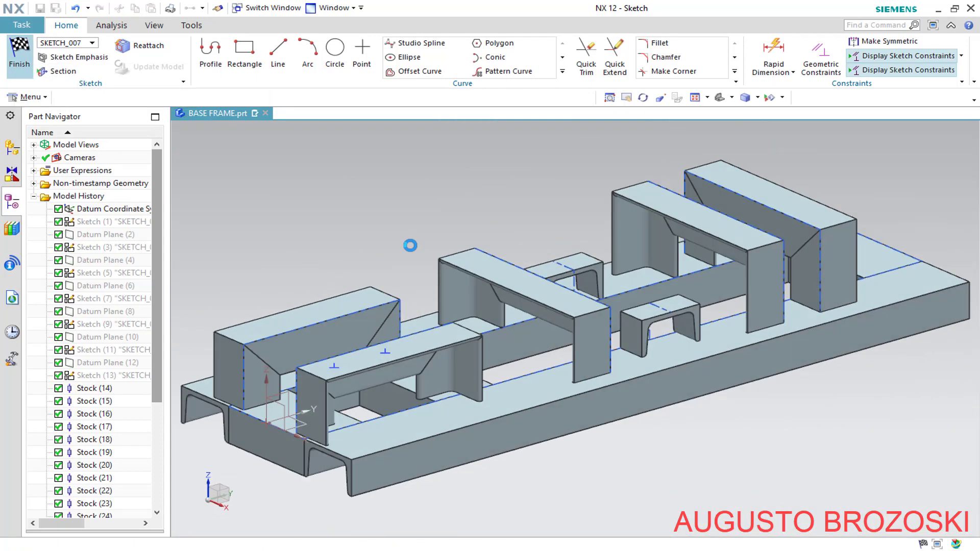
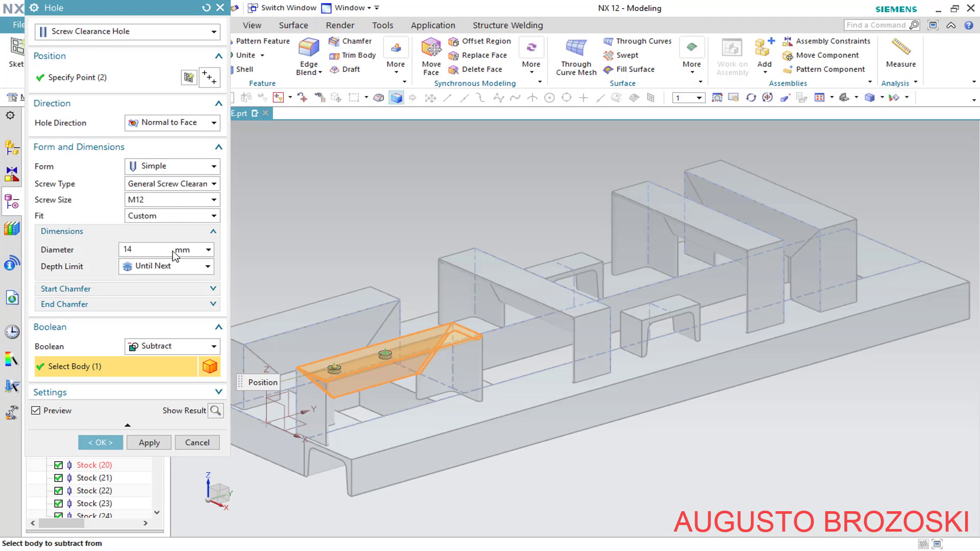
# Try the Close (H12), Normal (H13) and Loose (H14) fits for the M12 clearance holes.
pyautogui.click(177, 219)
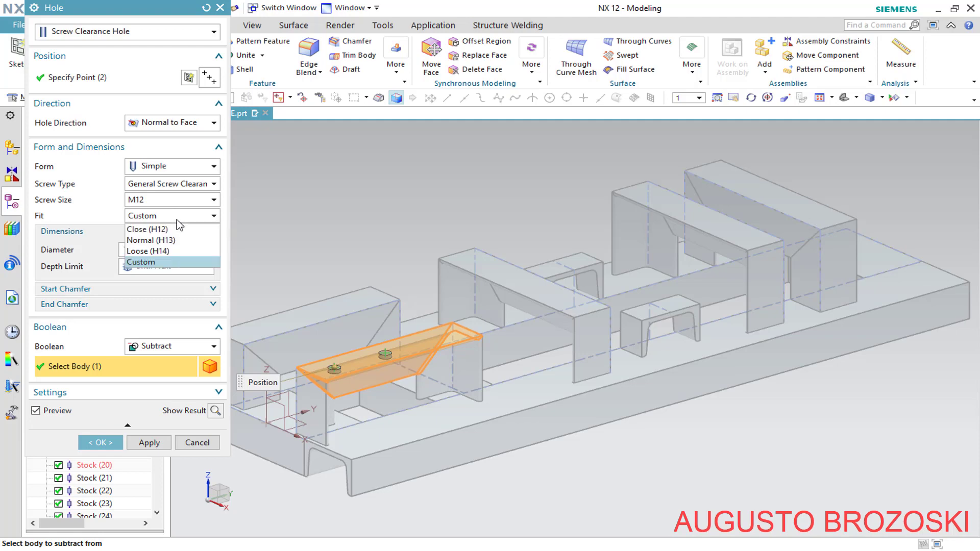
pyautogui.click(179, 228)
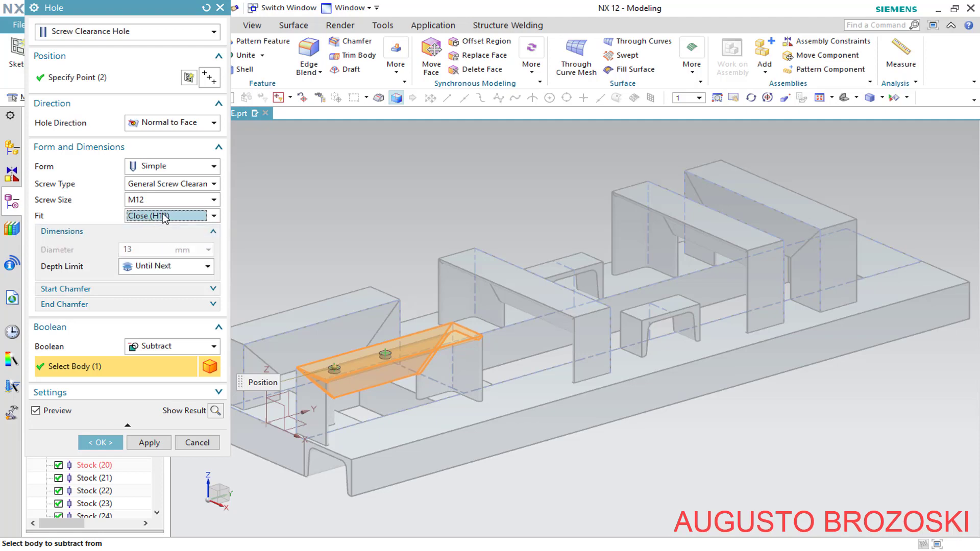
pyautogui.click(205, 218)
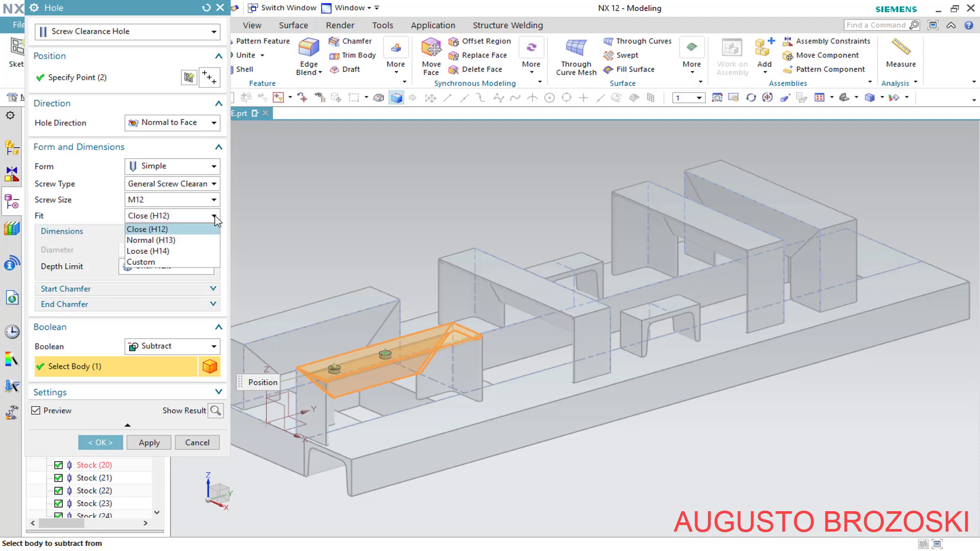
pyautogui.click(181, 238)
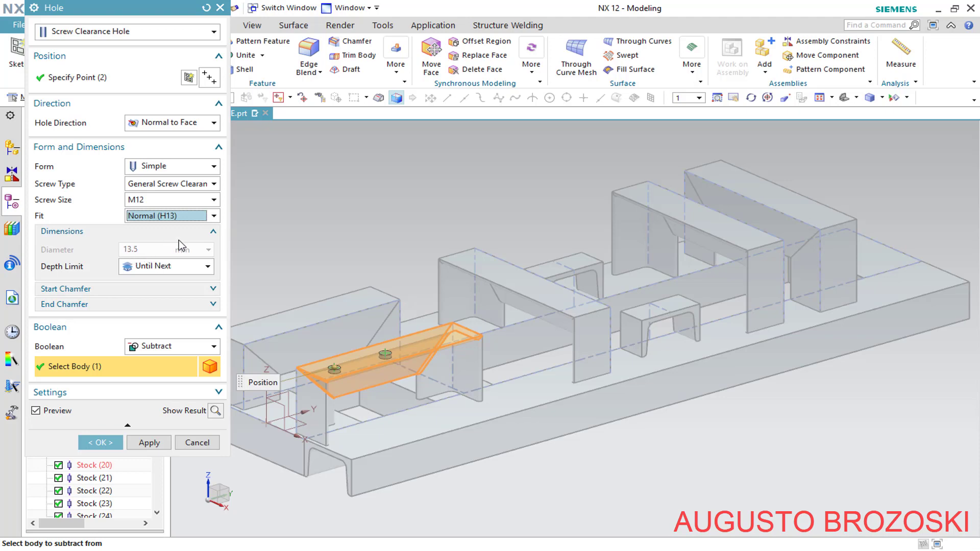
pyautogui.click(214, 219)
pyautogui.click(153, 252)
# Set the fit to Custom with a 14 mm diameter and create the two M12 clearance holes in the near-side support.
pyautogui.click(214, 216)
pyautogui.click(163, 262)
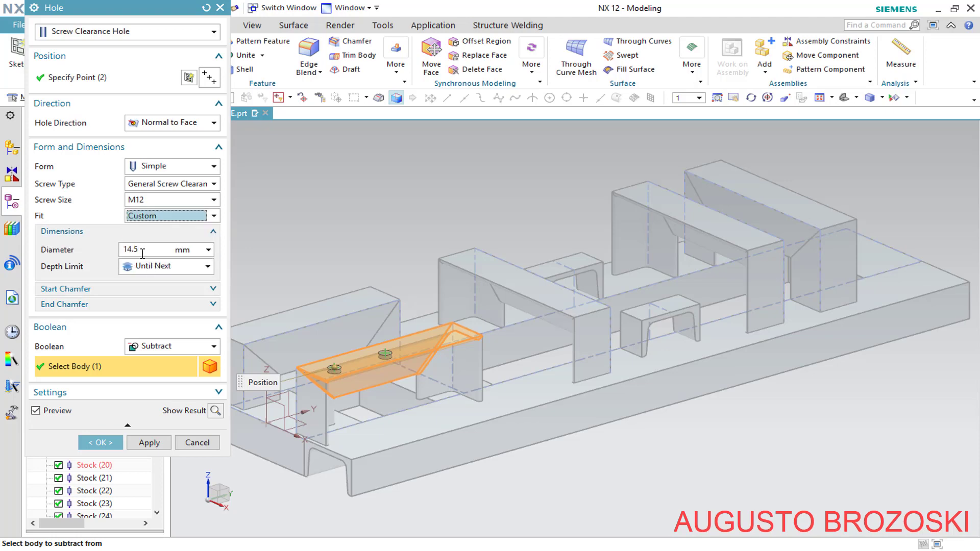
pyautogui.click(151, 250)
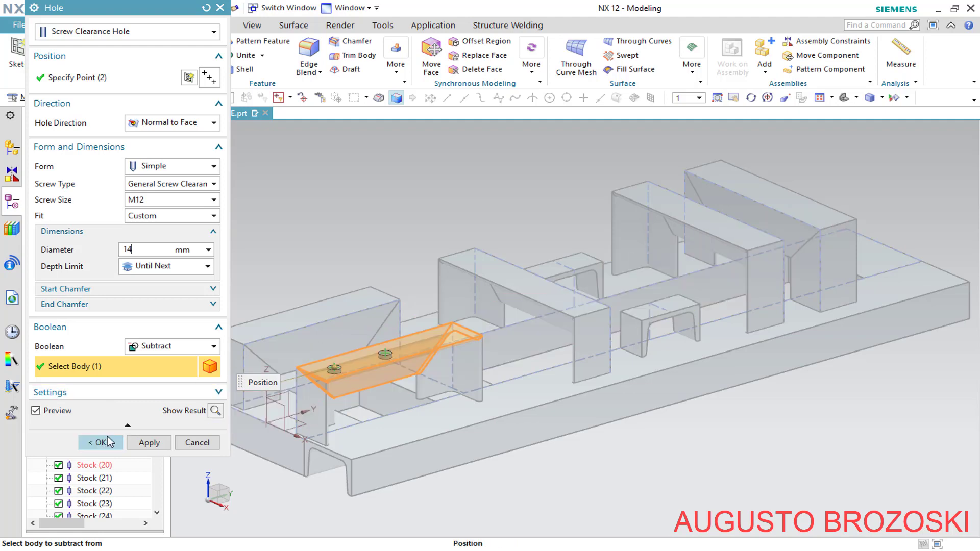
pyautogui.click(101, 443)
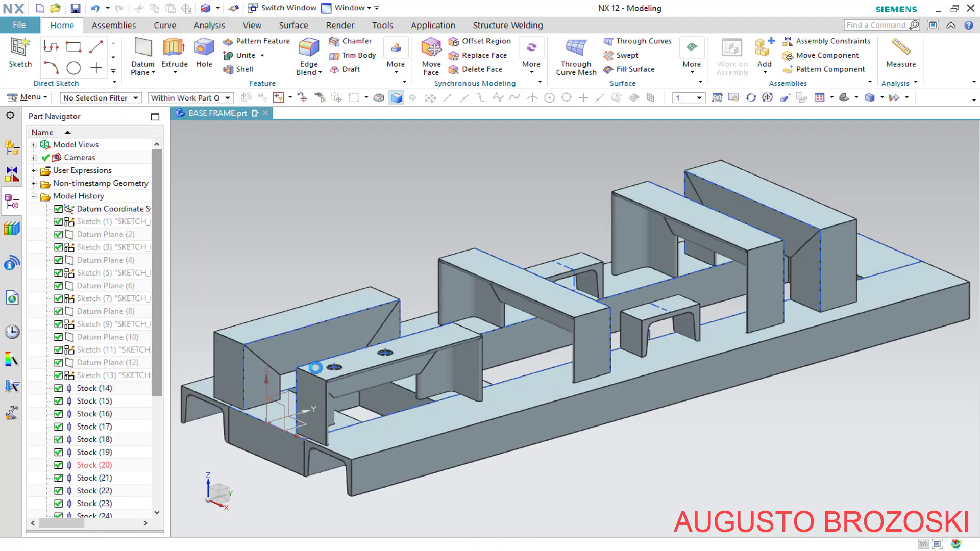
# Start a 14 mm M12 hole sketch on the far-side lengthwise support's top face with two points about 58 mm apart, the first about 96 mm from the frame's end.
pyautogui.scroll(-3, 337, 368)
pyautogui.scroll(3, 330, 368)
pyautogui.moveTo(329, 368); pyautogui.dragTo(351, 368, button='middle')
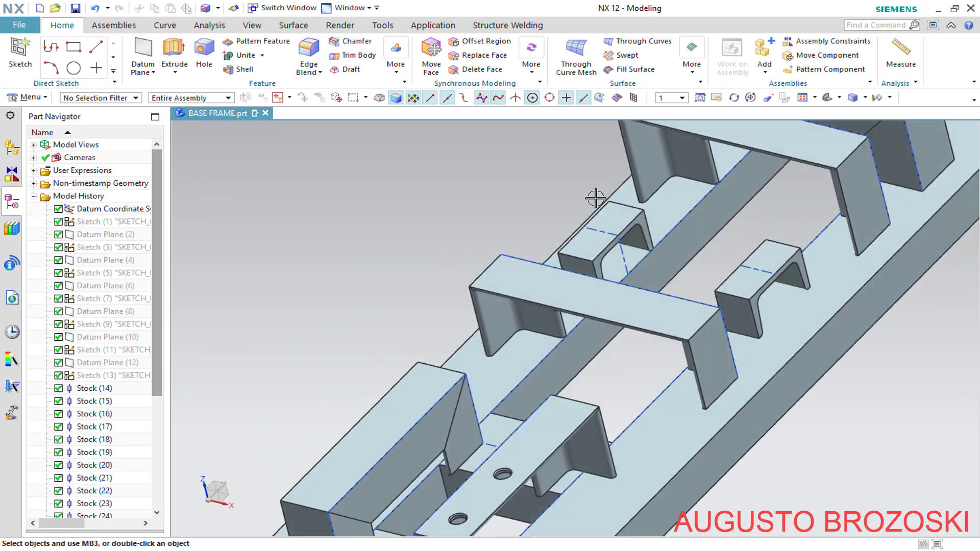
pyautogui.click(826, 98)
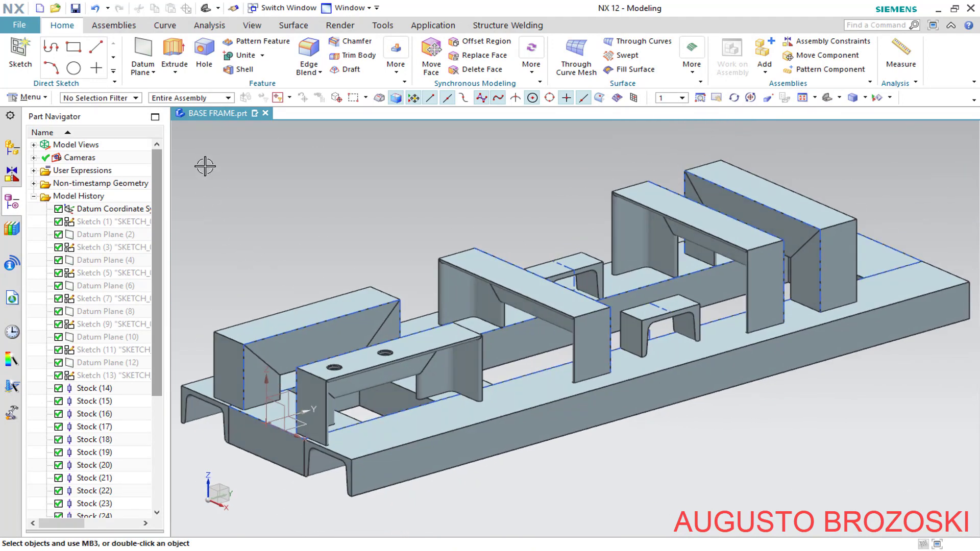
pyautogui.click(203, 56)
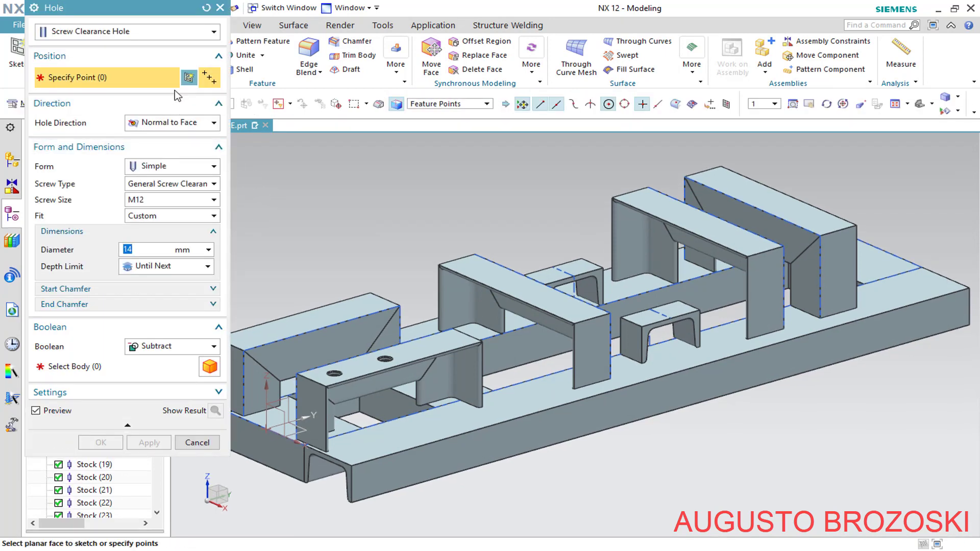
pyautogui.click(290, 324)
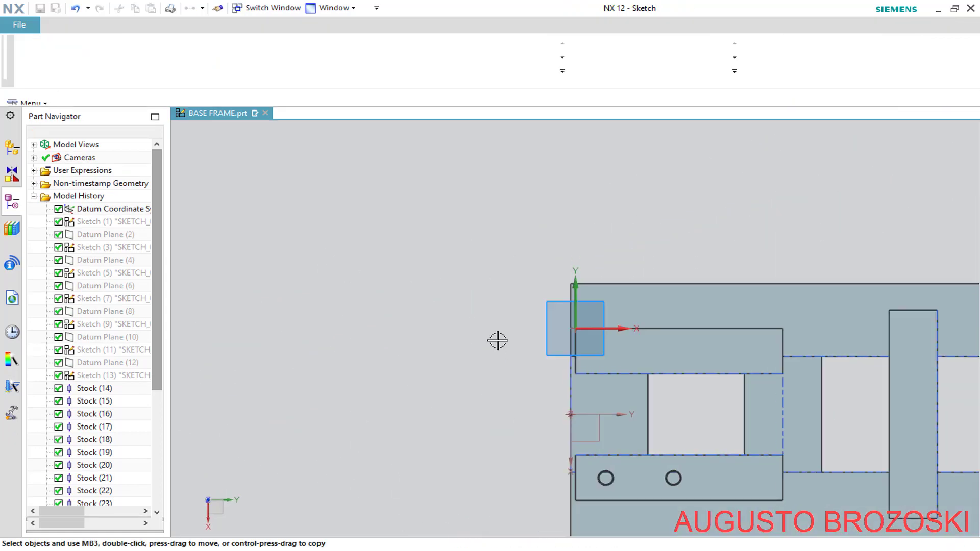
pyautogui.scroll(4, 838, 363)
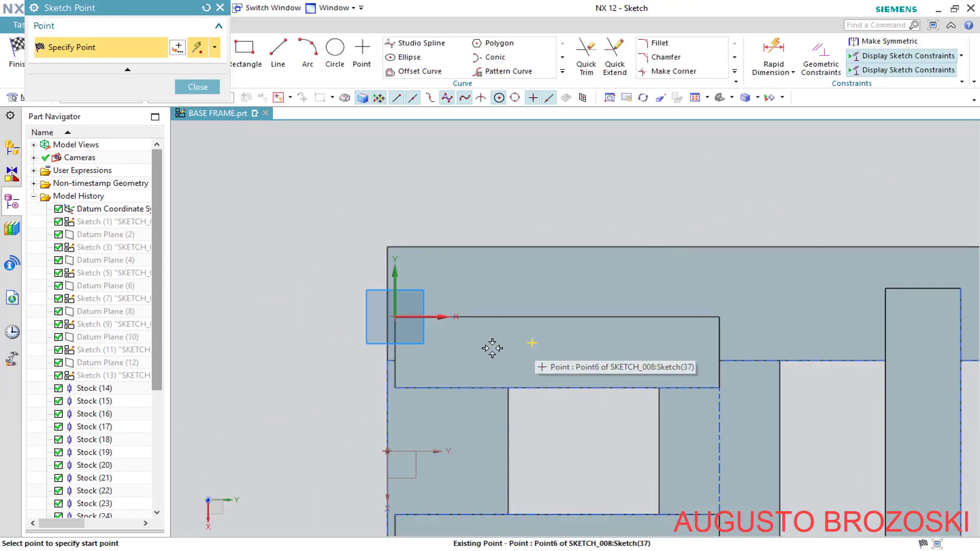
pyautogui.click(619, 342)
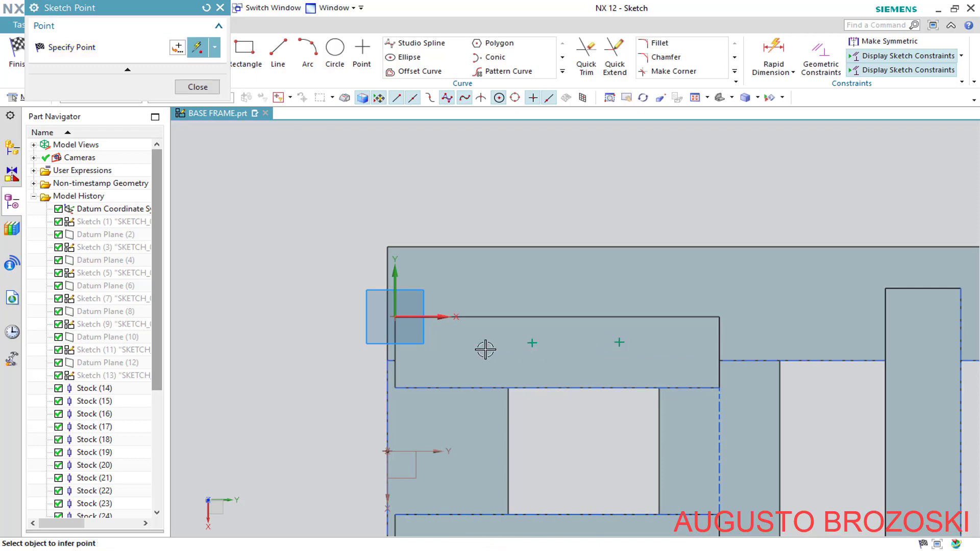
pyautogui.click(220, 8)
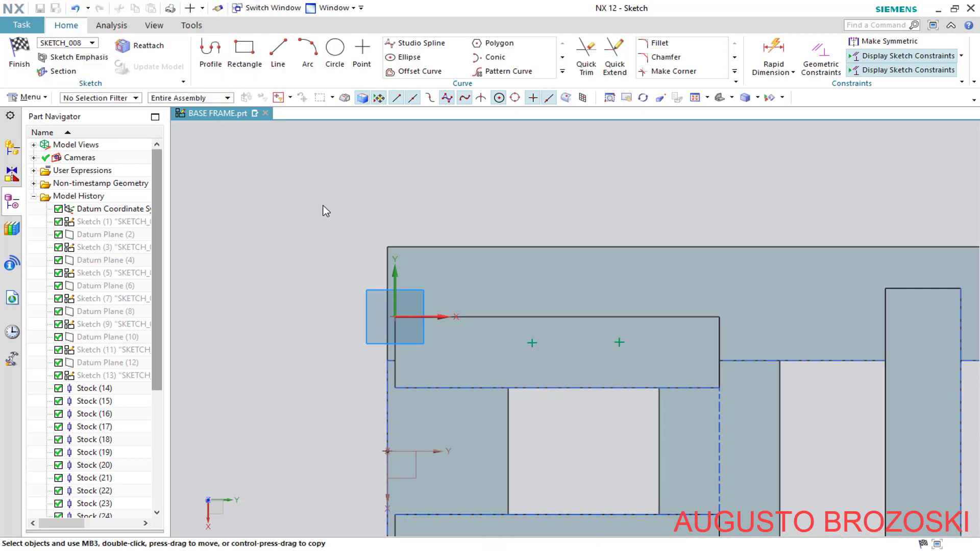
# Dimension the far-side support's first hole point 70 mm from the frame's origin, measured across the frame.
pyautogui.click(773, 56)
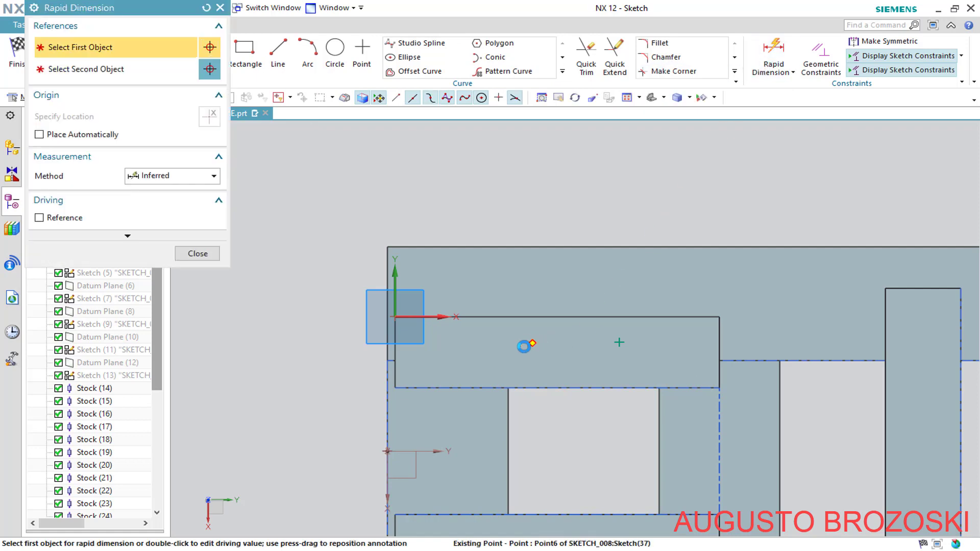
pyautogui.click(532, 342)
pyautogui.click(387, 450)
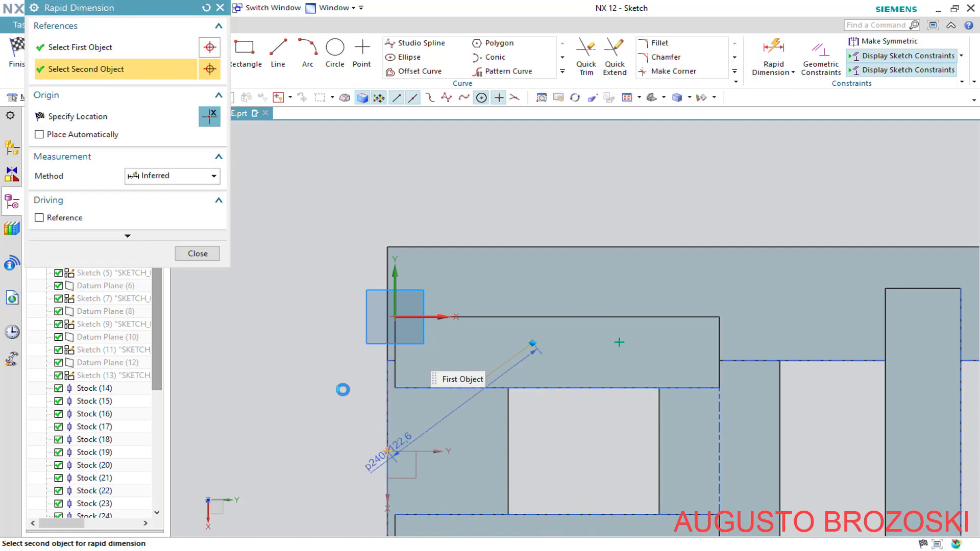
pyautogui.click(329, 381)
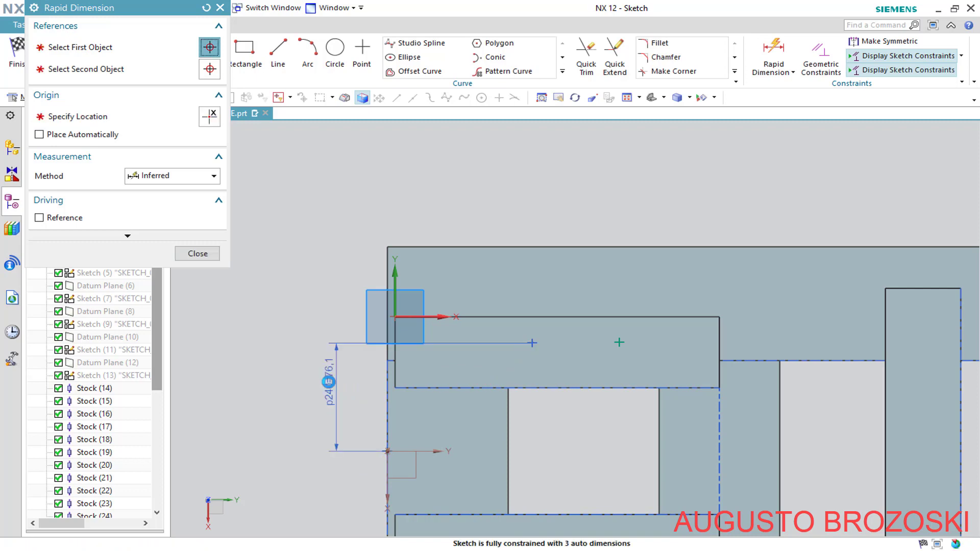
pyautogui.write('70')
pyautogui.press('Return')
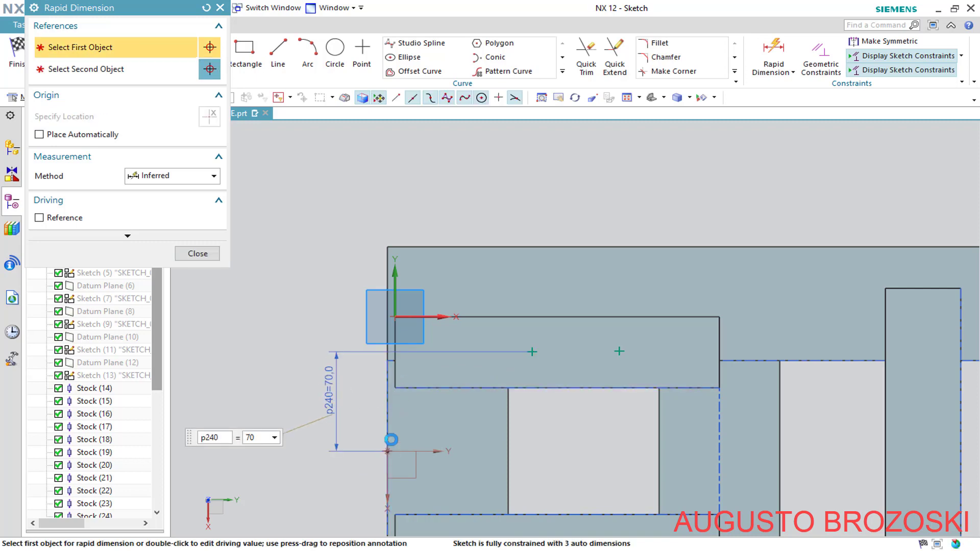
# Dimension the far-side support's first hole point 36.5 mm lengthwise from the frame's origin.
pyautogui.click(388, 448)
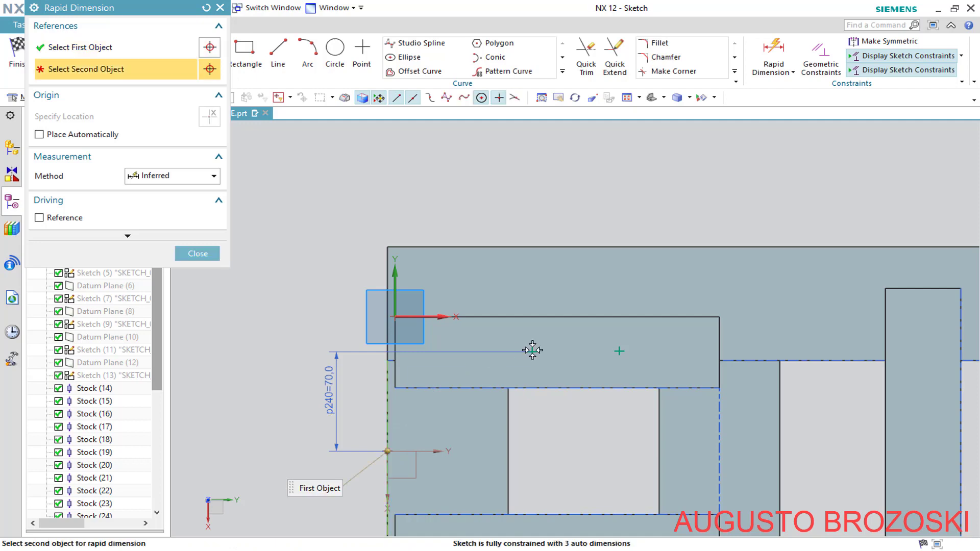
pyautogui.click(453, 198)
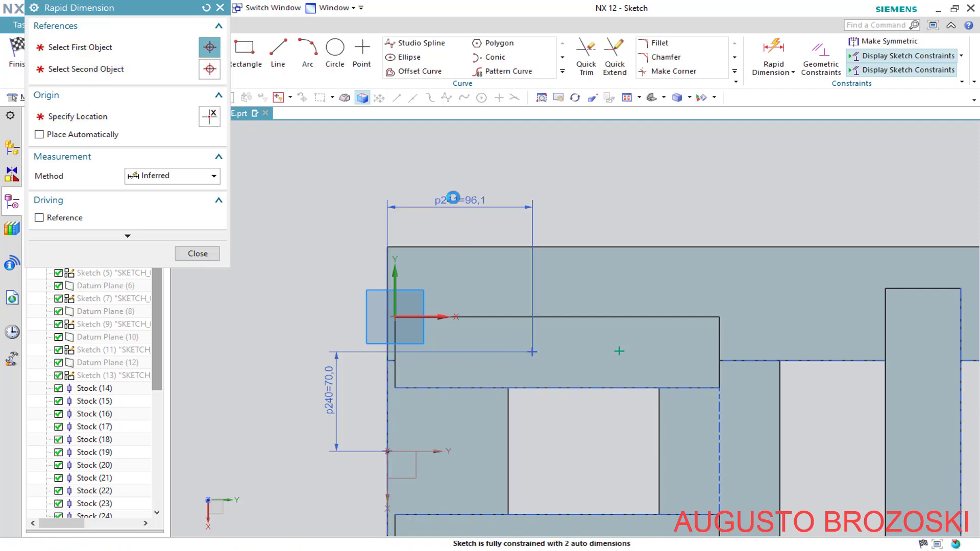
pyautogui.write('36.5')
pyautogui.press('Return')
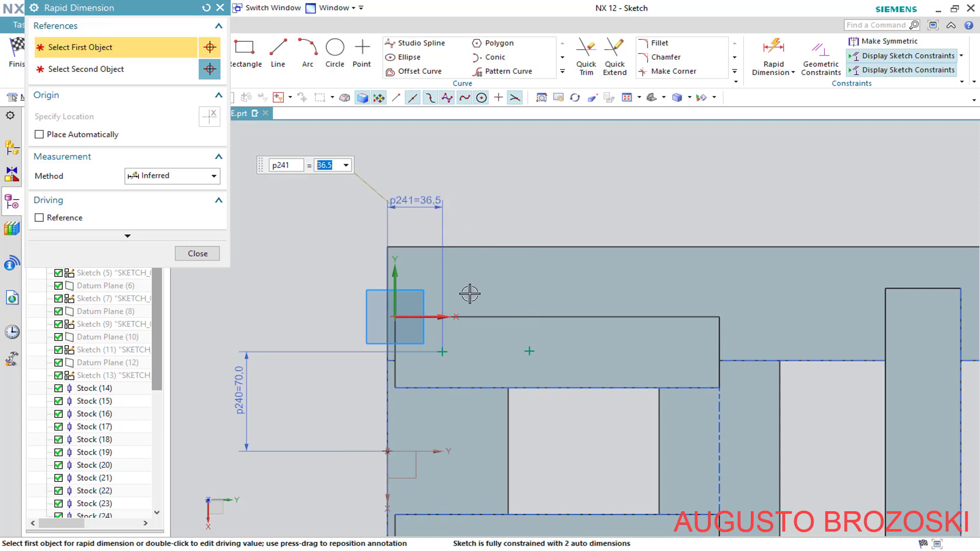
# Dimension the lengthwise spacing between the far-side support's two hole points as 70 mm.
pyautogui.click(443, 352)
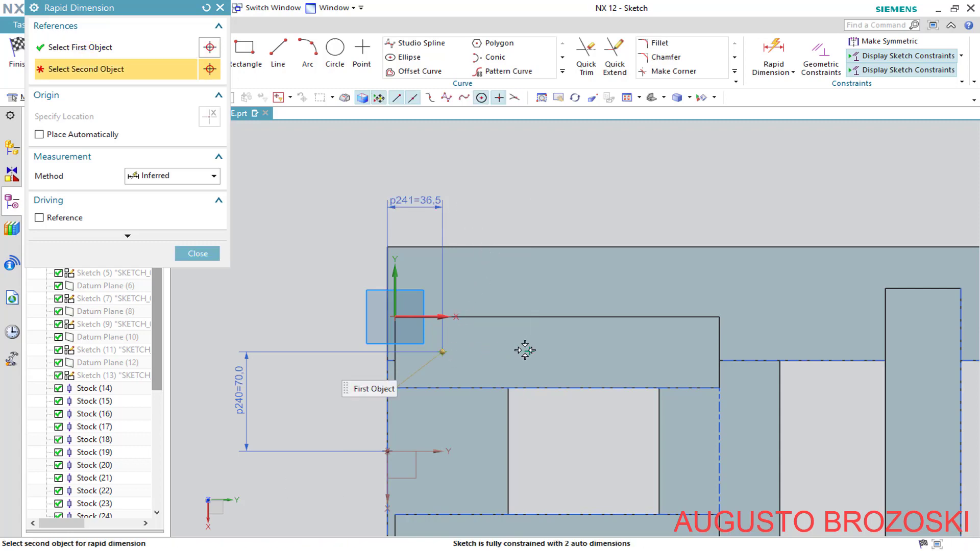
pyautogui.click(530, 351)
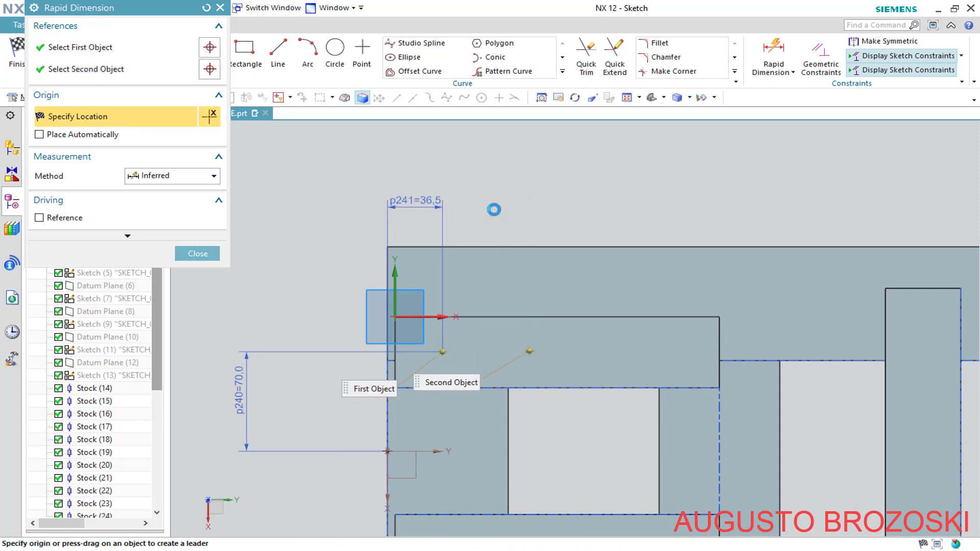
pyautogui.click(490, 210)
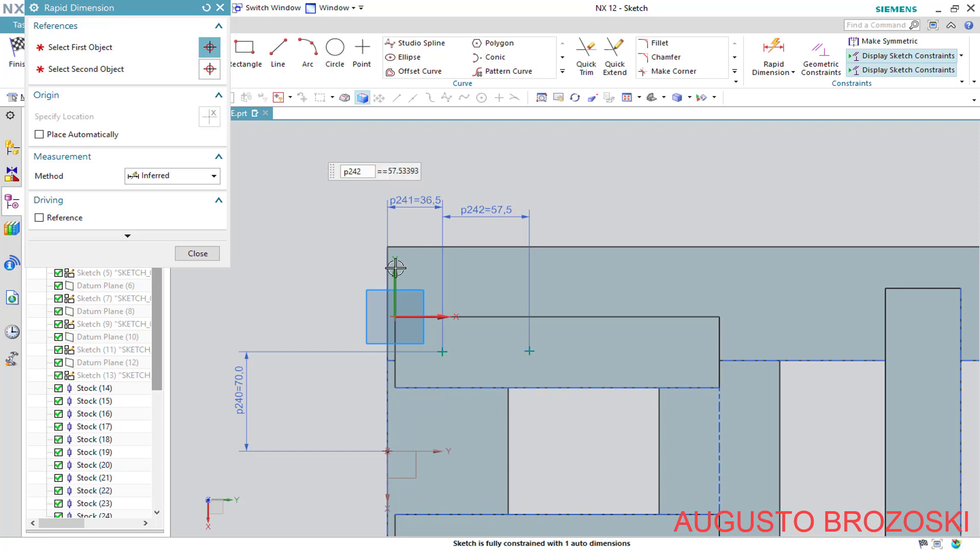
pyautogui.write('70')
pyautogui.press('Return')
pyautogui.click(199, 254)
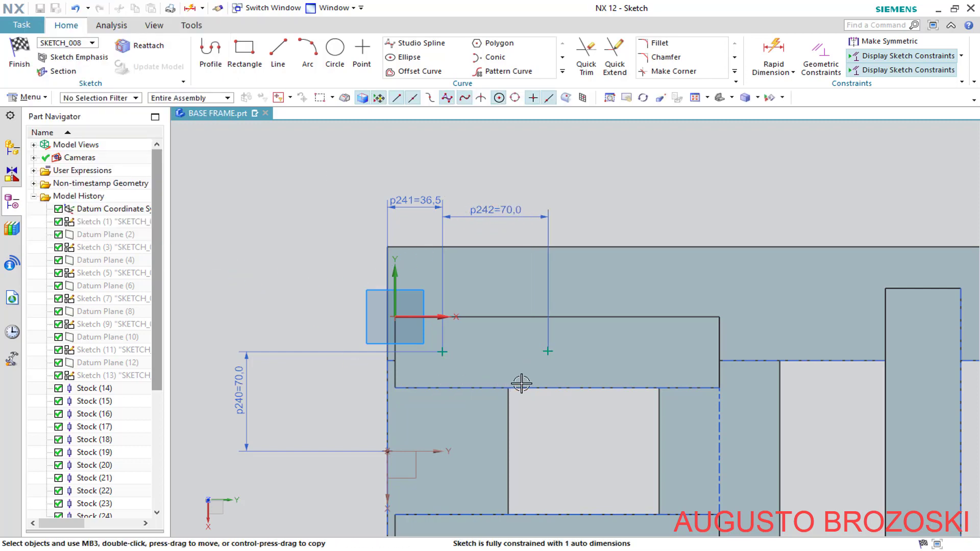
# Constrain the two hole points on the upper support to align horizontally and finish the sketch.
pyautogui.click(549, 351)
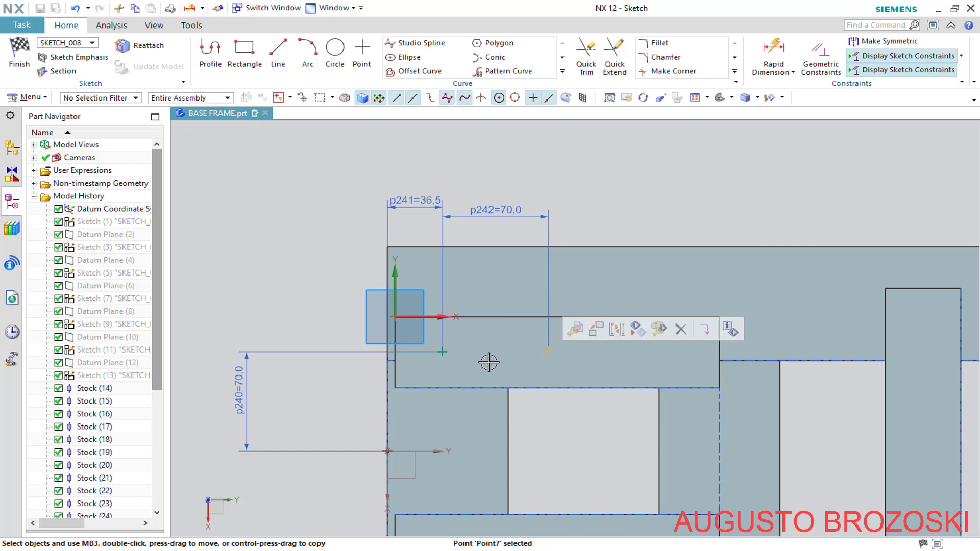
pyautogui.click(442, 352)
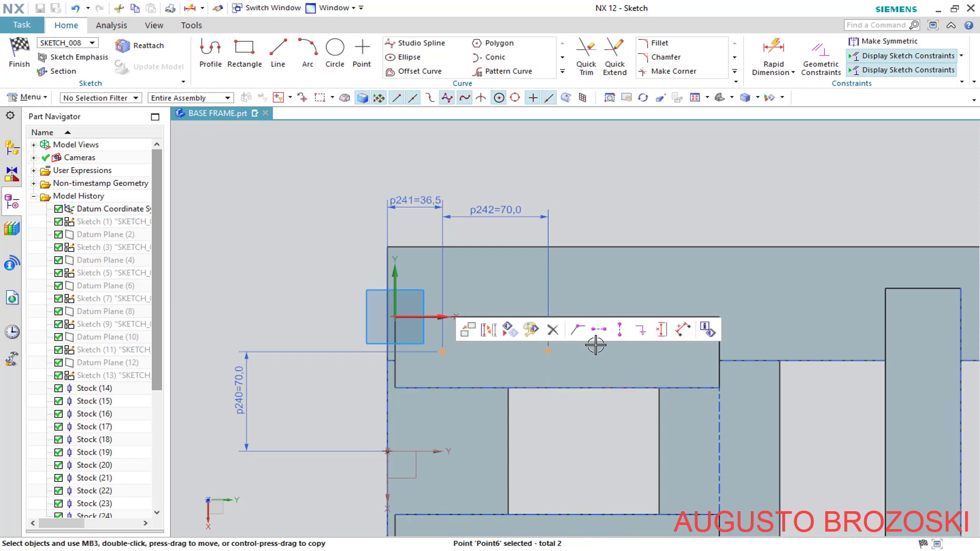
pyautogui.click(599, 330)
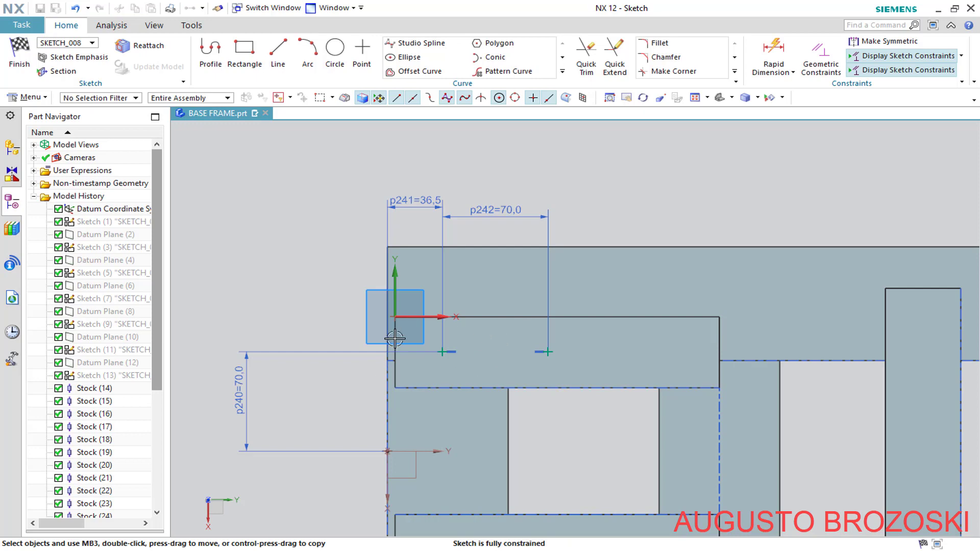
pyautogui.click(28, 51)
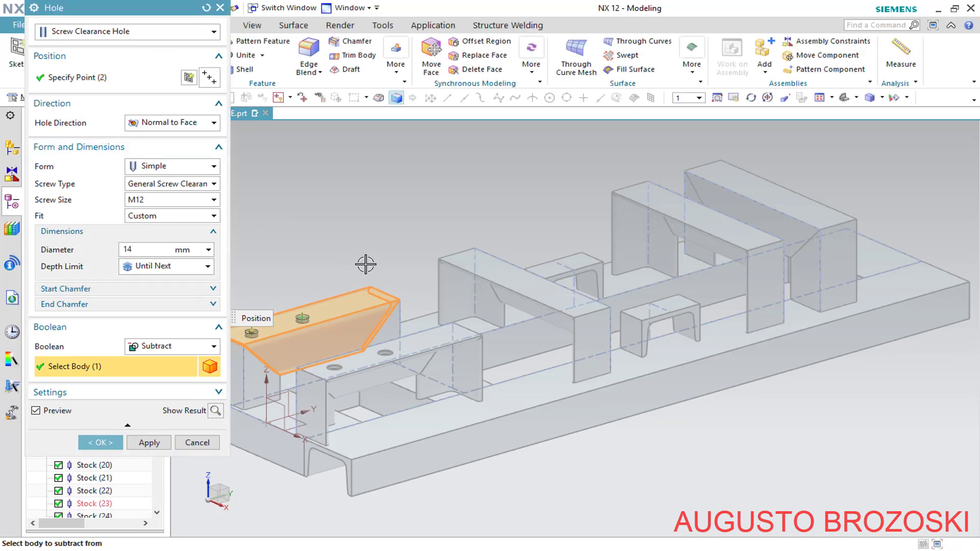
# Subtract the two M12 clearance holes, 14 mm diameter with depth Until Next, from the upper support and save the part.
pyautogui.scroll(-2, 407, 264)
pyautogui.scroll(2, 281, 313)
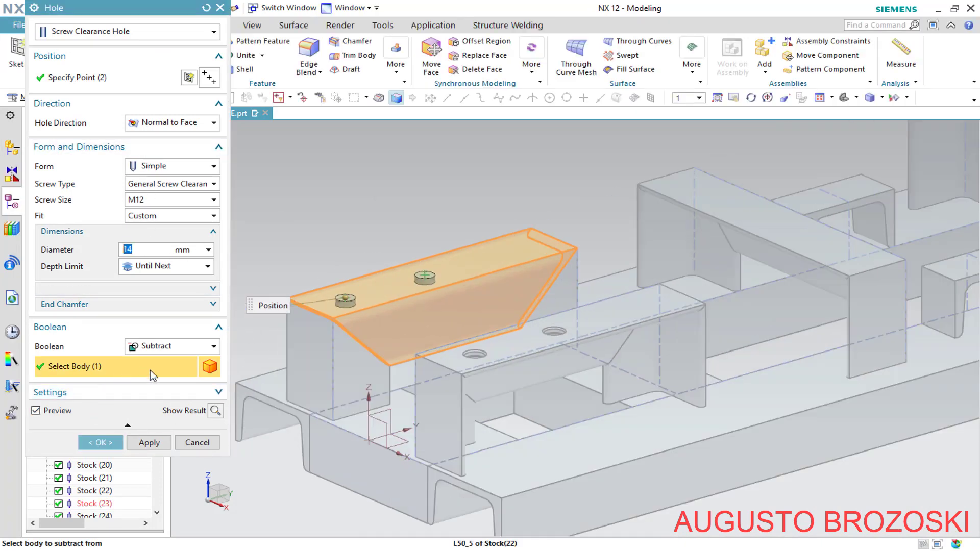
pyautogui.click(101, 442)
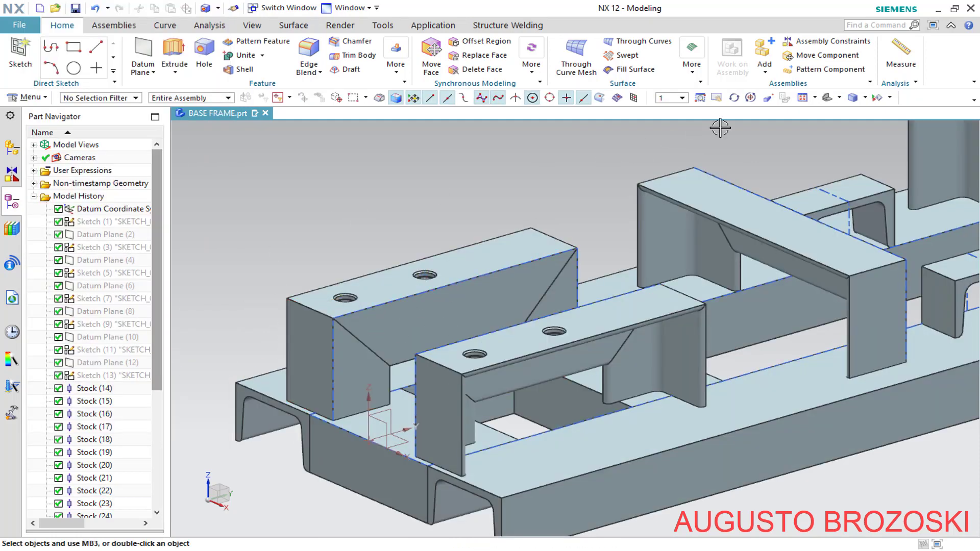
pyautogui.click(828, 97)
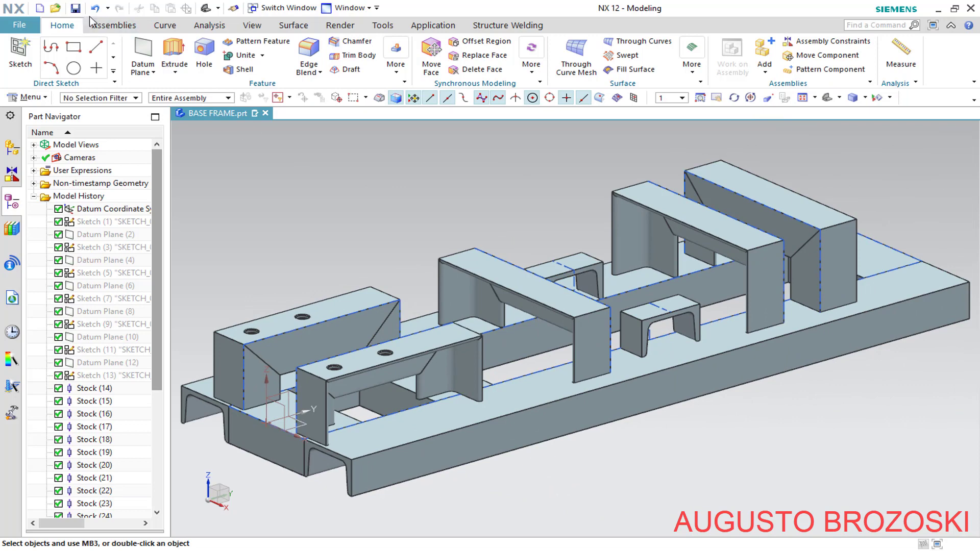
pyautogui.click(75, 9)
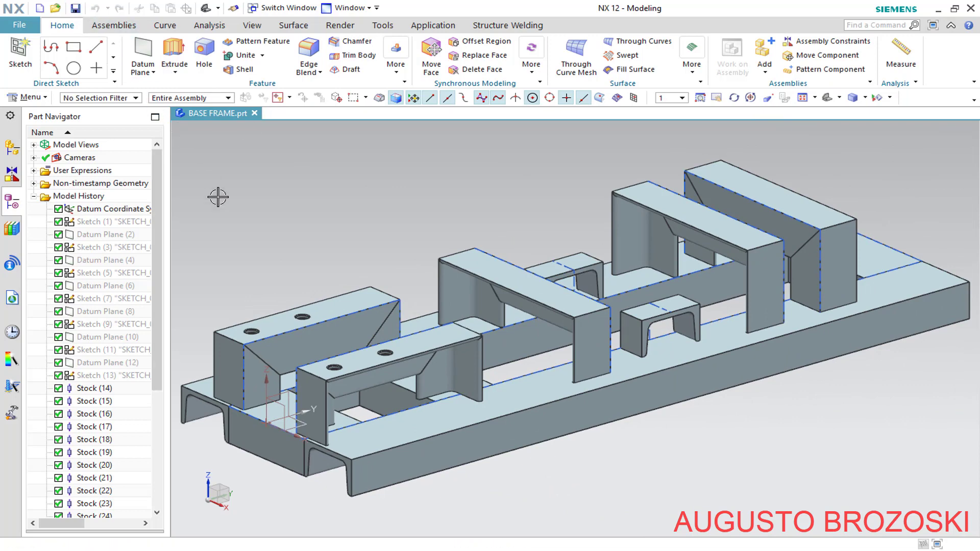
# Consult the hole dimensions in the Acrobat Reader drawing and start a Hole sketch on the top face of the first transverse support.
pyautogui.hotkey('alt', 'Tab')
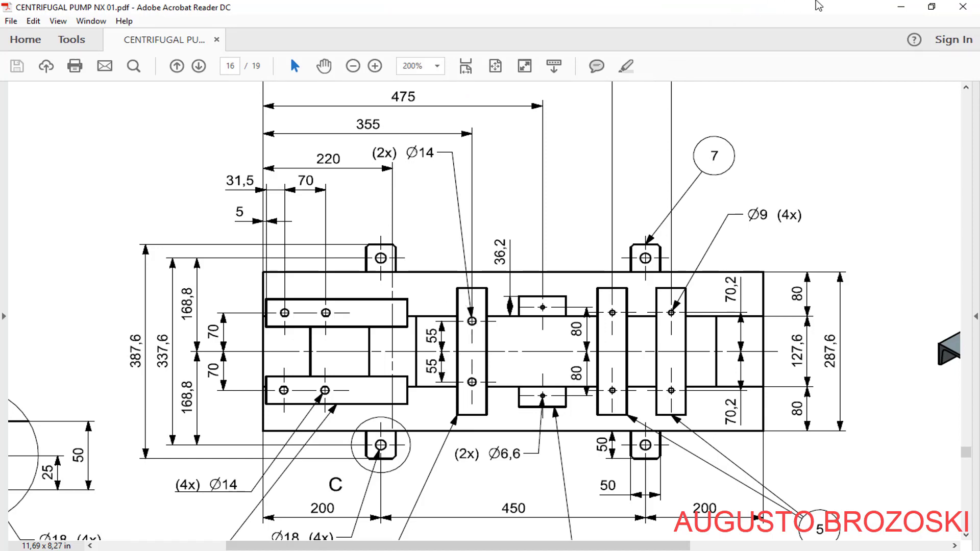
pyautogui.click(901, 8)
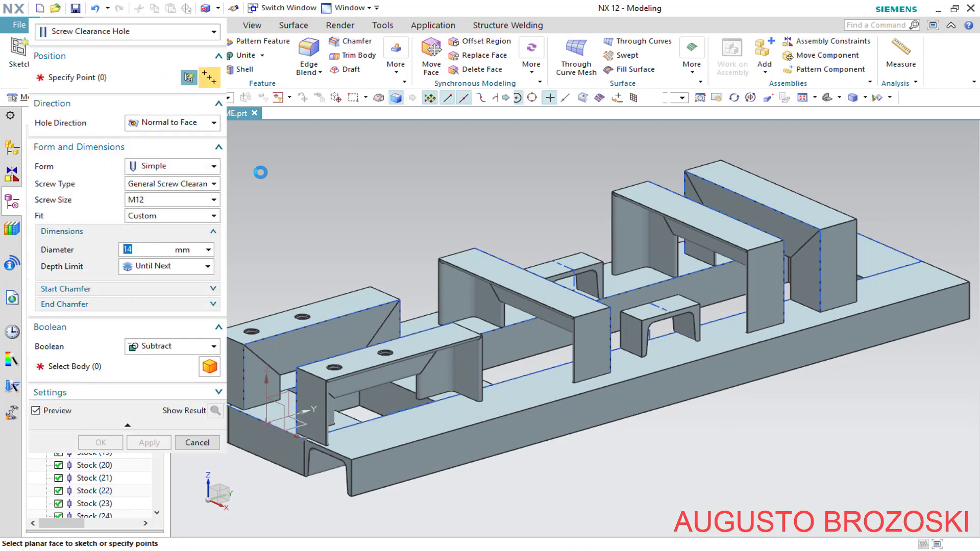
pyautogui.click(187, 79)
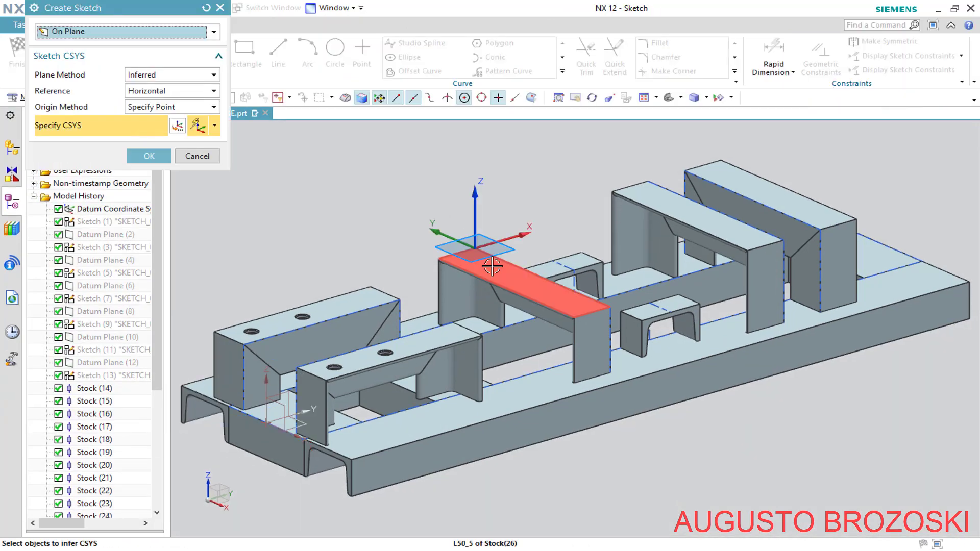
pyautogui.click(490, 266)
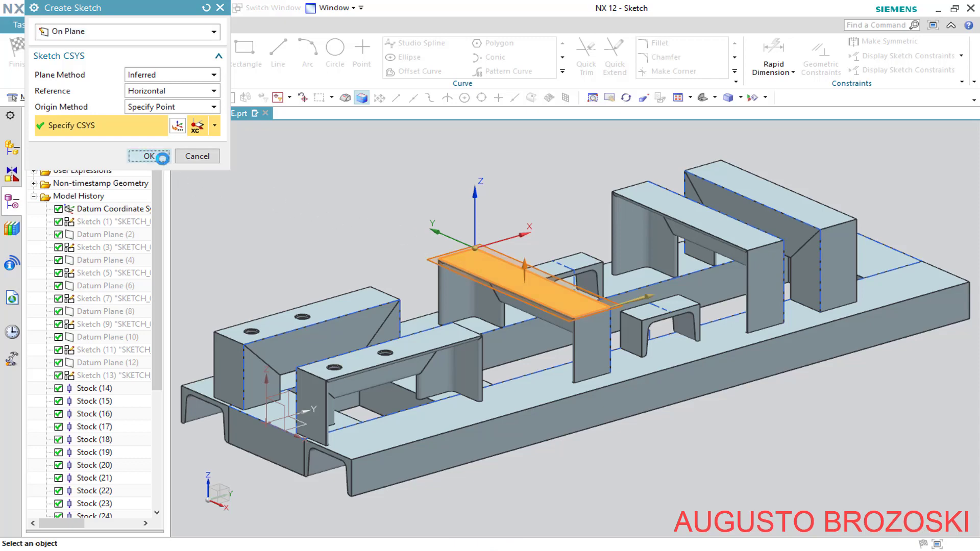
pyautogui.click(148, 155)
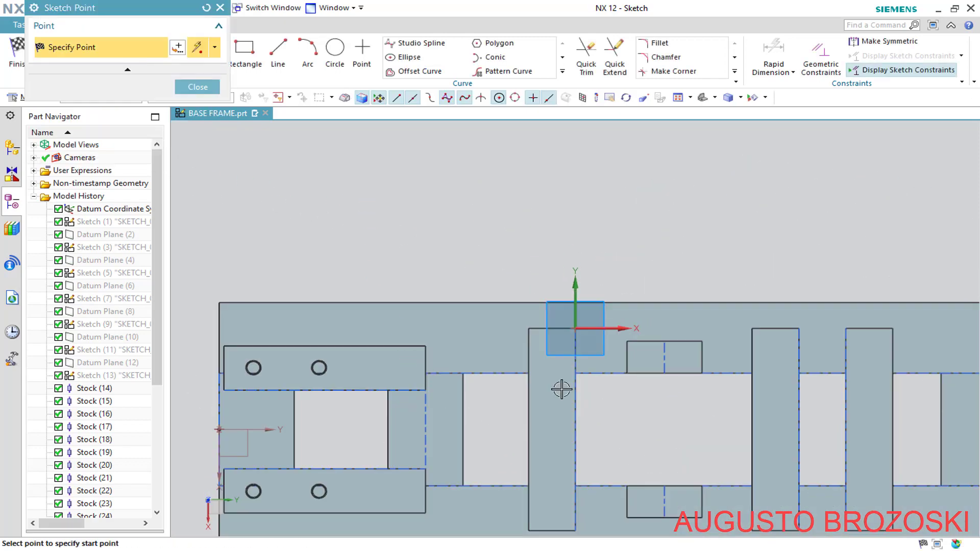
# Place two sketch points on the transverse support, one above and one below the frame's horizontal centre axis.
pyautogui.scroll(-2, 584, 490)
pyautogui.scroll(4, 529, 407)
pyautogui.scroll(1, 527, 317)
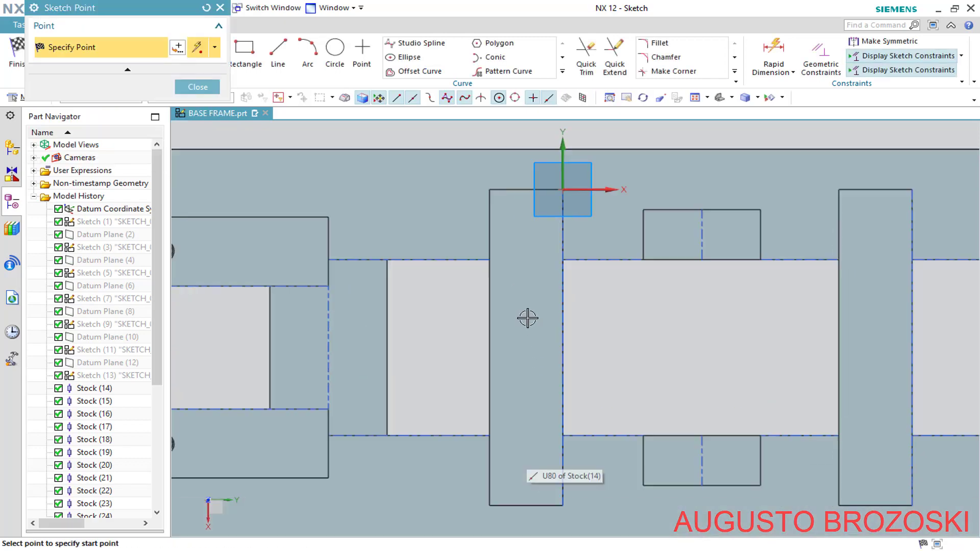
pyautogui.click(519, 278)
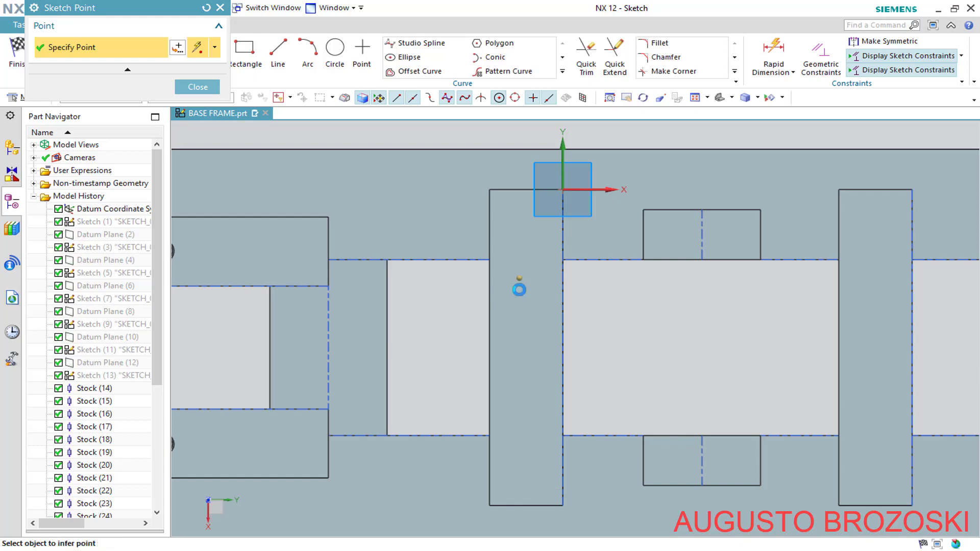
pyautogui.click(519, 396)
pyautogui.scroll(-2, 588, 348)
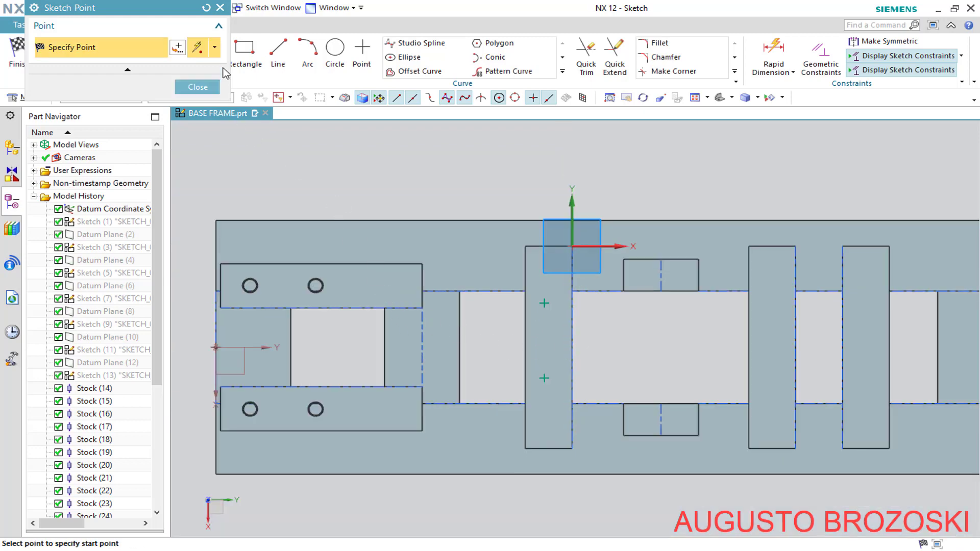
pyautogui.click(220, 8)
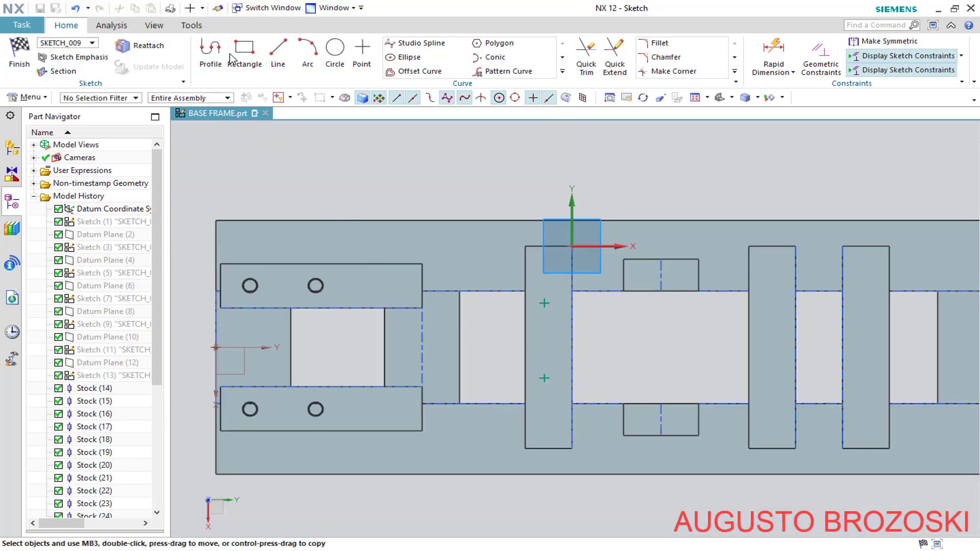
# Dimension the upper point's horizontal distance from the datum origin as 355 mm.
pyautogui.click(774, 54)
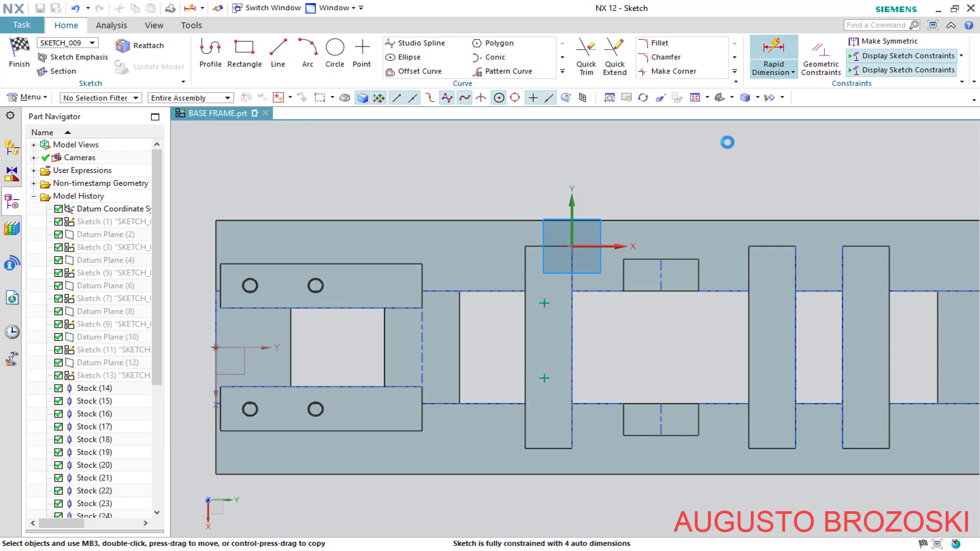
pyautogui.click(216, 347)
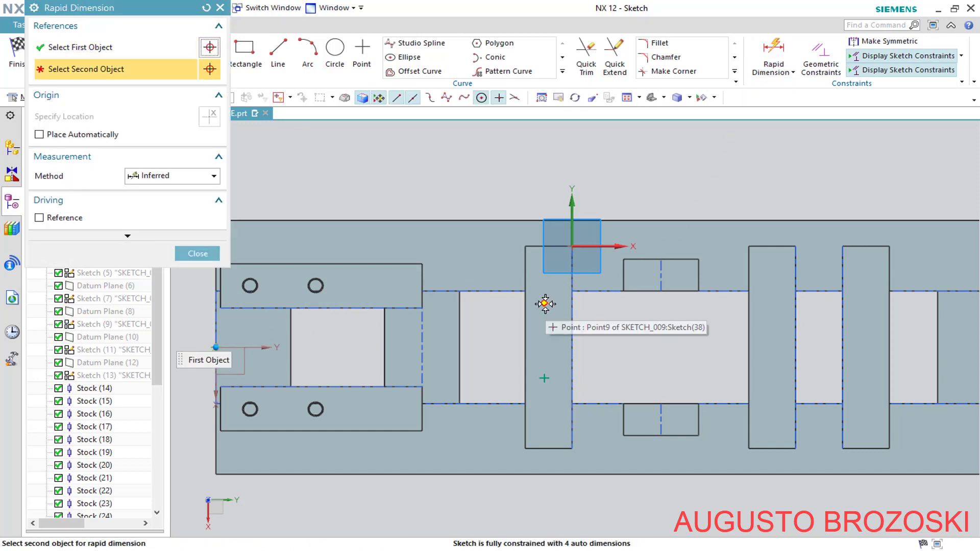
pyautogui.click(545, 304)
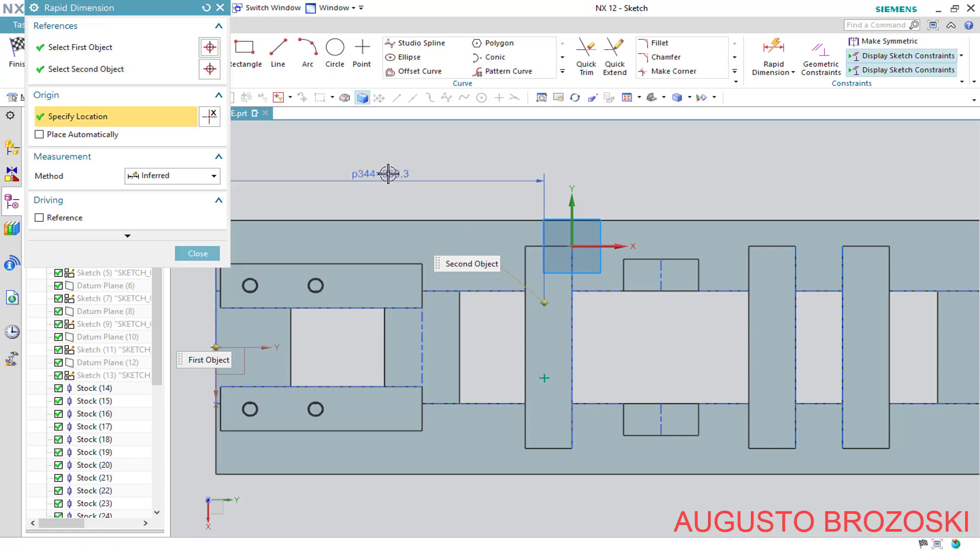
pyautogui.click(388, 173)
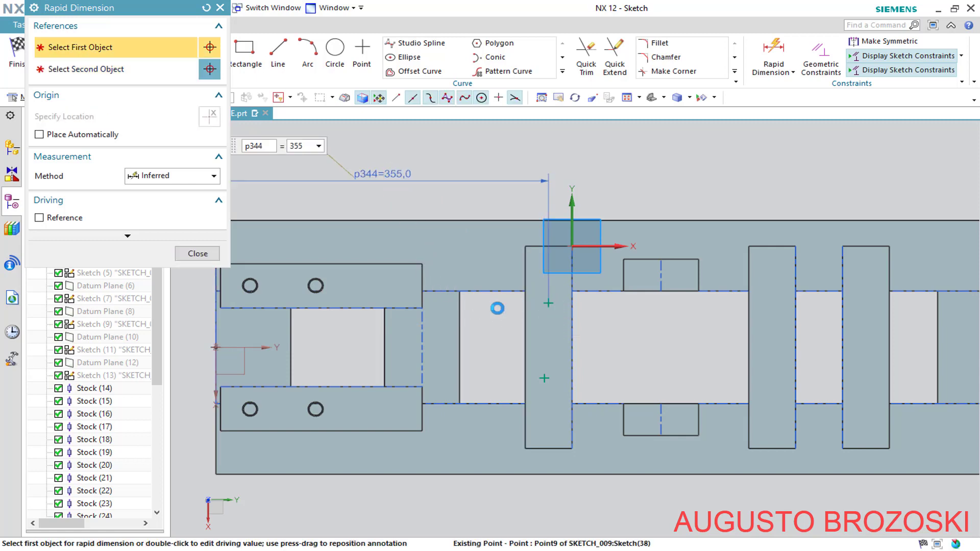
# Dimension the upper point's vertical distance from the datum origin as 55 mm.
pyautogui.click(498, 308)
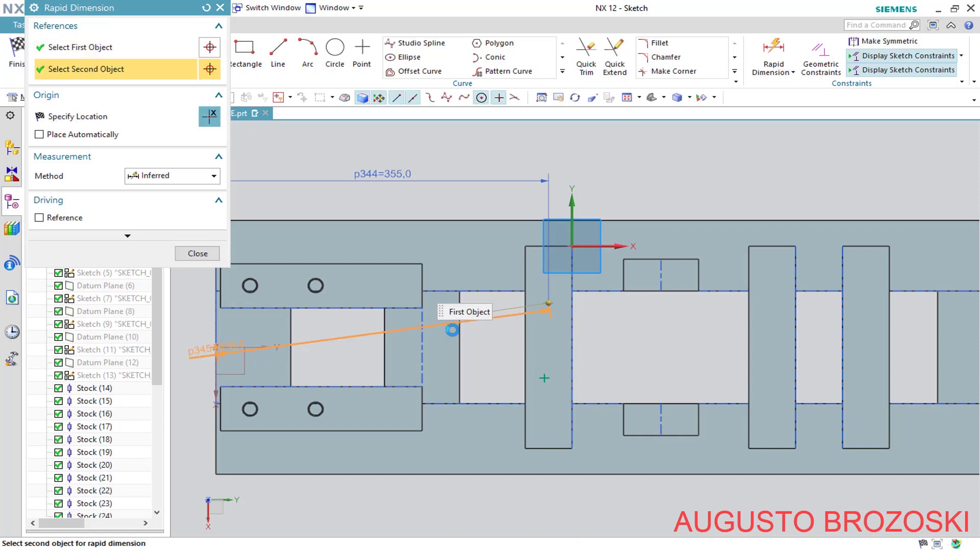
pyautogui.click(219, 347)
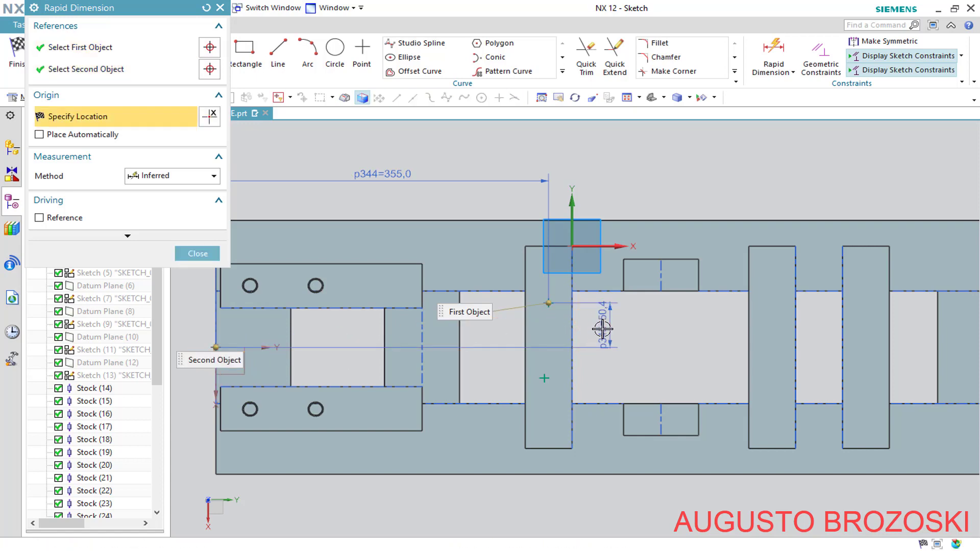
pyautogui.click(602, 328)
pyautogui.write('55')
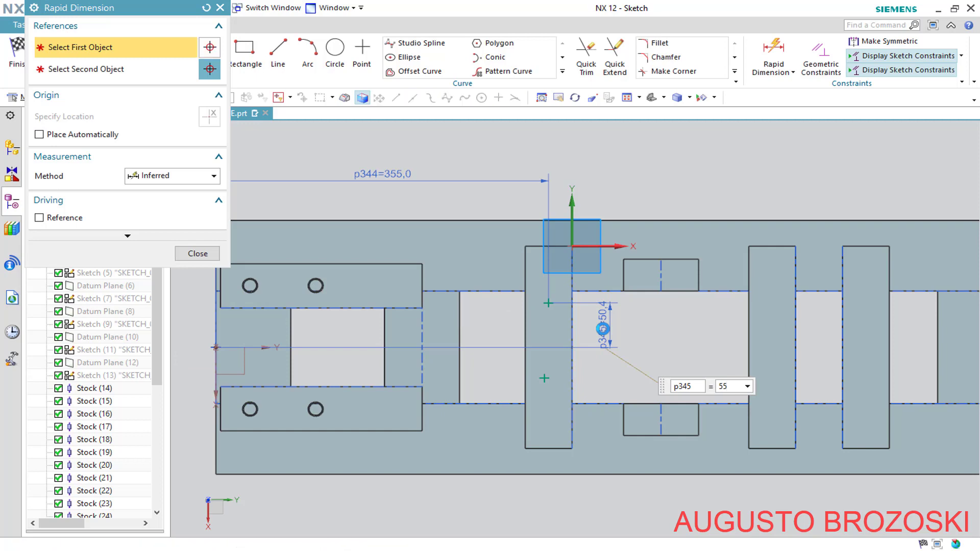
pyautogui.press('Return')
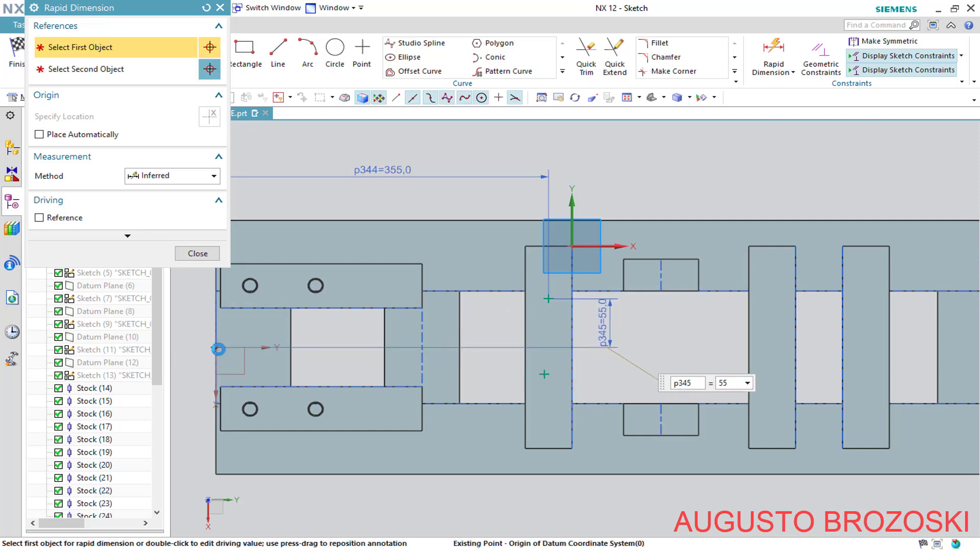
# Dimension the lower point's vertical distance from the datum origin as 55 mm.
pyautogui.click(215, 348)
pyautogui.click(544, 374)
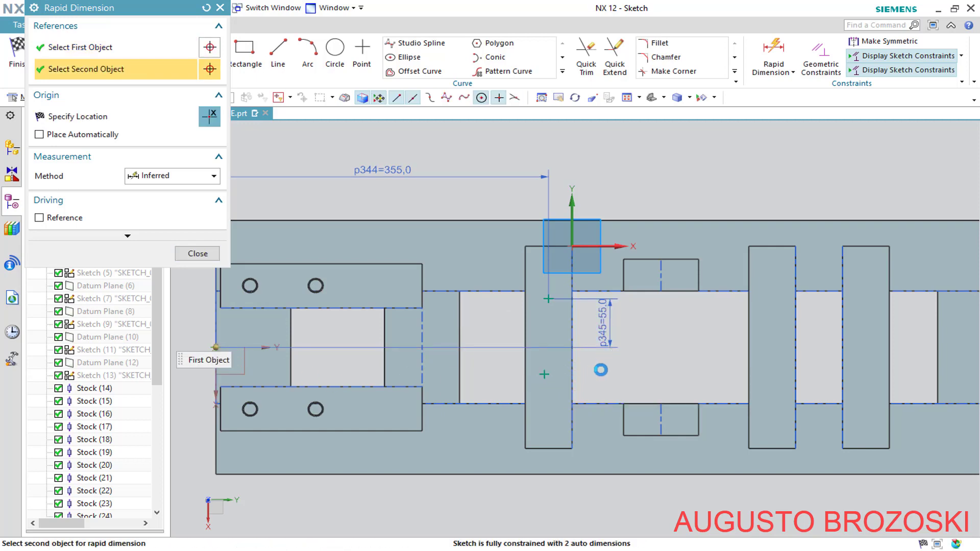
pyautogui.click(609, 364)
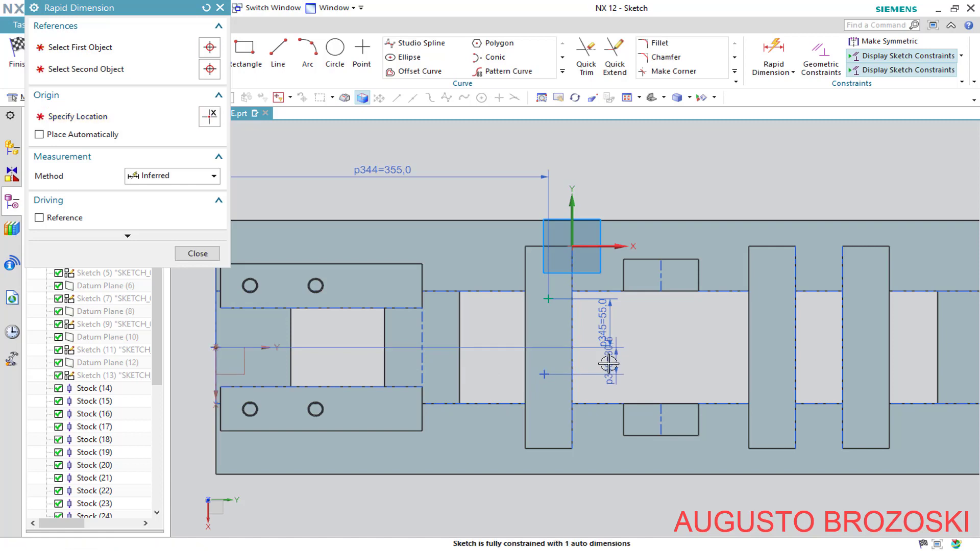
pyautogui.click(198, 254)
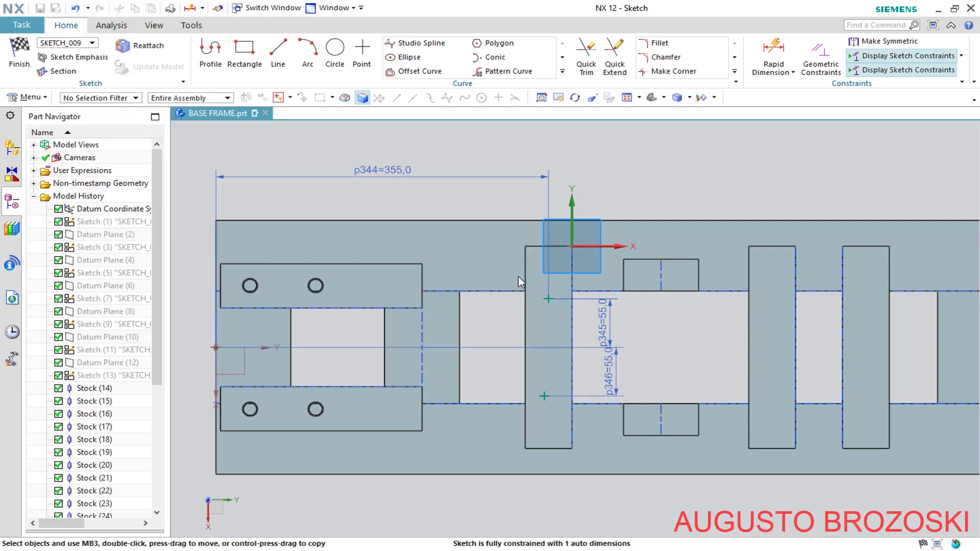
# Constrain the two hole points on the transverse support to align vertically.
pyautogui.click(544, 396)
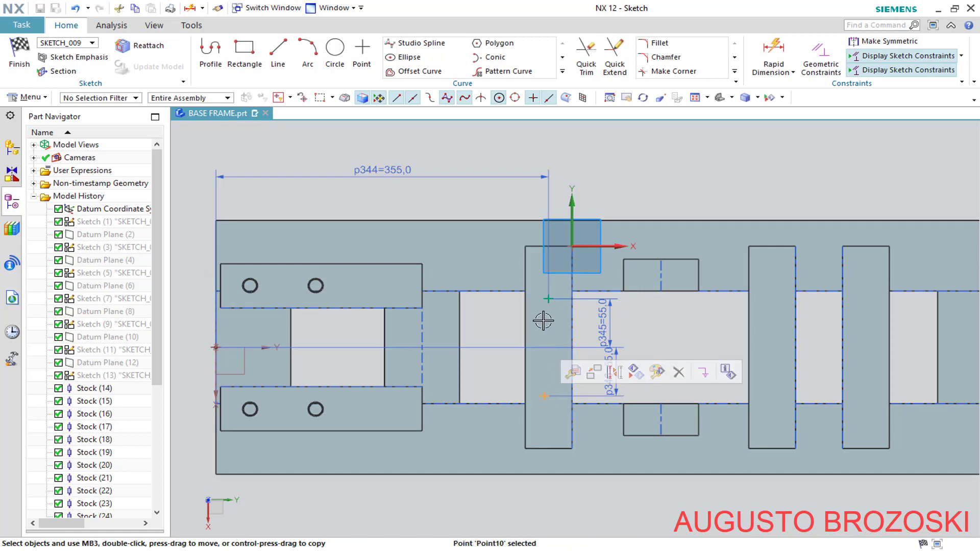
pyautogui.click(549, 299)
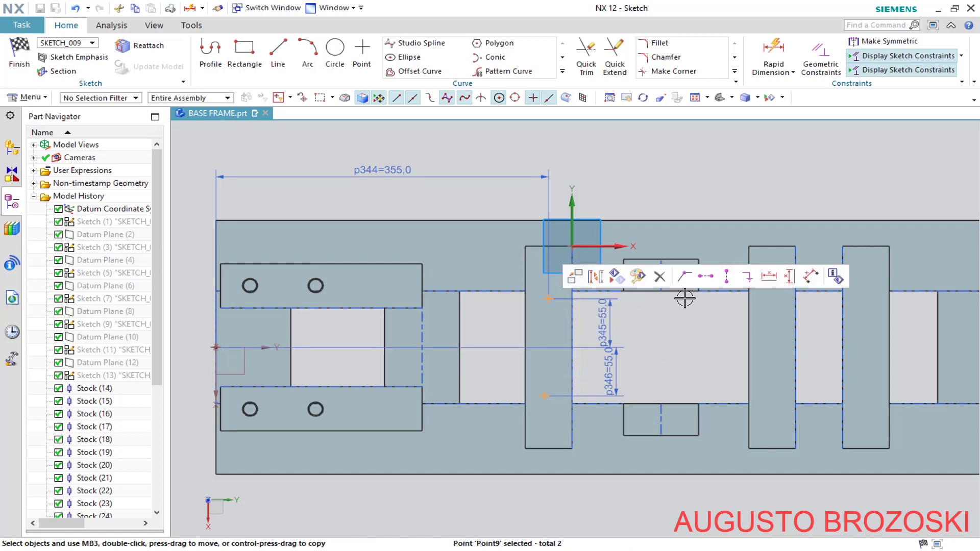
pyautogui.click(727, 278)
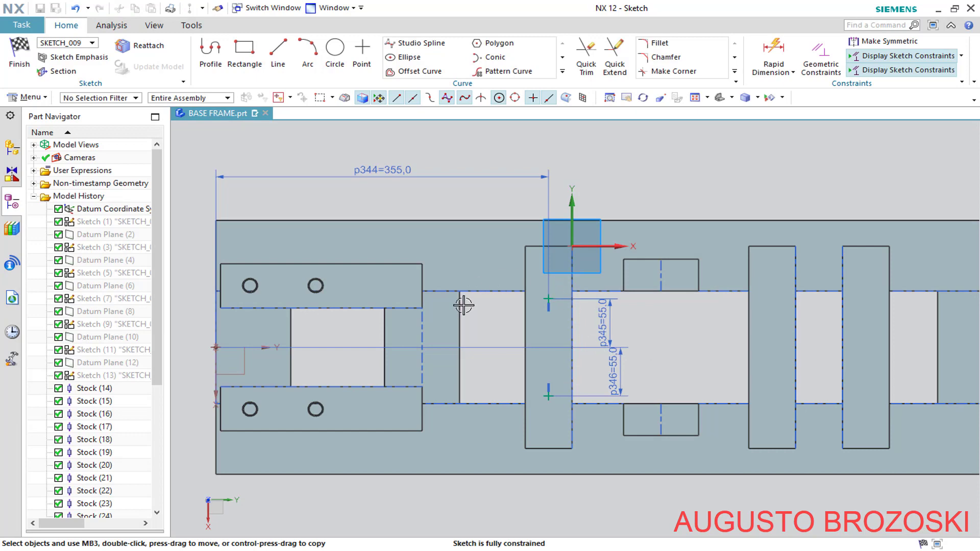
# Finish the sketch and subtract the two 14 mm M12 clearance holes from the transverse support, saving the part.
pyautogui.click(19, 57)
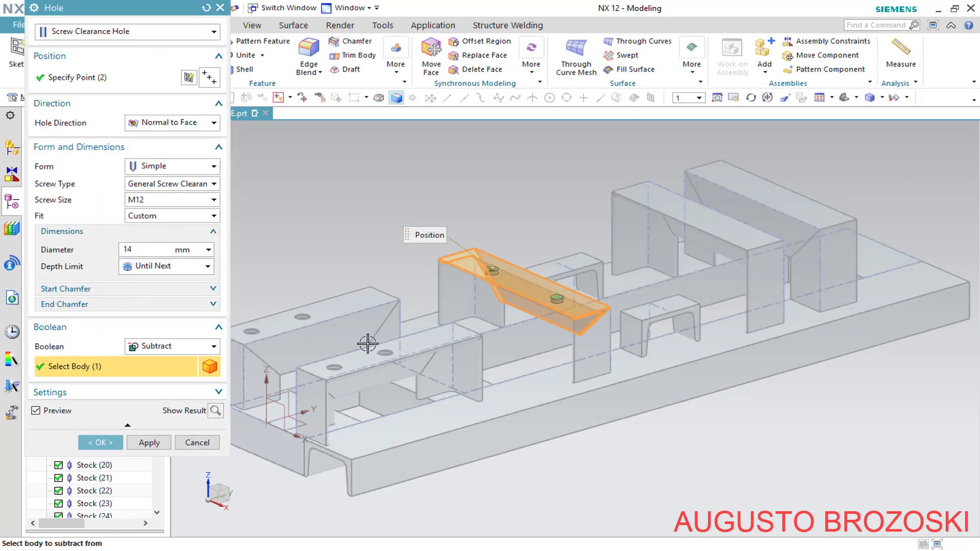
pyautogui.click(101, 442)
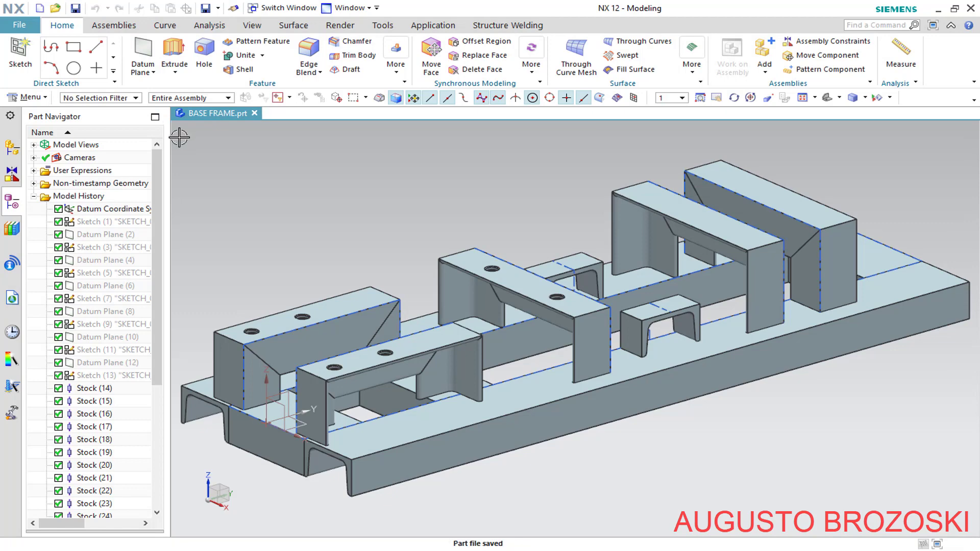
# Check the remaining hole diameters and positions in the Acrobat Reader drawing and return to the base frame model.
pyautogui.click(353, 549)
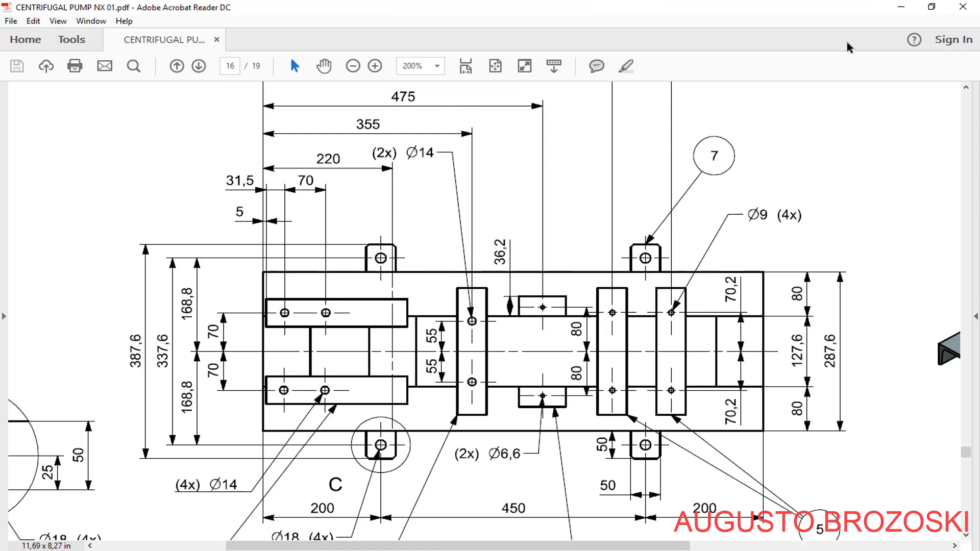
pyautogui.click(901, 7)
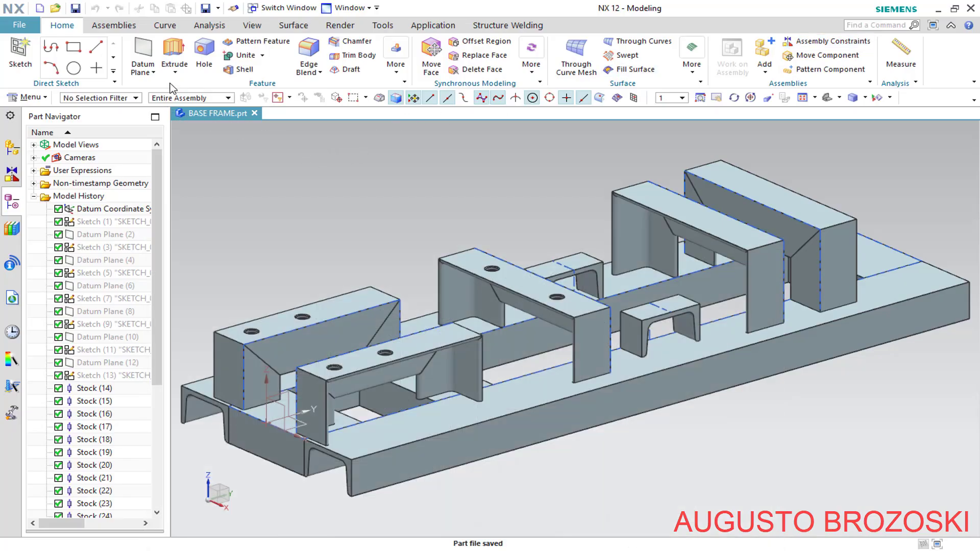
# Start a screw clearance hole and create its position sketch on the top face of the rear small channel support.
pyautogui.click(204, 51)
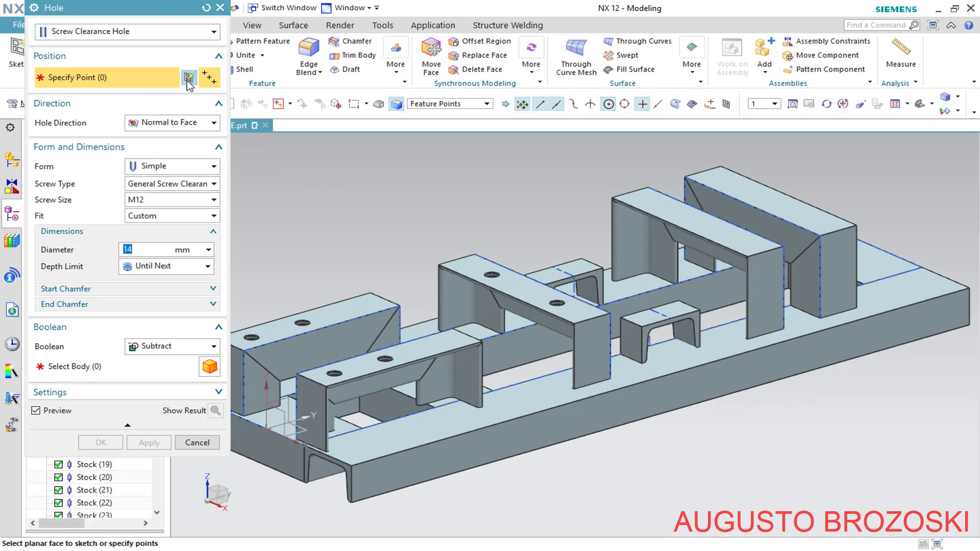
pyautogui.click(188, 77)
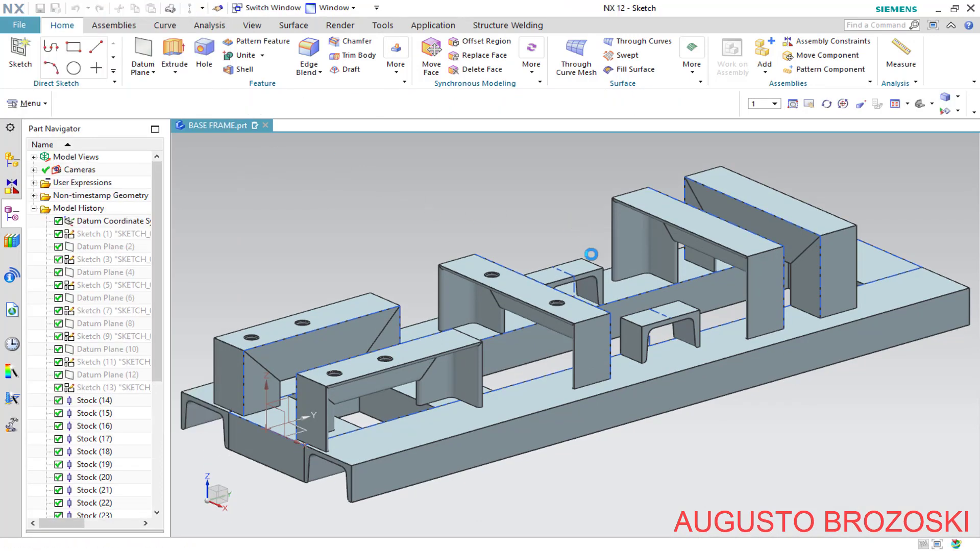
pyautogui.scroll(-5, 582, 260)
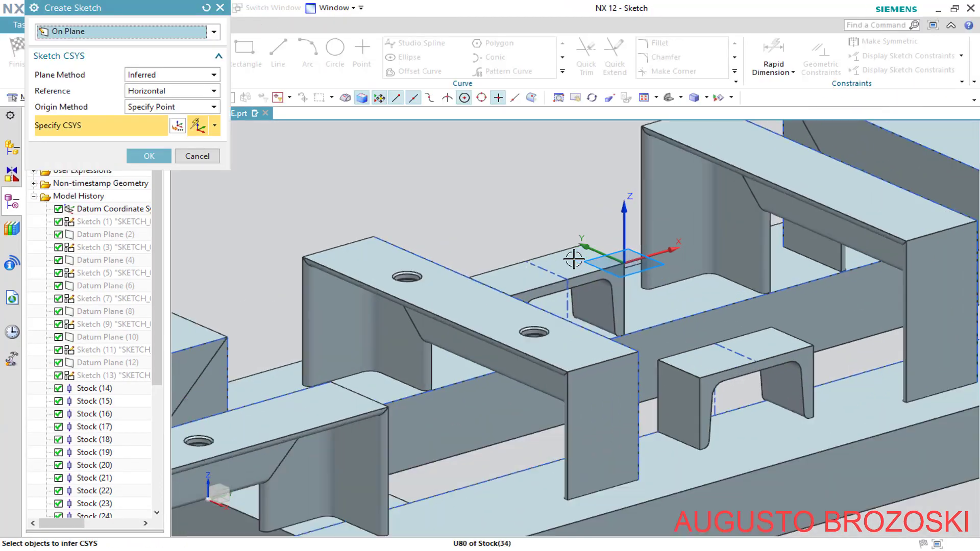
pyautogui.click(557, 261)
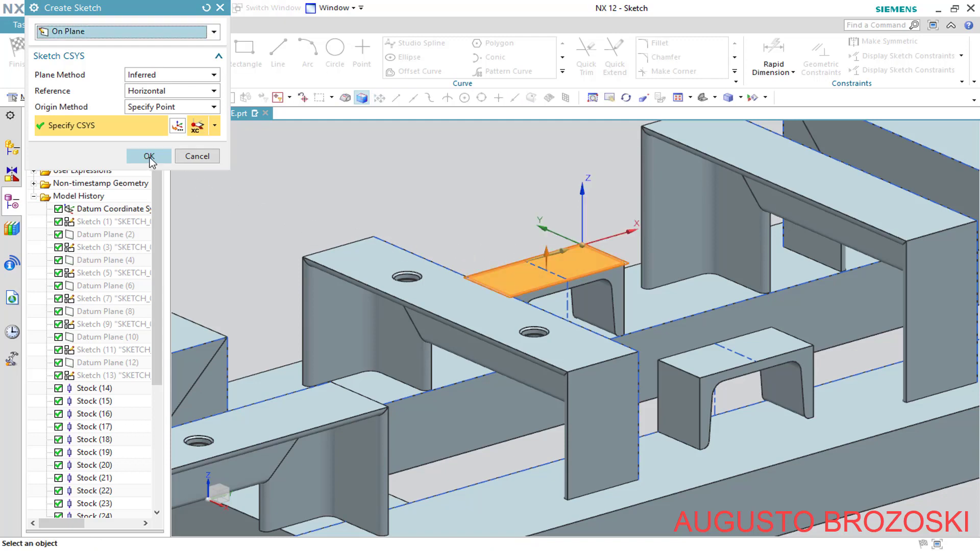
pyautogui.click(149, 157)
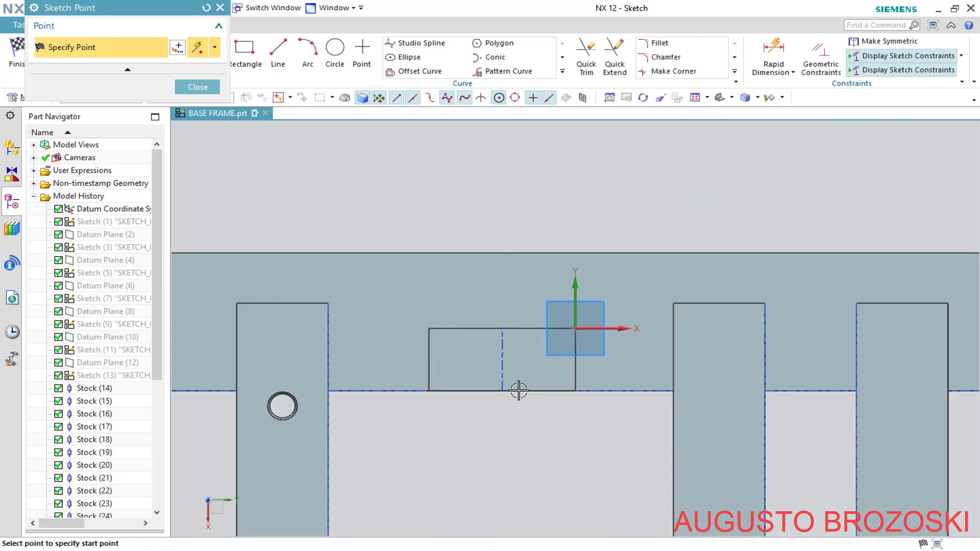
# Place one hole point on the dashed centerline of the rear small support, between its two long edges.
pyautogui.scroll(2, 519, 391)
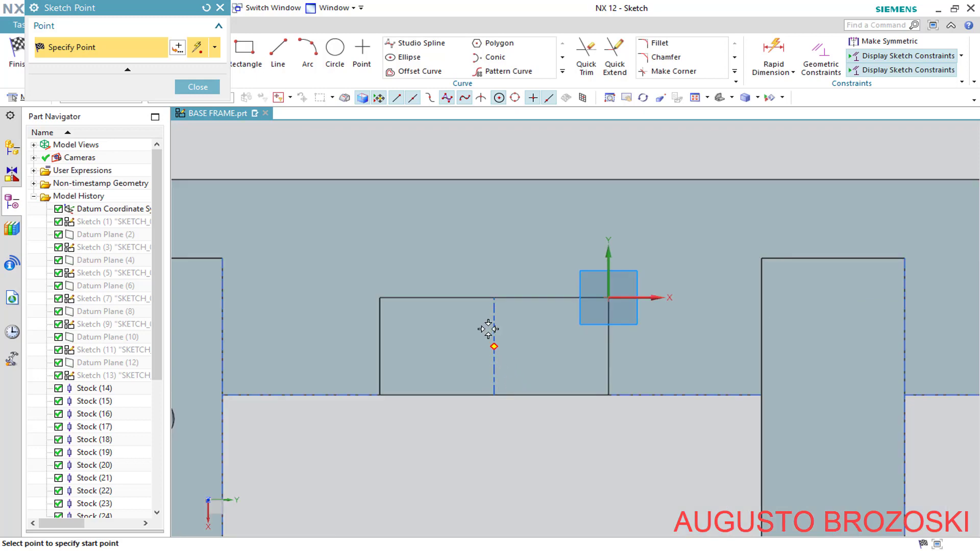
pyautogui.click(498, 367)
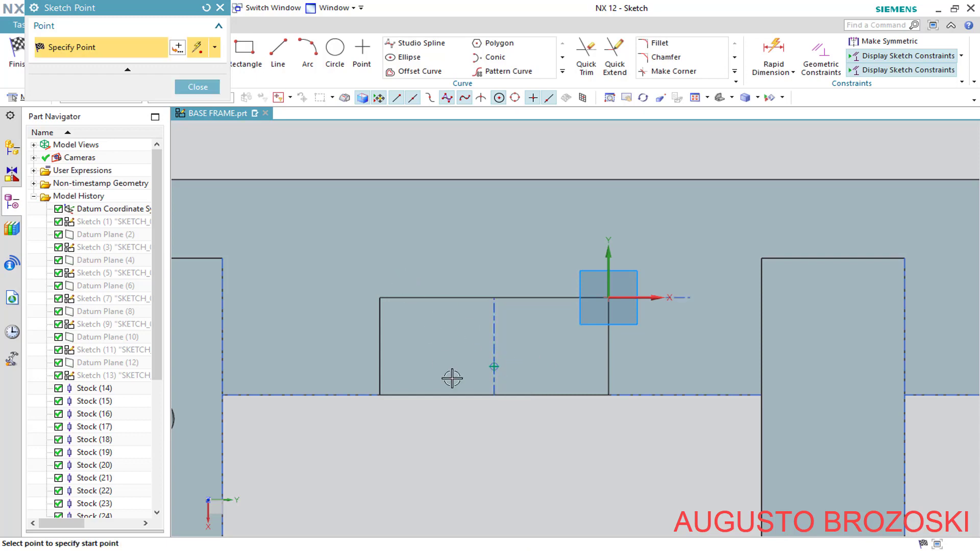
pyautogui.click(198, 87)
# Try to dimension the hole point's horizontal distance from the datum origin.
pyautogui.hotkey('ctrl', 'f')
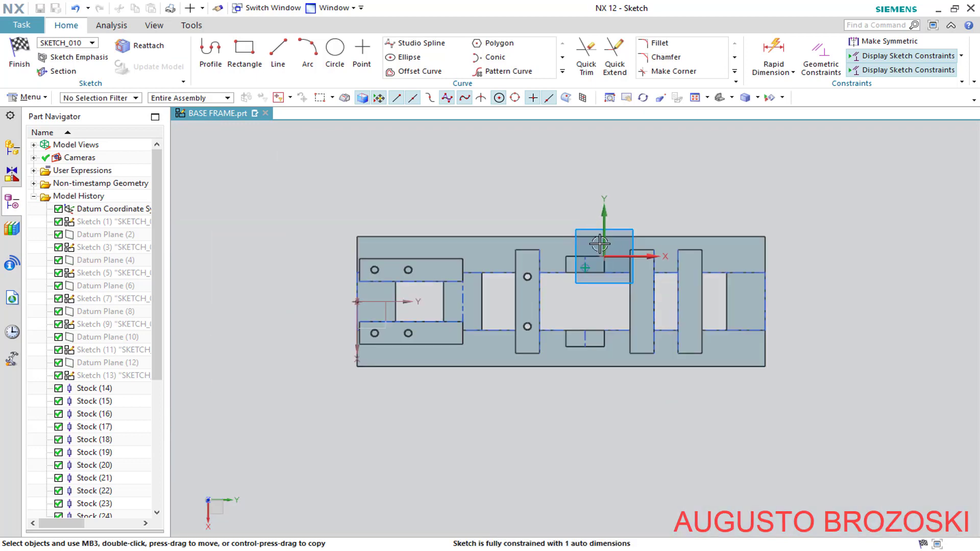
pyautogui.scroll(4, 547, 236)
pyautogui.scroll(-2, 405, 193)
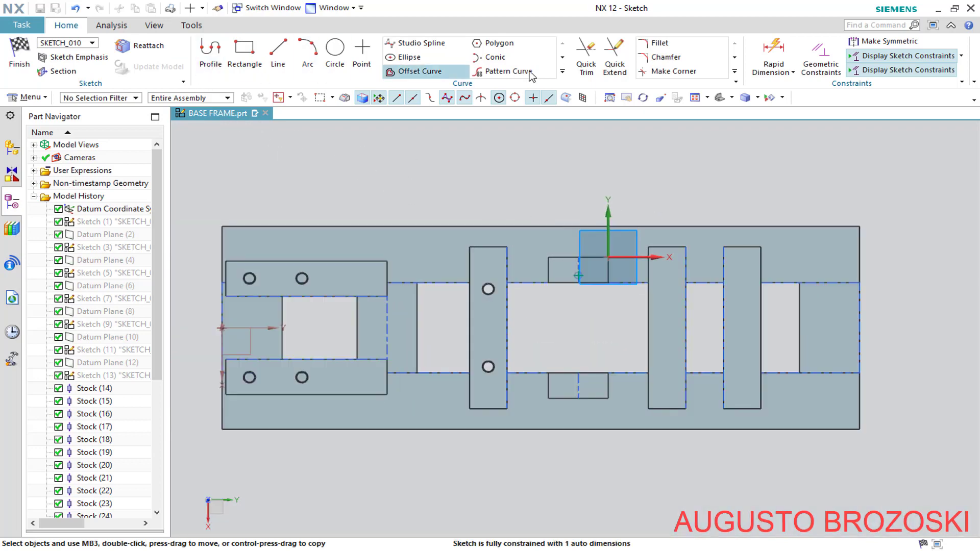
pyautogui.click(774, 51)
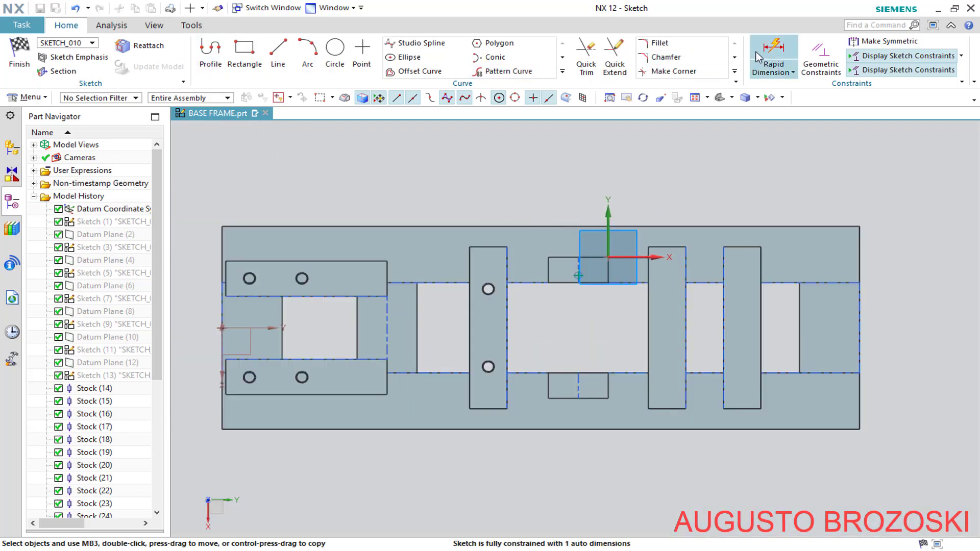
pyautogui.click(222, 327)
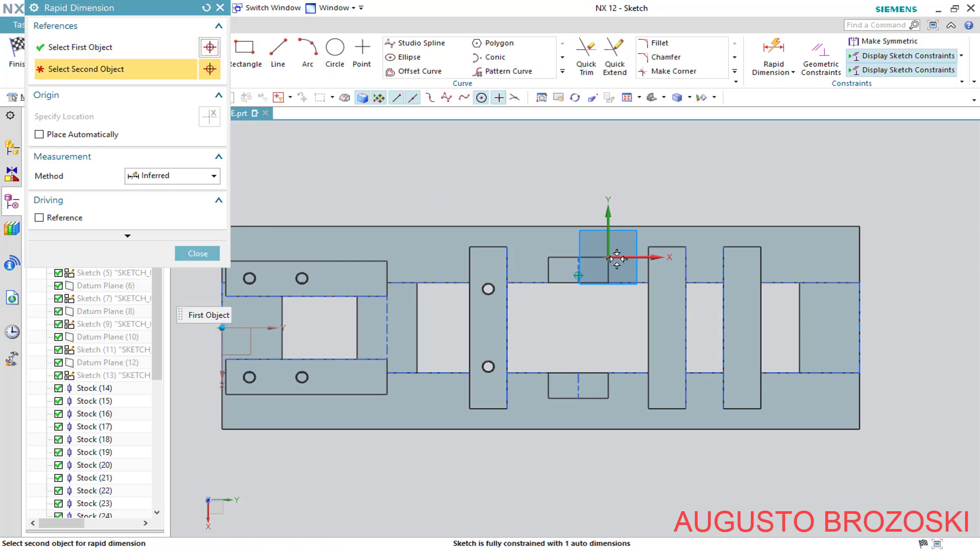
pyautogui.scroll(5, 618, 259)
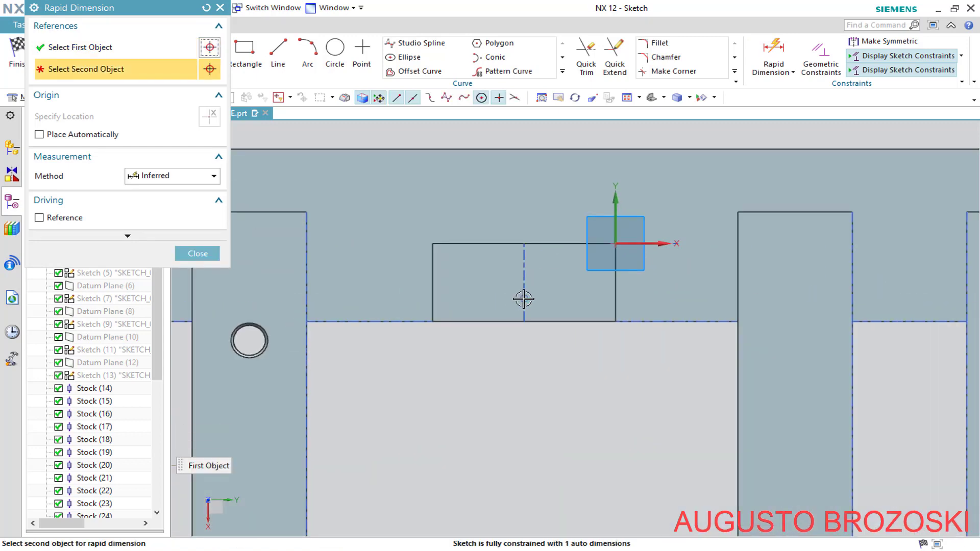
pyautogui.click(524, 298)
pyautogui.scroll(-2, 523, 299)
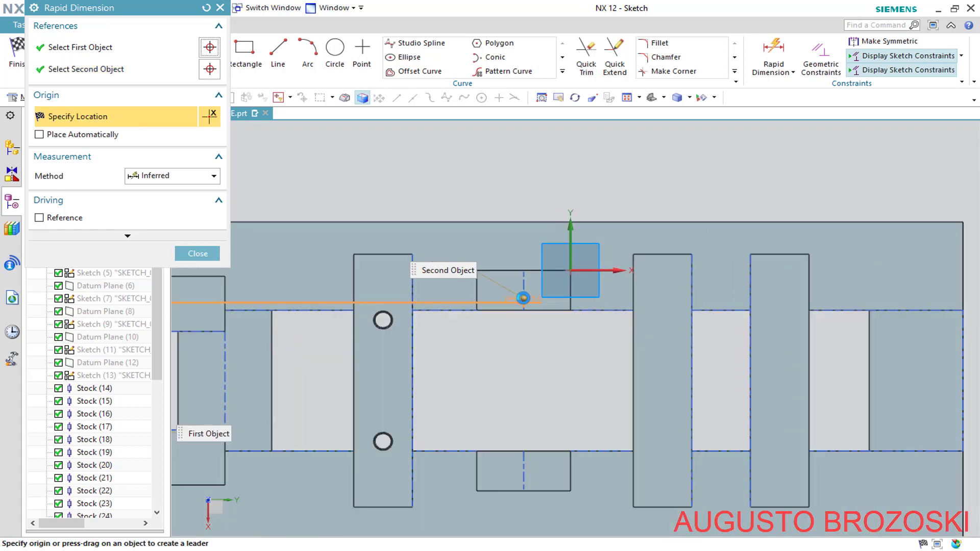
pyautogui.scroll(-2, 523, 298)
pyautogui.click(377, 239)
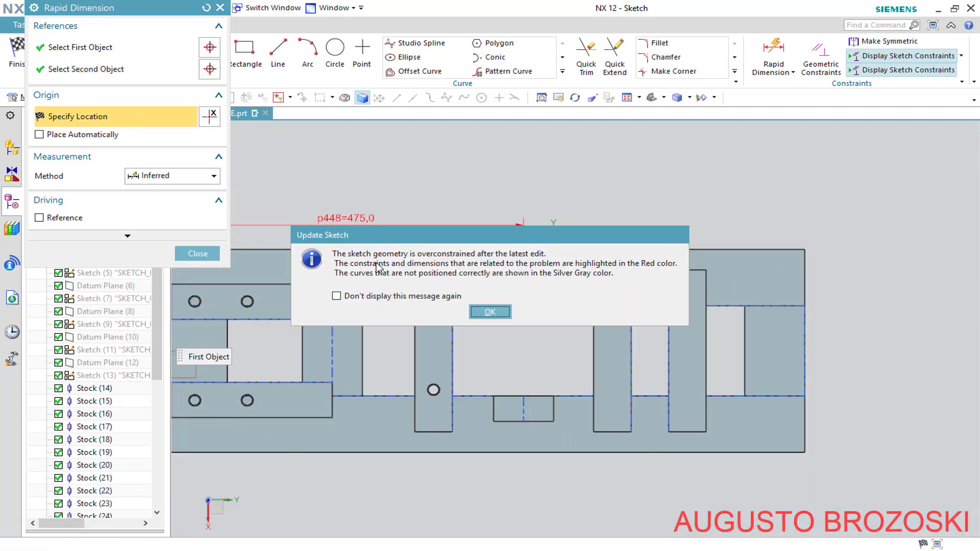
pyautogui.click(482, 312)
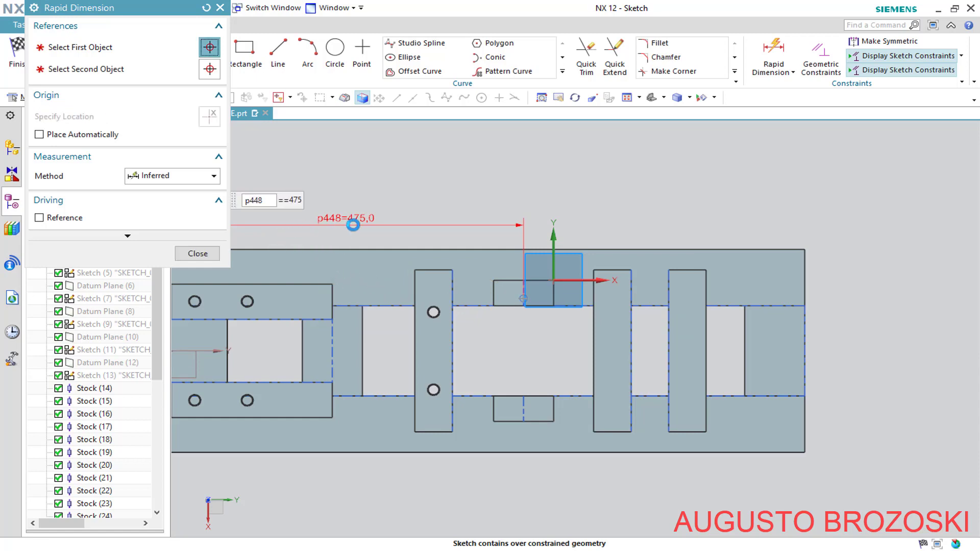
pyautogui.click(199, 254)
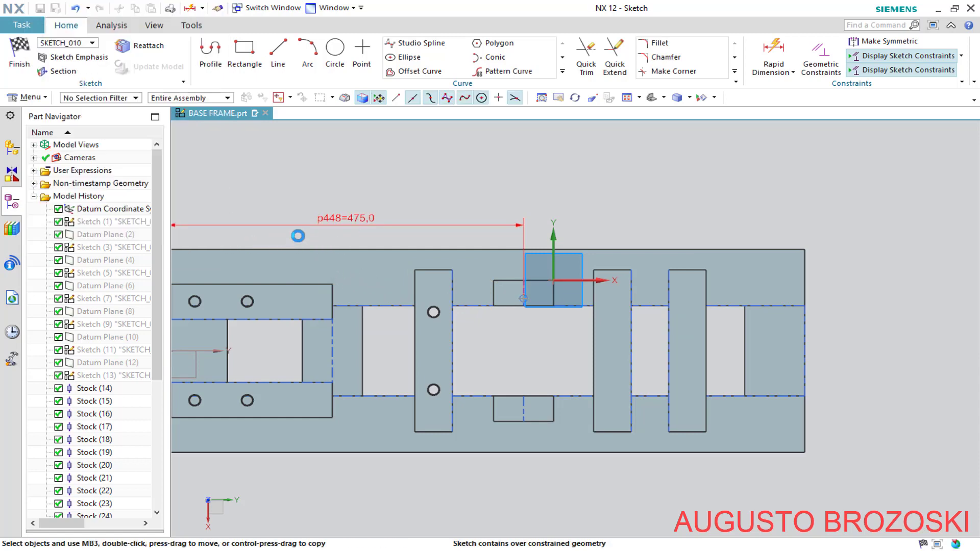
# Delete the horizontal dimension between the datum origin and the hole point.
pyautogui.click(367, 217)
pyautogui.press('Delete')
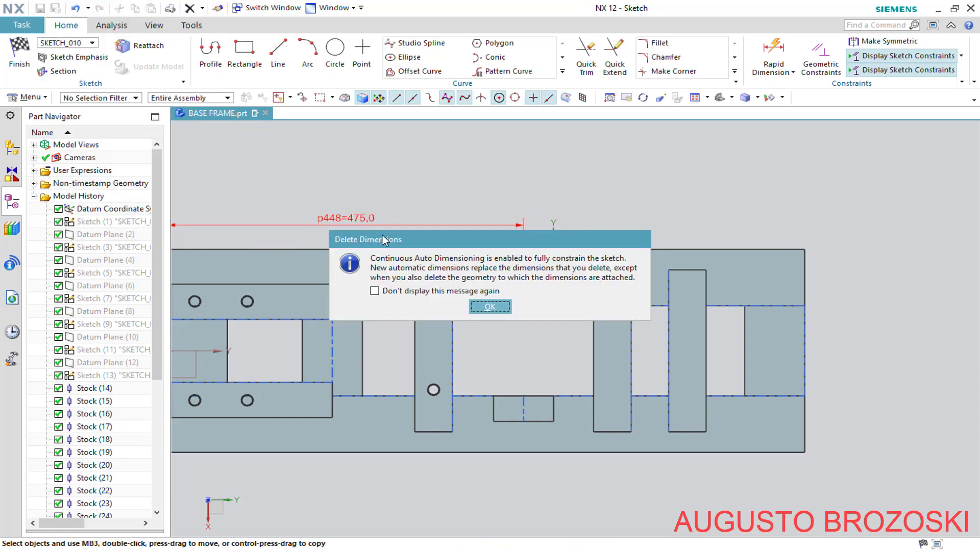
pyautogui.click(470, 301)
# Dimension the hole point's vertical distance from the datum origin as 80 mm.
pyautogui.scroll(3, 560, 343)
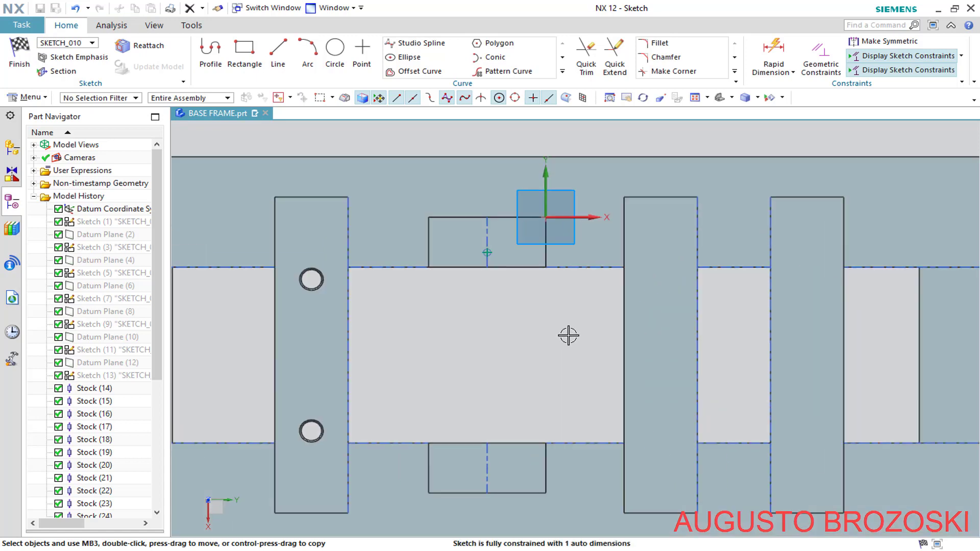
pyautogui.scroll(-5, 568, 335)
pyautogui.scroll(2, 458, 226)
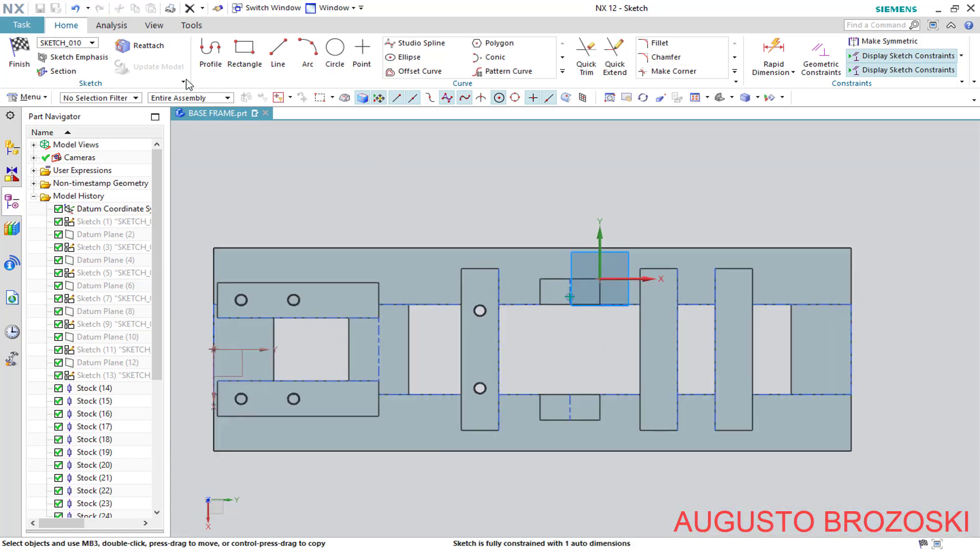
pyautogui.click(773, 48)
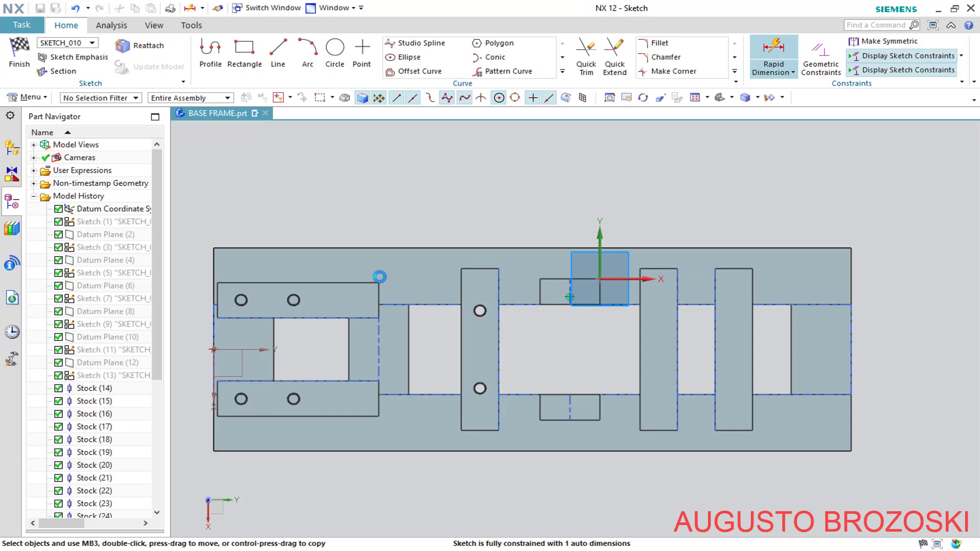
pyautogui.click(215, 347)
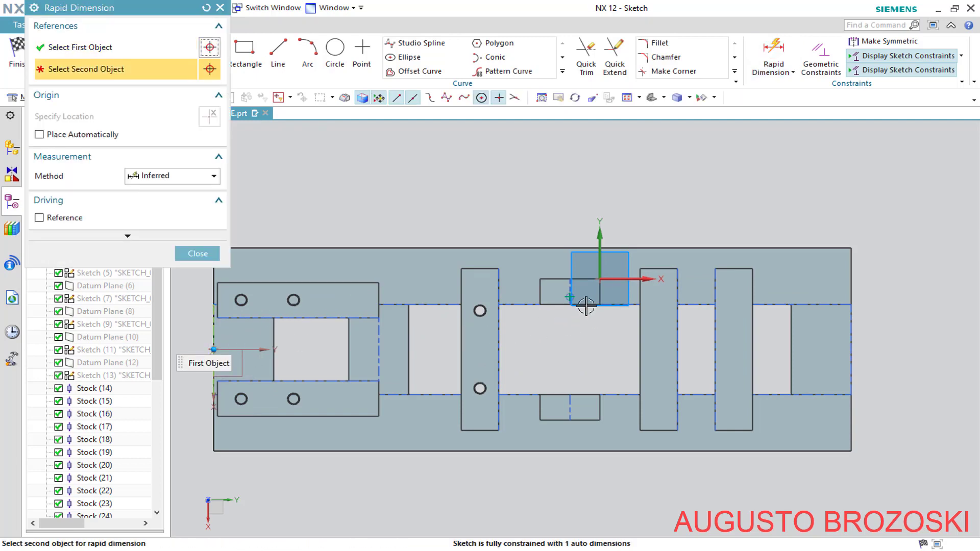
pyautogui.scroll(5, 577, 298)
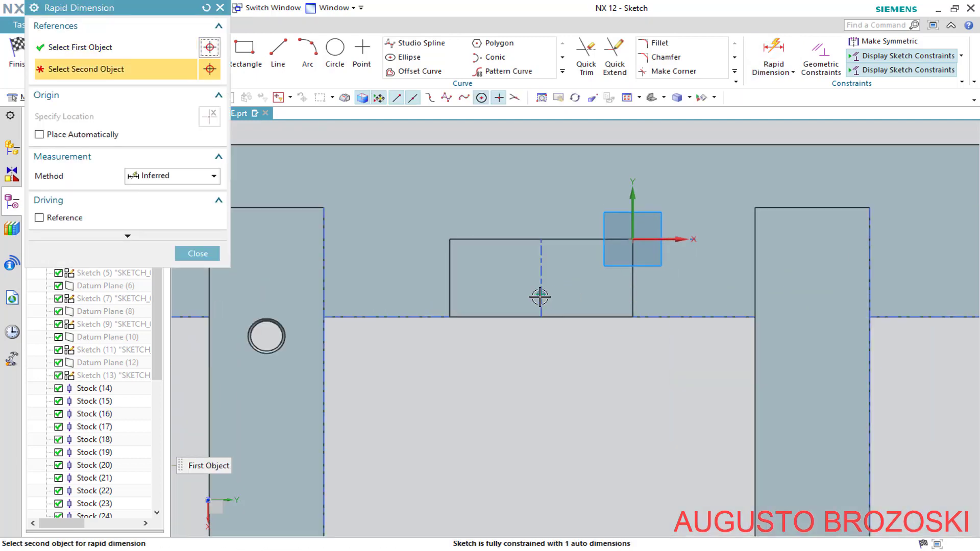
pyautogui.click(541, 295)
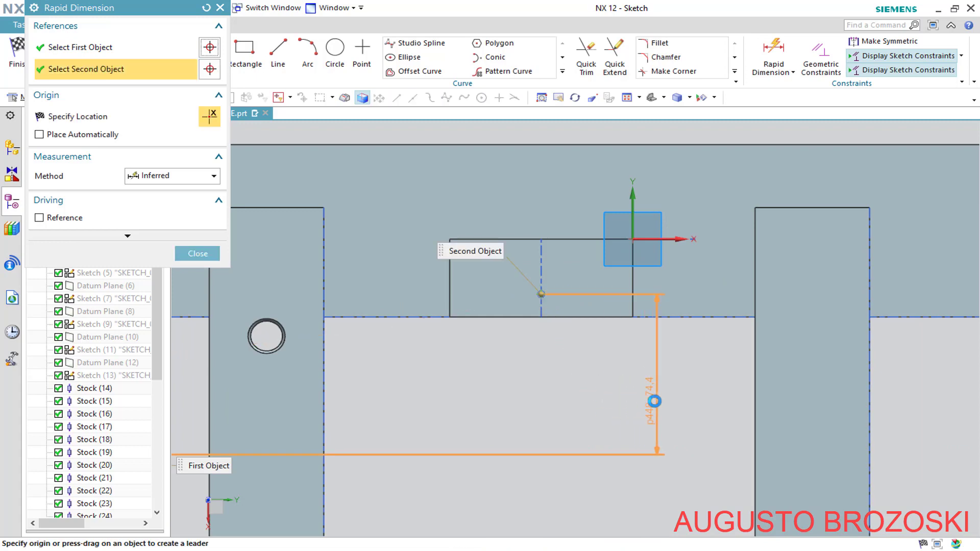
pyautogui.click(659, 401)
pyautogui.write('80')
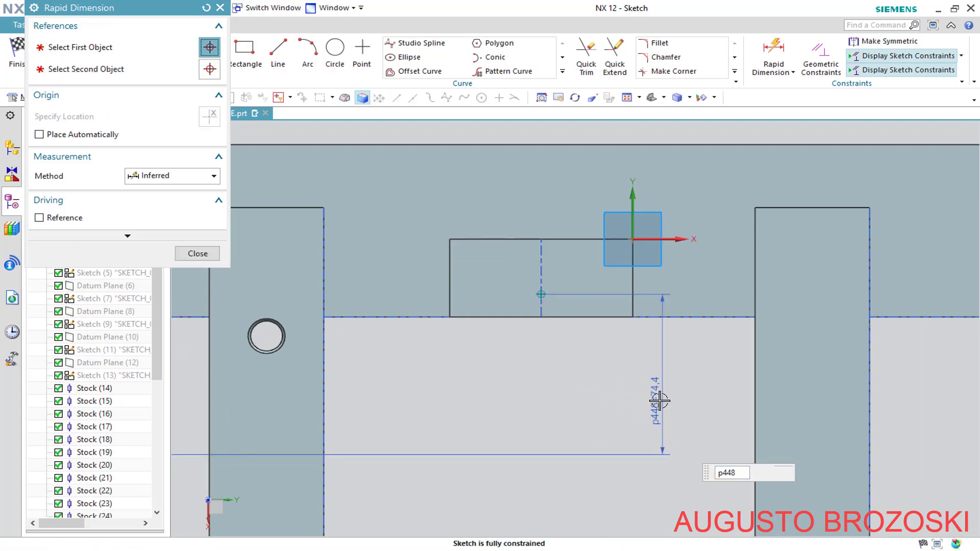
pyautogui.press('Return')
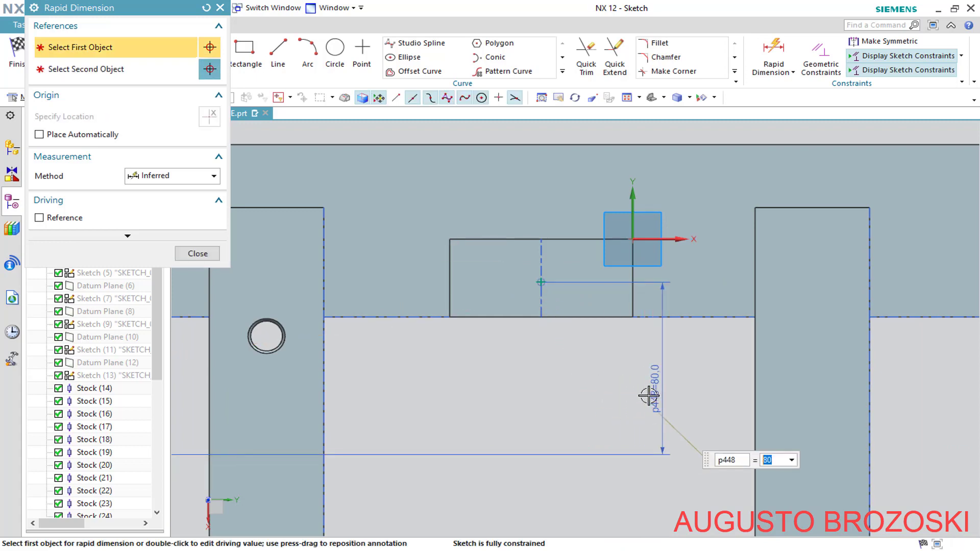
pyautogui.click(201, 257)
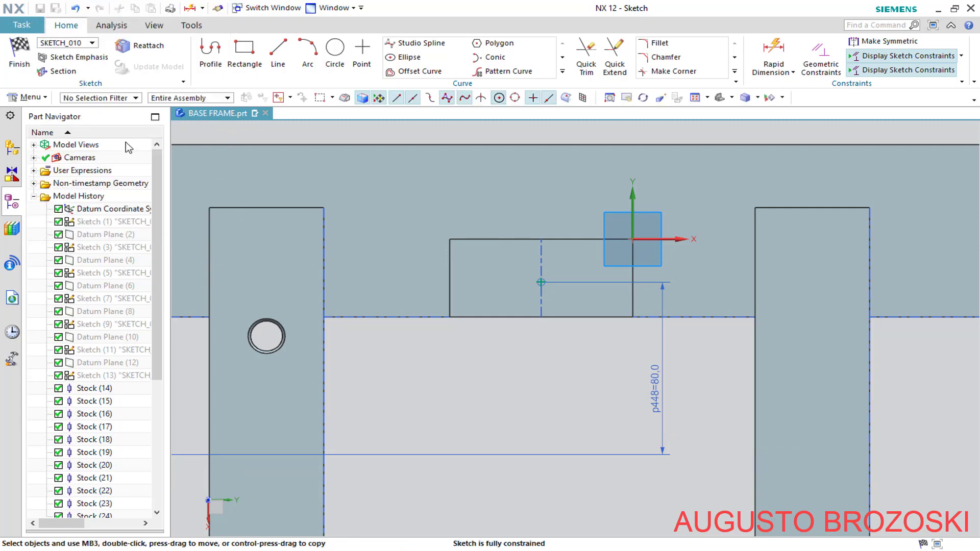
# Finish the sketch and subtract an M6 screw clearance hole with Normal (H13) fit from the rear small support.
pyautogui.click(16, 61)
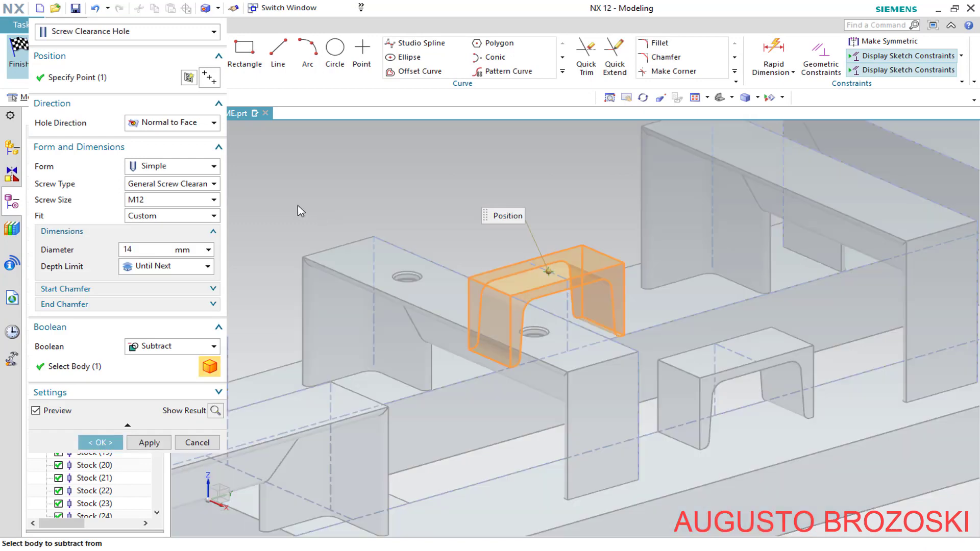
pyautogui.click(214, 200)
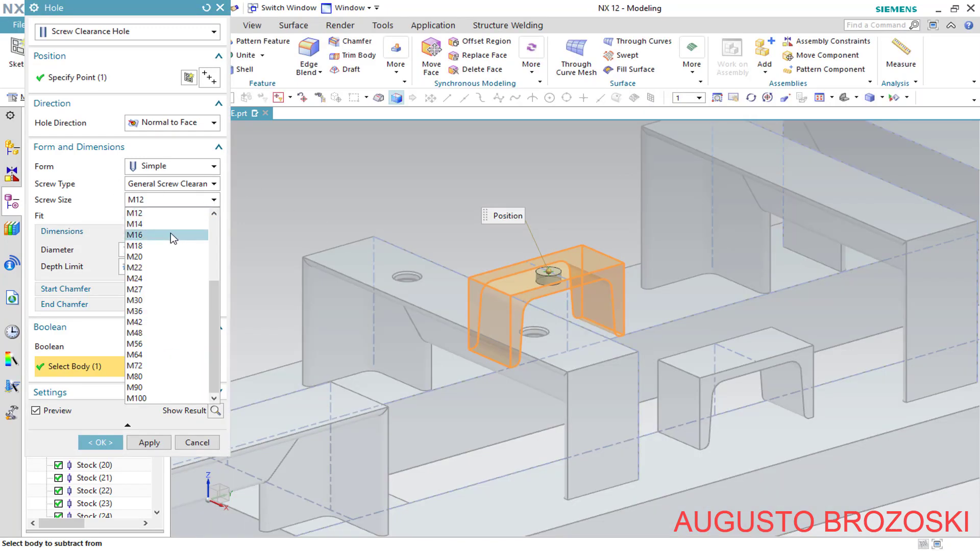
pyautogui.scroll(2, 173, 240)
pyautogui.click(175, 246)
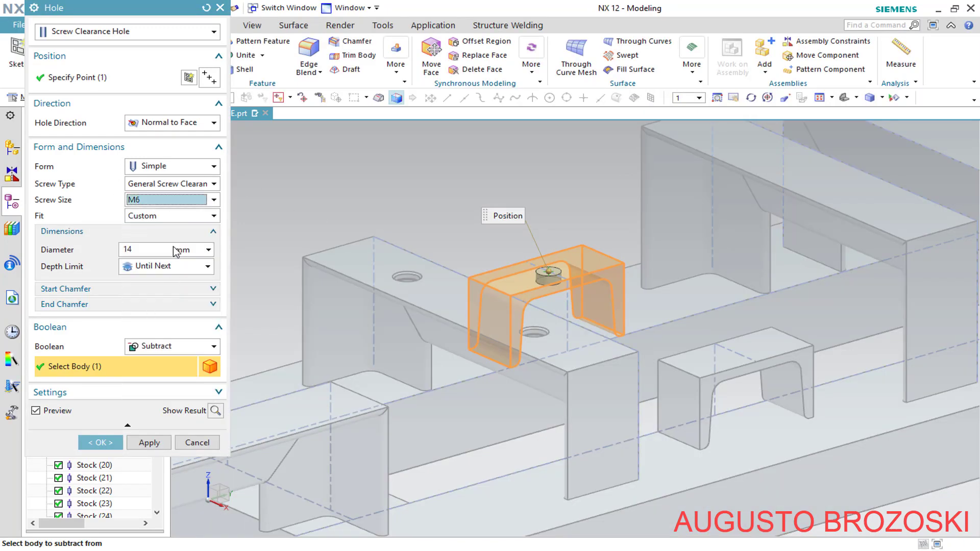
pyautogui.click(187, 218)
pyautogui.click(179, 239)
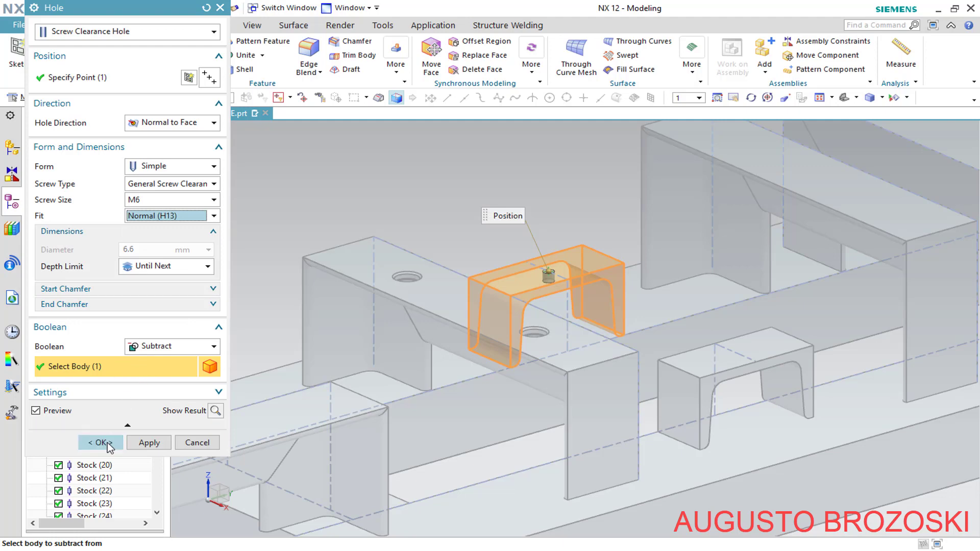
pyautogui.click(100, 443)
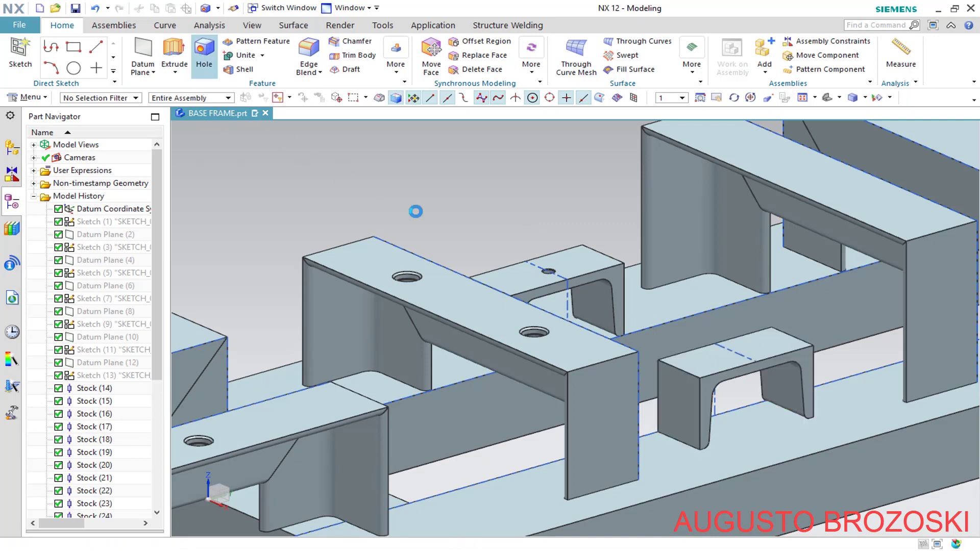
# Create the next hole's position sketch on the top face of the front small channel support.
pyautogui.click(188, 79)
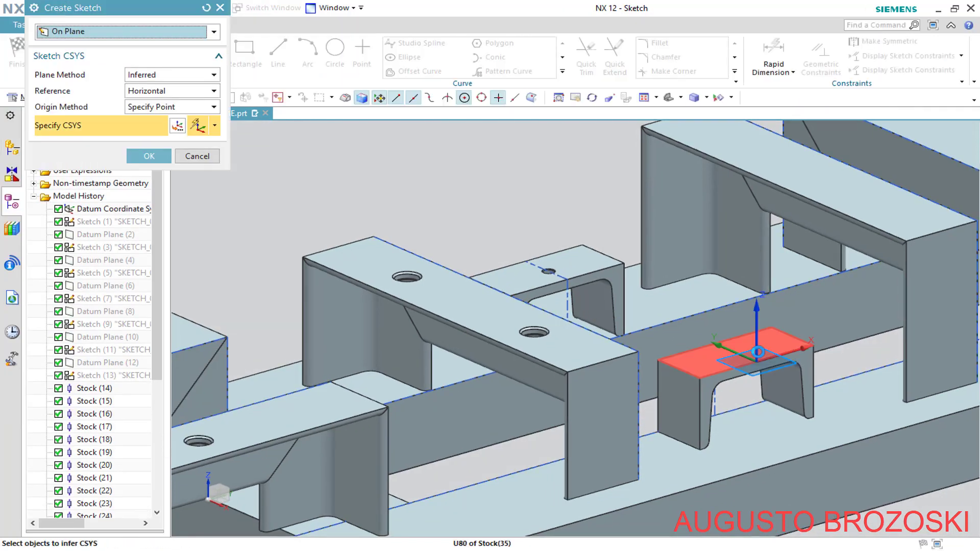
pyautogui.click(764, 342)
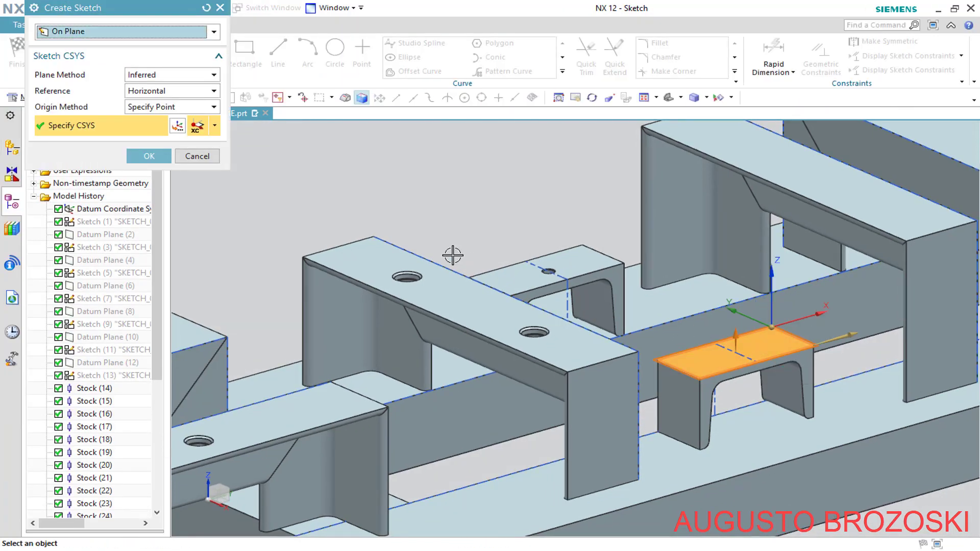
pyautogui.click(149, 155)
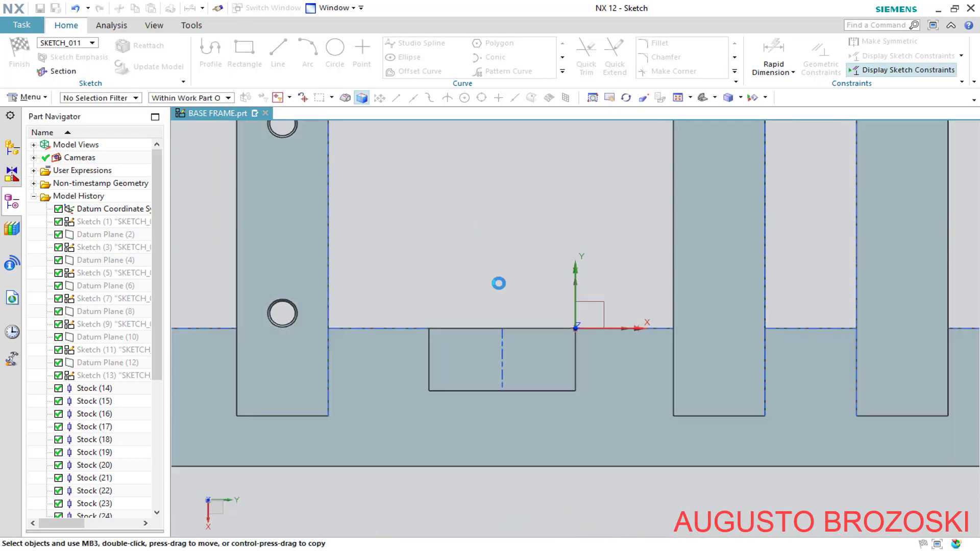
pyautogui.scroll(2, 515, 312)
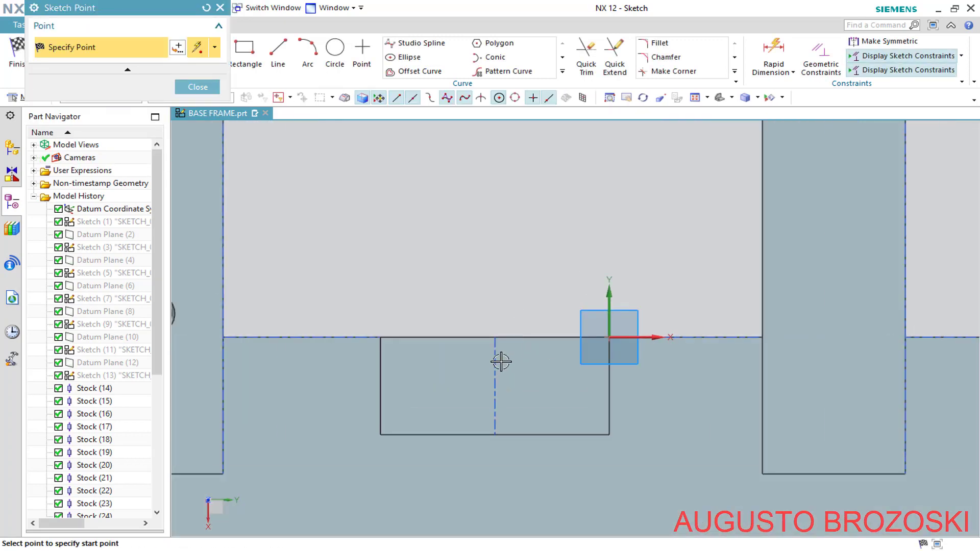
# Place a hole point on the front small support's centreline and dimension its vertical distance from the datum origin as 80 mm.
pyautogui.click(495, 368)
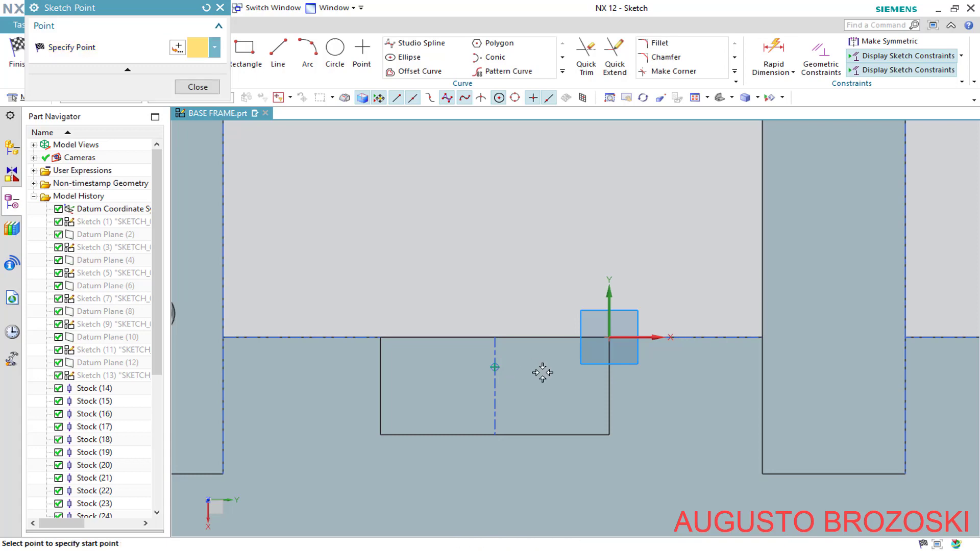
pyautogui.click(198, 88)
pyautogui.scroll(-8, 573, 265)
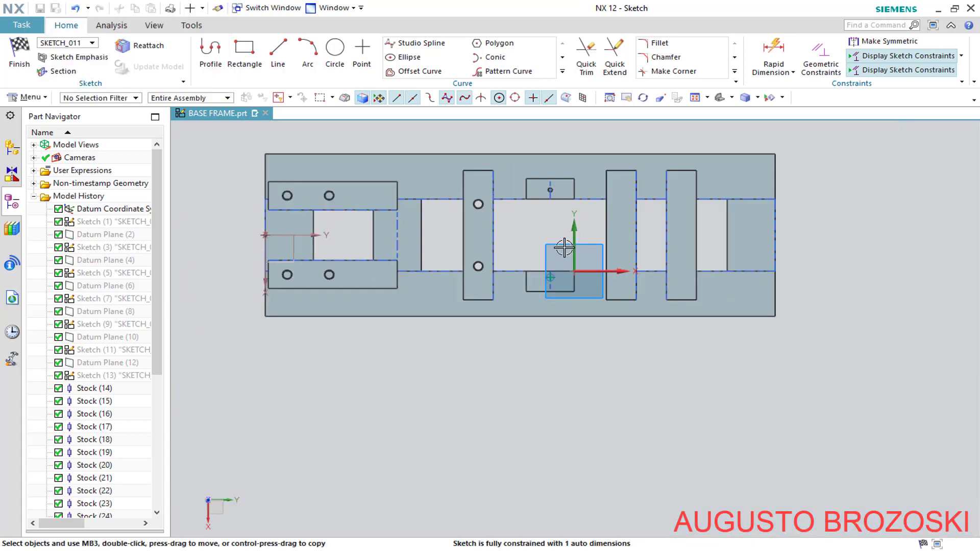
pyautogui.click(774, 49)
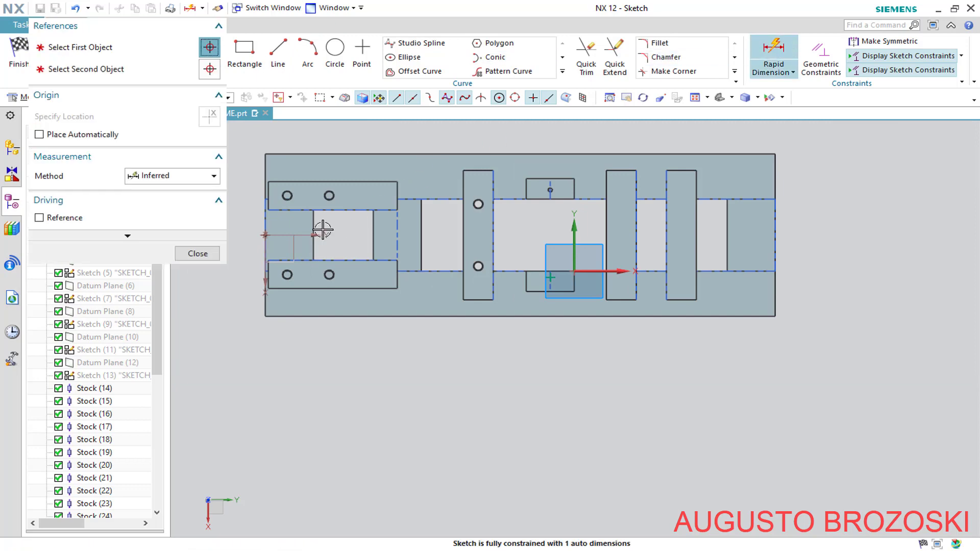
pyautogui.click(266, 231)
pyautogui.scroll(3, 548, 258)
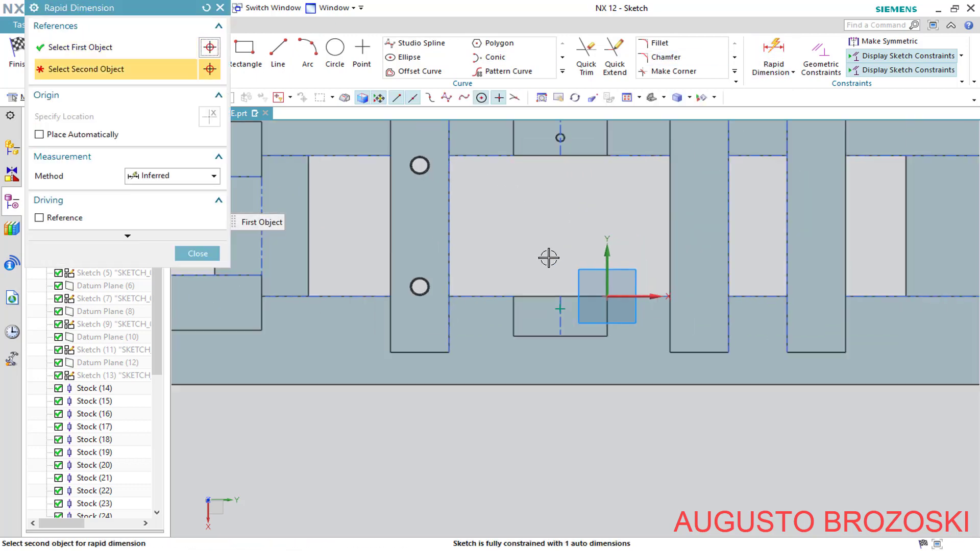
pyautogui.scroll(3, 560, 270)
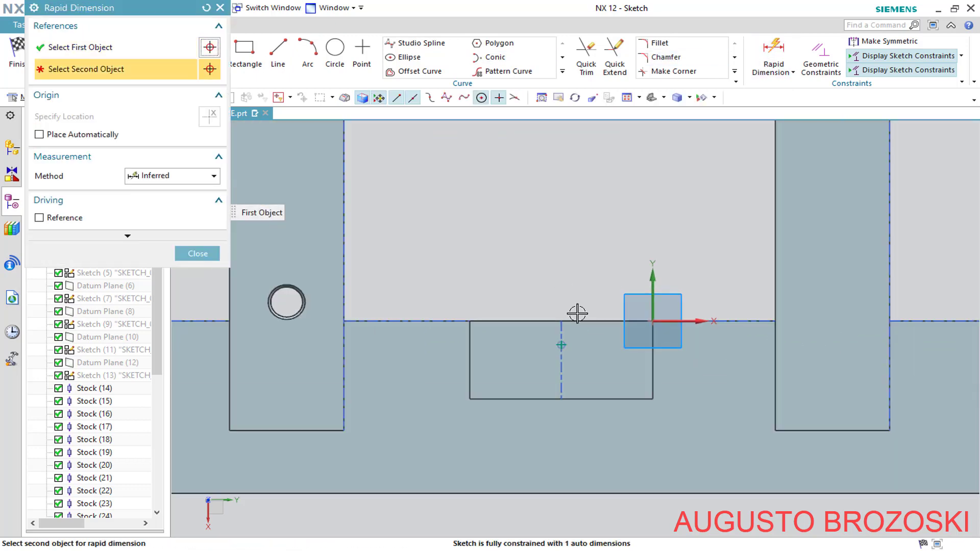
pyautogui.click(562, 346)
pyautogui.click(657, 253)
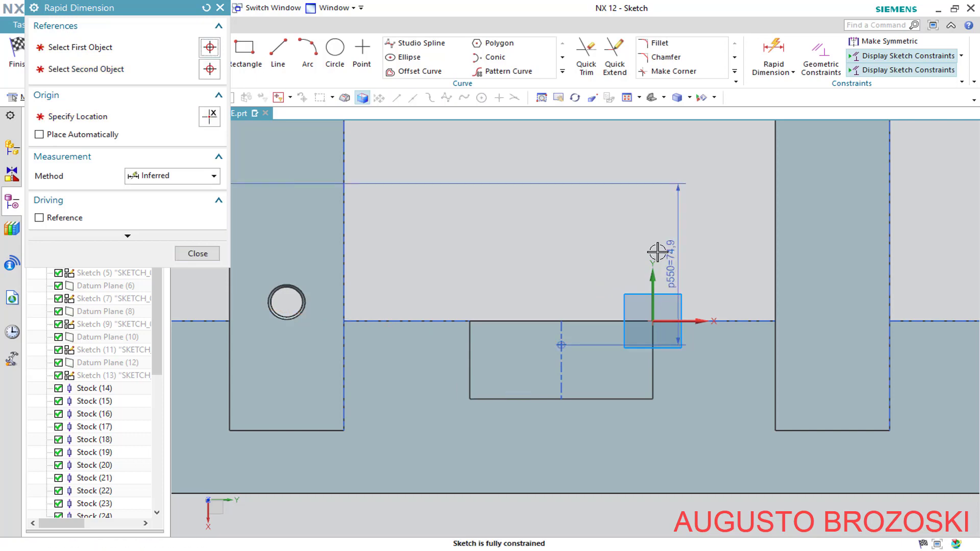
pyautogui.write('80')
pyautogui.press('Return')
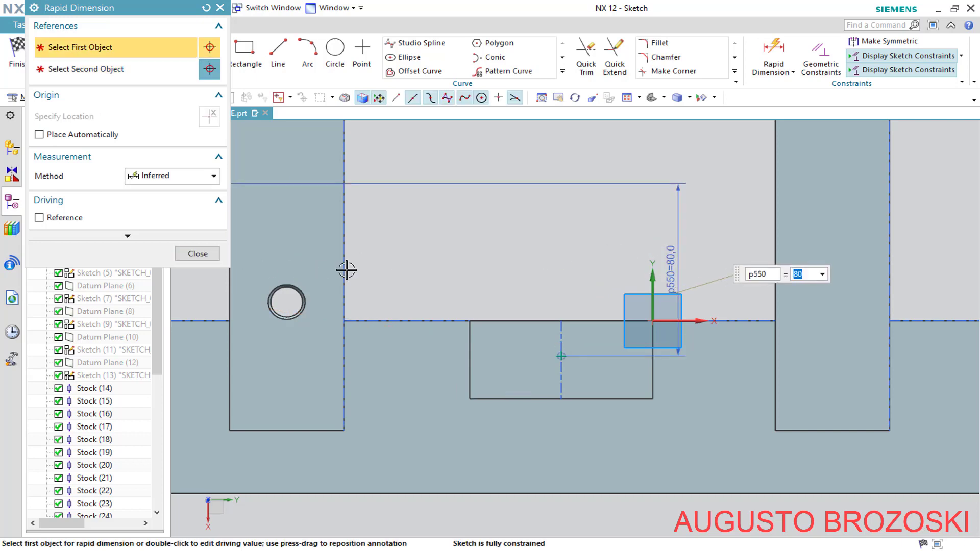
pyautogui.scroll(-2, 513, 275)
pyautogui.click(204, 253)
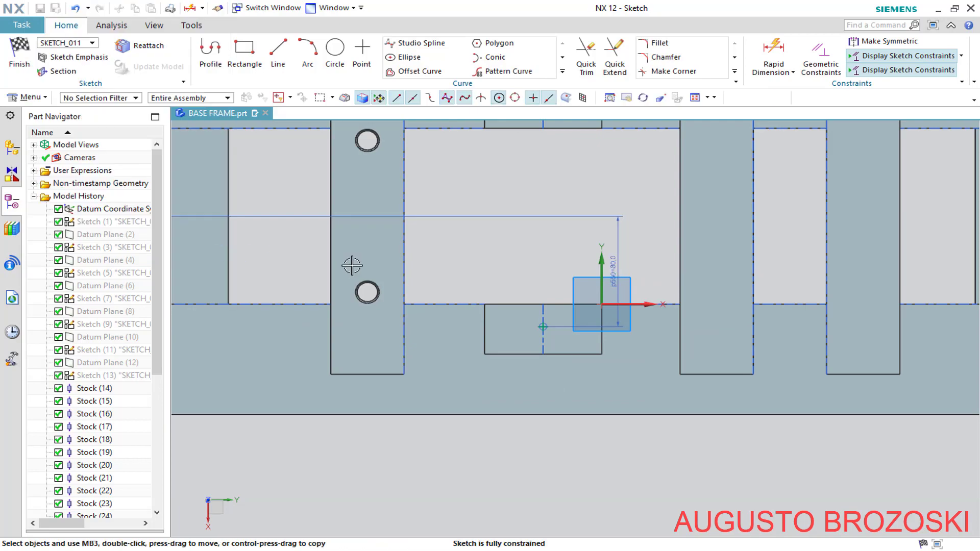
# Finish the sketch, subtract an M6 screw clearance hole with Normal (H13) fit from the front small support, and save the part.
pyautogui.click(19, 56)
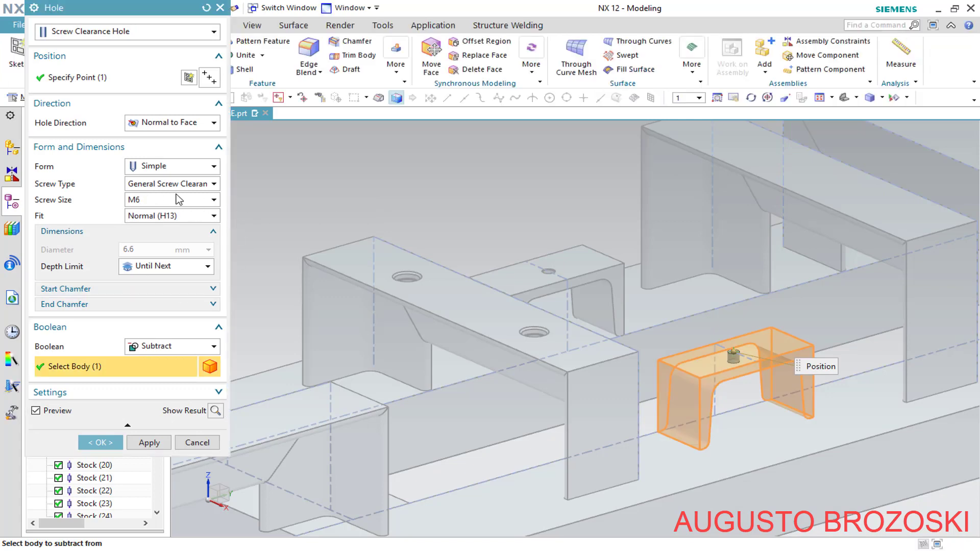
pyautogui.click(101, 442)
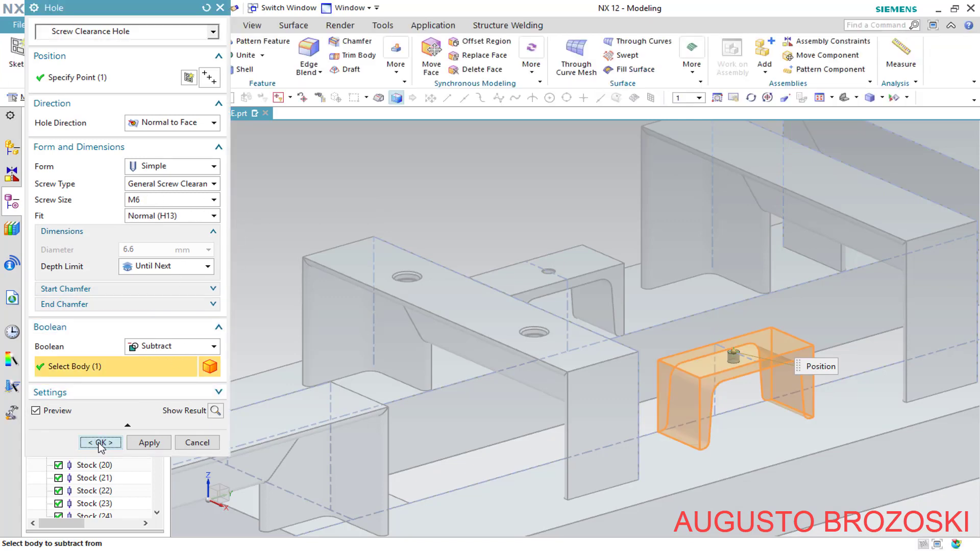
pyautogui.moveTo(444, 328); pyautogui.dragTo(636, 330, button='middle')
pyautogui.click(827, 98)
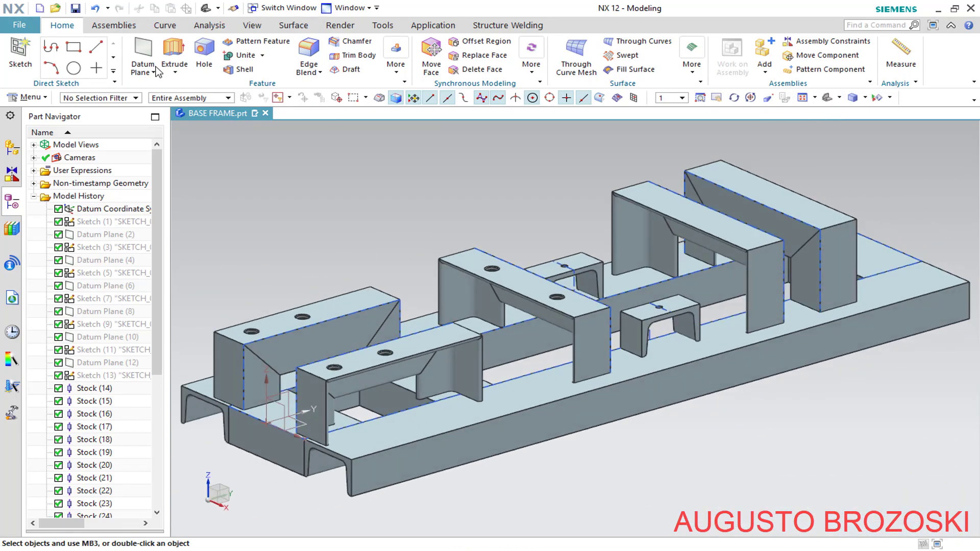
pyautogui.click(75, 8)
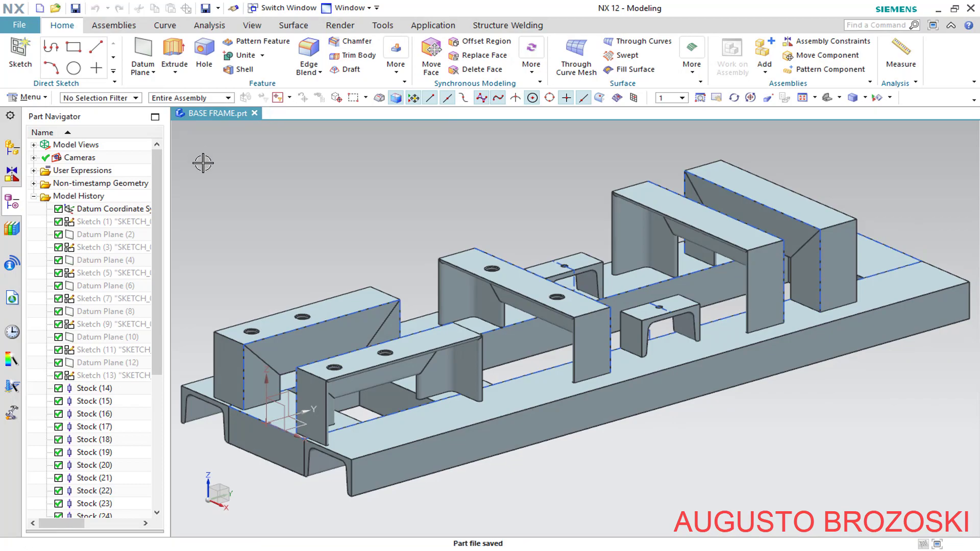
# Consult the PDF plan view and create a hole position sketch on the top face of the large cross support next to the small supports.
pyautogui.hotkey('alt', 'Tab')
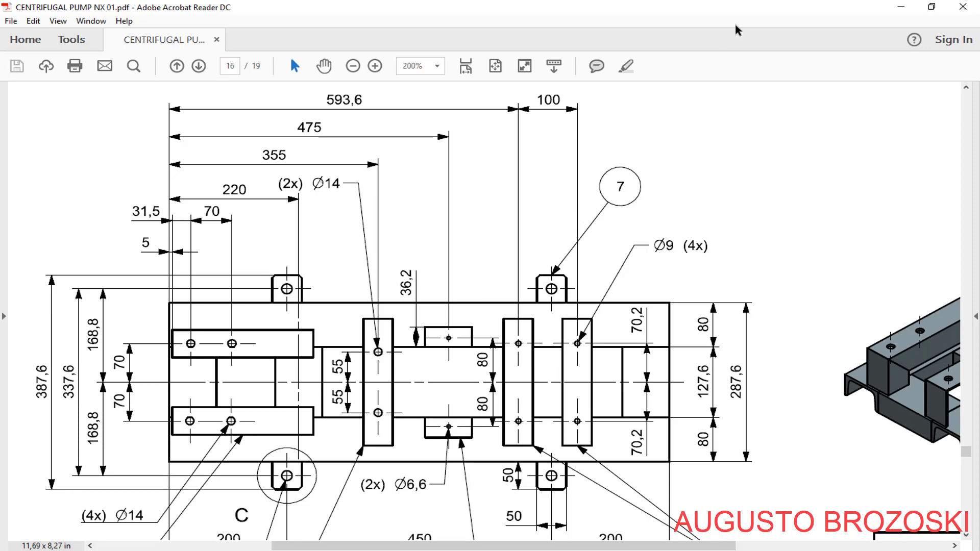
pyautogui.click(896, 7)
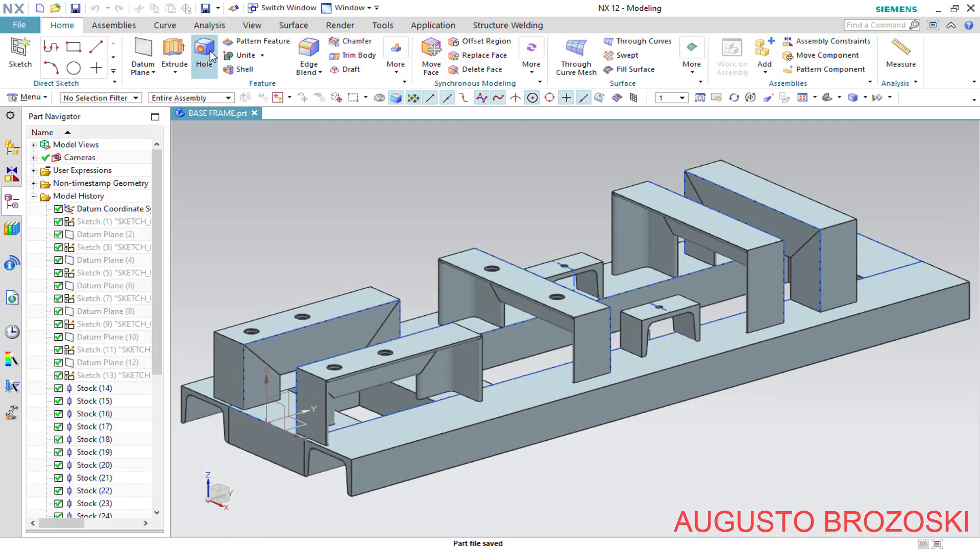
pyautogui.click(205, 56)
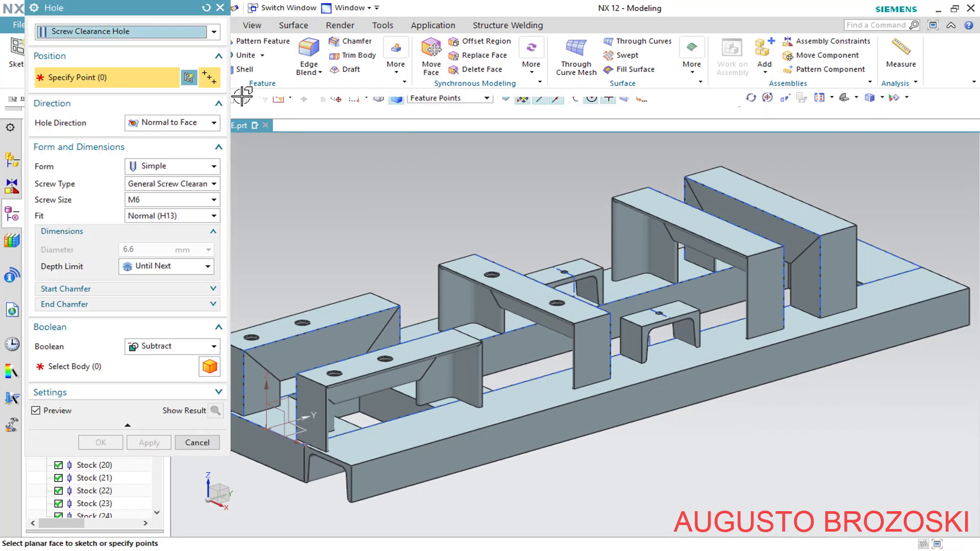
pyautogui.click(189, 77)
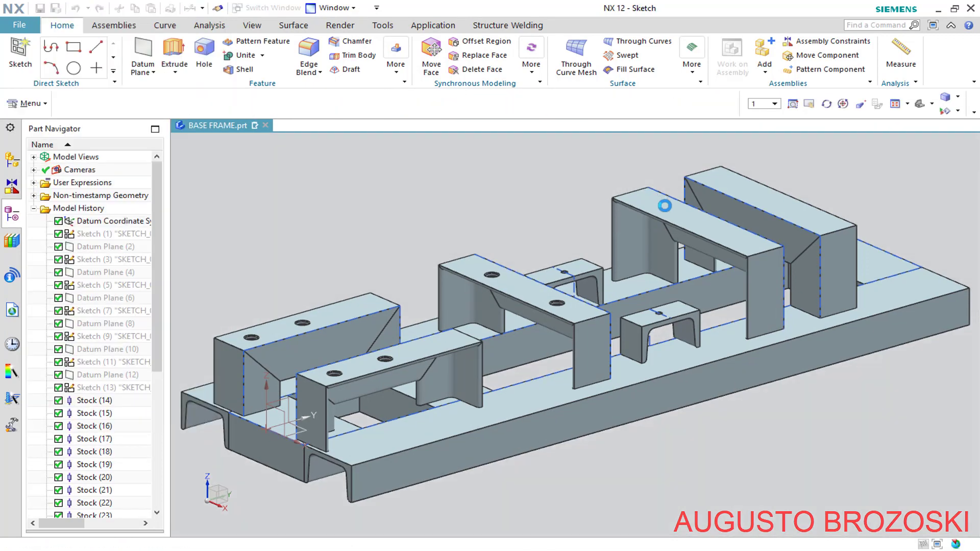
pyautogui.click(661, 205)
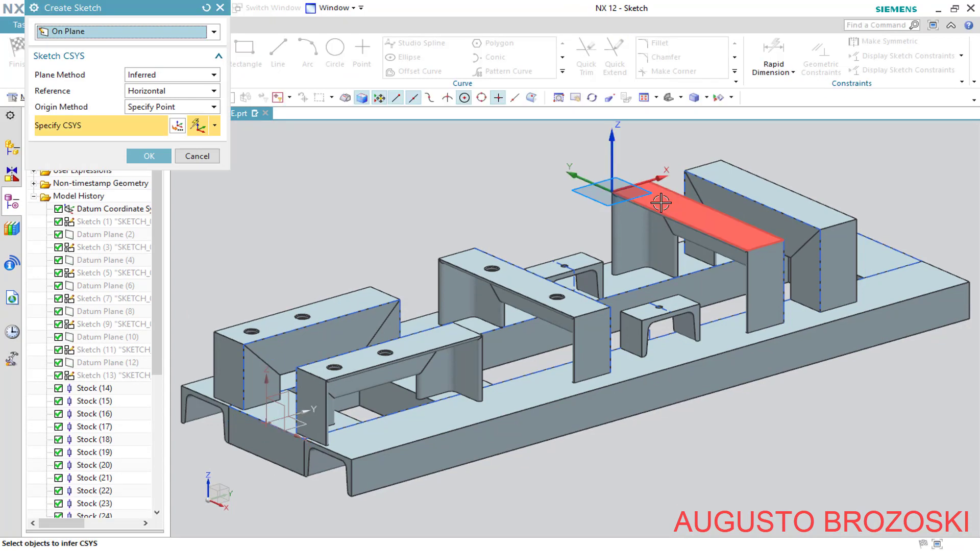
pyautogui.click(165, 157)
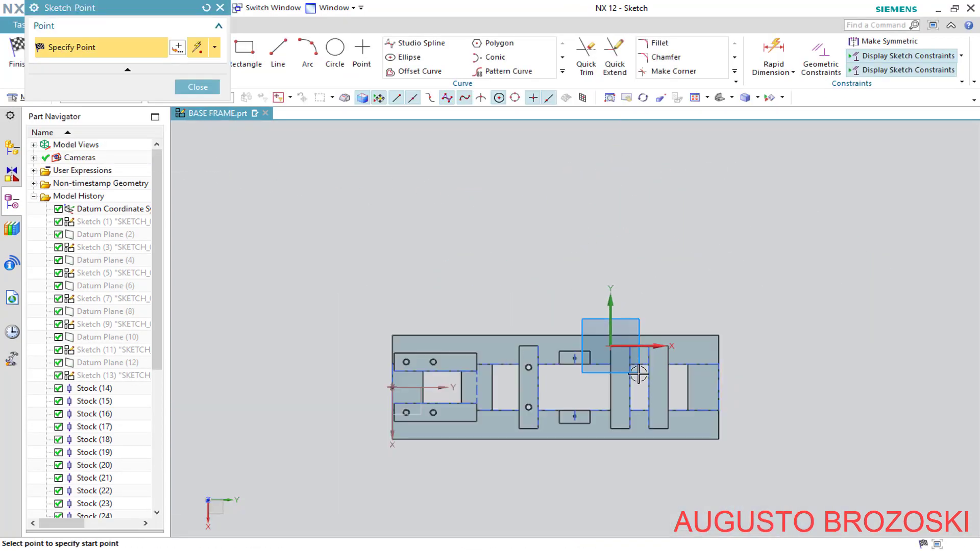
# Place two hole points on the cross support's top face and constrain them to align vertically.
pyautogui.scroll(2, 641, 352)
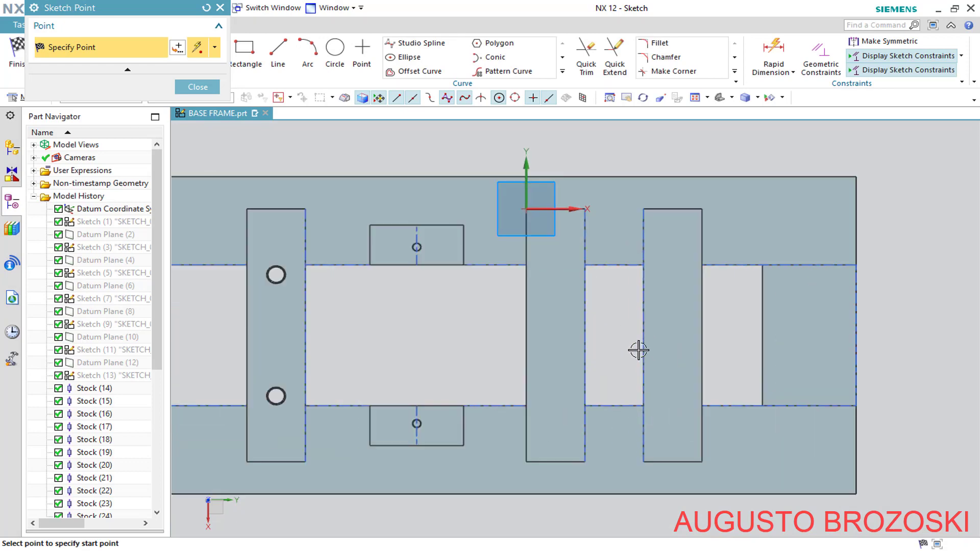
pyautogui.click(552, 269)
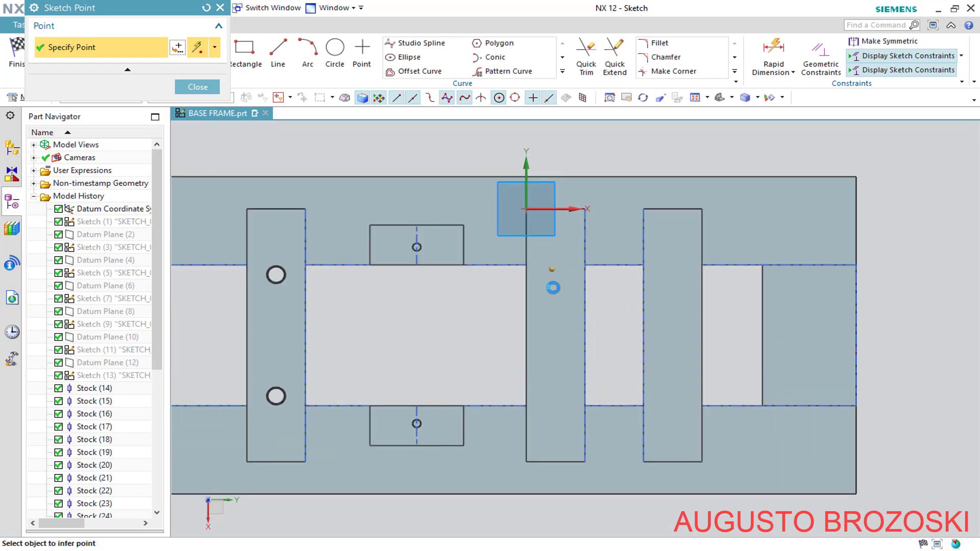
pyautogui.click(559, 383)
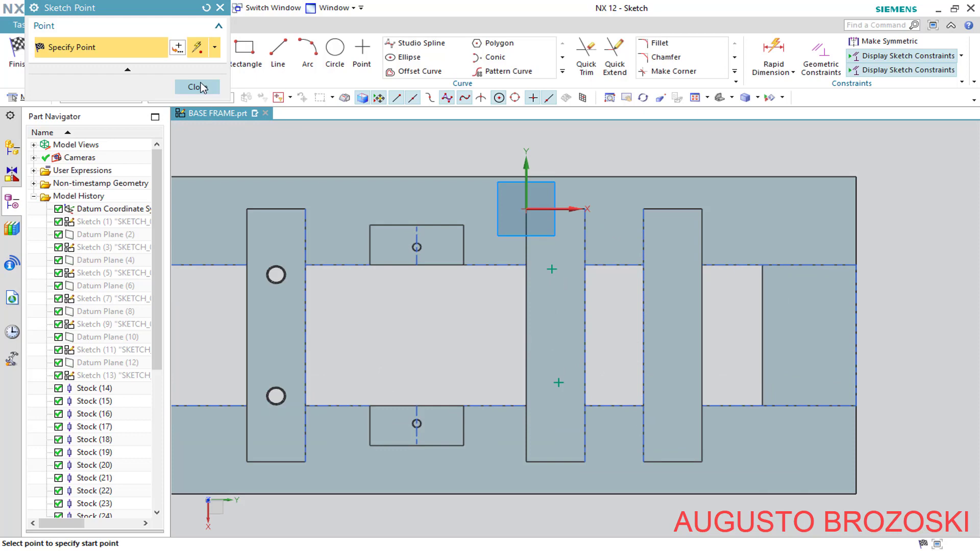
pyautogui.click(198, 87)
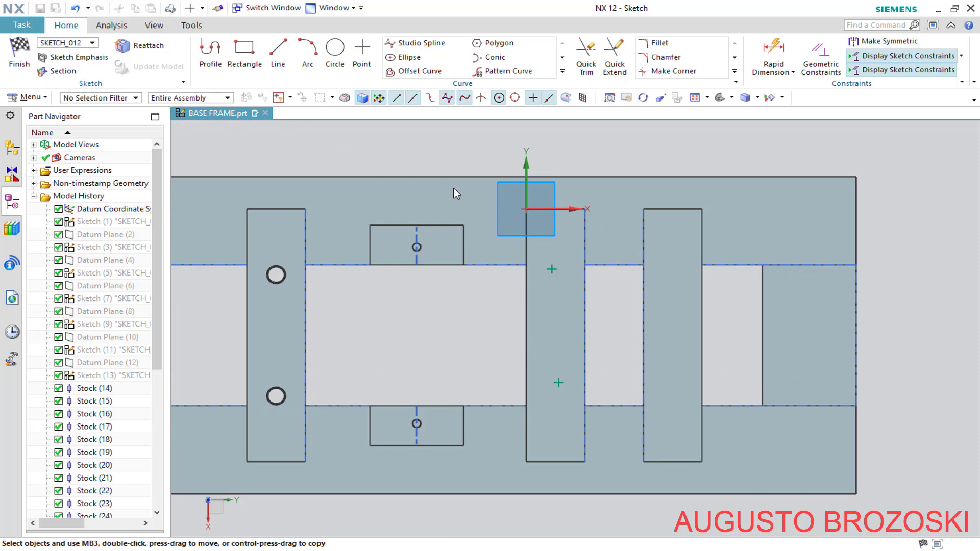
pyautogui.click(552, 269)
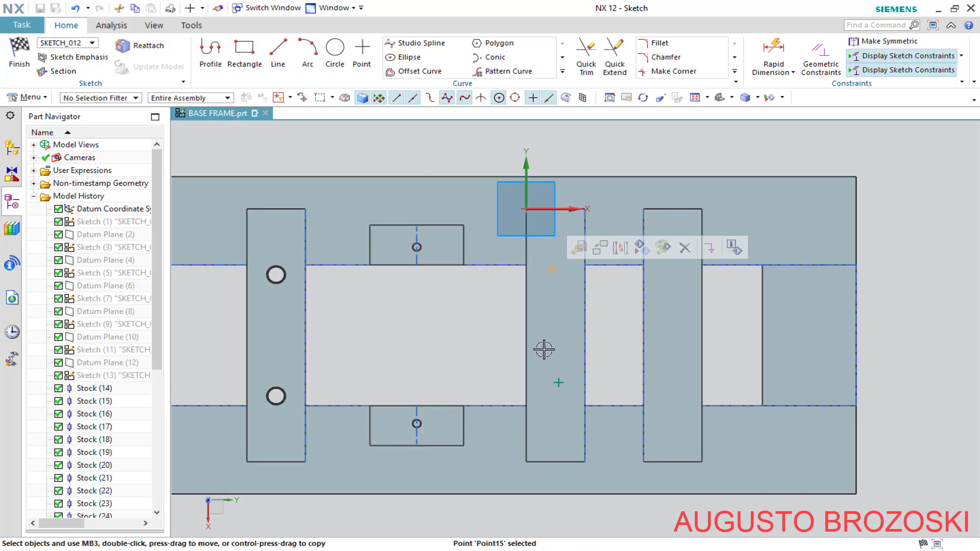
pyautogui.click(557, 383)
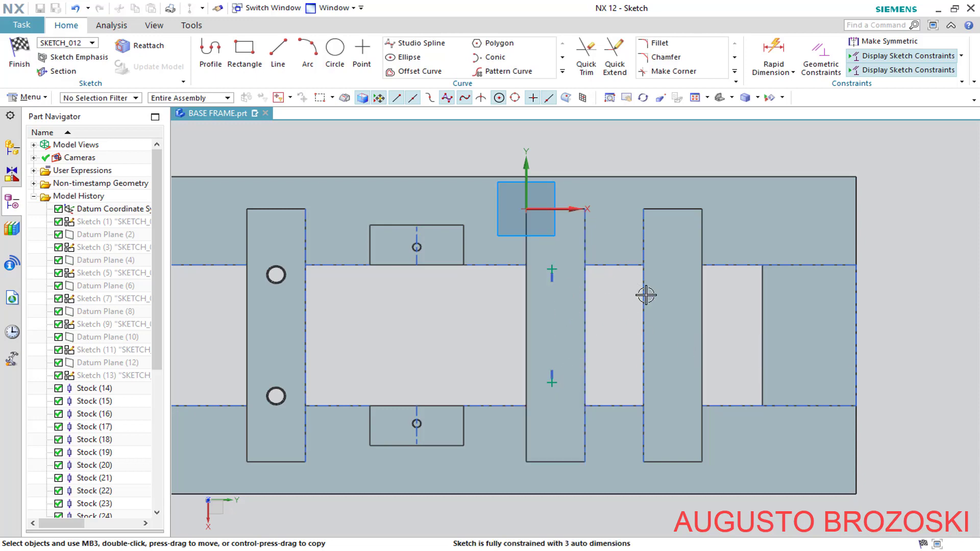
# Dimension the upper hole point's horizontal distance from the datum origin as 593.6 mm, following the PDF drawing.
pyautogui.scroll(-1, 646, 295)
pyautogui.scroll(-1, 624, 280)
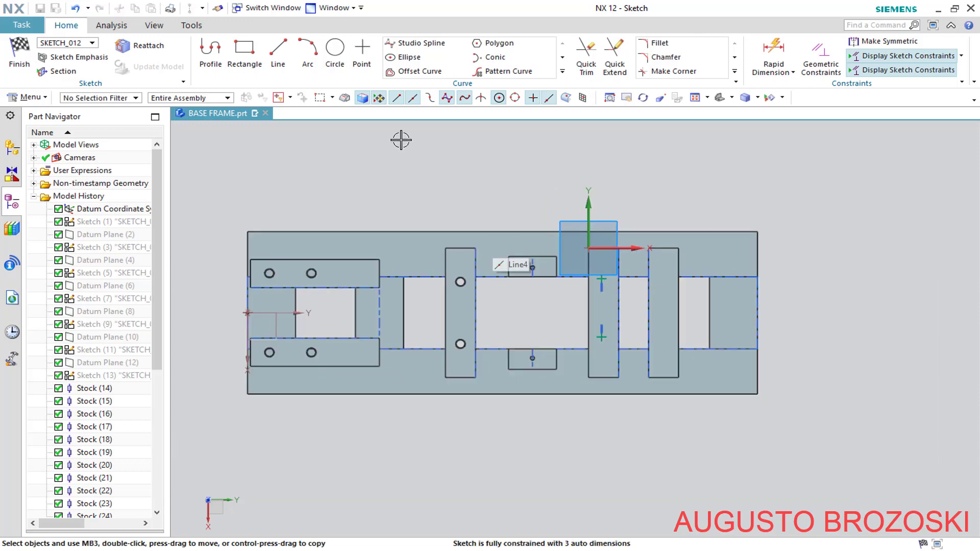
pyautogui.click(761, 51)
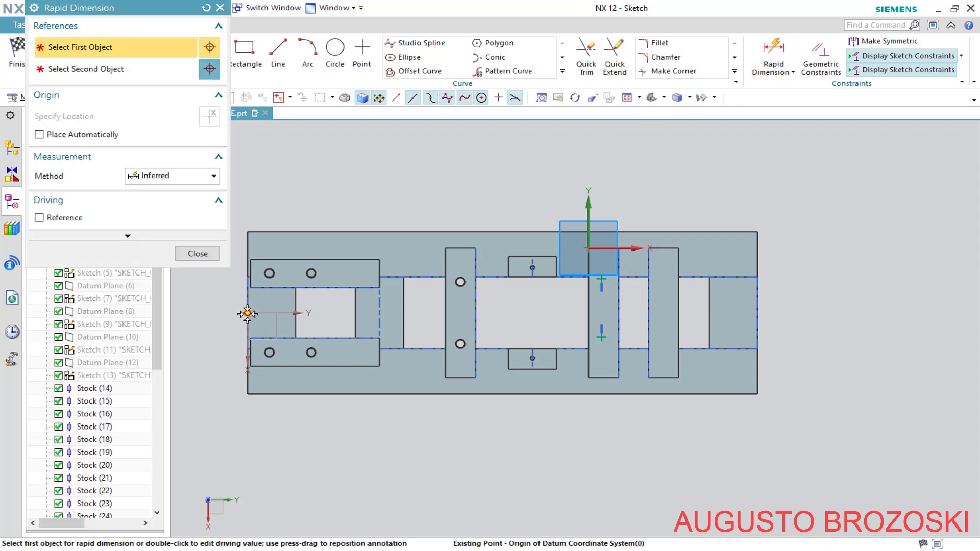
pyautogui.click(508, 276)
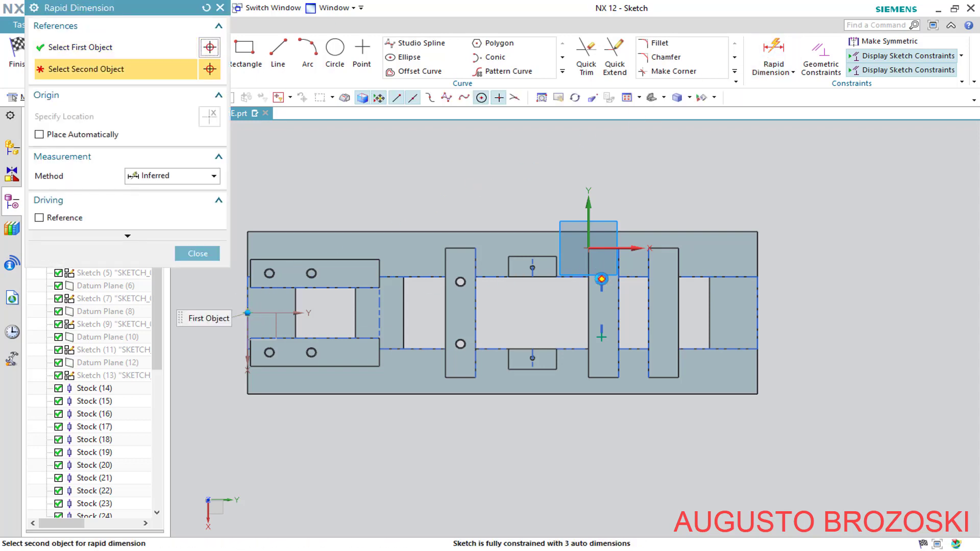
pyautogui.click(446, 192)
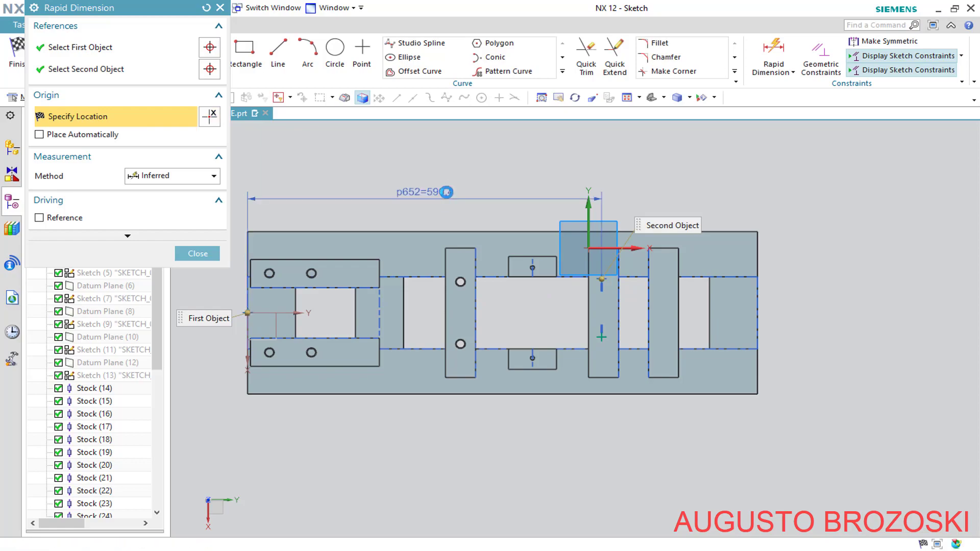
pyautogui.hotkey('alt', 'Tab')
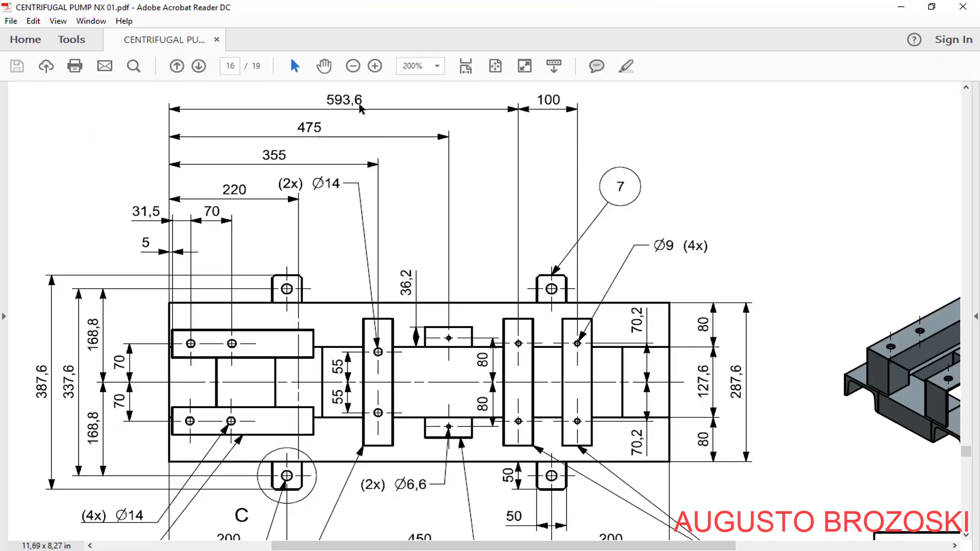
pyautogui.click(908, 12)
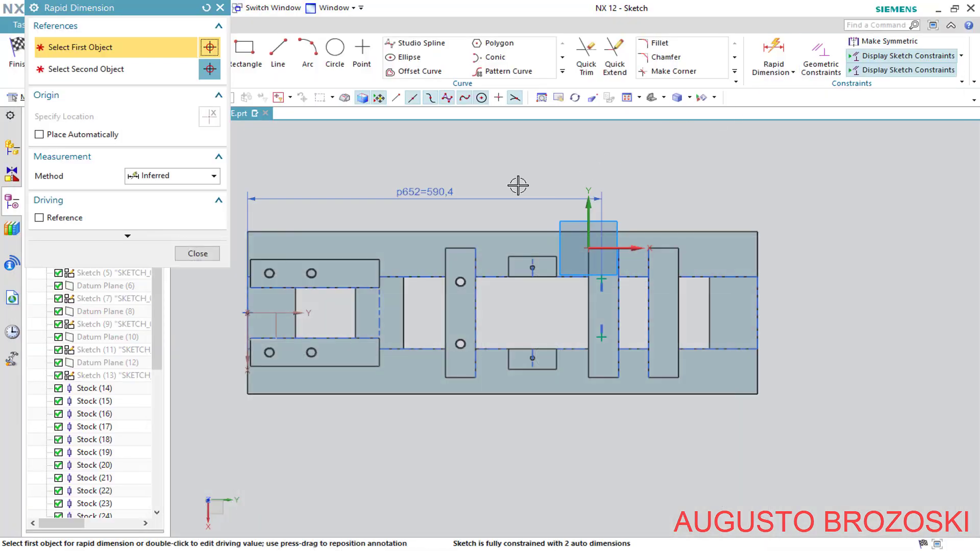
pyautogui.doubleClick(451, 196)
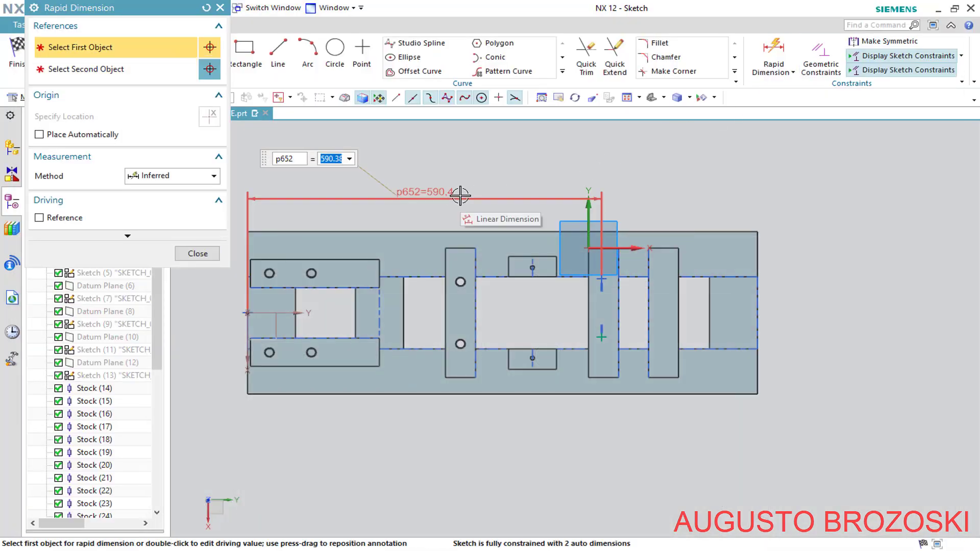
pyautogui.write('593')
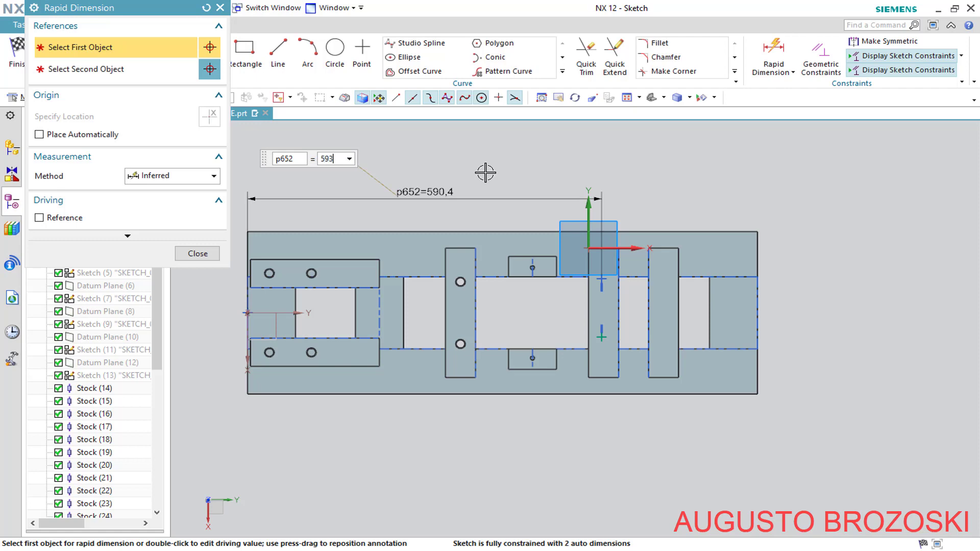
pyautogui.write('.6')
pyautogui.press('Return')
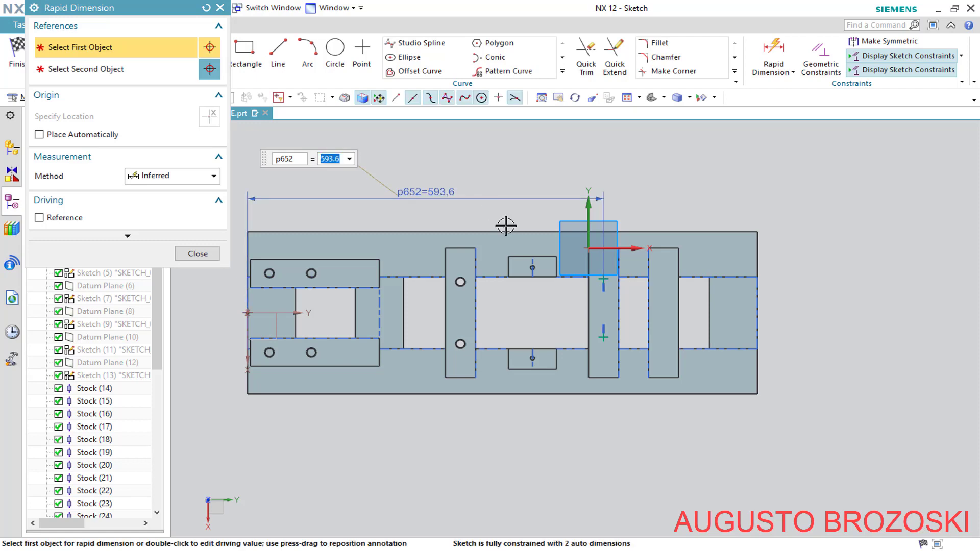
# Dimension the upper hole point's vertical distance from the datum origin as 70.2 mm.
pyautogui.click(248, 314)
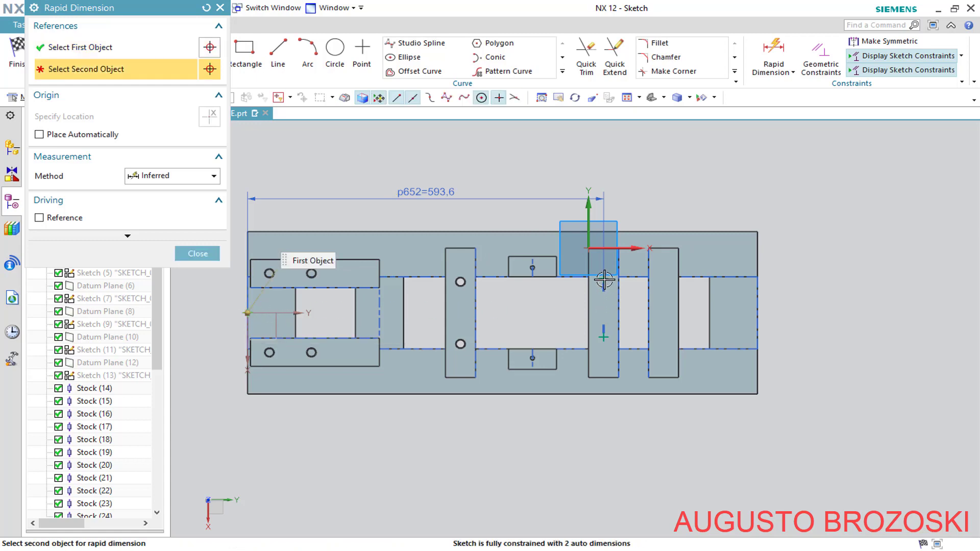
pyautogui.click(627, 288)
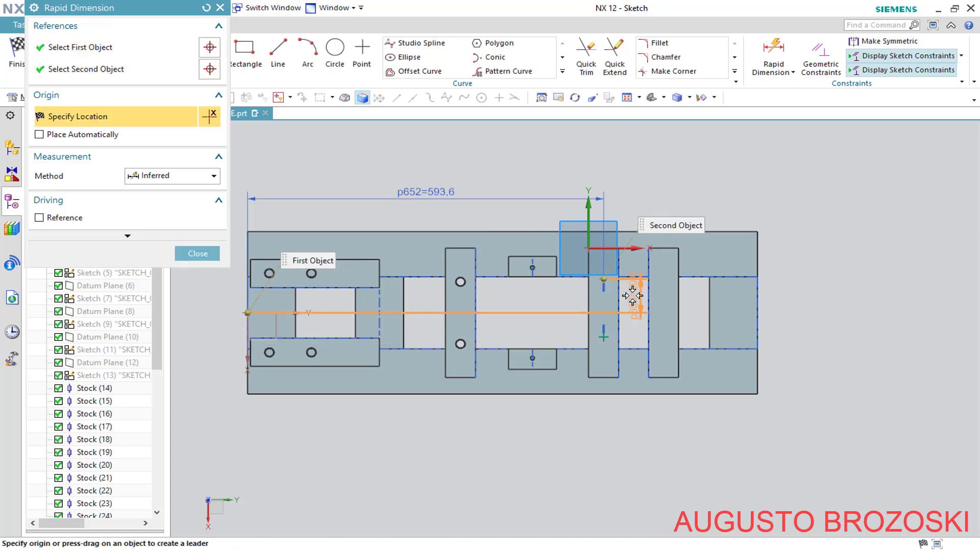
pyautogui.click(632, 296)
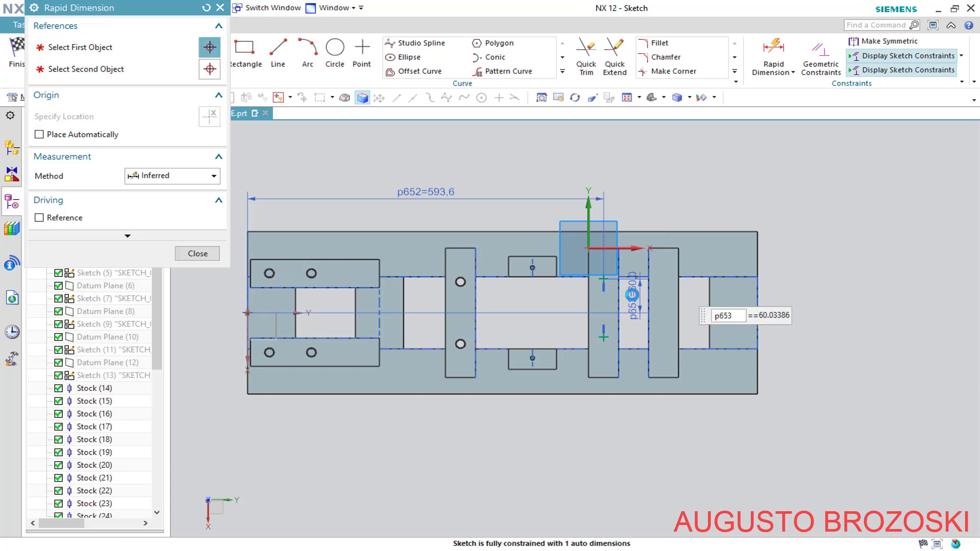
pyautogui.write('7')
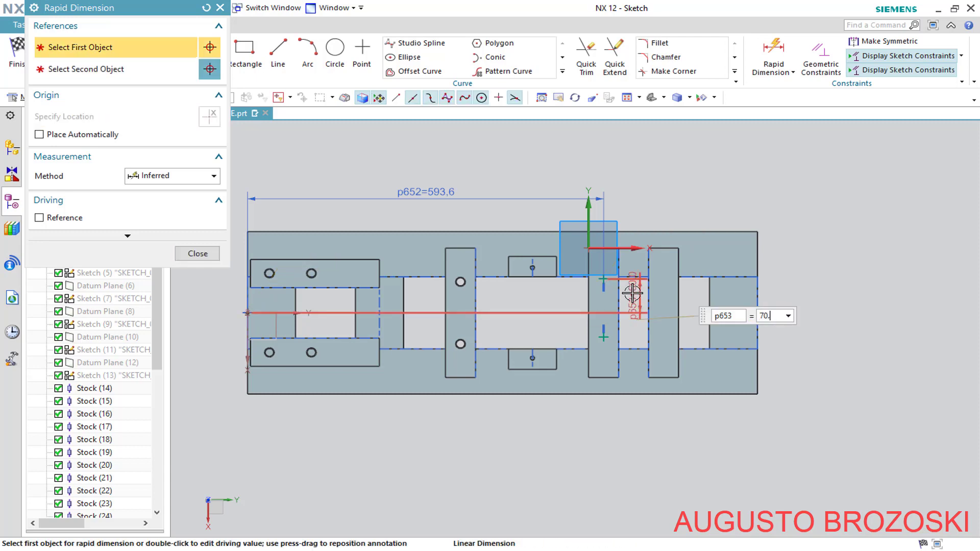
pyautogui.write('0.2')
pyautogui.press('Return')
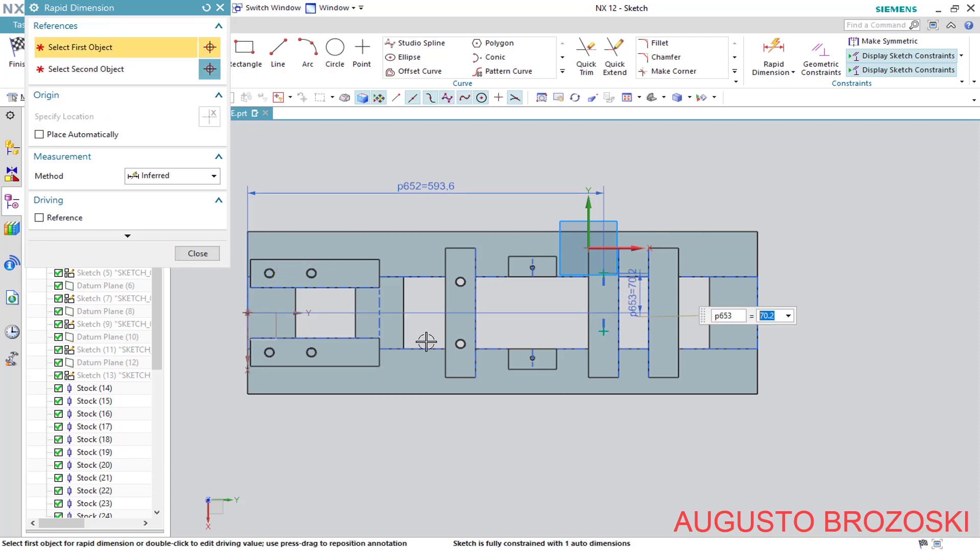
# Dimension the lower hole point's vertical distance from the datum origin as 70.2 mm and finish dimensioning.
pyautogui.click(247, 312)
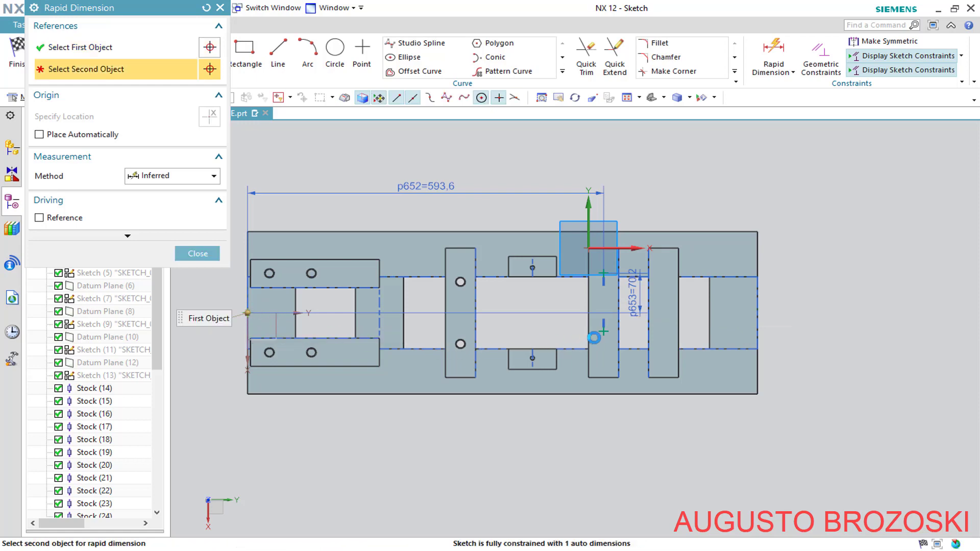
pyautogui.click(602, 329)
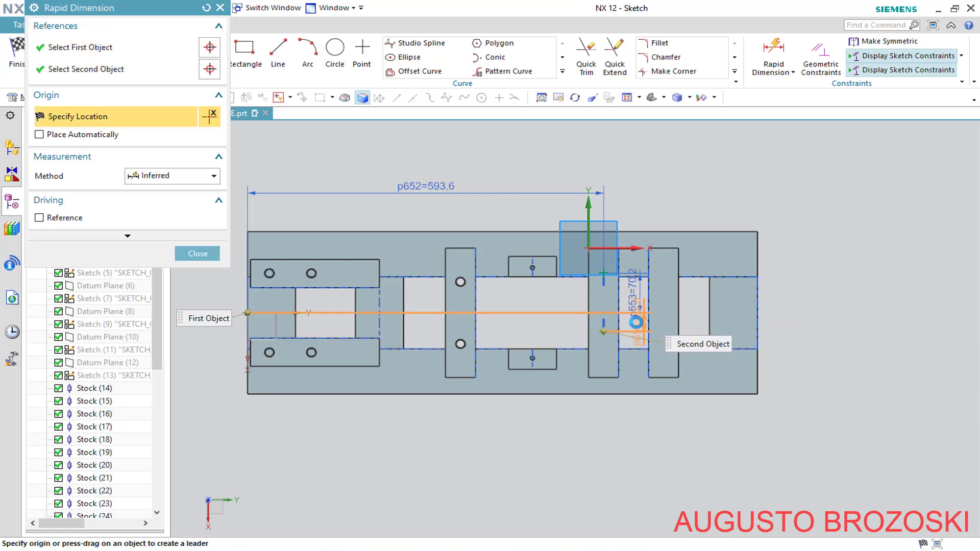
pyautogui.click(637, 322)
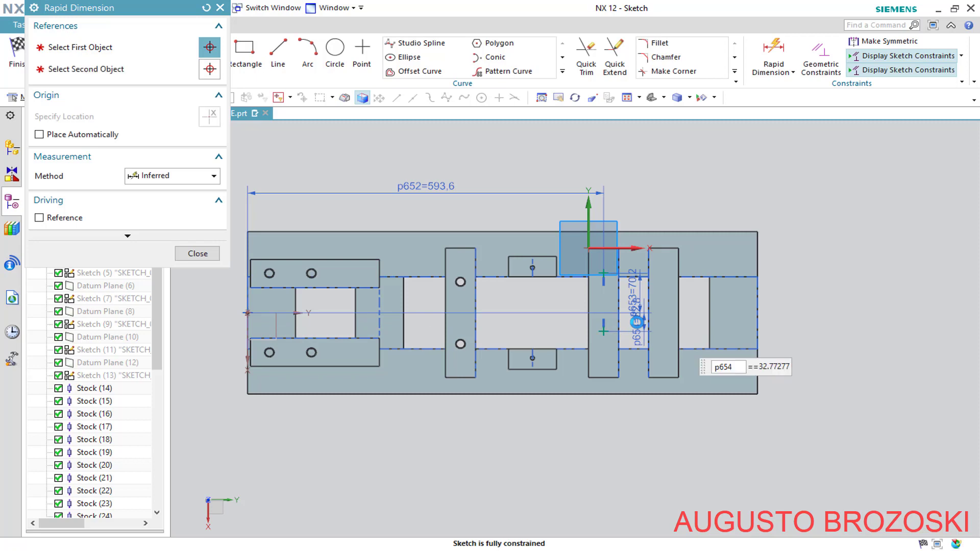
pyautogui.write('70.2')
pyautogui.press('Return')
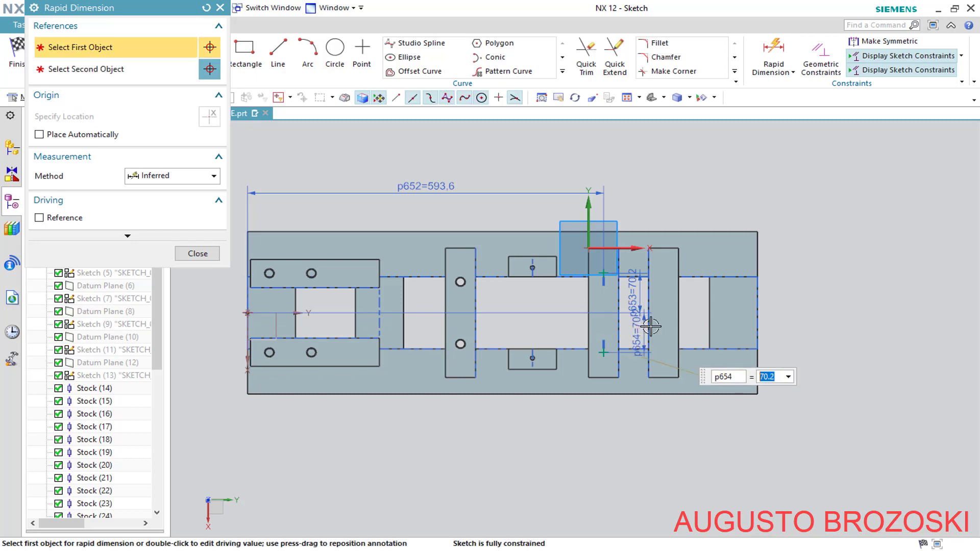
pyautogui.scroll(5, 638, 317)
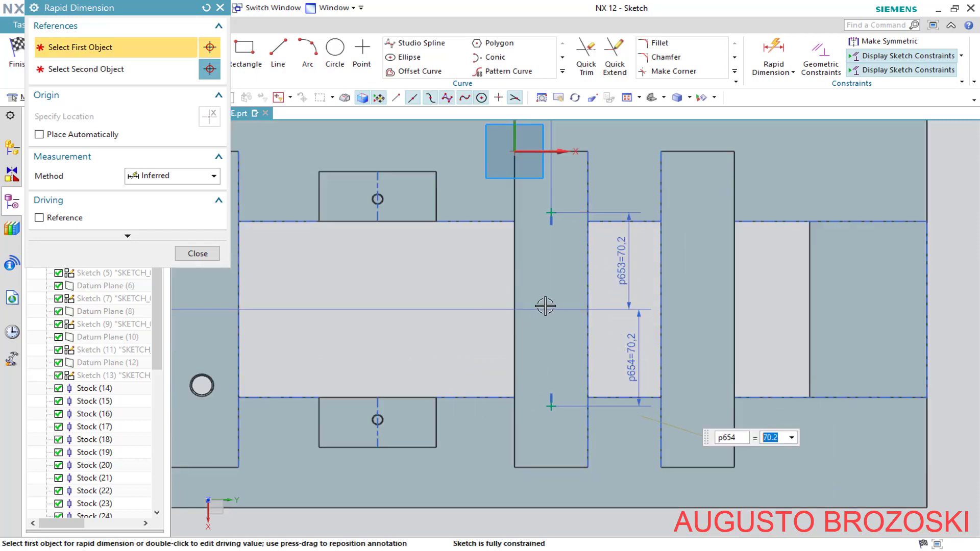
pyautogui.click(197, 253)
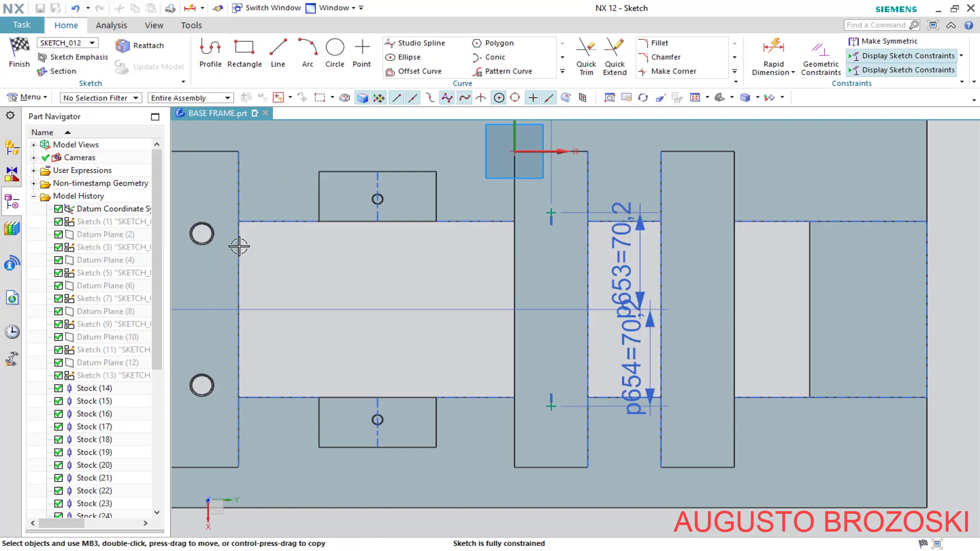
# Finish the sketch and subtract M8 screw clearance holes with Normal (H13) fit from the cross support at its two points.
pyautogui.click(19, 55)
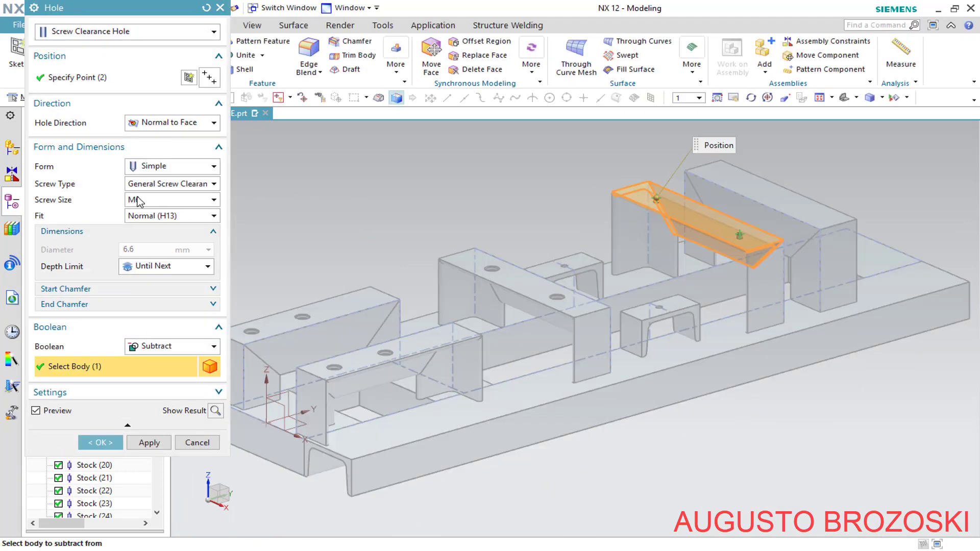
pyautogui.click(213, 201)
pyautogui.click(200, 220)
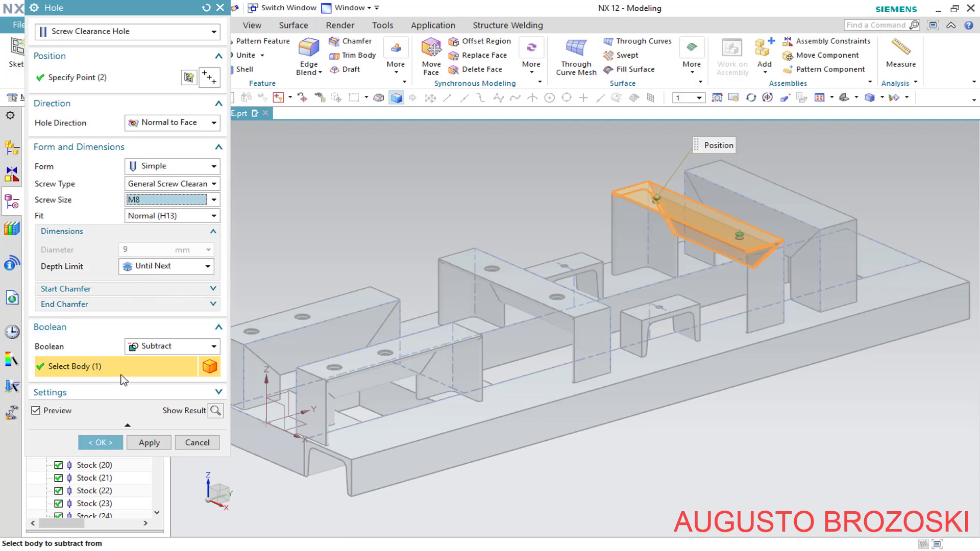
pyautogui.click(108, 444)
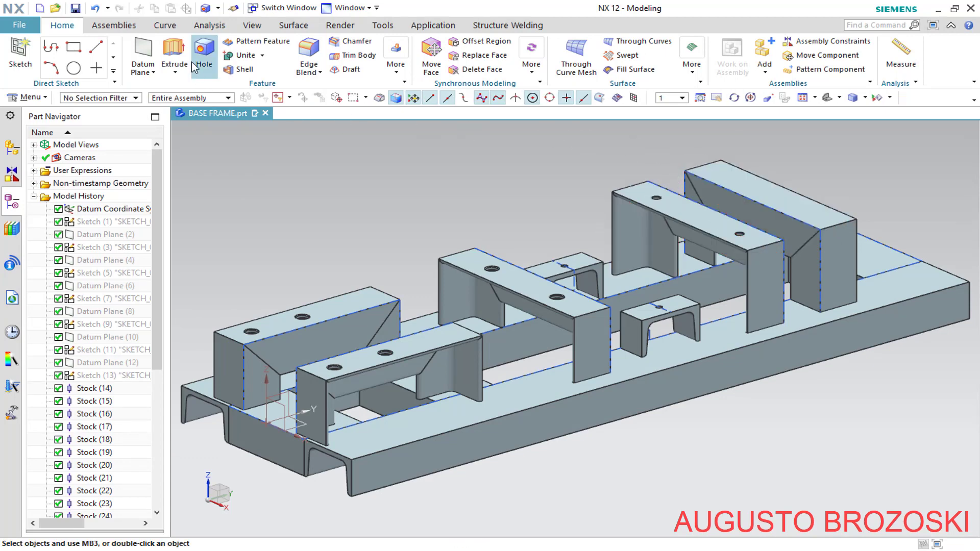
# Start another screw clearance hole and create its position sketch on the top face of the last cross support.
pyautogui.click(205, 54)
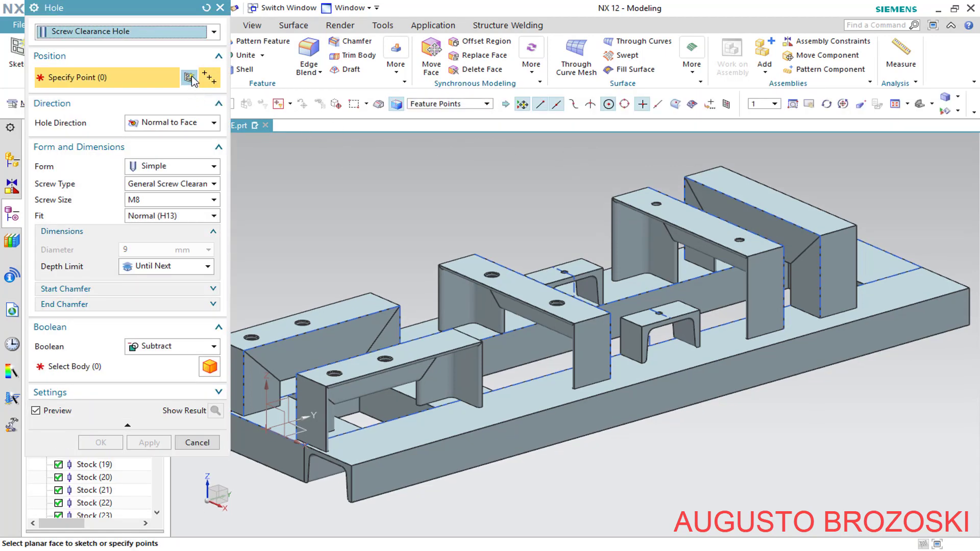
pyautogui.click(189, 77)
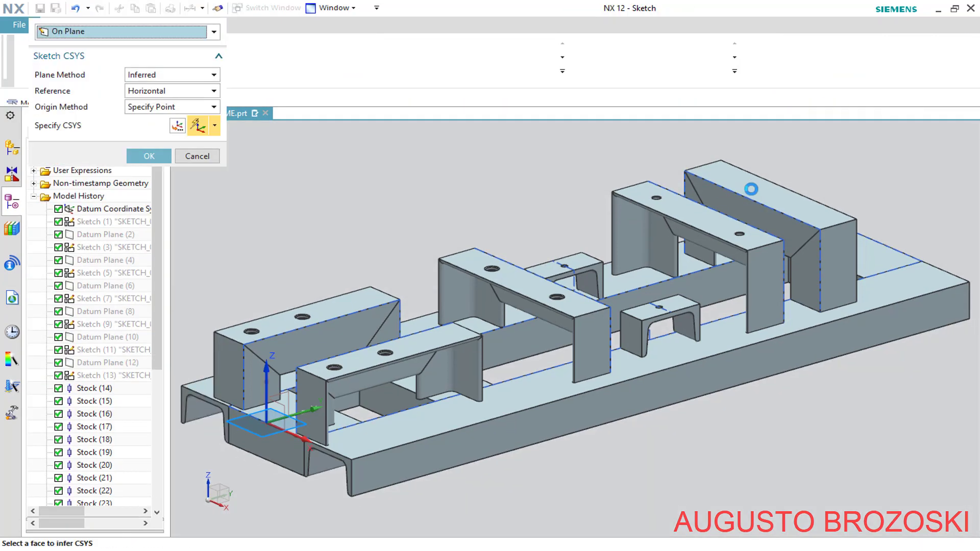
pyautogui.click(748, 187)
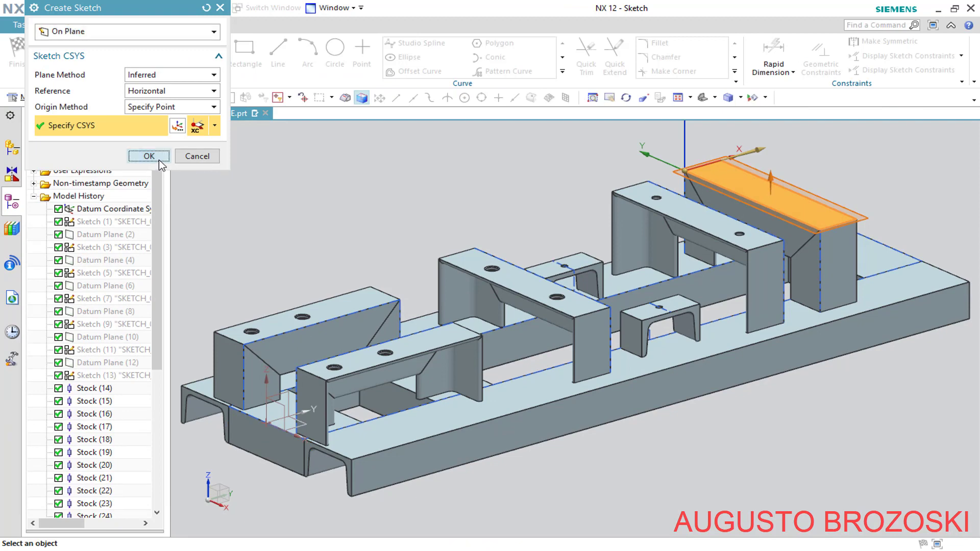
pyautogui.click(158, 160)
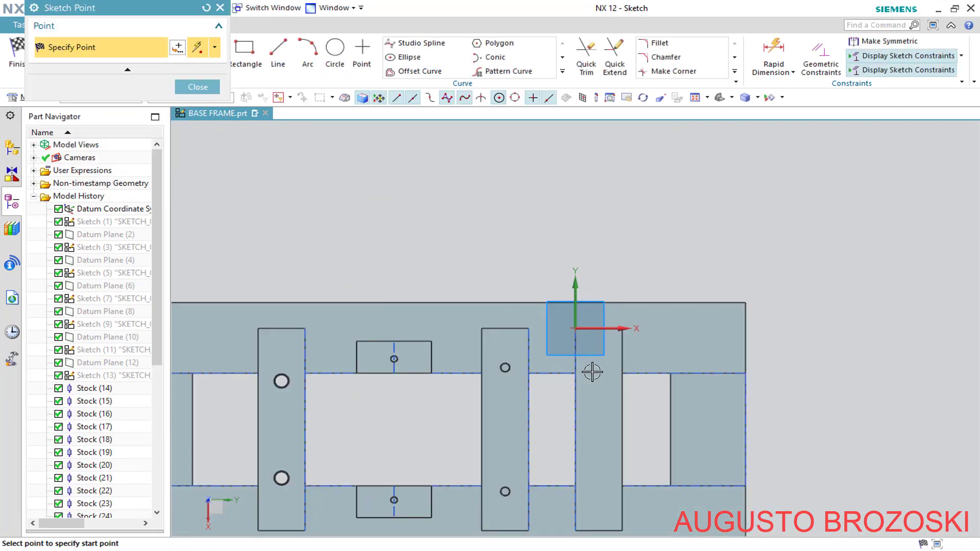
# Place two hole points on the last cross support's top face and constrain them to align vertically.
pyautogui.scroll(4, 592, 373)
pyautogui.click(605, 351)
pyautogui.scroll(-5, 604, 352)
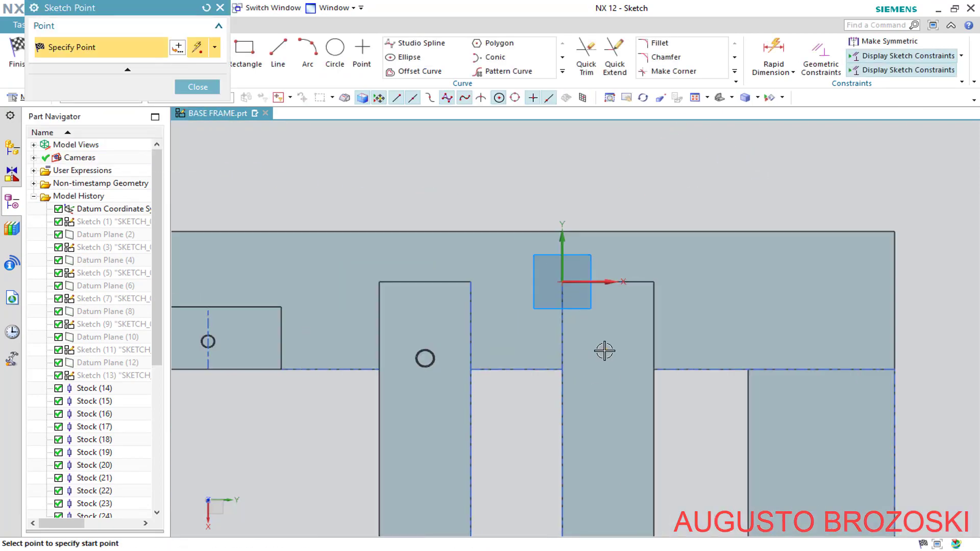
pyautogui.scroll(2, 602, 419)
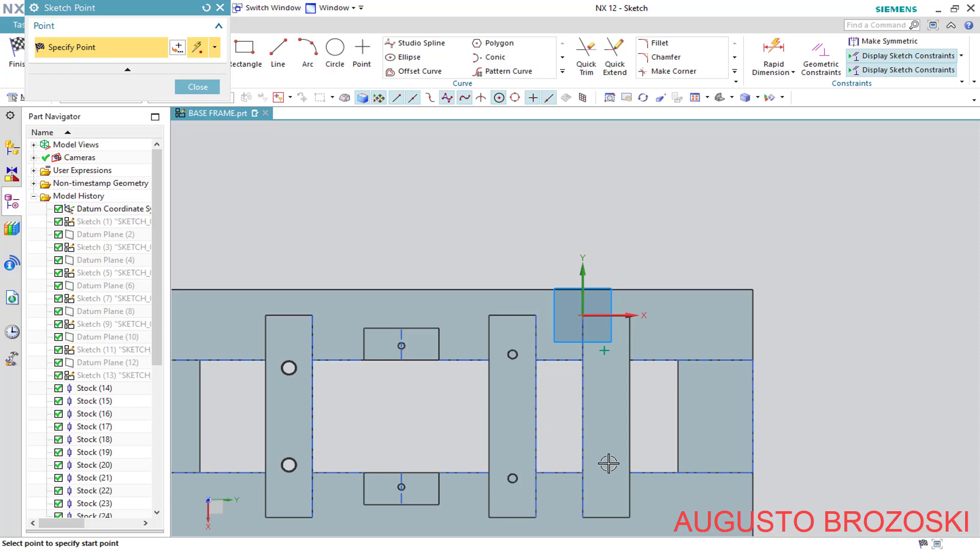
pyautogui.click(609, 464)
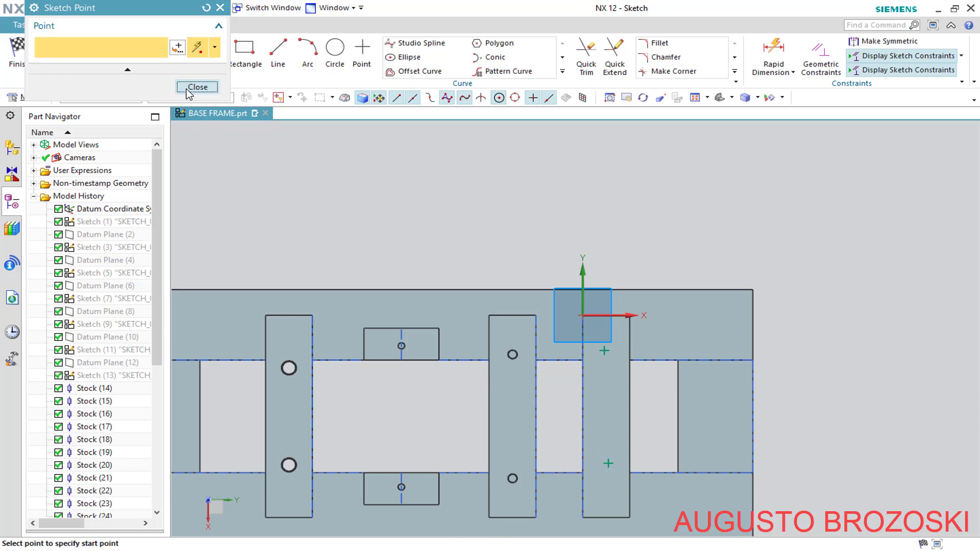
pyautogui.click(187, 89)
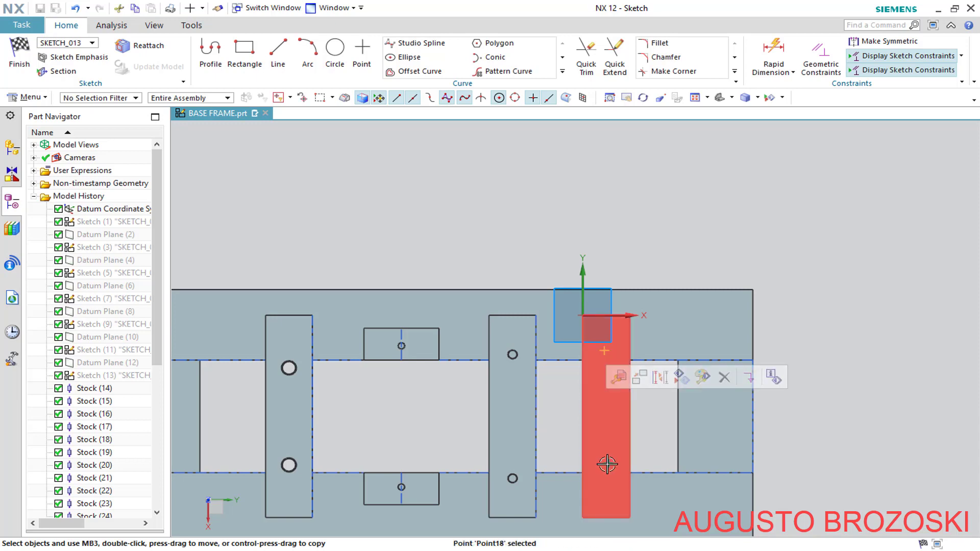
pyautogui.click(607, 464)
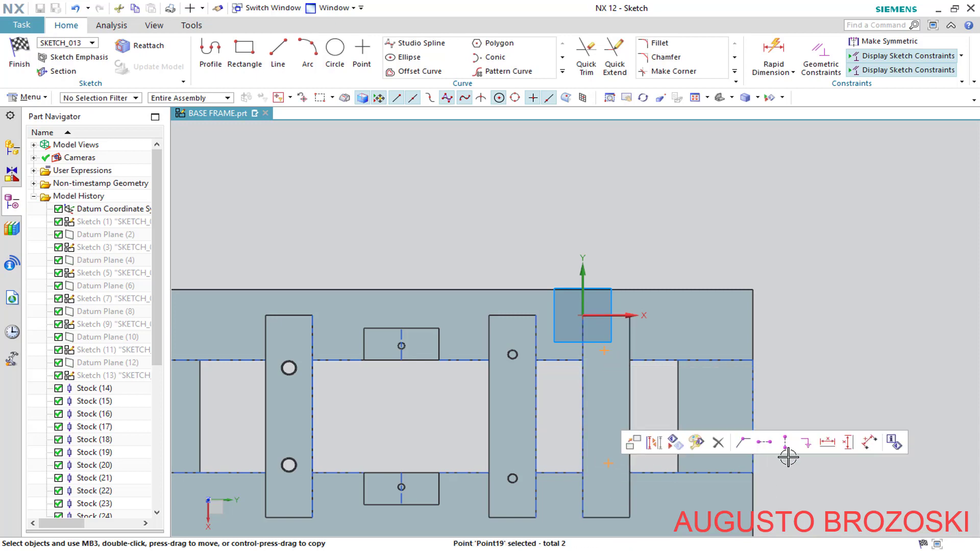
pyautogui.click(785, 442)
# Dimension the horizontal distance from the neighbouring cross support's upper hole center to the upper new point as 100 mm.
pyautogui.scroll(2, 735, 341)
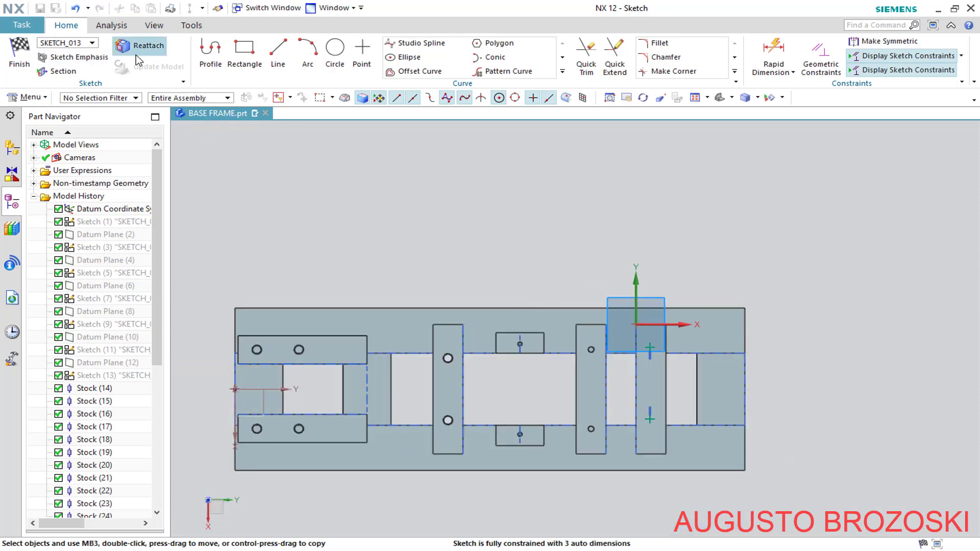
pyautogui.click(773, 51)
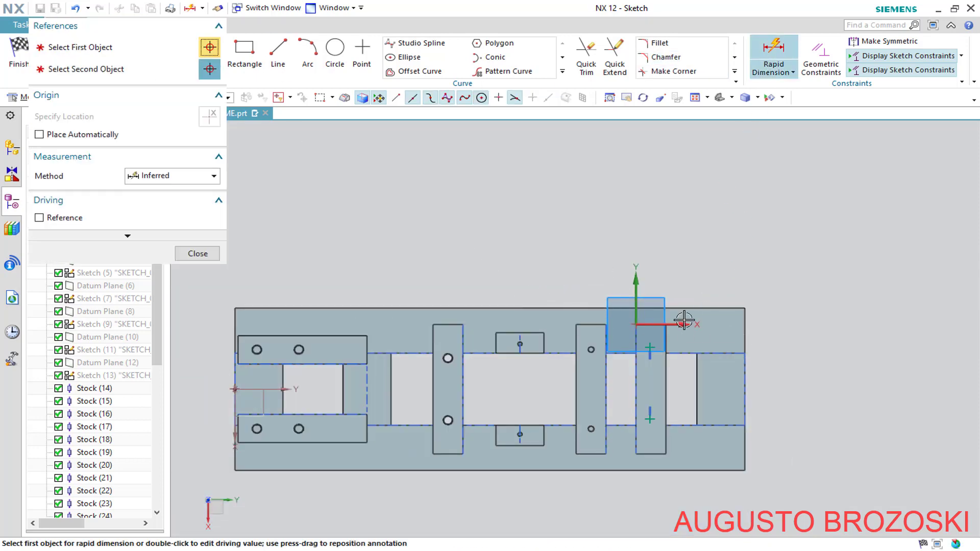
pyautogui.scroll(-6, 628, 340)
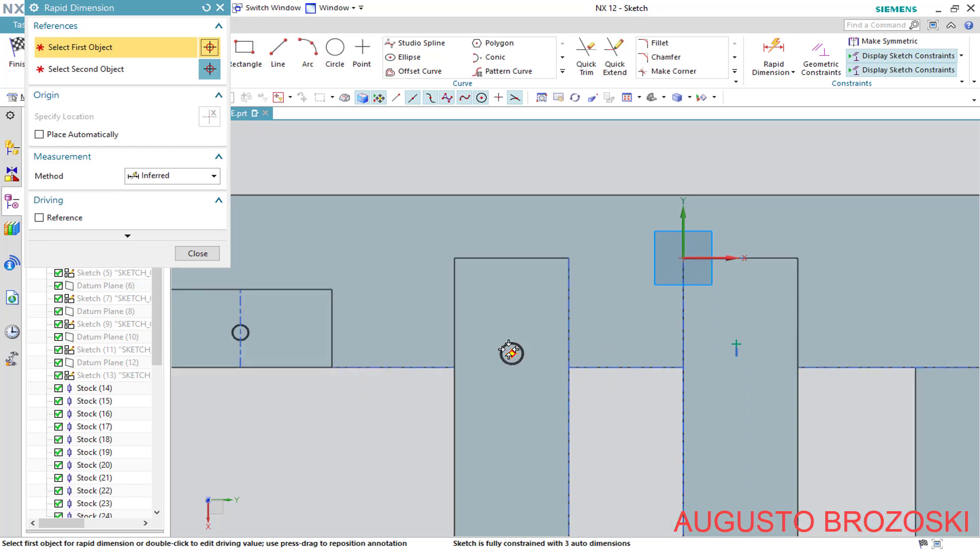
pyautogui.click(512, 354)
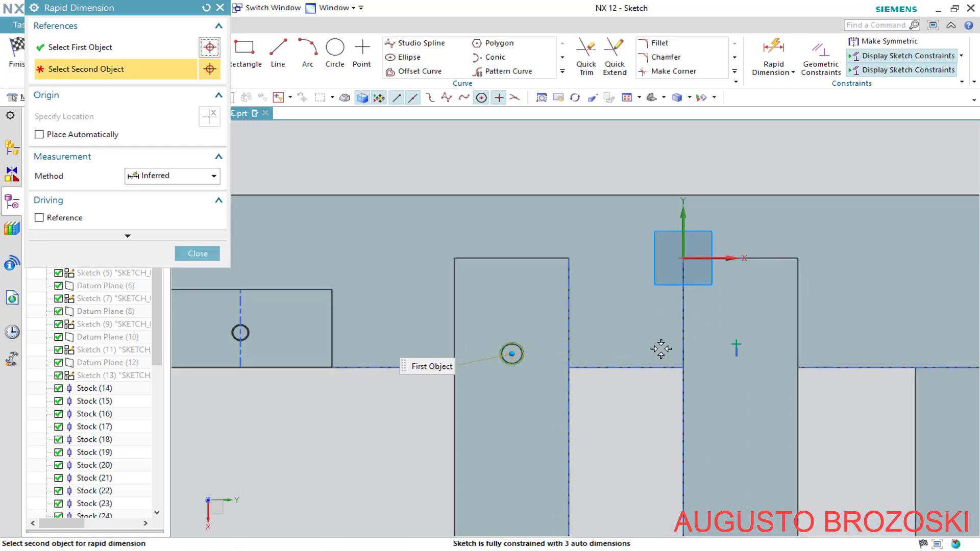
pyautogui.click(736, 345)
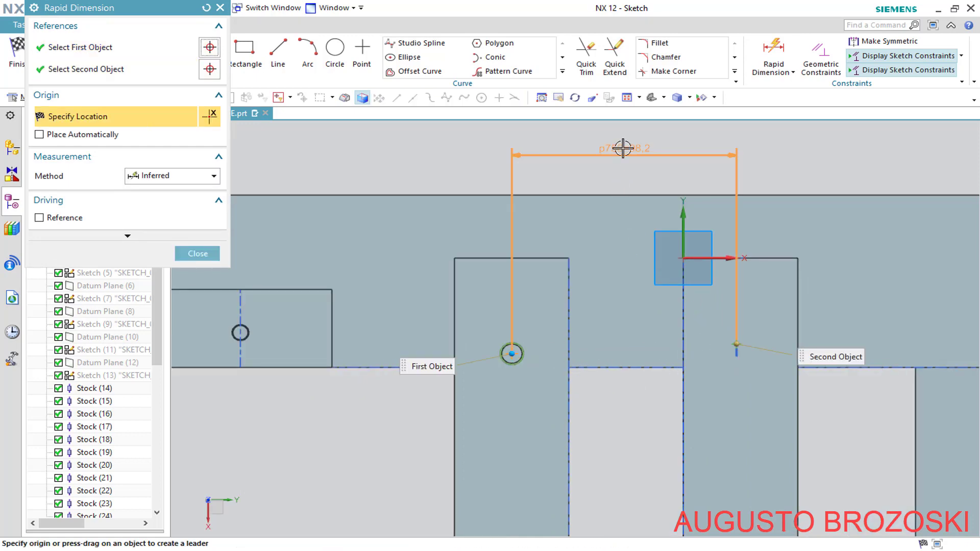
pyautogui.click(618, 158)
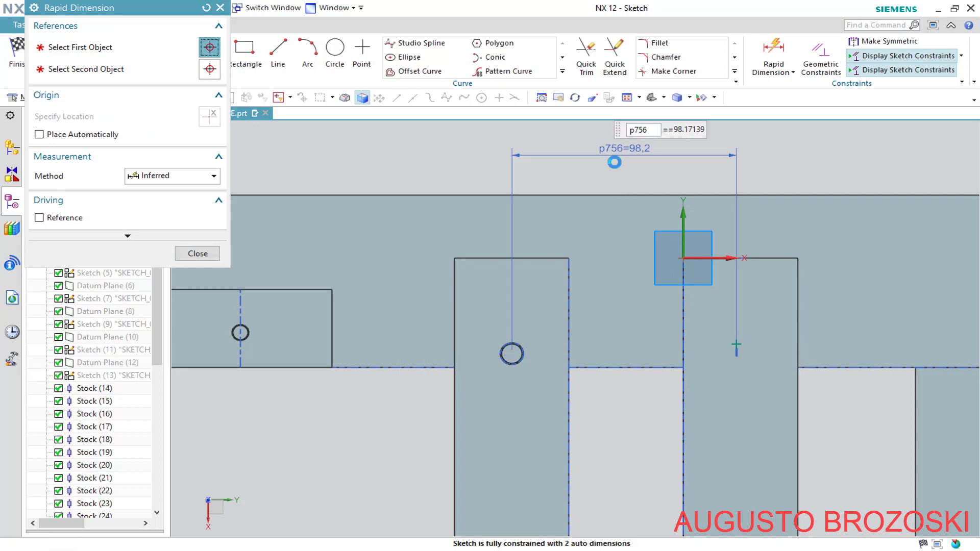
pyautogui.write('100')
pyautogui.press('Return')
pyautogui.scroll(-3, 624, 233)
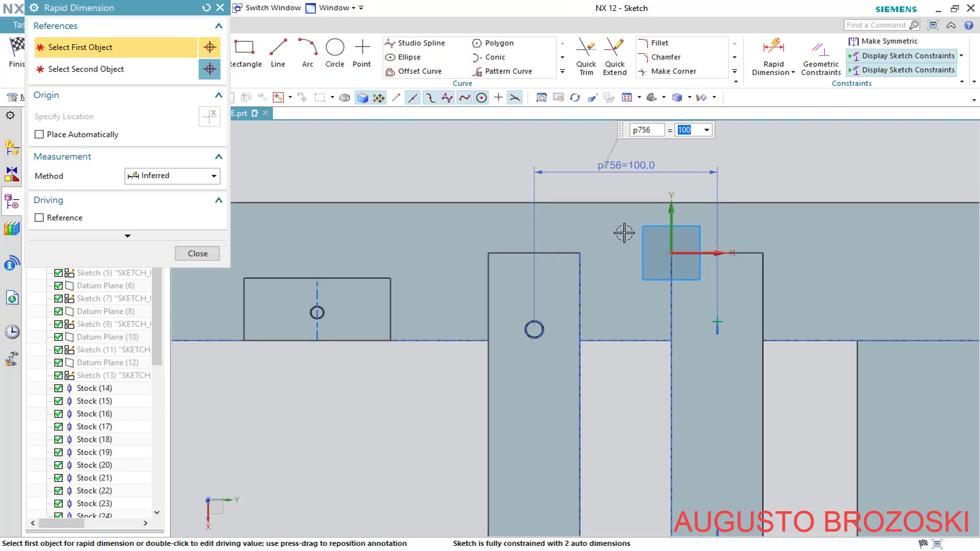
pyautogui.click(197, 254)
# Constrain the upper hole point to align horizontally with the upper hole center of the neighbouring cross support.
pyautogui.scroll(3, 671, 306)
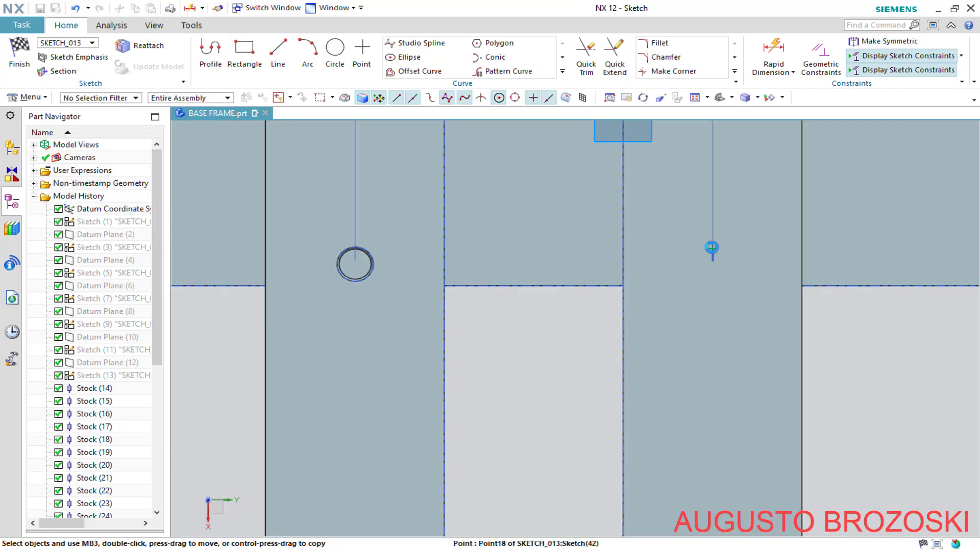
pyautogui.click(712, 247)
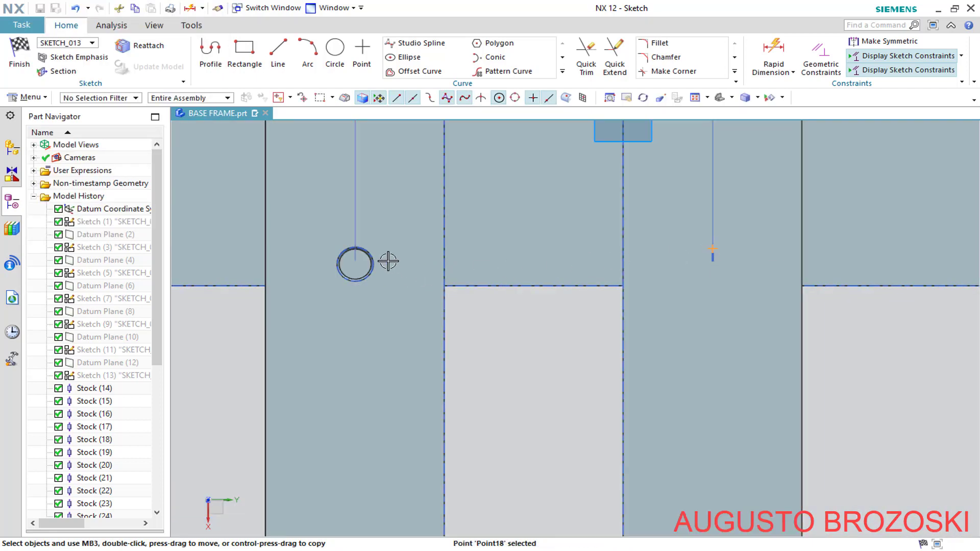
pyautogui.click(356, 264)
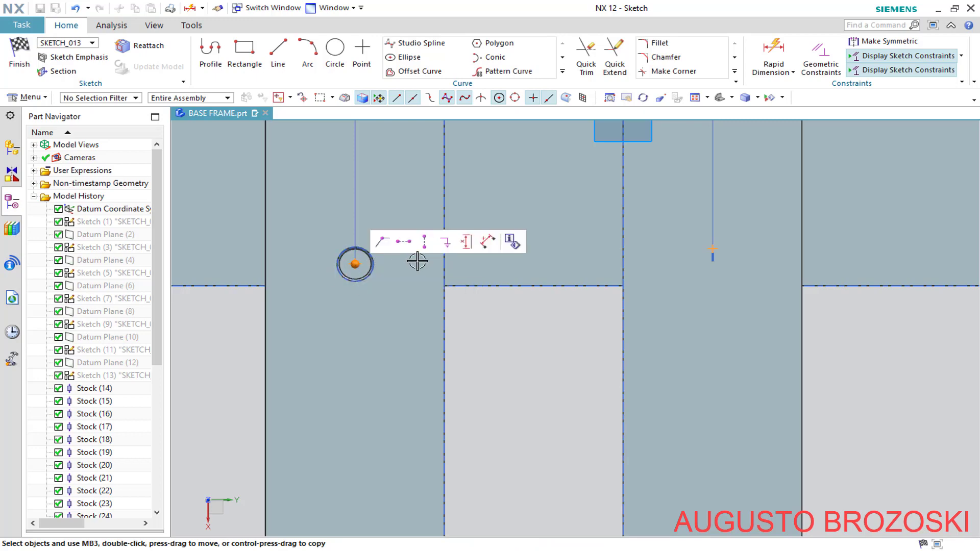
pyautogui.click(404, 242)
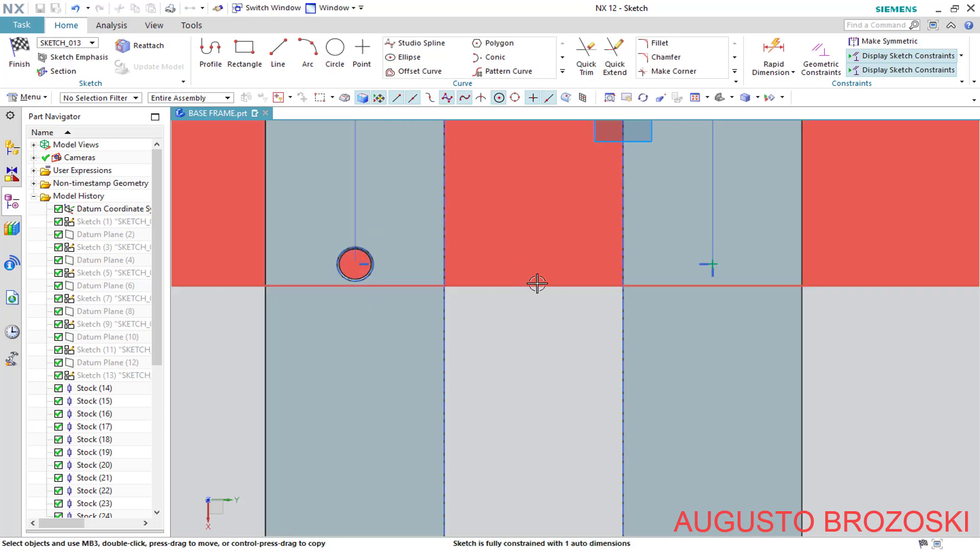
pyautogui.scroll(-5, 545, 274)
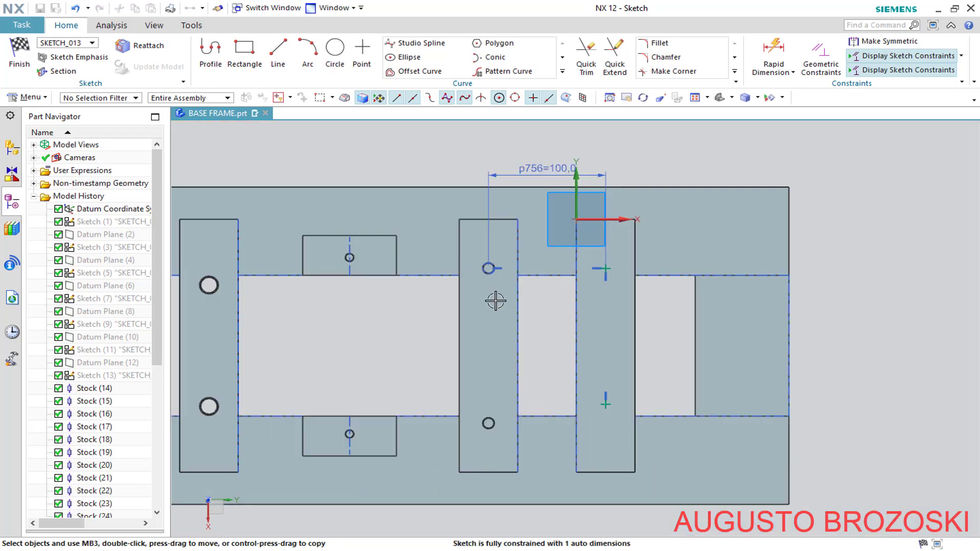
# Constrain the lower hole point to align horizontally with the lower hole center of the neighbouring cross support.
pyautogui.scroll(3, 553, 435)
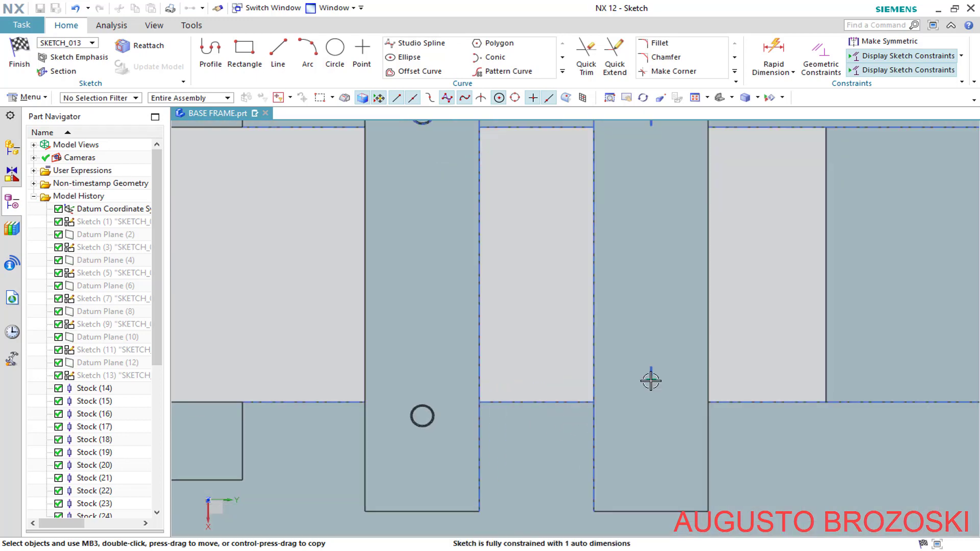
pyautogui.click(557, 397)
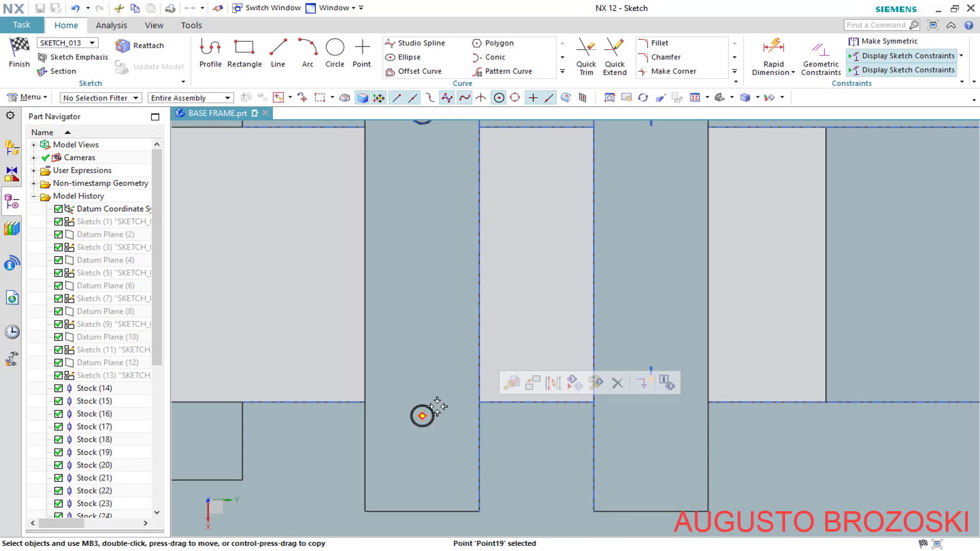
pyautogui.click(422, 415)
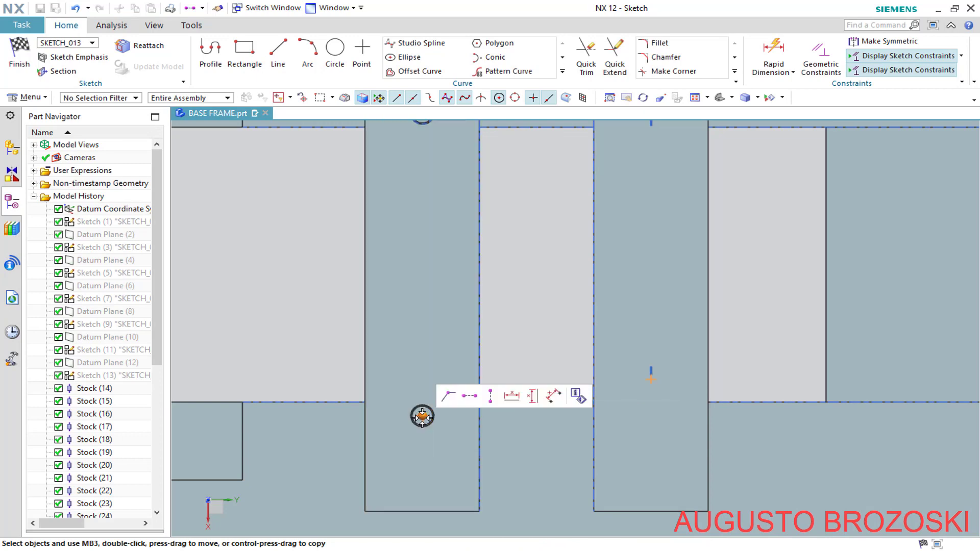
pyautogui.click(470, 395)
pyautogui.scroll(-2, 619, 379)
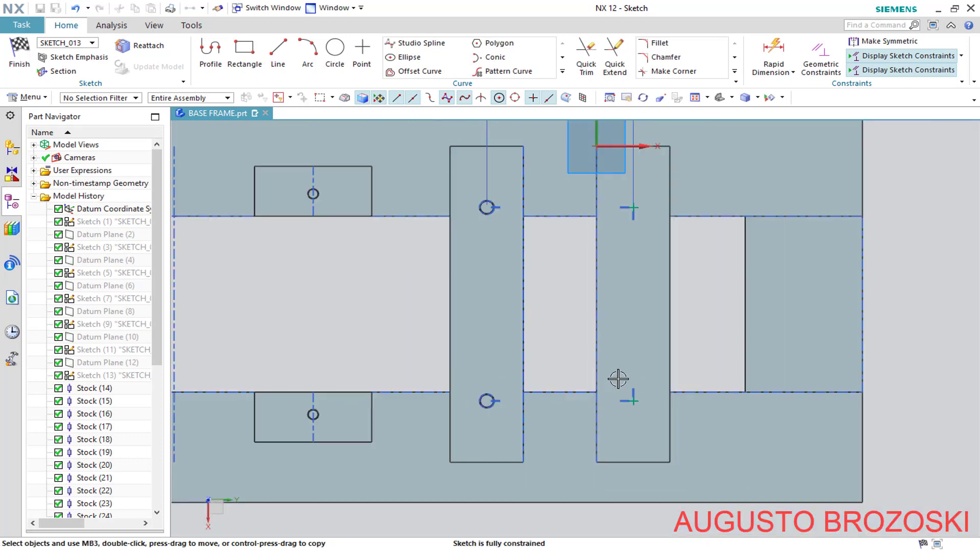
# Create the two M8 normal-fit clearance holes through the last cross support and save the part.
pyautogui.scroll(-2, 619, 380)
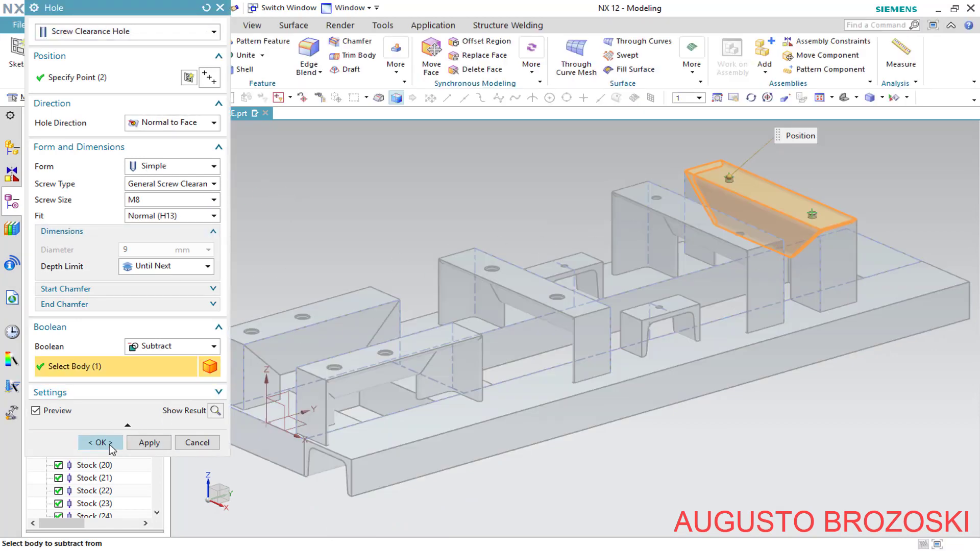
pyautogui.click(100, 443)
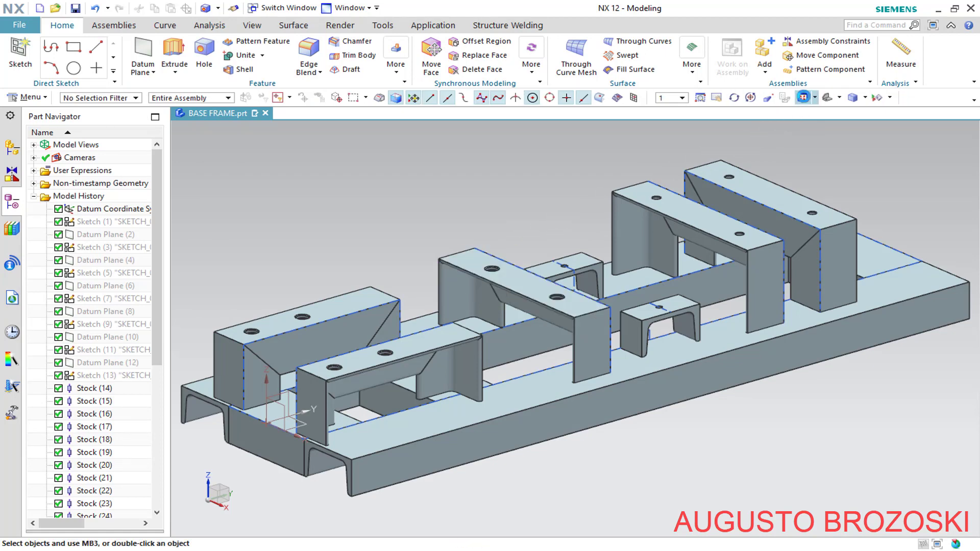
pyautogui.click(803, 97)
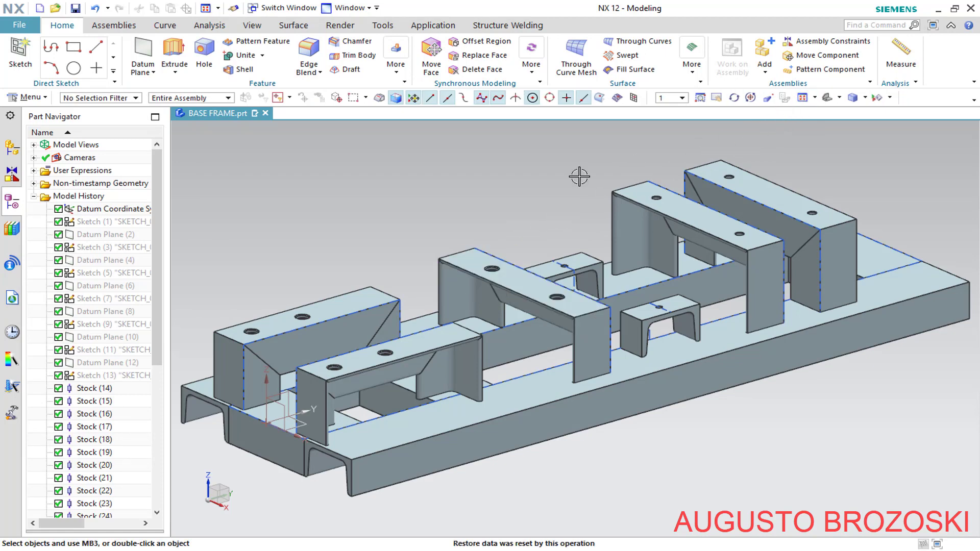
pyautogui.click(75, 8)
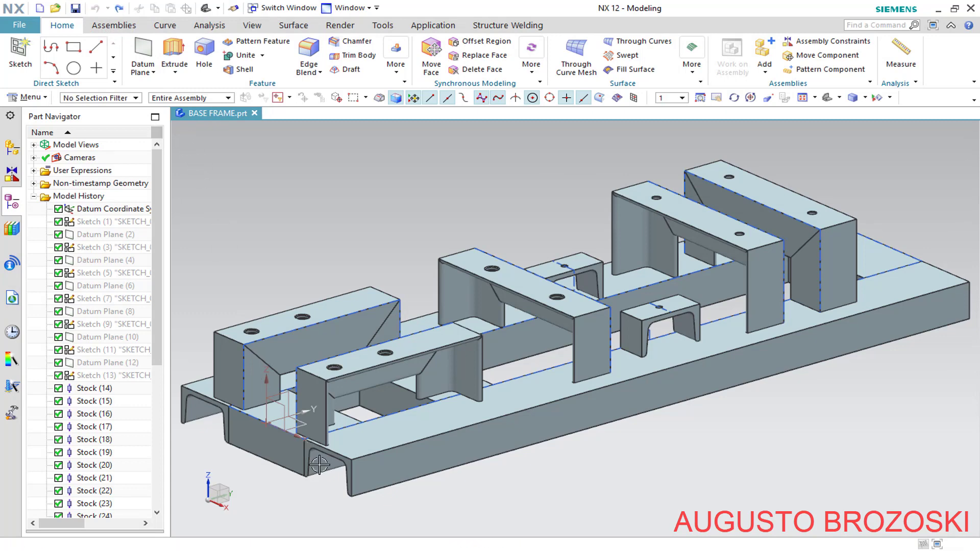
# Switch to the PDF drawing and examine the plan view and Detail C for the mounting plates' size and position.
pyautogui.hotkey('alt', 'Tab')
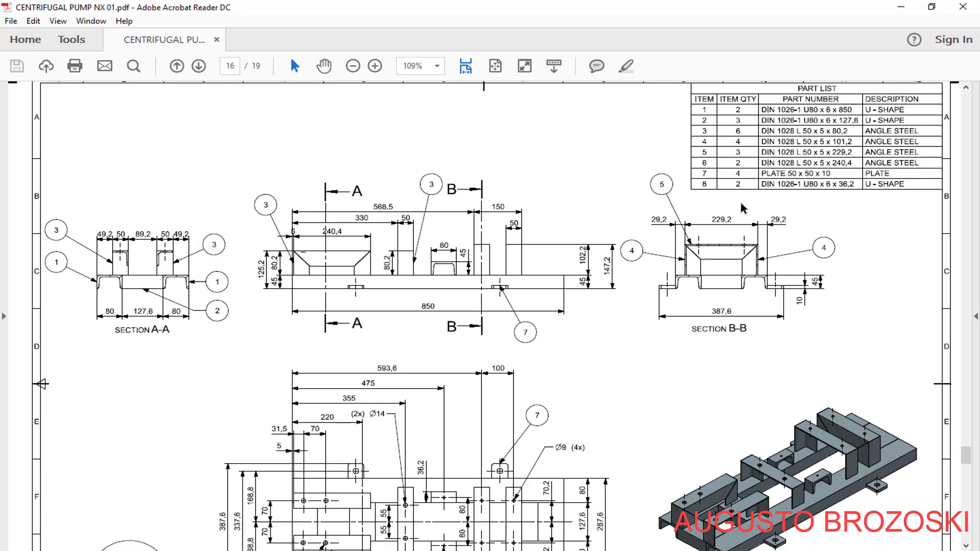
pyautogui.scroll(-9, 743, 208)
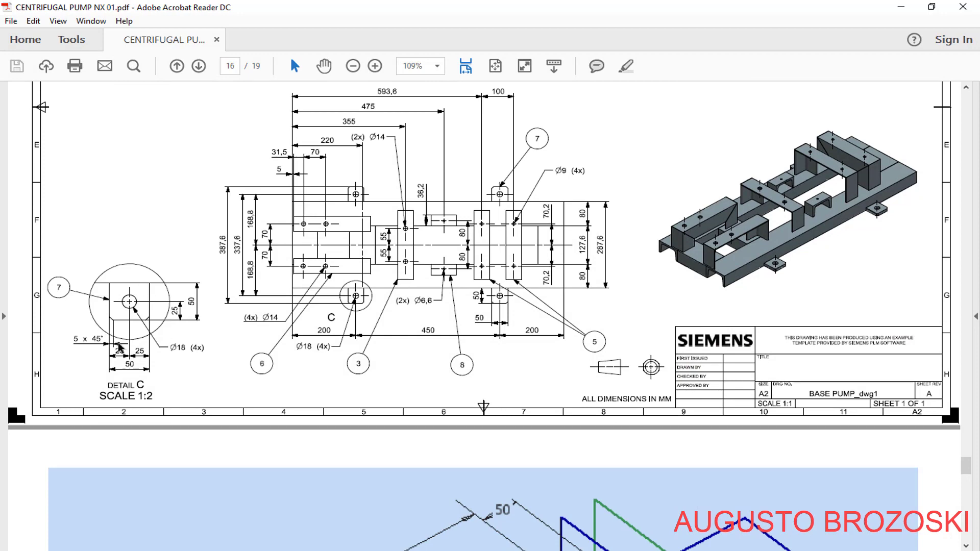
pyautogui.click(375, 70)
pyautogui.click(375, 70)
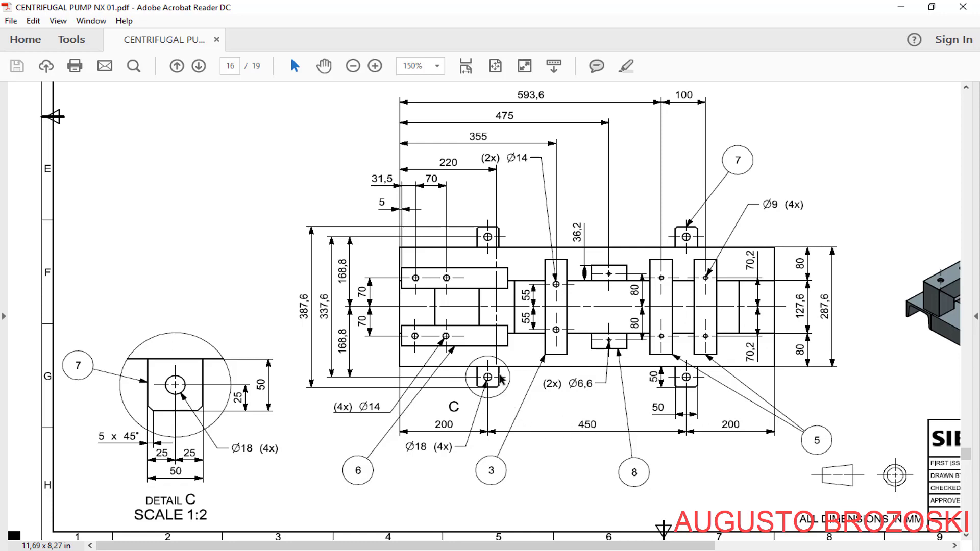
pyautogui.click(899, 9)
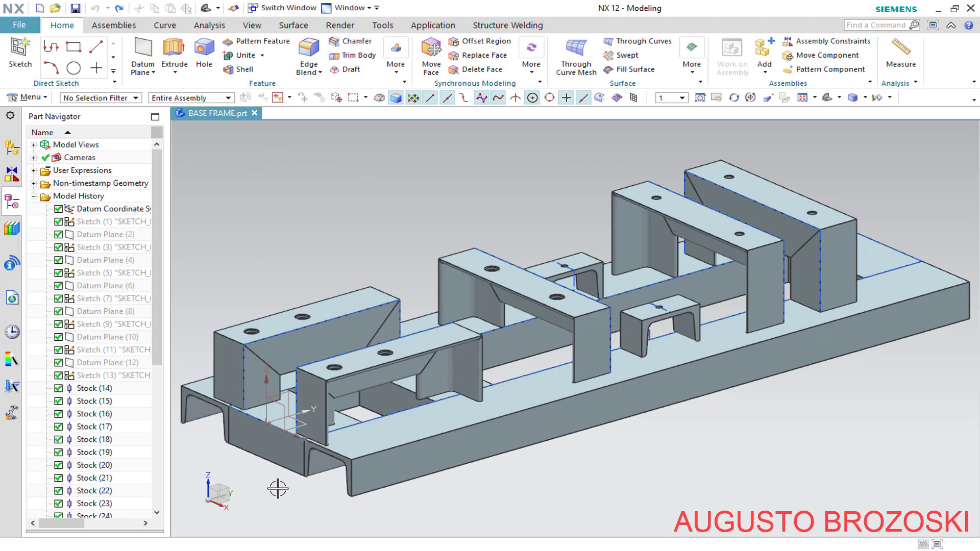
# Back in NX, measure the height of the long U-channel's outer vertical edge at the frame end.
pyautogui.scroll(3, 278, 489)
pyautogui.scroll(2, 336, 487)
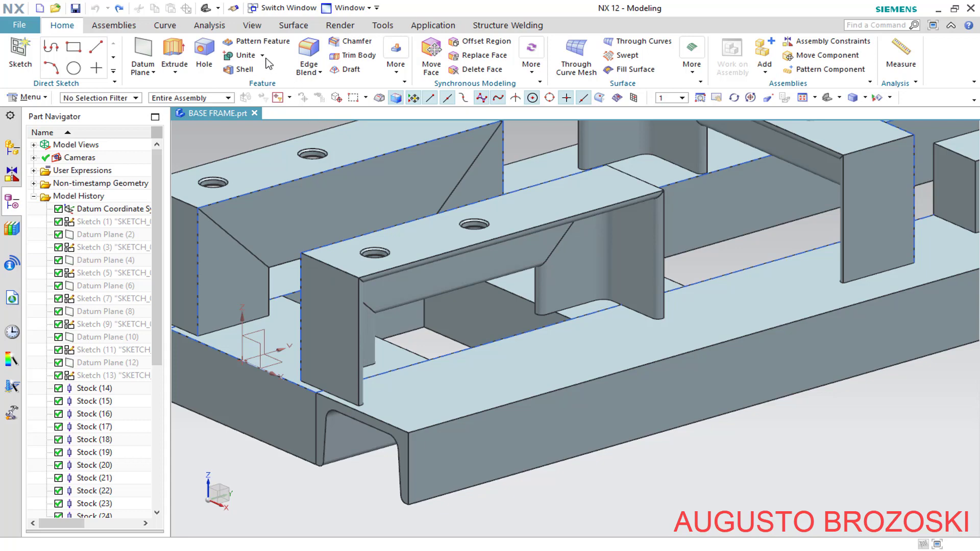
pyautogui.click(213, 29)
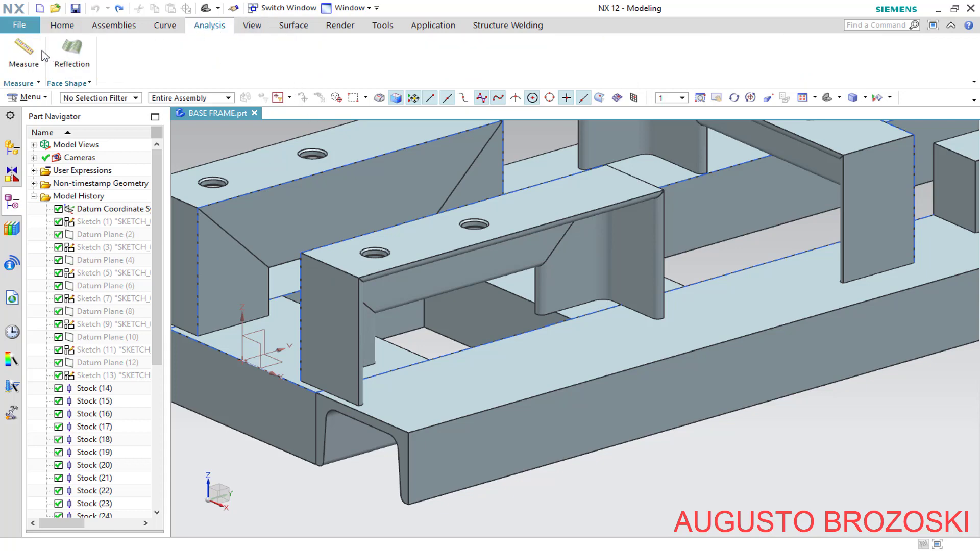
pyautogui.click(25, 53)
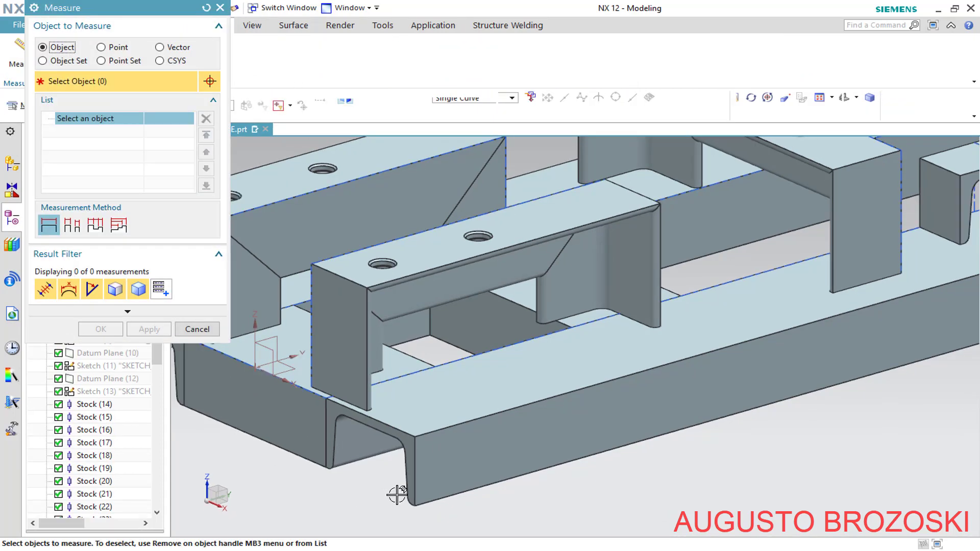
pyautogui.click(415, 466)
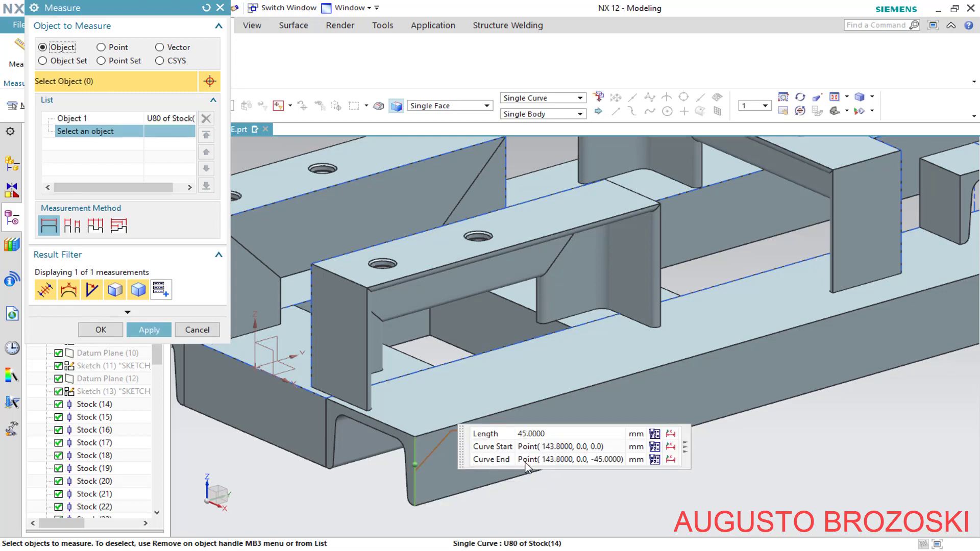
pyautogui.click(197, 330)
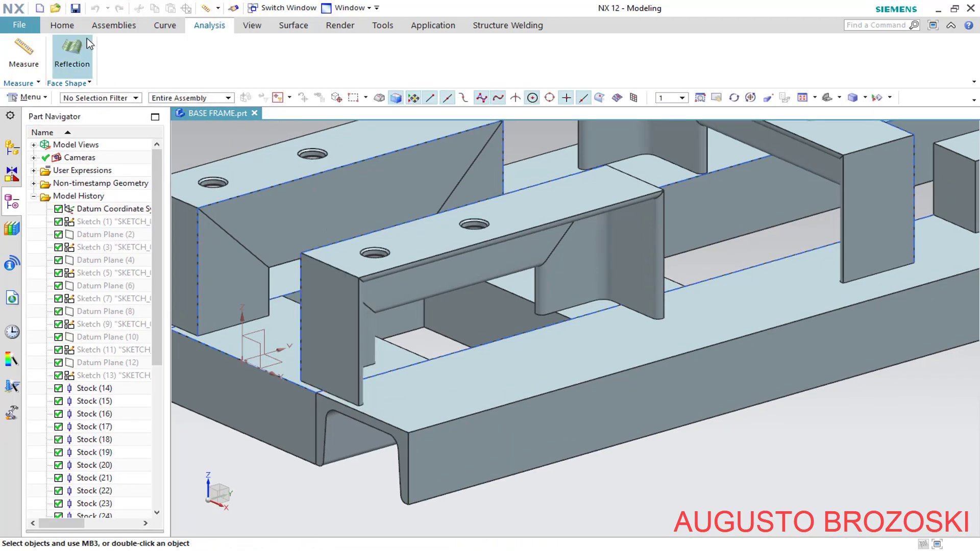
# Create an associative datum plane offset 45 mm below the XY plane of the datum coordinate system.
pyautogui.click(73, 28)
pyautogui.click(143, 51)
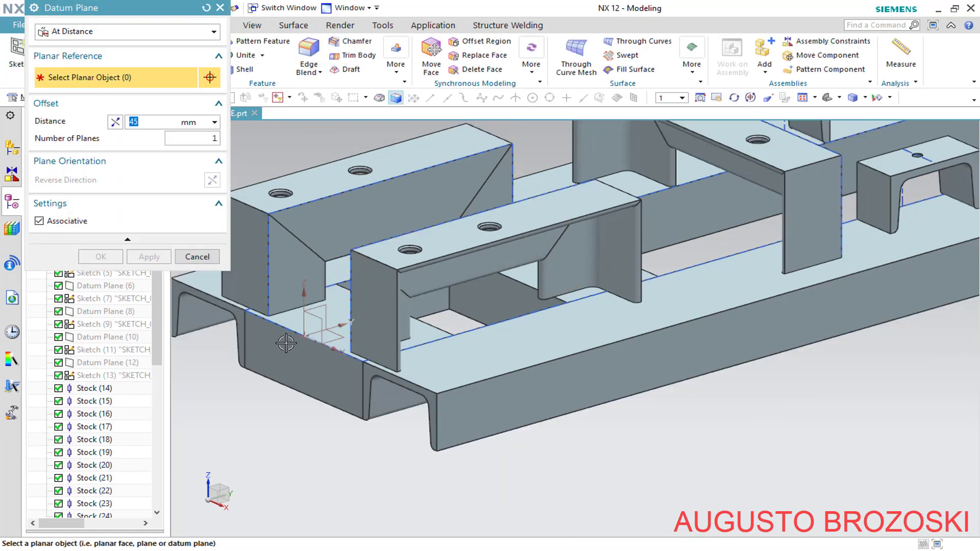
pyautogui.scroll(4, 286, 343)
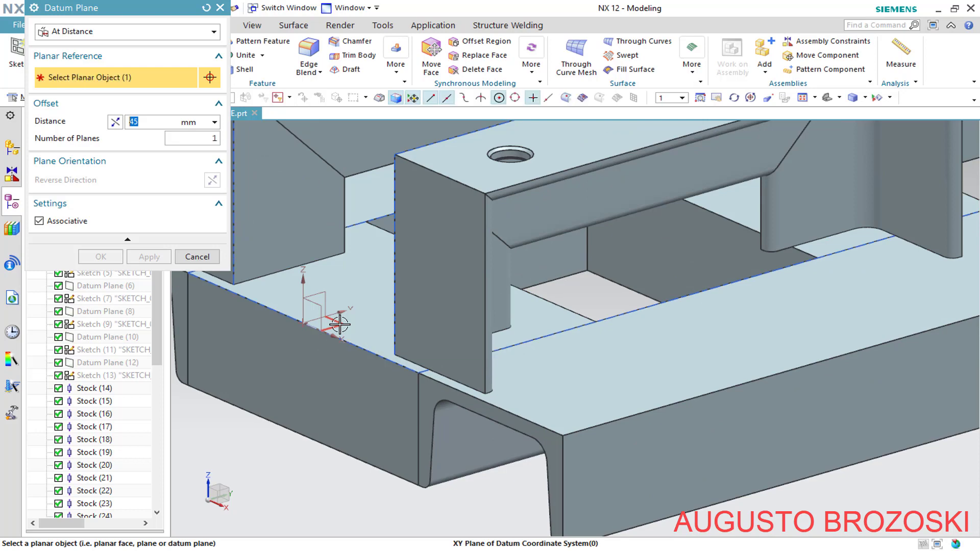
pyautogui.click(339, 325)
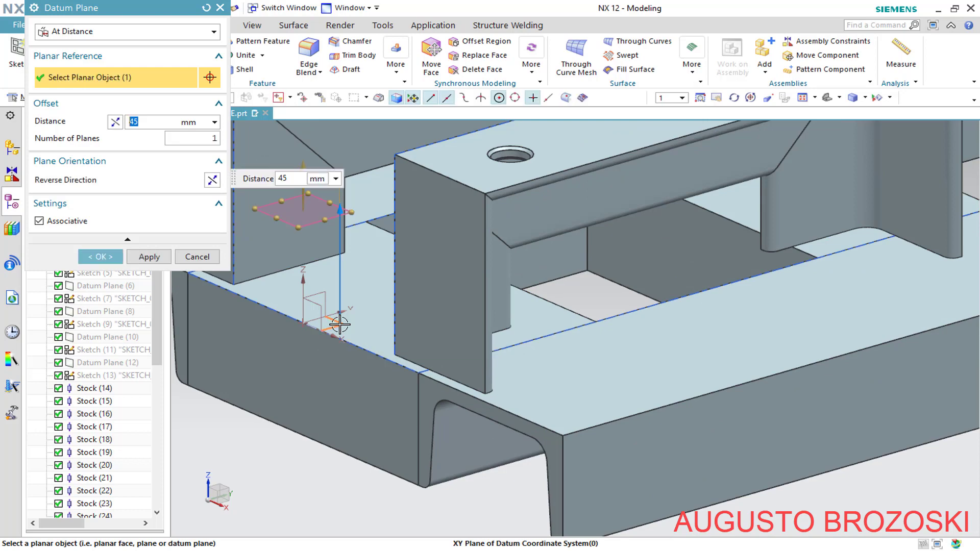
pyautogui.click(116, 122)
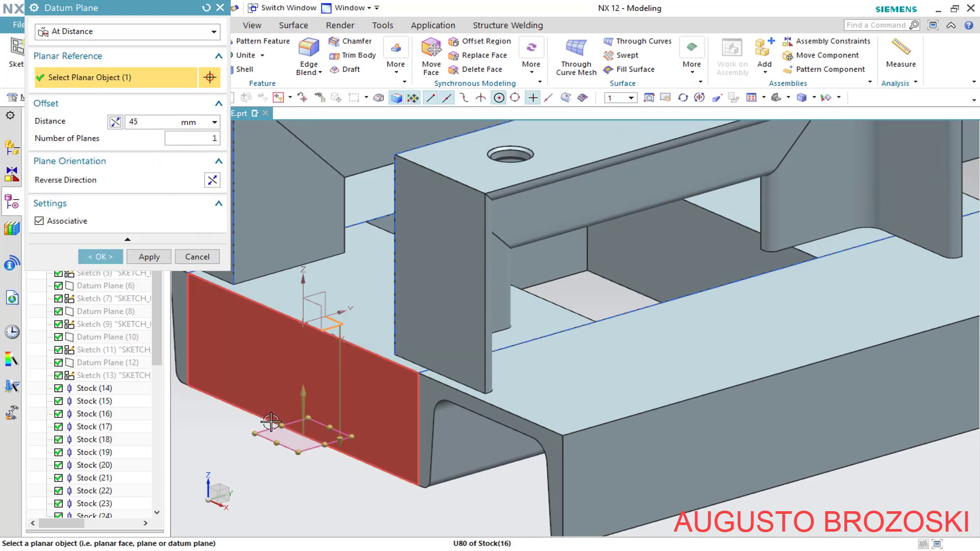
pyautogui.click(101, 257)
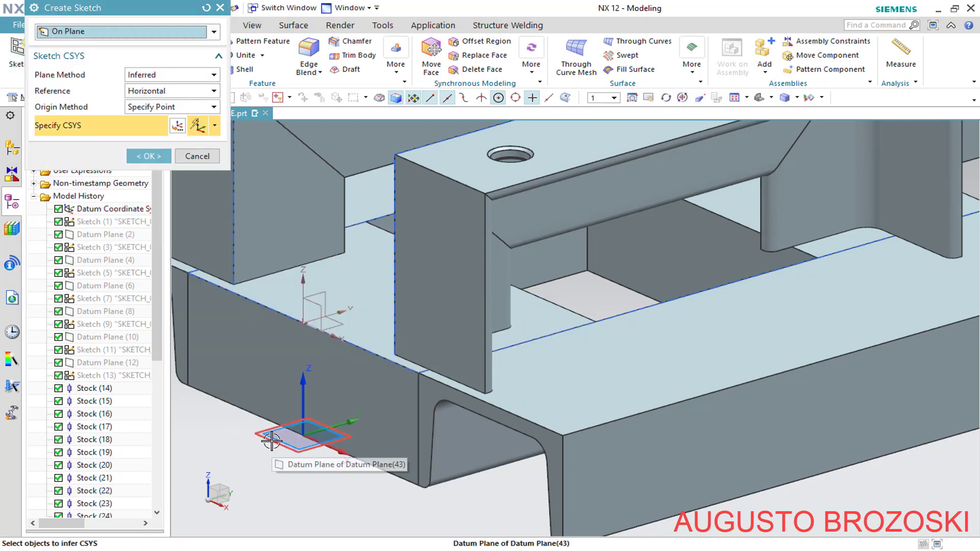
# Start a sketch on the offset datum plane and draw a rectangle about 30 by 25 mm outward from the +X side channel's outer edge.
pyautogui.click(146, 156)
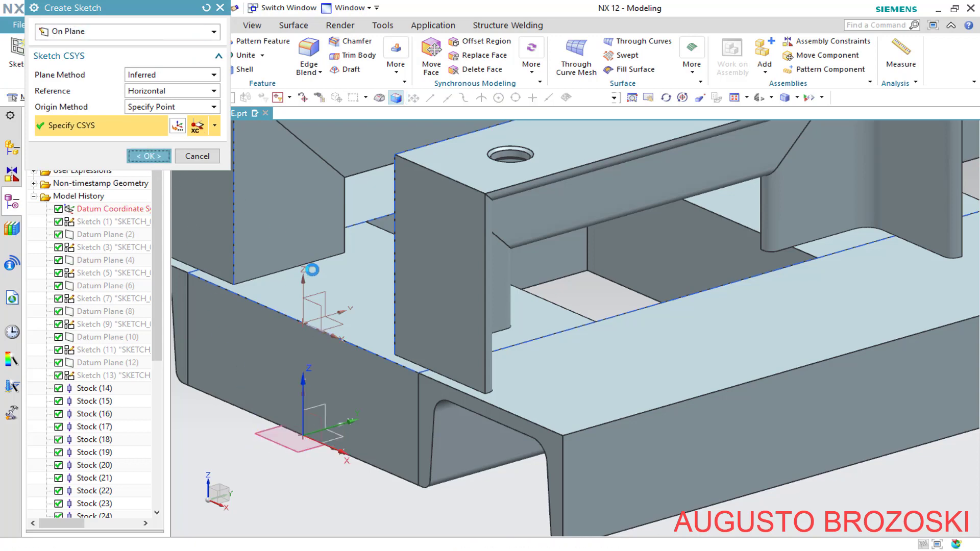
pyautogui.scroll(-6, 340, 355)
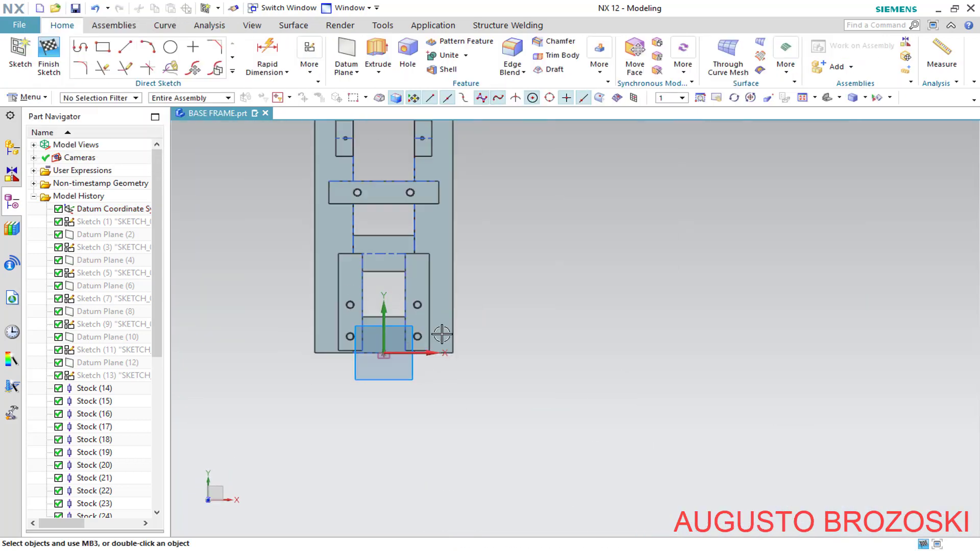
pyautogui.scroll(2, 481, 305)
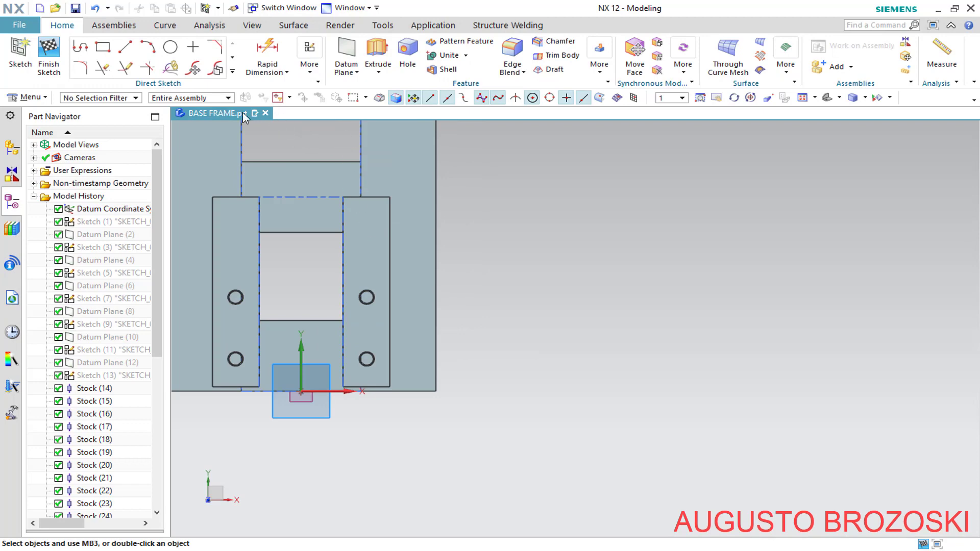
pyautogui.click(103, 48)
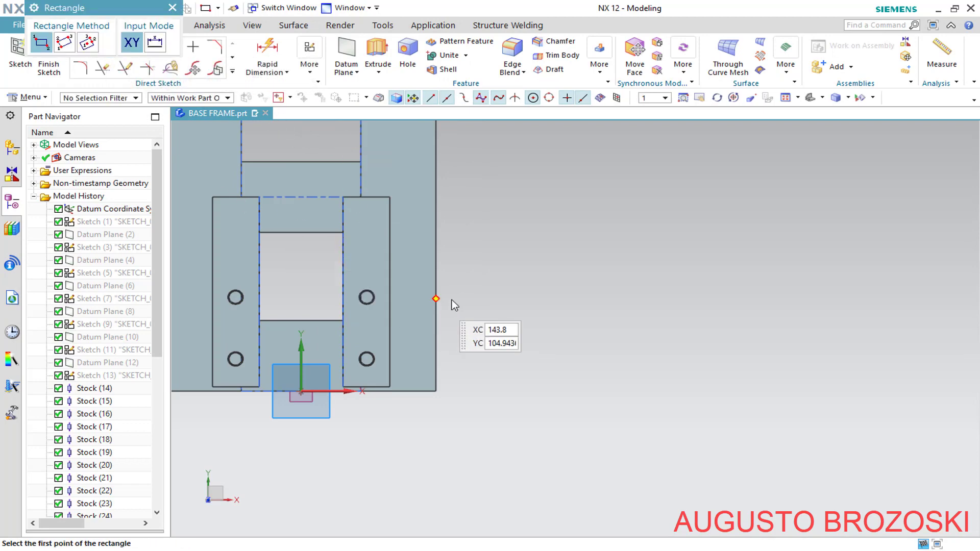
pyautogui.scroll(2, 470, 298)
pyautogui.click(418, 265)
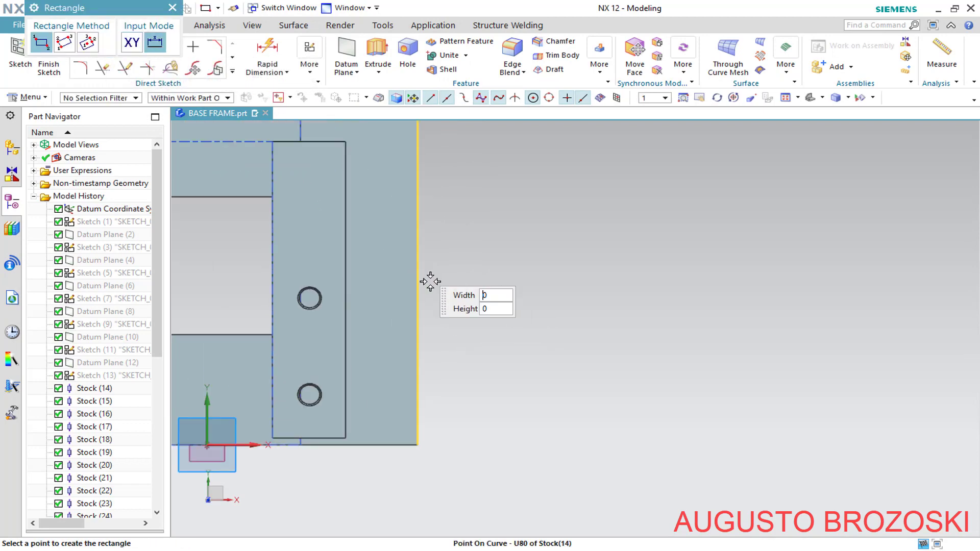
pyautogui.click(460, 299)
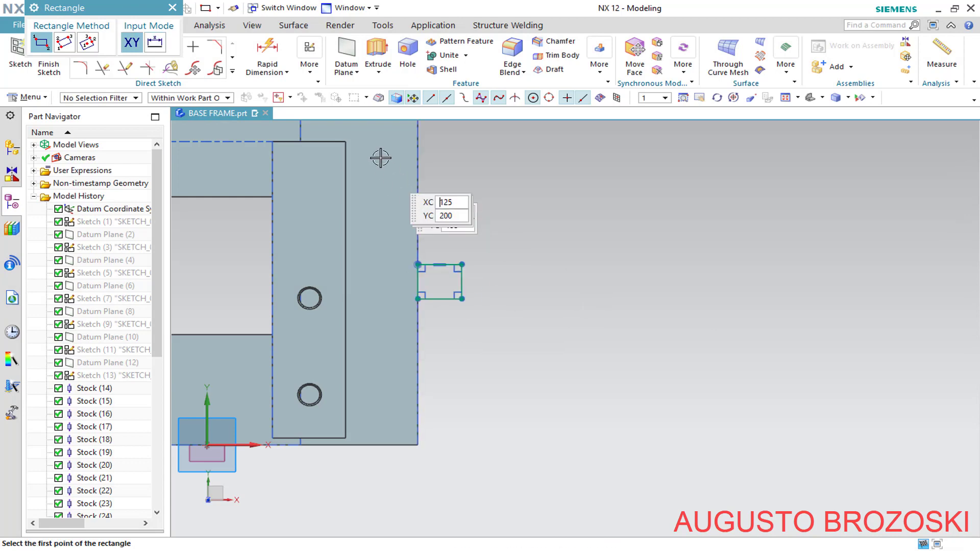
# Dimension the plate rectangle's length along the channel edge as 50 mm.
pyautogui.click(255, 74)
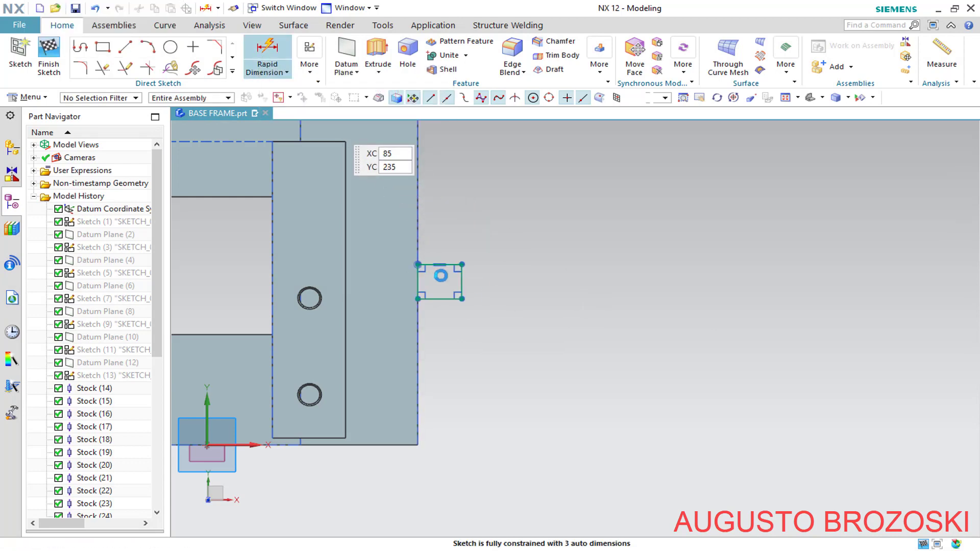
pyautogui.scroll(1, 441, 276)
pyautogui.scroll(3, 441, 275)
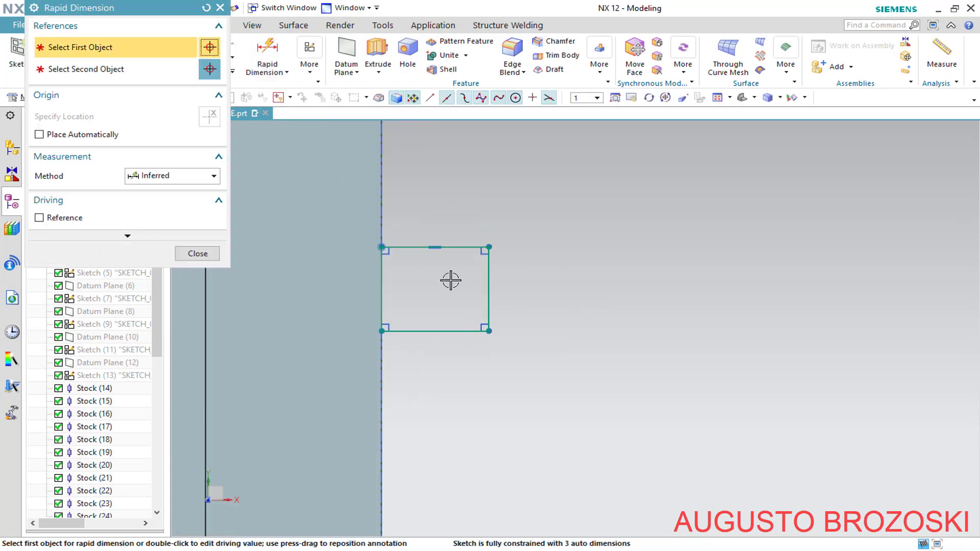
pyautogui.click(491, 274)
pyautogui.click(571, 283)
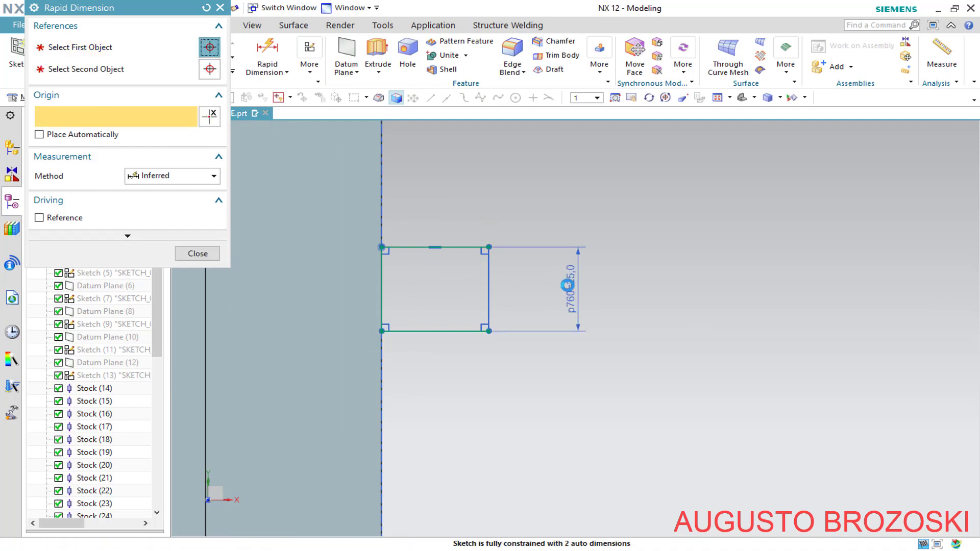
pyautogui.write('50')
pyautogui.press('Return')
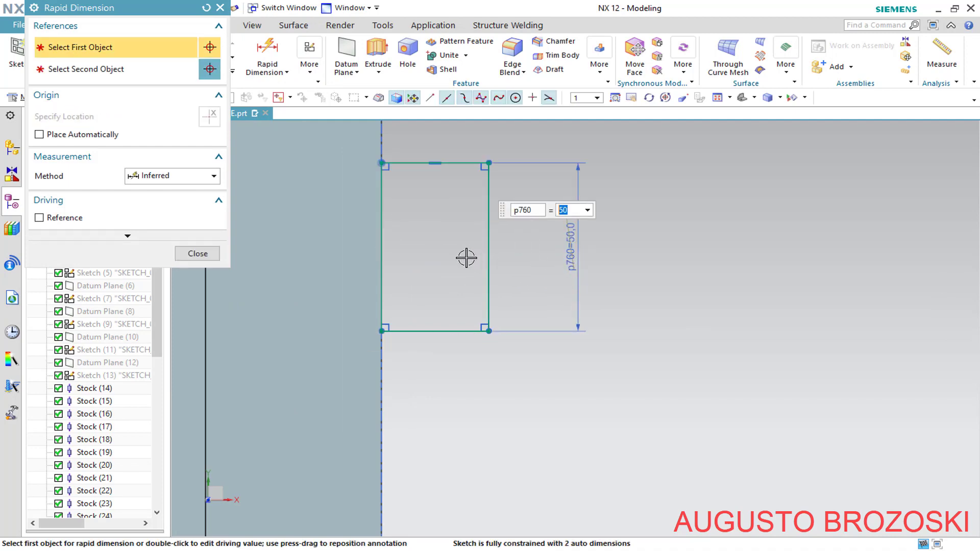
# Dimension the plate rectangle's width outward from the channel edge as 50 mm.
pyautogui.click(457, 331)
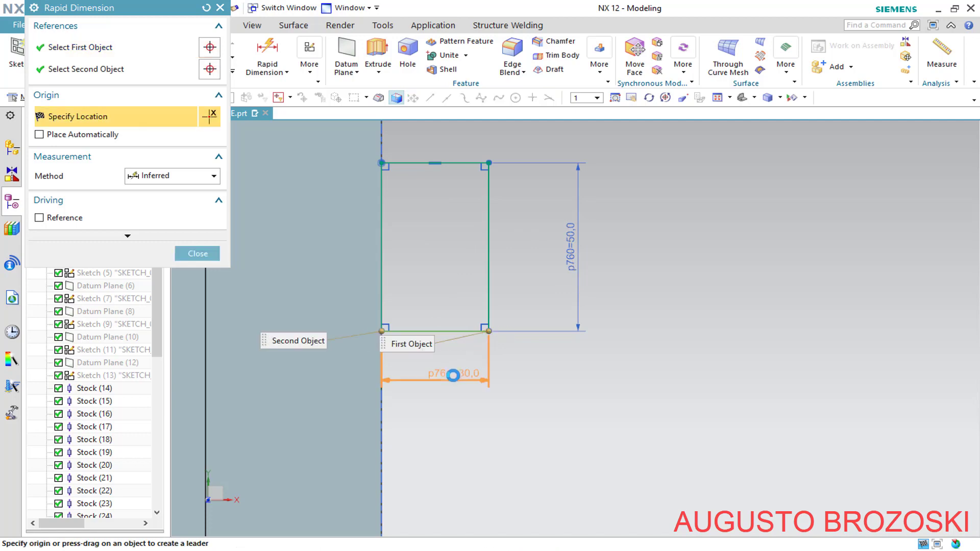
pyautogui.click(452, 380)
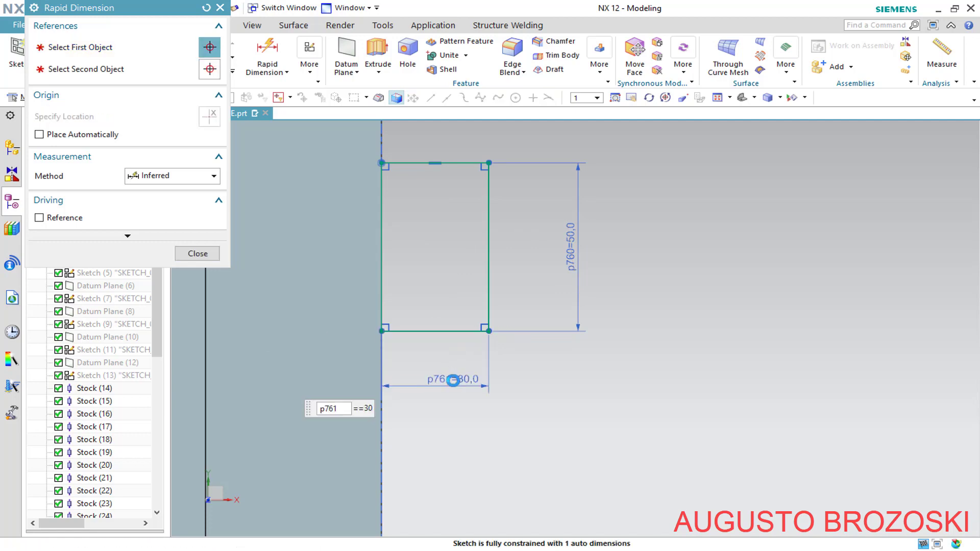
pyautogui.write('50')
pyautogui.press('Return')
pyautogui.scroll(2, 453, 380)
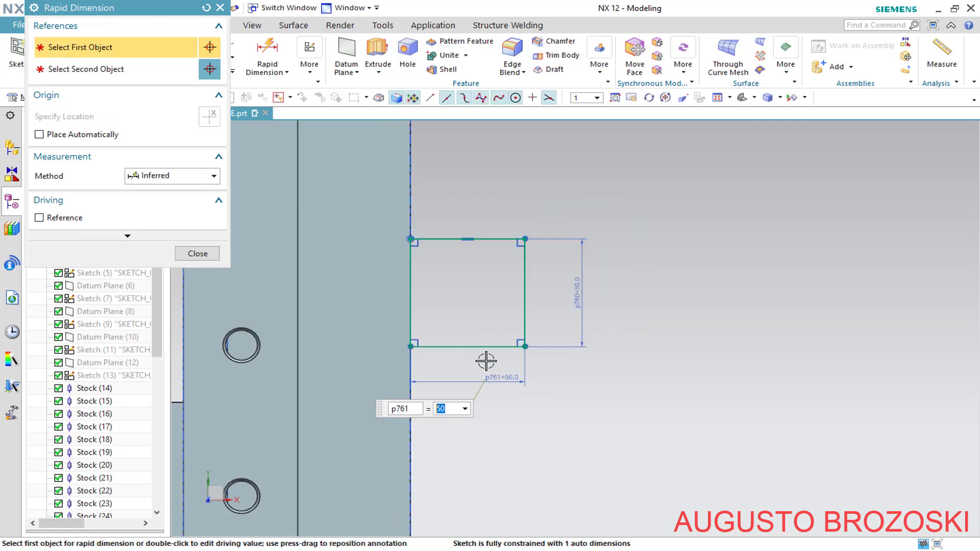
# Dimension the distance along Y from the sketch origin to the midpoint of the plate rectangle's outer side as 200 mm, per the PDF drawing.
pyautogui.click(524, 292)
pyautogui.scroll(2, 542, 301)
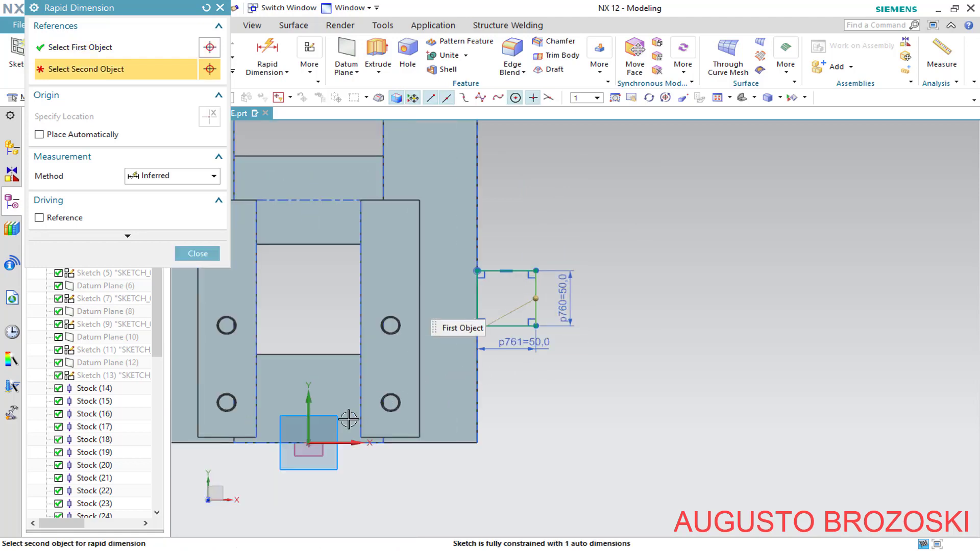
pyautogui.click(308, 443)
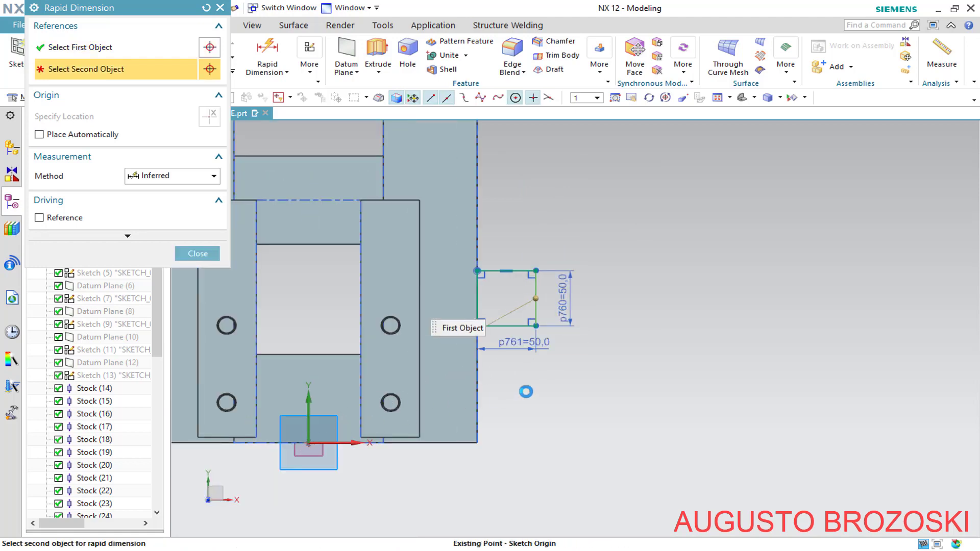
pyautogui.click(635, 357)
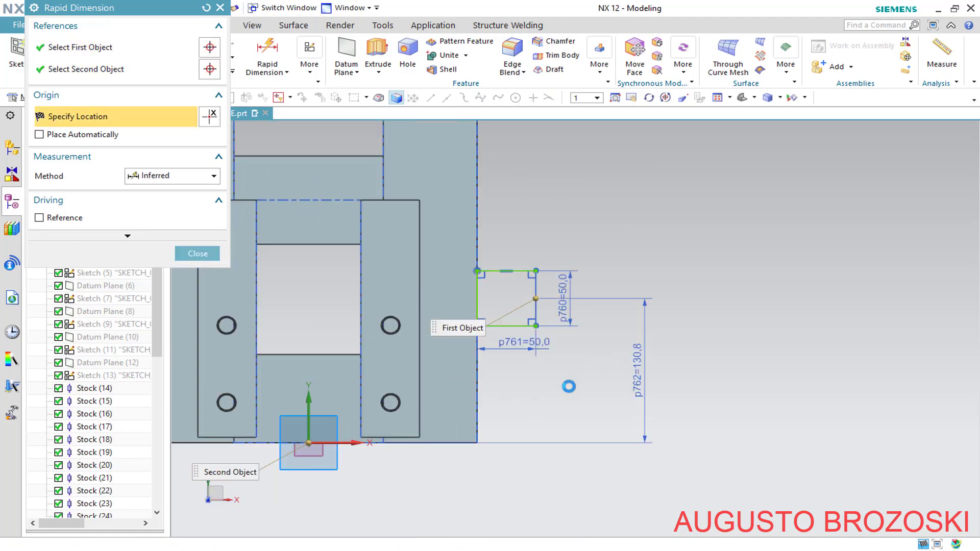
pyautogui.hotkey('alt', 'Tab')
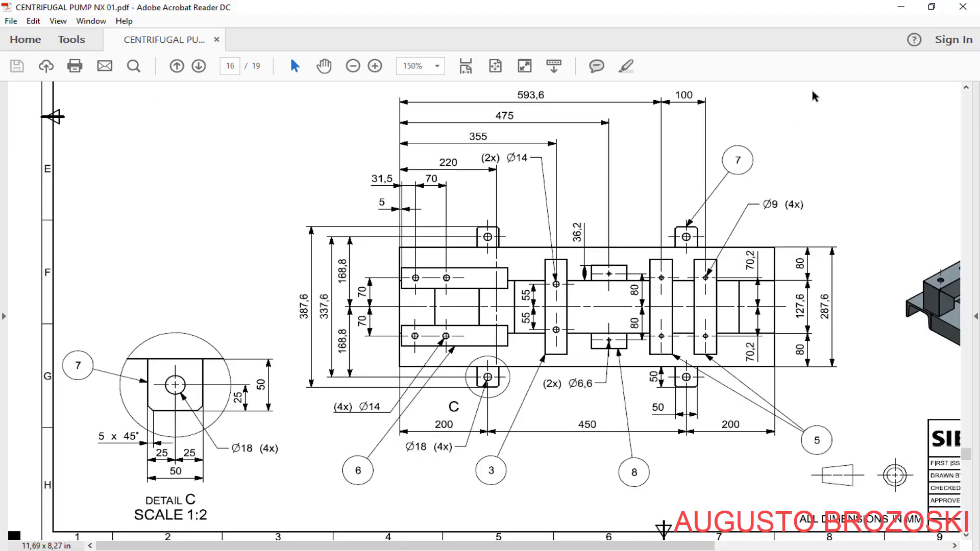
pyautogui.click(900, 7)
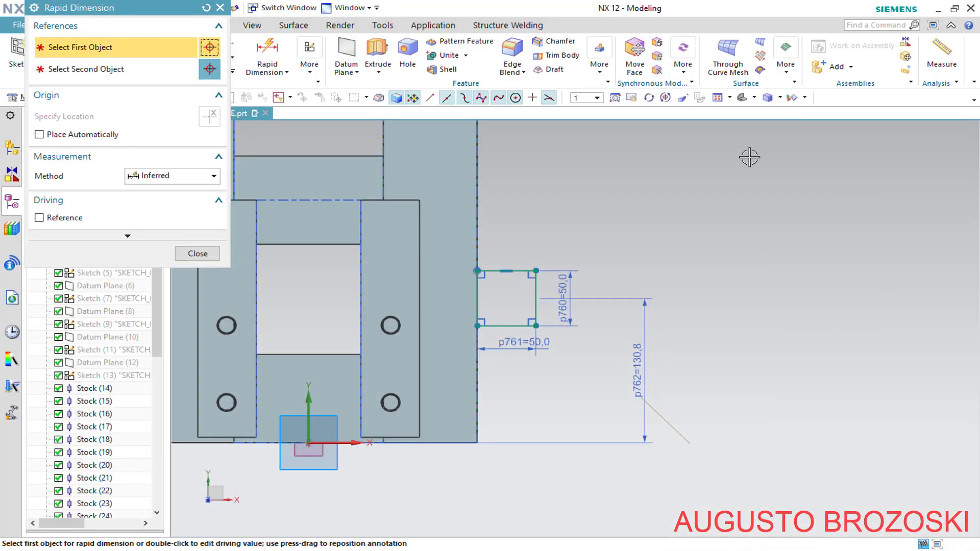
pyautogui.doubleClick(640, 369)
pyautogui.write('200')
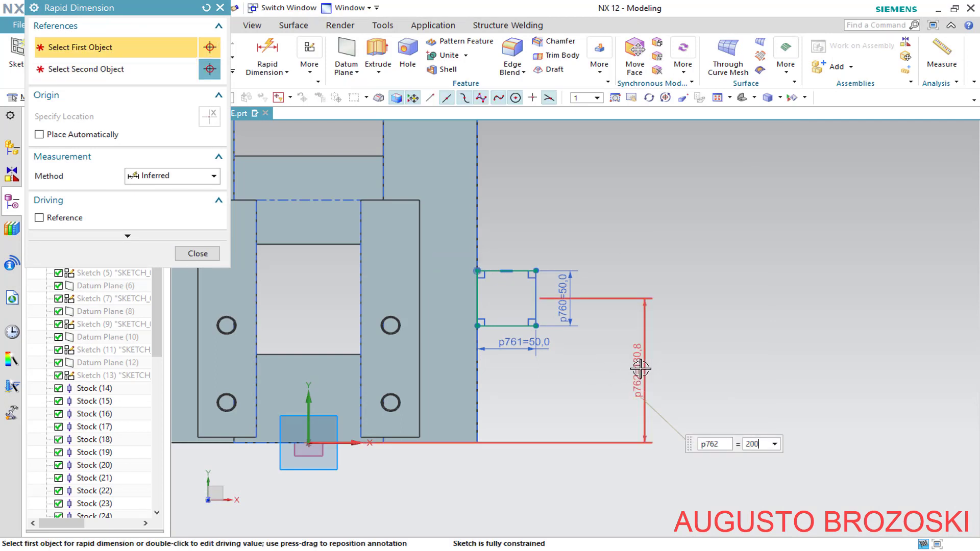
pyautogui.press('Return')
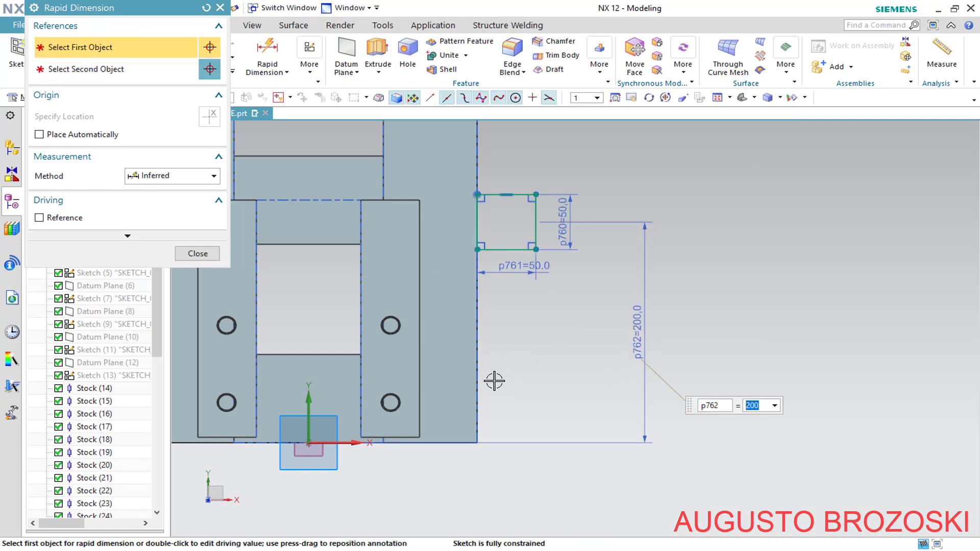
pyautogui.scroll(-2, 495, 379)
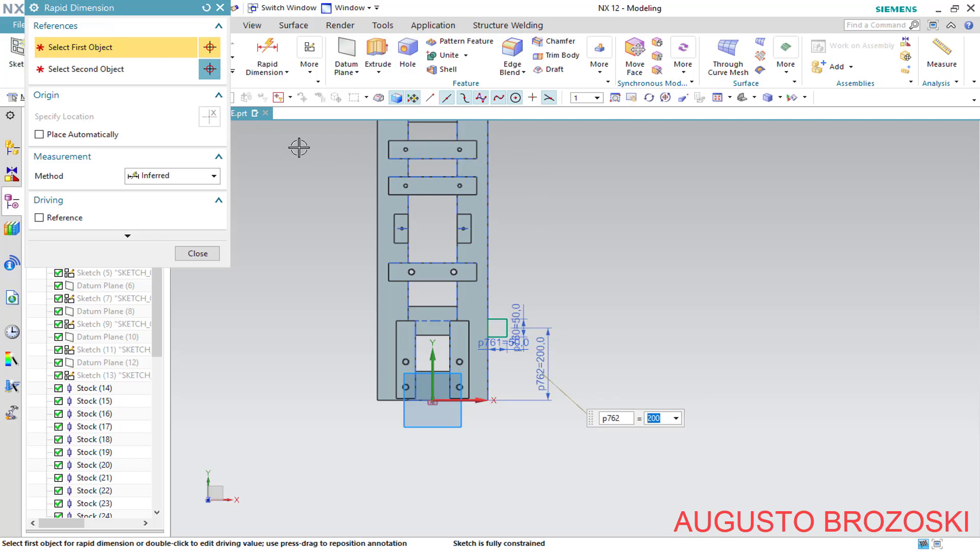
pyautogui.click(198, 254)
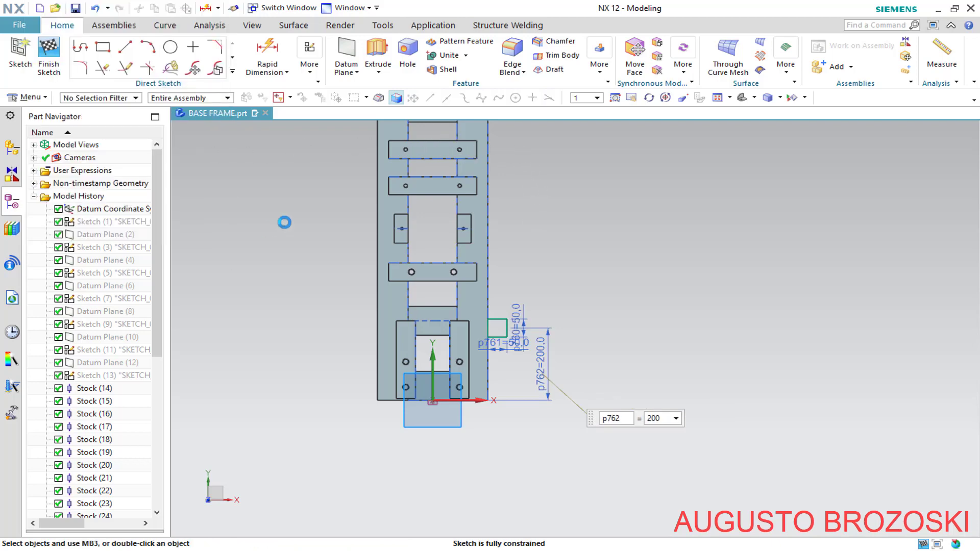
# Draw a second, slightly smaller rectangle outward from the +X side channel's outer edge, farther along +Y than the first plate rectangle.
pyautogui.click(104, 48)
pyautogui.scroll(2, 516, 194)
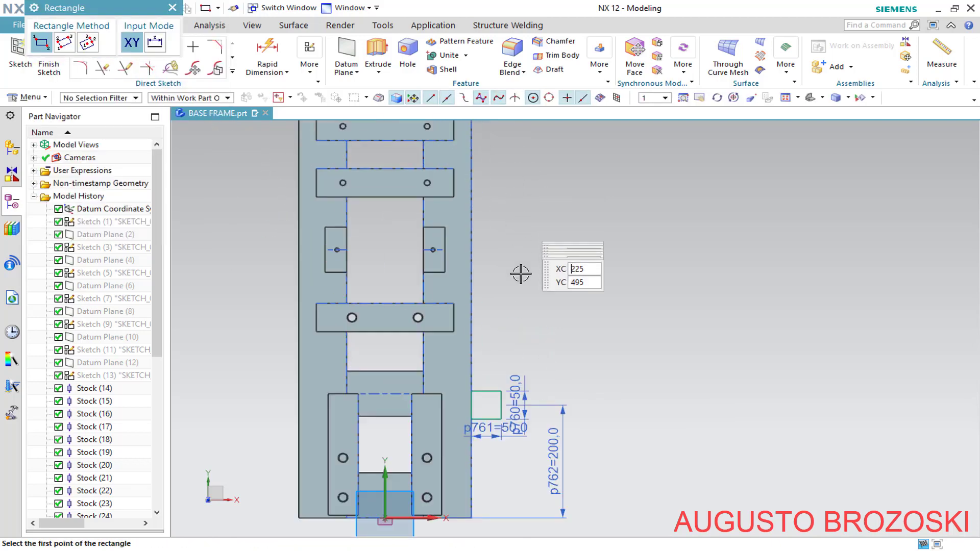
pyautogui.scroll(2, 525, 376)
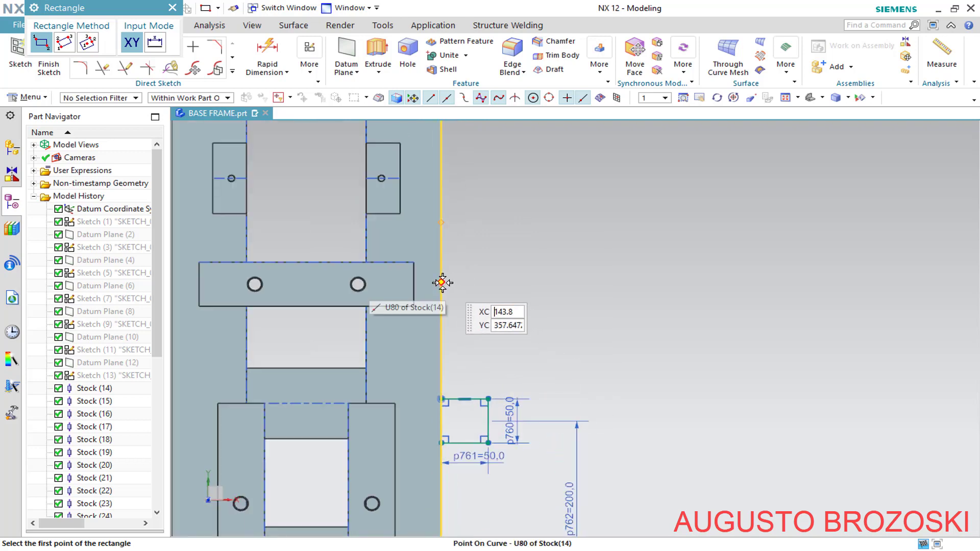
pyautogui.click(442, 304)
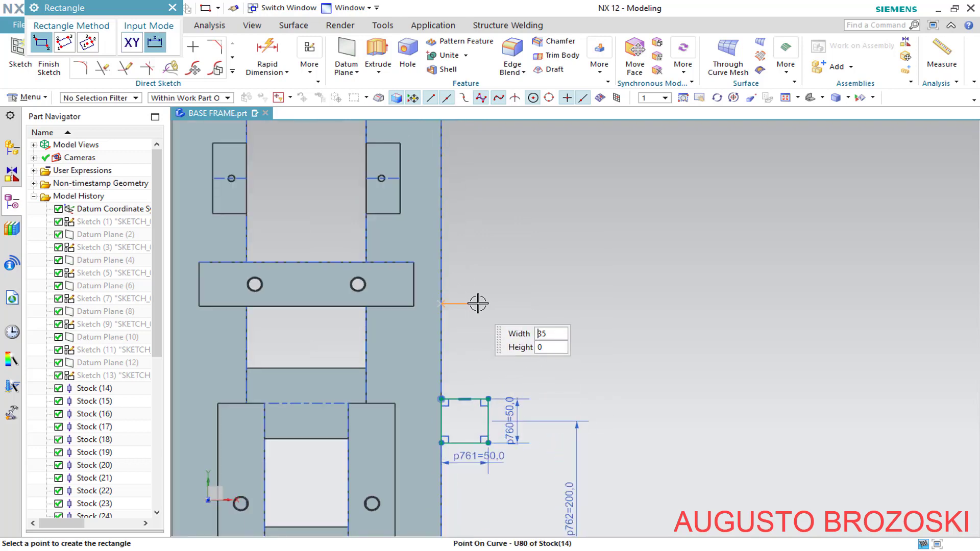
pyautogui.click(485, 341)
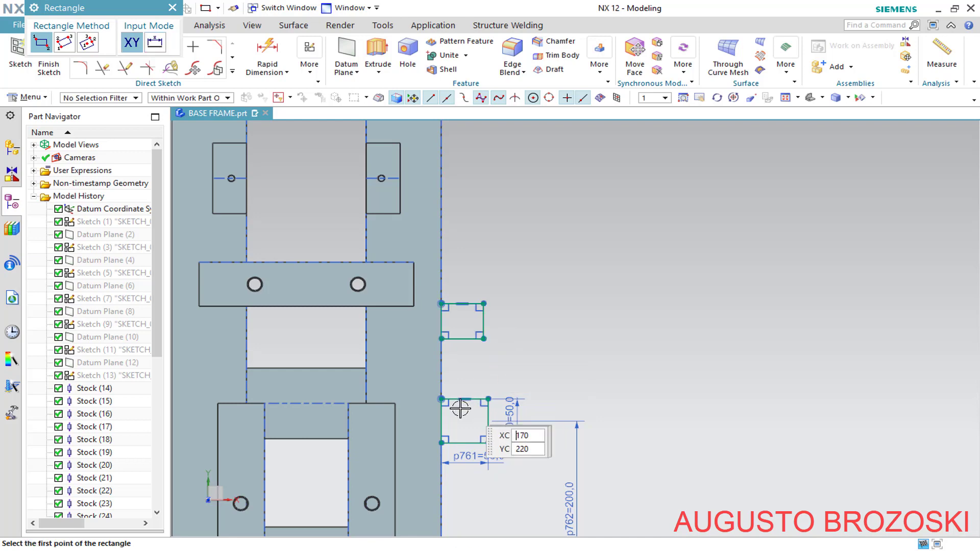
pyautogui.scroll(3, 457, 406)
pyautogui.press('Escape')
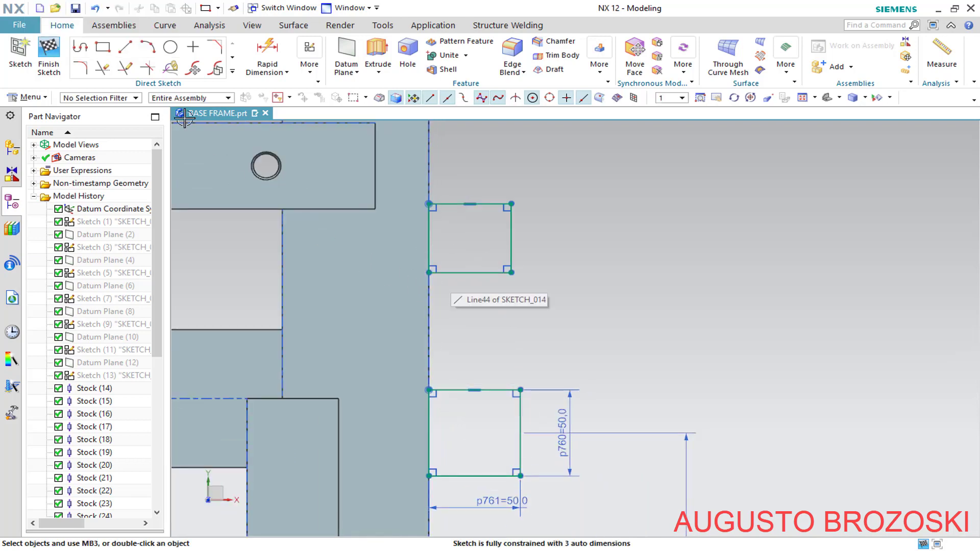
# Apply equal-length constraints between the two plate rectangles, matching both their widths and their lengths along the channel.
pyautogui.click(448, 273)
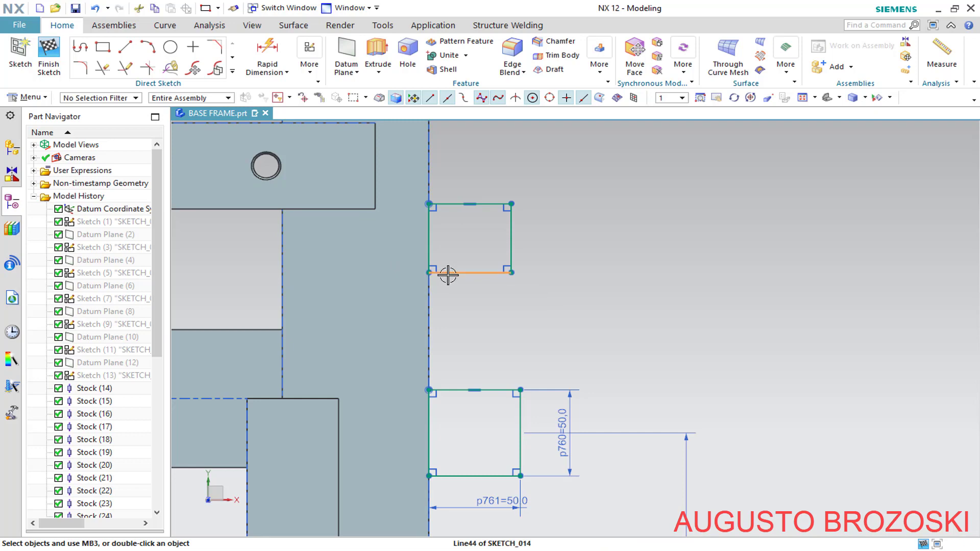
pyautogui.click(448, 389)
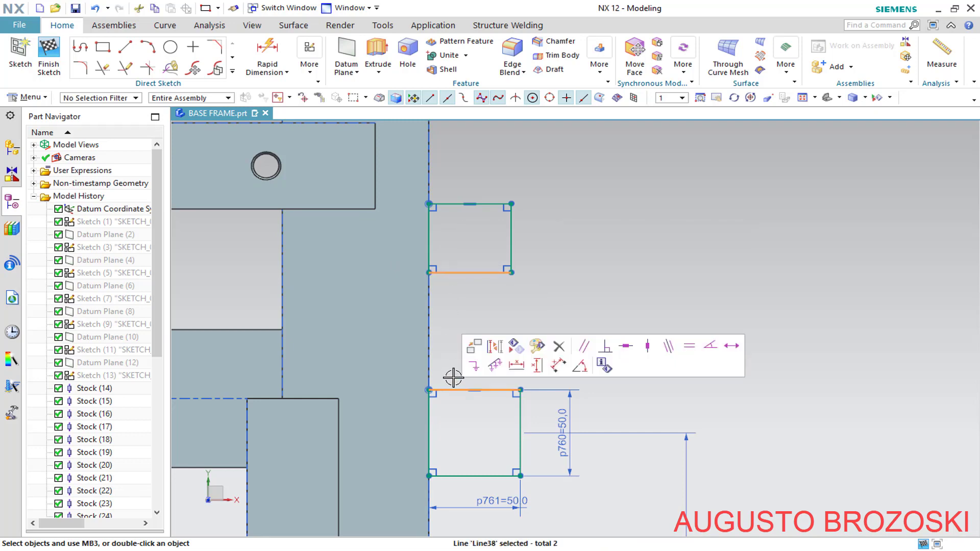
pyautogui.click(688, 347)
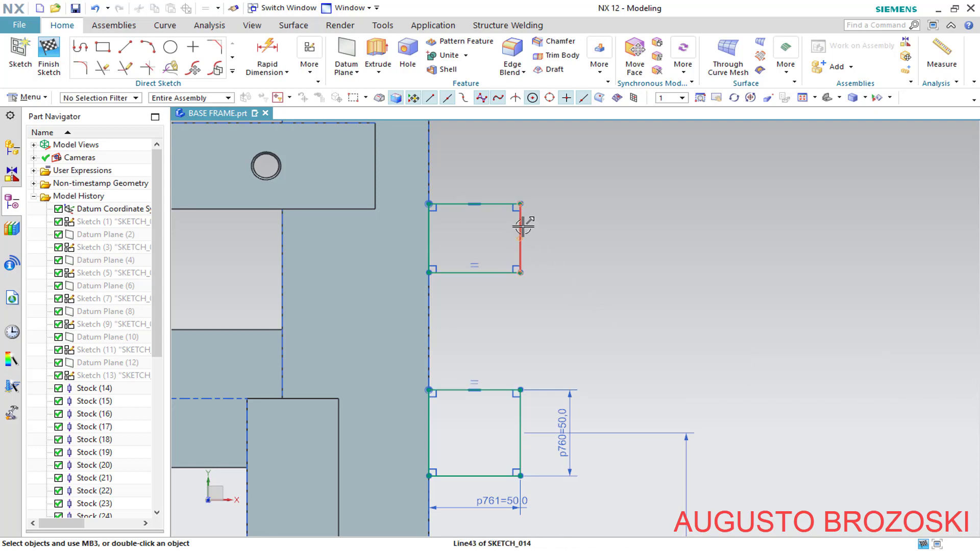
pyautogui.click(521, 227)
pyautogui.click(520, 407)
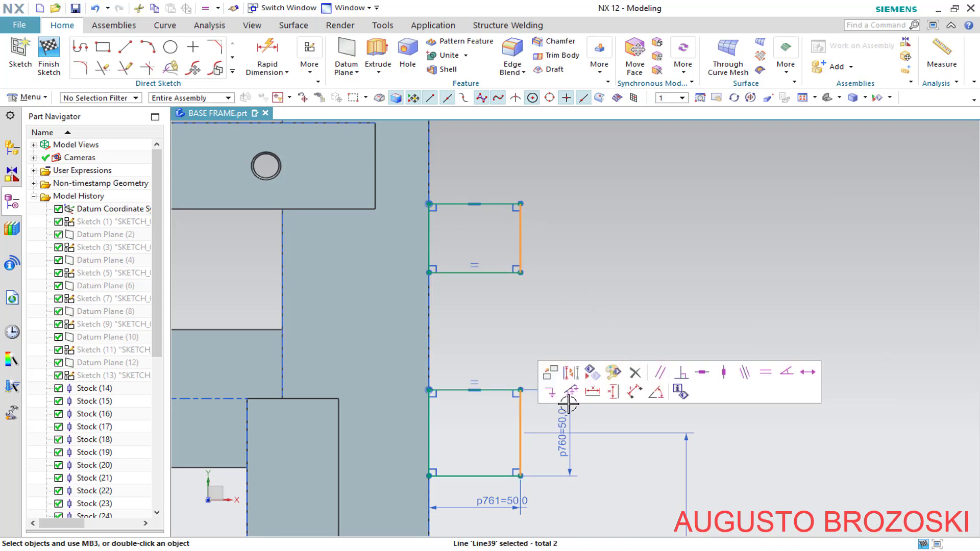
pyautogui.click(765, 374)
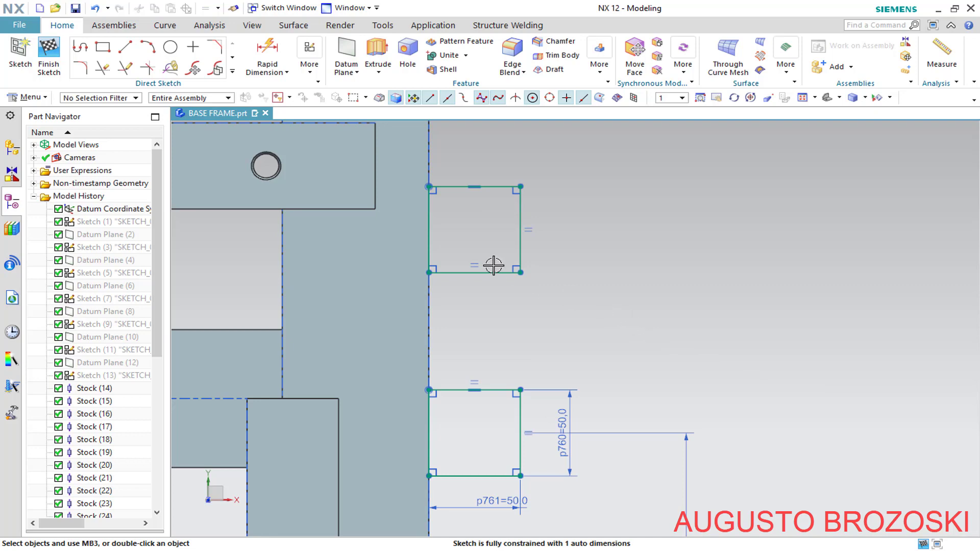
# Dimension the centre-to-centre spacing of the two plate rectangles along the channel as 450 mm, per the PDF drawing.
pyautogui.click(266, 55)
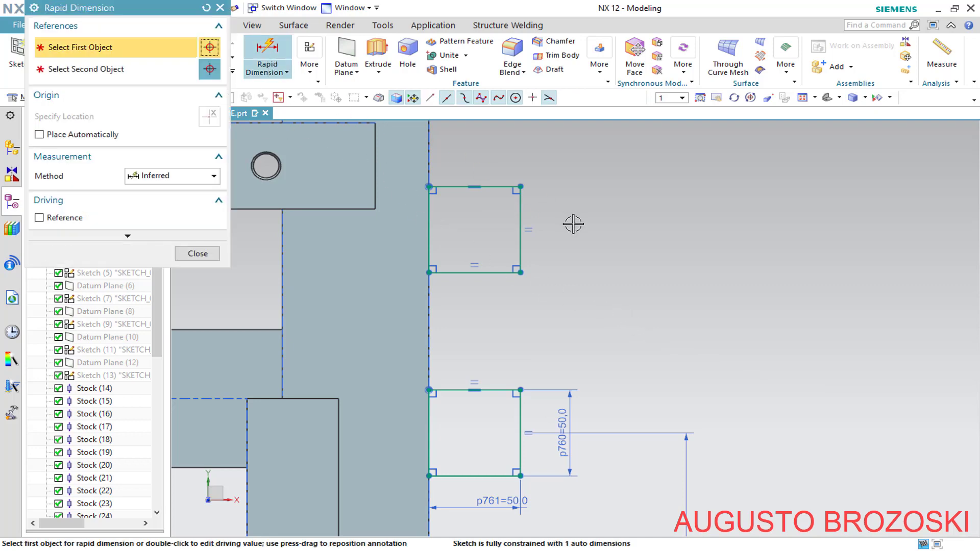
pyautogui.click(519, 224)
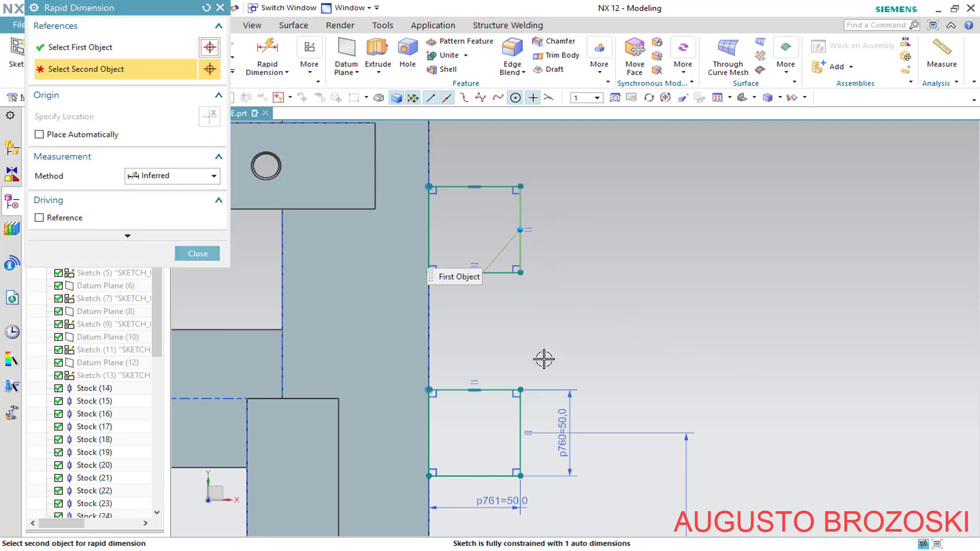
pyautogui.click(520, 431)
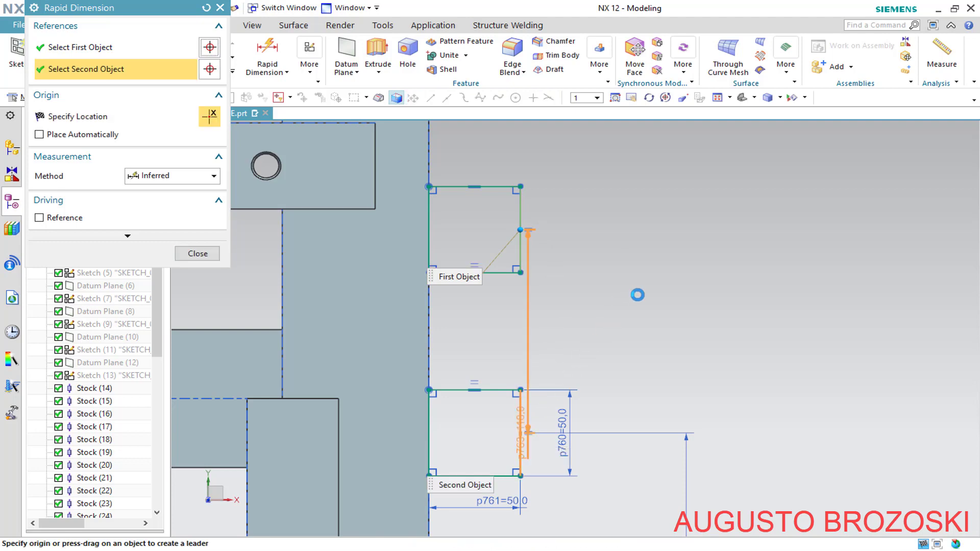
pyautogui.click(655, 294)
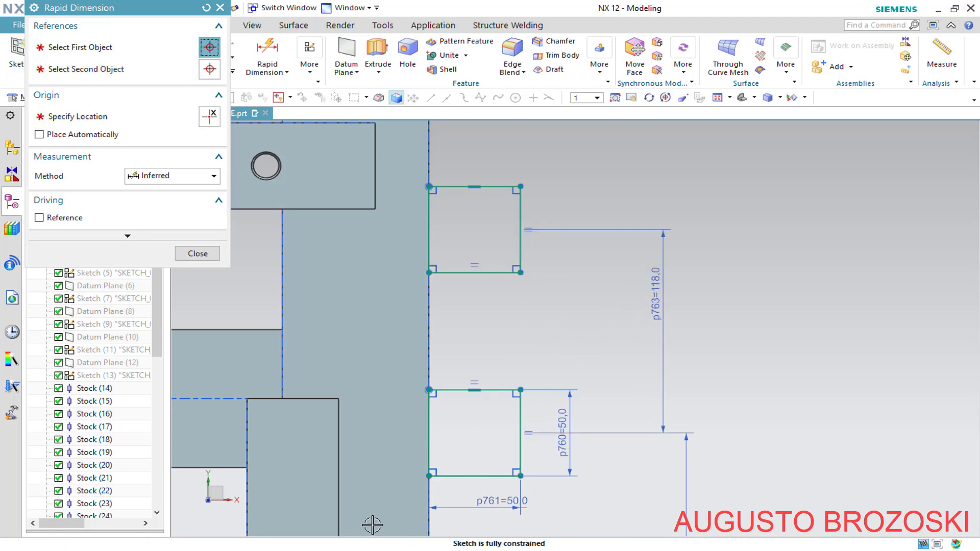
pyautogui.hotkey('alt', 'Tab')
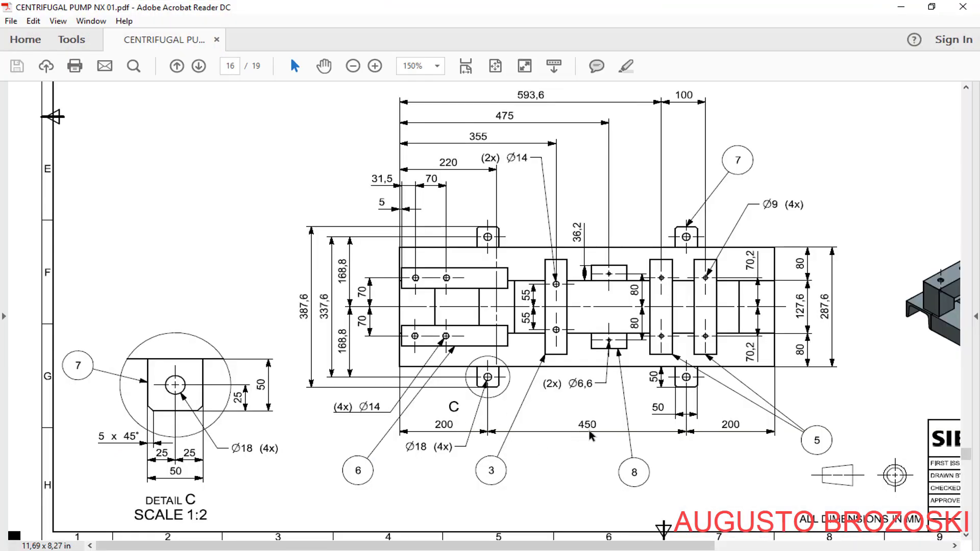
pyautogui.click(900, 7)
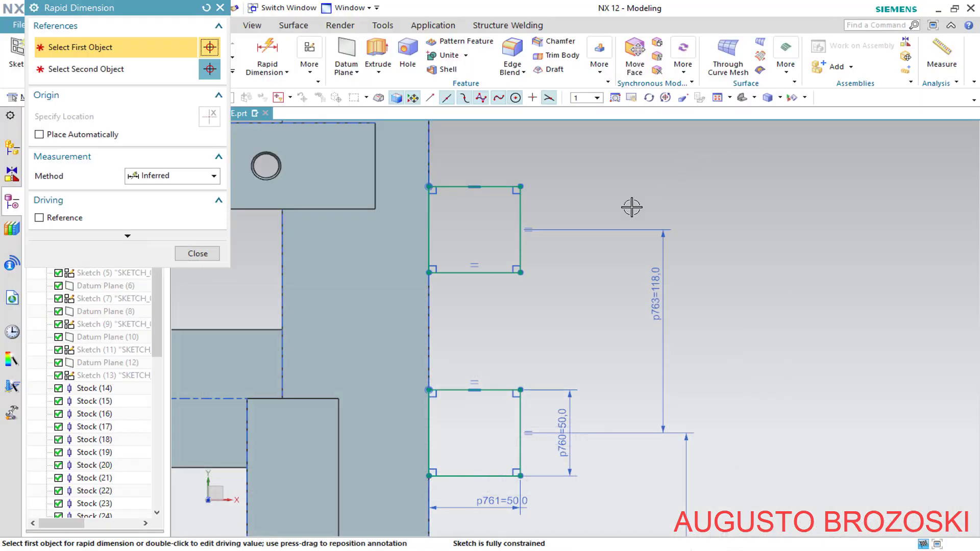
pyautogui.doubleClick(655, 306)
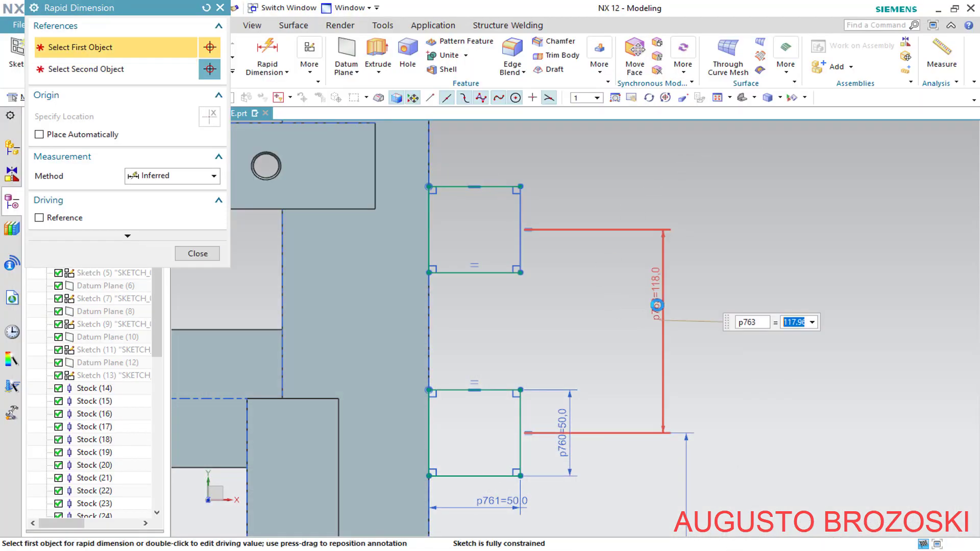
pyautogui.write('45')
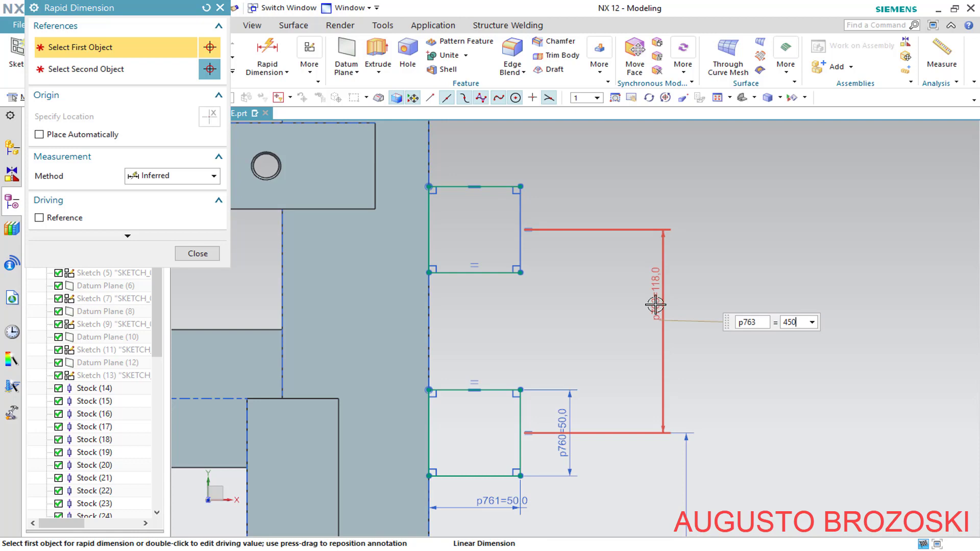
pyautogui.write('0')
pyautogui.press('Return')
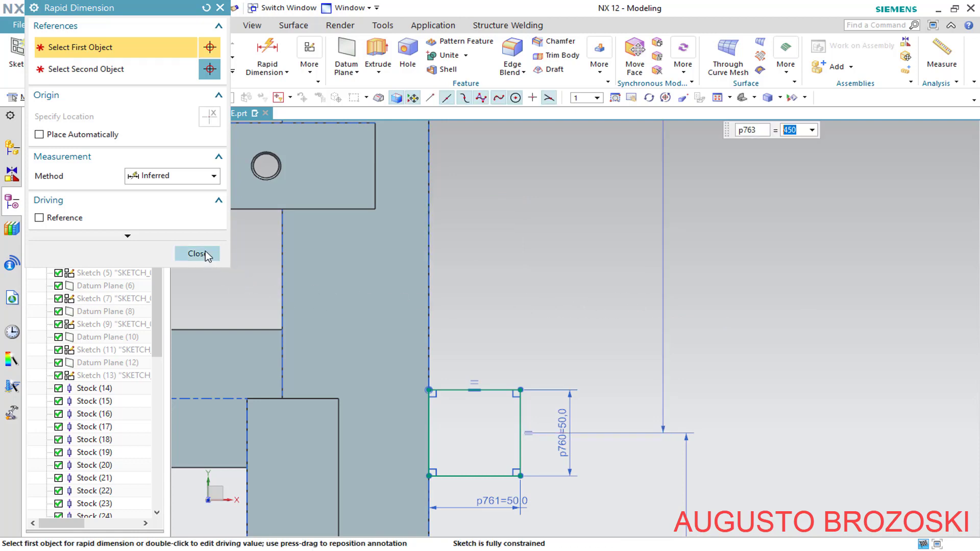
pyautogui.click(205, 253)
# Check the plate hole detail in the PDF drawing and draw a circle near the centre of the plate rectangle closest to the origin.
pyautogui.scroll(2, 491, 466)
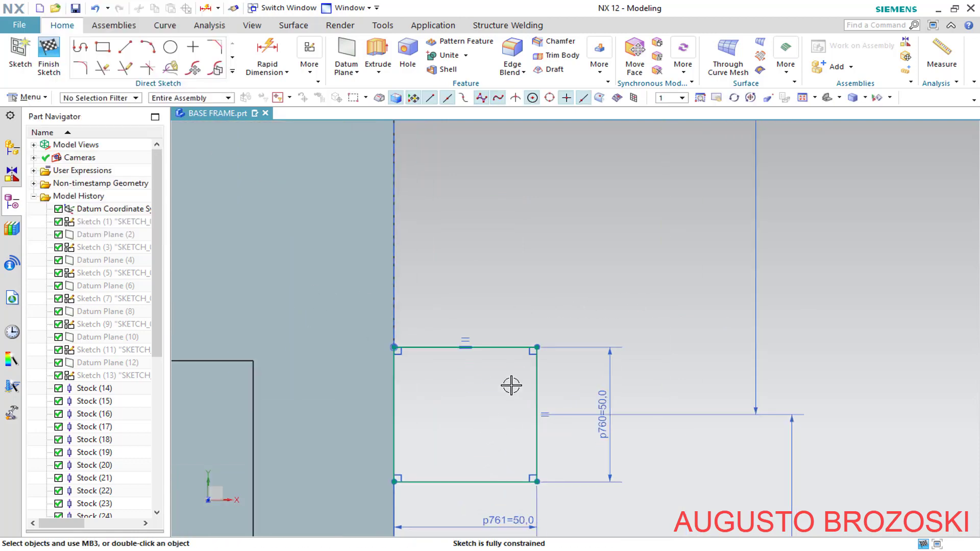
pyautogui.scroll(-3, 517, 346)
pyautogui.scroll(2, 507, 392)
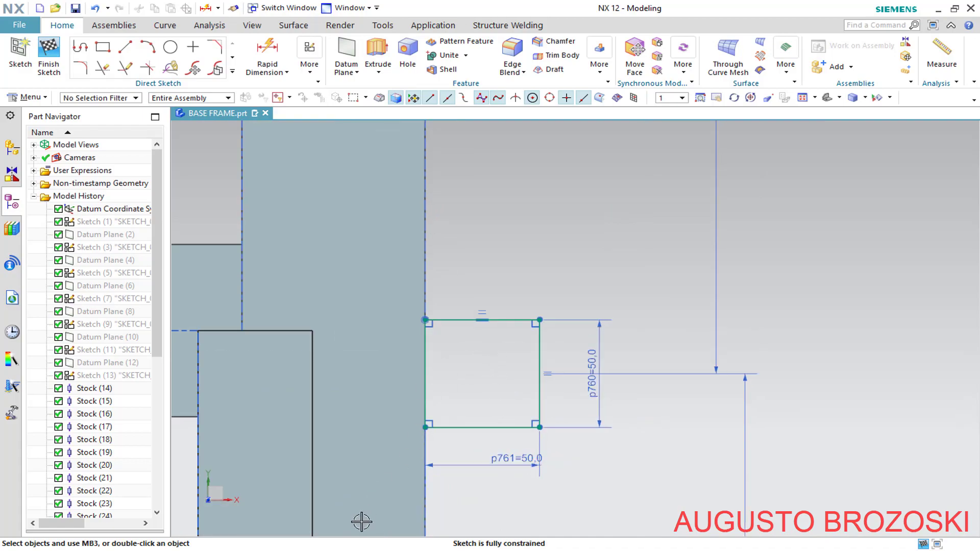
pyautogui.hotkey('alt', 'Tab')
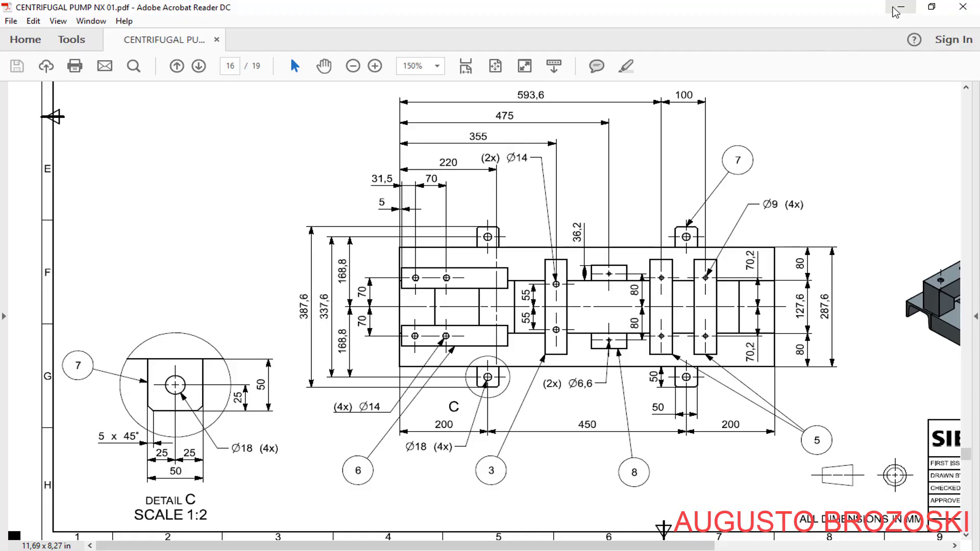
pyautogui.hotkey('alt', 'Tab')
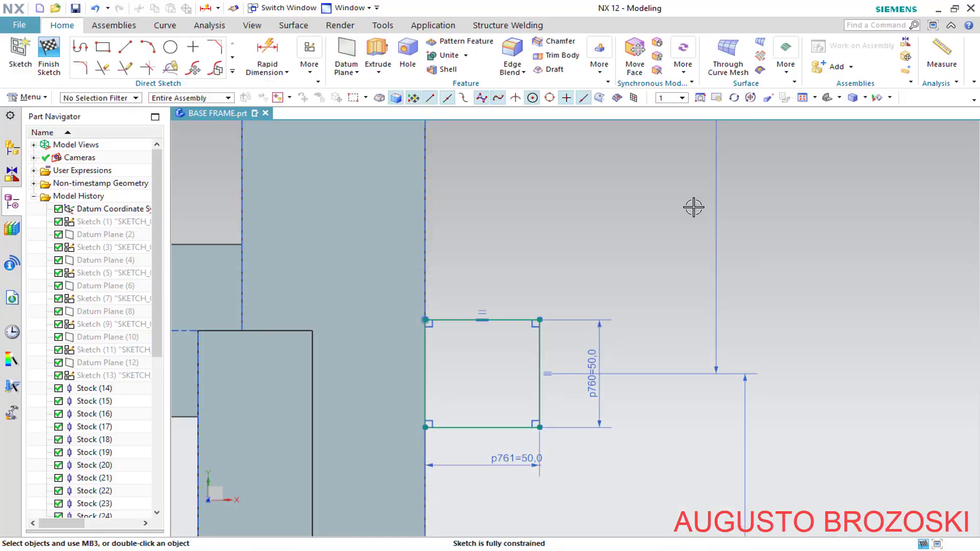
pyautogui.click(171, 48)
pyautogui.scroll(2, 494, 393)
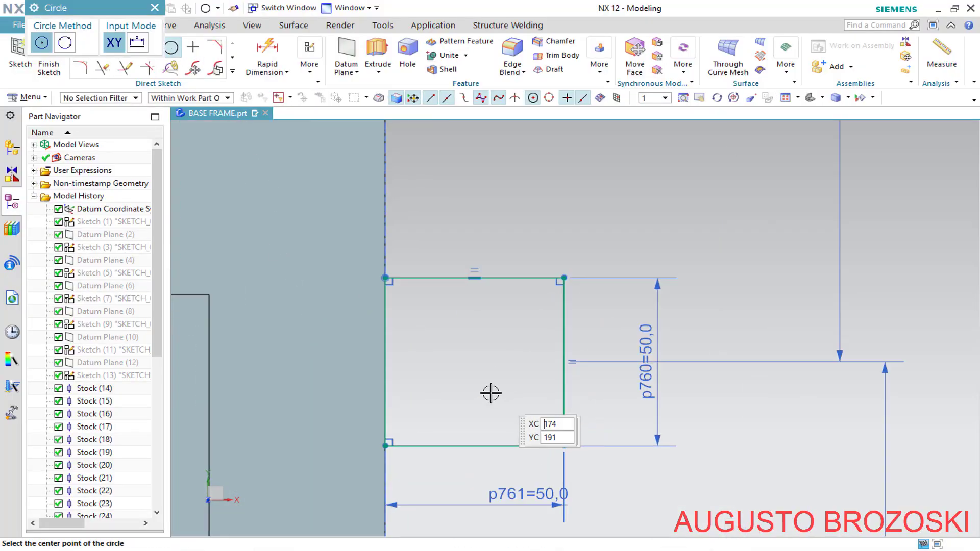
pyautogui.click(472, 358)
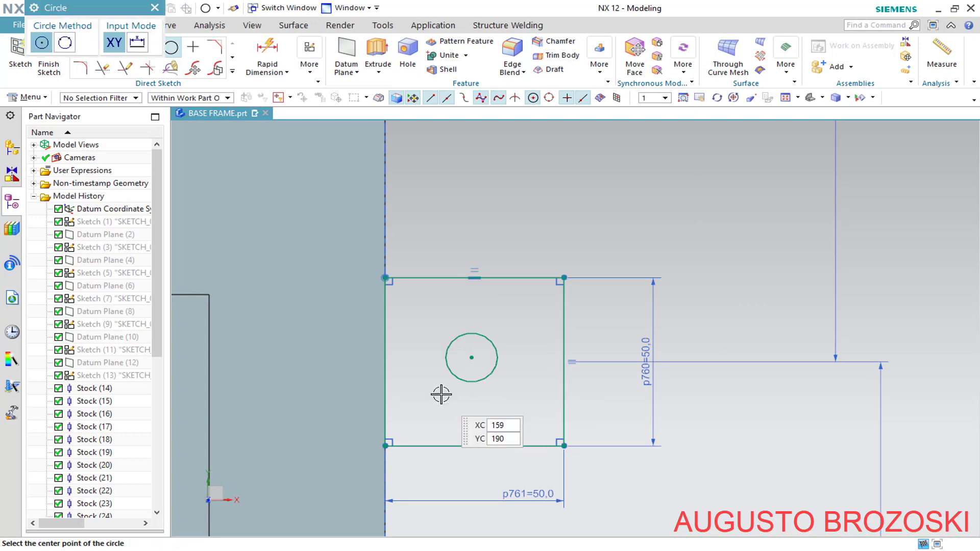
pyautogui.press('Escape')
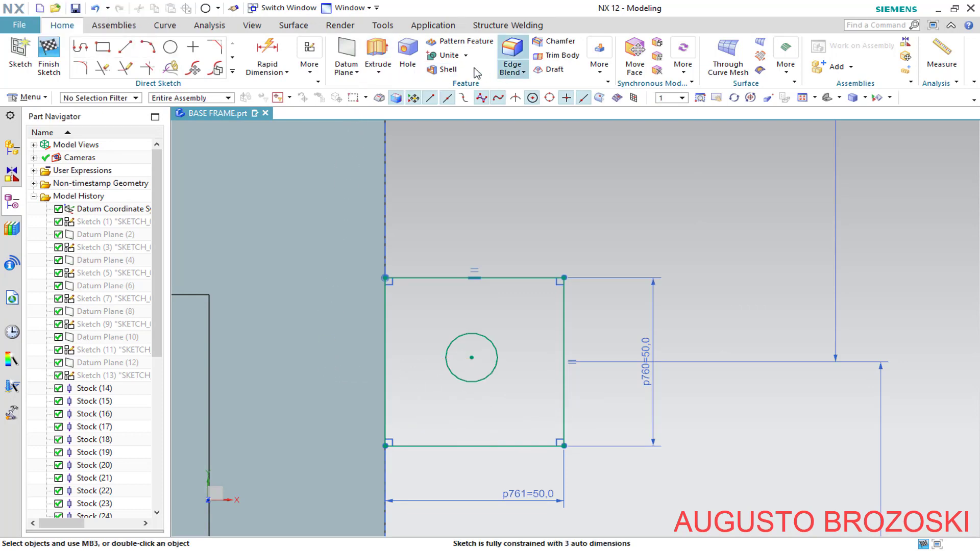
# Dimension the diameter of the circle in the plate rectangle closest to the origin as 18 mm.
pyautogui.click(268, 51)
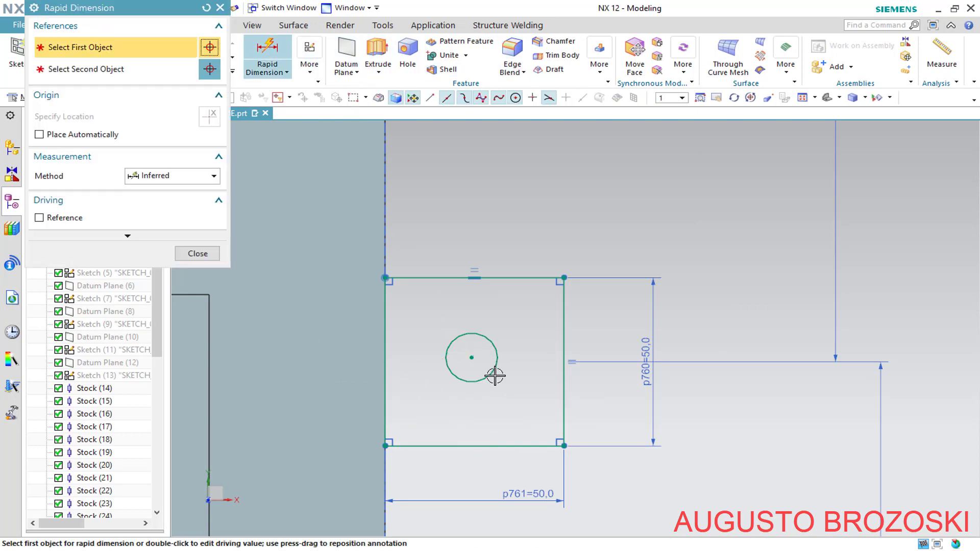
pyautogui.click(510, 397)
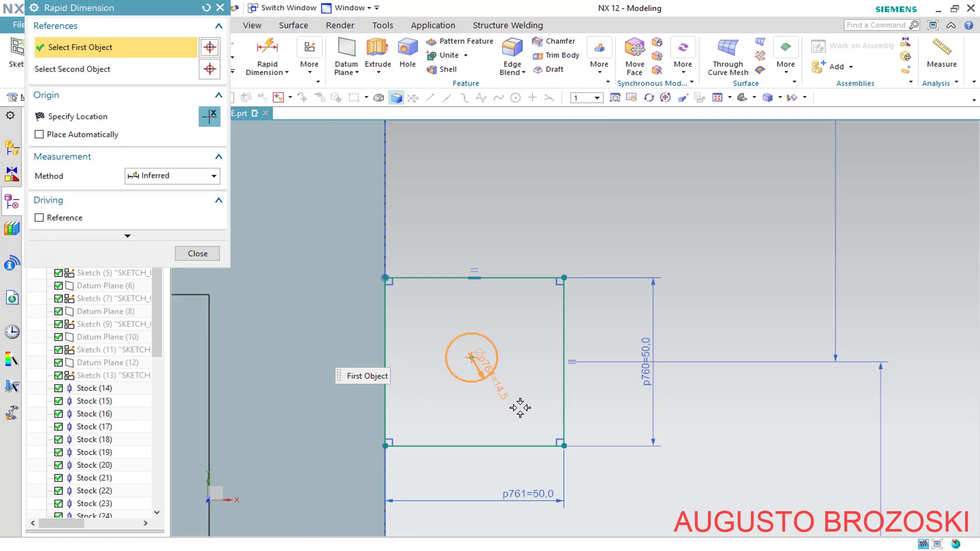
pyautogui.click(525, 412)
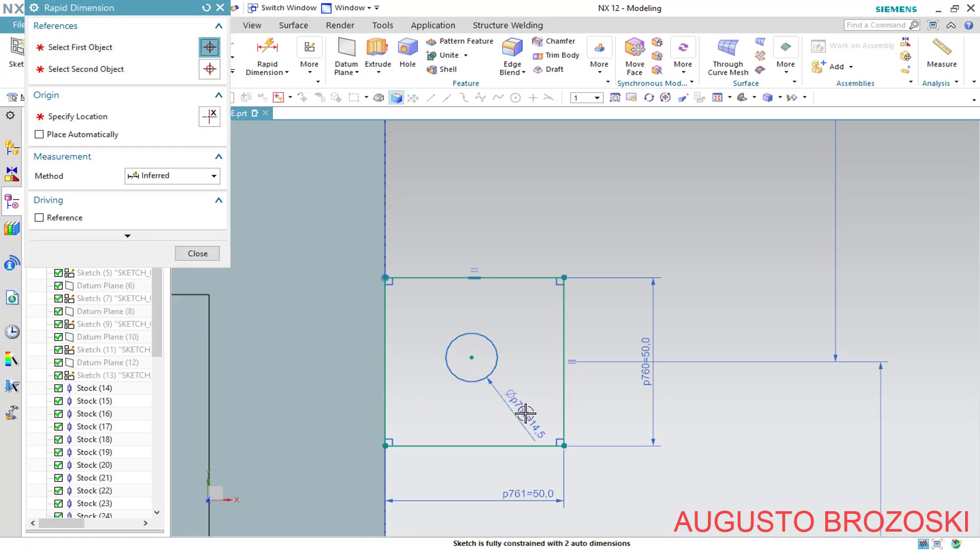
pyautogui.write('18')
pyautogui.press('Return')
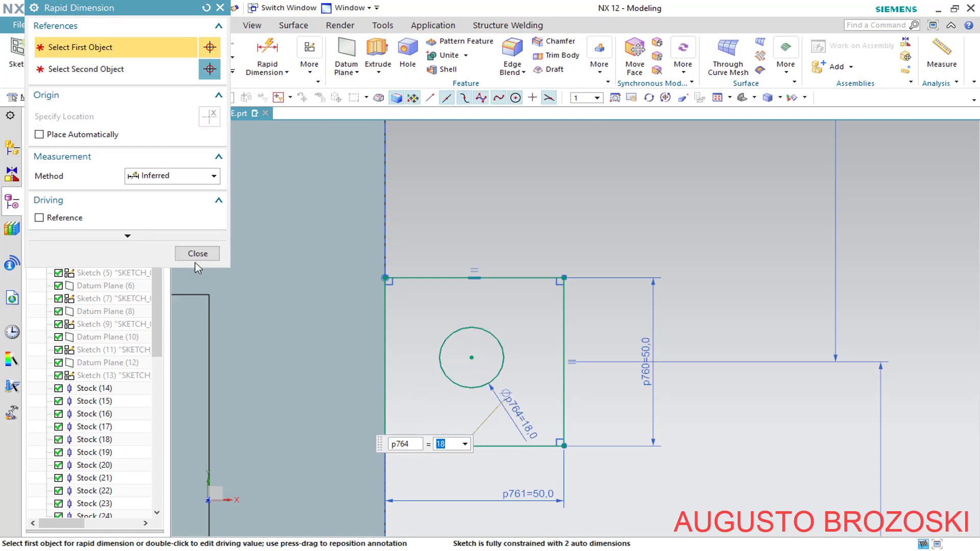
pyautogui.click(197, 254)
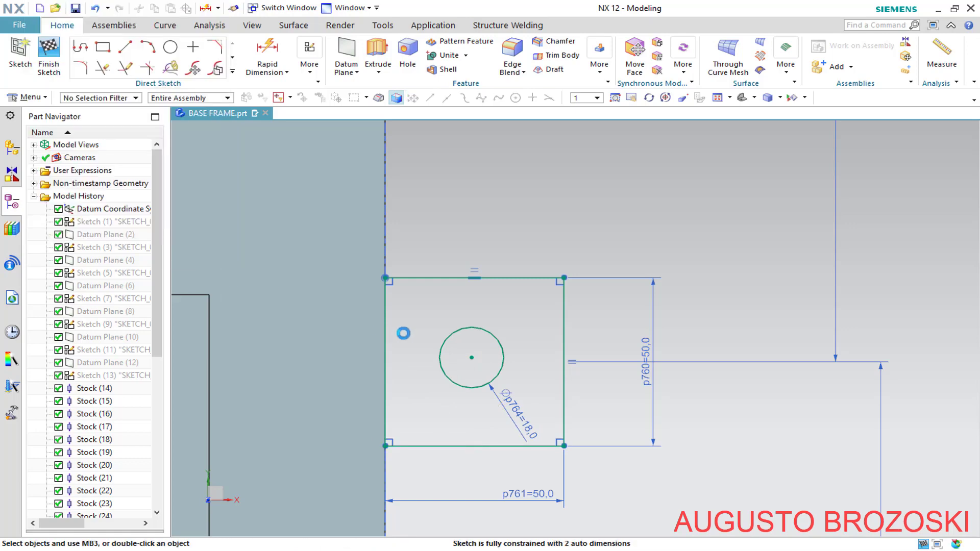
# Centre the 18 mm circle in its plate by aligning its centre vertically with the +Y edge's midpoint and horizontally with the outer edge's midpoint.
pyautogui.click(468, 356)
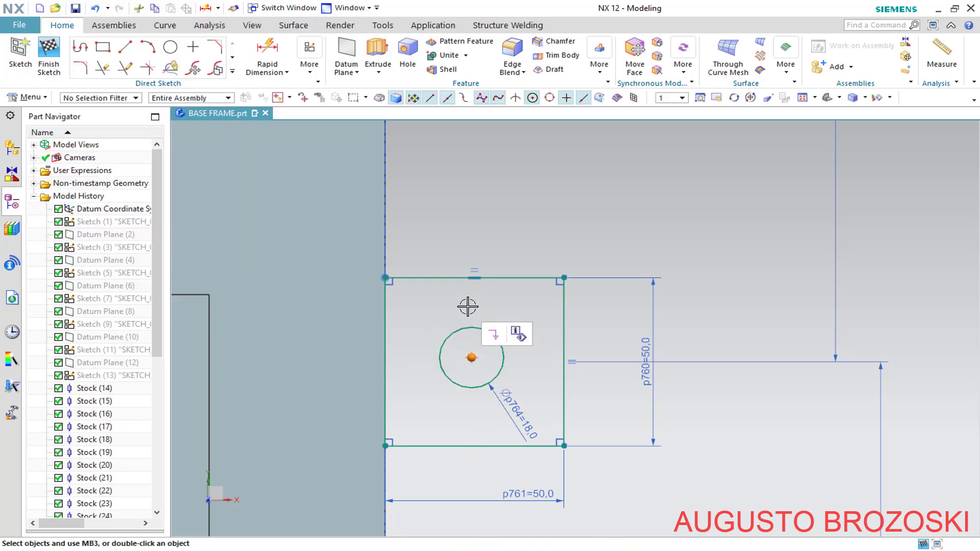
pyautogui.click(475, 278)
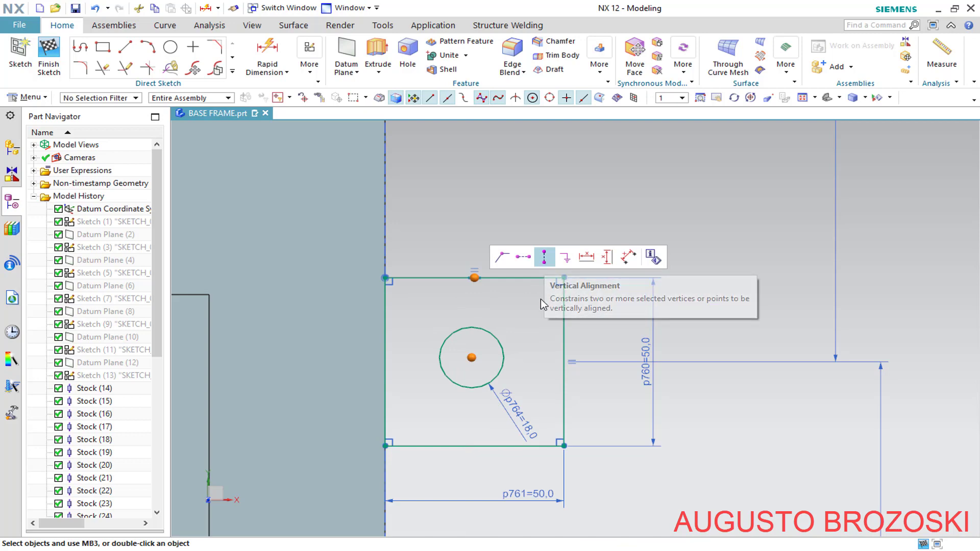
pyautogui.click(544, 259)
pyautogui.click(475, 359)
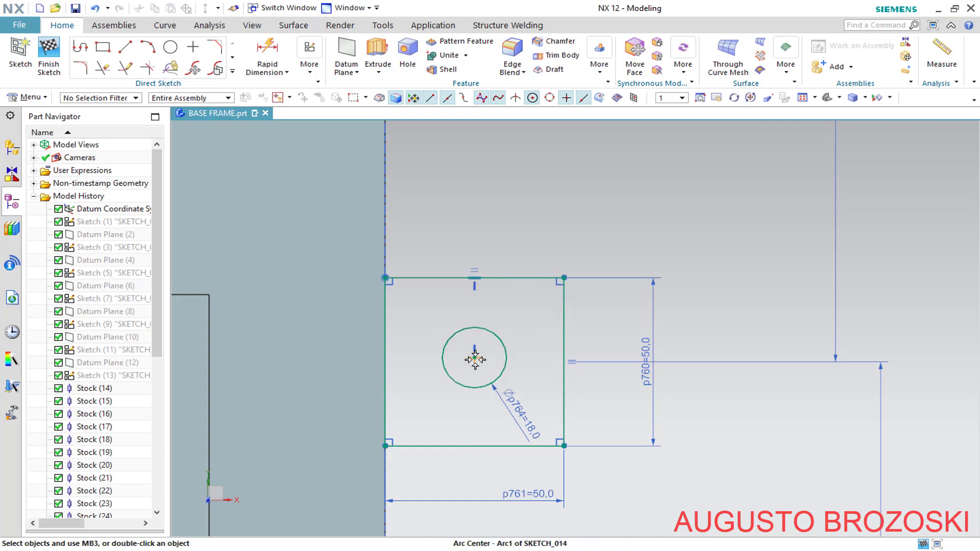
pyautogui.click(562, 361)
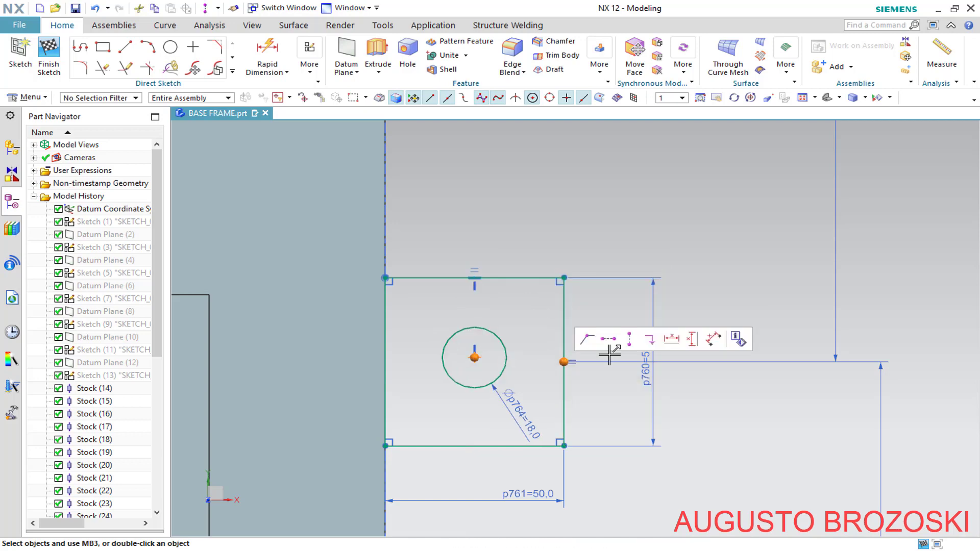
pyautogui.click(609, 339)
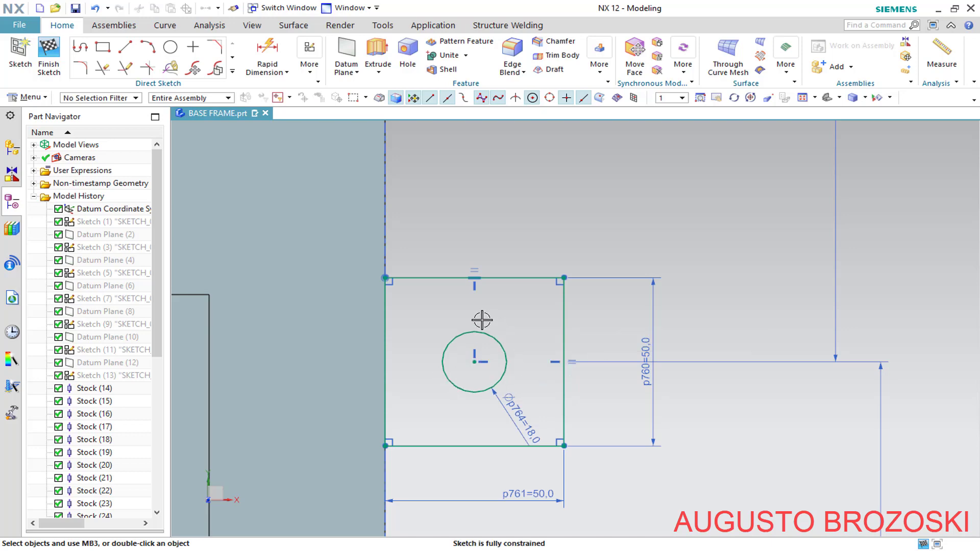
# Draw a circle about 18 mm in diameter near the centre of the plate rectangle farther along +Y.
pyautogui.scroll(-8, 433, 378)
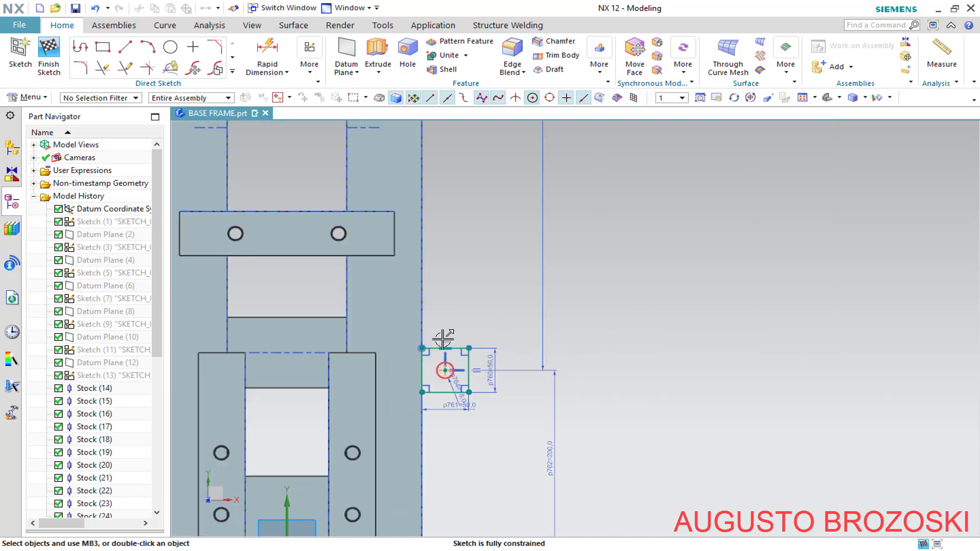
pyautogui.scroll(3, 451, 210)
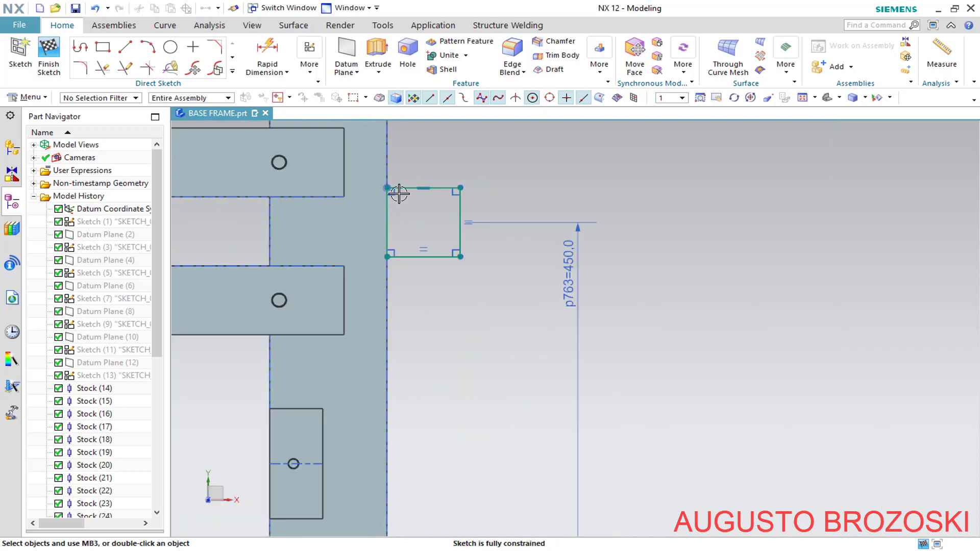
pyautogui.click(170, 47)
pyautogui.scroll(2, 378, 234)
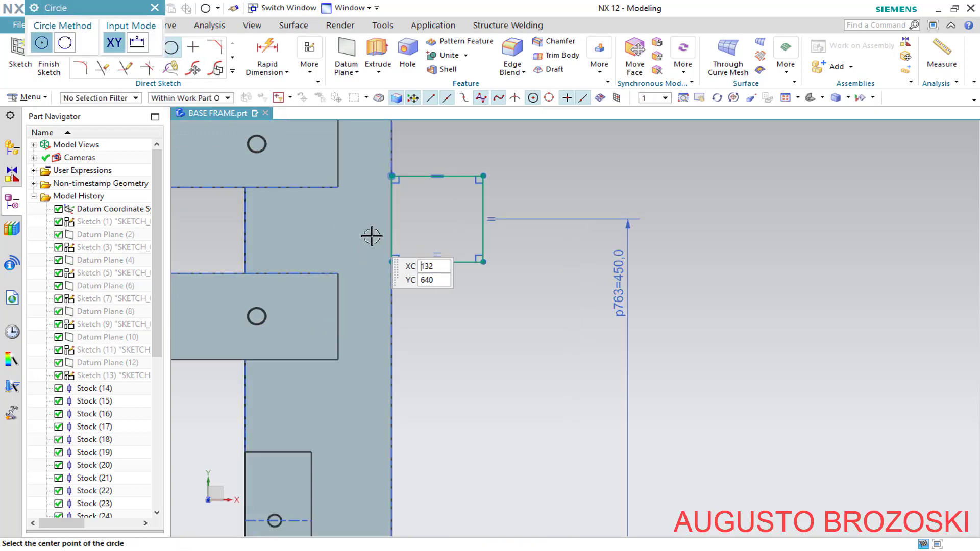
pyautogui.click(440, 210)
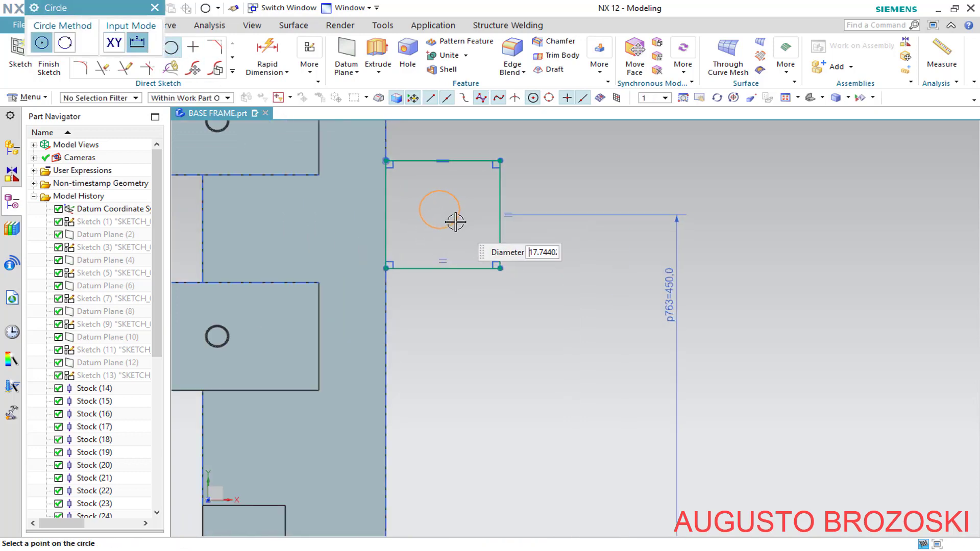
pyautogui.click(437, 229)
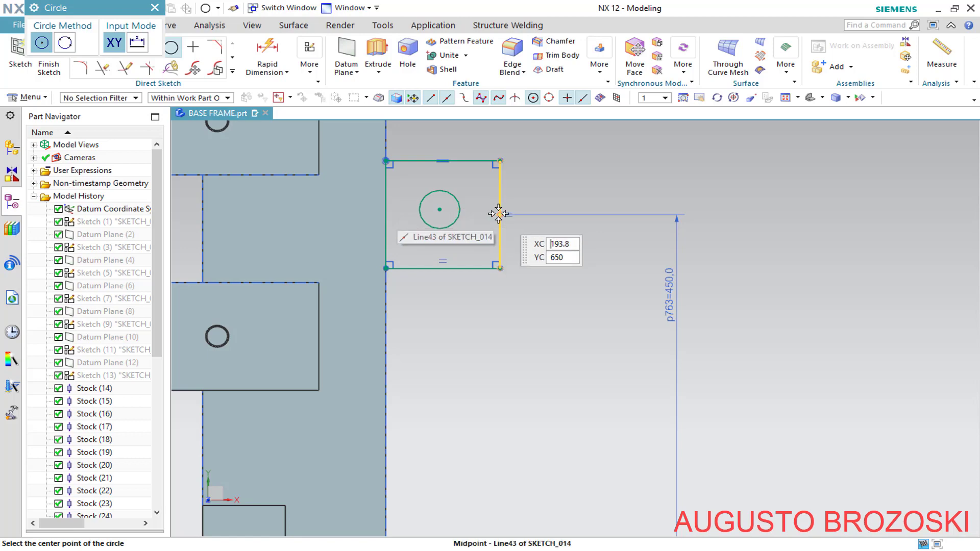
pyautogui.press('Escape')
# Centre the circle in the farther plate using vertical alignment with the +Y edge's midpoint and horizontal alignment with the outer edge's midpoint.
pyautogui.scroll(2, 432, 158)
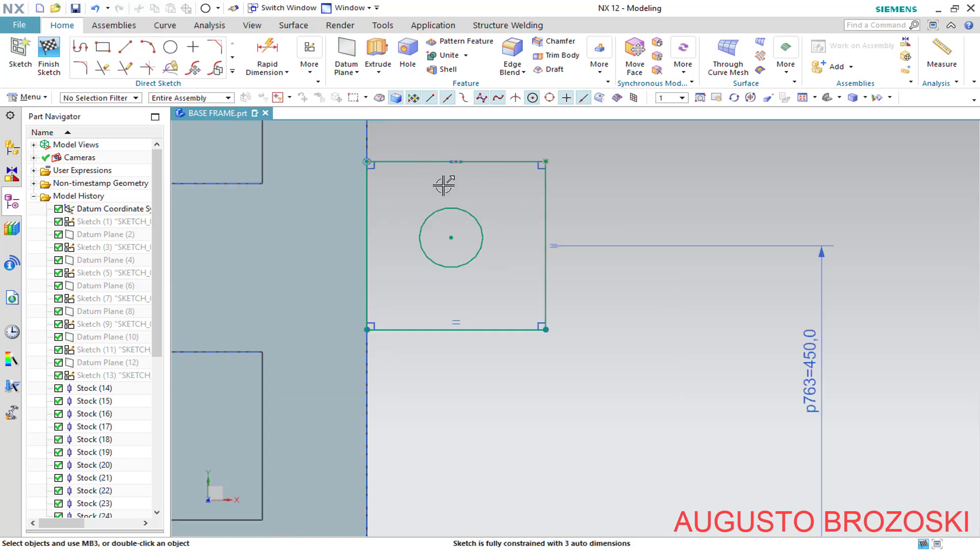
pyautogui.click(450, 237)
pyautogui.click(456, 162)
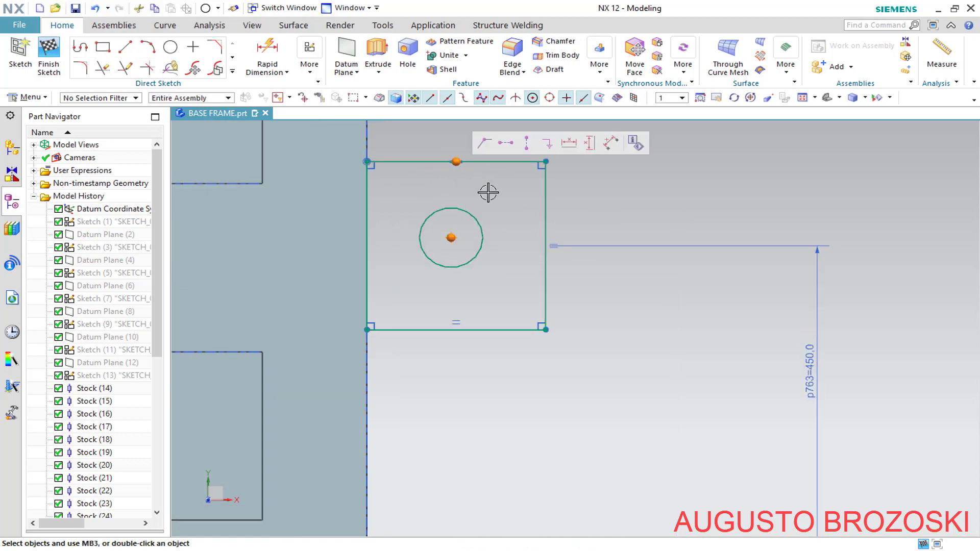
pyautogui.click(526, 144)
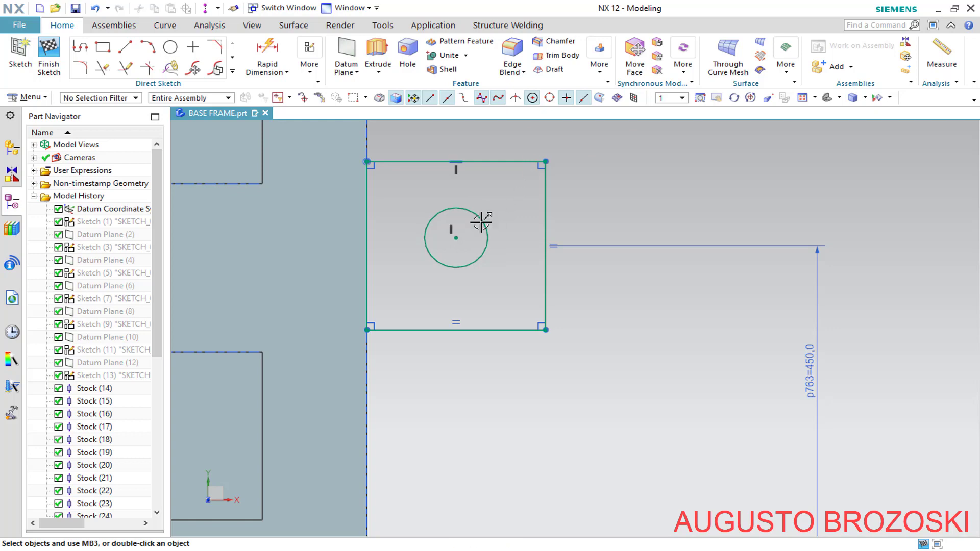
pyautogui.click(456, 236)
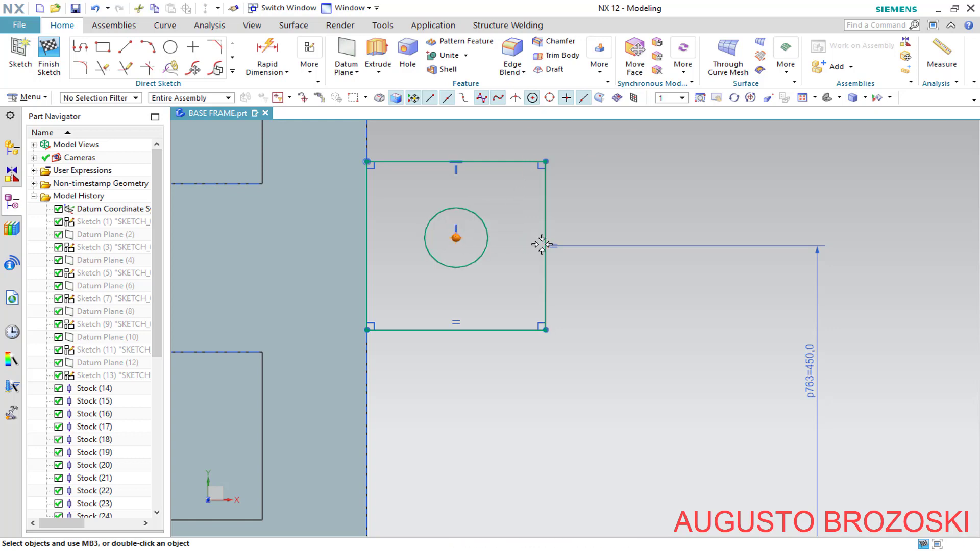
pyautogui.click(545, 245)
pyautogui.click(590, 223)
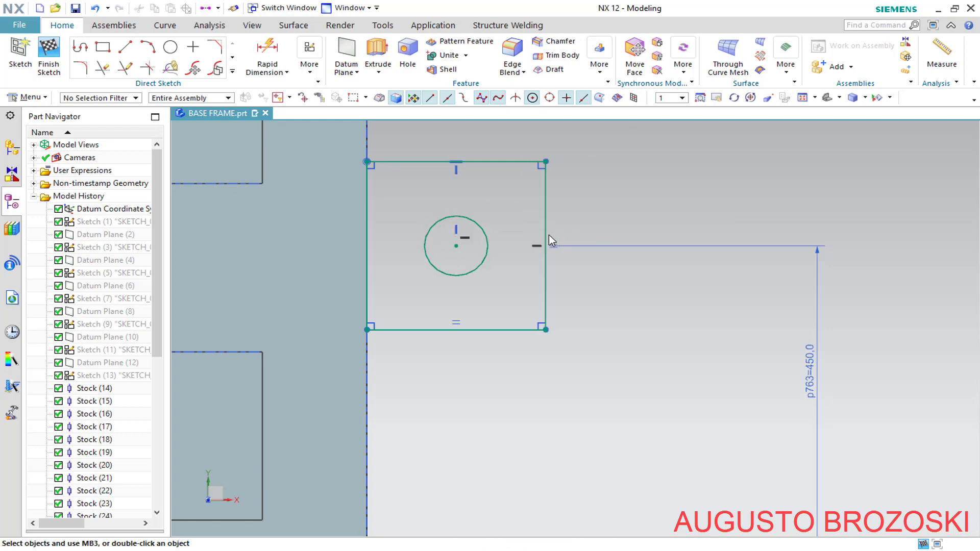
# Apply an equal-radius constraint between the two plate circles and finish the sketch.
pyautogui.click(488, 224)
pyautogui.scroll(-5, 487, 224)
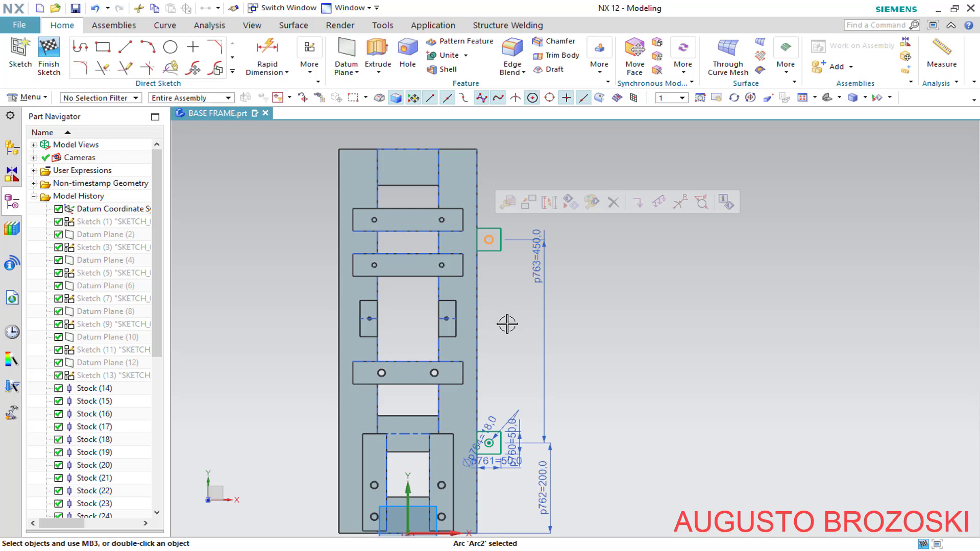
pyautogui.scroll(8, 488, 455)
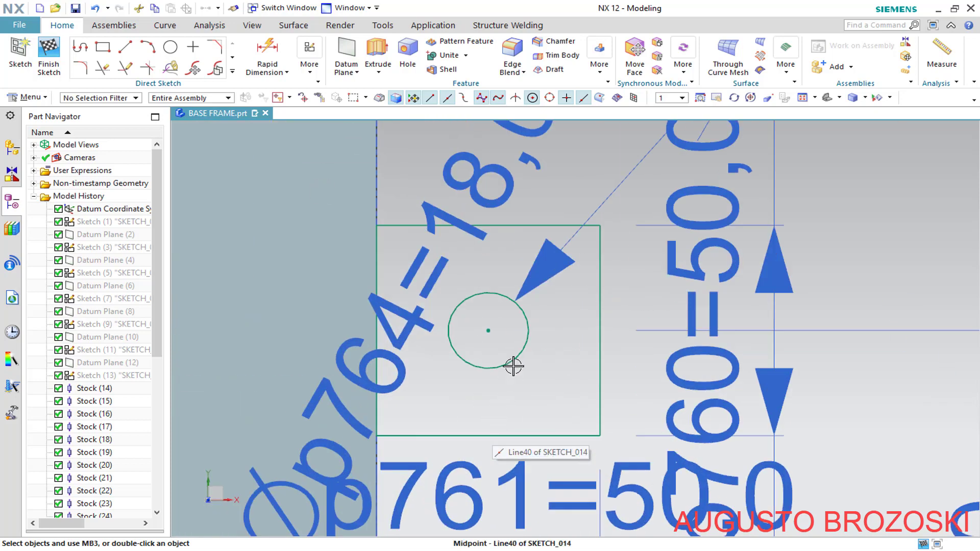
pyautogui.click(522, 307)
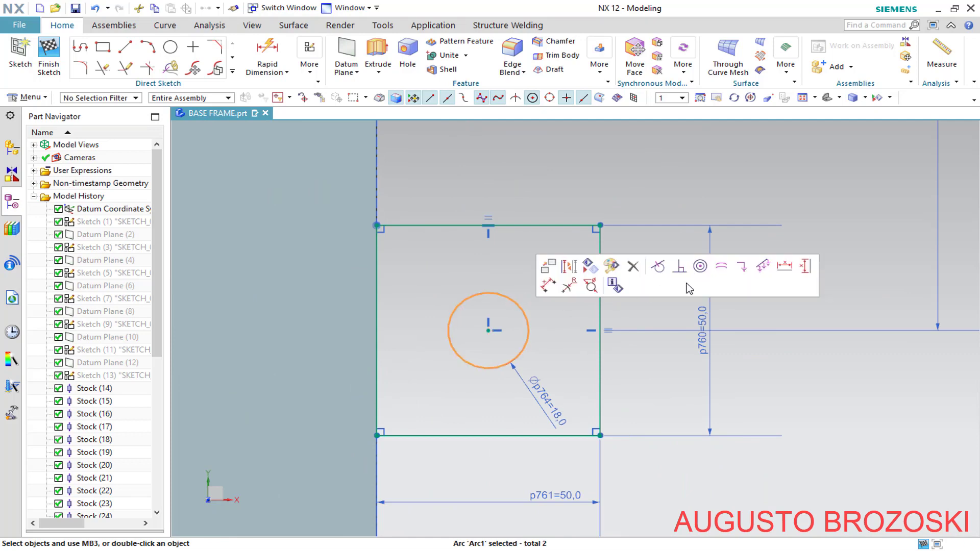
pyautogui.click(720, 266)
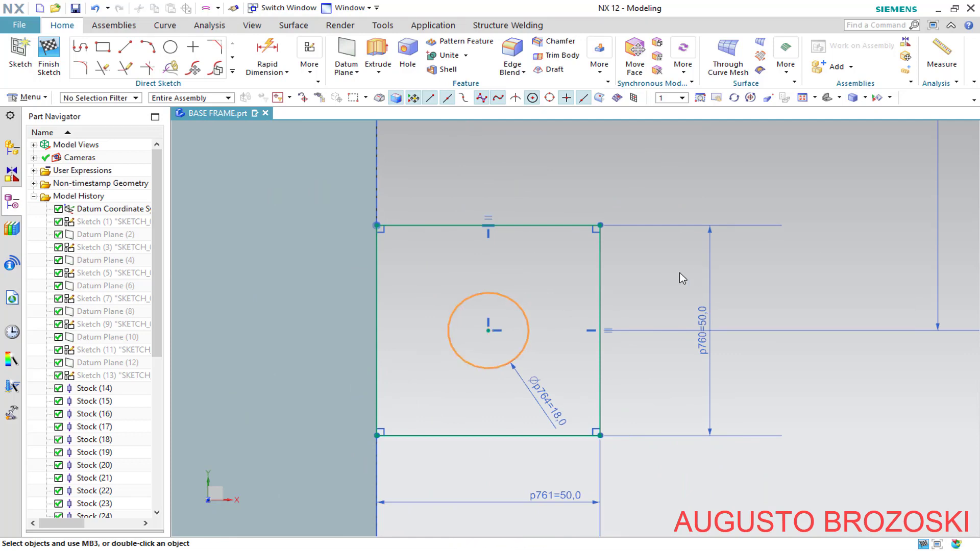
pyautogui.scroll(-5, 439, 352)
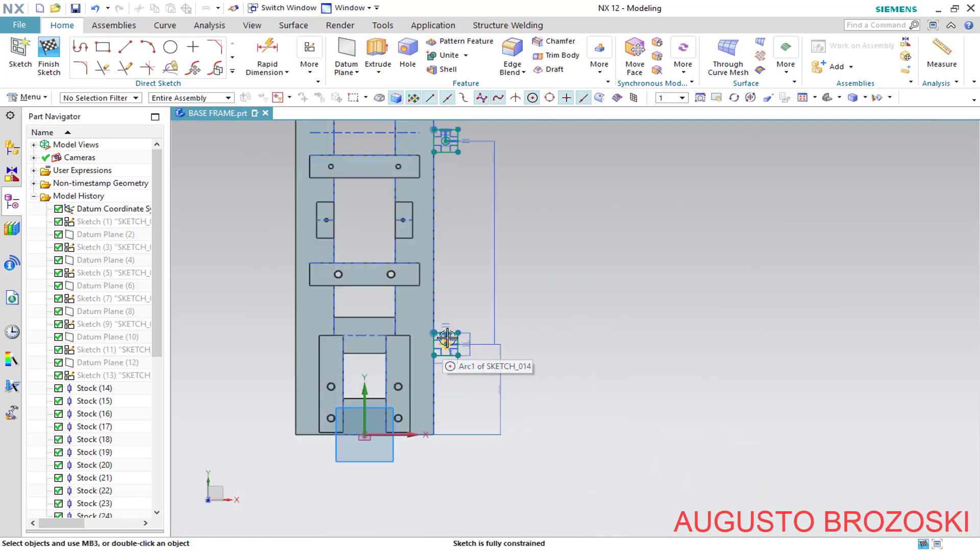
pyautogui.scroll(2, 464, 237)
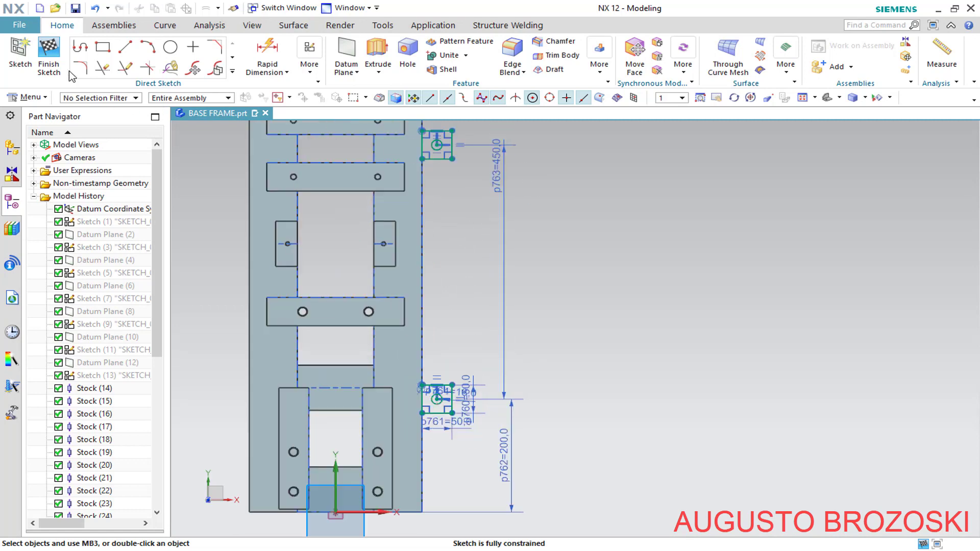
pyautogui.click(50, 59)
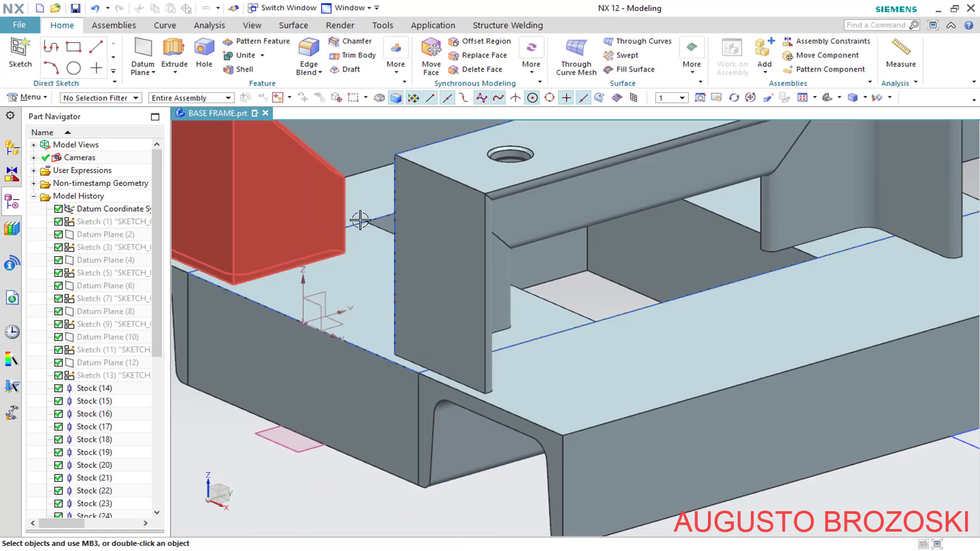
# Extrude the two-plate sketch with its holes upward from 0 to 10 mm, with no Boolean operation.
pyautogui.hotkey('ctrl', 'f')
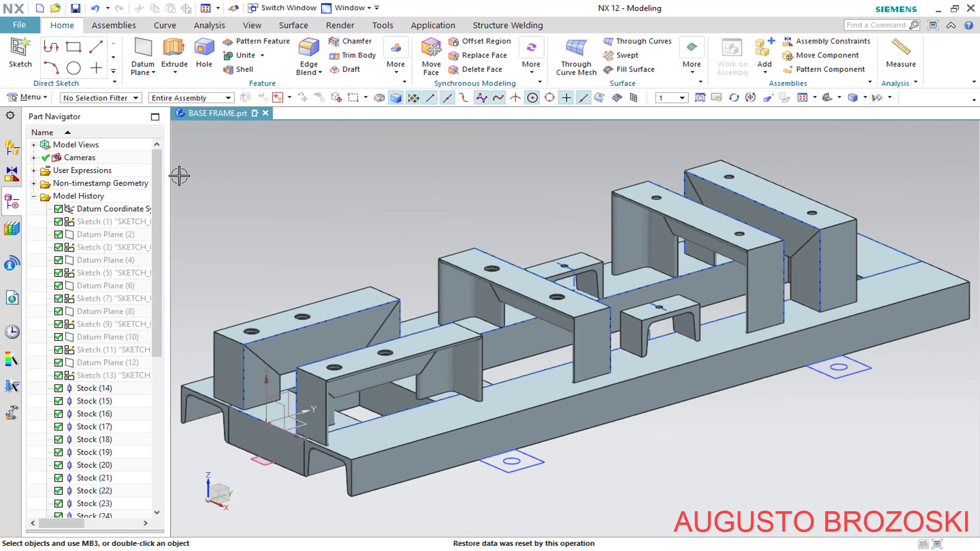
pyautogui.click(174, 52)
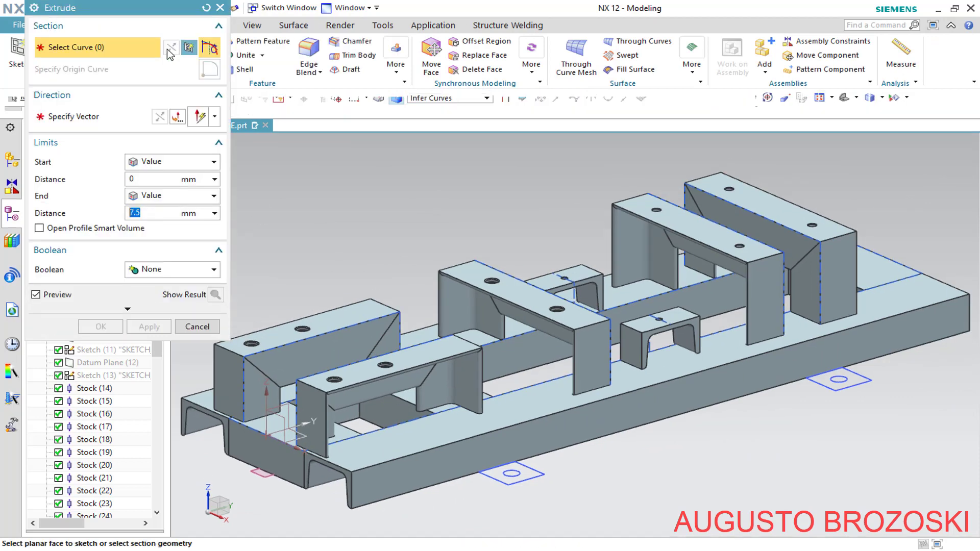
pyautogui.scroll(3, 533, 492)
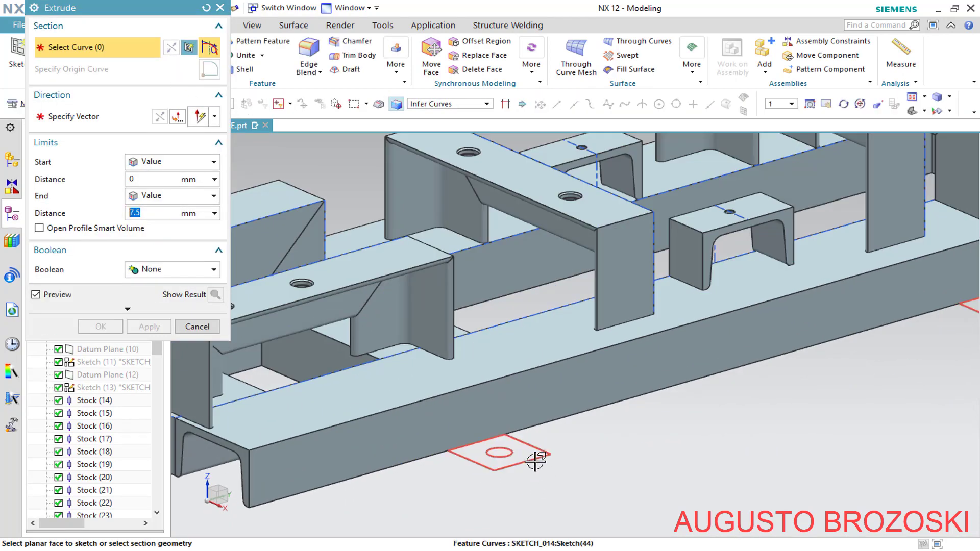
pyautogui.click(535, 461)
pyautogui.scroll(-4, 531, 466)
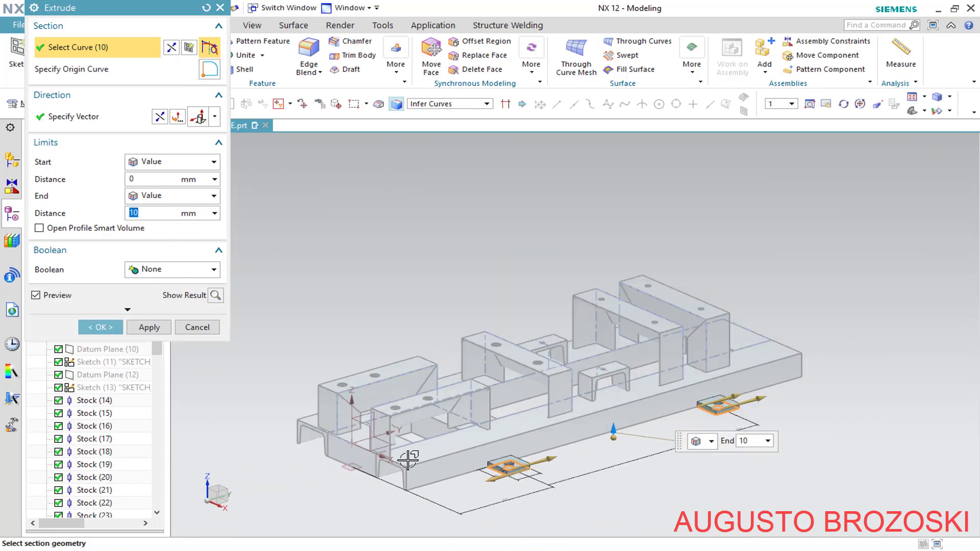
pyautogui.scroll(5, 633, 436)
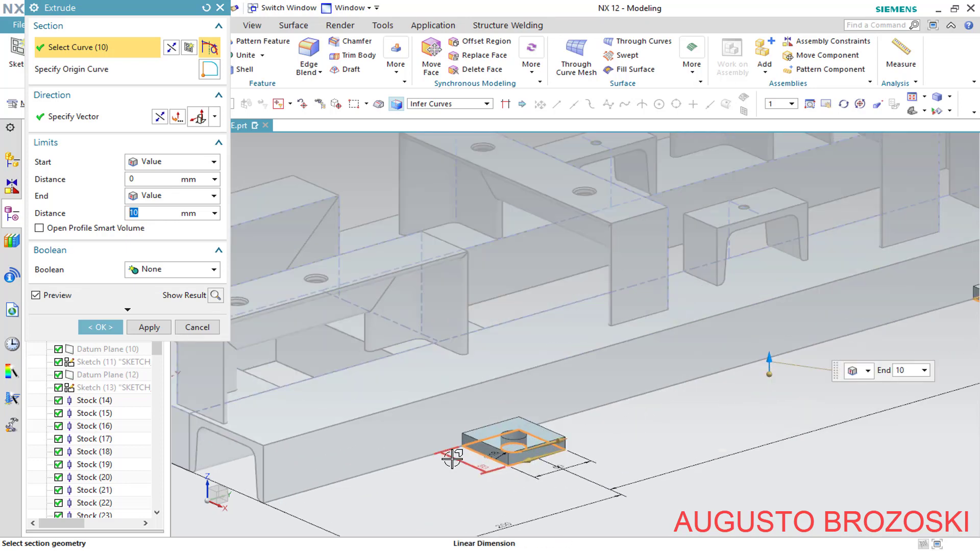
pyautogui.scroll(-1, 416, 444)
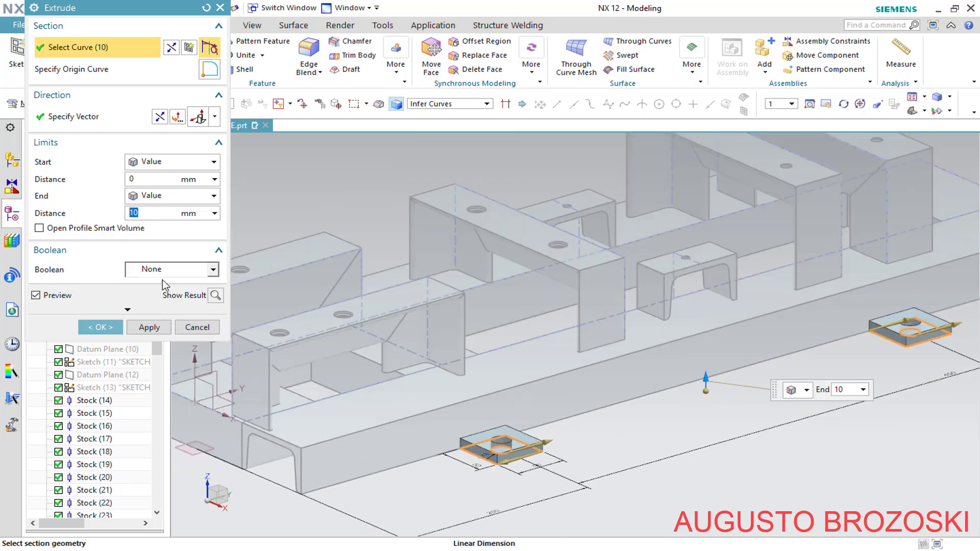
pyautogui.click(102, 327)
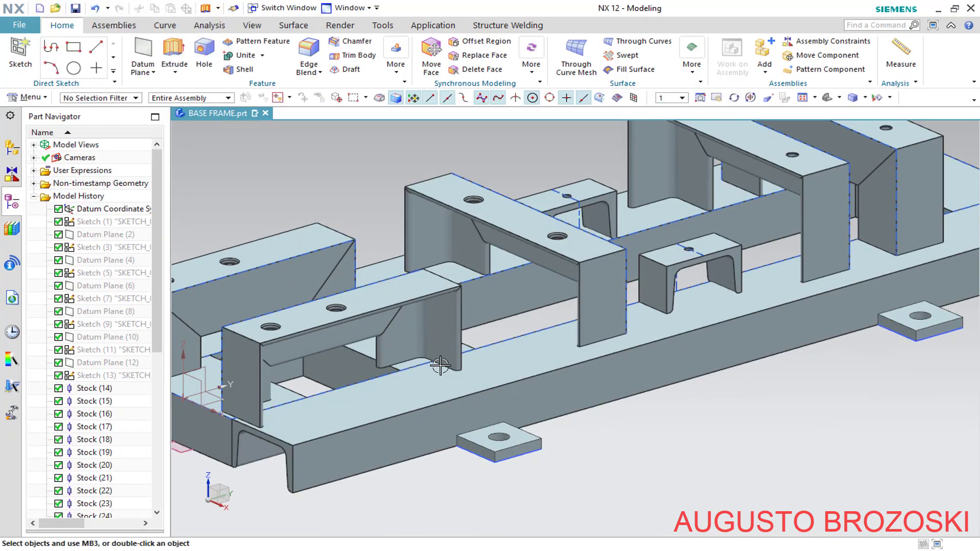
# Chamfer the two outer vertical corner edges of each mounting plate with a 5 mm symmetric chamfer.
pyautogui.click(353, 41)
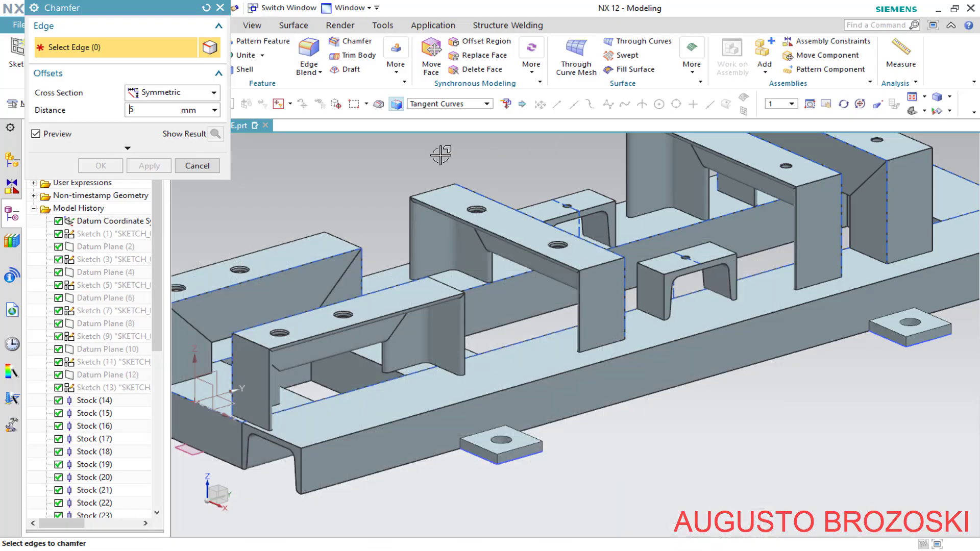
pyautogui.scroll(3, 516, 464)
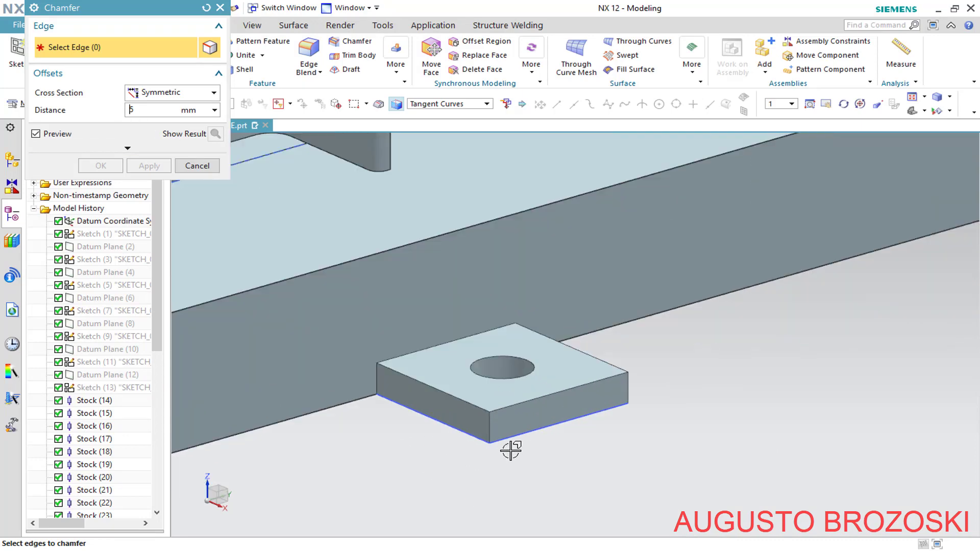
pyautogui.scroll(2, 510, 453)
pyautogui.click(461, 407)
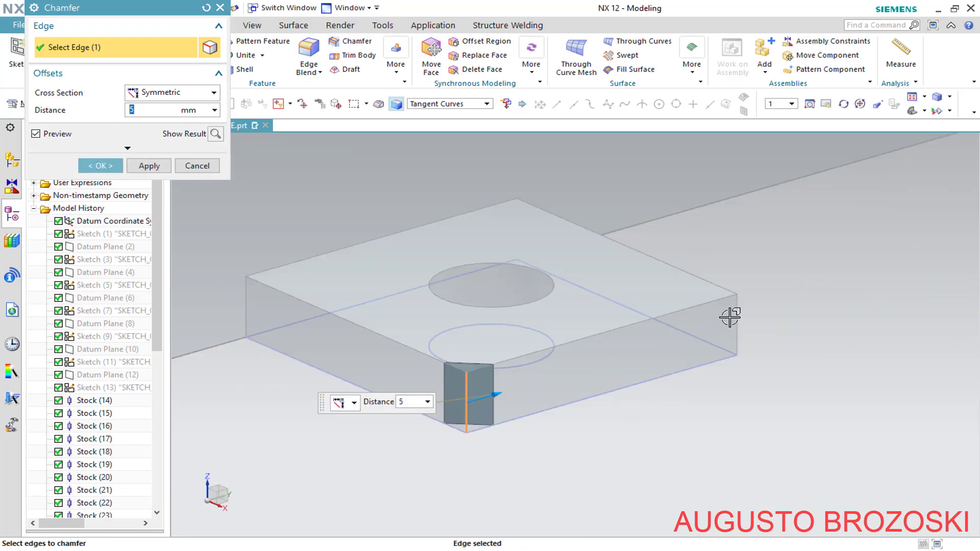
pyautogui.click(738, 322)
pyautogui.scroll(-3, 443, 369)
pyautogui.scroll(-5, 443, 368)
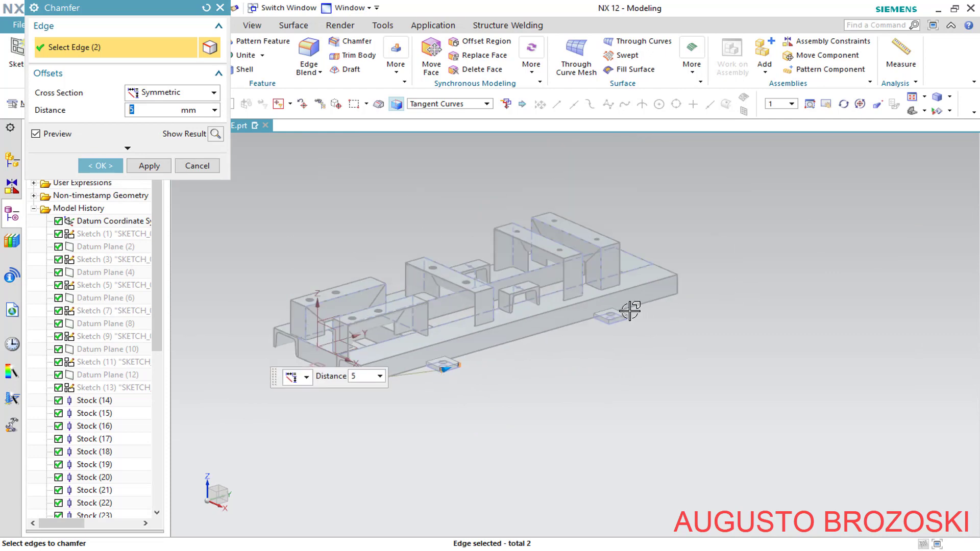
pyautogui.scroll(5, 596, 335)
pyautogui.click(566, 314)
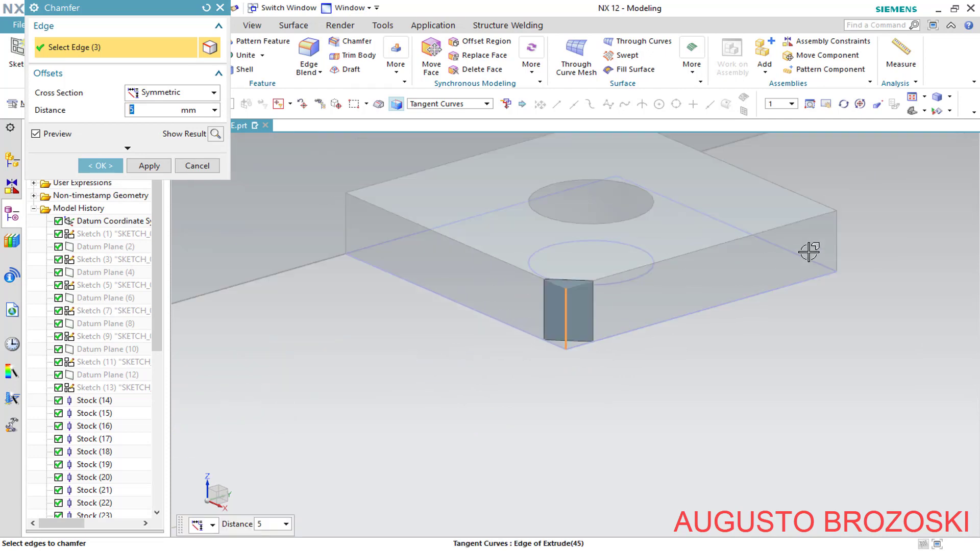
pyautogui.click(836, 236)
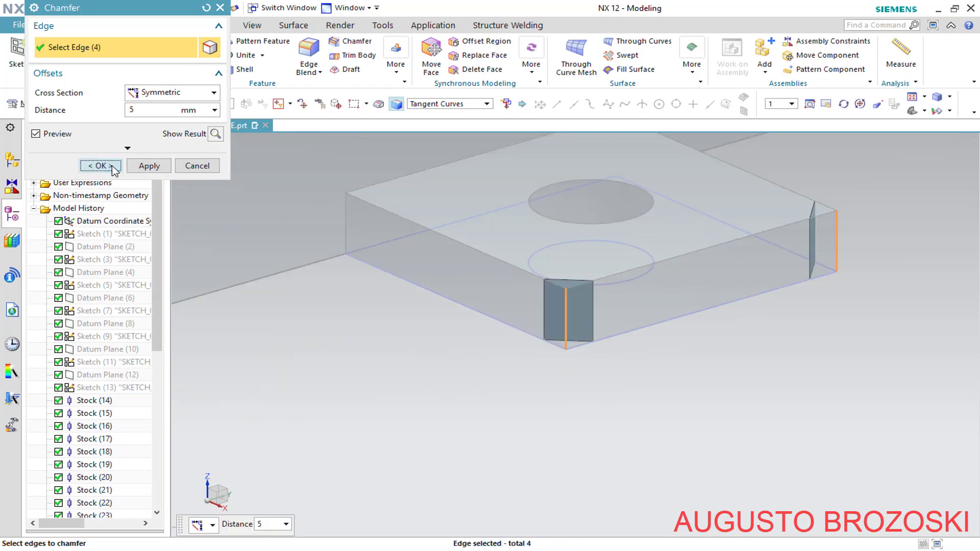
pyautogui.click(101, 165)
# Mirror the mounting-plate extrusion and its chamfer about the YZ plane of the datum coordinate system.
pyautogui.scroll(-3, 685, 308)
pyautogui.scroll(-3, 686, 308)
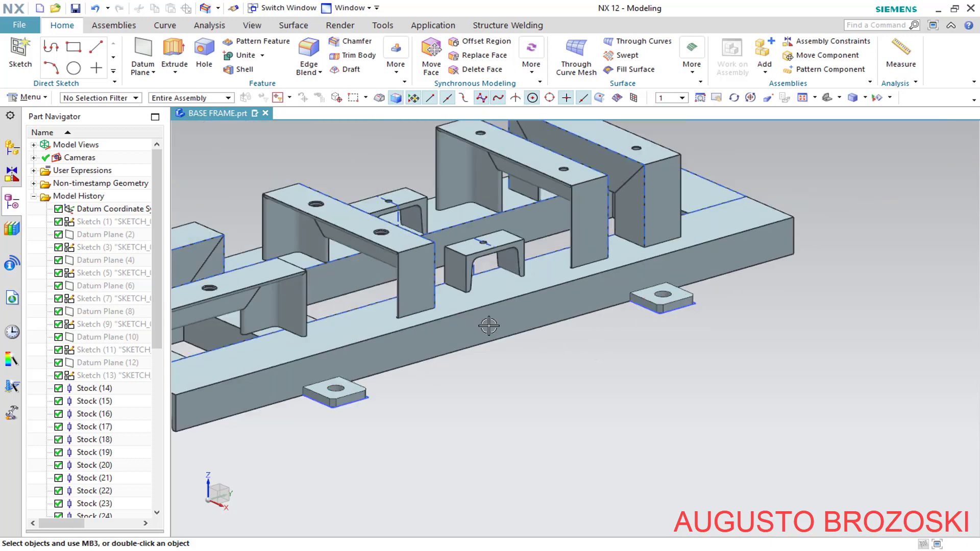
pyautogui.click(827, 97)
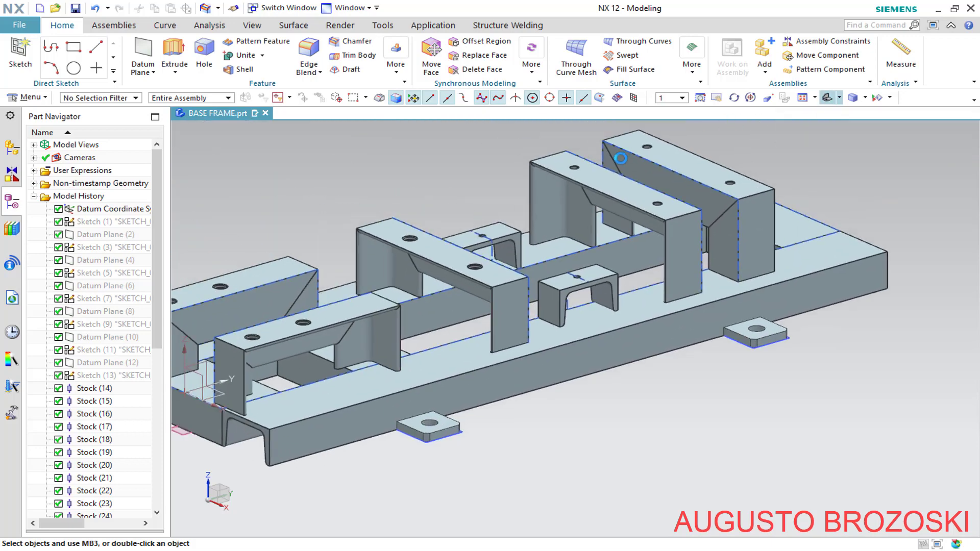
pyautogui.click(396, 57)
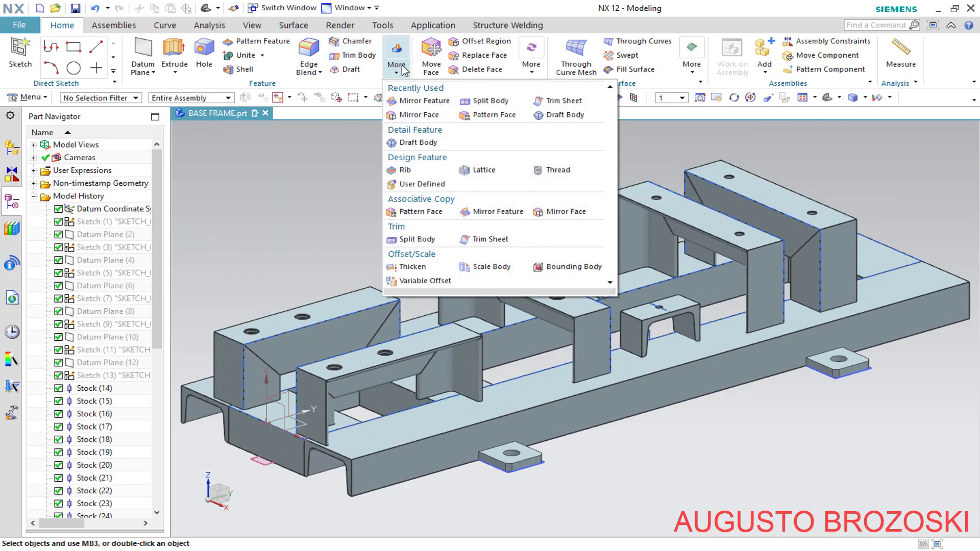
pyautogui.click(485, 213)
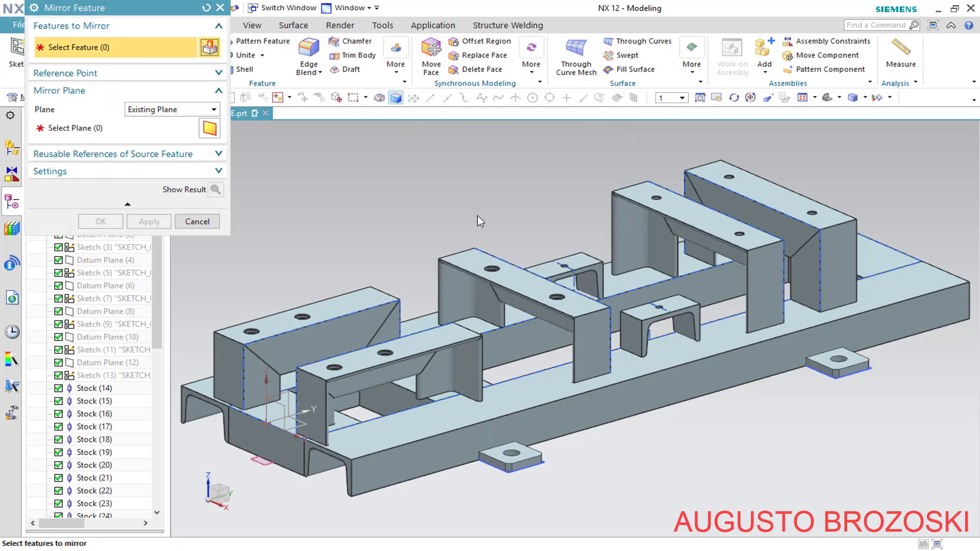
pyautogui.scroll(-8, 105, 490)
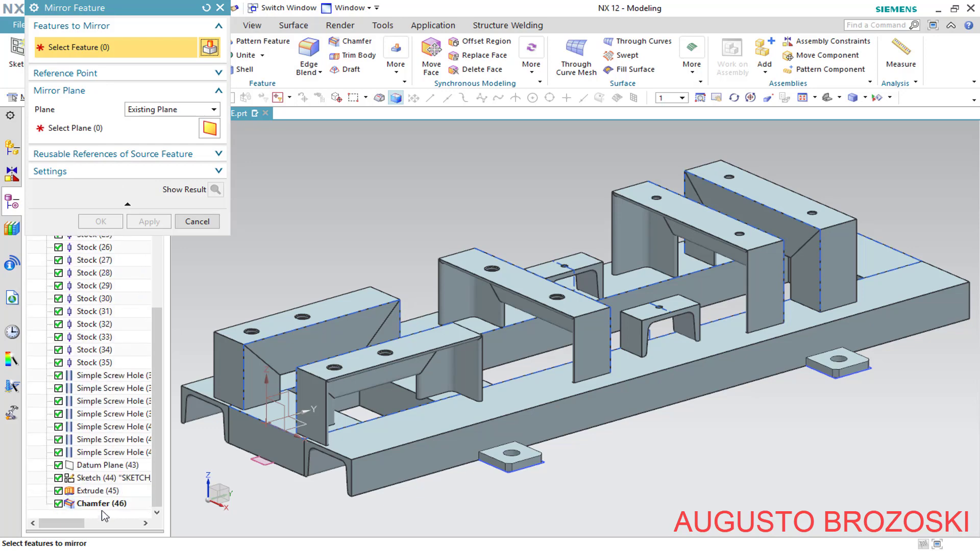
pyautogui.click(91, 491)
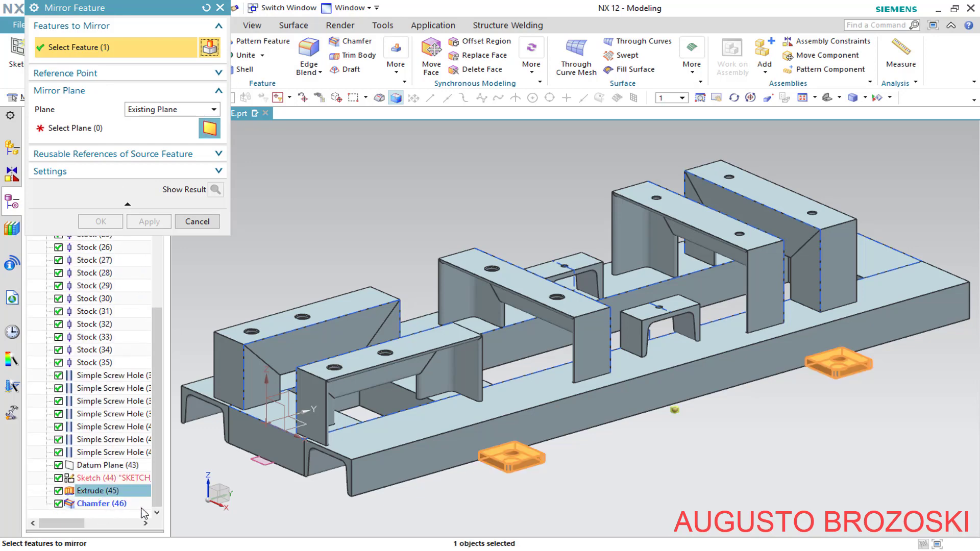
pyautogui.click(95, 503)
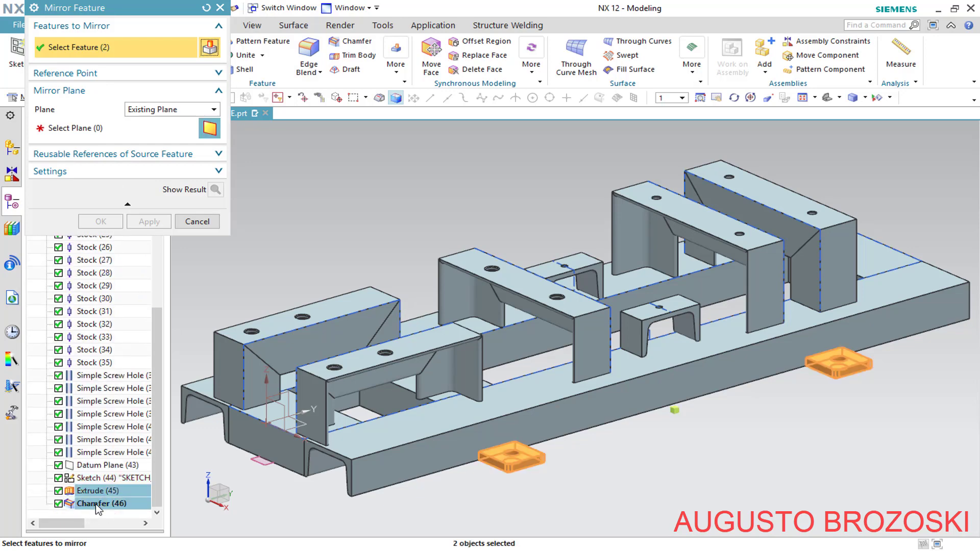
pyautogui.click(84, 130)
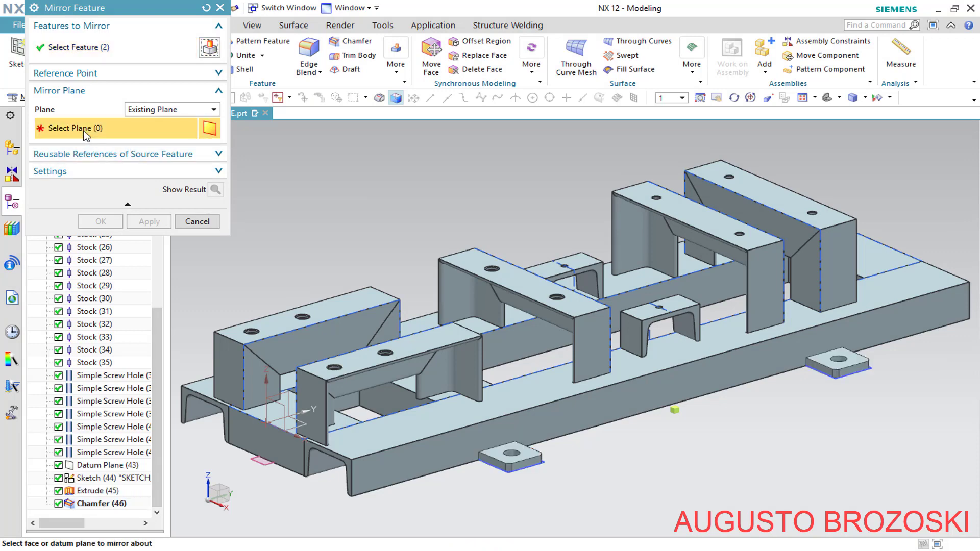
pyautogui.click(286, 393)
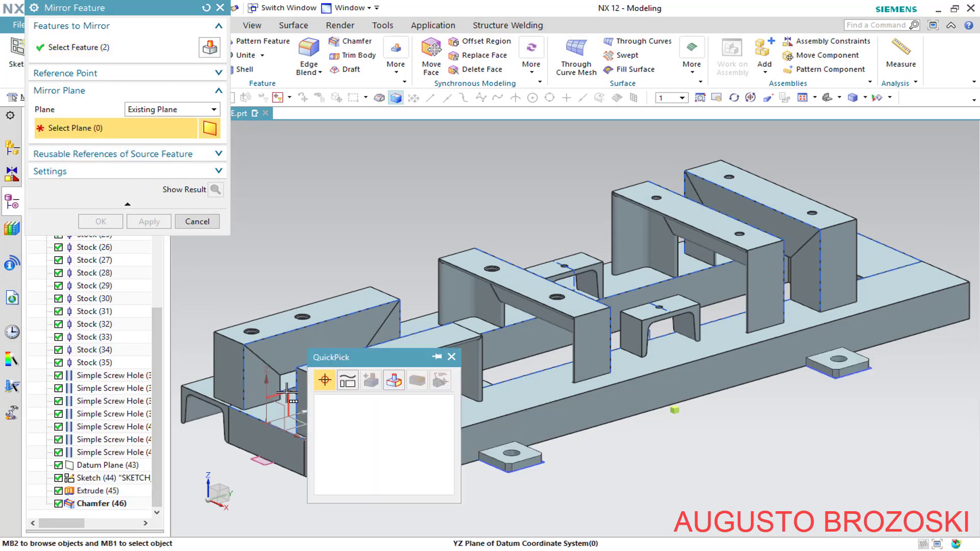
pyautogui.click(370, 402)
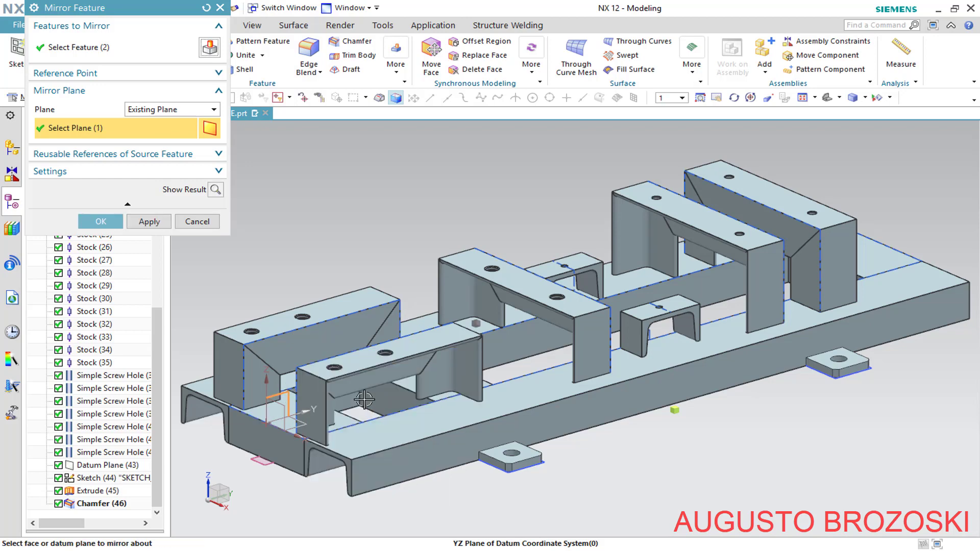
pyautogui.click(100, 221)
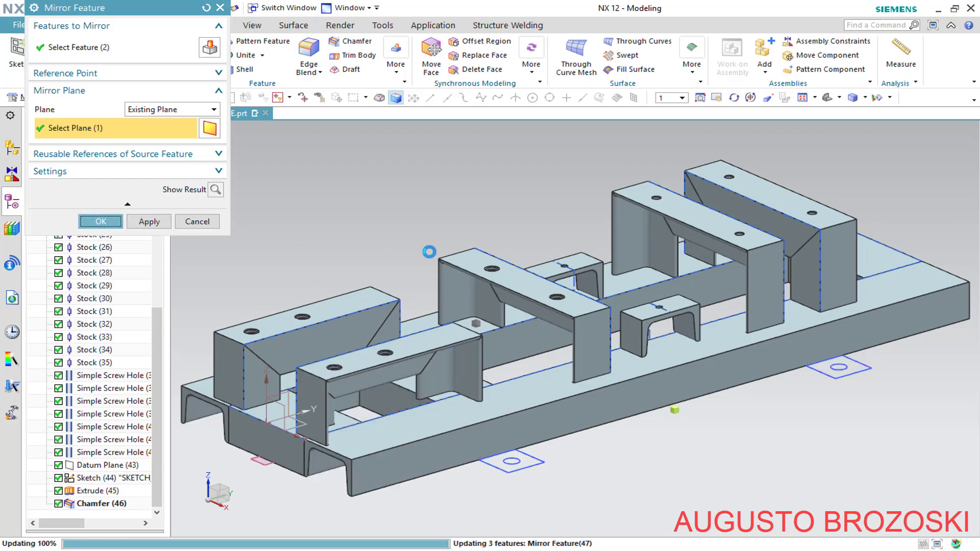
# Check the mirrored mounting plates in a top view and save the part file.
pyautogui.click(840, 97)
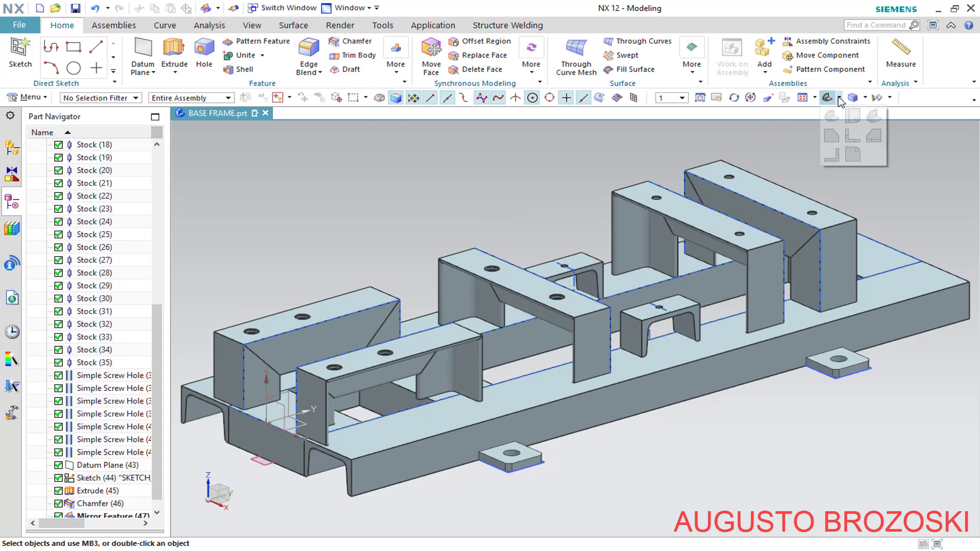
pyautogui.click(850, 122)
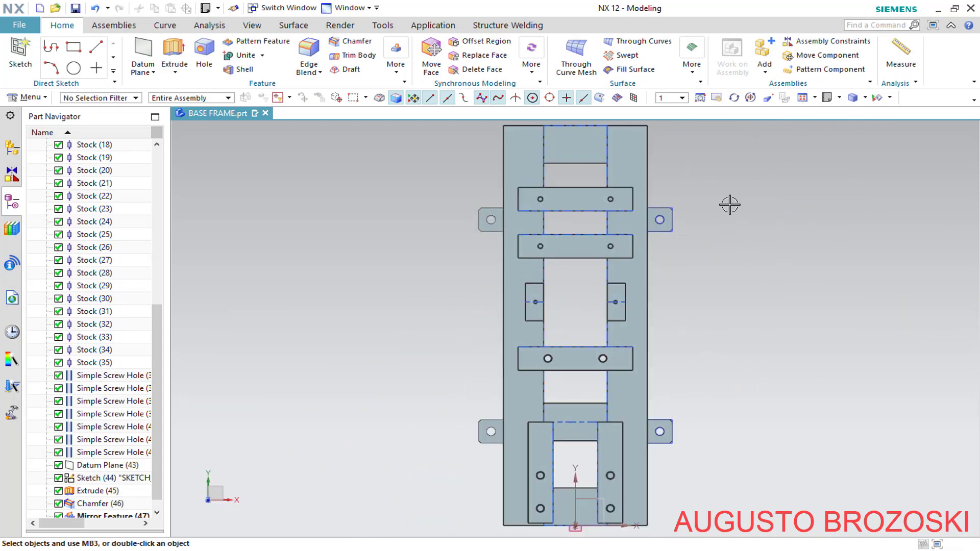
pyautogui.click(839, 98)
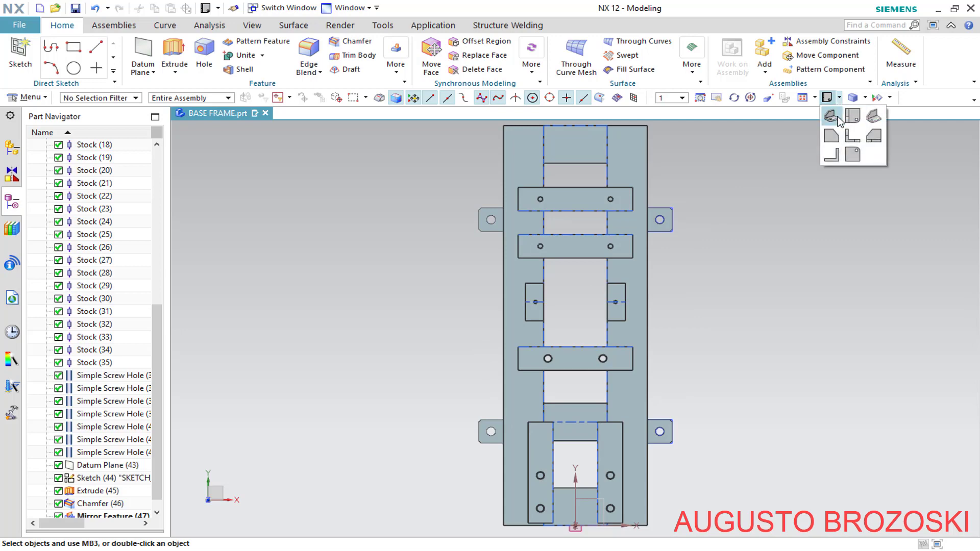
pyautogui.click(832, 117)
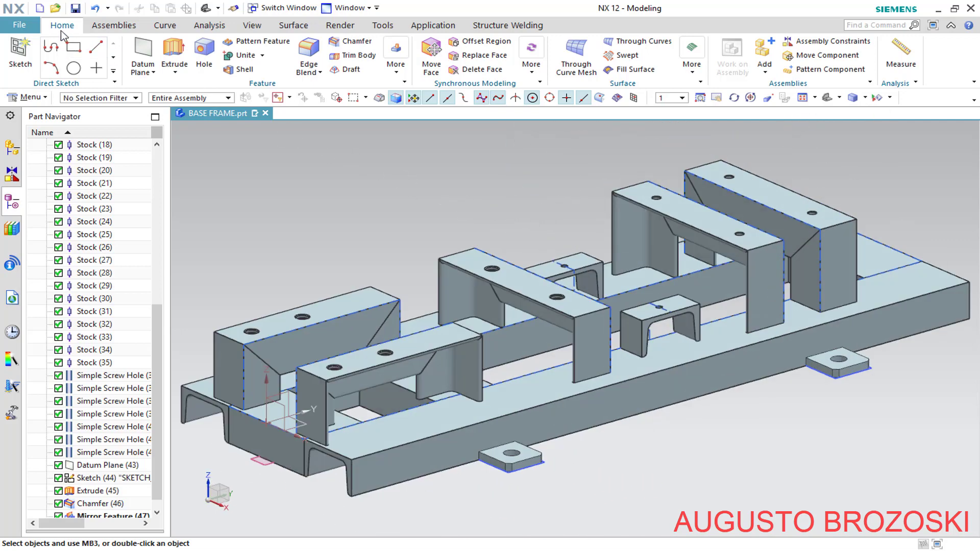
pyautogui.click(76, 9)
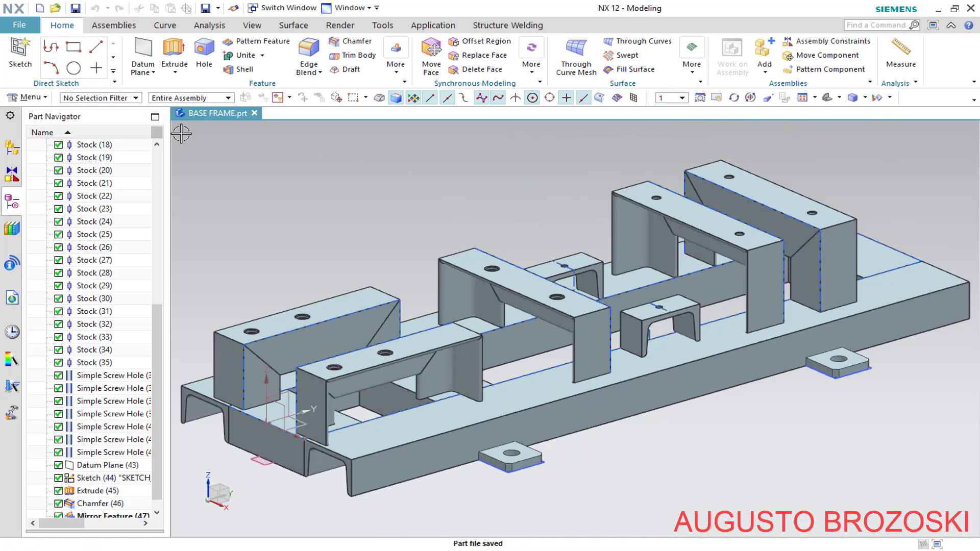
# Hide all curves and datum planes in the base frame model.
pyautogui.click(876, 98)
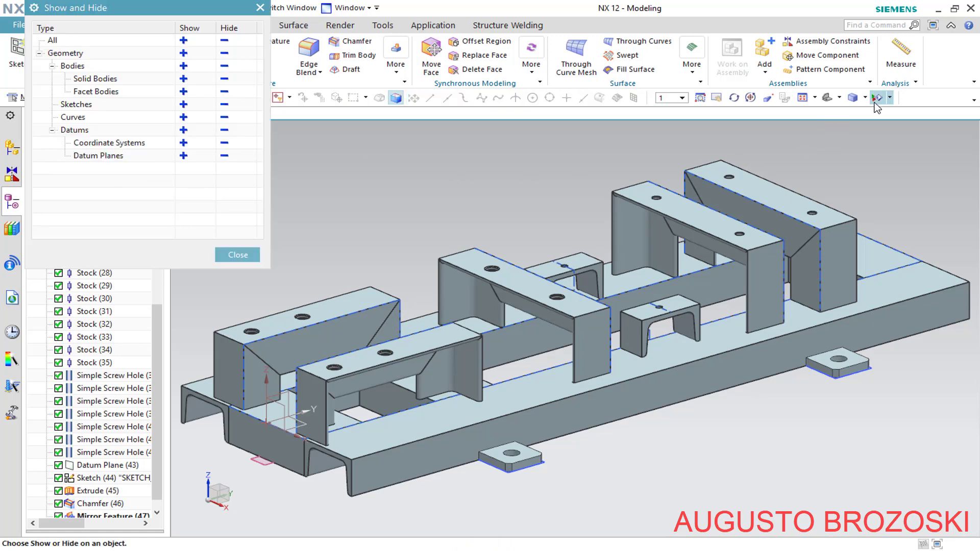
pyautogui.click(225, 119)
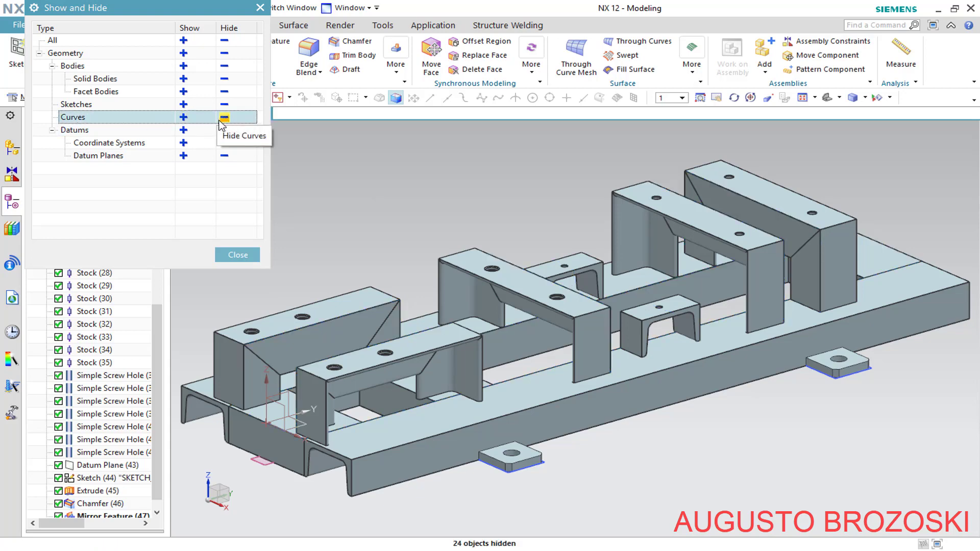
pyautogui.click(224, 157)
pyautogui.click(228, 255)
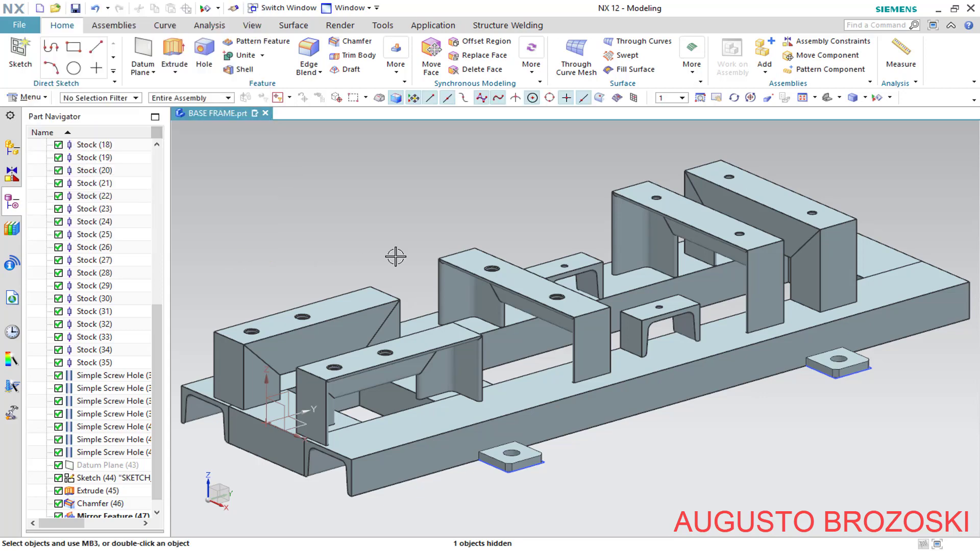
pyautogui.moveTo(565, 296)
pyautogui.mouseDown(button='middle')
pyautogui.moveTo(543, 330)
pyautogui.moveTo(556, 302)
pyautogui.mouseUp(button='middle')
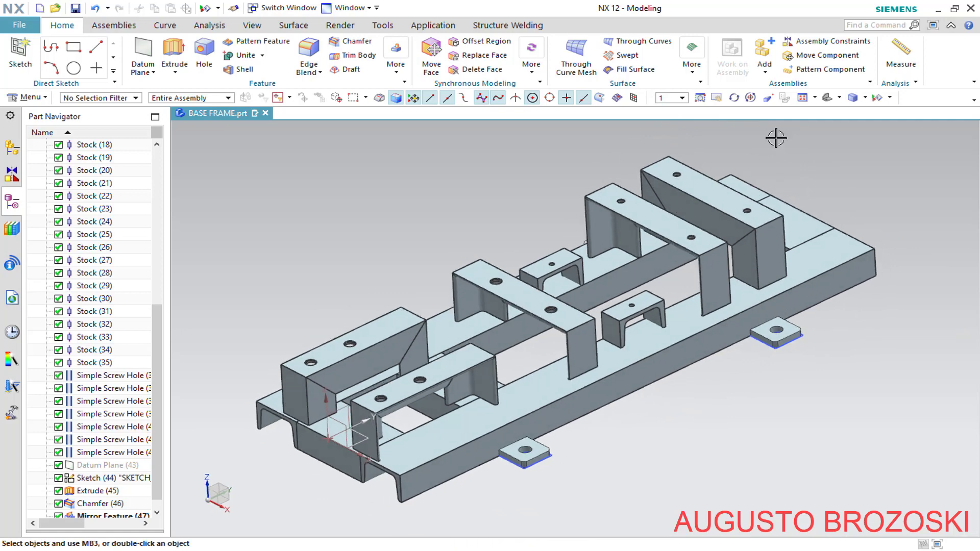
pyautogui.click(802, 99)
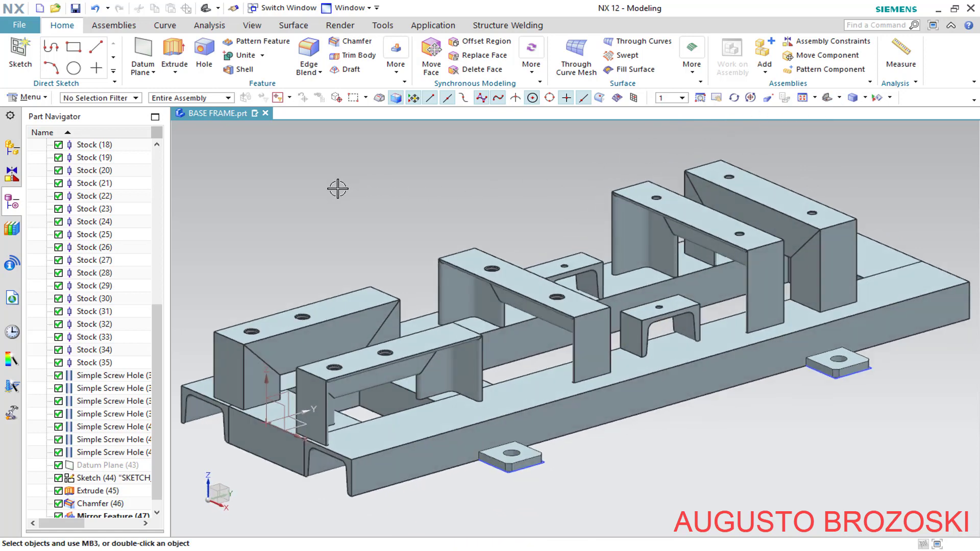